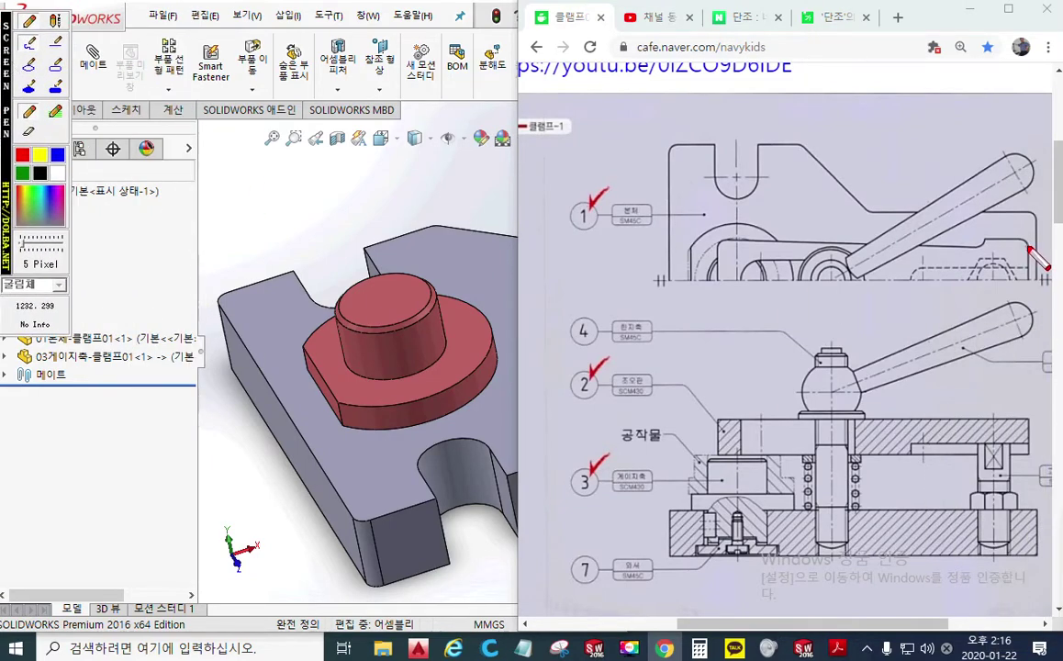
Trace the jaw plate (part 2) outline in red on the plan view, with projection lines down to the section view.
left_click_drag(1027, 242, 1025, 444)
left_click_drag(717, 255, 719, 431)
left_click_drag(743, 283, 741, 418)
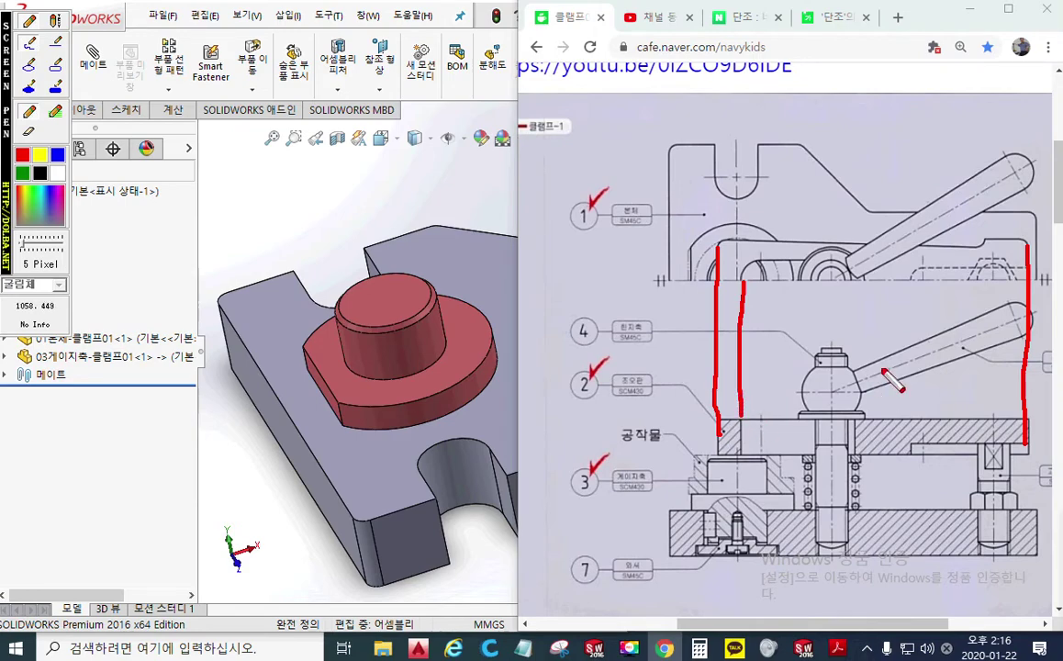
left_click_drag(911, 285, 912, 446)
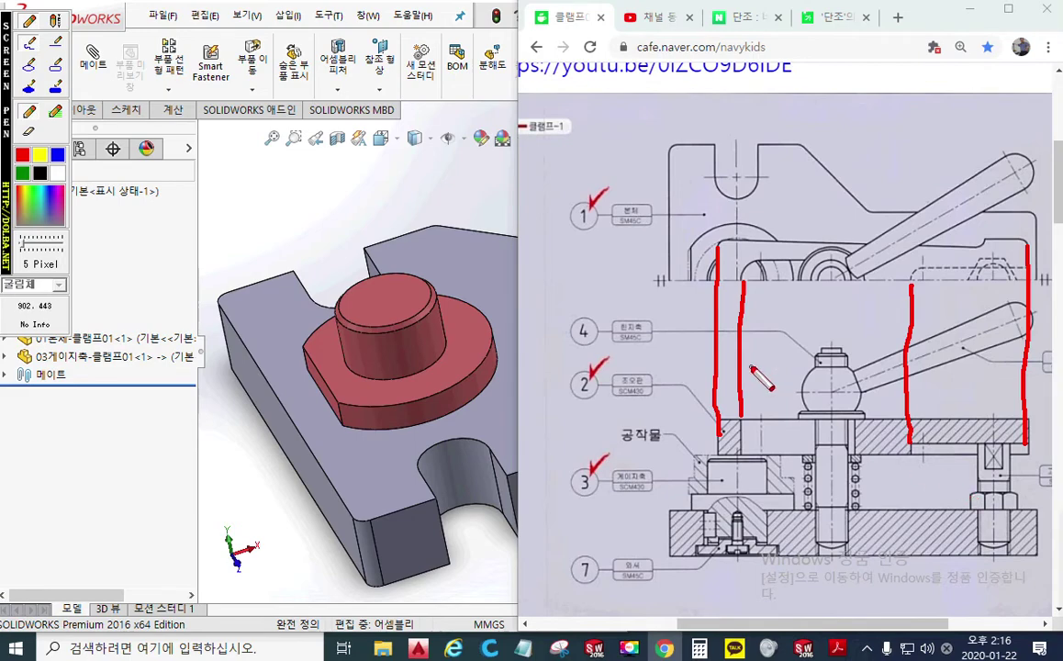
mouse_move(719, 244)
left_mouse_down()
mouse_move(1009, 233)
mouse_move(1023, 273)
mouse_move(704, 283)
mouse_move(650, 298)
mouse_move(663, 296)
left_mouse_up()
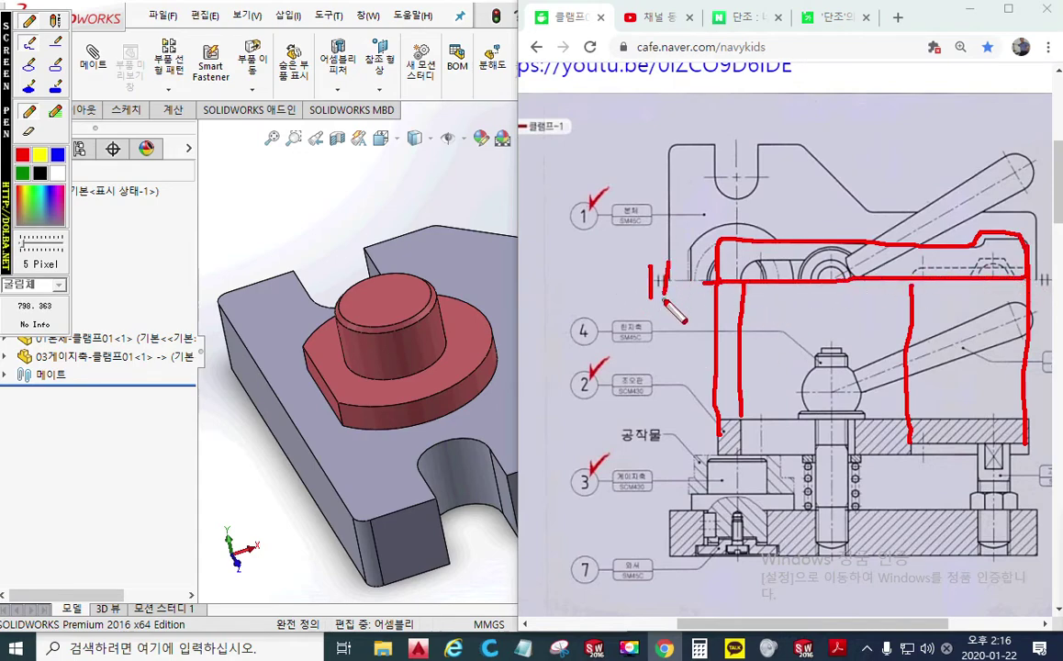
Outline the jaw plate's section and circle its shaft hole in green, and clear all the marks from the drawing.
left_click(22, 175)
mouse_move(722, 410)
left_mouse_down()
mouse_move(717, 447)
mouse_move(776, 451)
mouse_move(1034, 455)
mouse_move(1038, 418)
mouse_move(765, 418)
mouse_move(725, 431)
left_mouse_up()
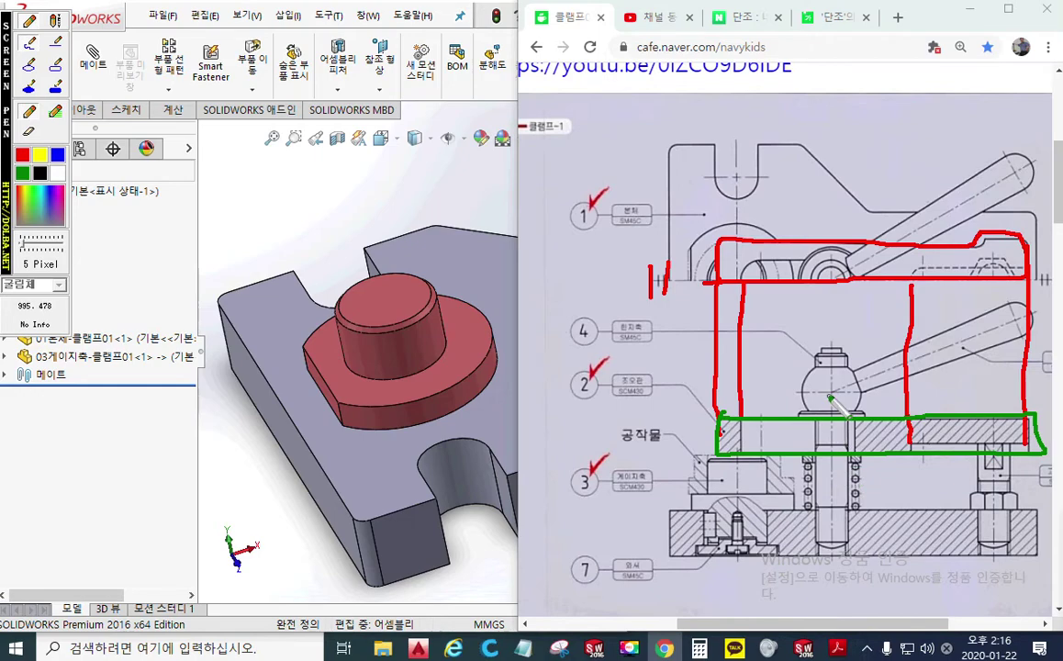
mouse_move(830, 390)
left_mouse_down()
mouse_move(812, 409)
mouse_move(807, 448)
mouse_move(849, 464)
mouse_move(855, 405)
left_mouse_up()
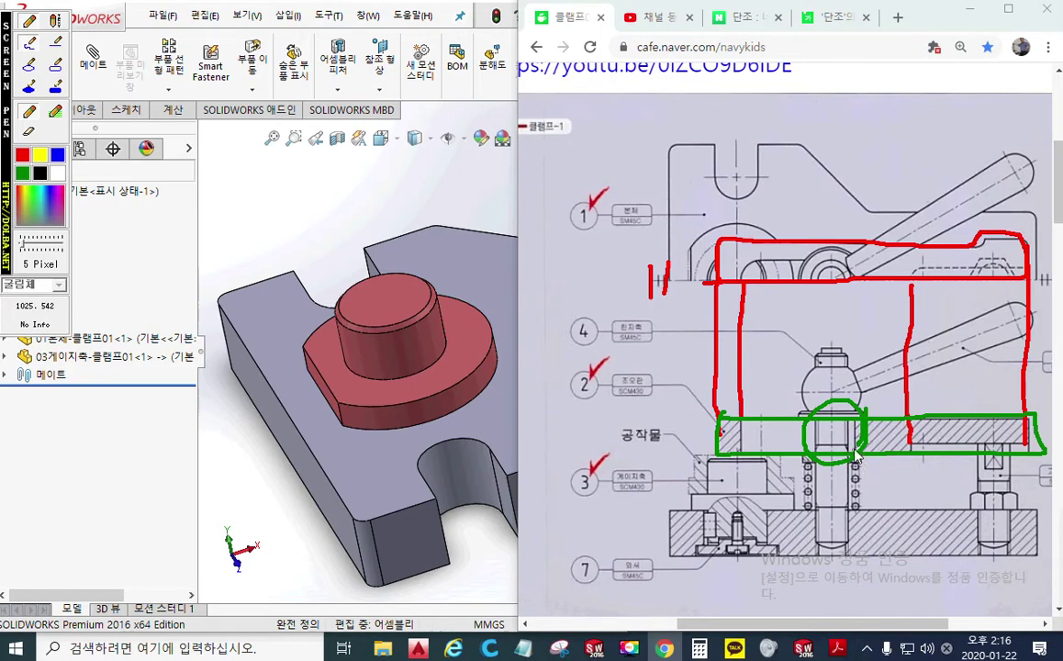
key("Escape")
key("F12")
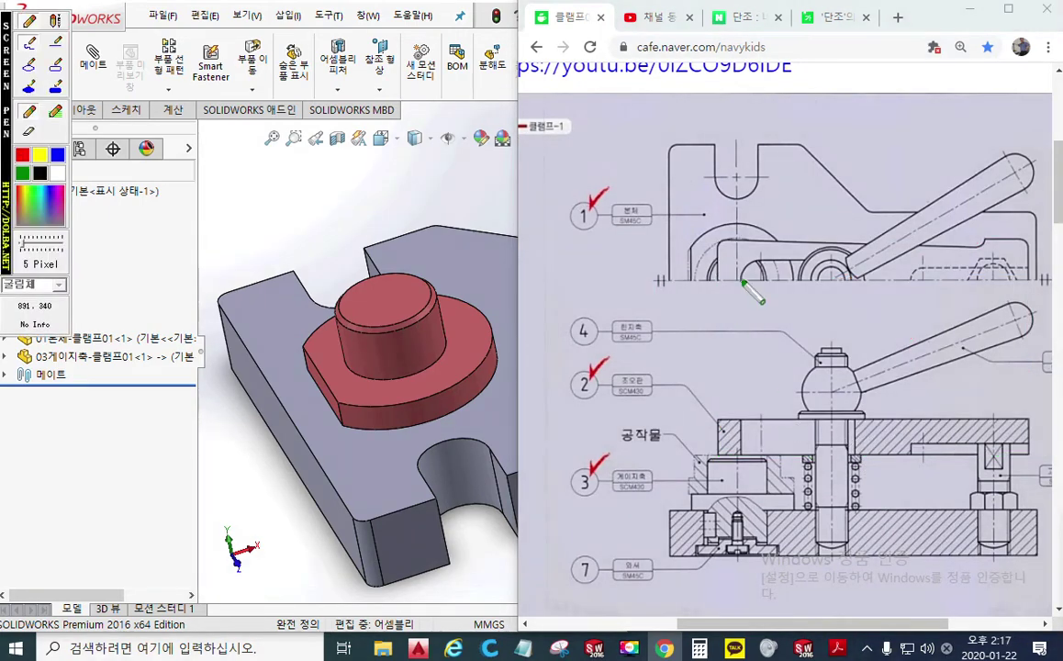
Mark the jaw plate slot's end edges between section and plan views in green and trace its rounded upper edge.
left_click_drag(742, 280, 741, 415)
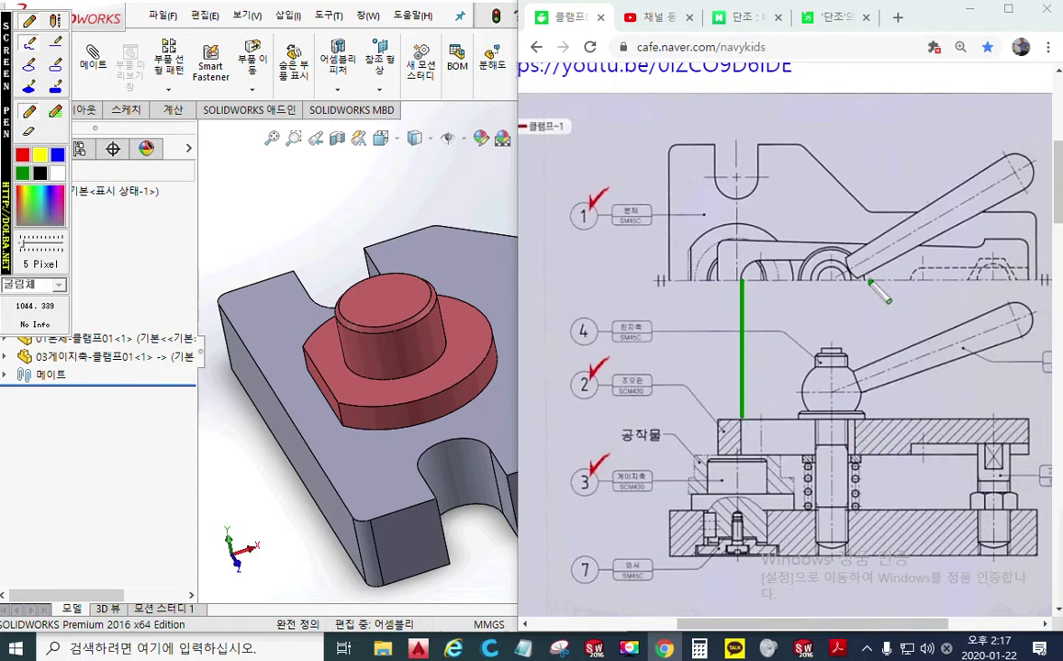
mouse_move(856, 424)
left_mouse_down()
mouse_move(857, 445)
mouse_move(854, 293)
mouse_move(845, 303)
mouse_move(865, 298)
left_mouse_up()
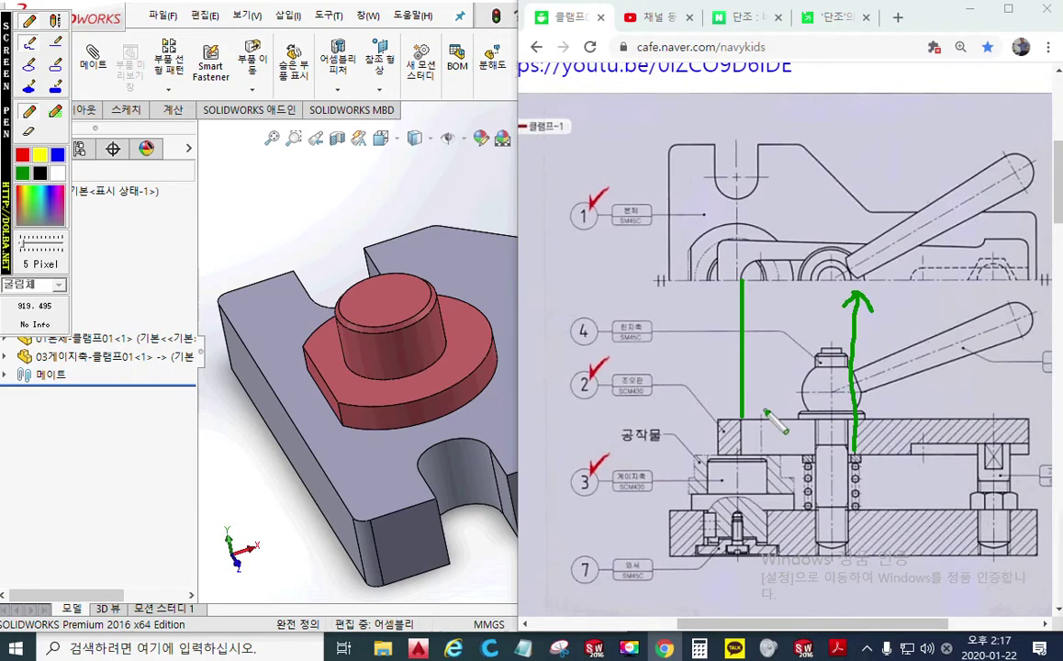
left_click_drag(761, 407, 763, 462)
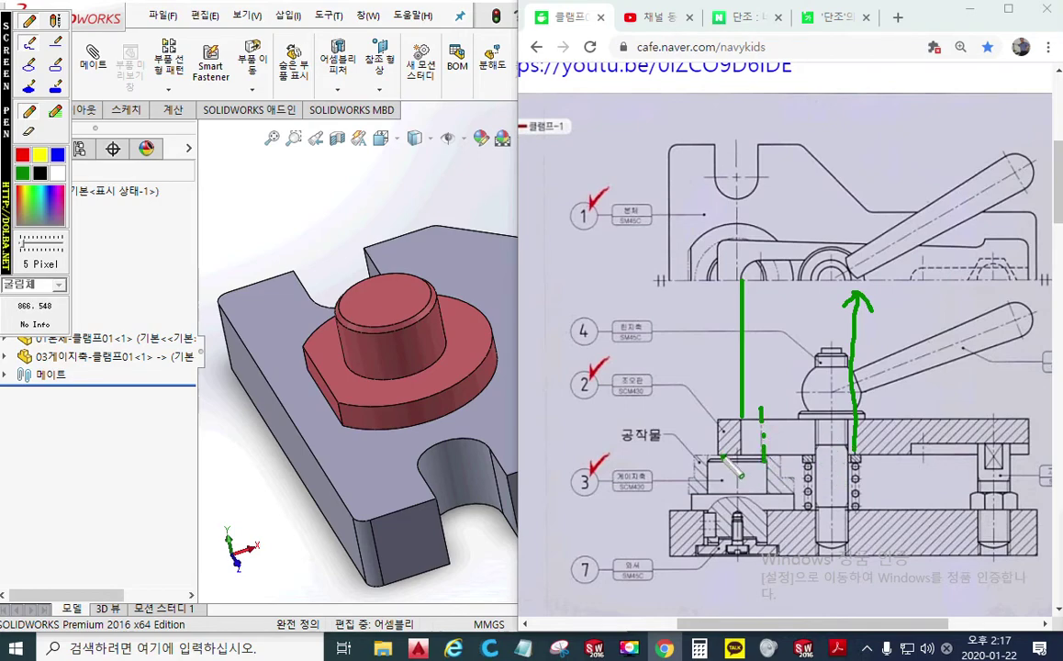
left_click_drag(742, 419, 745, 462)
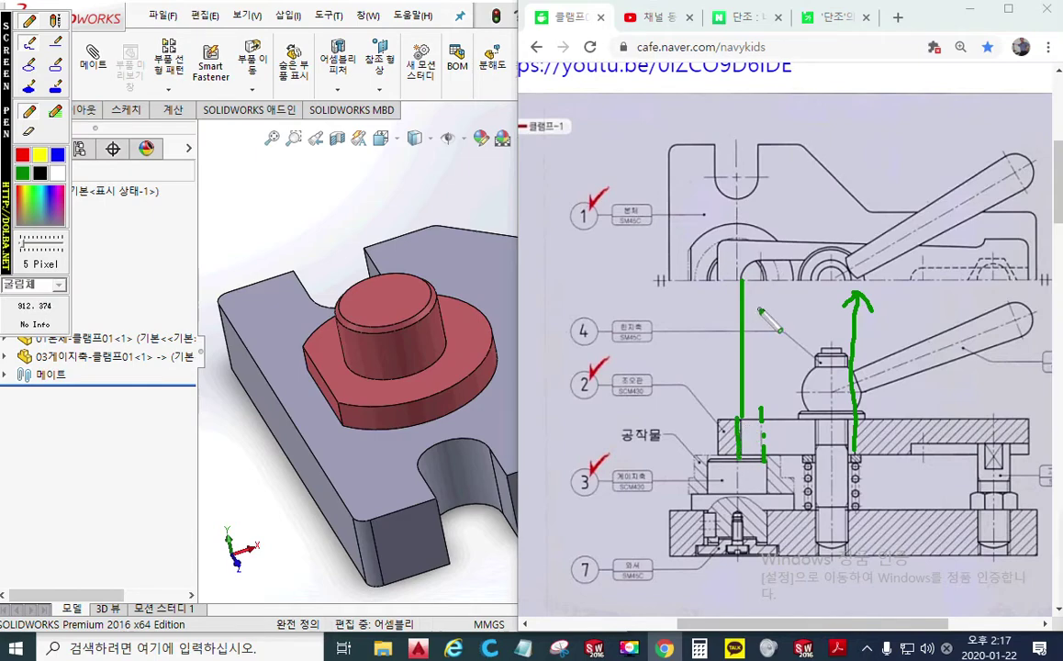
left_click_drag(742, 279, 773, 261)
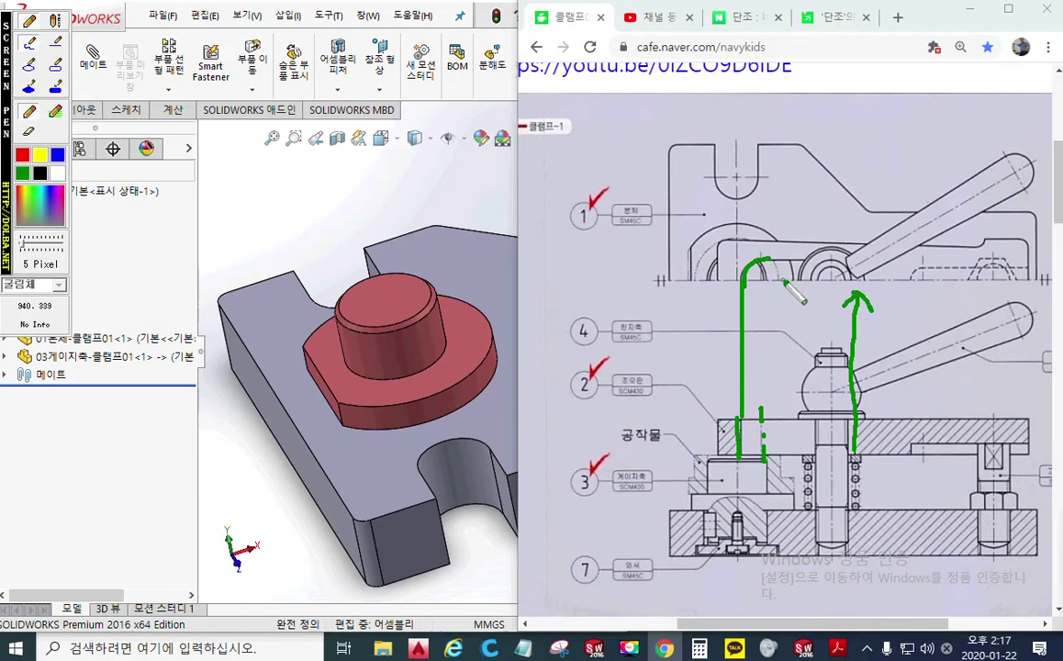
left_click_drag(771, 262, 824, 260)
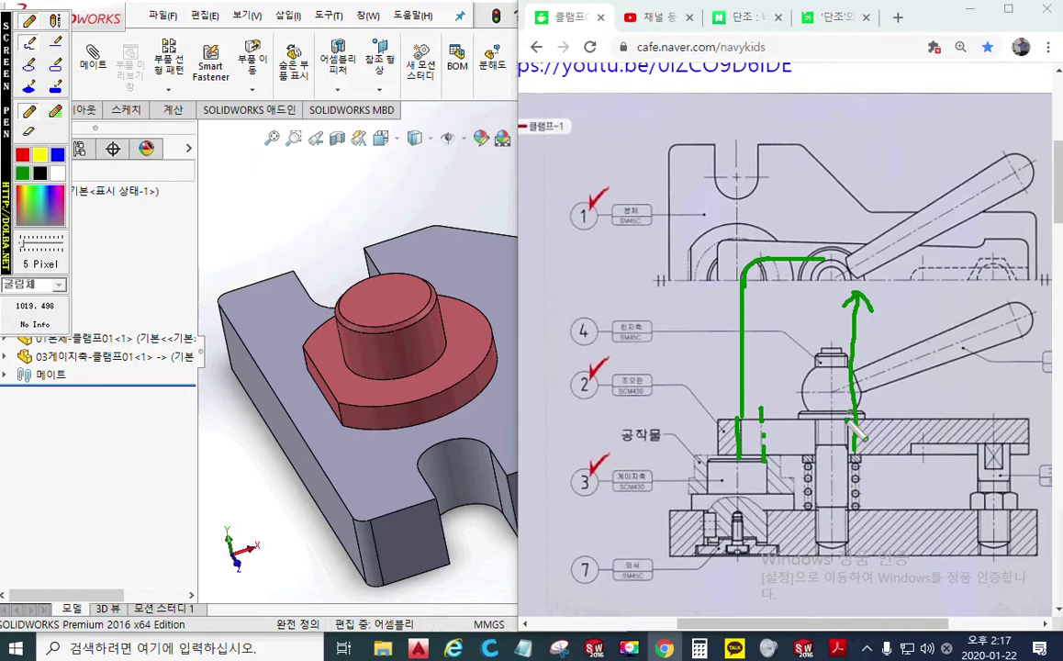
Outline the hinge shaft (part 4) passing through the slot in green and circle the part 2 label.
left_click_drag(856, 429, 816, 421)
mouse_move(850, 531)
left_mouse_down()
mouse_move(833, 543)
mouse_move(814, 536)
mouse_move(849, 532)
left_mouse_up()
left_click_drag(814, 416, 809, 530)
left_click_drag(846, 418, 849, 532)
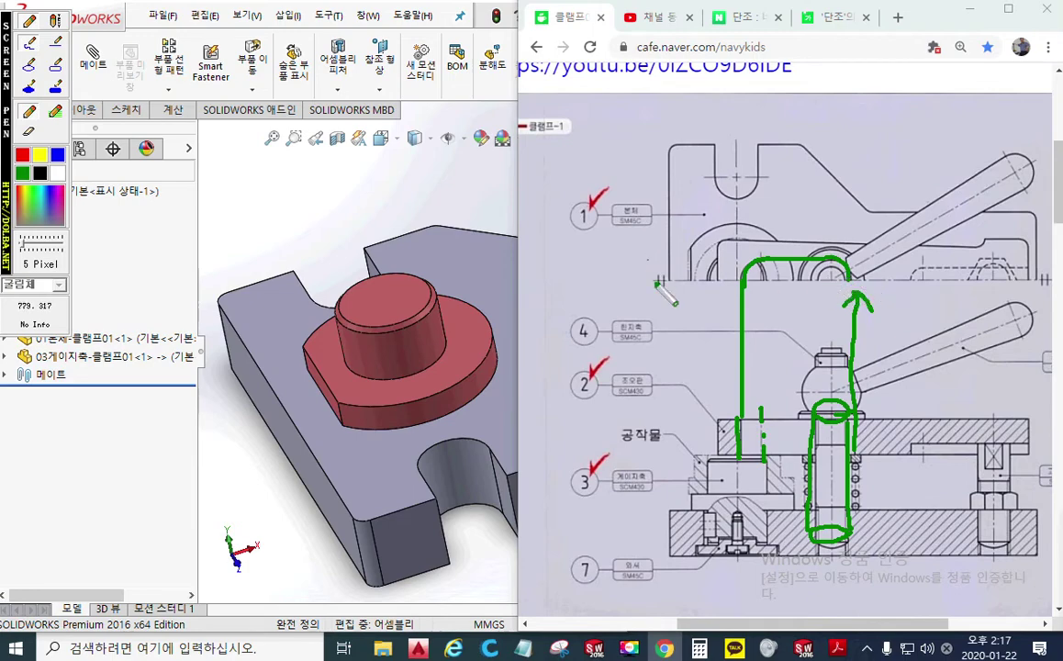
mouse_move(619, 401)
left_mouse_down()
mouse_move(550, 385)
mouse_move(648, 412)
left_mouse_up()
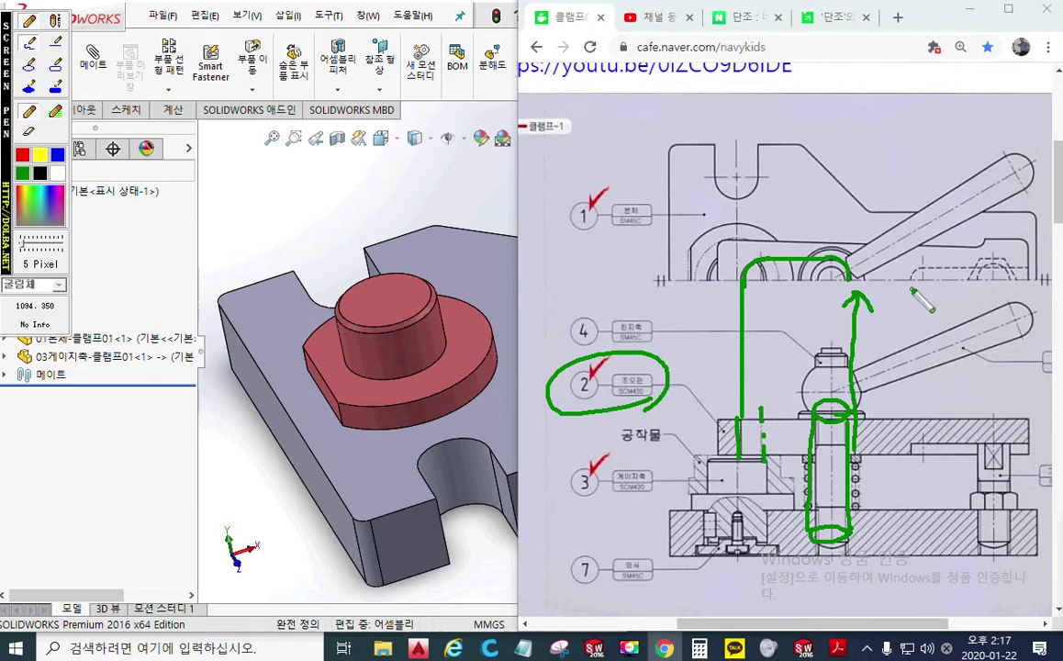
Trace the recess on the jaw plate's underside in green on the plan and section views, with projection lines between them.
mouse_move(912, 287)
left_mouse_down()
mouse_move(932, 269)
mouse_move(1001, 275)
mouse_move(1026, 266)
left_mouse_up()
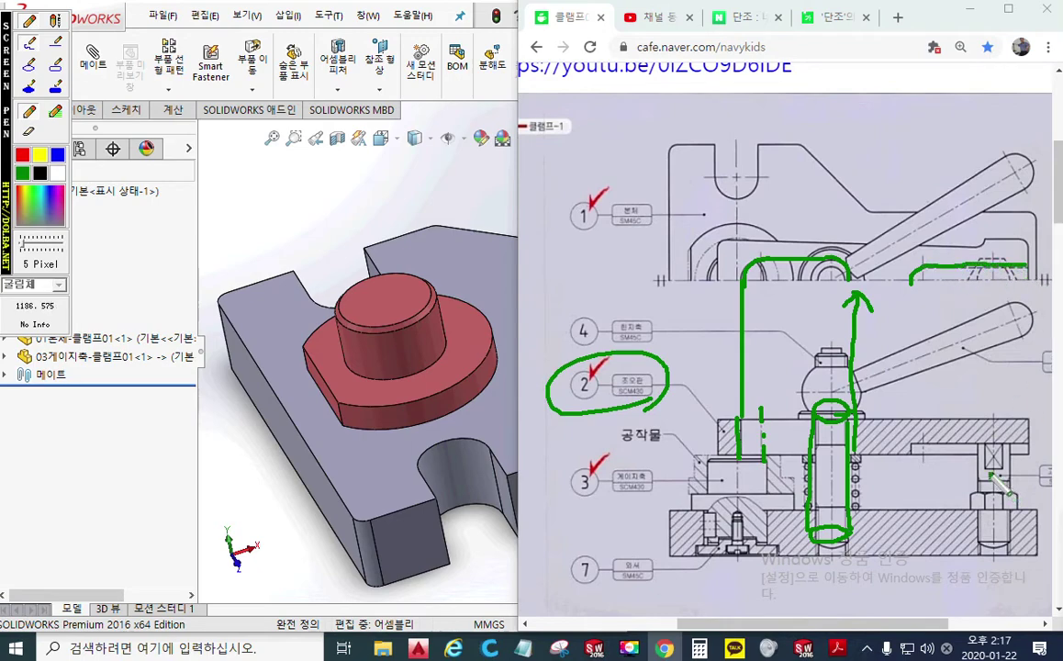
mouse_move(911, 456)
left_mouse_down()
mouse_move(913, 292)
mouse_move(925, 296)
mouse_move(923, 429)
left_mouse_up()
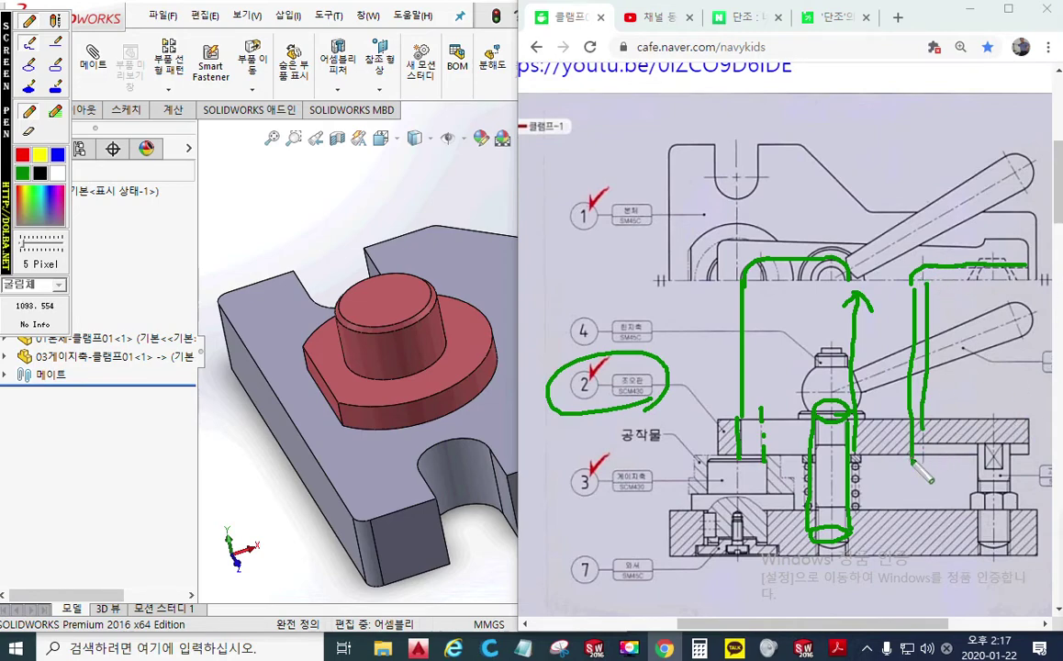
left_click_drag(912, 440, 1032, 439)
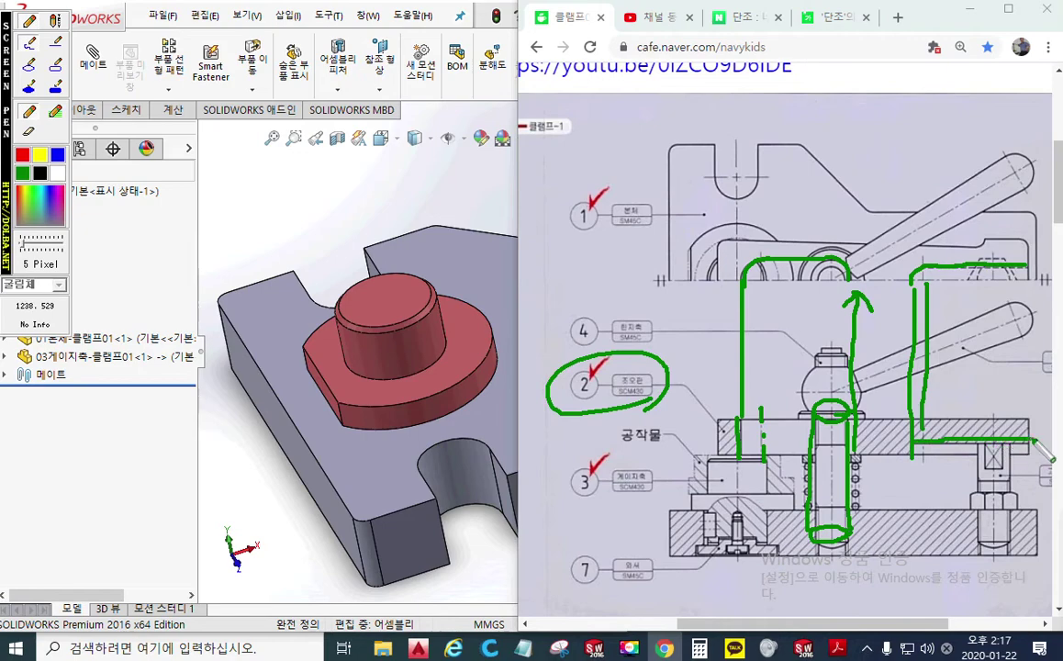
mouse_move(943, 438)
left_mouse_down()
mouse_move(912, 439)
mouse_move(1044, 440)
left_mouse_up()
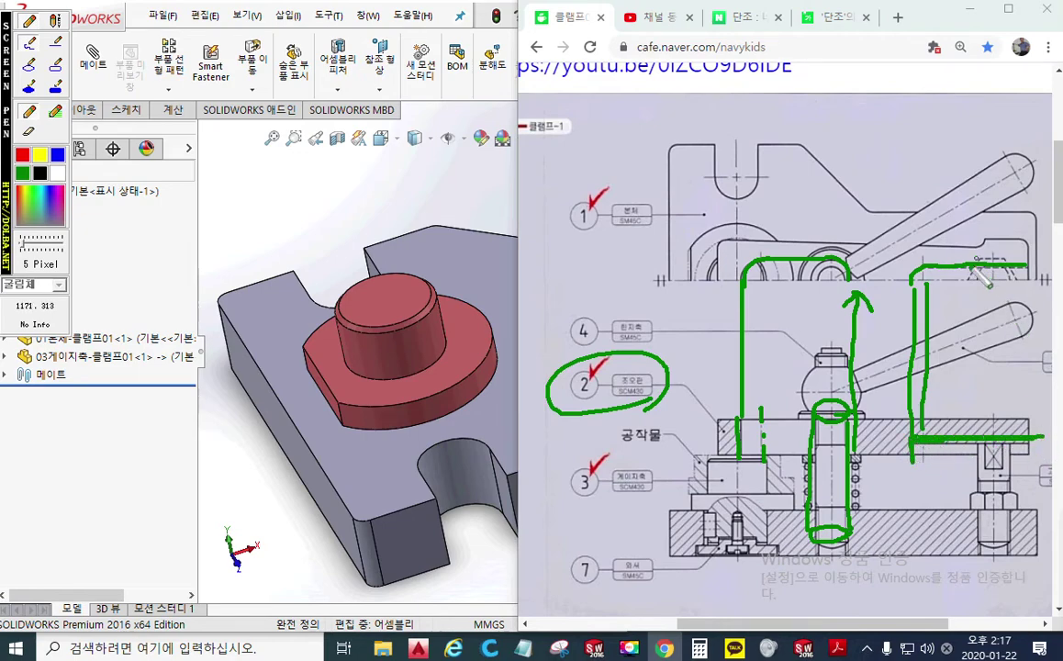
left_click_drag(943, 241, 945, 261)
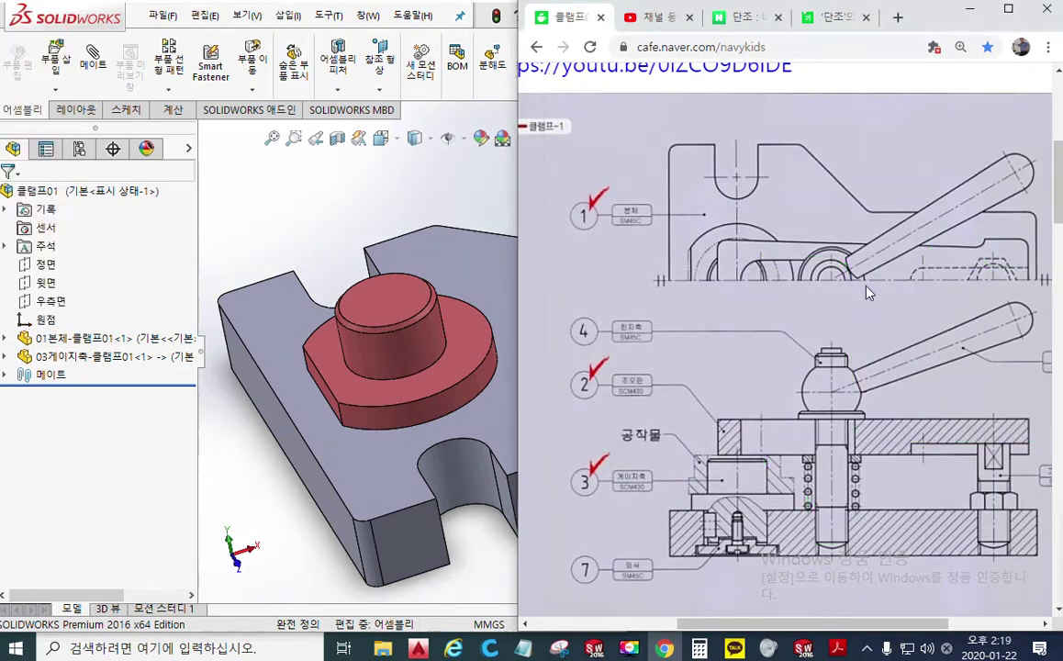
Examine the exploded and assembled 3D views of 클램프-1 in a maximized browser window, enlarging the sectioned assembly.
scroll(868, 292, "down", 10)
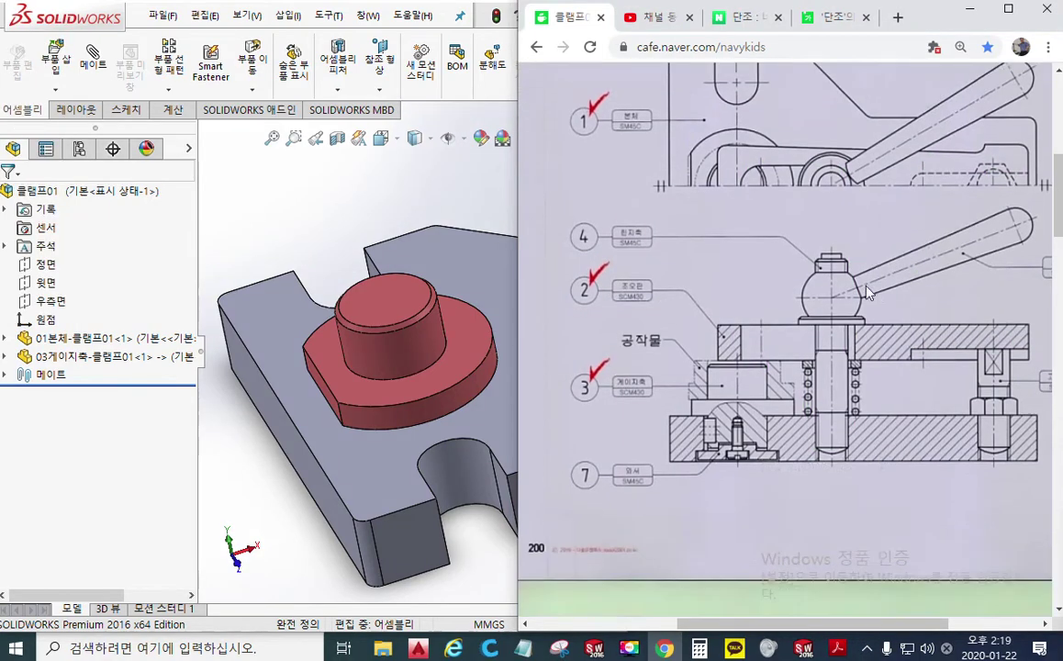
scroll(862, 329, "down", 10)
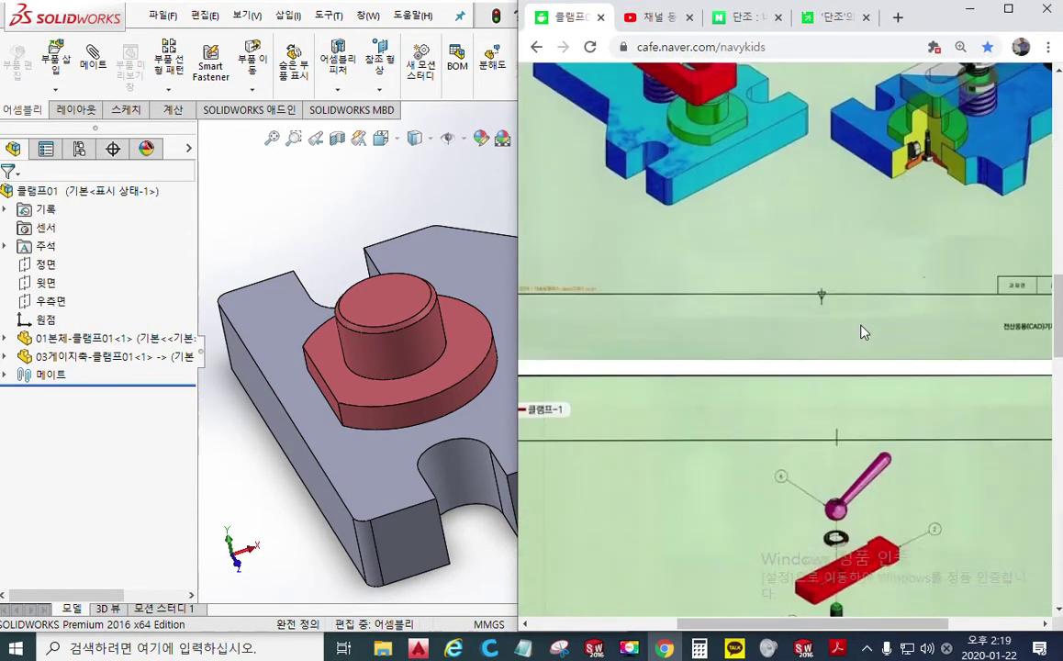
scroll(863, 333, "up", 5)
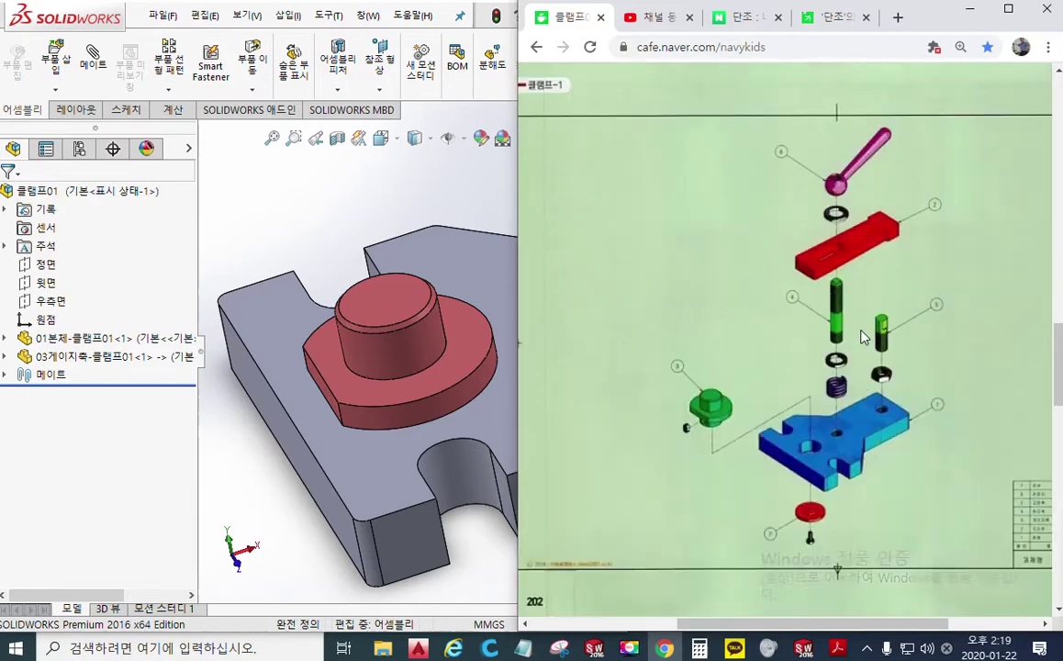
mouse_move(842, 624)
left_mouse_down()
mouse_move(702, 624)
mouse_move(872, 625)
mouse_move(826, 624)
left_mouse_up()
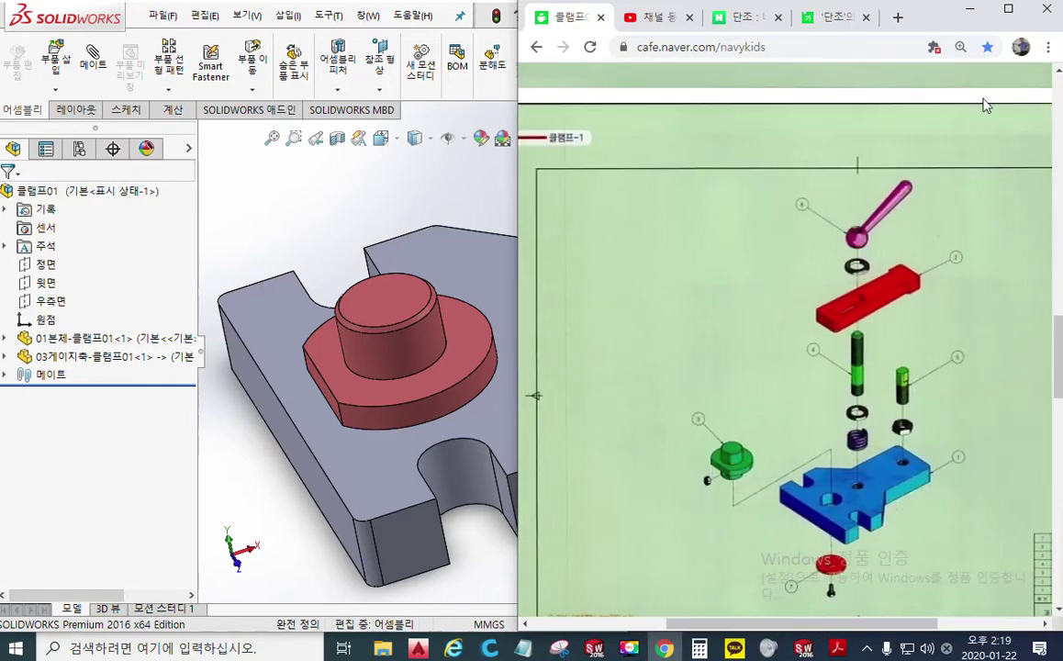
left_click(1008, 9)
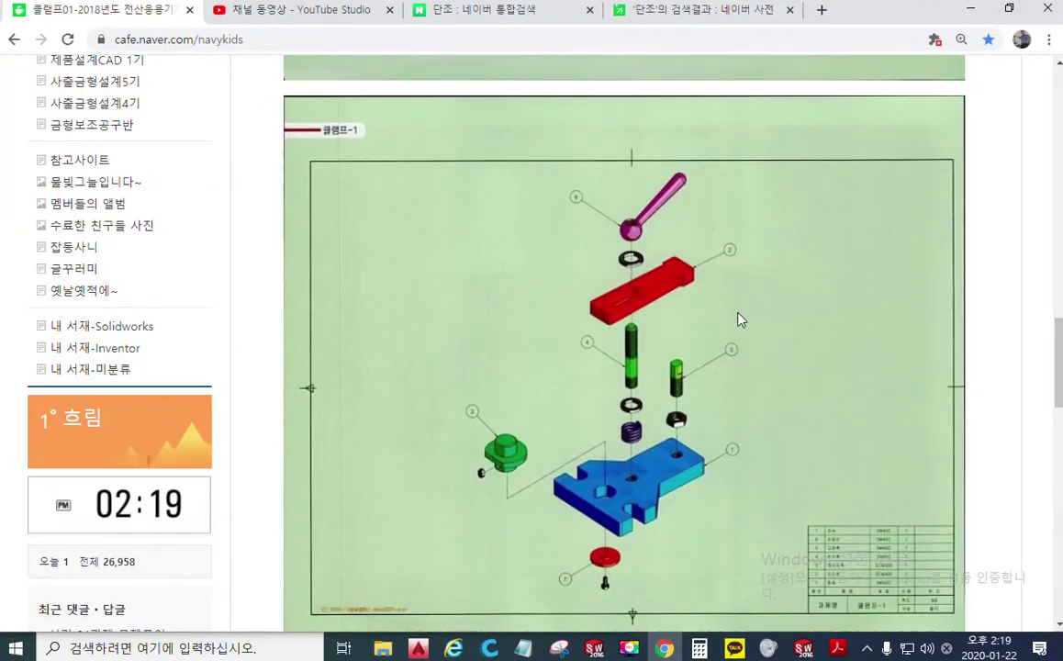
scroll(736, 318, "up", 3)
scroll(728, 289, "up", 6)
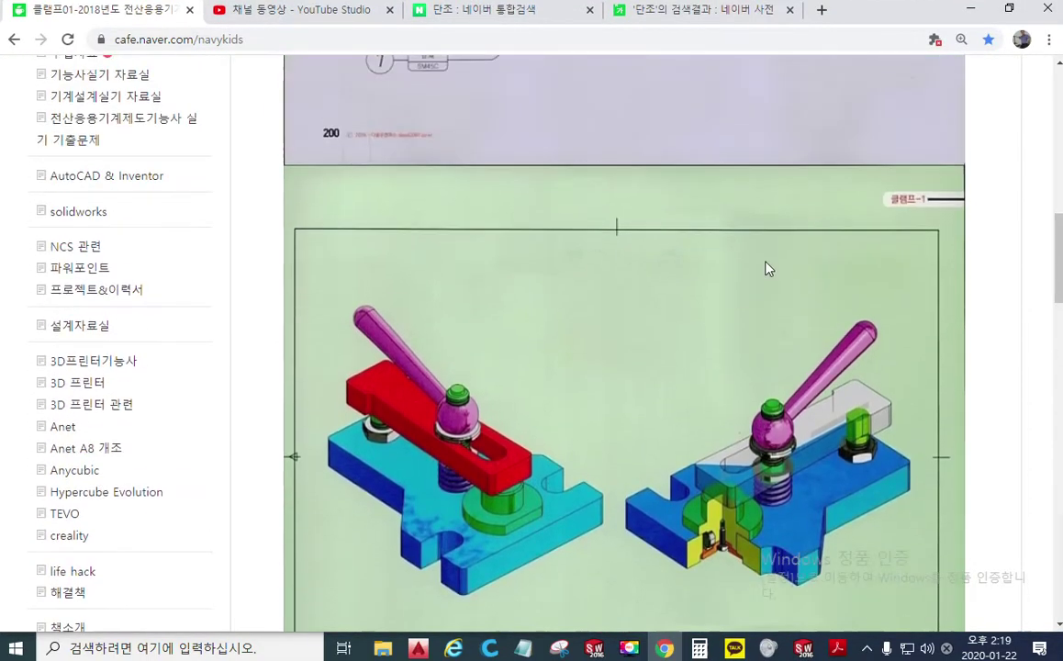
scroll(690, 301, "down", 5)
scroll(909, 382, "up", 4, "ctrl")
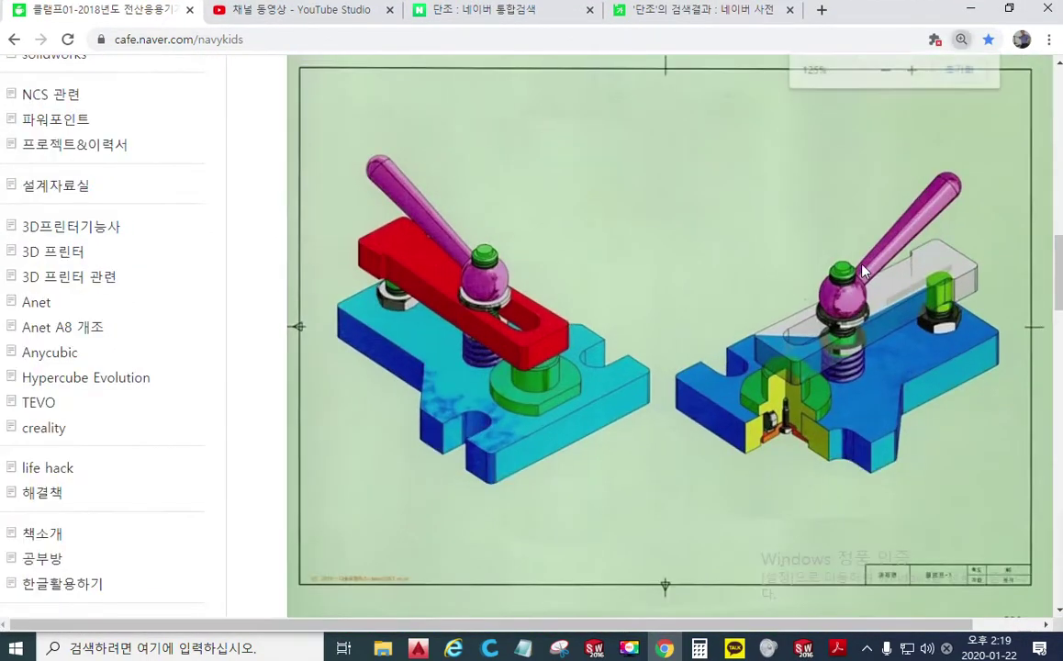
left_click_drag(664, 626, 956, 621)
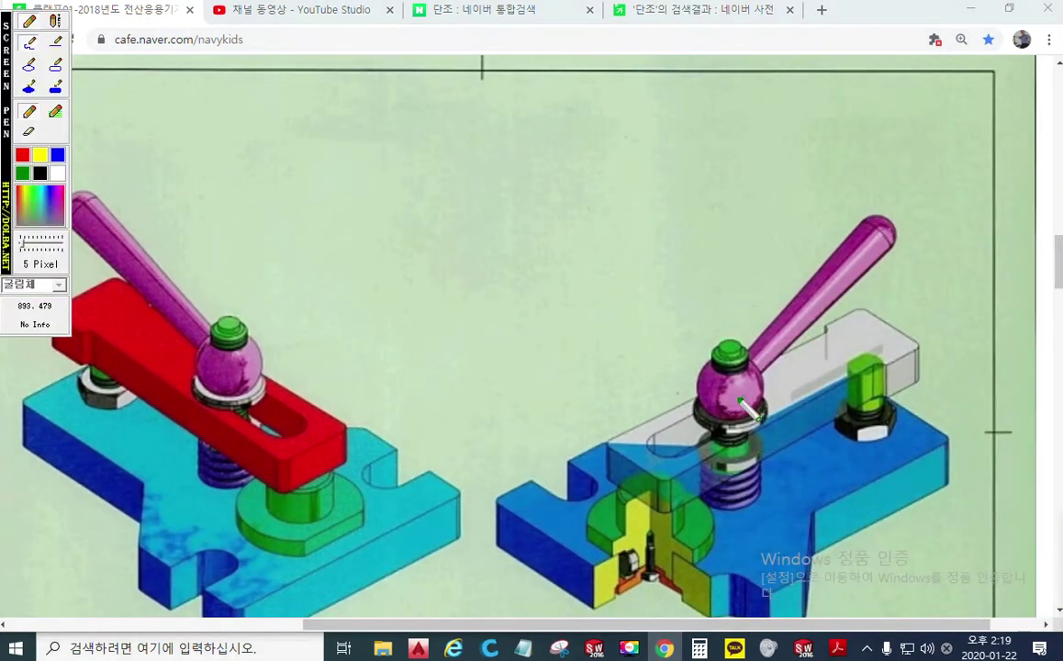
Mark the jaw plate's slot and underside recess with green outlines and arrows on the sectioned 3D view, and clear the marks.
mouse_move(744, 398)
left_mouse_down()
mouse_move(659, 439)
mouse_move(734, 447)
mouse_move(716, 401)
left_mouse_up()
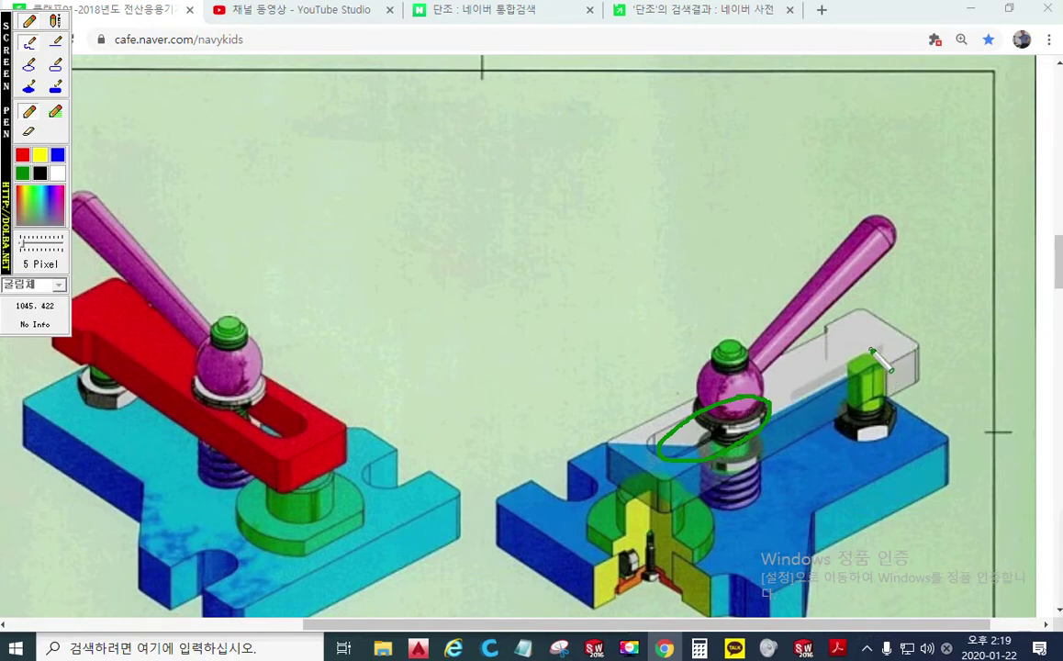
left_click_drag(842, 361, 871, 353)
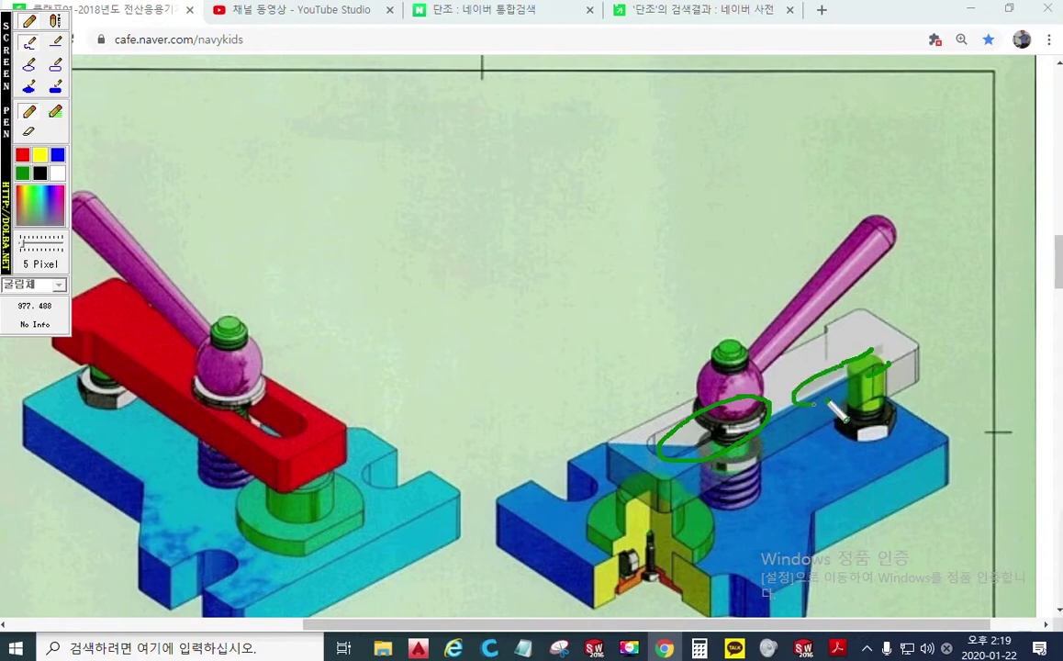
left_click_drag(793, 401, 888, 364)
mouse_move(905, 378)
left_mouse_down()
mouse_move(904, 360)
mouse_move(918, 369)
left_mouse_up()
left_click_drag(681, 385, 686, 494)
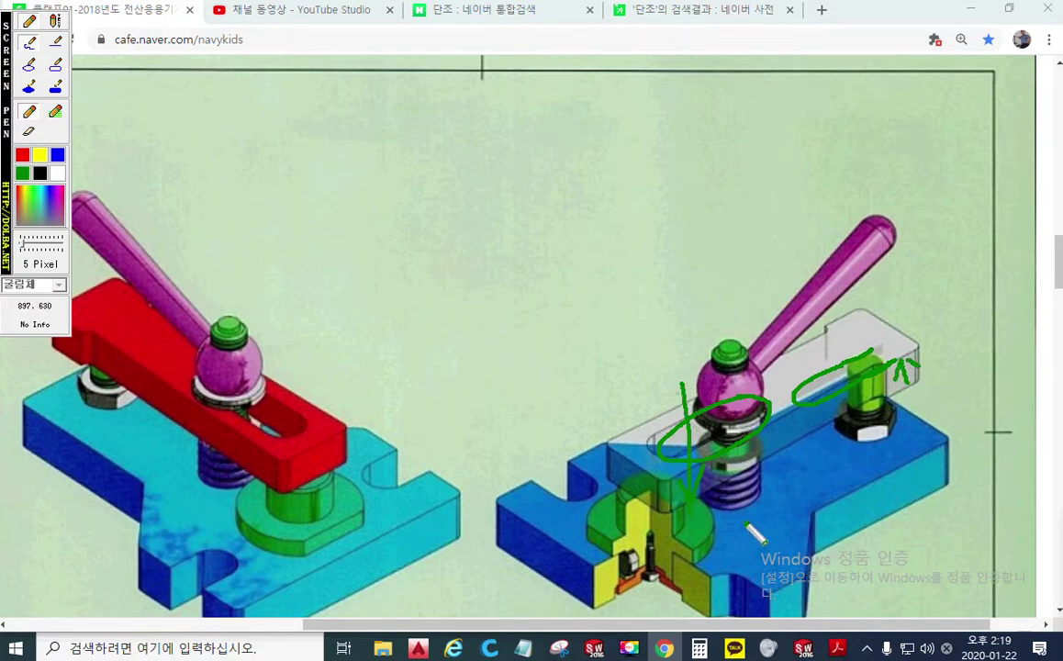
key("Escape")
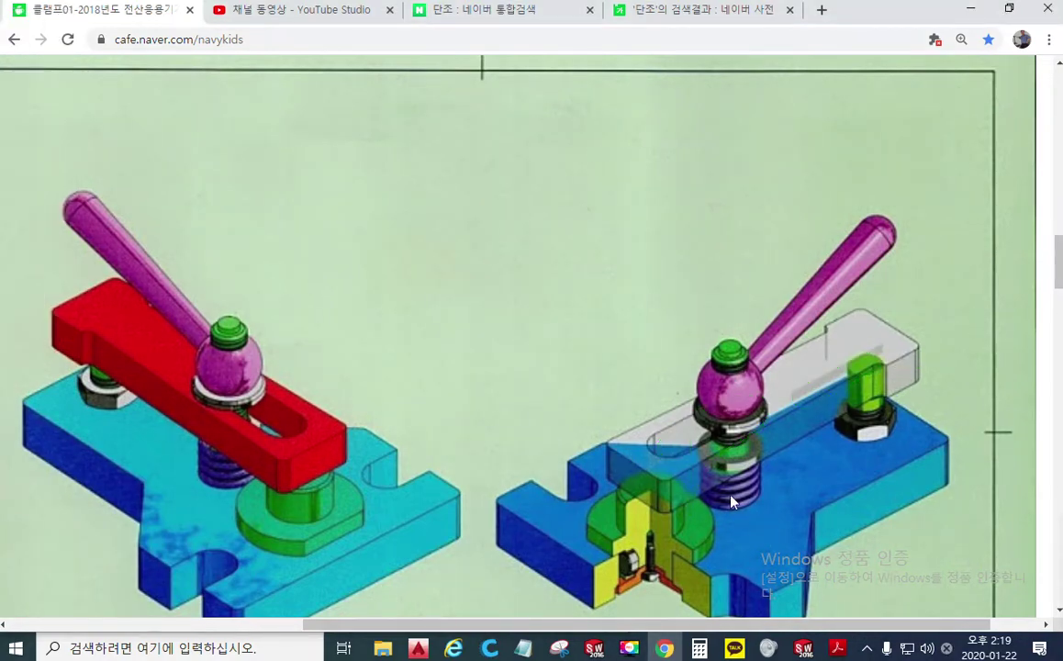
Return to the 클램프-1 2D assembly drawing at 125% zoom and restore the browser window over the CAD model.
scroll(692, 464, "down", 3, "ctrl")
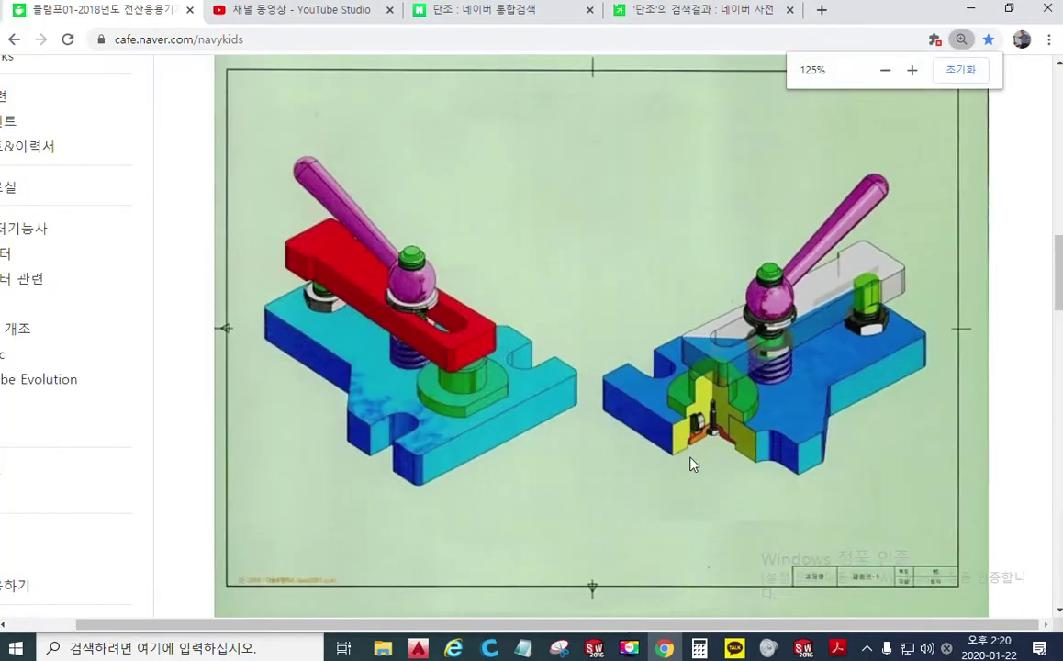
scroll(693, 464, "up", 2)
scroll(693, 463, "up", 4)
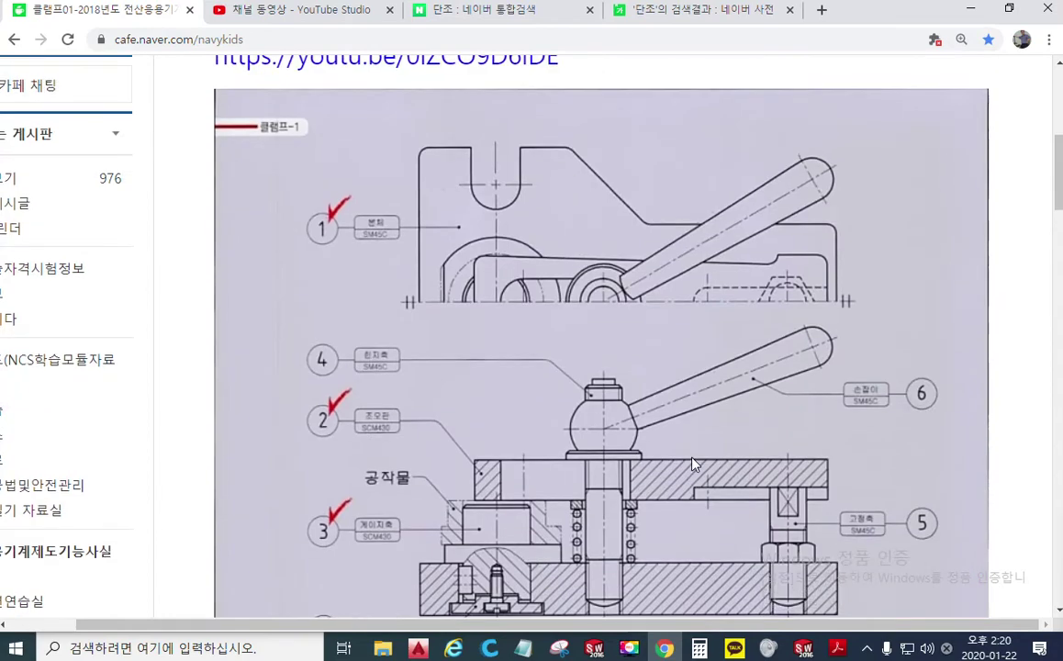
scroll(693, 464, "down", 1)
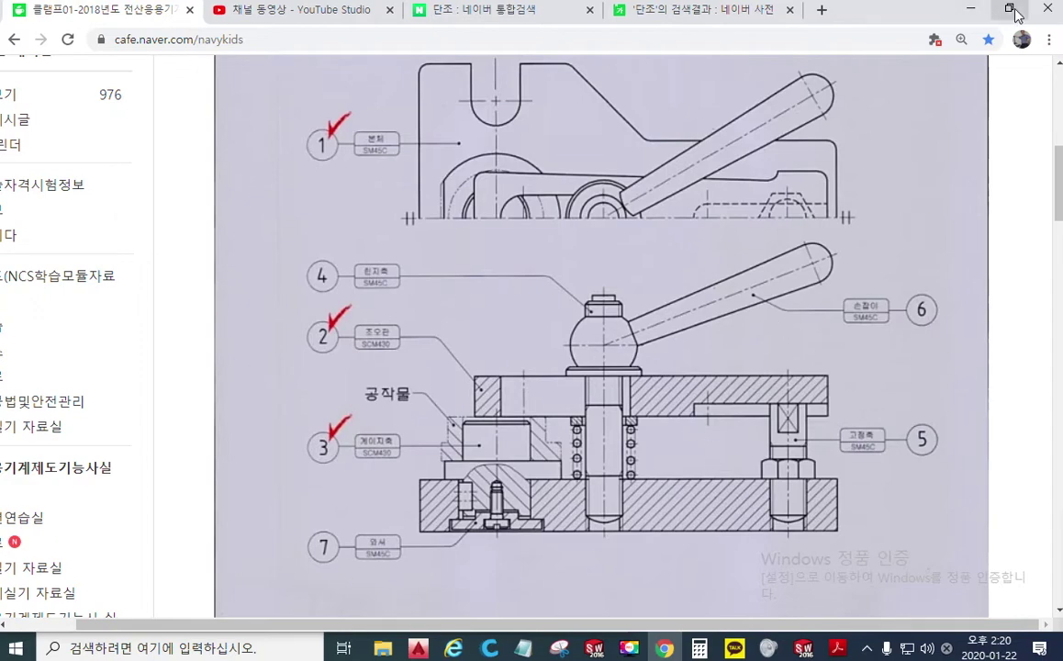
double_click(914, 10)
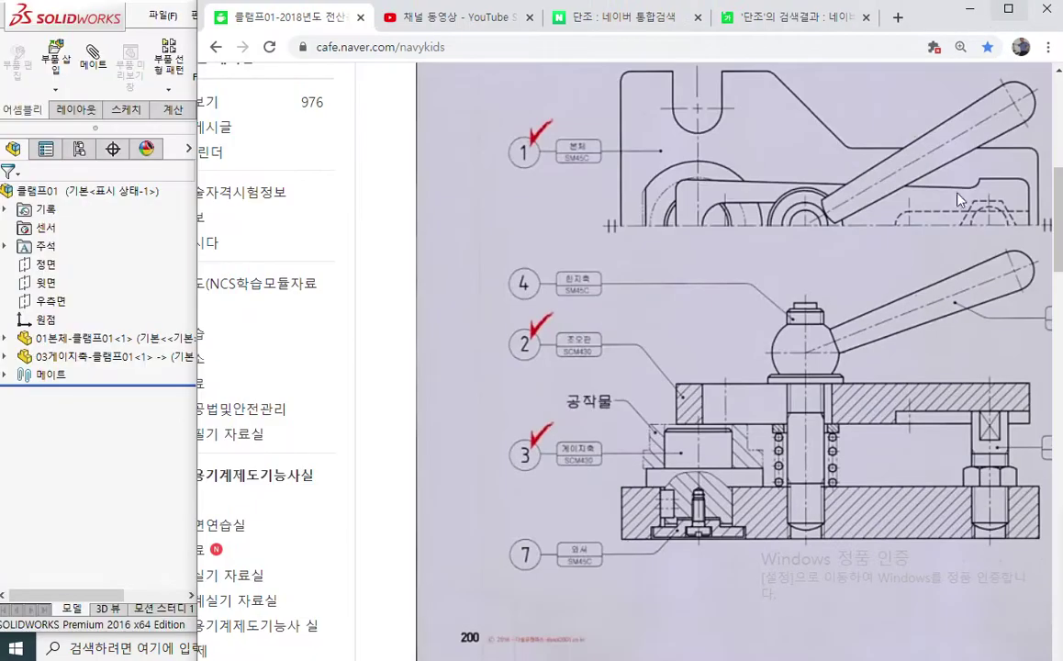
Mark the jaw plate's half-widths at both ends of the plan view in green, labelling the gauge end A and the opposite end B.
middle_click(1024, 307)
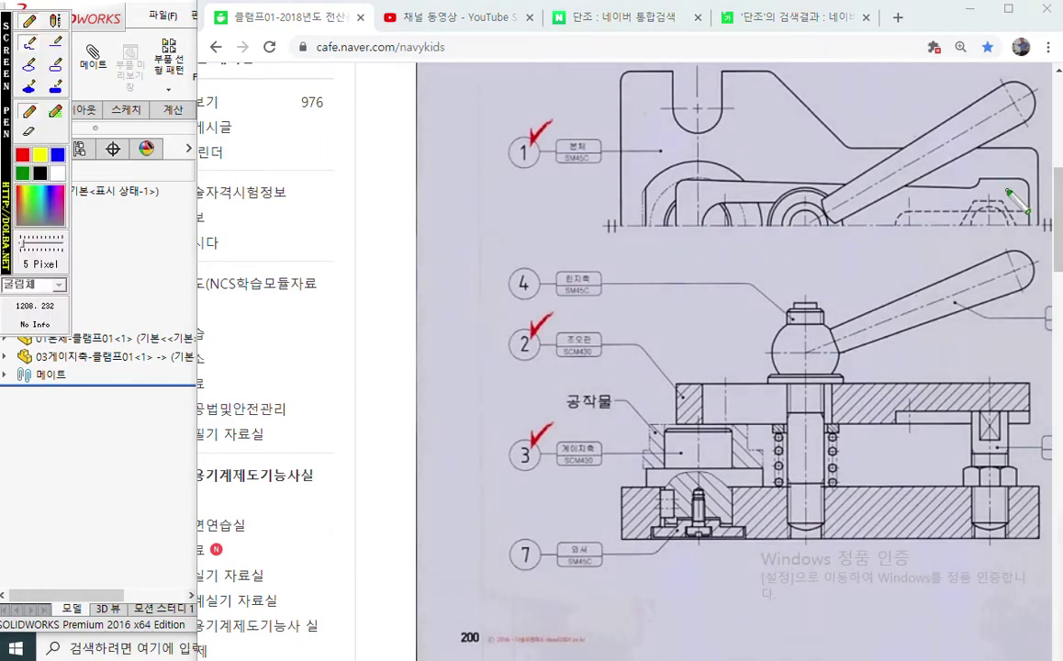
left_click_drag(971, 180, 1030, 179)
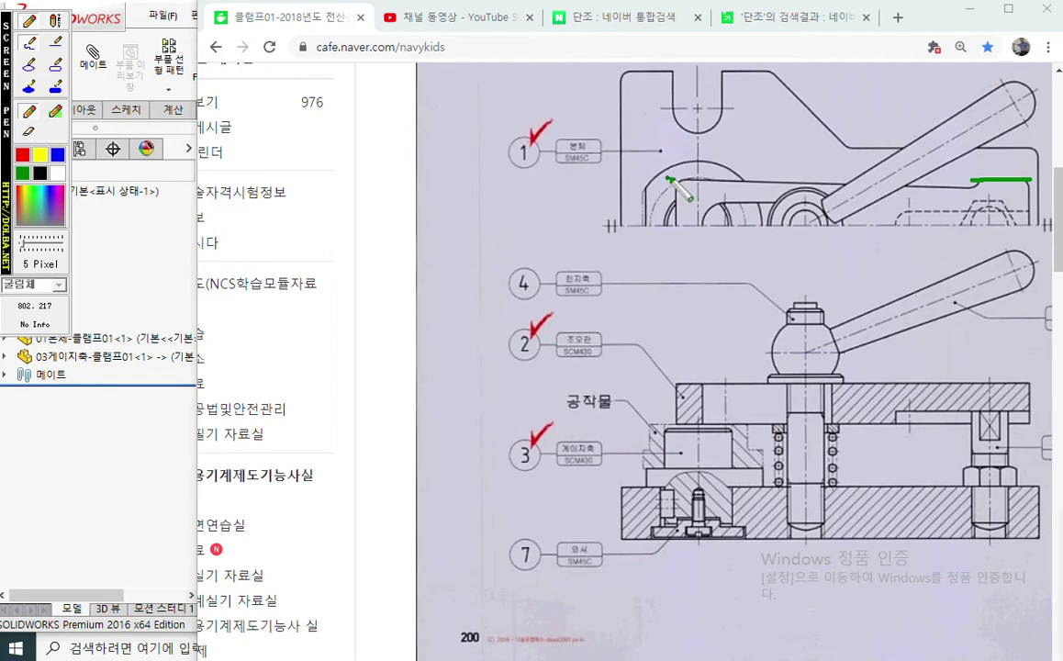
left_click_drag(664, 178, 745, 178)
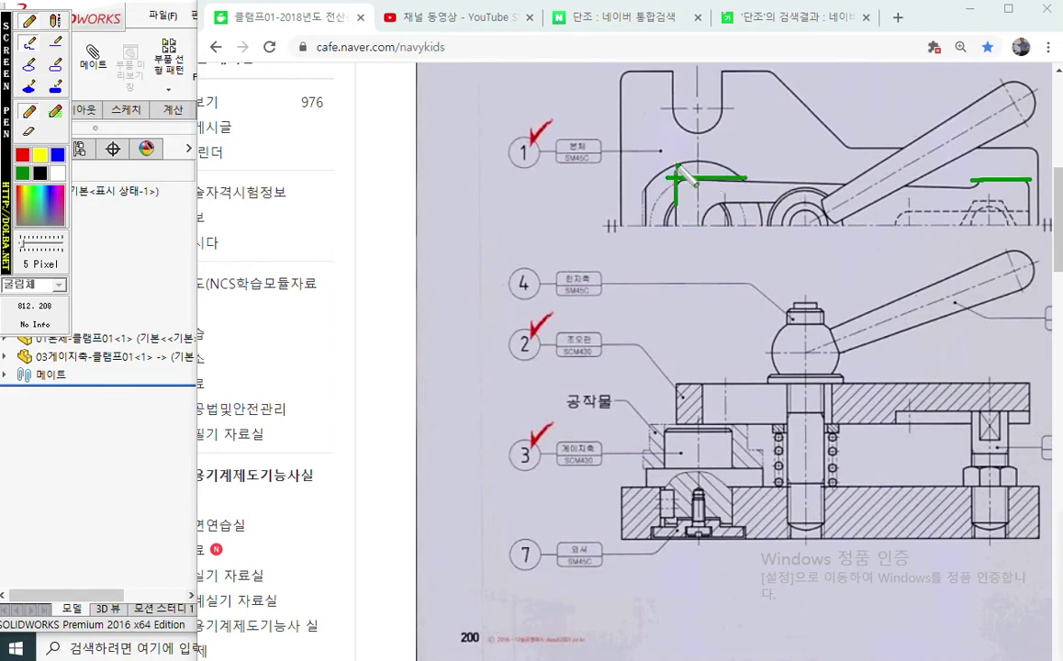
mouse_move(675, 162)
left_mouse_down()
mouse_move(675, 205)
mouse_move(633, 178)
mouse_move(647, 223)
mouse_move(658, 196)
mouse_move(656, 217)
left_mouse_up()
mouse_move(604, 189)
left_mouse_down()
mouse_move(593, 217)
mouse_move(617, 217)
left_mouse_up()
left_click_drag(597, 205, 613, 205)
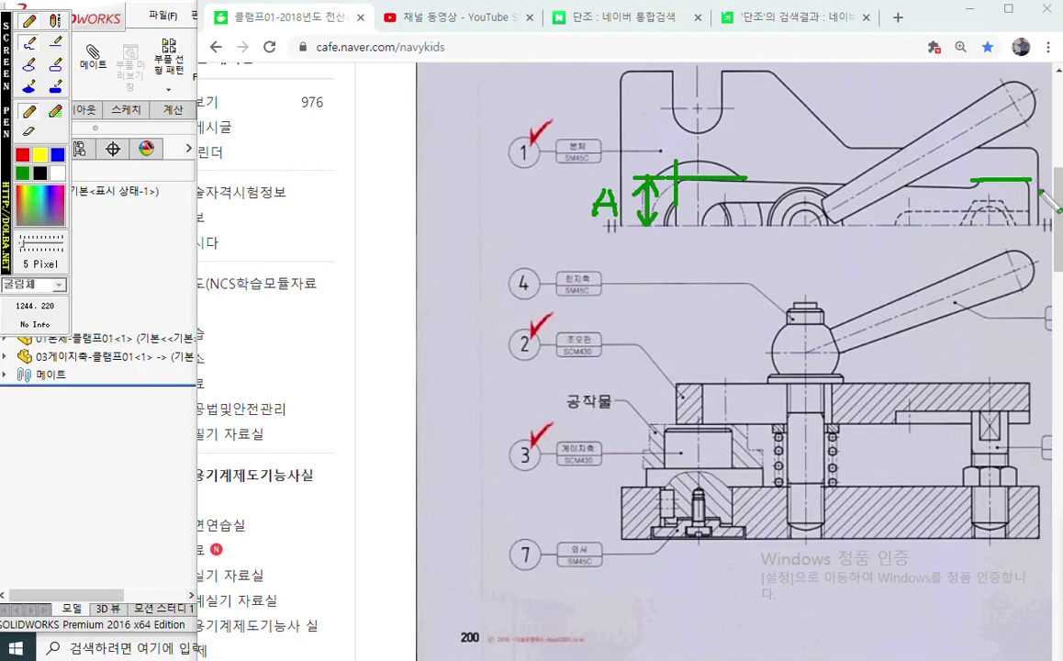
mouse_move(1025, 224)
left_mouse_down()
mouse_move(1056, 224)
mouse_move(1042, 182)
mouse_move(1049, 216)
left_mouse_up()
left_click_drag(999, 190, 1002, 220)
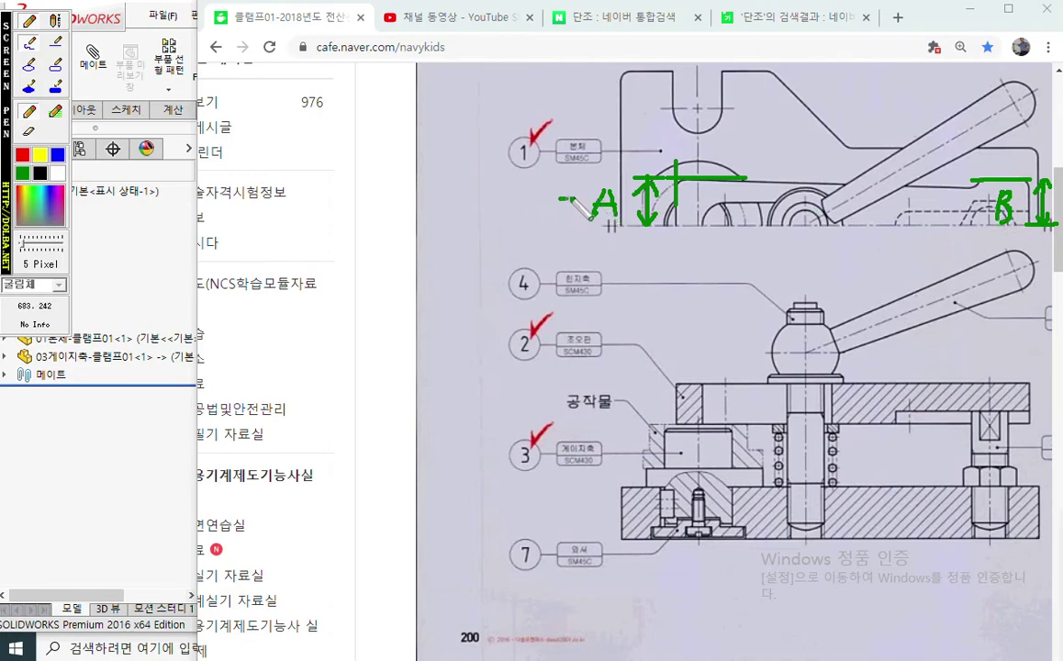
Annotate both half-widths A and B on the plan view as 15.
mouse_move(559, 211)
left_mouse_down()
mouse_move(571, 211)
mouse_move(518, 225)
mouse_move(531, 225)
mouse_move(546, 195)
left_mouse_up()
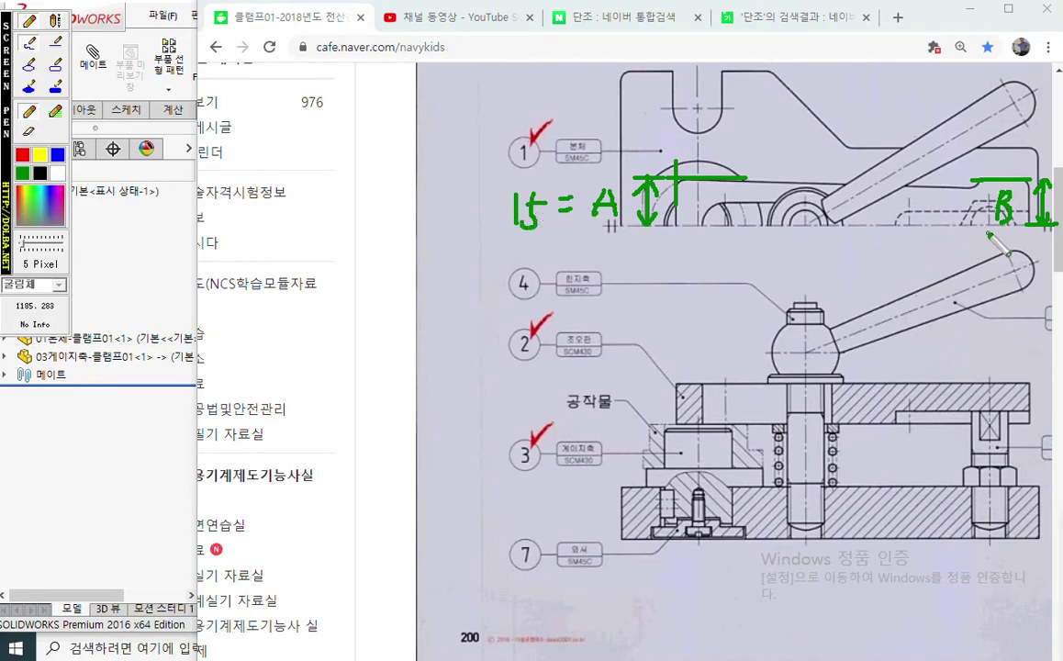
left_click_drag(960, 220, 976, 226)
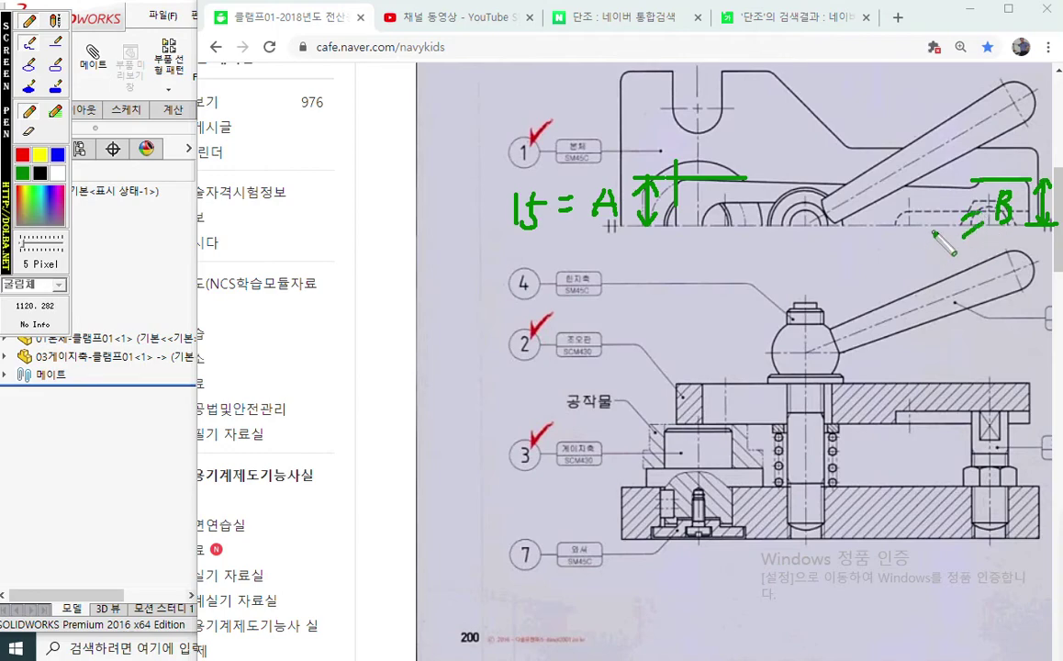
mouse_move(931, 222)
left_mouse_down()
mouse_move(932, 249)
mouse_move(941, 248)
left_mouse_up()
left_click_drag(940, 223, 955, 220)
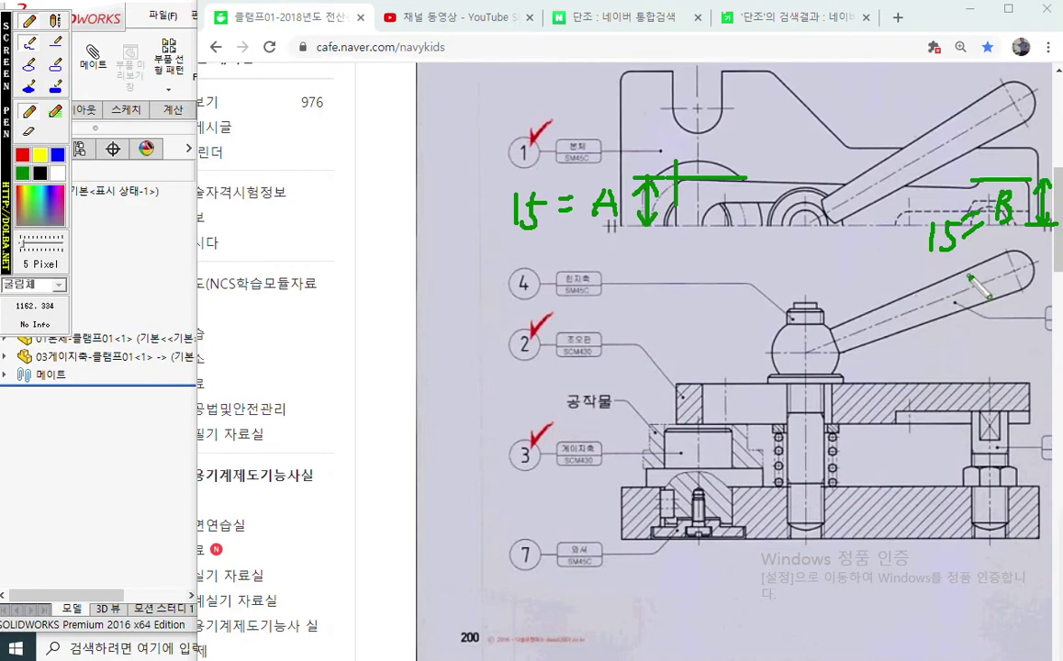
Sketch a green 3D block beside the drawing, with a curved arrow running out over its far end.
mouse_move(401, 132)
left_mouse_down()
mouse_move(221, 209)
mouse_move(295, 232)
left_mouse_up()
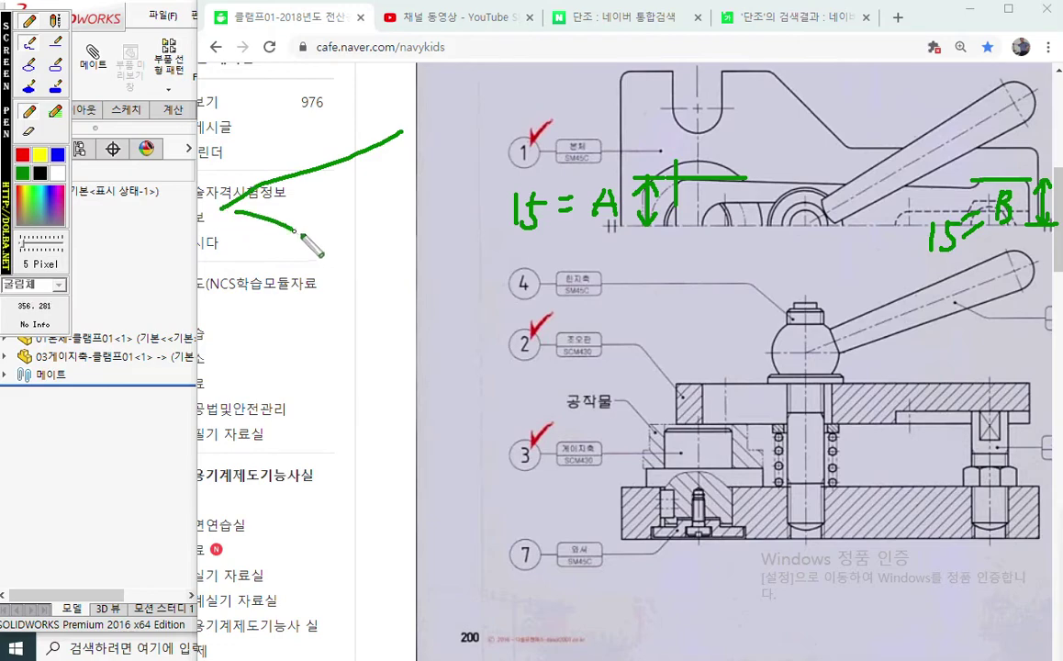
mouse_move(401, 132)
left_mouse_down()
mouse_move(465, 172)
mouse_move(307, 235)
mouse_move(312, 276)
mouse_move(431, 222)
mouse_move(466, 172)
left_mouse_up()
mouse_move(238, 209)
left_mouse_down()
mouse_move(240, 254)
mouse_move(295, 273)
left_mouse_up()
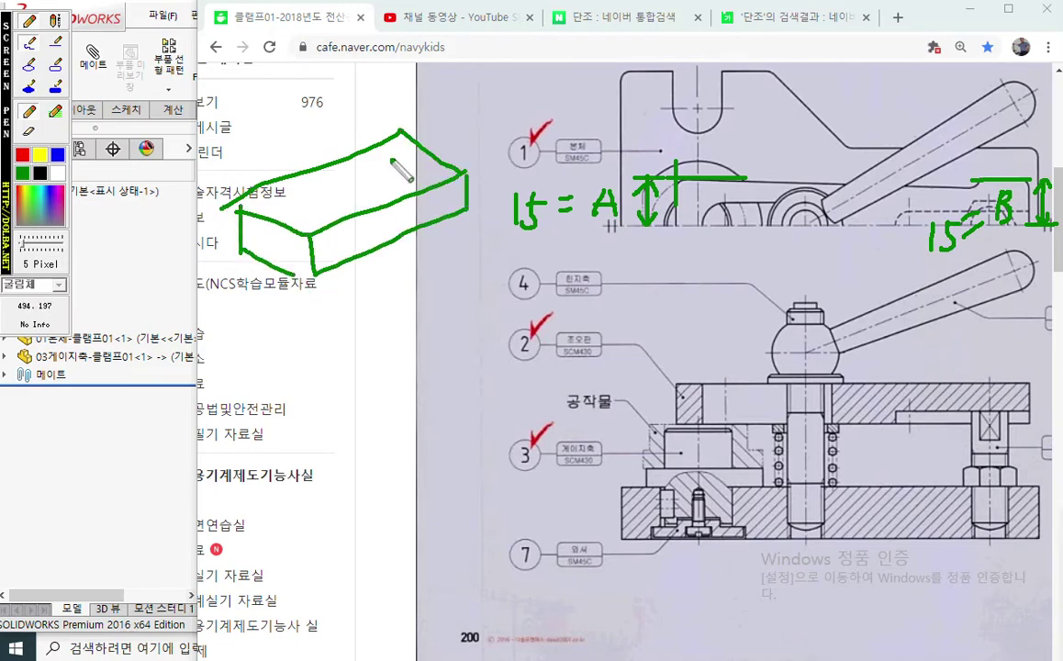
mouse_move(381, 176)
left_mouse_down()
mouse_move(450, 99)
mouse_move(528, 147)
left_mouse_up()
mouse_move(512, 97)
left_mouse_down()
mouse_move(556, 153)
mouse_move(446, 140)
left_mouse_up()
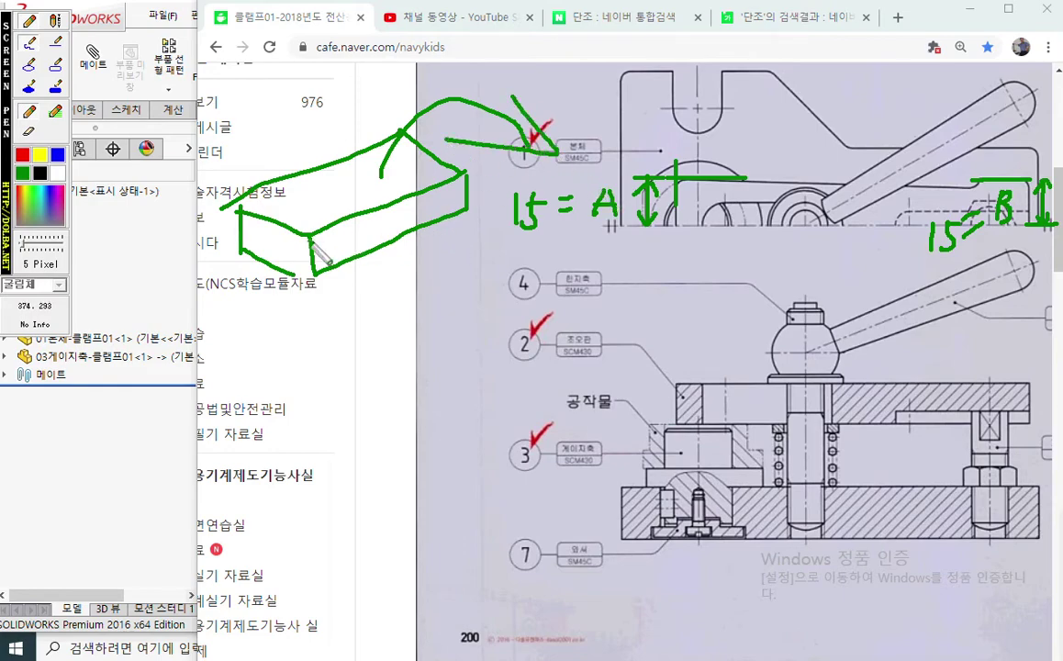
Outline the cut on the 3D block and the jaw plate's underside recess on the section view in red, and clear all marks.
left_click(22, 154)
left_click_drag(320, 232, 404, 182)
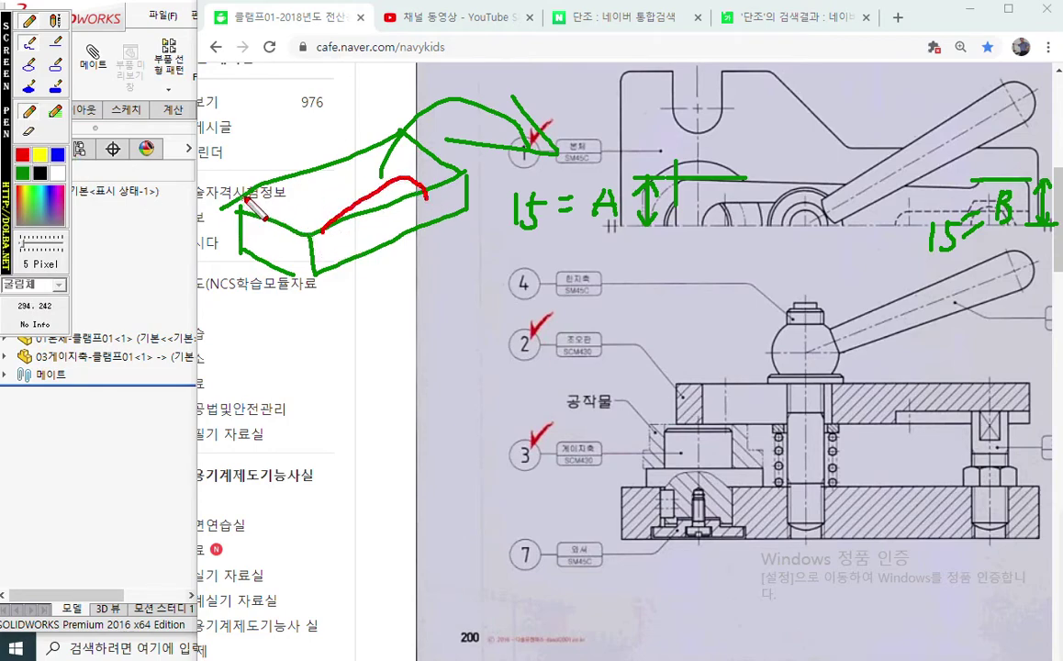
mouse_move(238, 196)
left_mouse_down()
mouse_move(366, 163)
mouse_move(385, 174)
mouse_move(297, 217)
mouse_move(325, 195)
mouse_move(309, 245)
mouse_move(297, 244)
left_mouse_up()
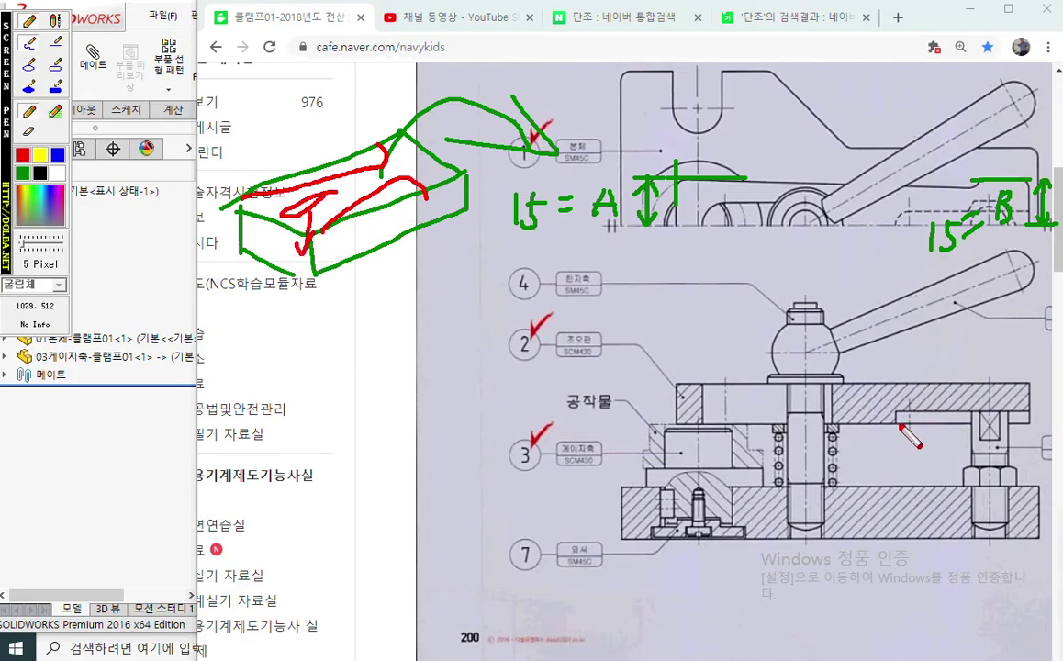
left_click_drag(895, 424, 1027, 409)
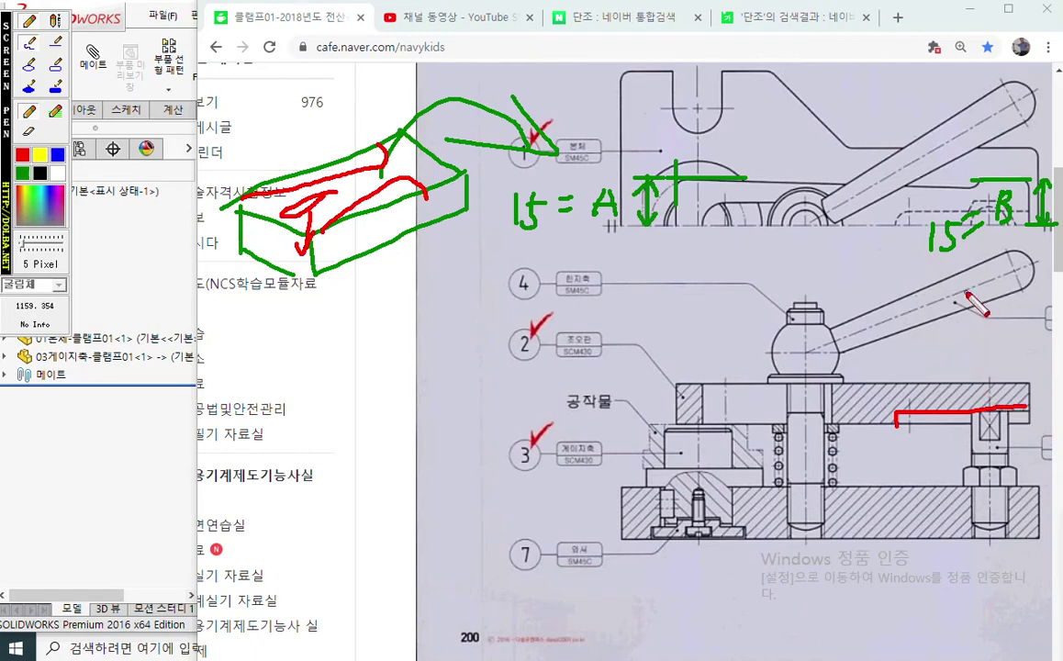
key("Escape")
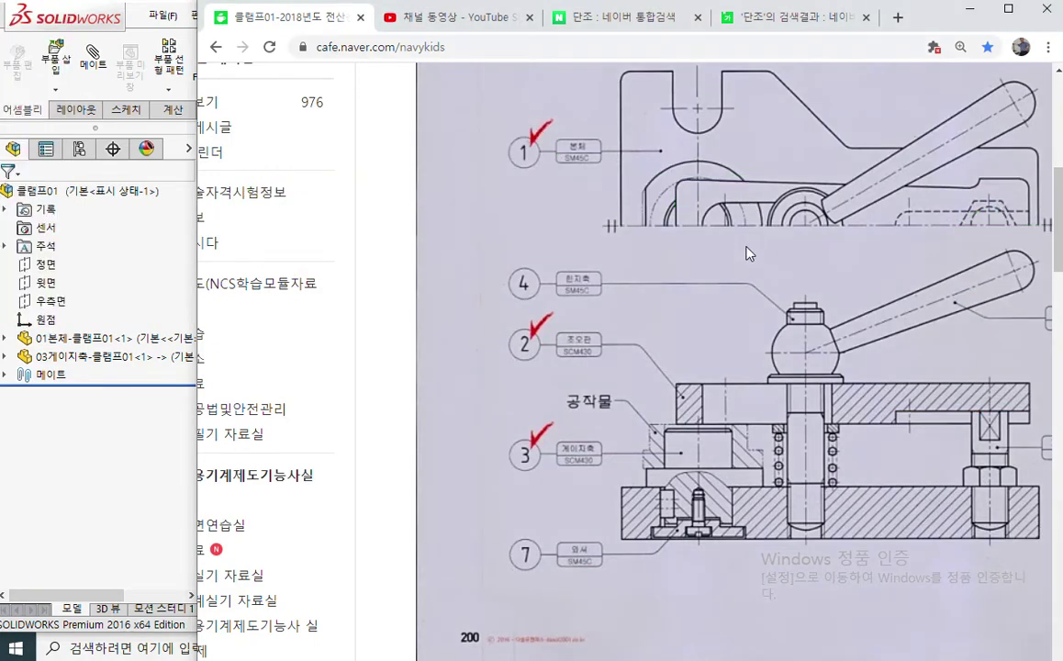
Trace the jaw plate's rectangular outline and its tapered, stepped edge in red on the plan view, and clear the marks.
key("F12")
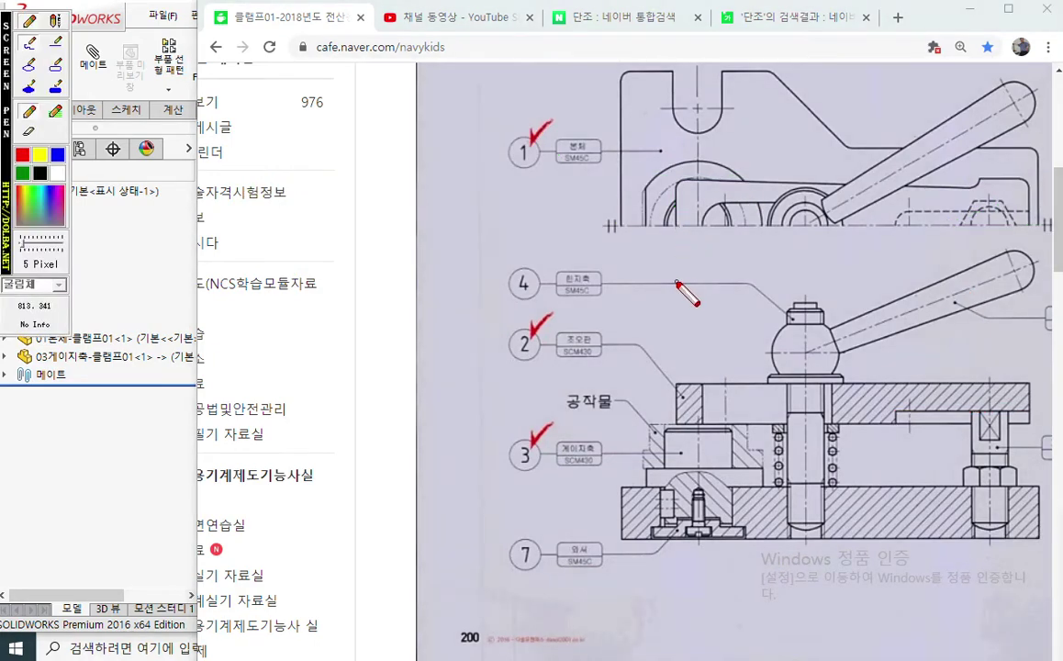
mouse_move(678, 282)
left_mouse_down()
mouse_move(680, 195)
mouse_move(708, 174)
mouse_move(1027, 181)
mouse_move(1031, 268)
left_mouse_up()
mouse_move(684, 175)
left_mouse_down()
mouse_move(978, 191)
mouse_move(985, 140)
left_mouse_up()
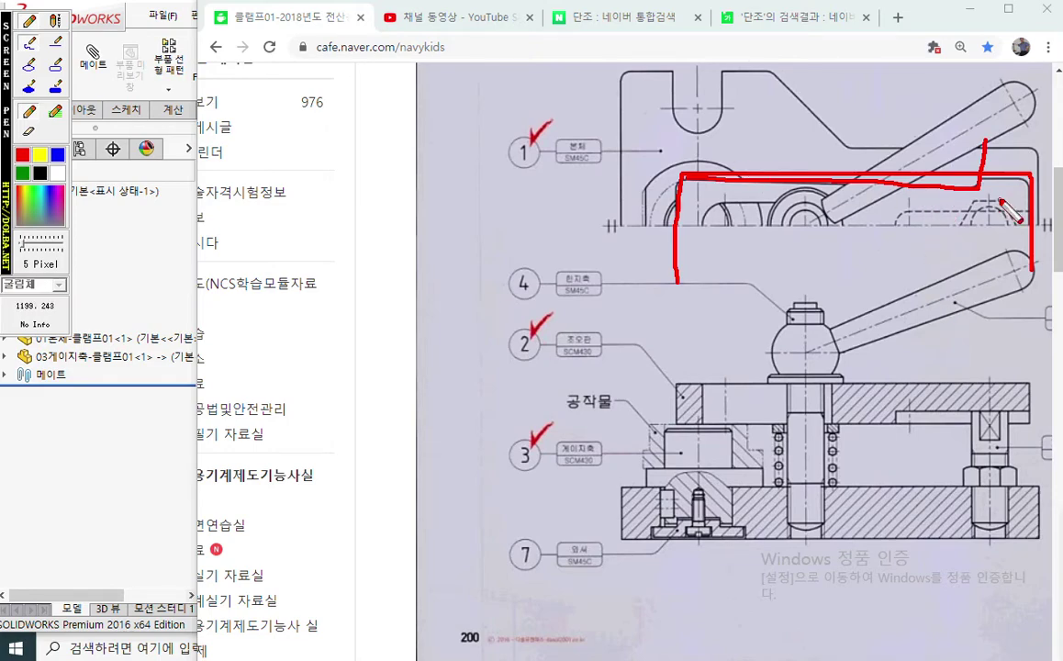
right_click(991, 156)
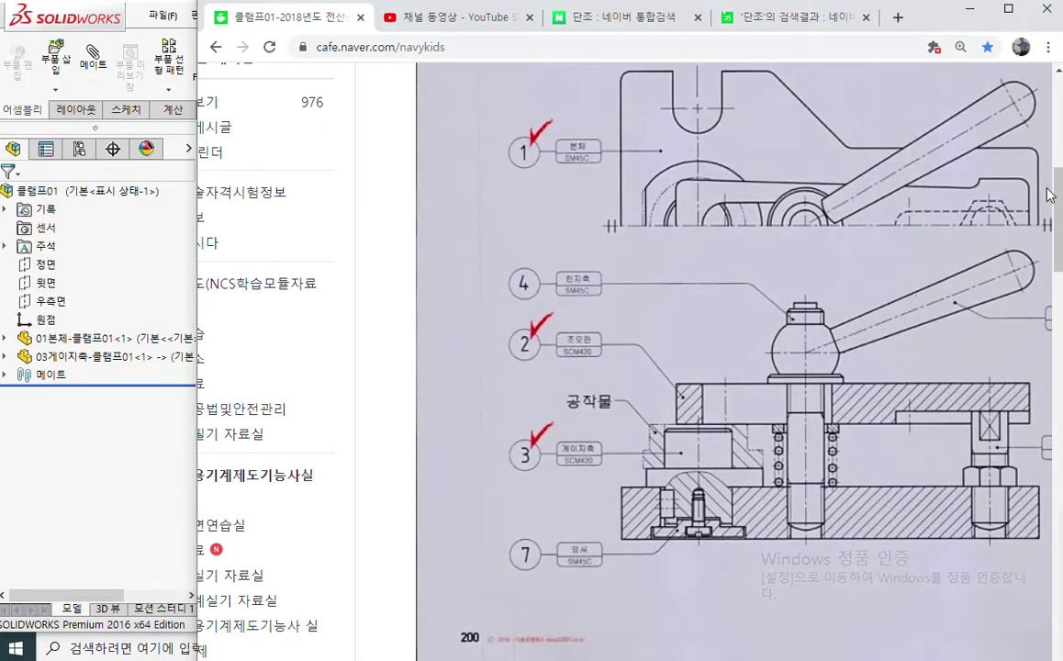
Locate the jaw plate's step corner in red, 12 from the centreline and 16 from the plate end, and circle the 12.
key("F12")
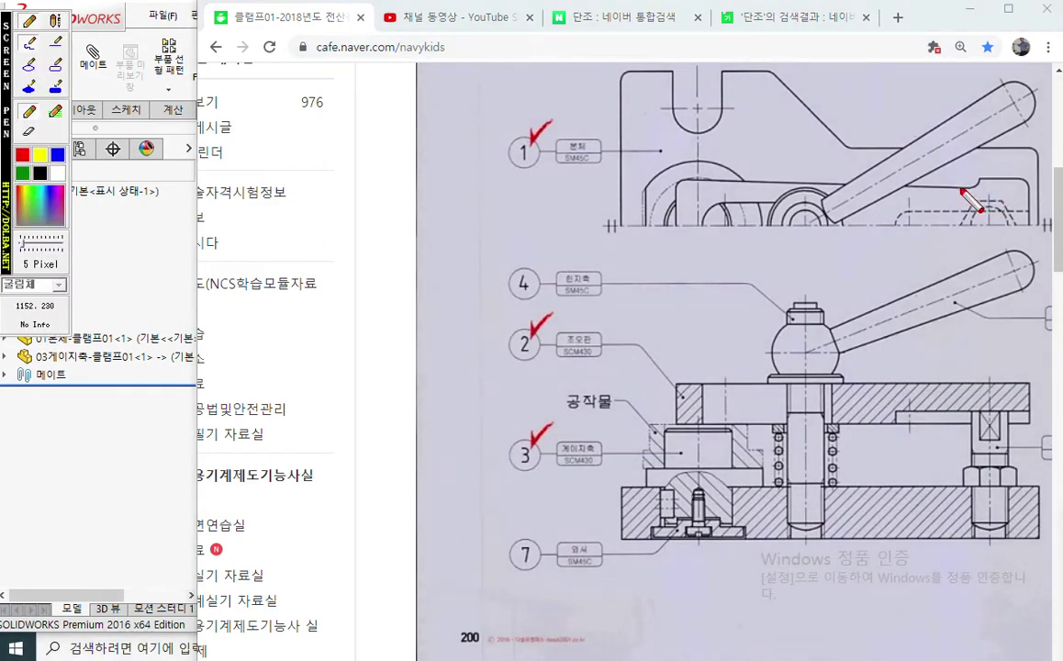
mouse_move(960, 189)
left_mouse_down()
mouse_move(982, 187)
mouse_move(980, 200)
left_mouse_up()
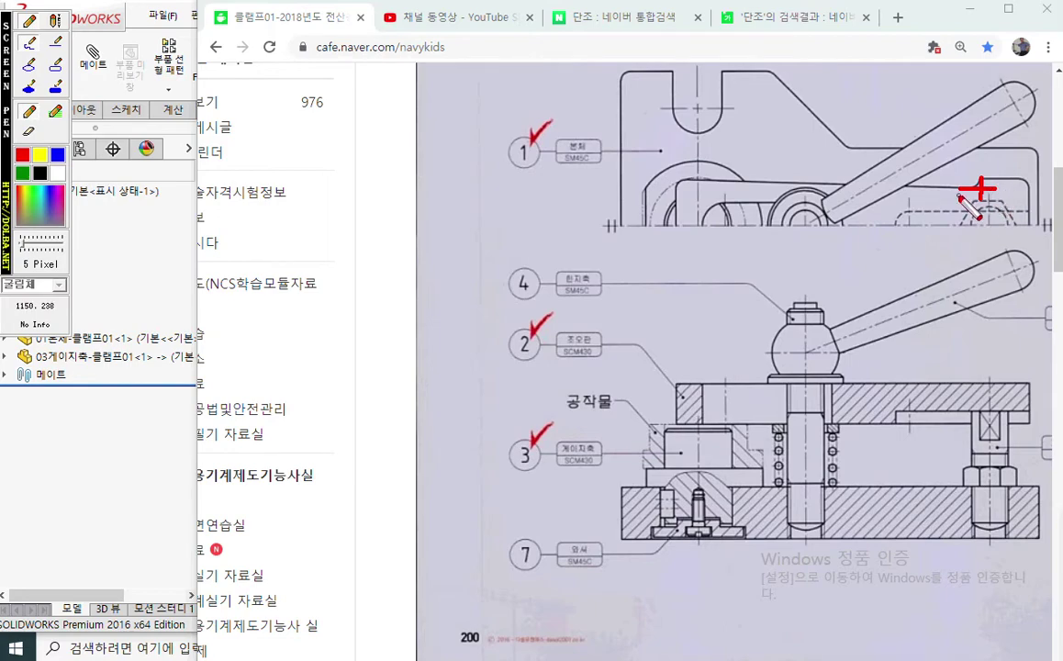
mouse_move(1001, 224)
left_mouse_down()
mouse_move(1001, 195)
mouse_move(1009, 199)
left_mouse_up()
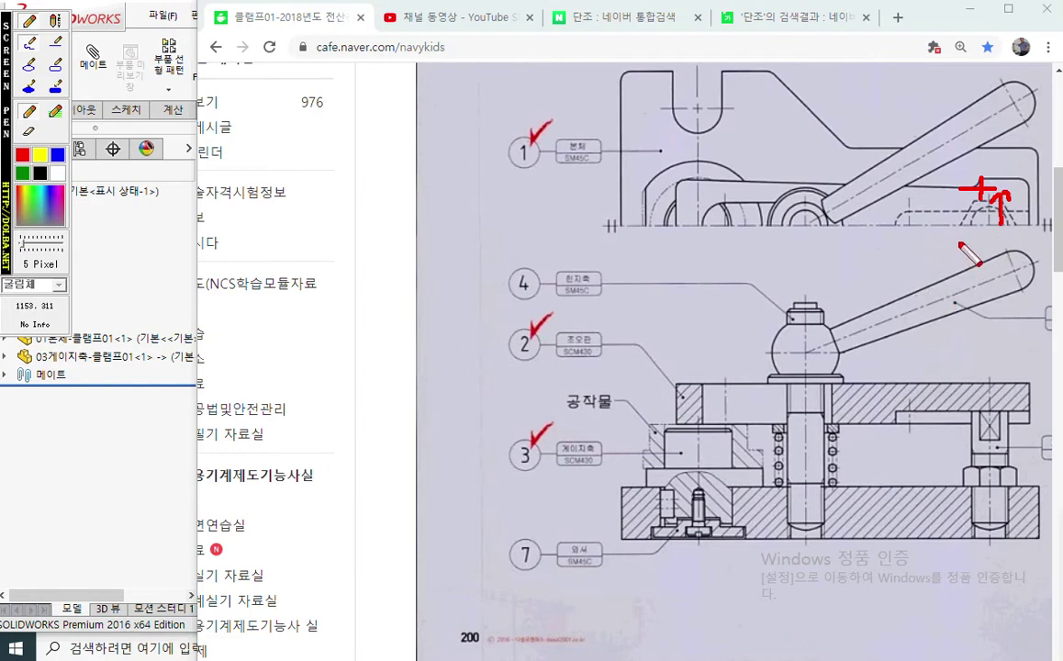
mouse_move(964, 228)
left_mouse_down()
mouse_move(964, 260)
mouse_move(1006, 249)
left_mouse_up()
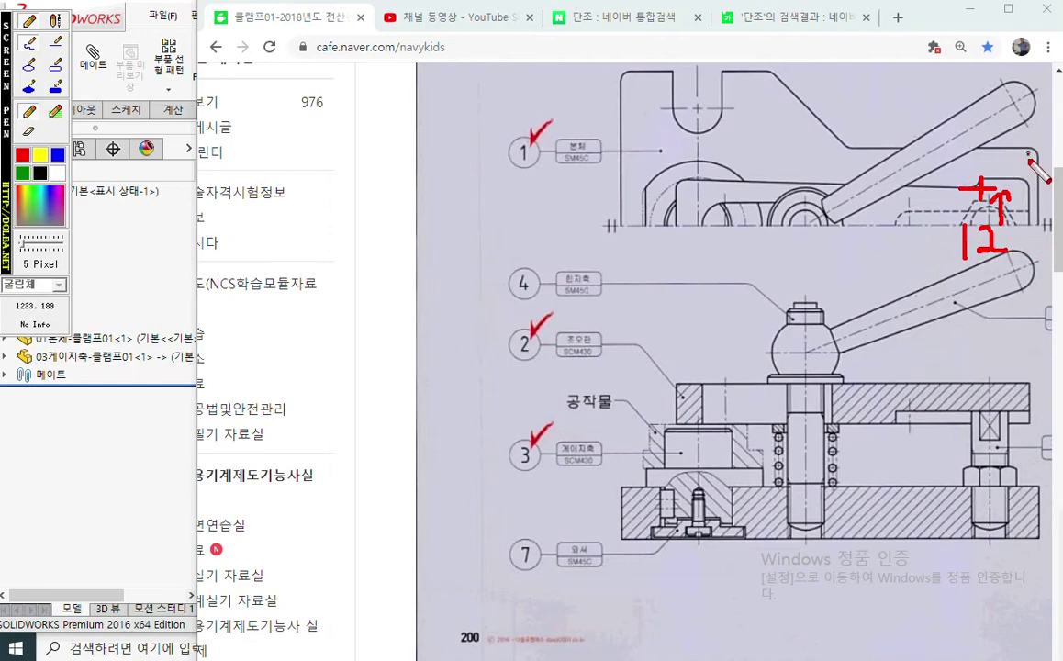
left_click_drag(1031, 169, 1032, 217)
mouse_move(988, 162)
left_mouse_down()
mouse_move(1026, 161)
mouse_move(988, 162)
mouse_move(1003, 172)
mouse_move(980, 192)
left_mouse_up()
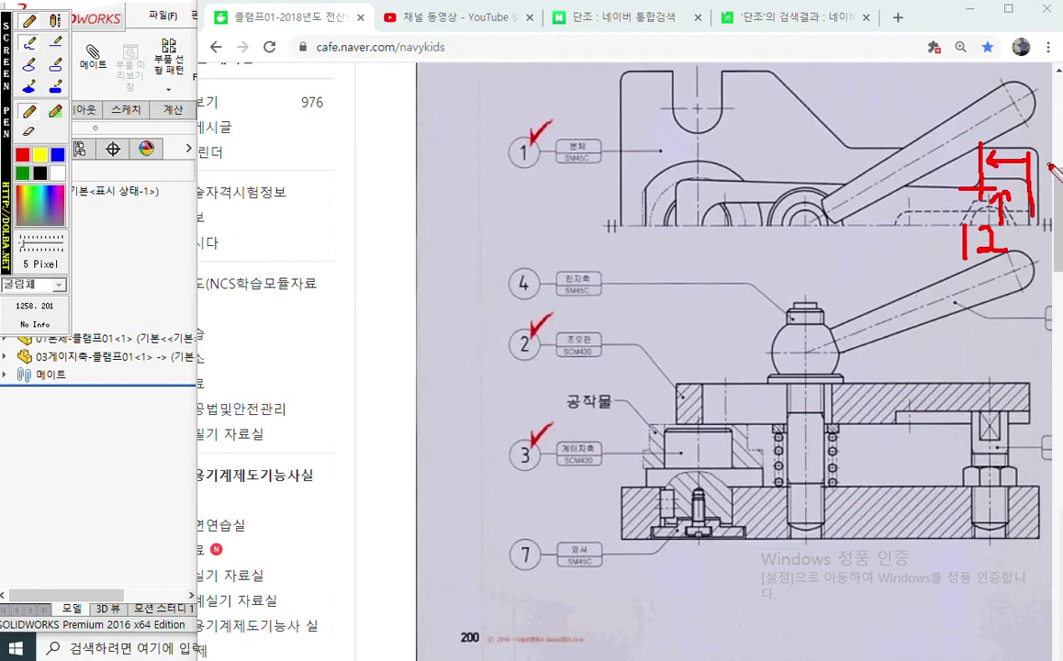
mouse_move(1002, 144)
left_mouse_down()
mouse_move(1014, 120)
mouse_move(1027, 119)
mouse_move(1020, 130)
left_mouse_up()
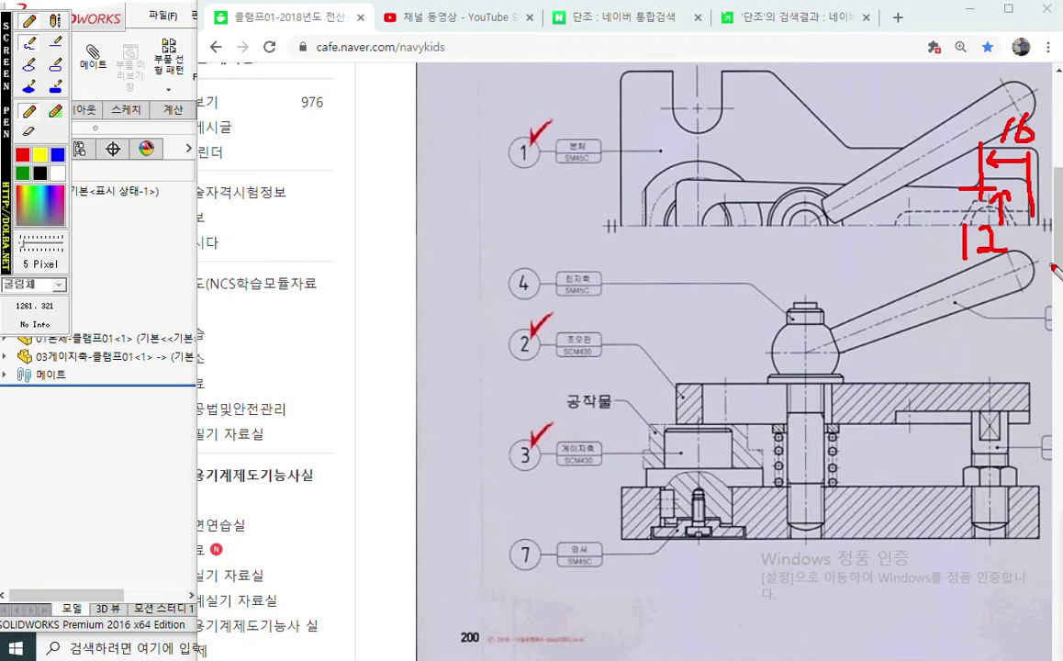
mouse_move(1010, 250)
left_mouse_down()
mouse_move(943, 242)
mouse_move(1002, 227)
left_mouse_up()
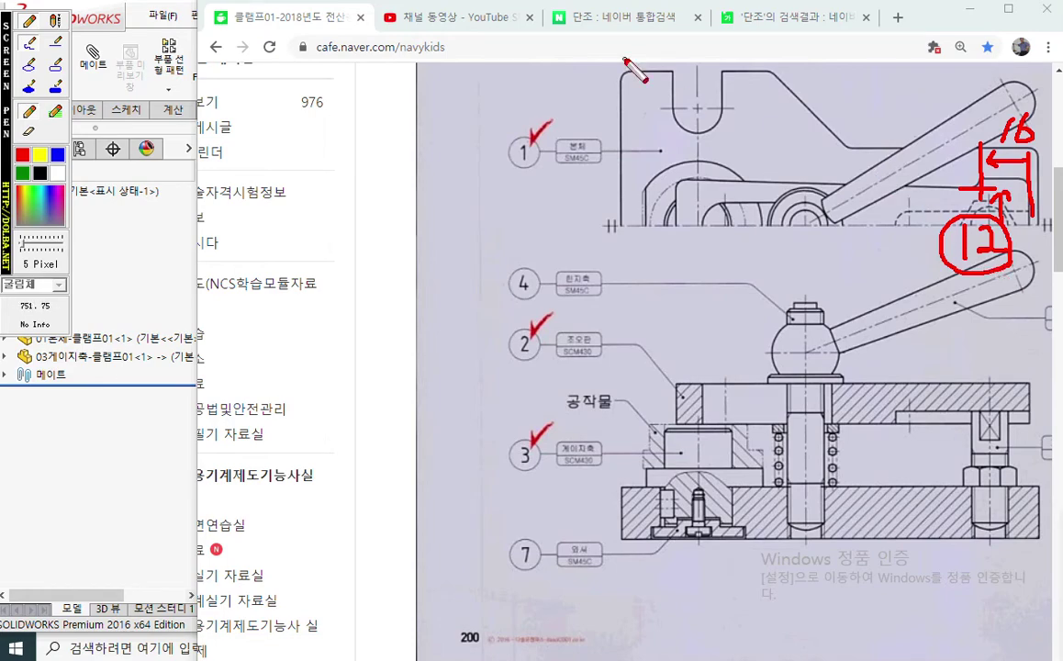
Highlight the body's three rounded corners on the plan view in red and label them R3 with an arrow.
left_click_drag(636, 70, 621, 89)
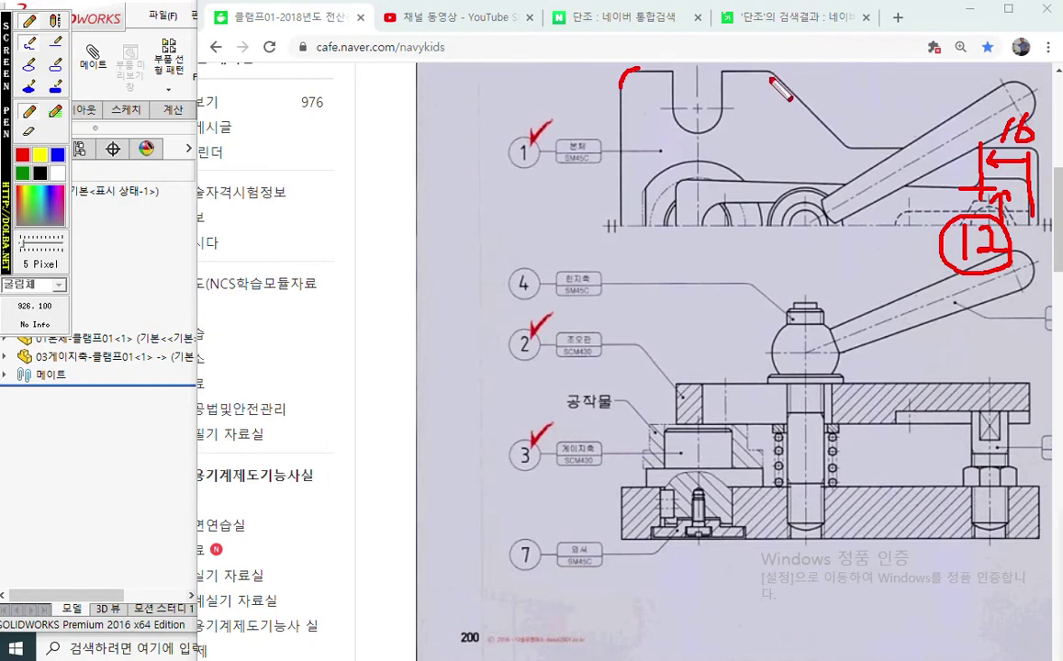
left_click_drag(762, 71, 779, 81)
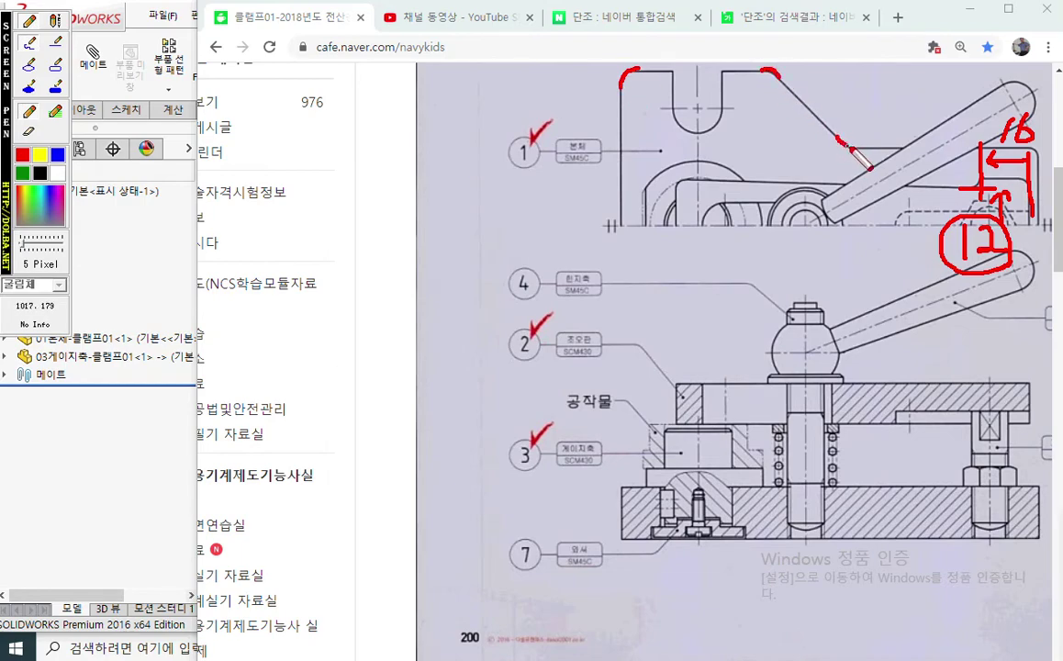
left_click_drag(836, 137, 859, 150)
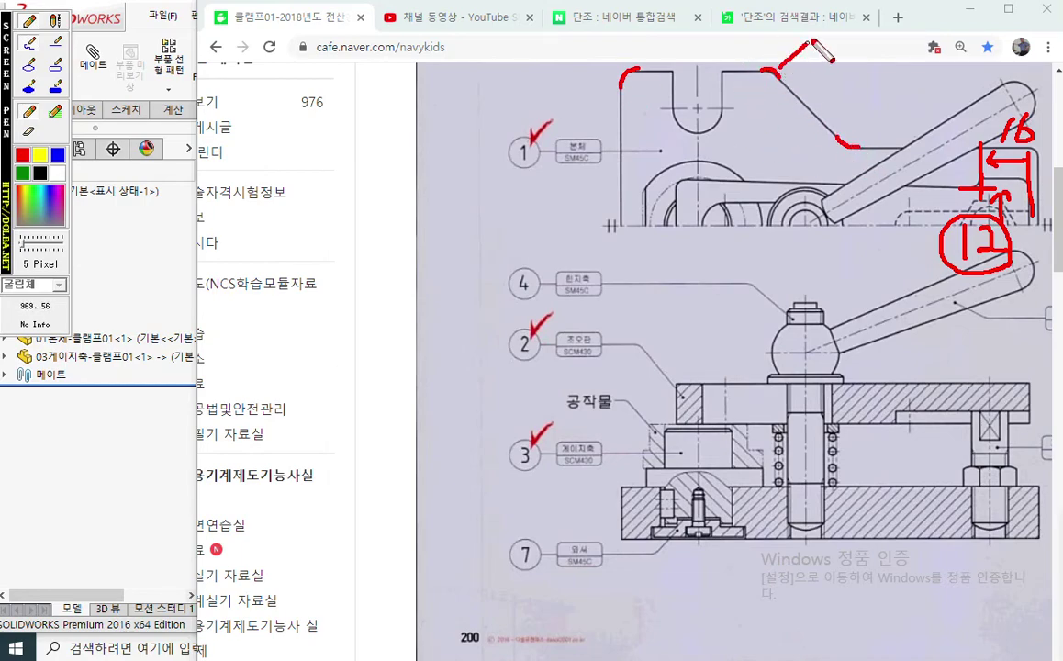
mouse_move(812, 40)
left_mouse_down()
mouse_move(783, 68)
mouse_move(797, 66)
left_mouse_up()
mouse_move(836, 23)
left_mouse_down()
mouse_move(835, 61)
mouse_move(859, 60)
mouse_move(869, 41)
mouse_move(861, 57)
left_mouse_up()
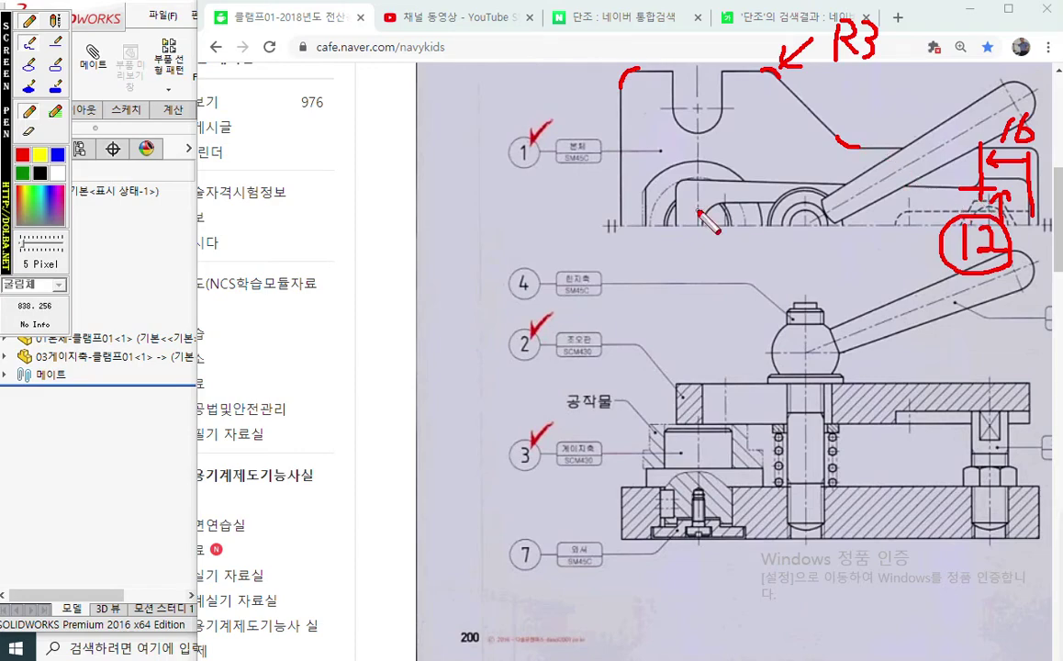
Sketch an enlarged green half-outline of the jaw plate's stepped end with its sloping edge beside the drawing.
left_click(22, 173)
mouse_move(445, 191)
left_mouse_down()
mouse_move(505, 190)
mouse_move(557, 295)
mouse_move(559, 375)
mouse_move(268, 375)
left_mouse_up()
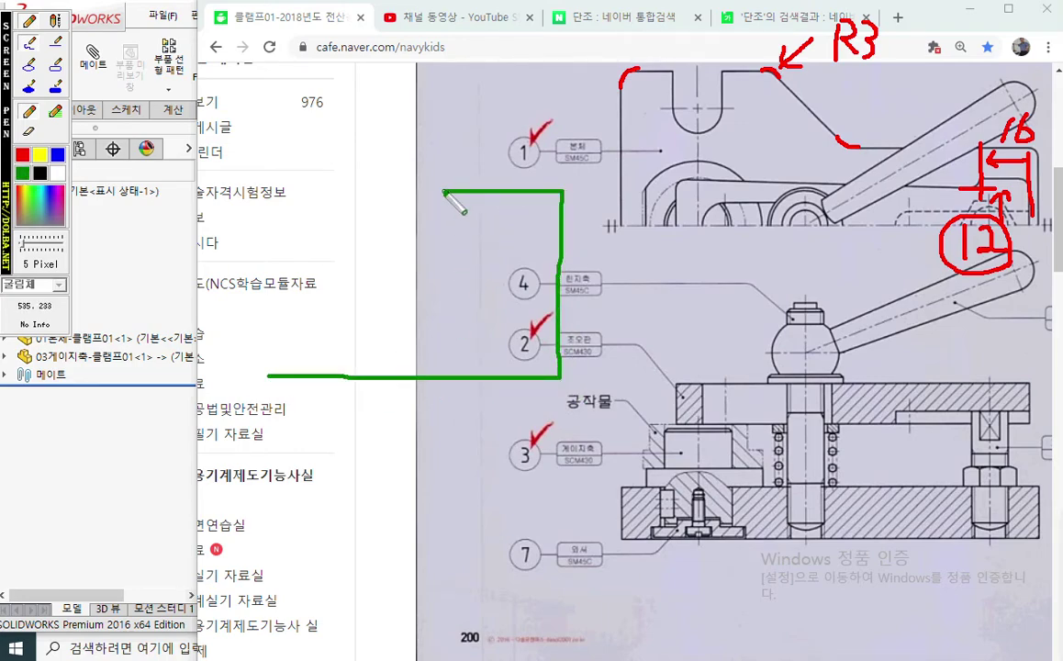
mouse_move(445, 193)
left_mouse_down()
mouse_move(436, 234)
mouse_move(224, 198)
left_mouse_up()
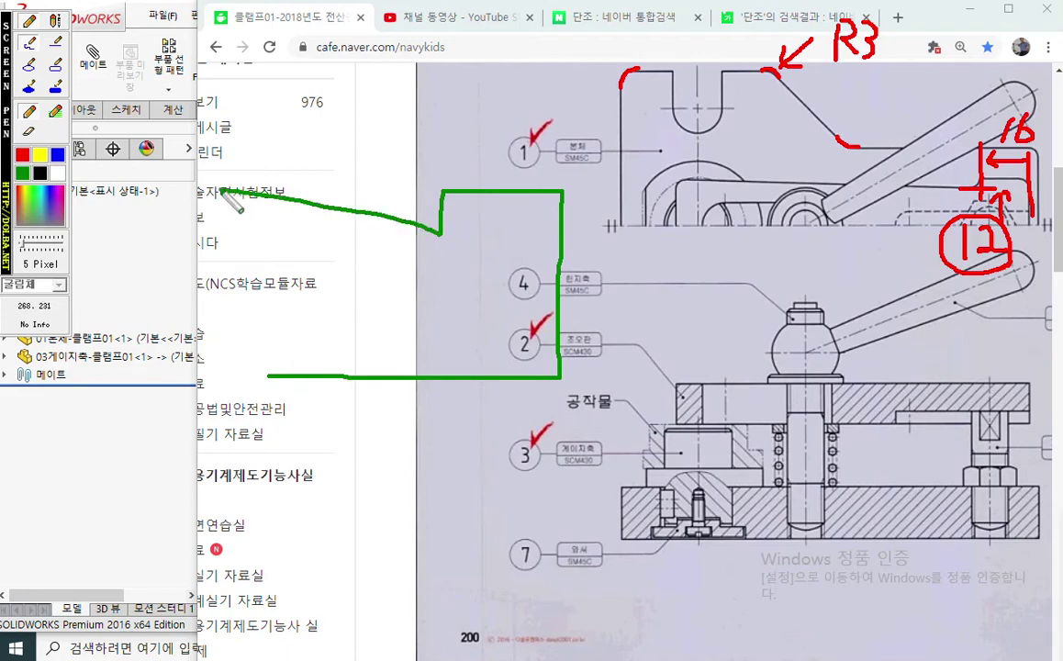
Add a red dimension of 16 for the length of the stepped end above the enlarged outline.
left_click(23, 154)
left_click_drag(560, 184, 559, 151)
mouse_move(447, 175)
left_mouse_down()
mouse_move(446, 138)
mouse_move(568, 156)
mouse_move(529, 165)
left_mouse_up()
left_click_drag(463, 135, 466, 165)
mouse_move(503, 92)
left_mouse_down()
mouse_move(488, 133)
mouse_move(520, 118)
left_mouse_up()
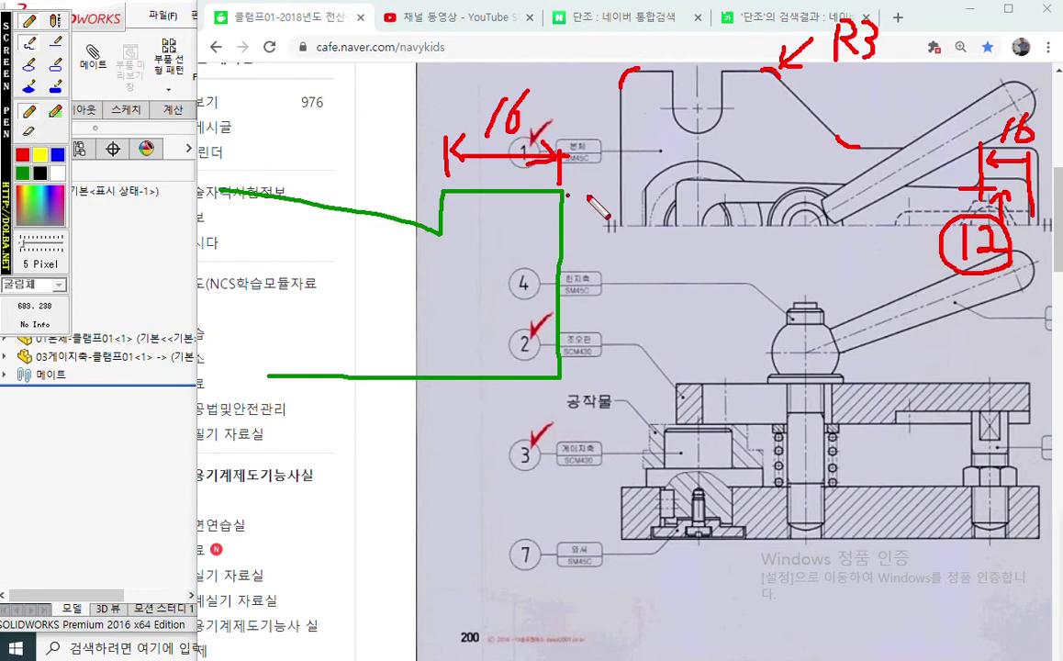
Add a red half-width dimension of 15 to the enlarged outline and a symmetry mark on its centreline at the stepped end.
mouse_move(567, 195)
left_mouse_down()
mouse_move(617, 195)
mouse_move(597, 376)
left_mouse_up()
left_click_drag(588, 228, 622, 229)
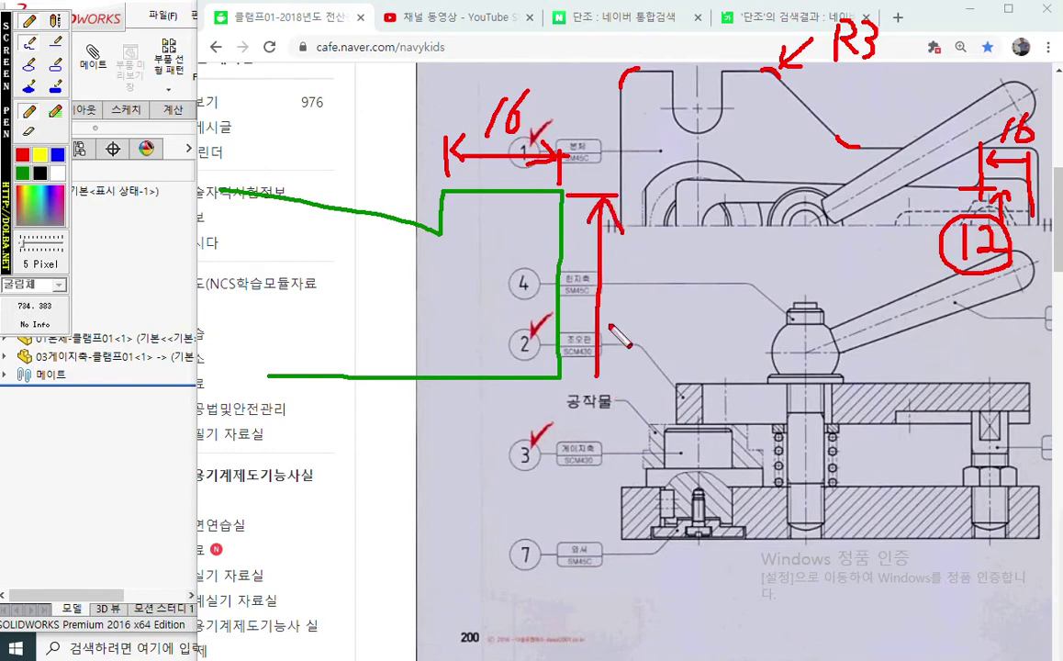
mouse_move(629, 273)
left_mouse_down()
mouse_move(627, 306)
mouse_move(653, 268)
left_mouse_up()
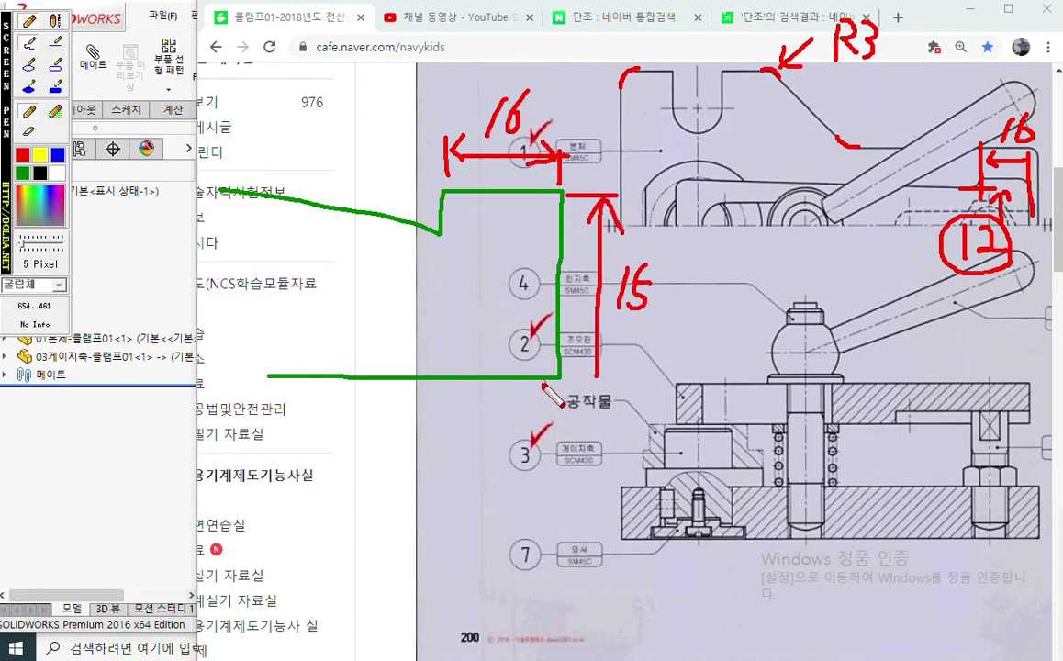
mouse_move(557, 378)
left_mouse_down()
mouse_move(655, 377)
mouse_move(625, 401)
mouse_move(637, 401)
left_mouse_up()
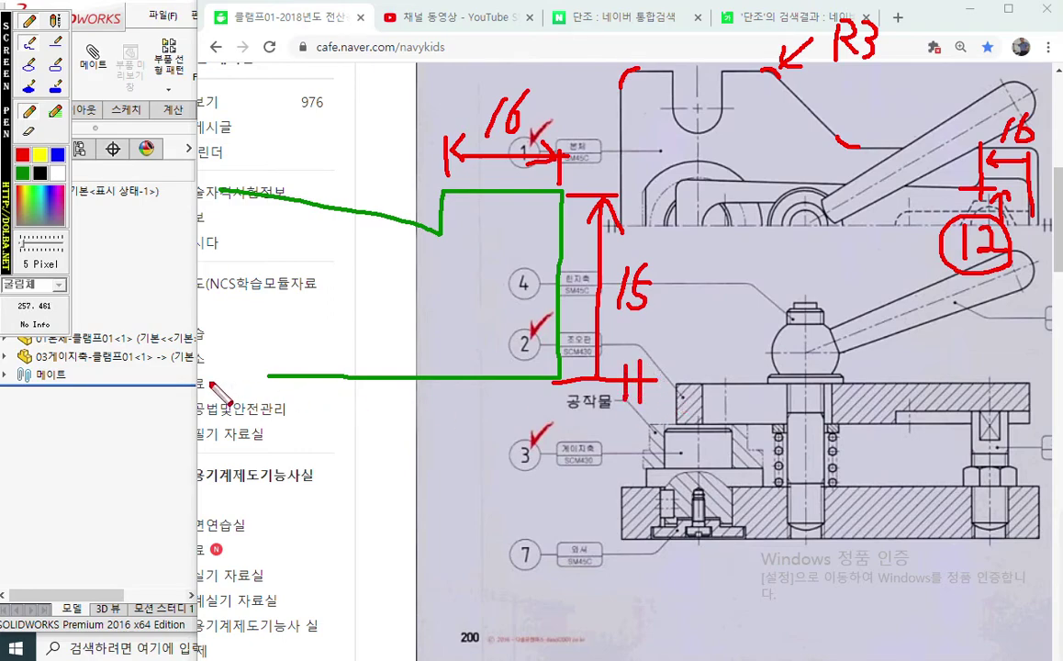
Draw the enlarged outline's centreline in red and mark its concave step corner with an arc, a centre mark and two dimensions of 3.
left_click_drag(200, 378, 555, 377)
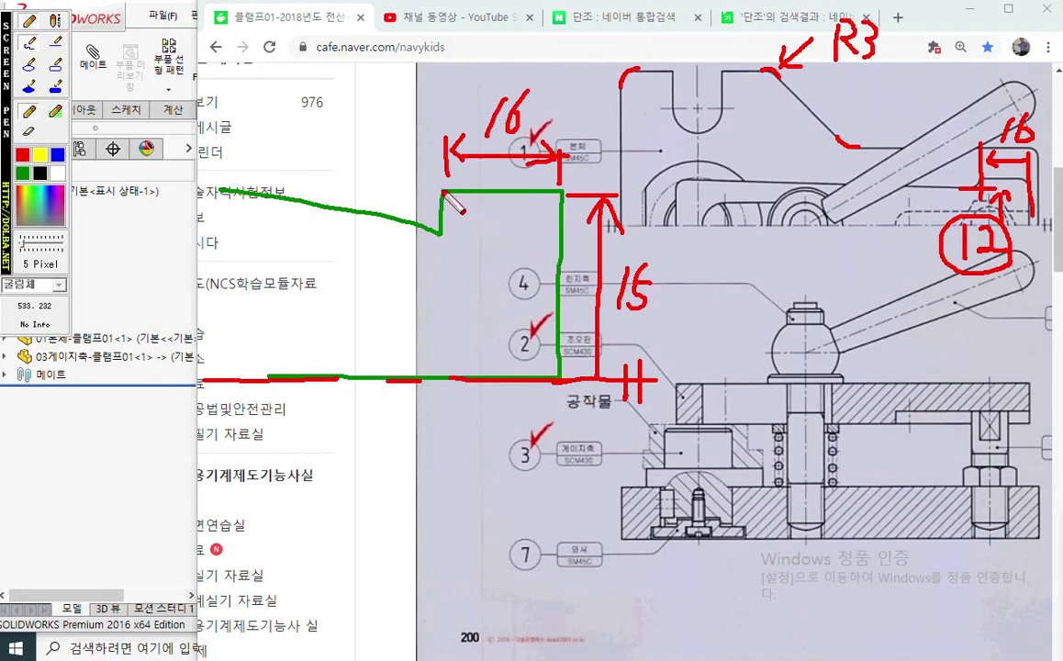
left_click_drag(443, 191, 400, 220)
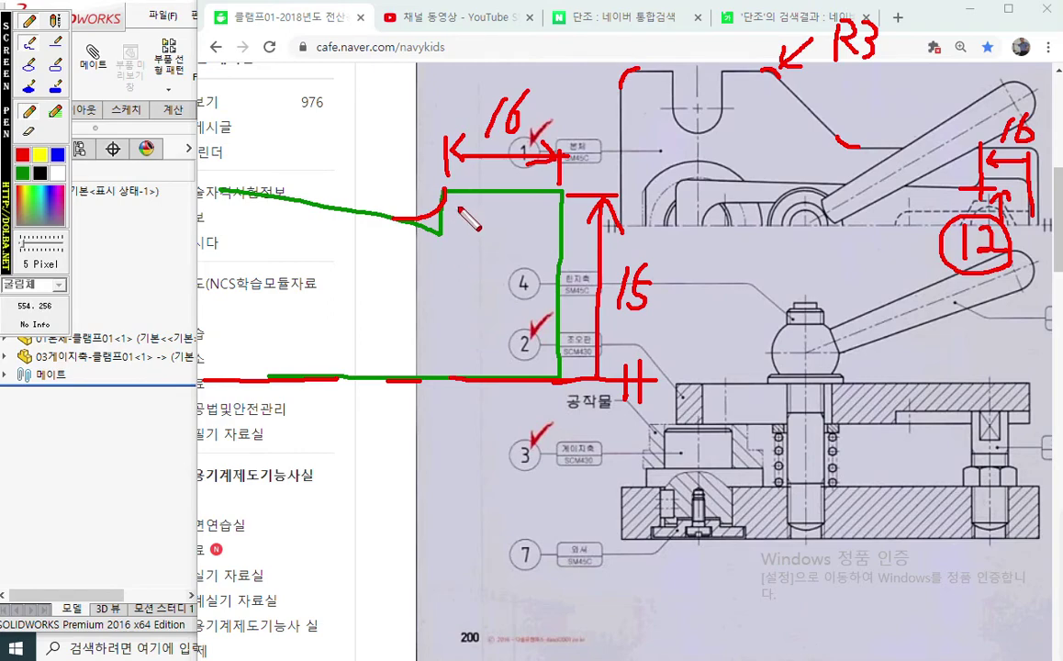
mouse_move(407, 191)
left_mouse_down()
mouse_move(398, 199)
mouse_move(443, 188)
left_mouse_up()
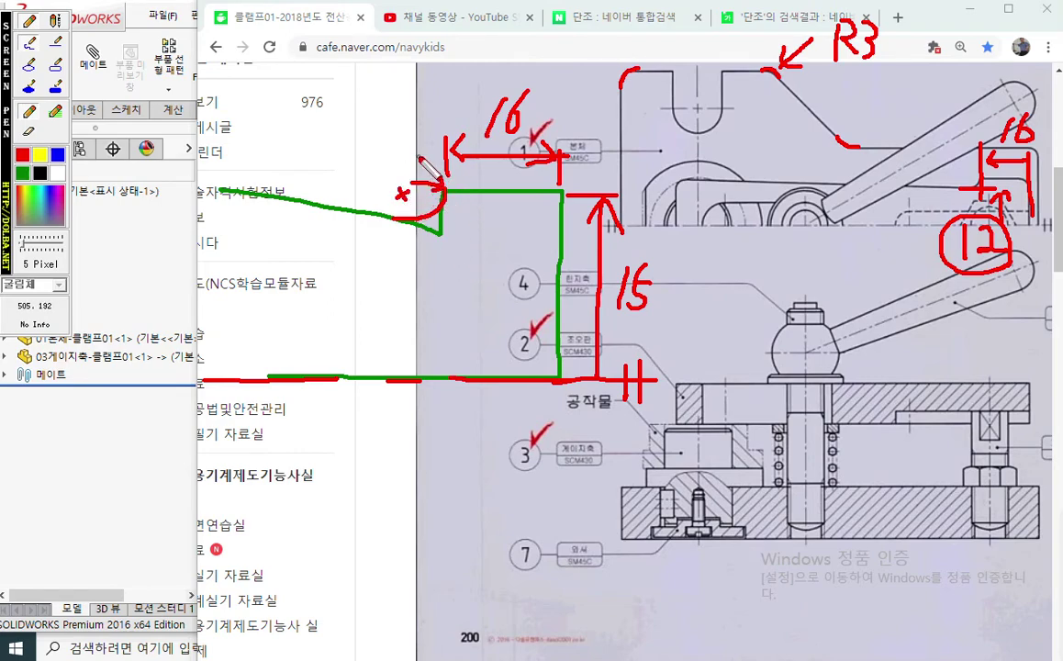
mouse_move(413, 153)
left_mouse_down()
mouse_move(425, 164)
mouse_move(373, 204)
mouse_move(376, 216)
left_mouse_up()
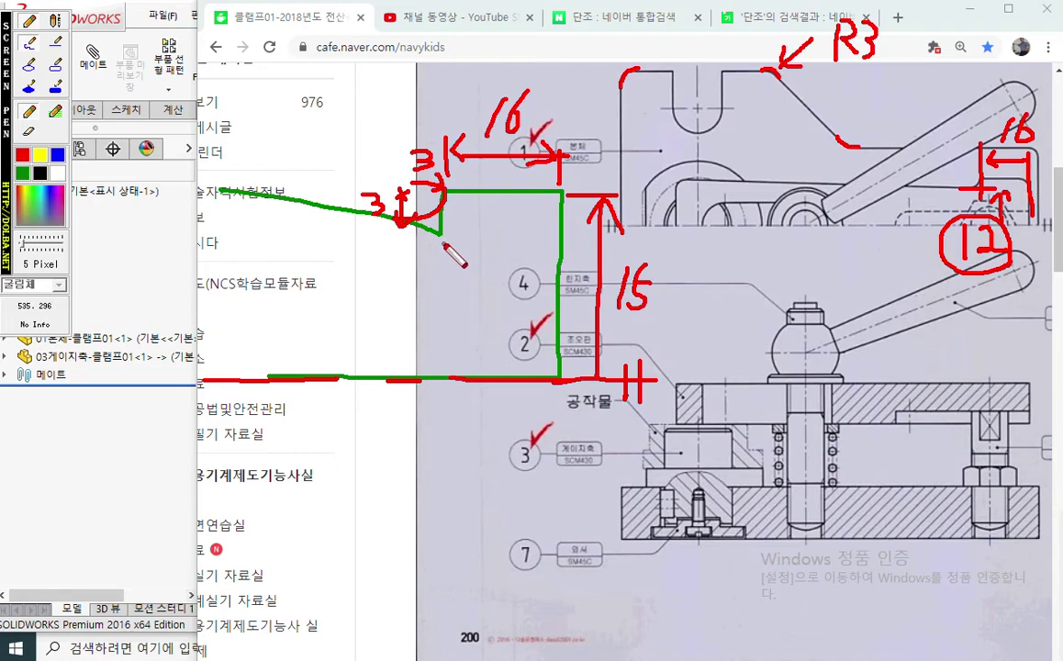
Trace the jaw plate's sloping edge on the plan view in red and clear all pen annotations.
left_click_drag(675, 171, 986, 195)
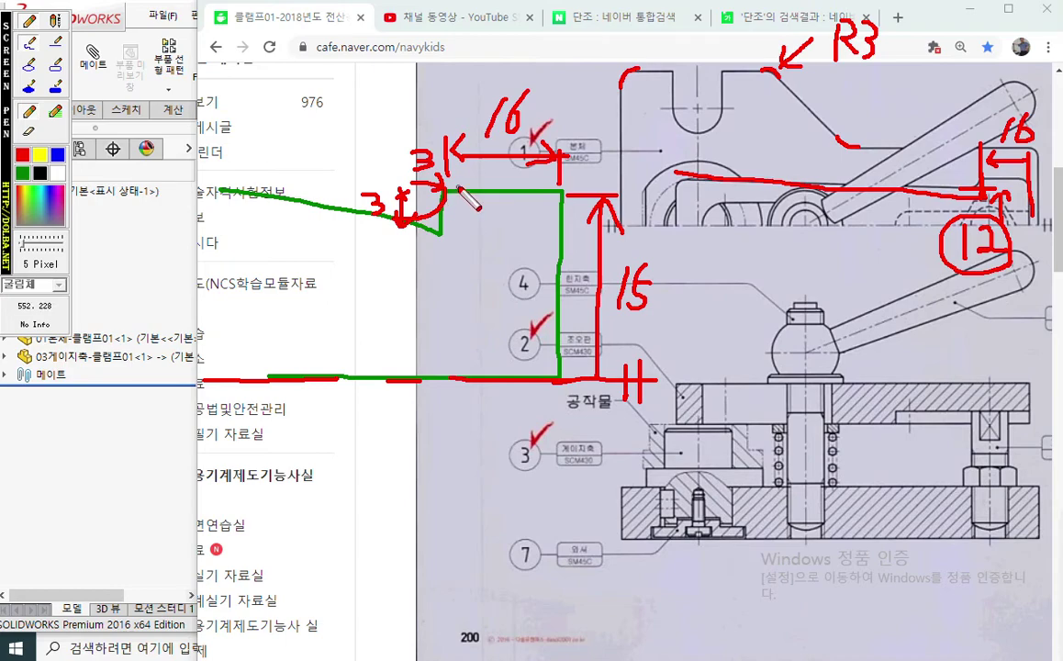
key("Escape")
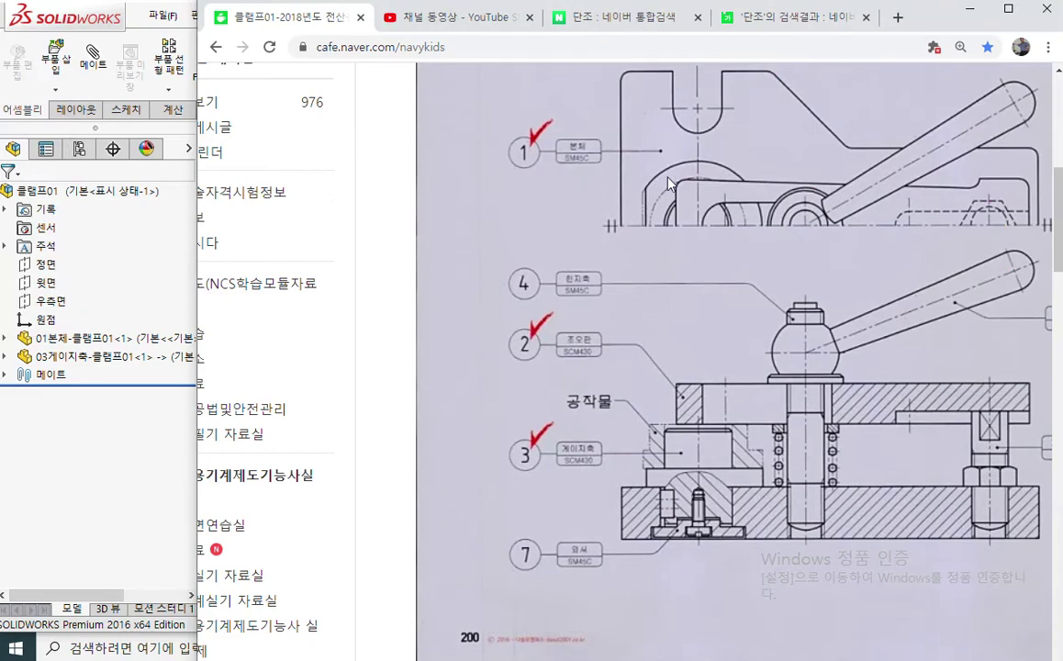
Add a red dimension of 116 for the jaw plate's overall length on the plan view.
key("F12")
left_click_drag(680, 223, 683, 133)
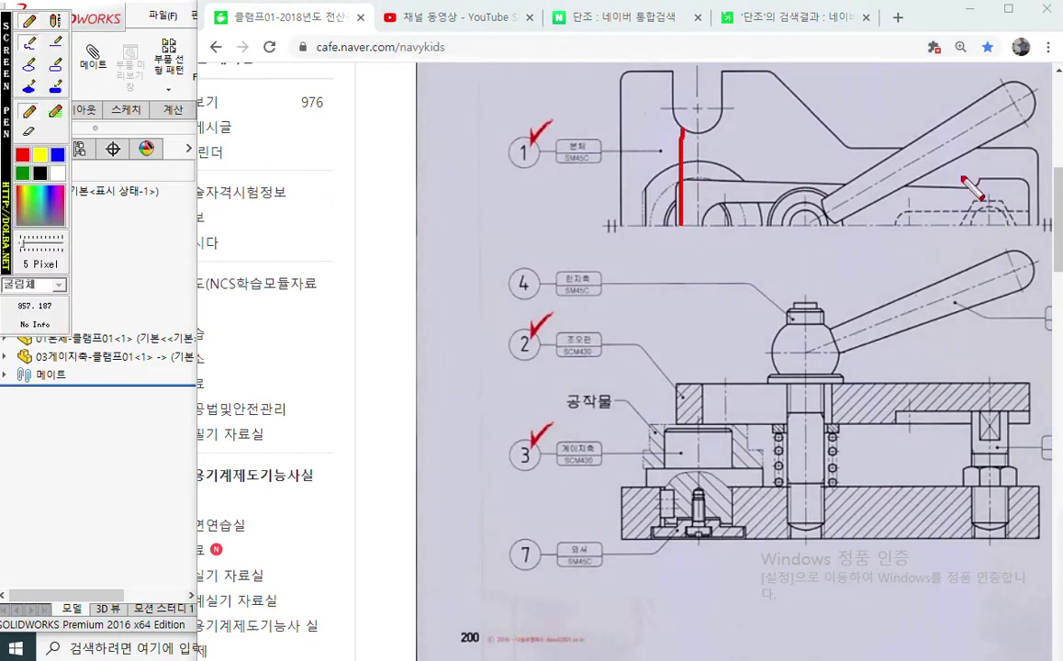
left_click_drag(1029, 220, 1023, 122)
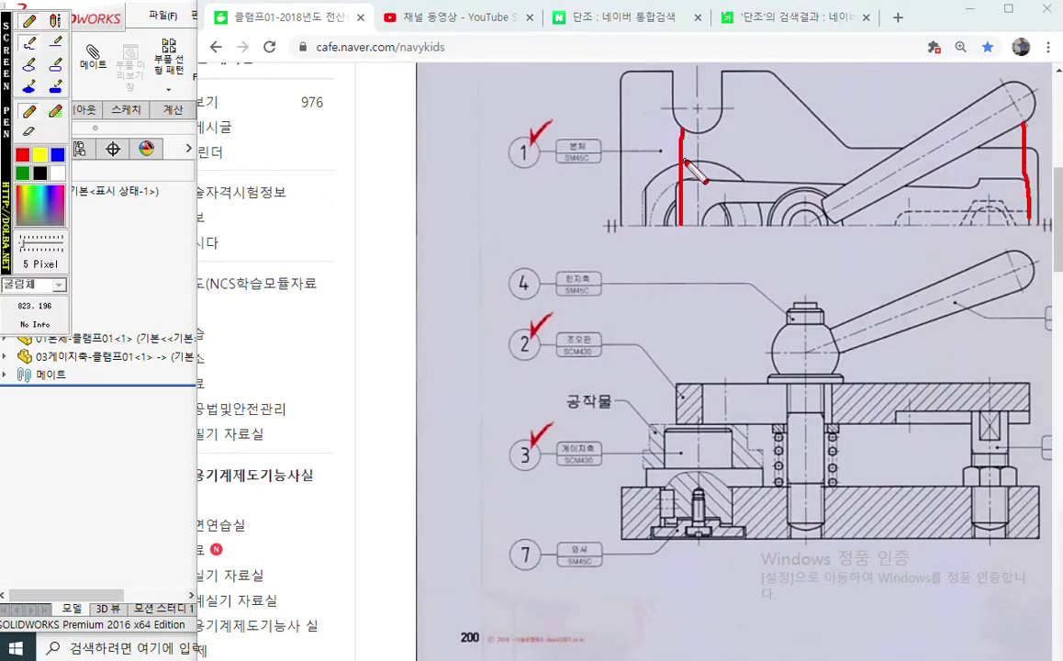
mouse_move(680, 162)
left_mouse_down()
mouse_move(1018, 162)
mouse_move(984, 173)
left_mouse_up()
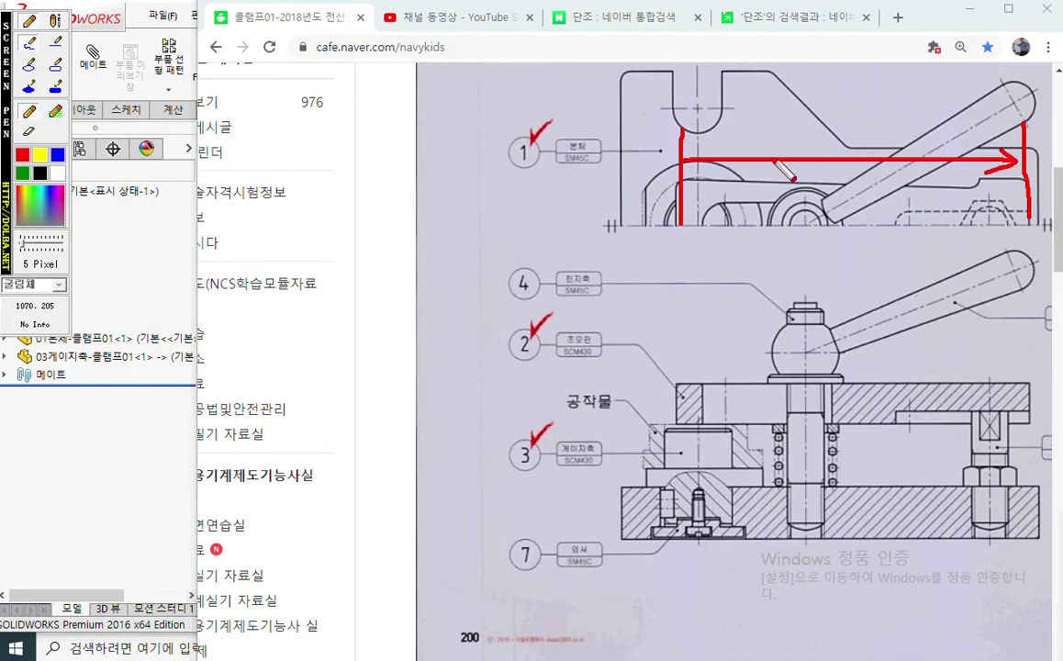
left_click_drag(706, 139, 704, 165)
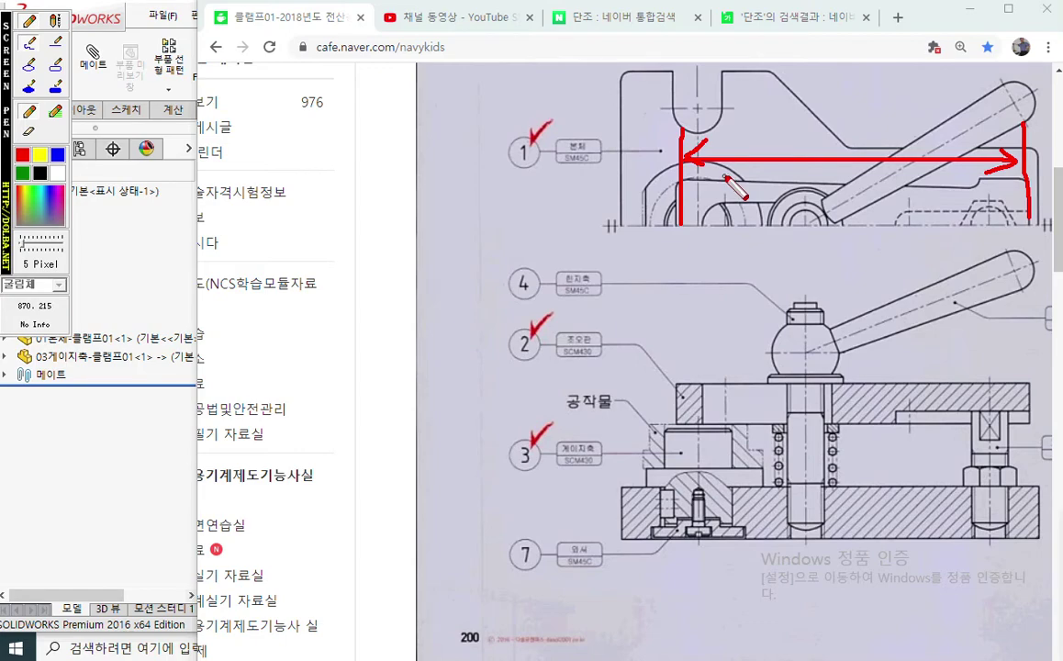
mouse_move(760, 120)
left_mouse_down()
mouse_move(756, 143)
mouse_move(795, 135)
left_mouse_up()
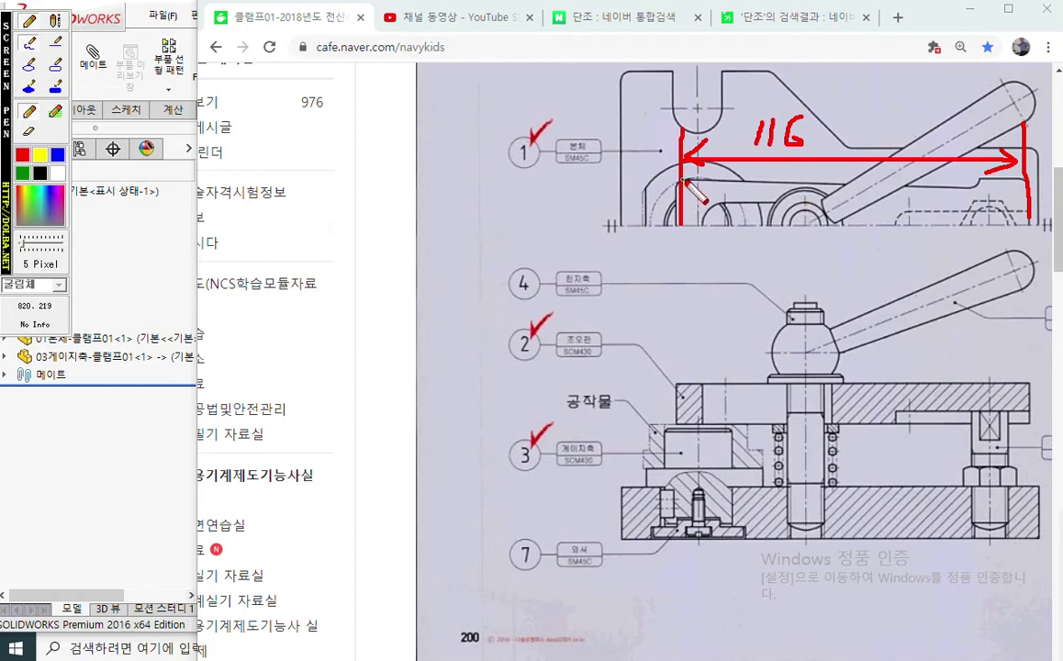
Add red half-width dimensions of 15 at both ends of the jaw plate on the plan view.
mouse_move(684, 181)
left_mouse_down()
mouse_move(632, 173)
mouse_move(644, 223)
mouse_move(652, 179)
mouse_move(654, 194)
mouse_move(594, 216)
left_mouse_up()
left_click_drag(624, 181, 601, 214)
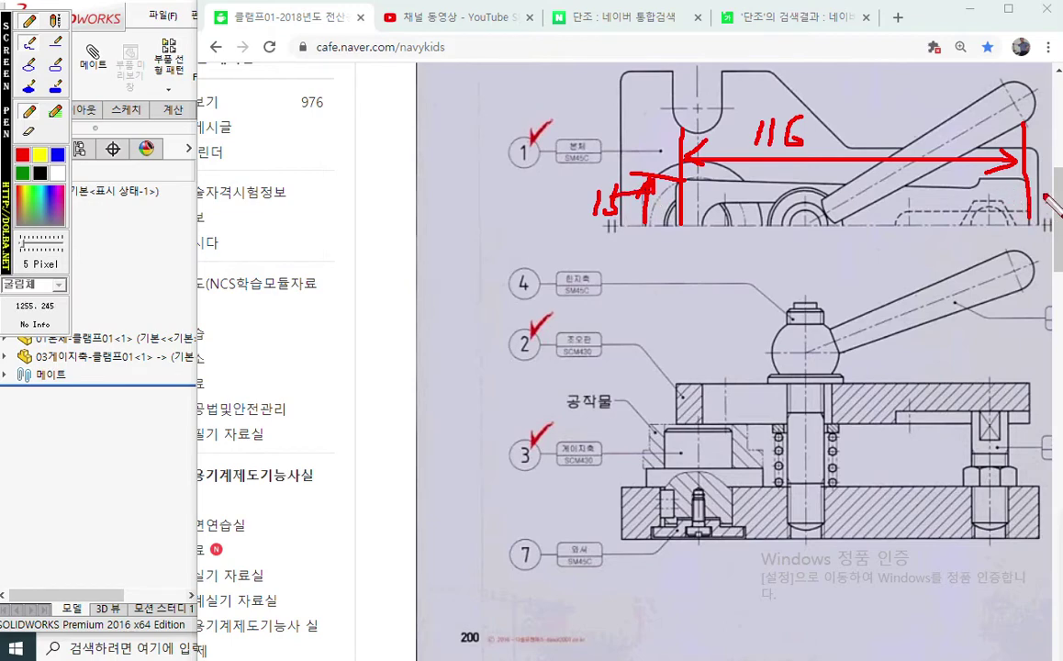
left_click_drag(1011, 179, 1057, 178)
left_click_drag(1051, 222, 1052, 192)
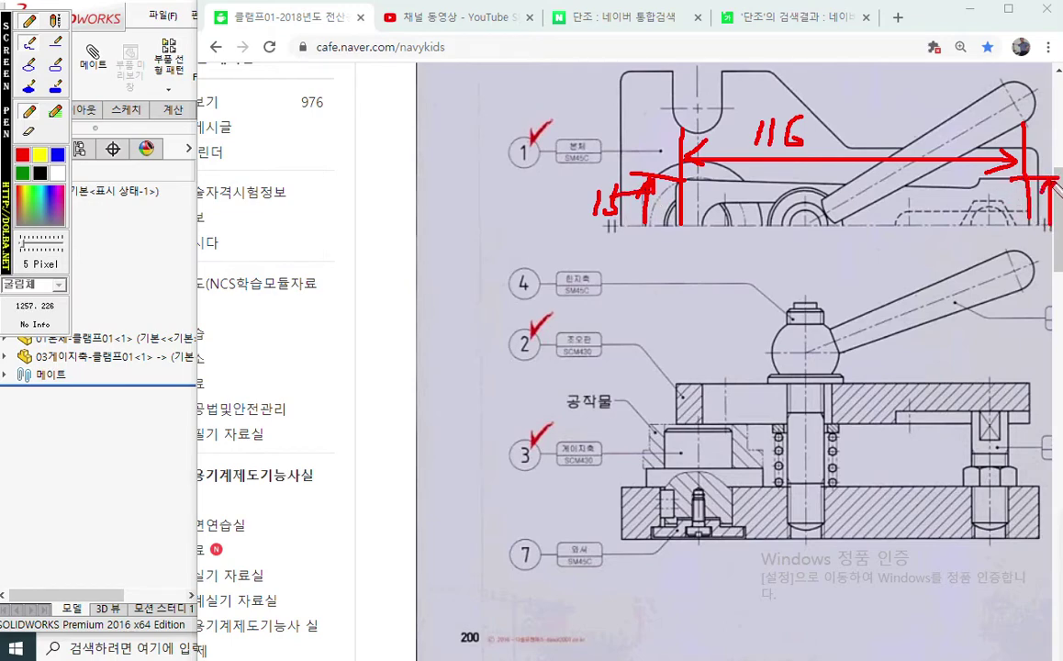
mouse_move(1046, 233)
left_mouse_down()
mouse_move(1042, 249)
mouse_move(1061, 234)
left_mouse_up()
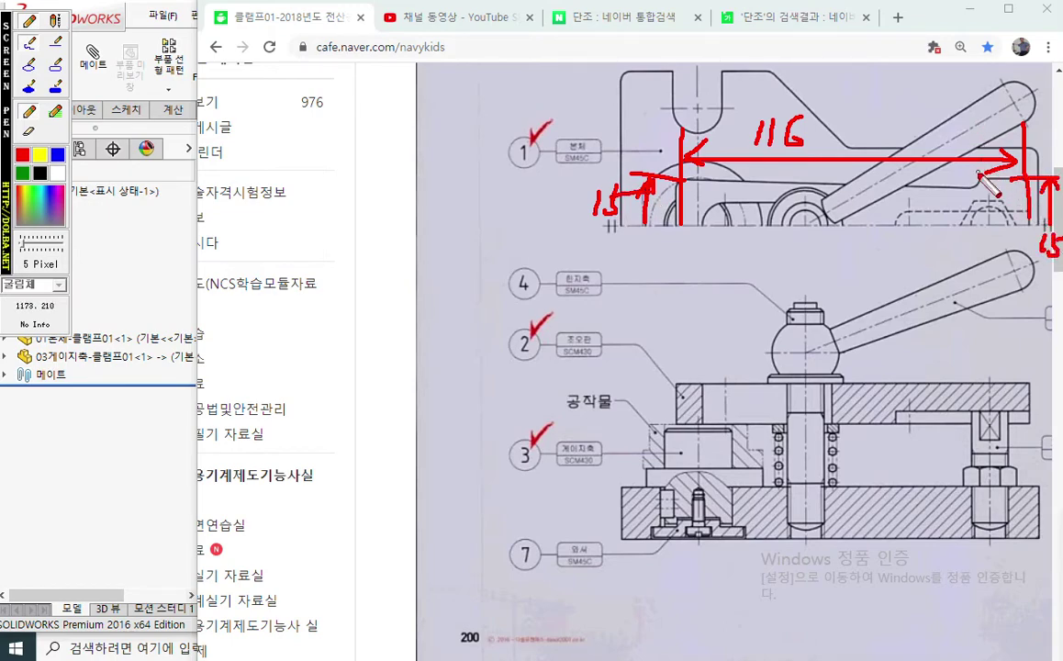
Mark the stepped end's corner arc and length of 16 on the plan view and trace the sloping edge in red.
mouse_move(974, 172)
left_mouse_down()
mouse_move(975, 136)
mouse_move(989, 130)
mouse_move(989, 147)
left_mouse_up()
mouse_move(1002, 101)
left_mouse_down()
mouse_move(998, 124)
mouse_move(1011, 111)
left_mouse_up()
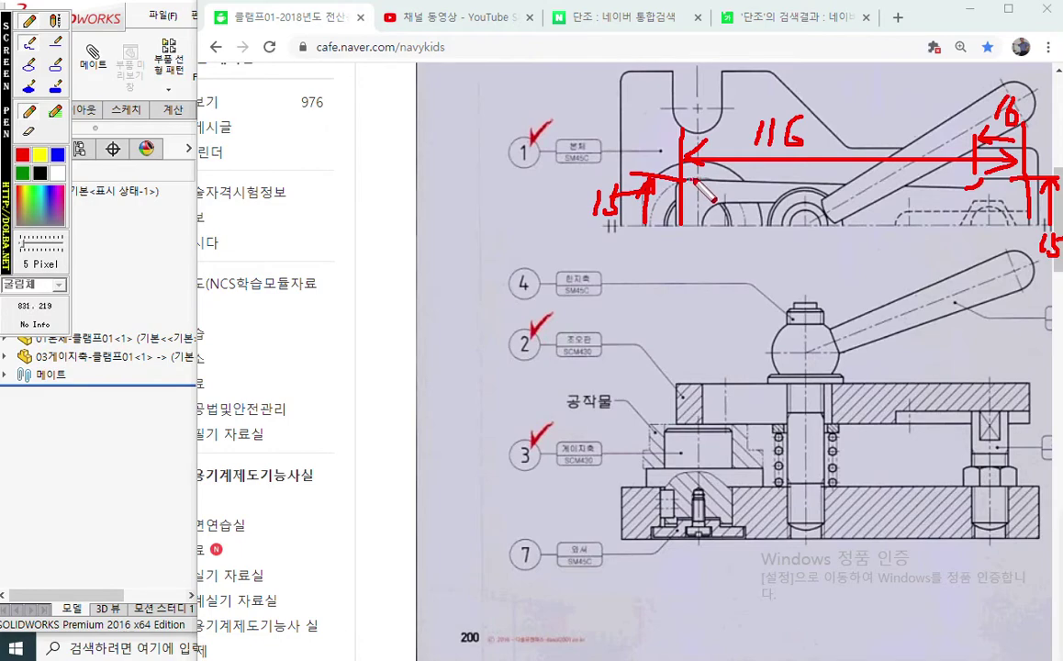
mouse_move(635, 175)
left_mouse_down()
mouse_move(852, 193)
mouse_move(975, 182)
left_mouse_up()
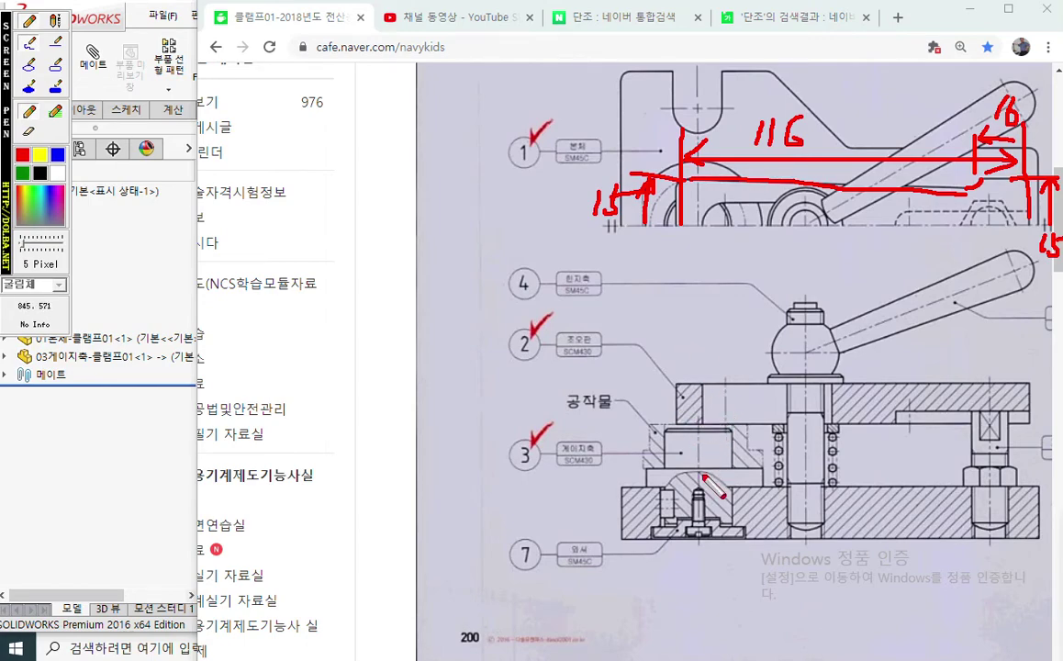
Mark the gauge shaft's axis and the jaw plate's centreline on the section view, link them with a curved arrow, and clear the annotations.
left_click_drag(697, 416, 698, 517)
left_click_drag(725, 362, 726, 421)
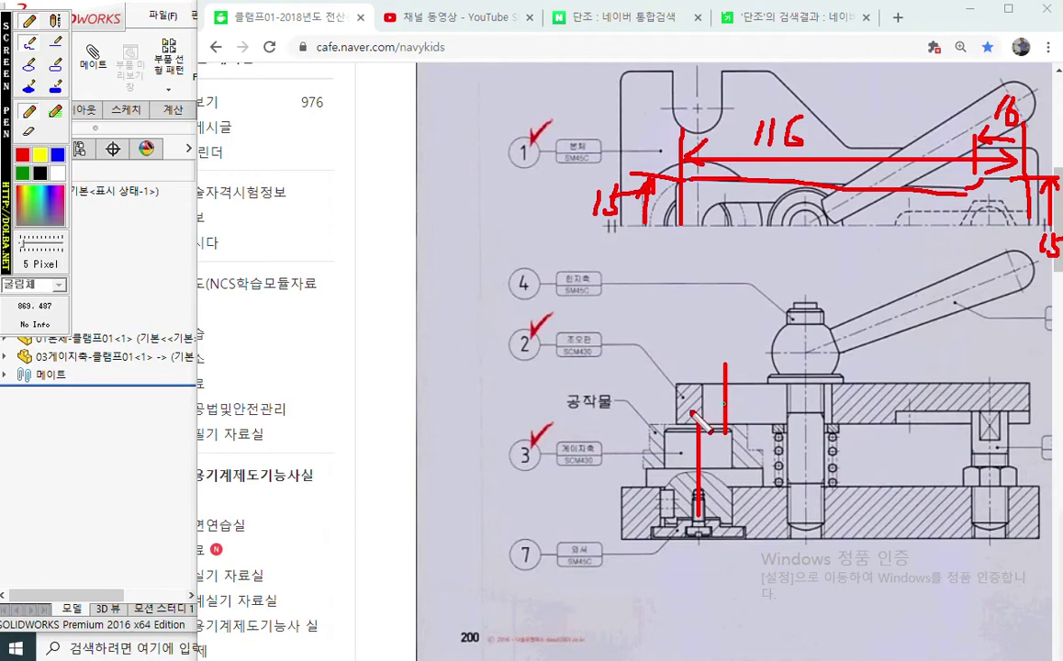
mouse_move(721, 372)
left_mouse_down()
mouse_move(690, 396)
mouse_move(705, 390)
left_mouse_up()
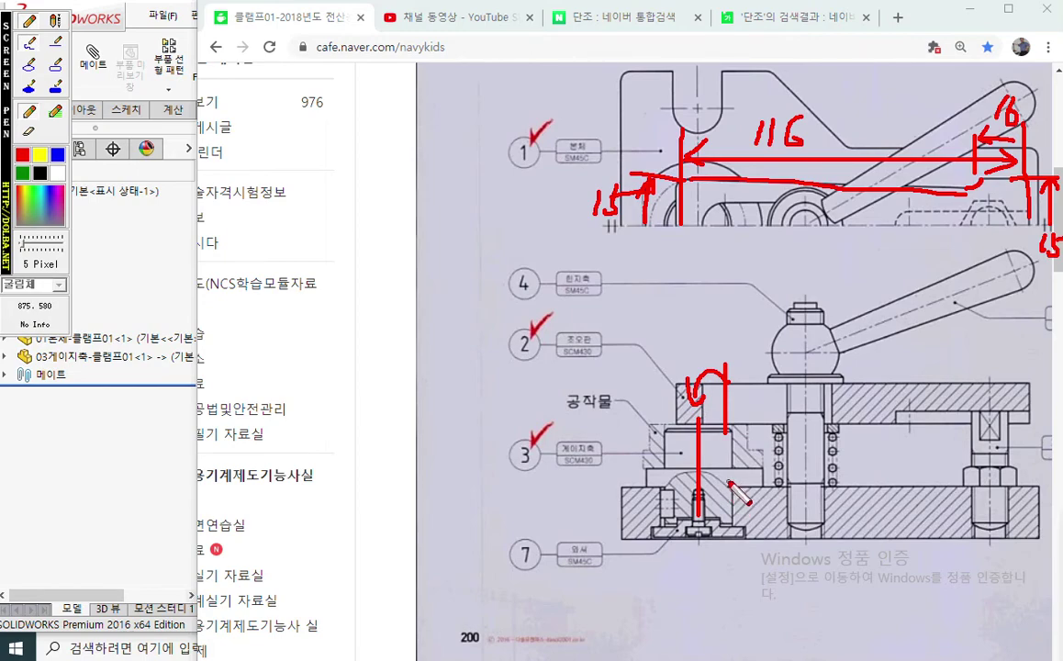
key("Escape")
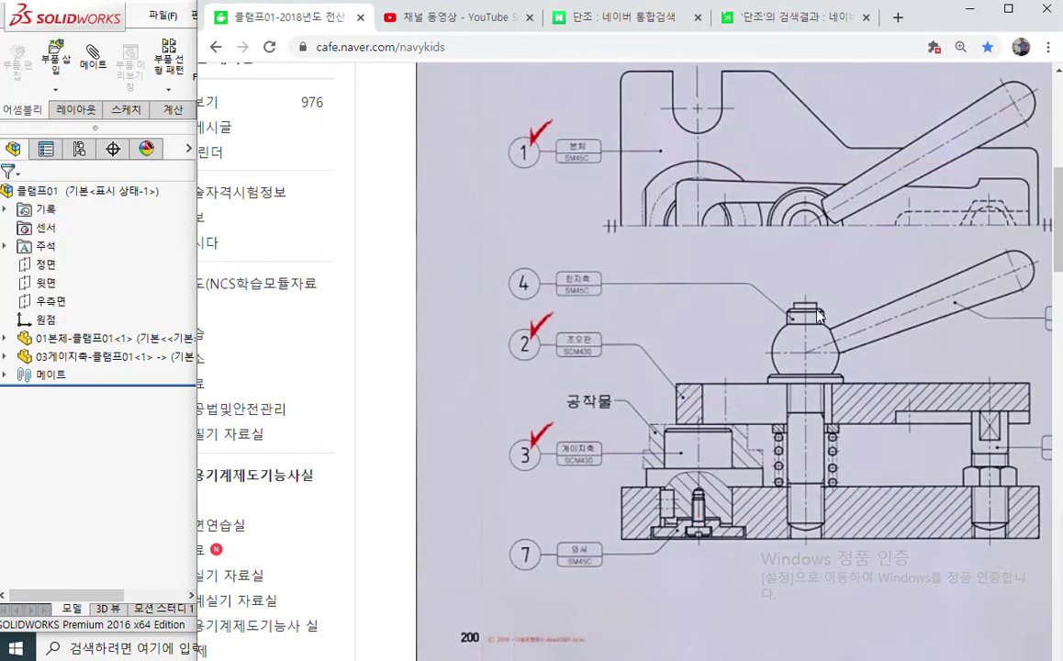
Switch to SolidWorks, maximise the clamp assembly and examine the body with the gauge shaft.
left_click(970, 17)
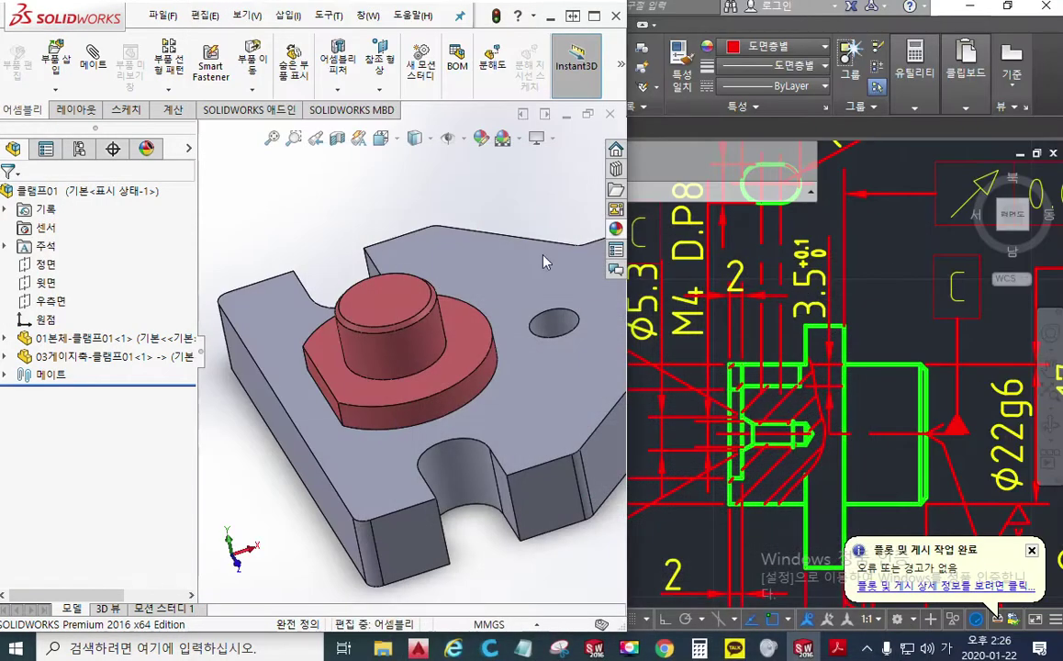
left_click(594, 17)
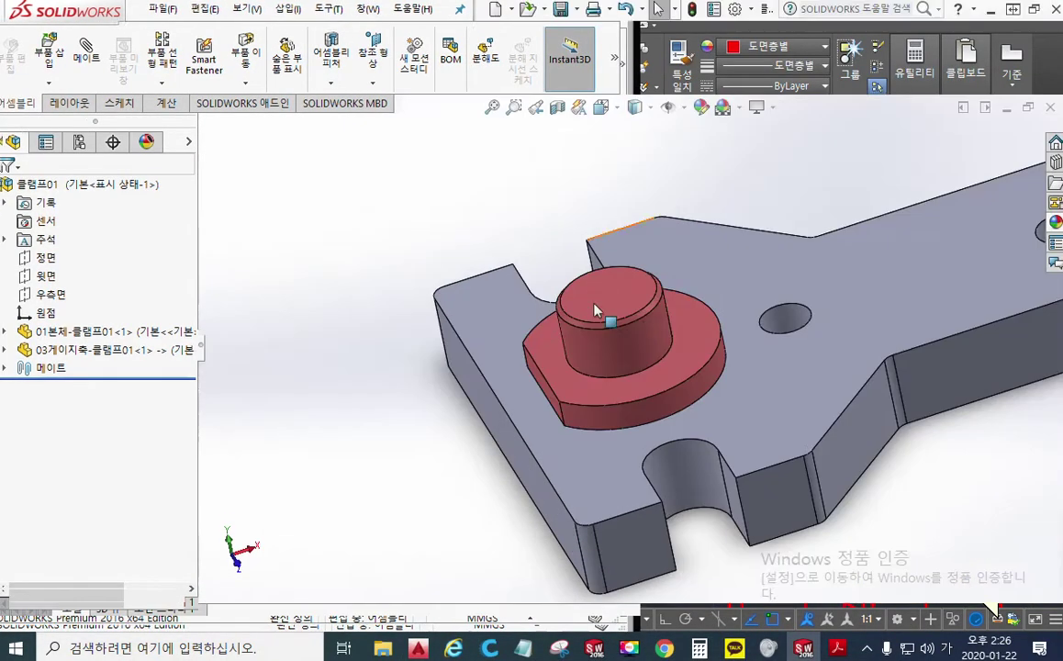
scroll(679, 261, "up", 4)
middle_click_drag(787, 358, 814, 334)
scroll(809, 344, "down", 3)
scroll(809, 343, "up", 1)
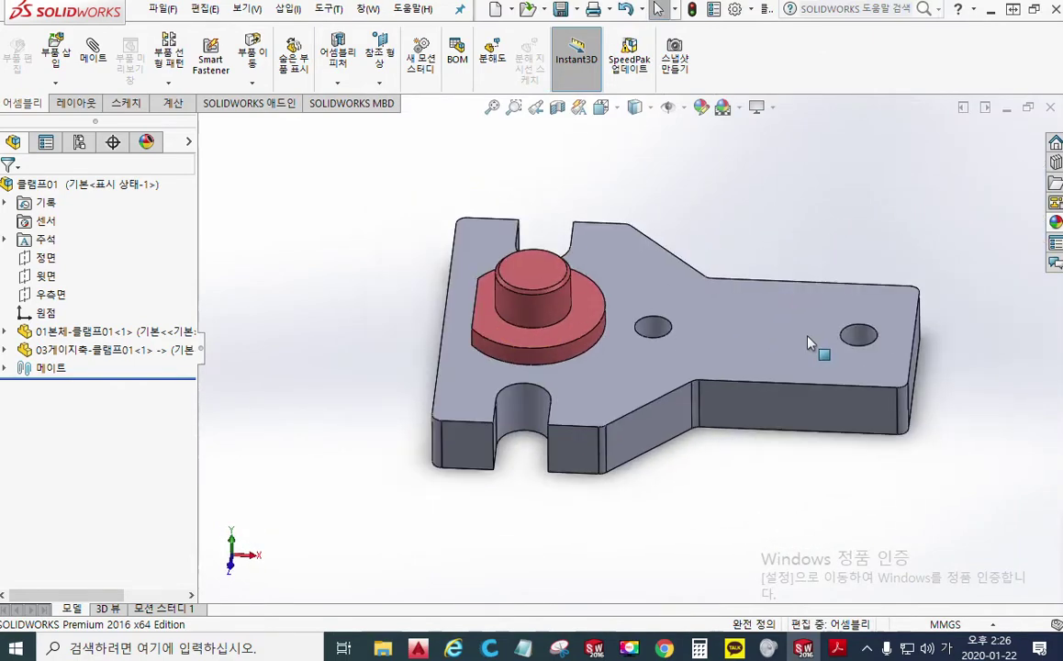
scroll(808, 343, "down", 1)
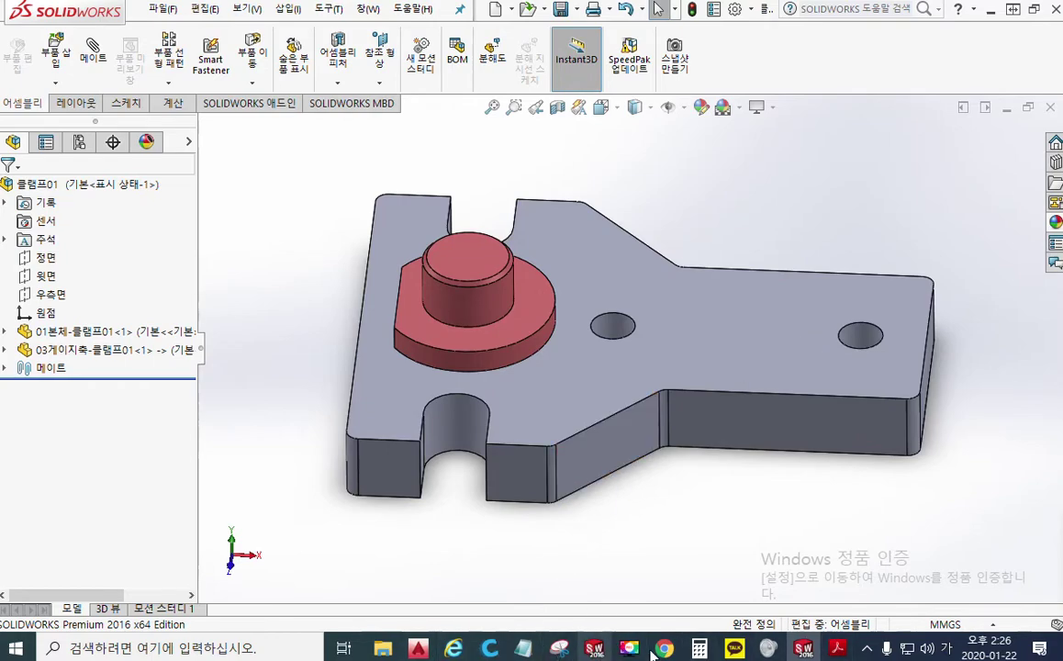
Return to the assembly drawing in the browser, outline the workpiece (공작물) in red and cross out its label.
left_click(584, 647)
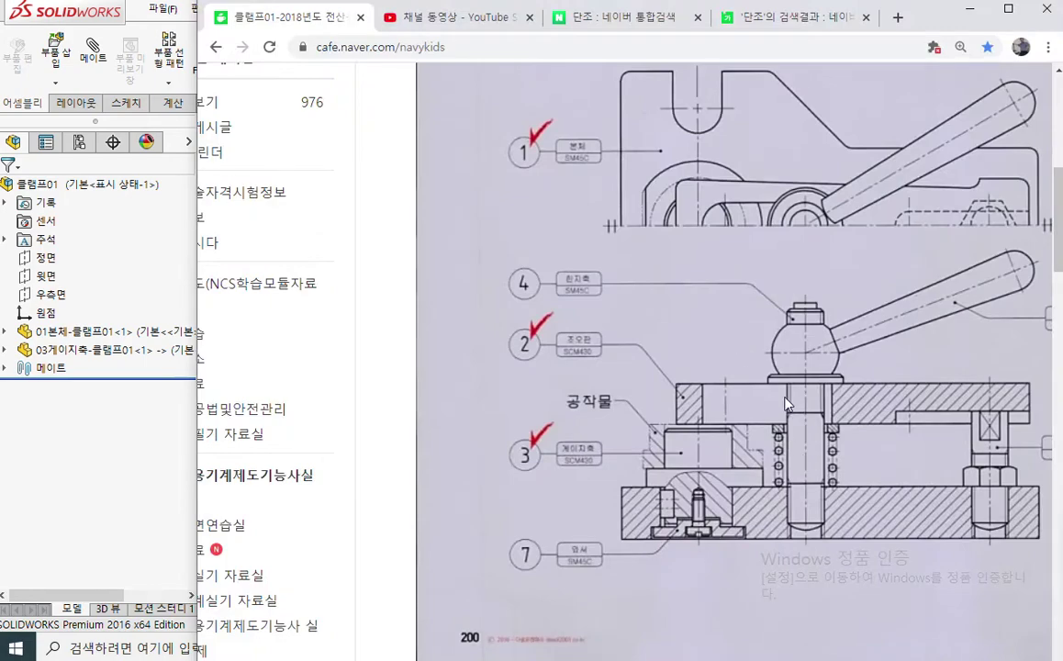
key("F12")
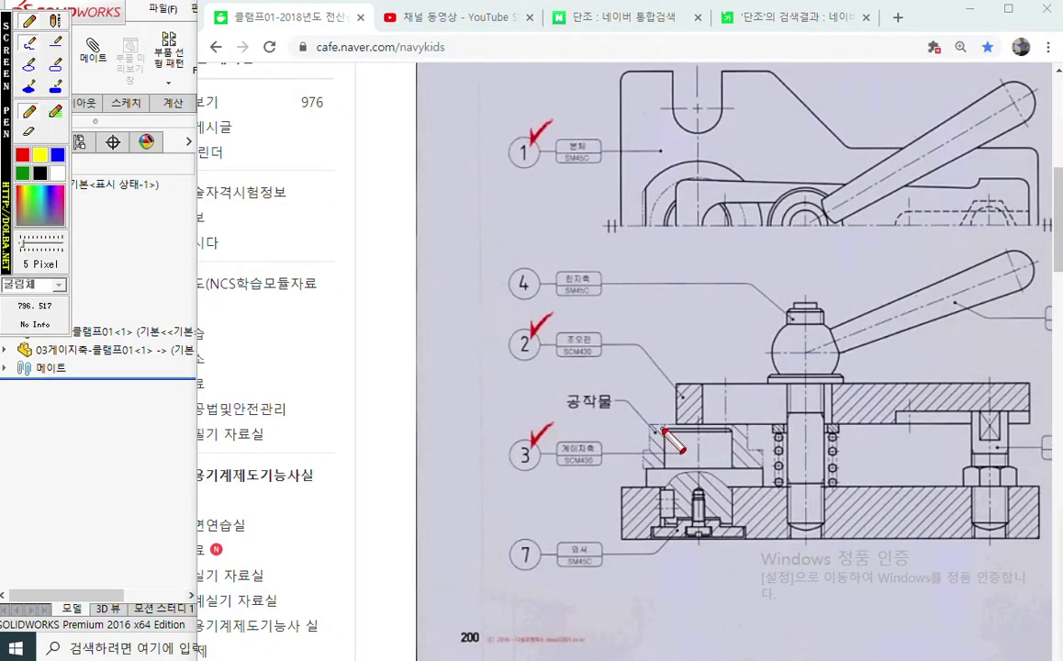
mouse_move(643, 428)
left_mouse_down()
mouse_move(753, 424)
mouse_move(765, 470)
left_mouse_up()
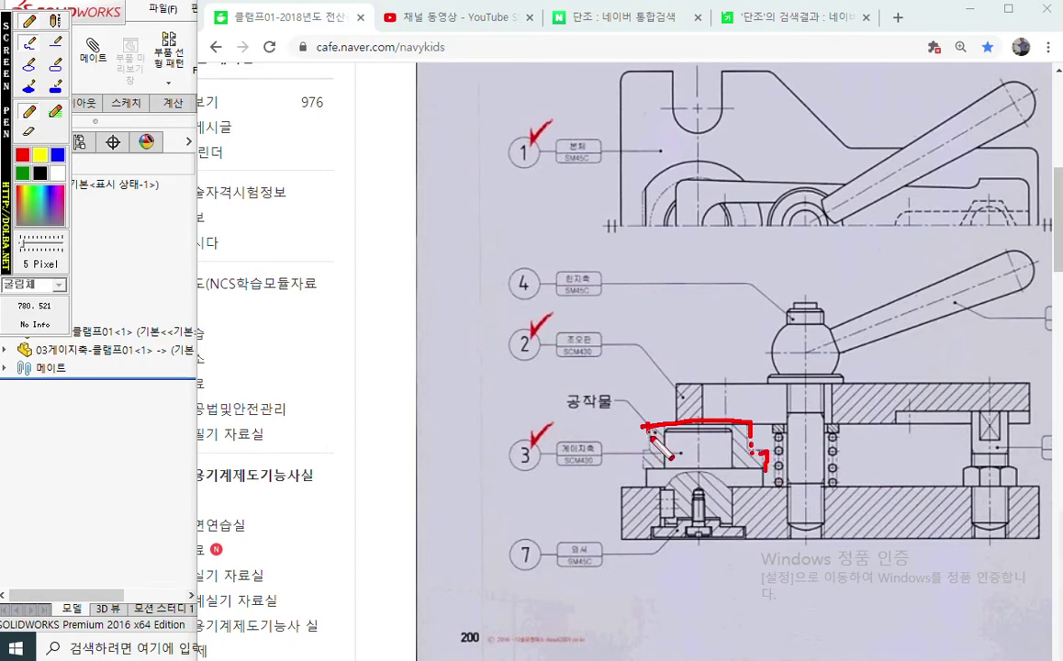
left_click(650, 450)
left_click_drag(649, 452, 642, 469)
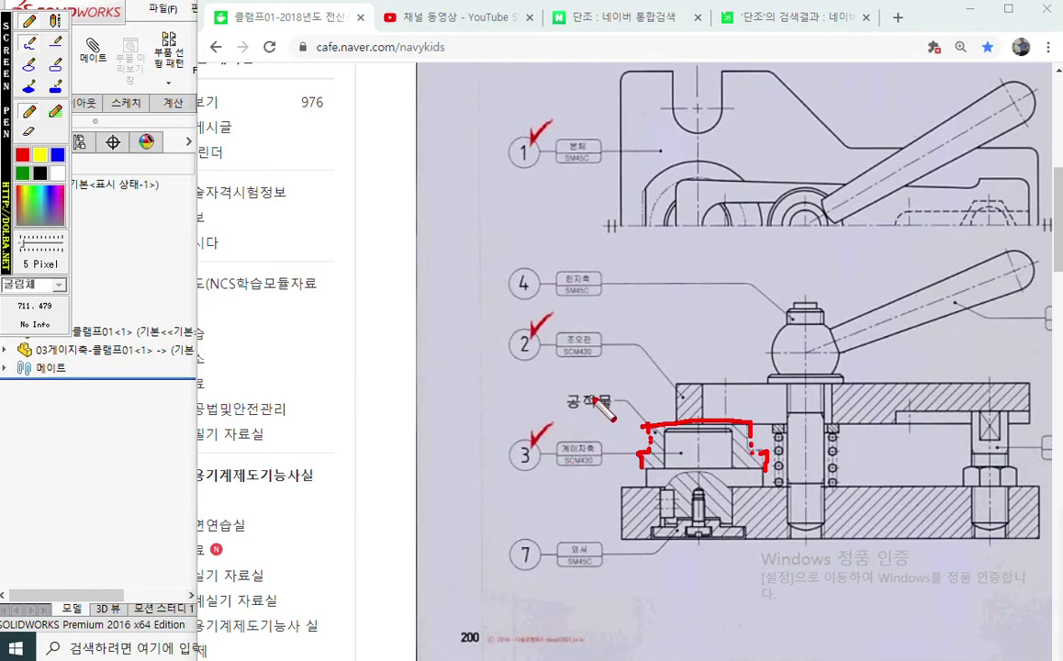
left_click_drag(620, 376, 570, 419)
left_click_drag(572, 374, 600, 421)
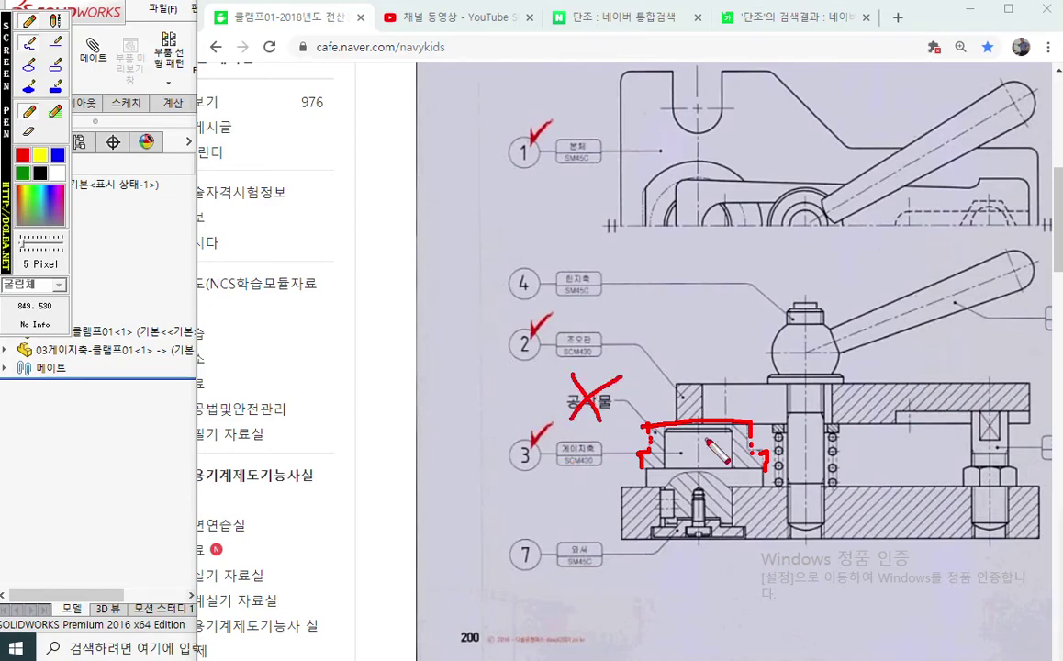
key("Escape")
Draw a red line along the gauge shaft's top face on the section view and clear it.
key("ctrl+shift+p")
left_click_drag(638, 428, 750, 429)
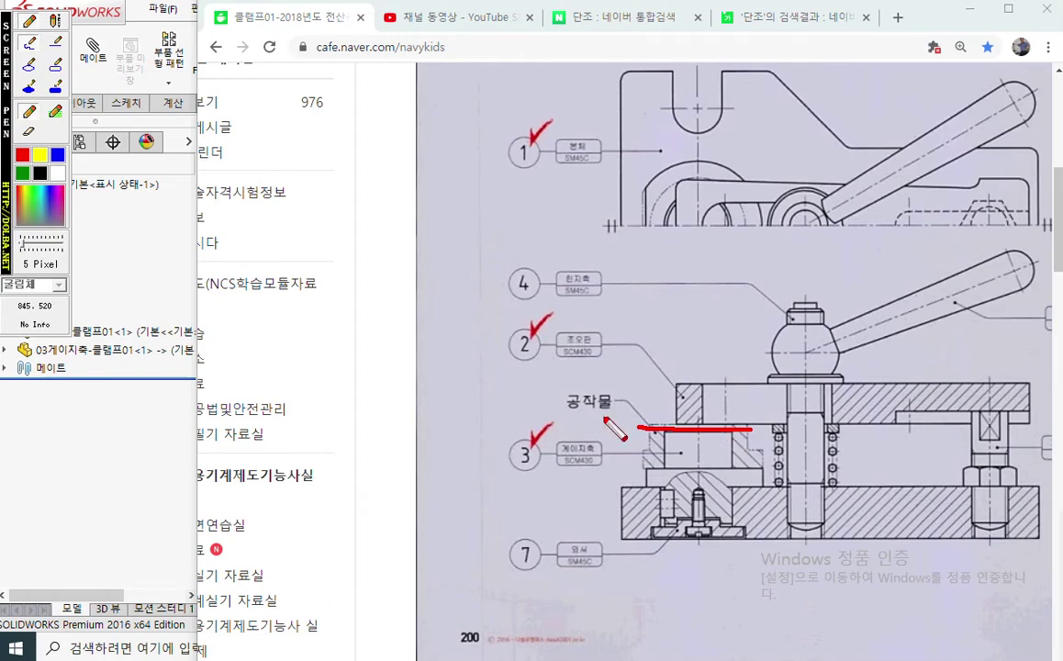
key("Escape")
Switch to SolidWorks and create a new part in the clamp assembly, placing its sketch on the gauge shaft's top face.
left_click(149, 244)
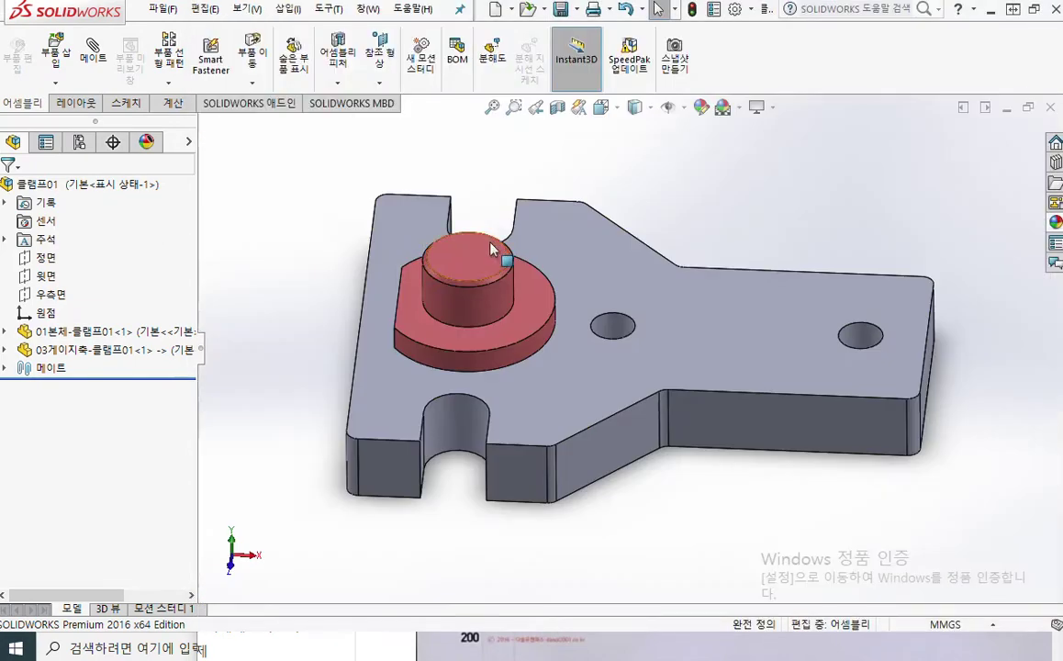
left_click(56, 83)
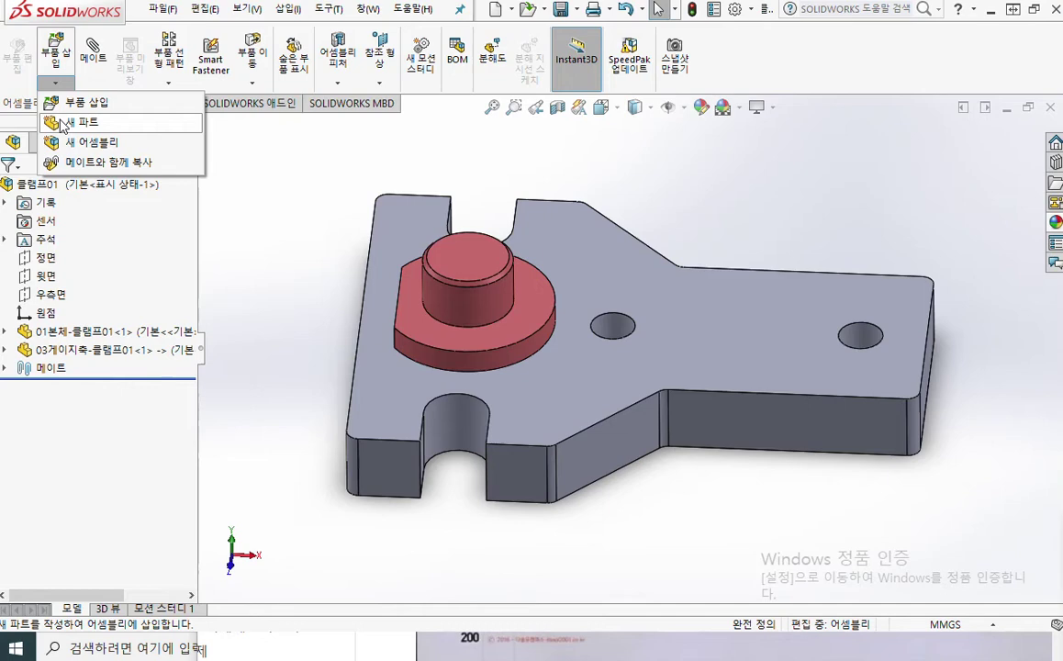
left_click(80, 122)
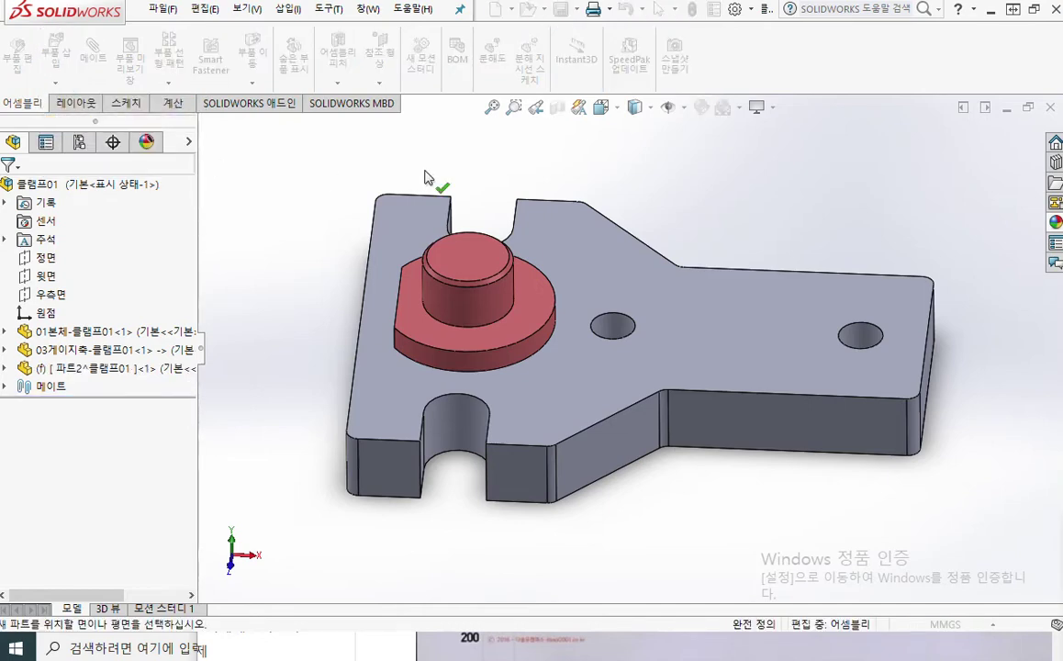
left_click(463, 259)
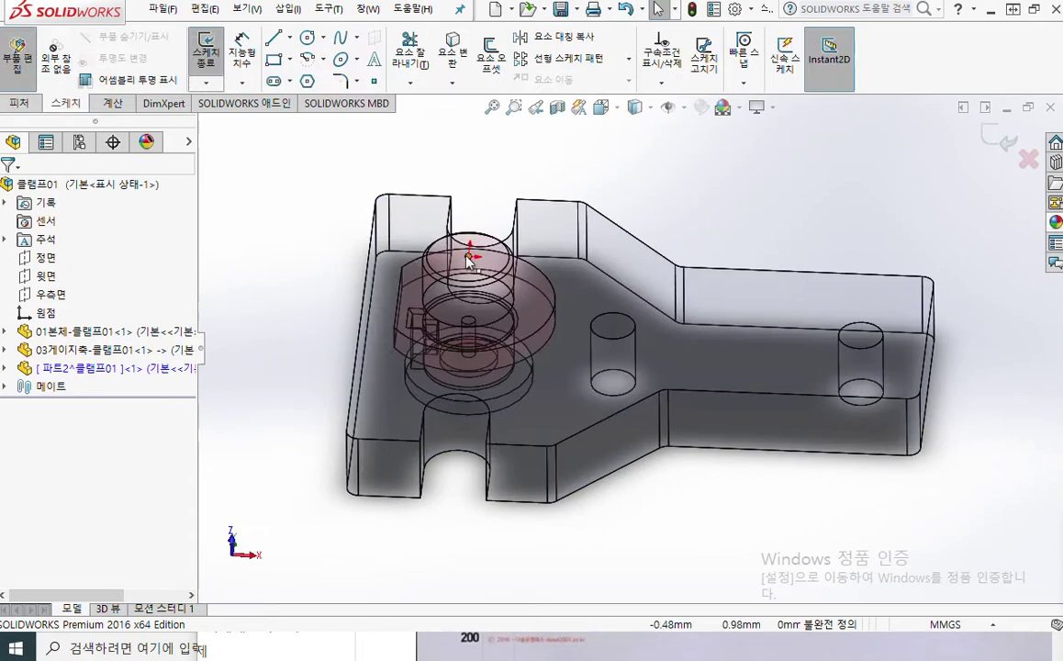
scroll(464, 259, "down", 3)
mouse_move(474, 264)
middle_mouse_down()
mouse_move(505, 268)
mouse_move(491, 207)
mouse_move(479, 278)
middle_mouse_up()
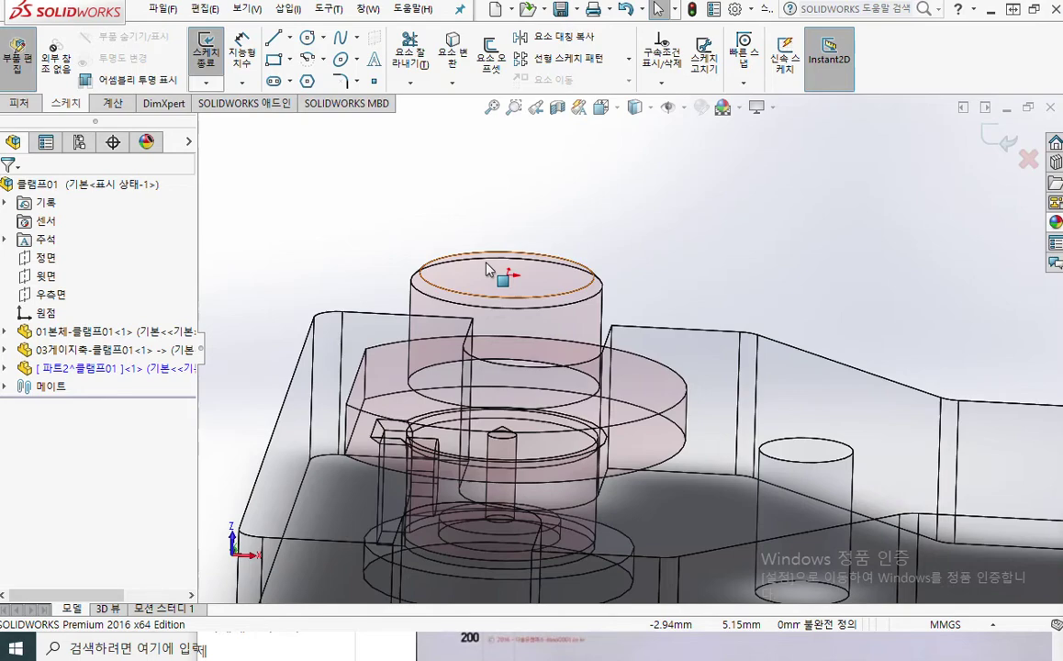
key("ctrl+8")
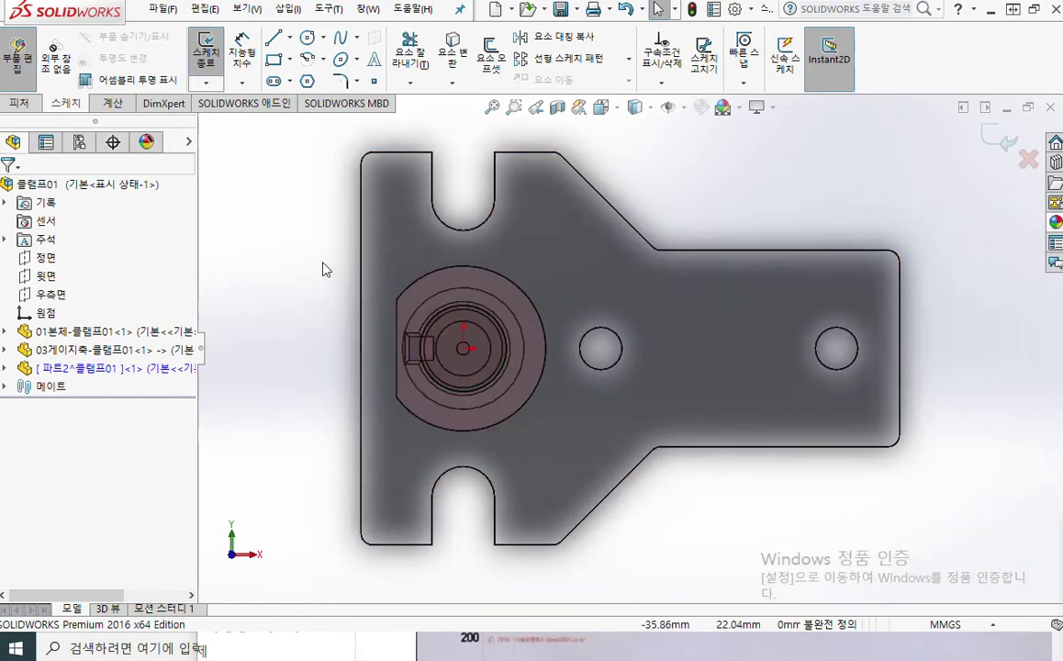
Sketch a horizontal centerline about 177 mm long across the body above the origin, and expand the new part's feature tree.
left_click(289, 37)
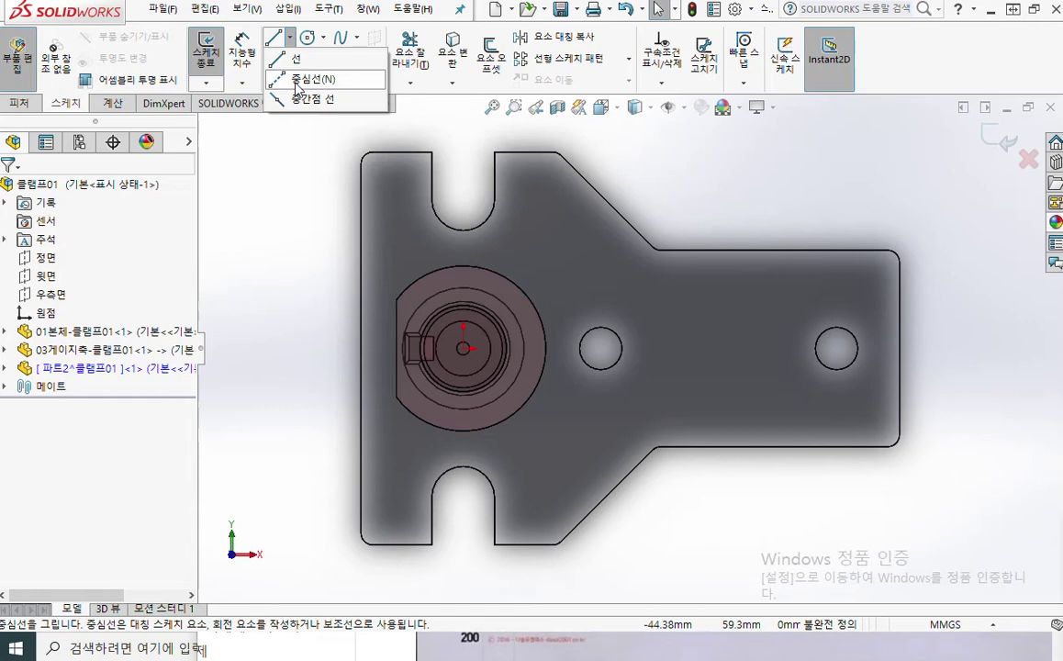
left_click(295, 82)
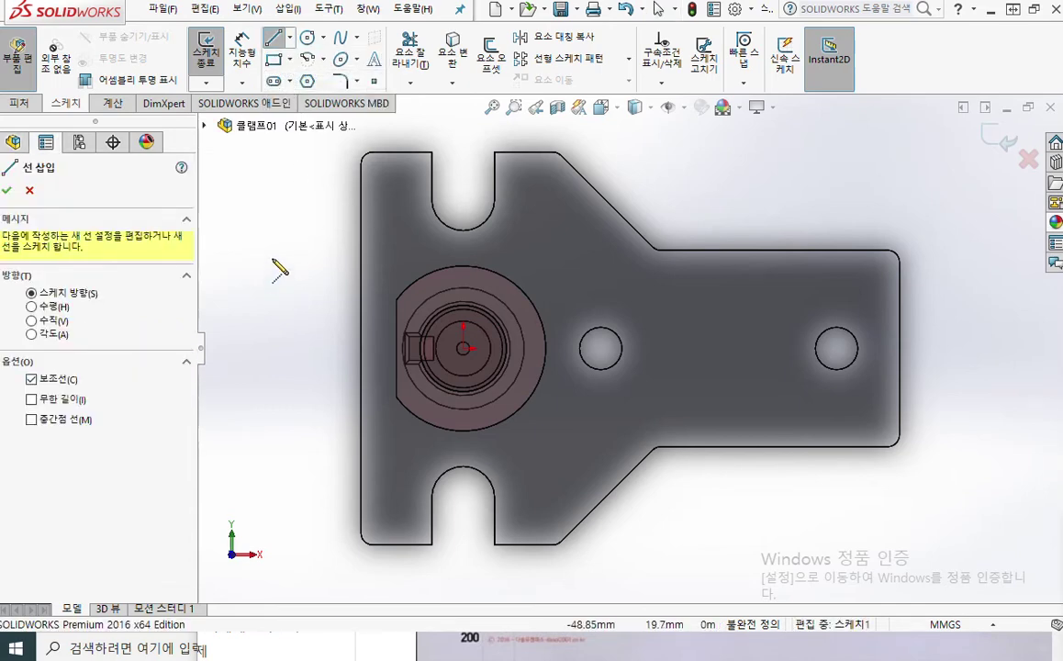
left_click(273, 252)
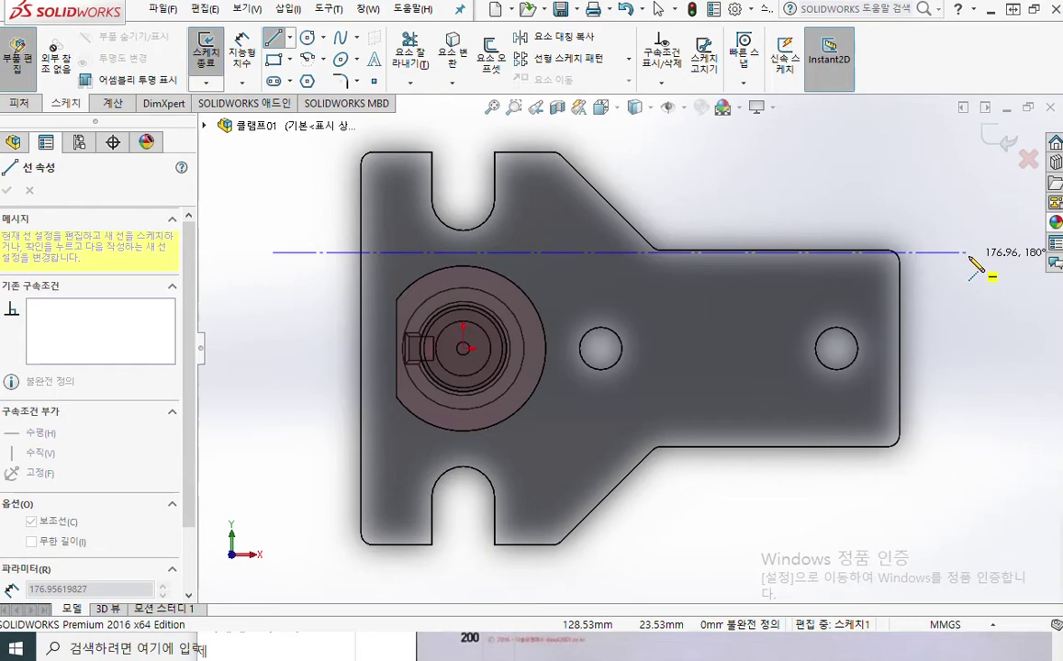
left_click(971, 251)
right_click(870, 206)
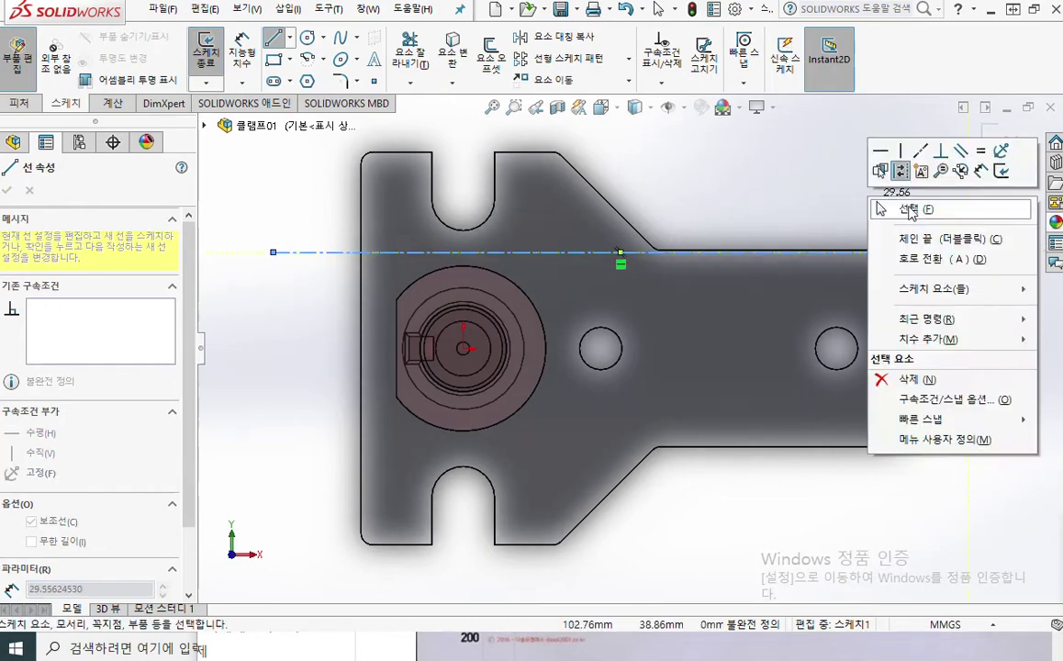
left_click(873, 212)
left_click_drag(722, 262, 725, 297)
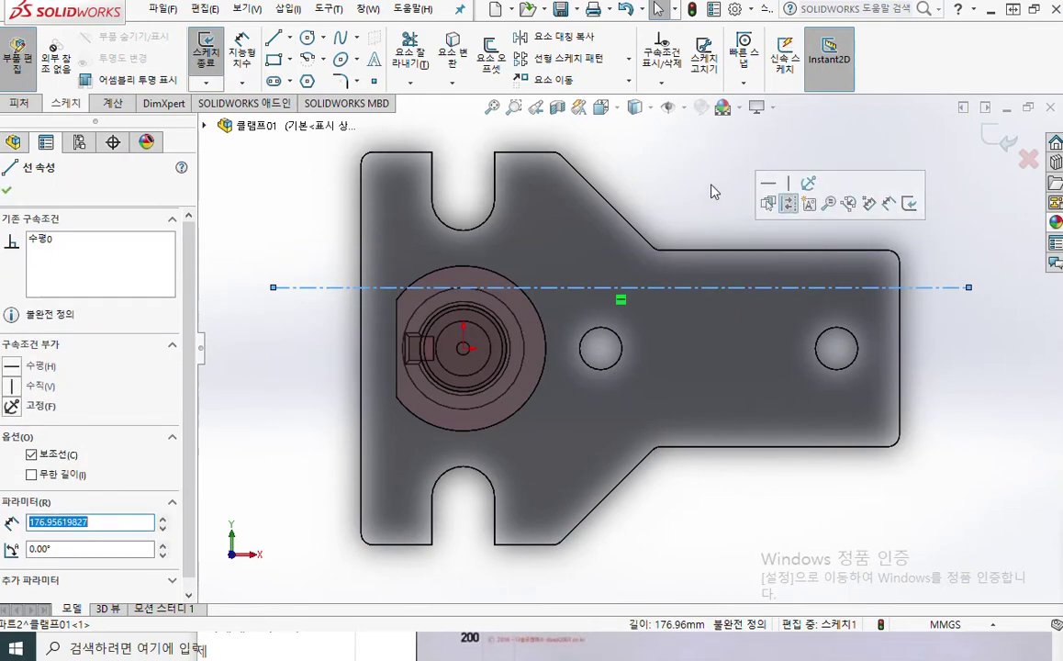
left_click(938, 202)
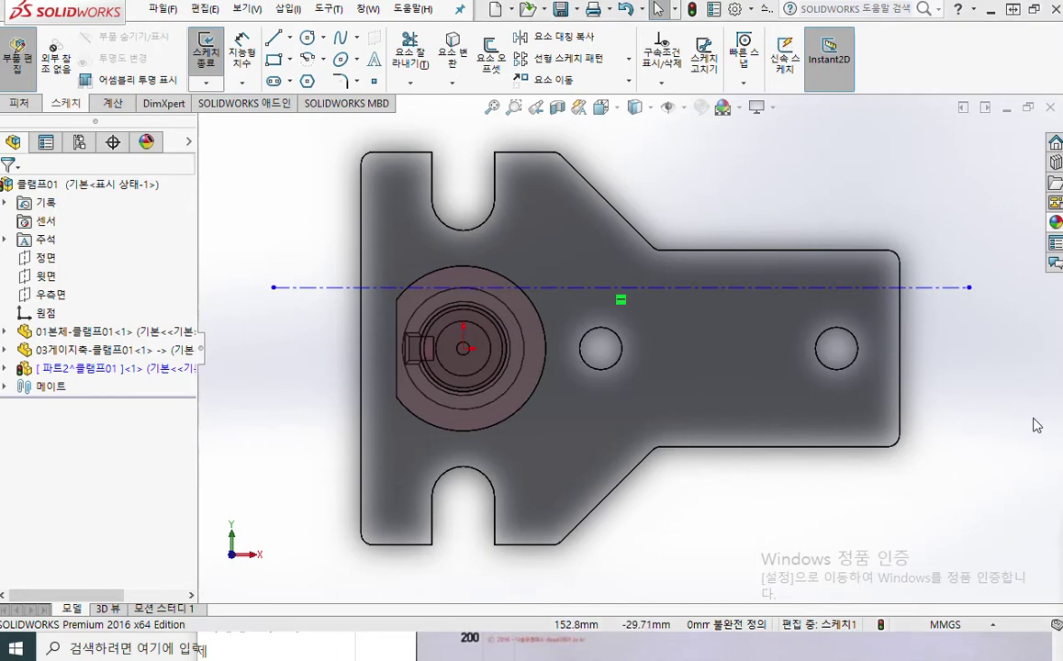
left_click(4, 368)
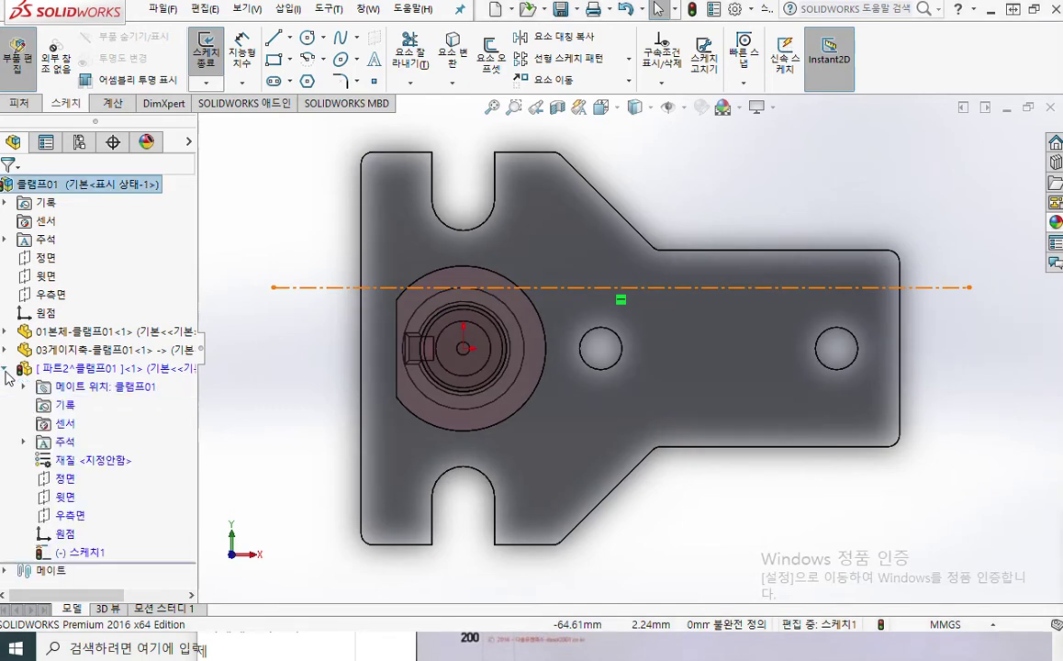
Mark the new part's origin as 1 and the centerline as 2 in red, and clear the marks.
key("F12")
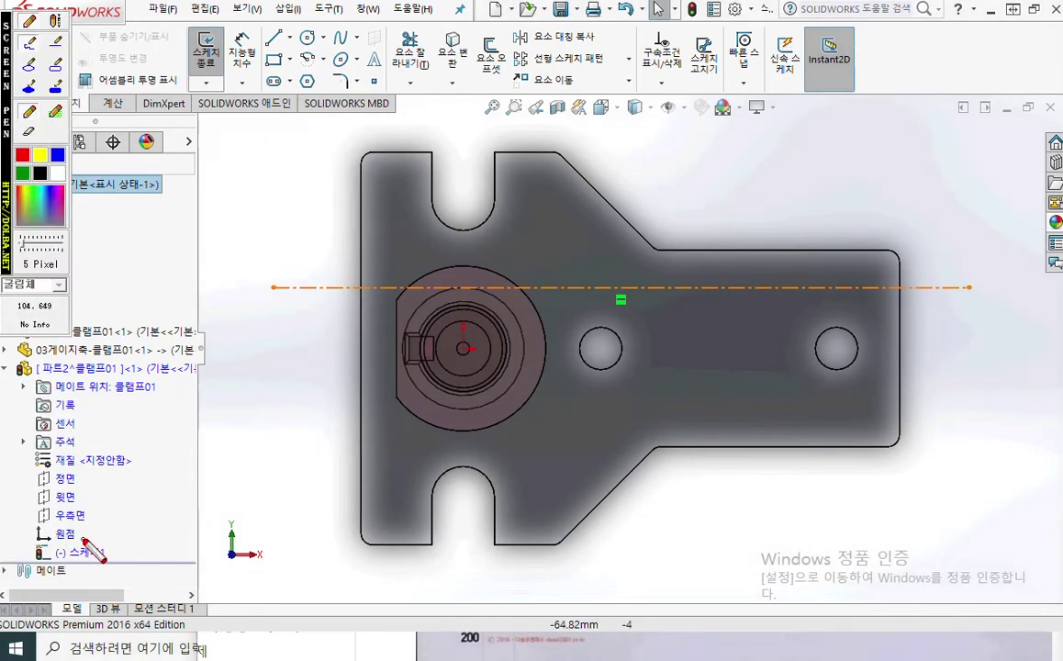
mouse_move(84, 539)
left_mouse_down()
mouse_move(74, 520)
mouse_move(91, 528)
left_mouse_up()
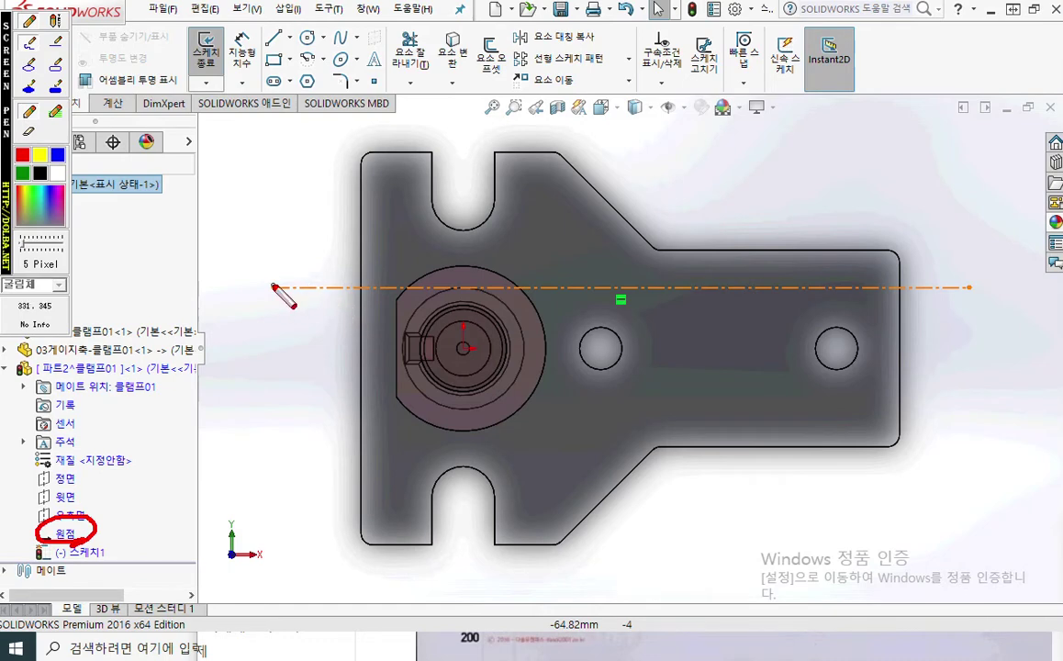
left_click_drag(272, 285, 965, 287)
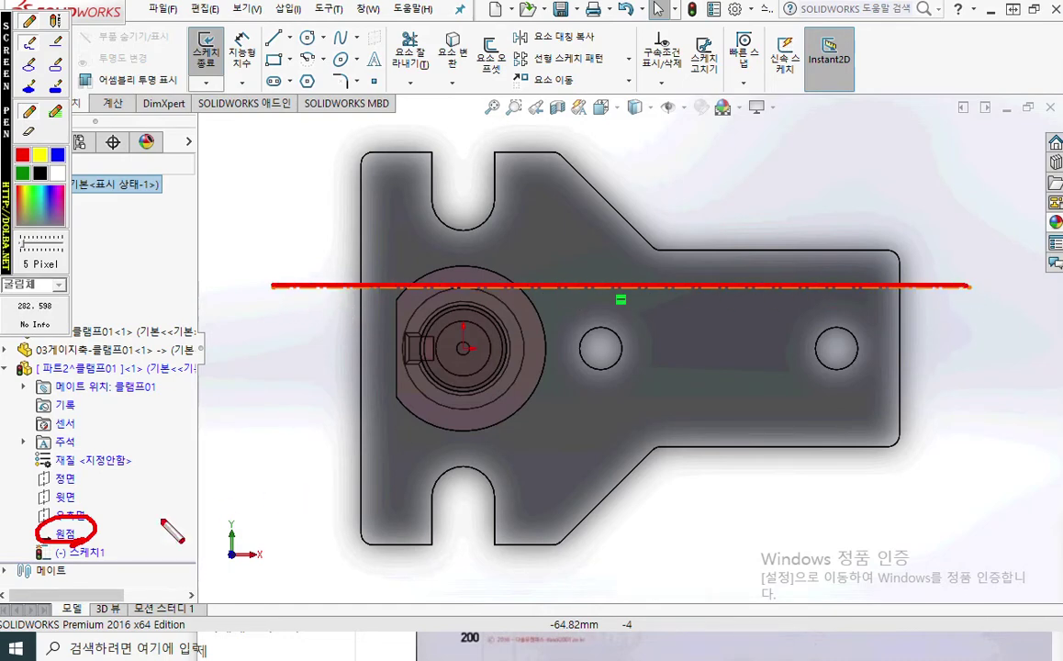
left_click_drag(115, 501, 115, 531)
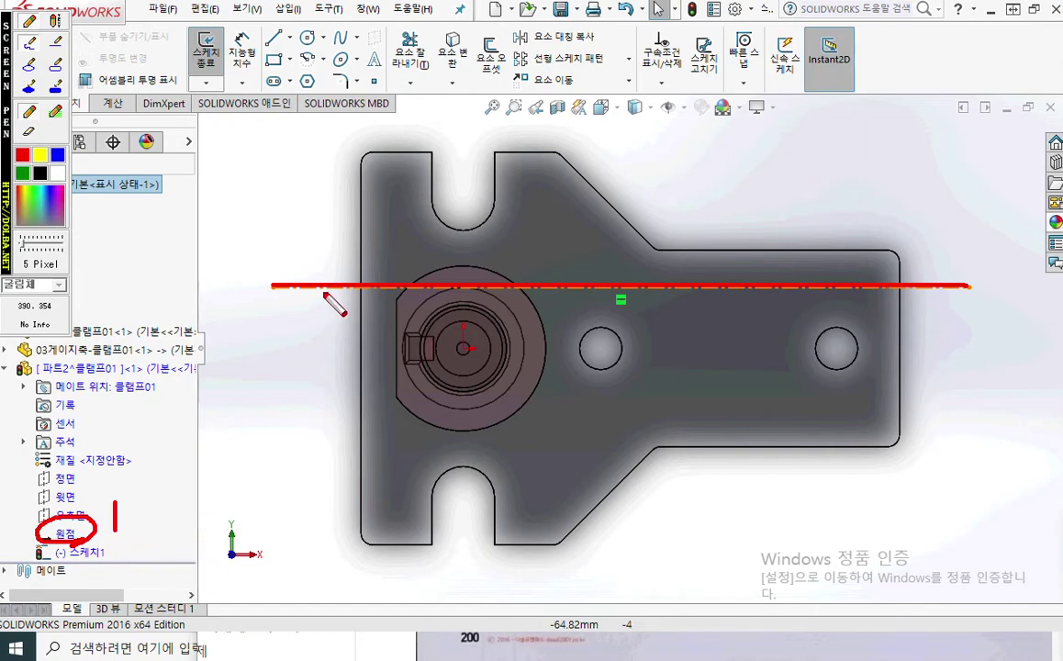
left_click_drag(310, 268, 351, 305)
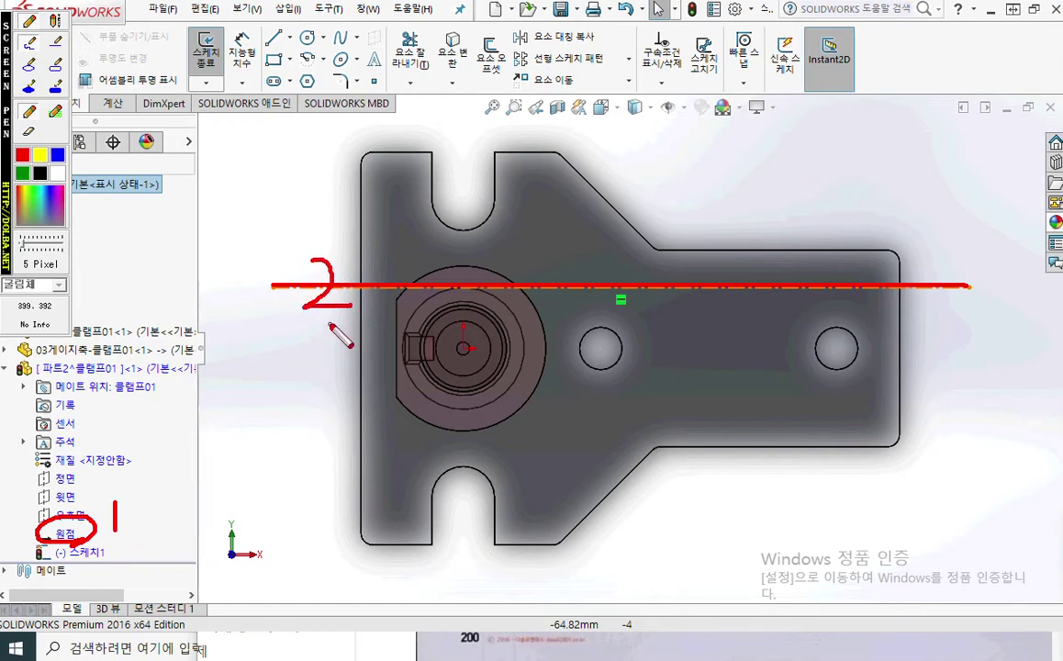
key("Escape")
Make the centerline coincident with the new part's origin.
left_click(64, 534)
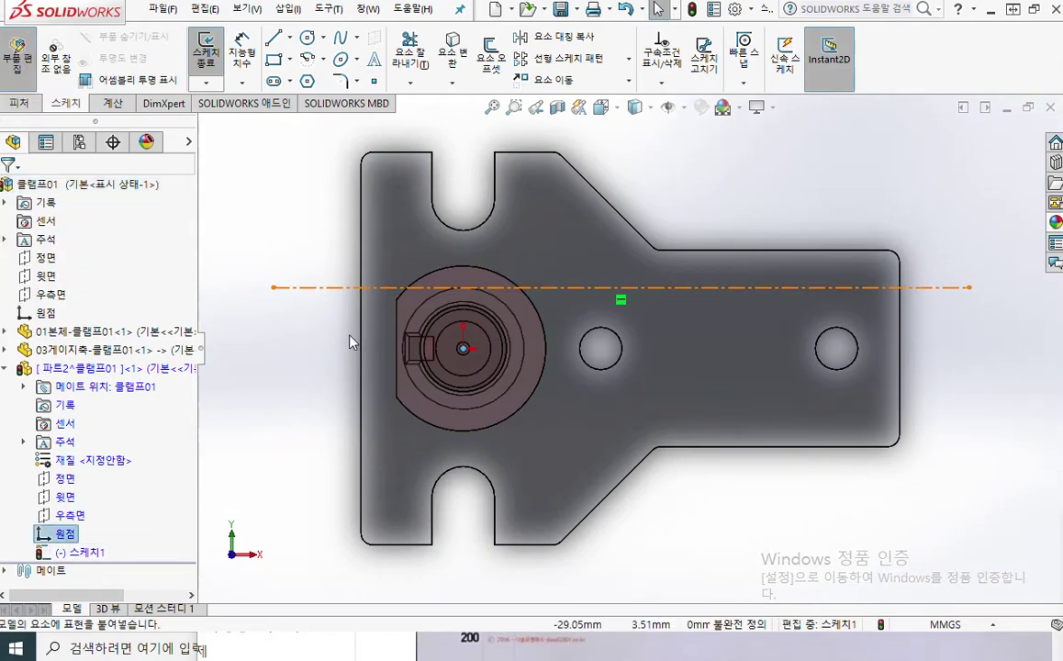
left_click(326, 287, "ctrl")
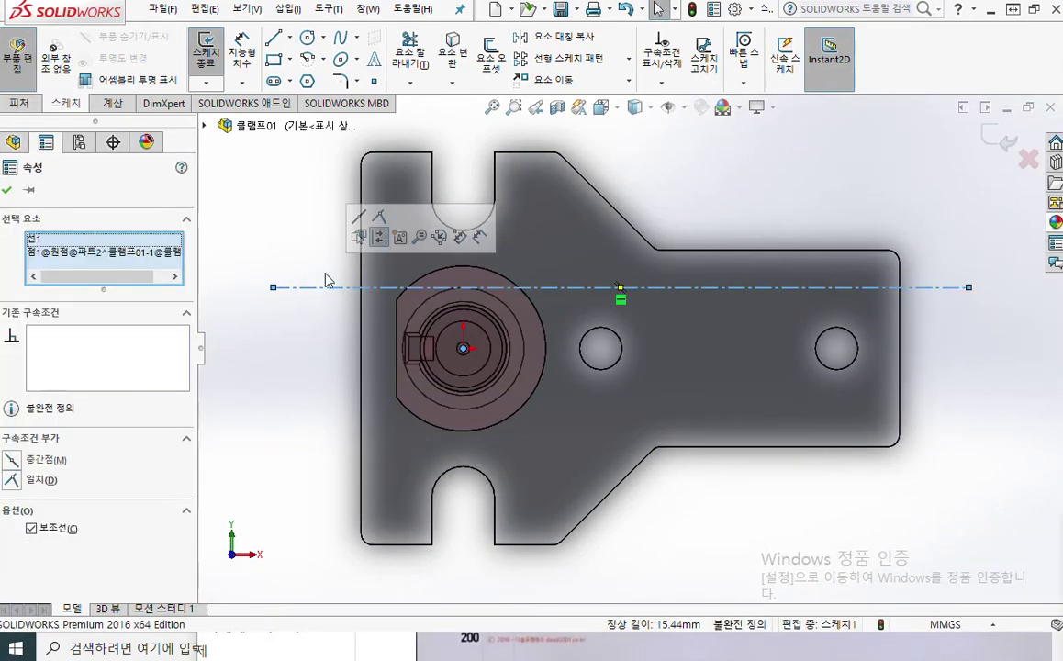
left_click(381, 218)
key("Escape")
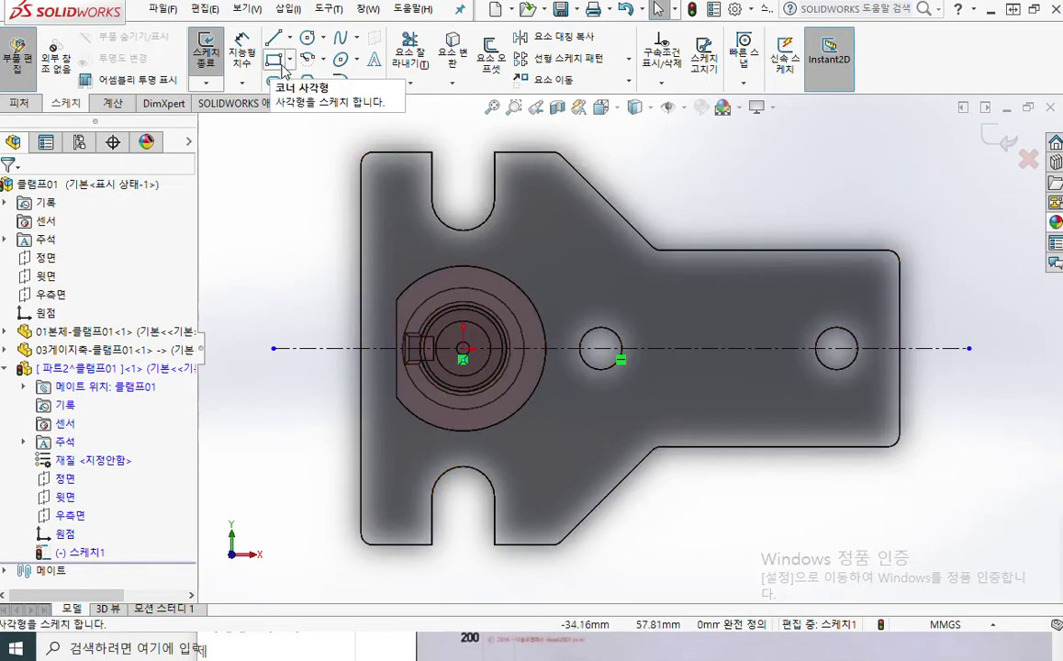
Circle the corner rectangle tool in red, outline a rectangle around the centerline with corners 1 and 2, and clear the marks.
key("F12")
left_click_drag(296, 53, 290, 49)
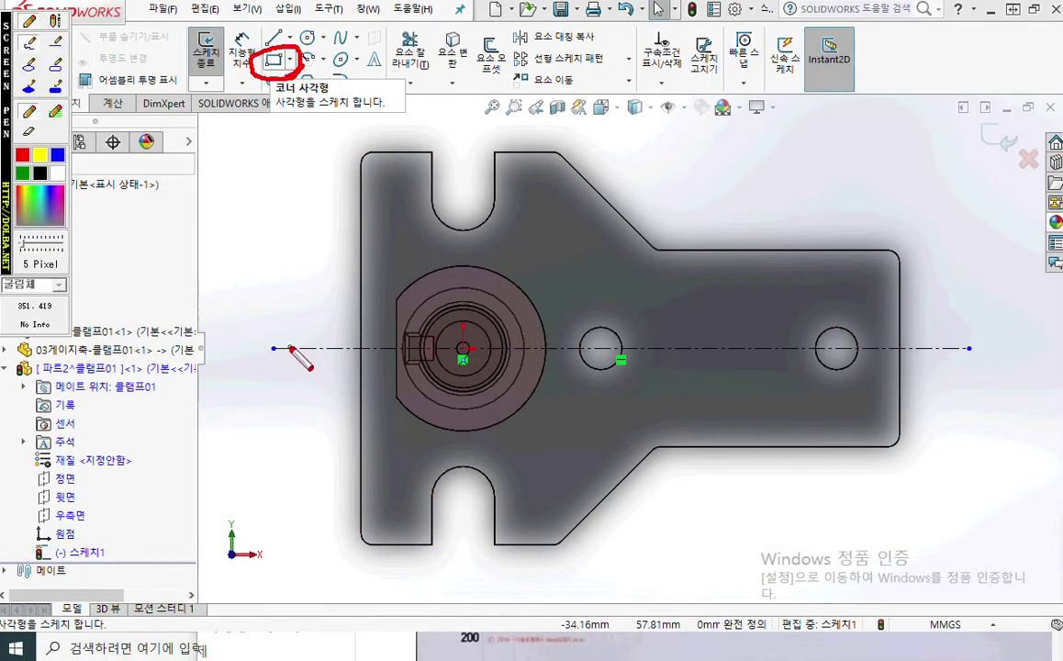
mouse_move(318, 256)
left_mouse_down()
mouse_move(318, 441)
mouse_move(641, 444)
mouse_move(955, 425)
mouse_move(946, 292)
mouse_move(803, 276)
mouse_move(330, 266)
left_mouse_up()
left_click_drag(295, 233, 292, 269)
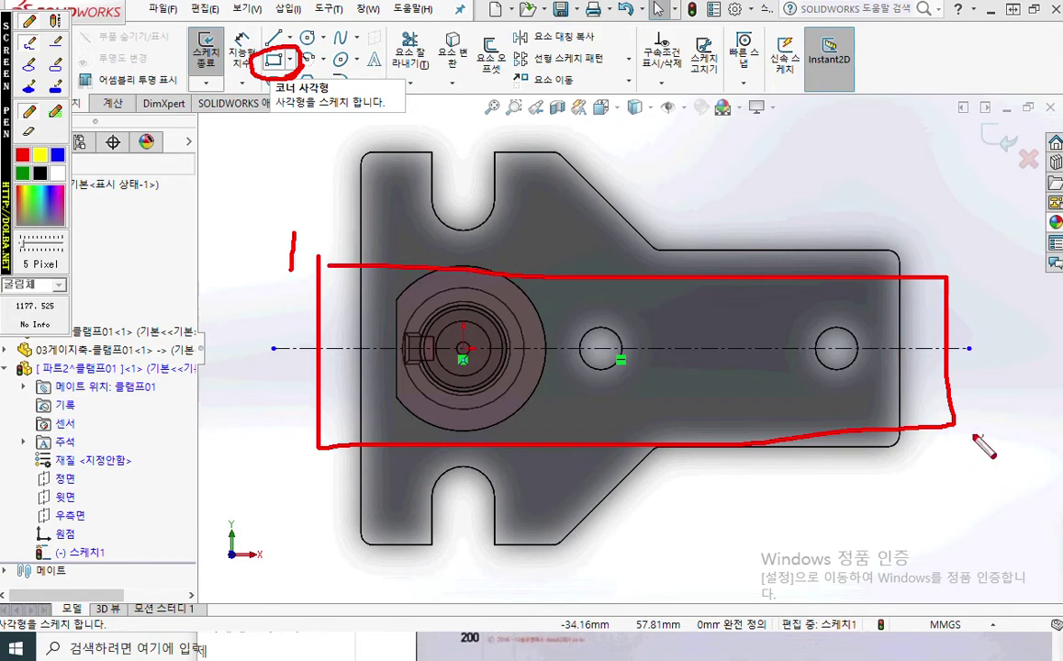
mouse_move(959, 433)
left_mouse_down()
mouse_move(954, 466)
mouse_move(986, 464)
left_mouse_up()
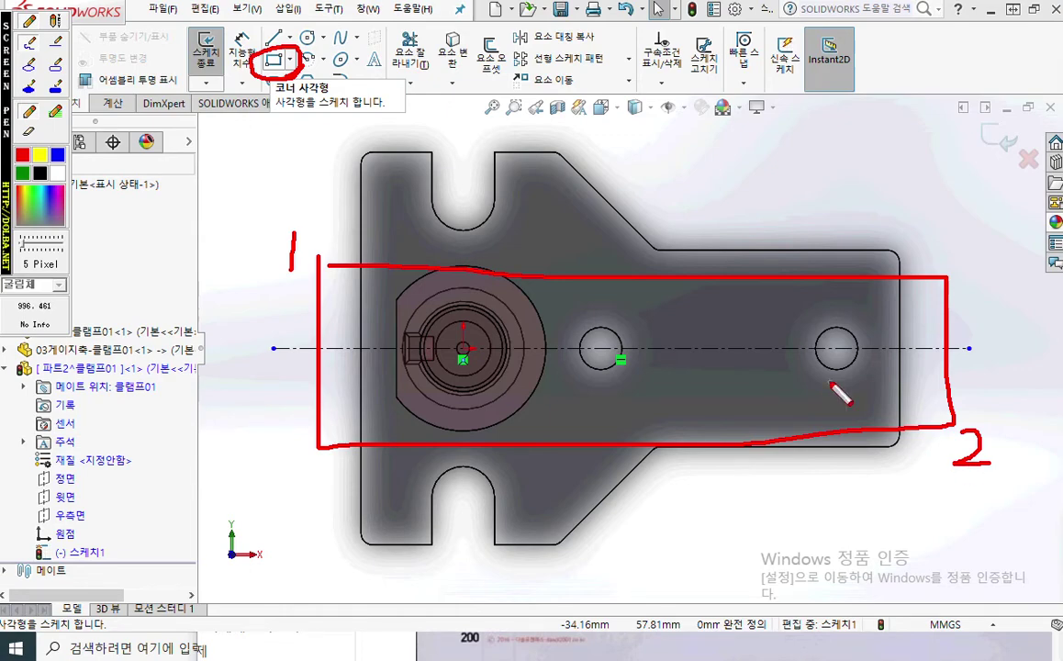
key("Escape")
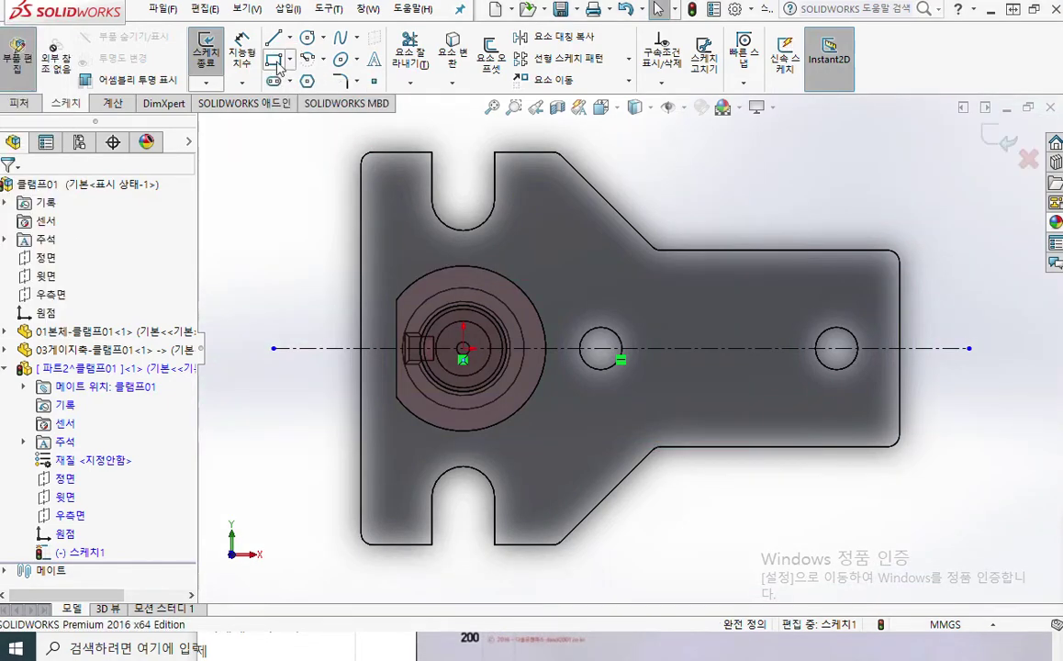
Sketch a corner rectangle around the horizontal centerline, with its vertical edges just inside the centerline's two ends.
left_click(274, 62)
left_click(294, 268)
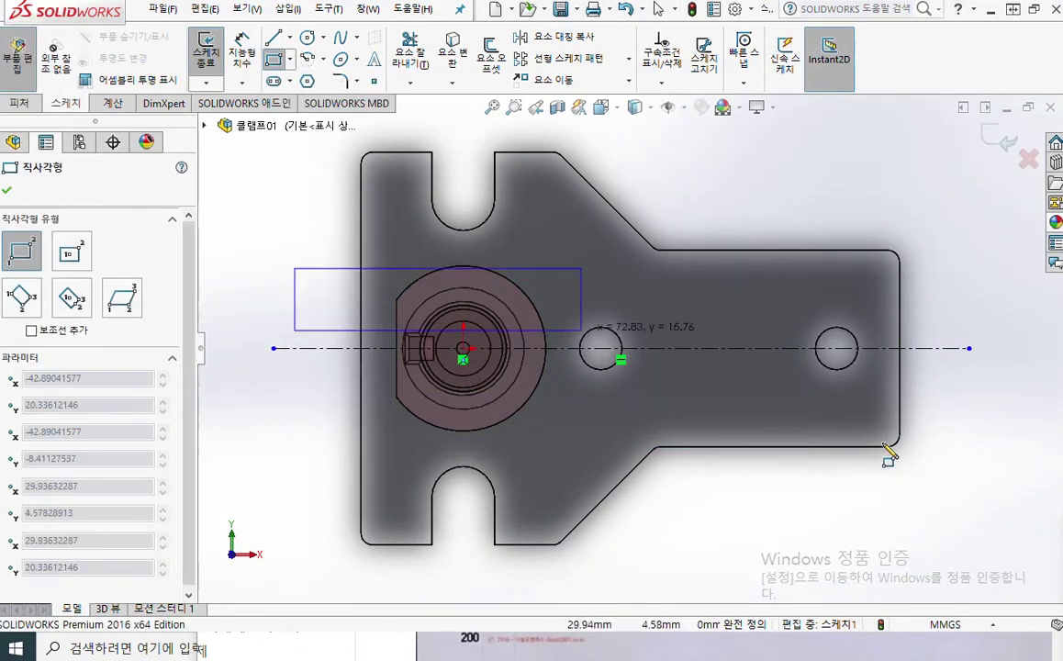
left_click(942, 404)
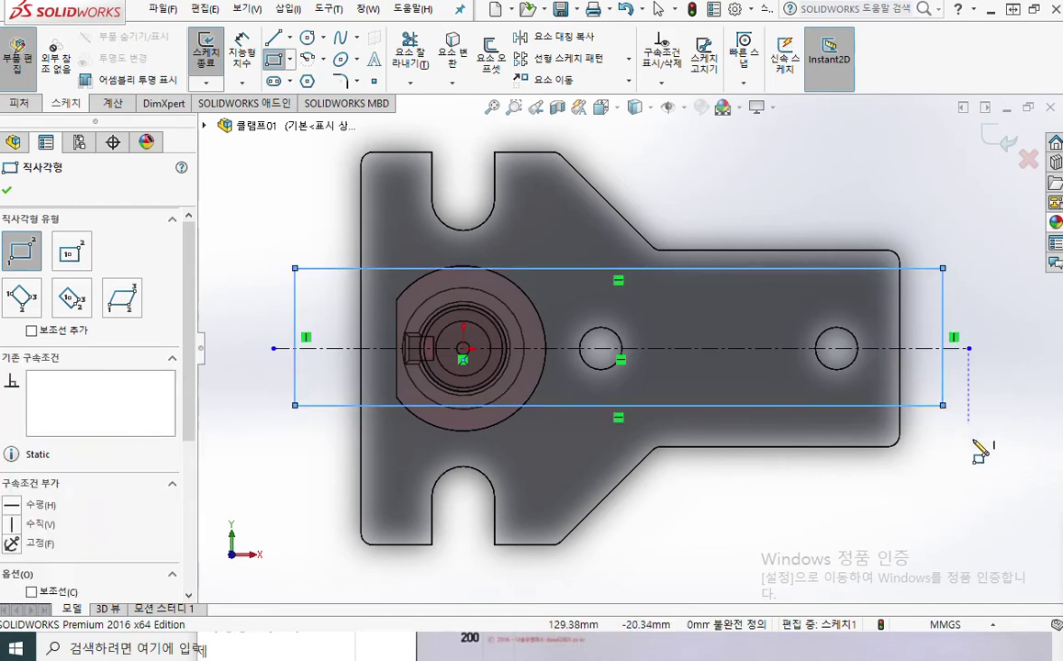
right_click(908, 431)
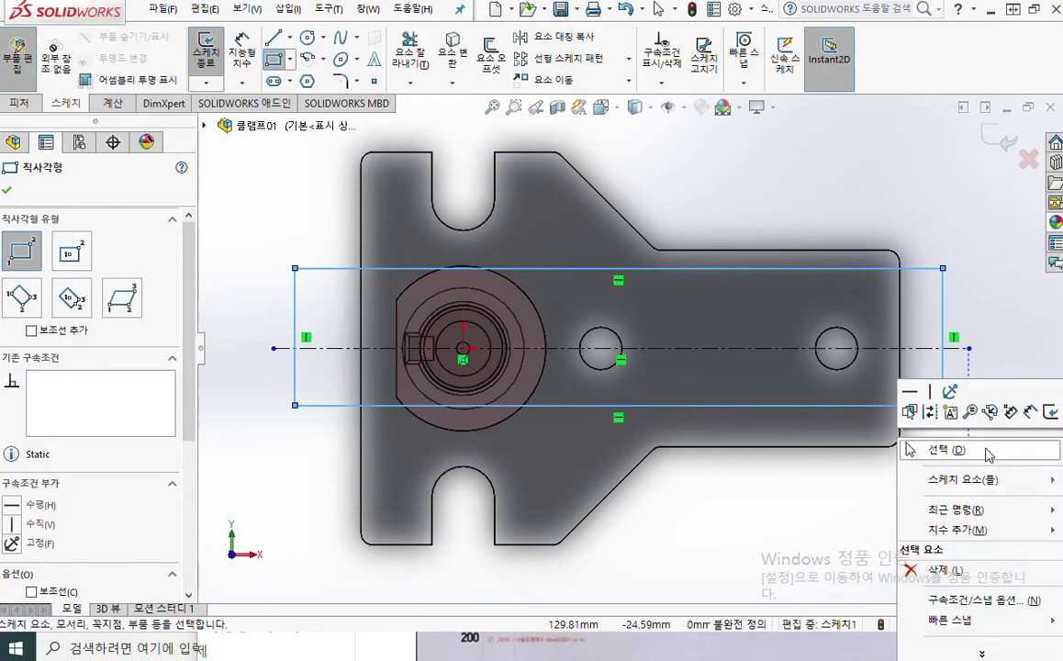
left_click(988, 452)
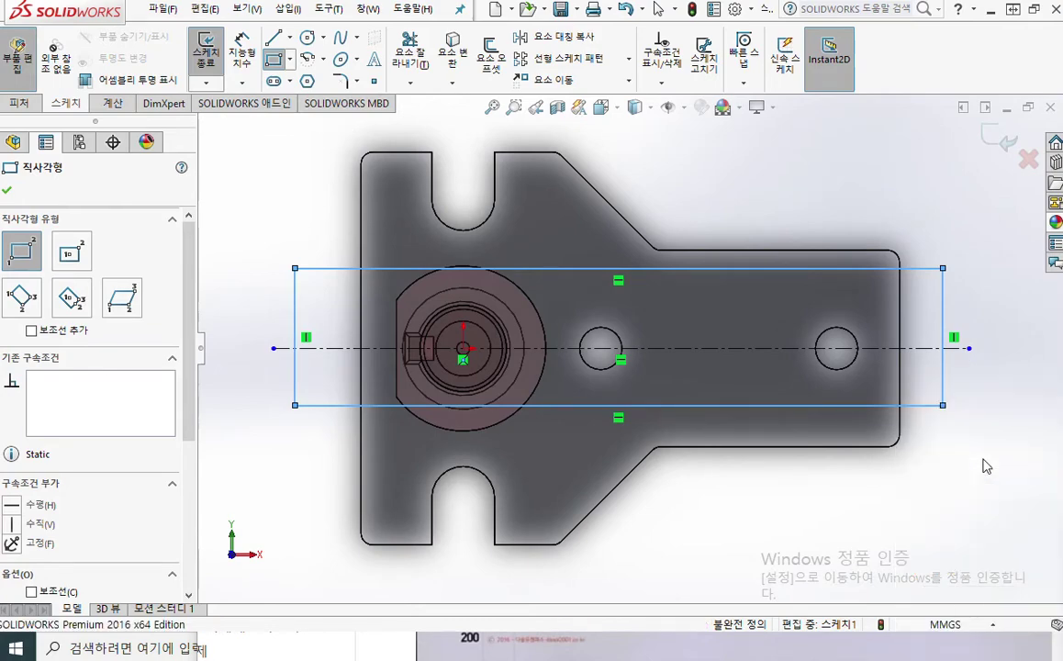
Mark in red how the centerline's endpoints pair with the midpoints of the rectangle's vertical edges, and clear the marks.
key("F12")
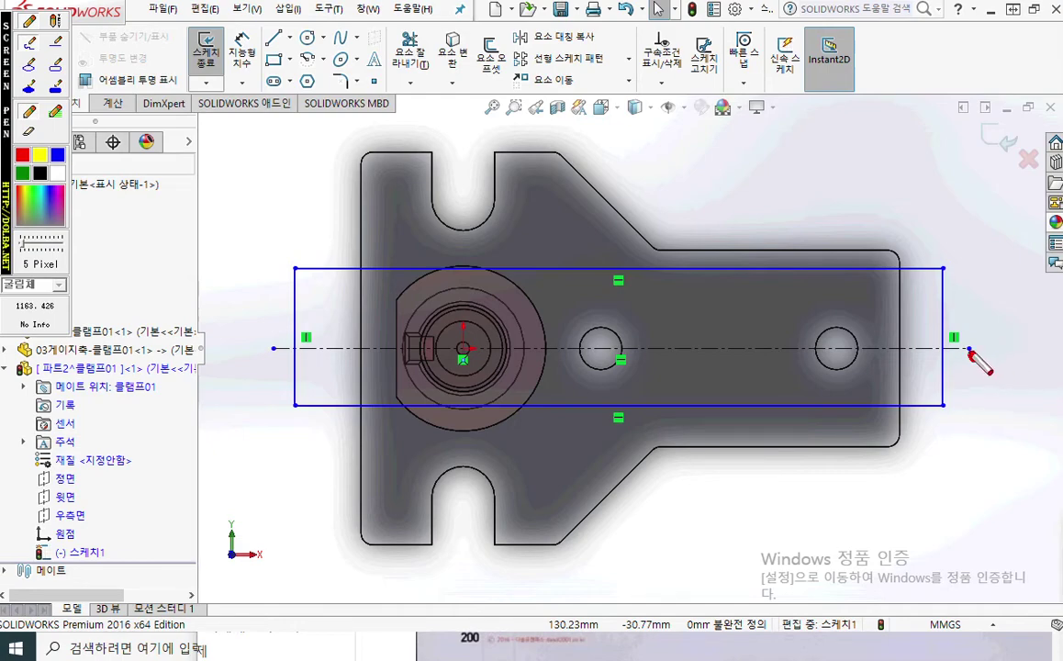
mouse_move(973, 358)
left_mouse_down()
mouse_move(982, 341)
mouse_move(955, 322)
mouse_move(925, 310)
mouse_move(914, 317)
left_mouse_up()
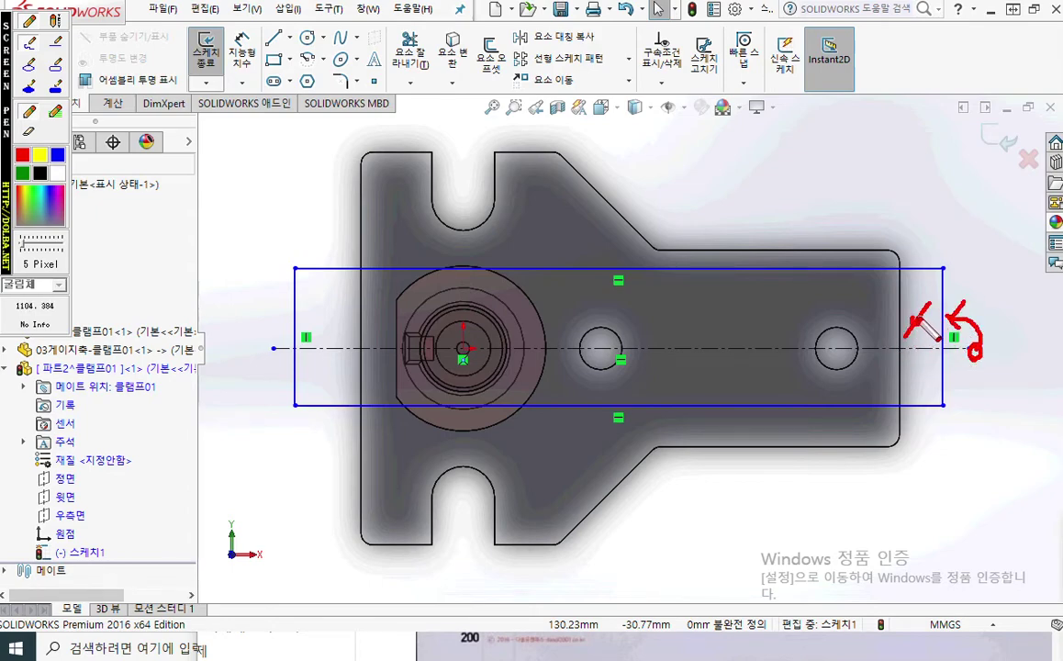
mouse_move(268, 345)
left_mouse_down()
mouse_move(272, 358)
mouse_move(266, 314)
mouse_move(276, 324)
mouse_move(337, 301)
mouse_move(316, 318)
mouse_move(323, 310)
left_mouse_up()
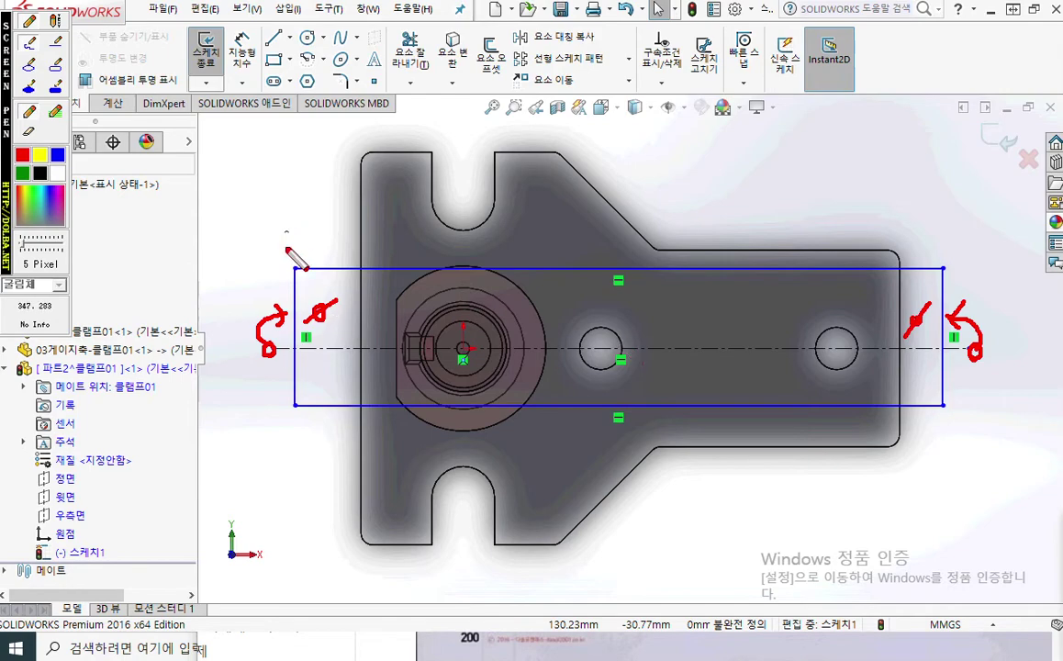
key("Escape")
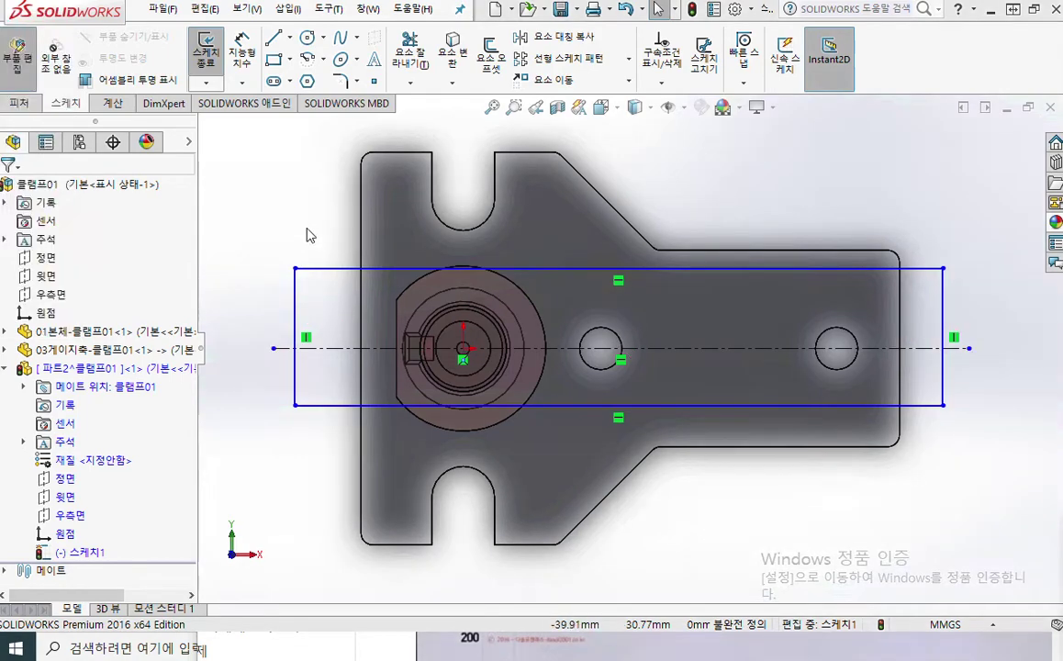
Add midpoint relations between the centerline's left and right endpoints and the rectangle's left and right vertical edges.
left_click(274, 350)
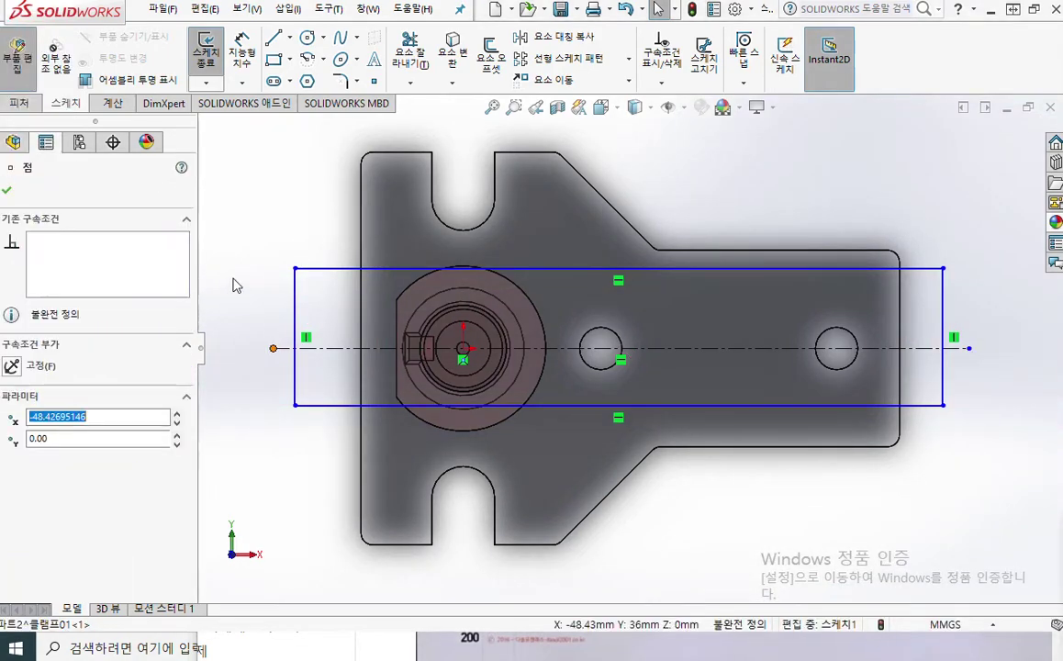
left_click(296, 303, "ctrl")
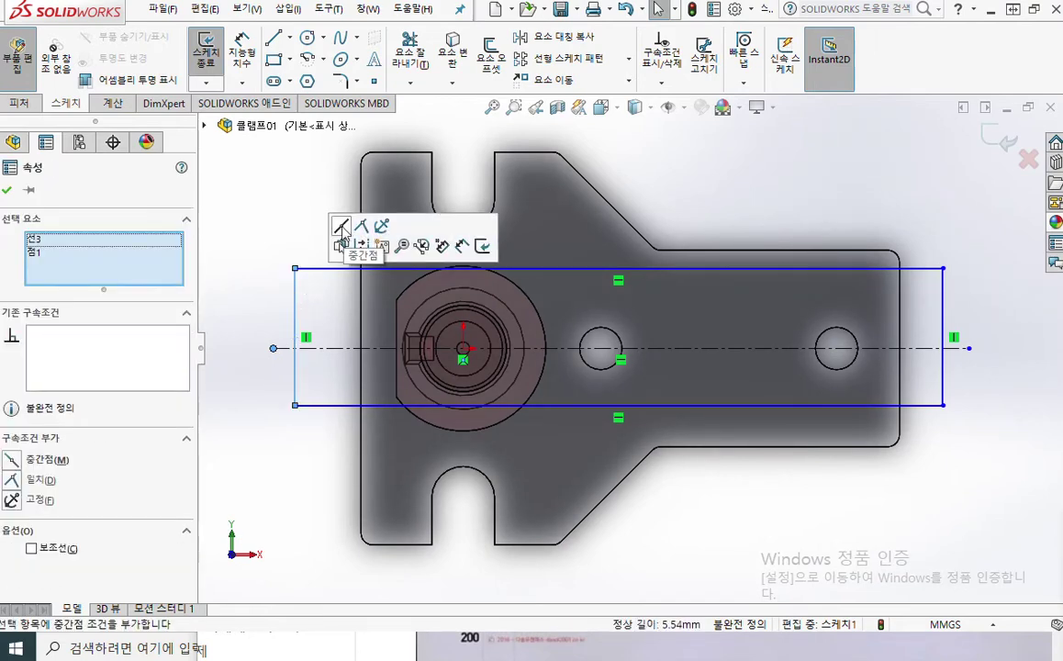
left_click(340, 226)
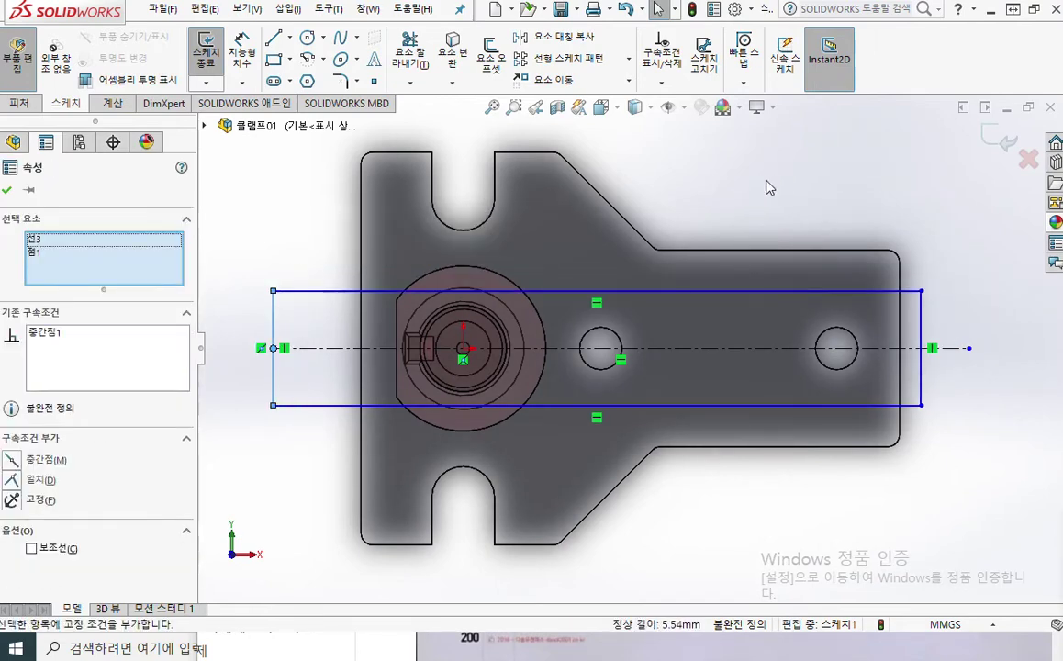
left_click(828, 174)
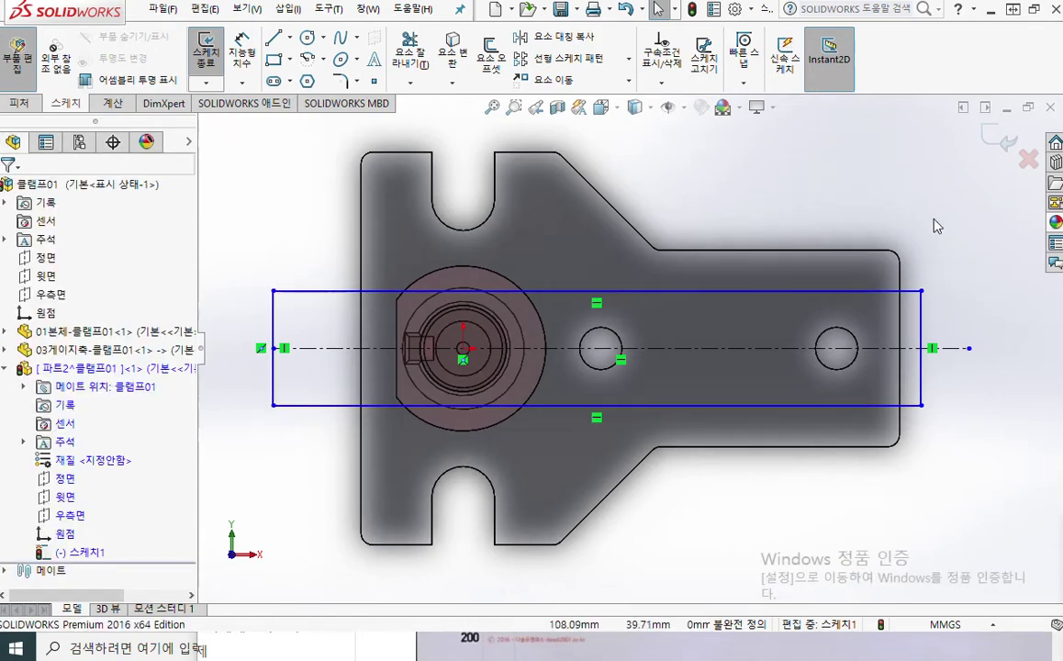
left_click(921, 312)
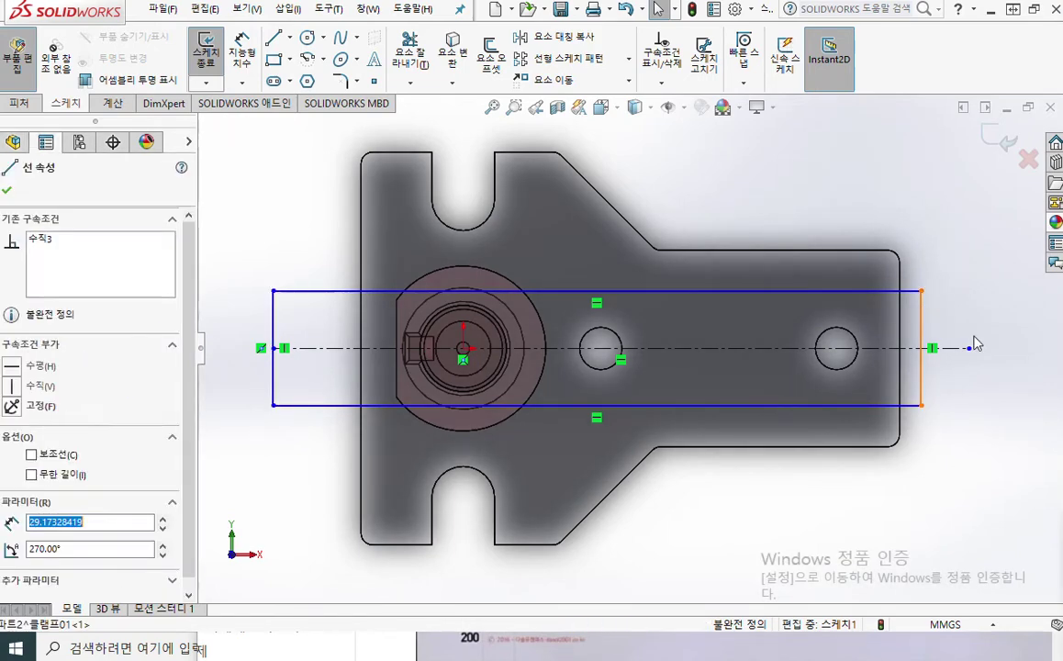
left_click(971, 350, "ctrl")
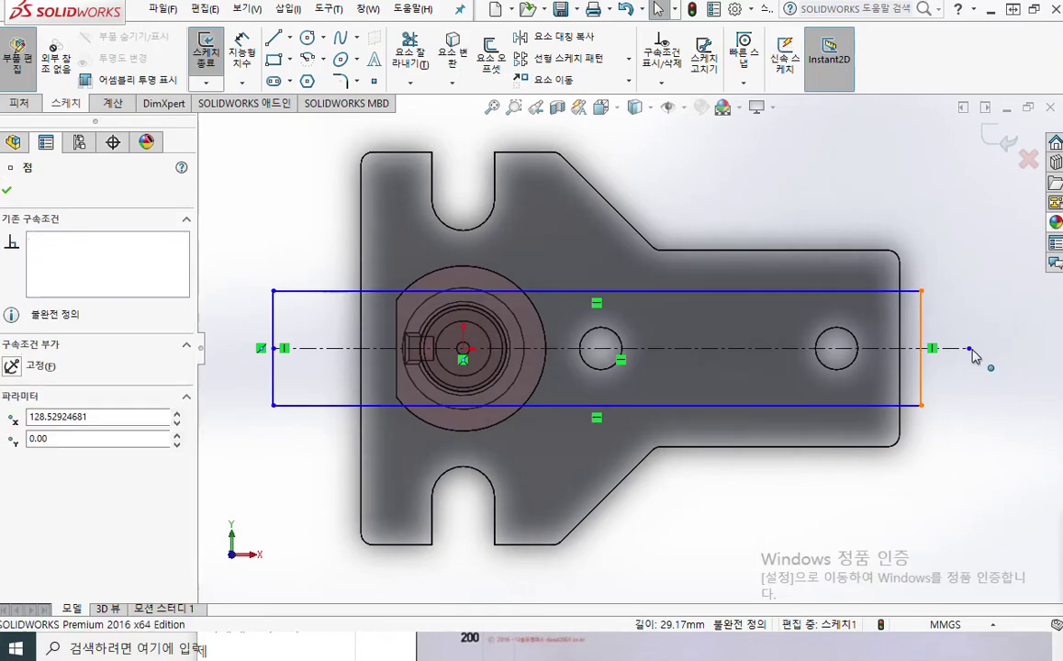
left_click(929, 279)
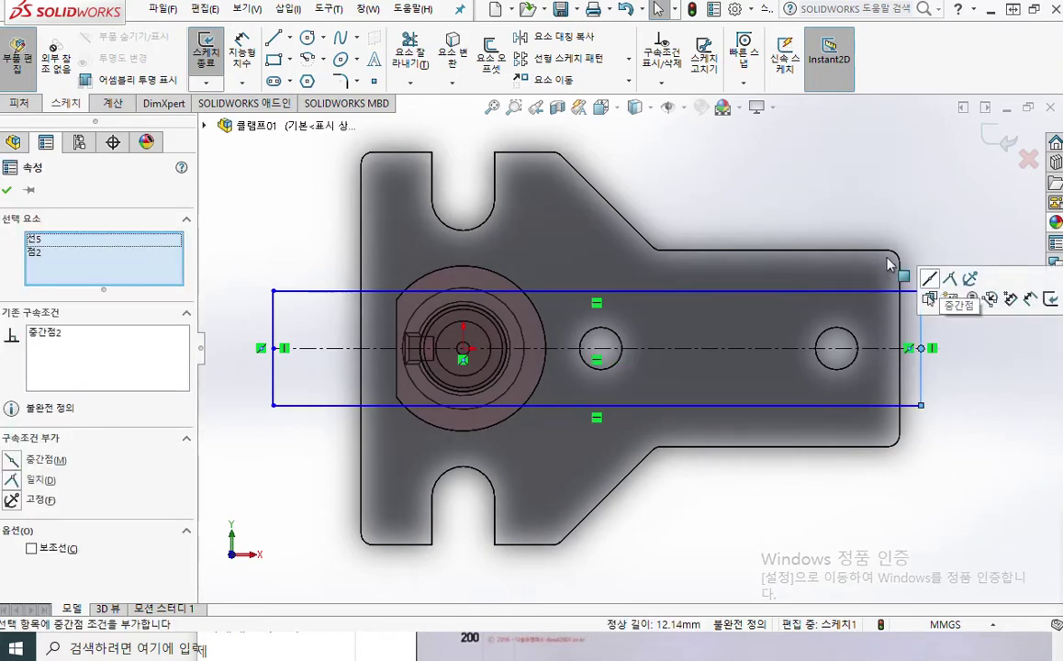
left_click(816, 202)
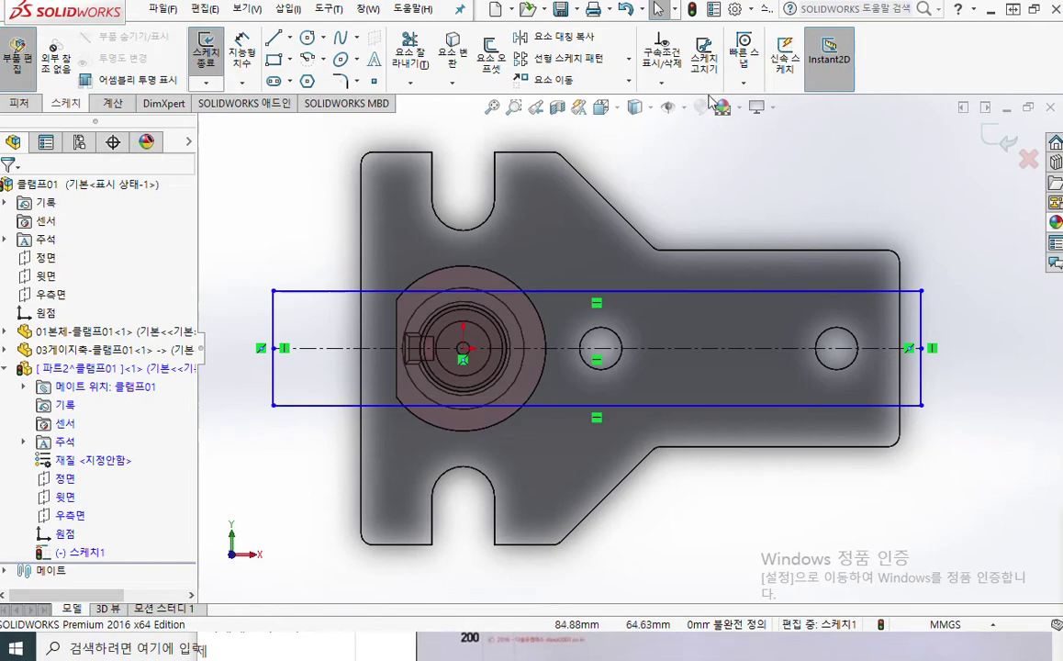
Mark in red the part's origin as 1, the rectangle's left vertical edge as 2, and a 16 dimension between them.
key("ctrl+F1")
mouse_move(108, 532)
left_mouse_down()
mouse_move(73, 554)
mouse_move(55, 514)
mouse_move(96, 531)
left_mouse_up()
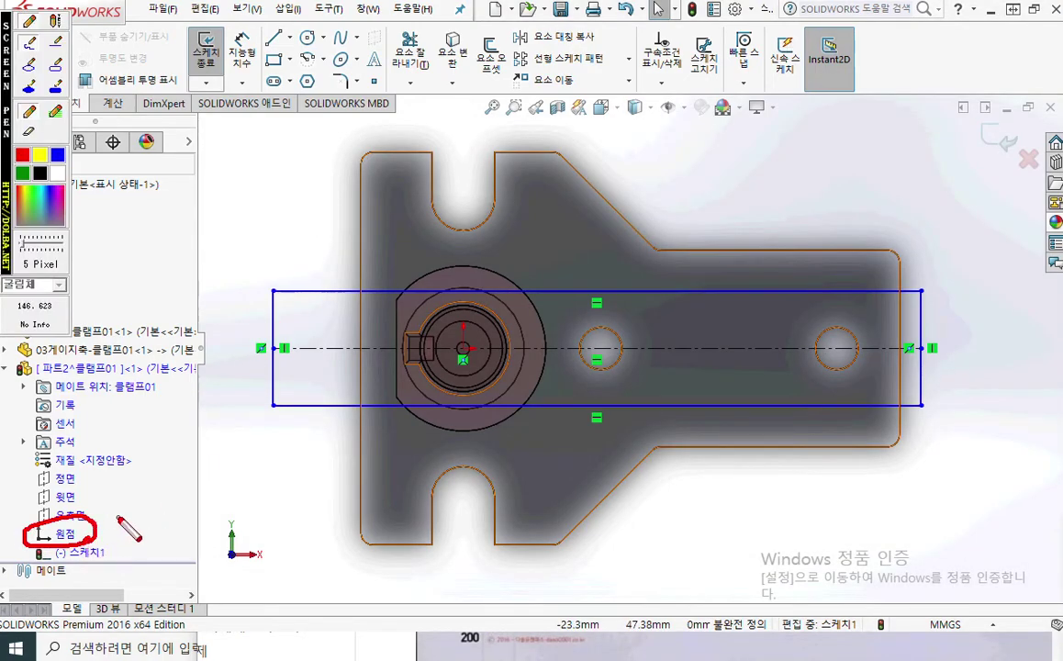
left_click_drag(119, 506, 120, 531)
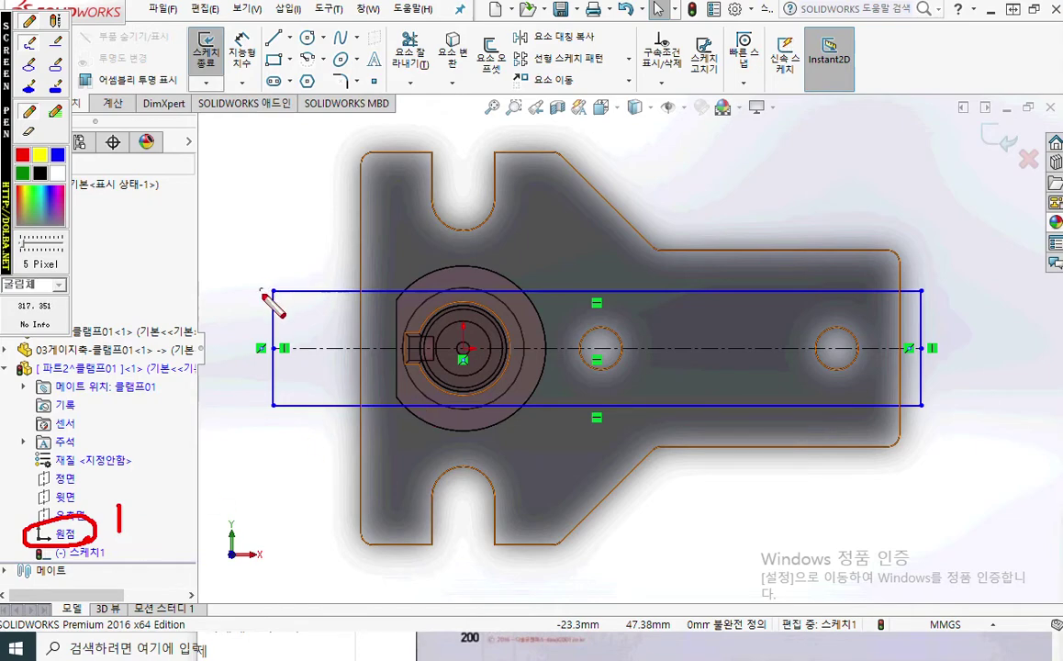
left_click_drag(258, 299, 285, 322)
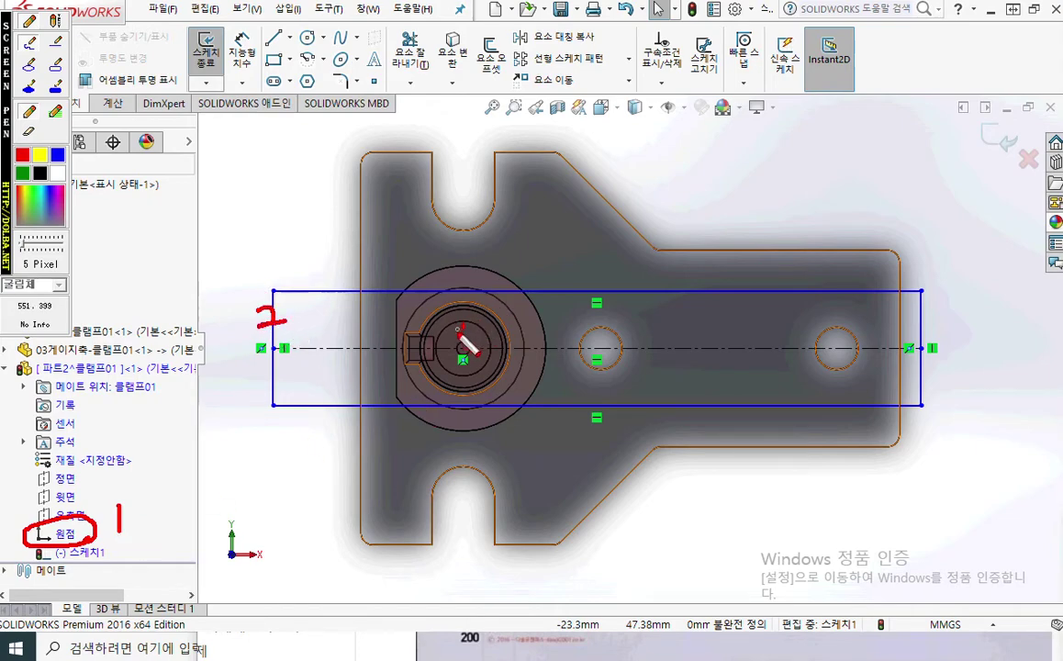
left_click_drag(461, 335, 441, 183)
mouse_move(283, 265)
left_mouse_down()
mouse_move(286, 191)
mouse_move(442, 227)
mouse_move(427, 238)
left_mouse_up()
mouse_move(312, 212)
left_mouse_down()
mouse_move(296, 223)
mouse_move(316, 234)
left_mouse_up()
mouse_move(357, 190)
left_mouse_down()
mouse_move(353, 211)
mouse_move(371, 198)
left_mouse_up()
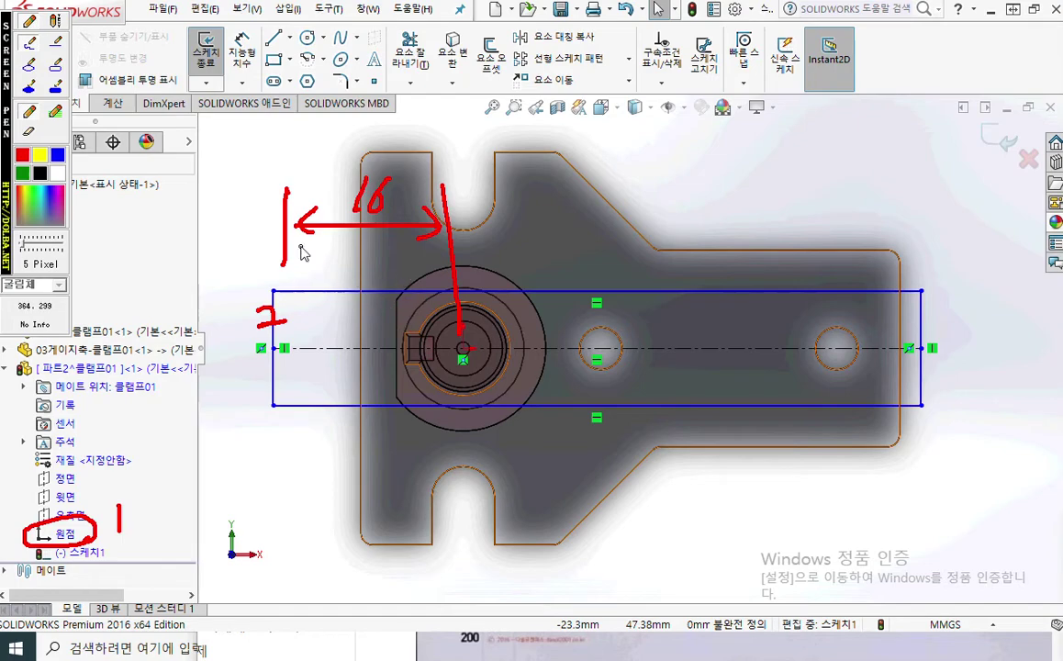
Dimension the distance from the part's origin to the rectangle's left vertical edge as 16 mm.
right_click(254, 220)
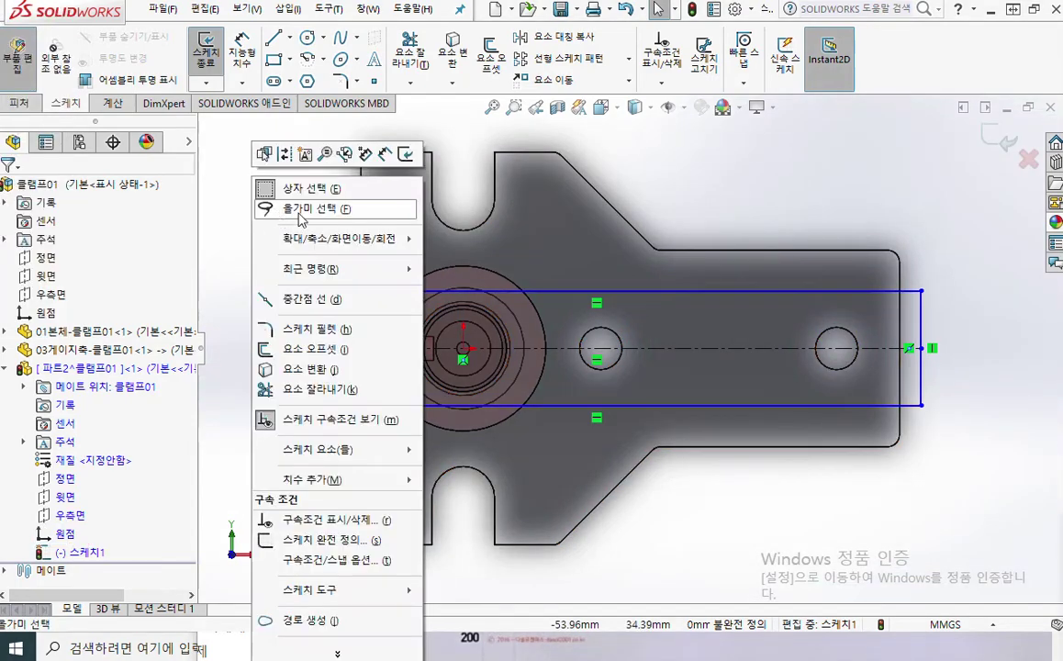
left_click(384, 156)
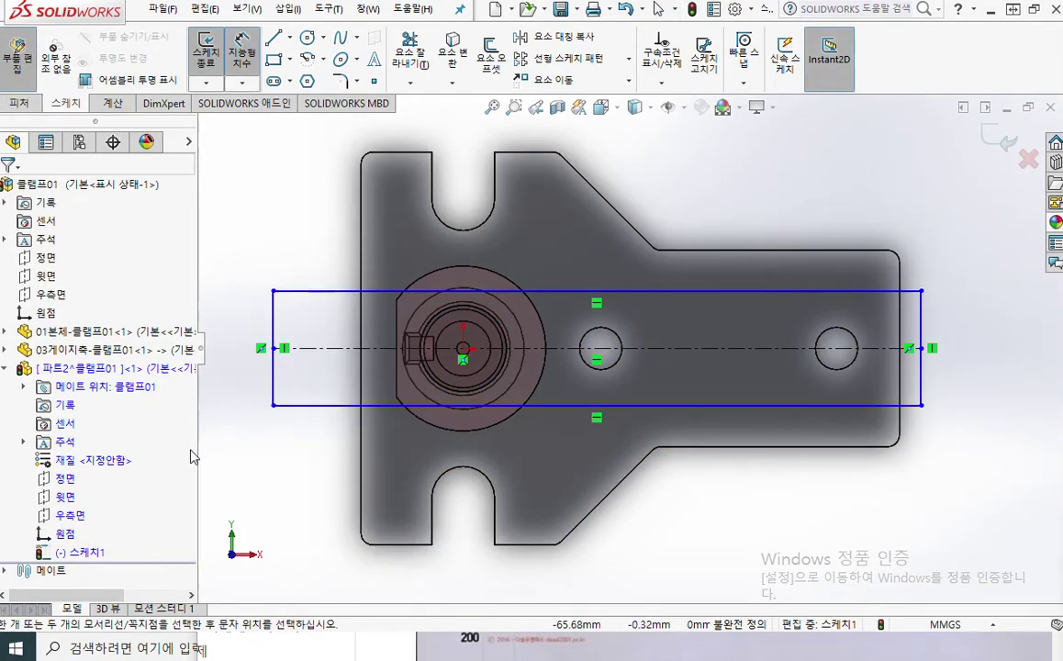
left_click(65, 536)
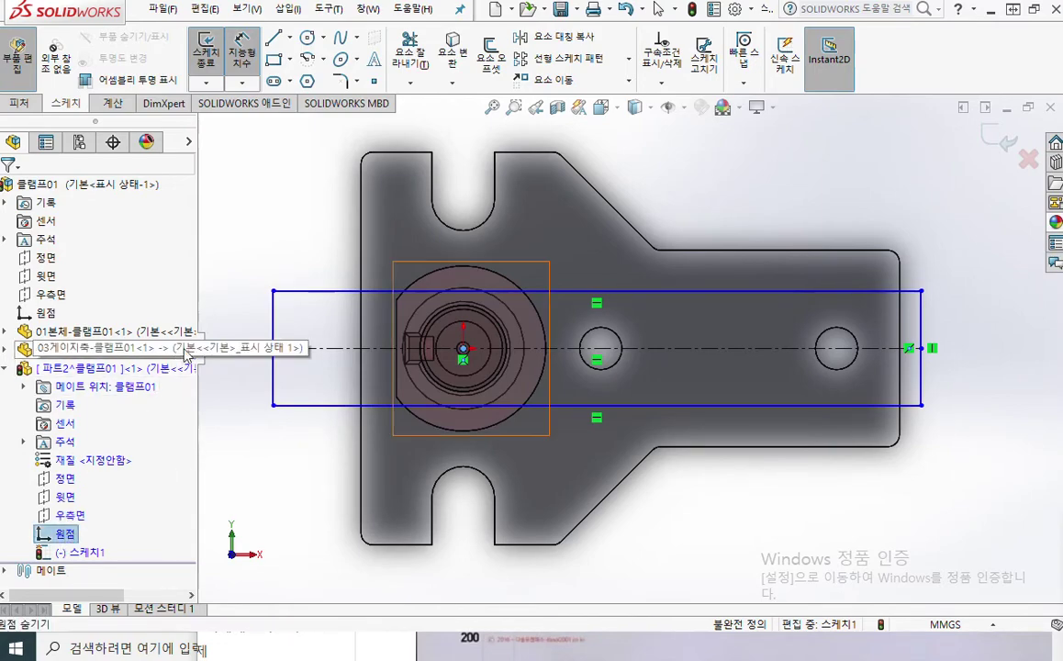
left_click(274, 312)
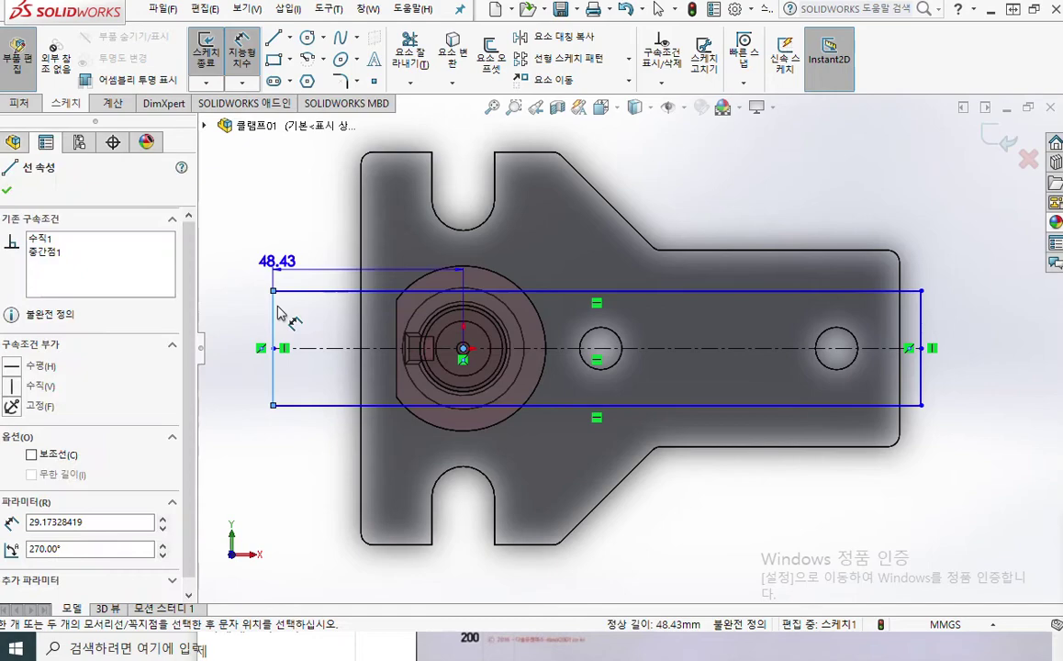
left_click(341, 269)
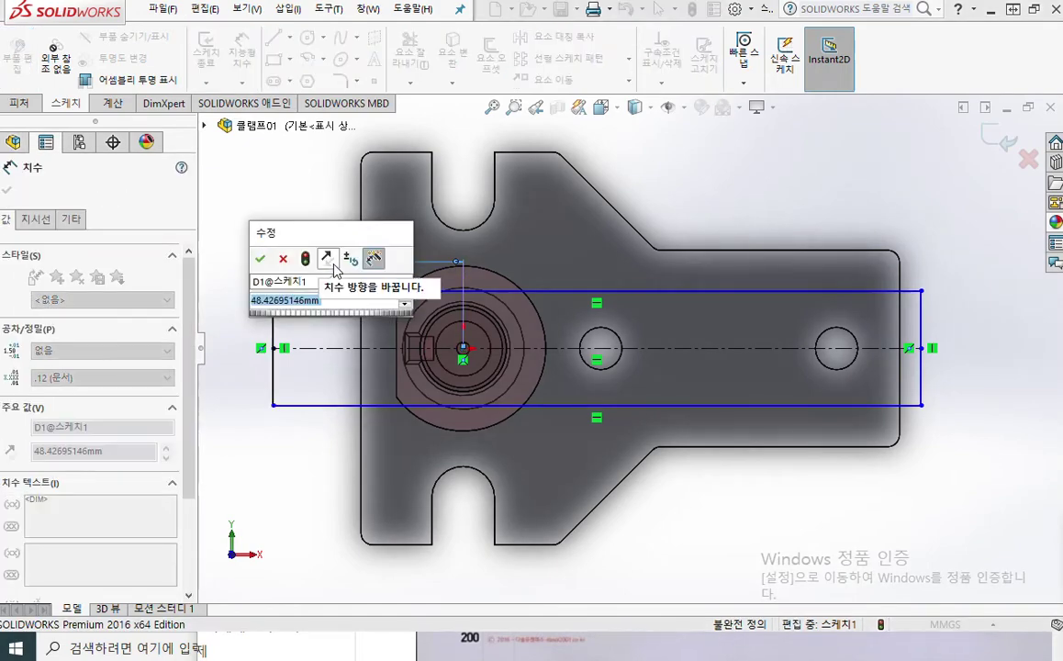
type("16")
key("Return")
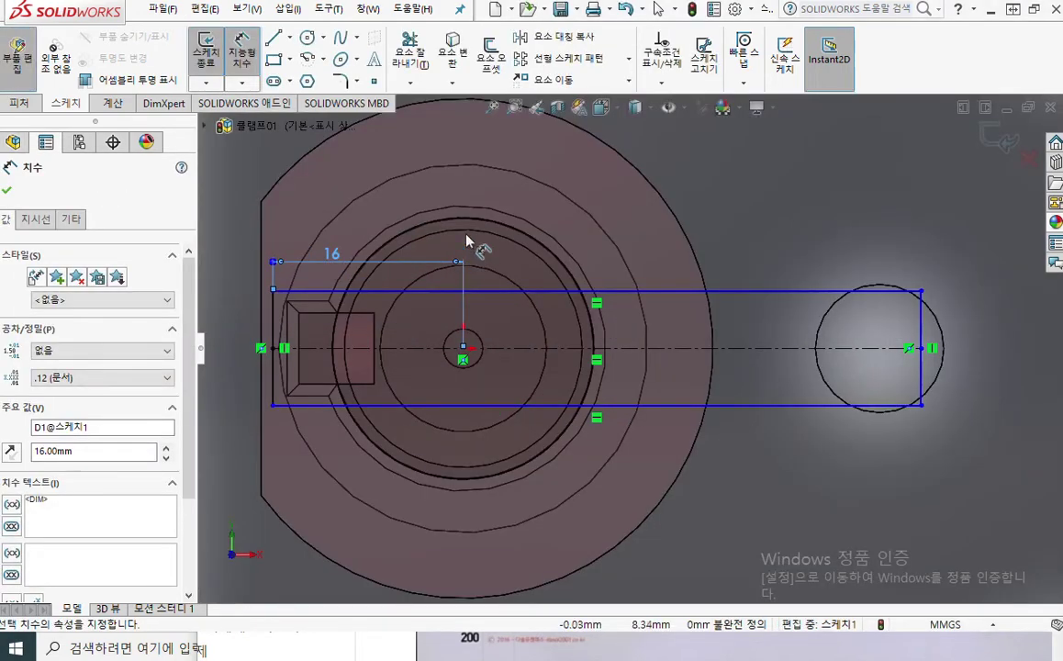
Dimension the rectangle's overall length between its left and right vertical edges as 116 mm.
scroll(422, 209, "down", 3)
scroll(546, 351, "up", 1)
middle_click_drag(547, 349, 599, 348, "ctrl")
scroll(516, 350, "down", 2)
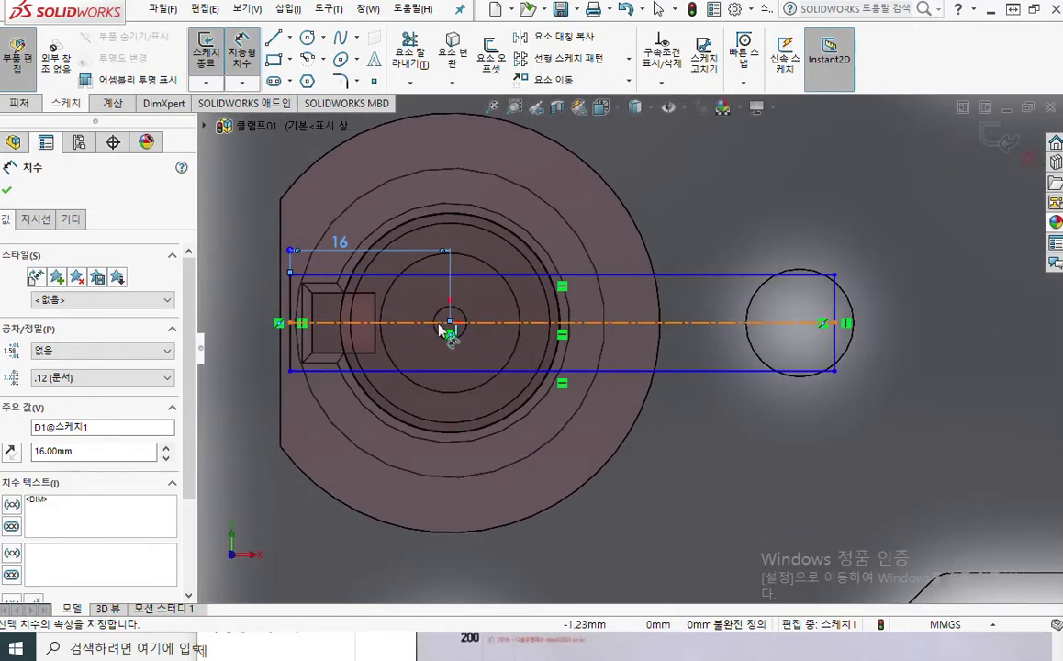
left_click(832, 303)
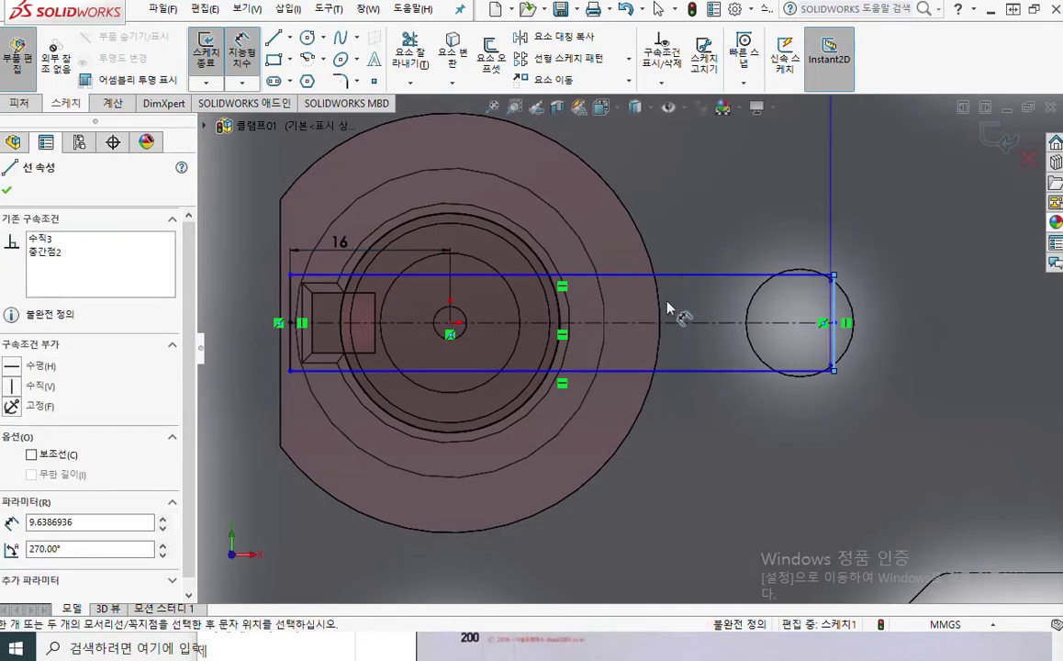
left_click(294, 306)
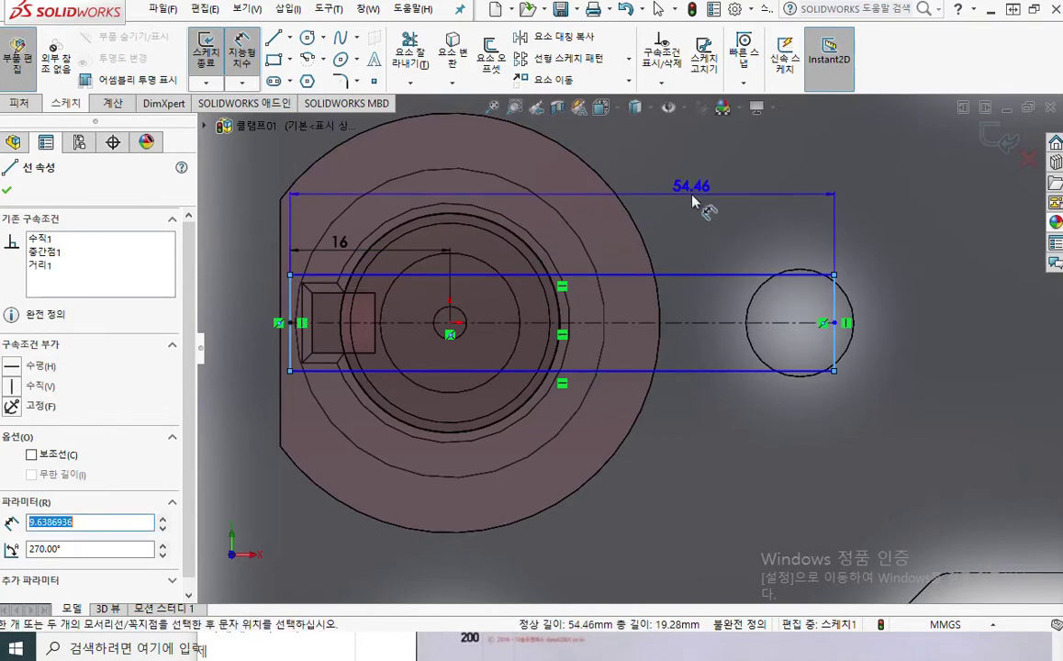
left_click(688, 207)
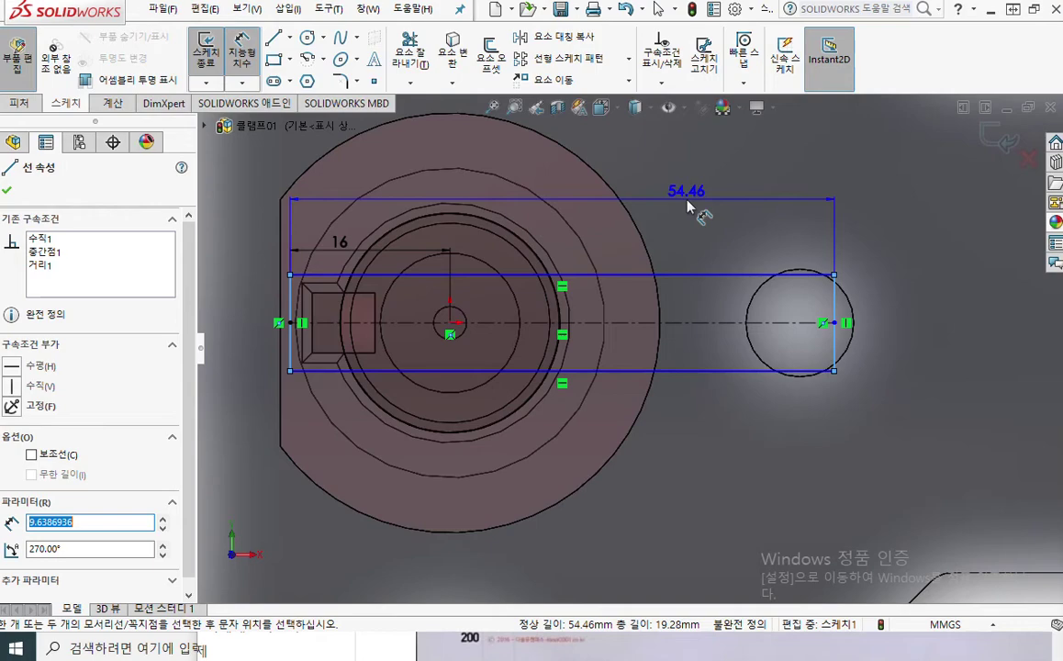
double_click(688, 203)
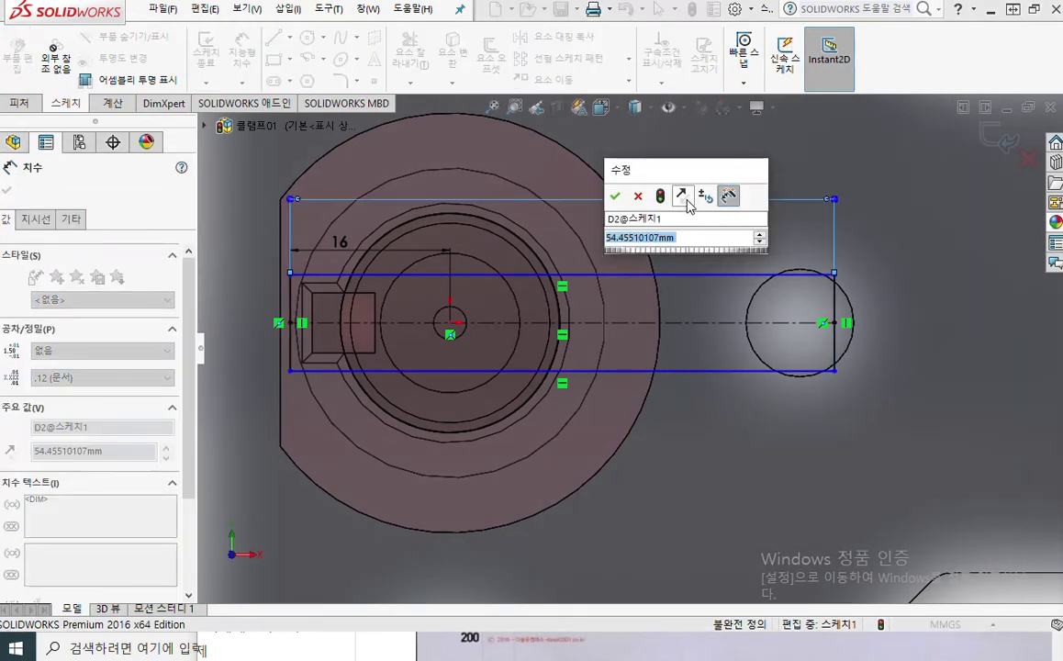
type("116")
key("Return")
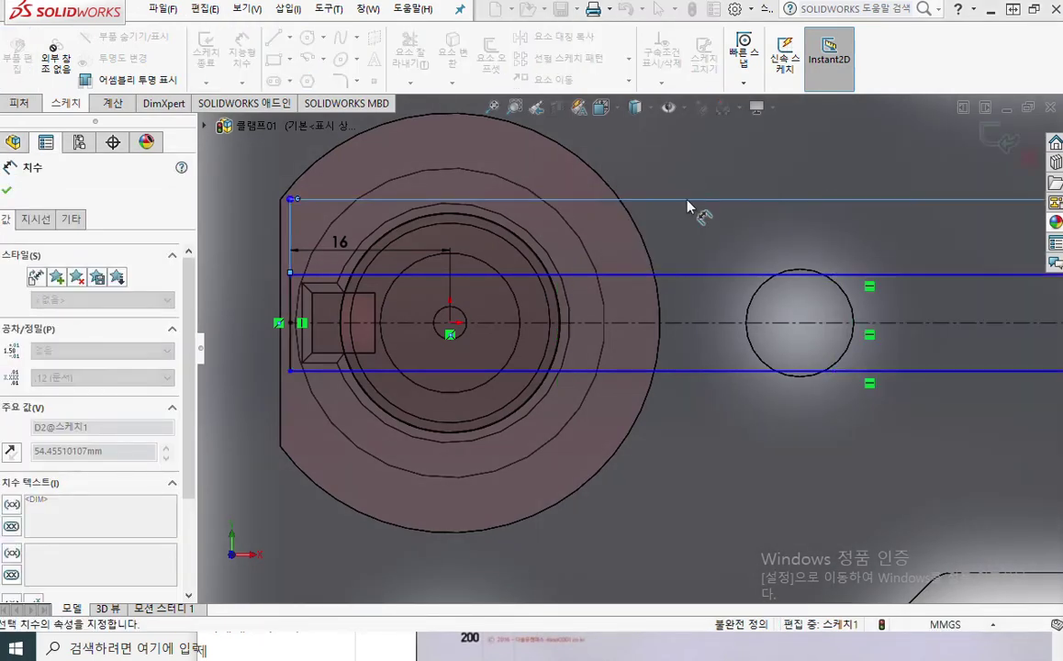
Move the 116 mm and 16 mm dimensions higher above the rectangle, with the 116 mm one uppermost.
scroll(670, 262, "down", 5)
scroll(612, 344, "up", 3)
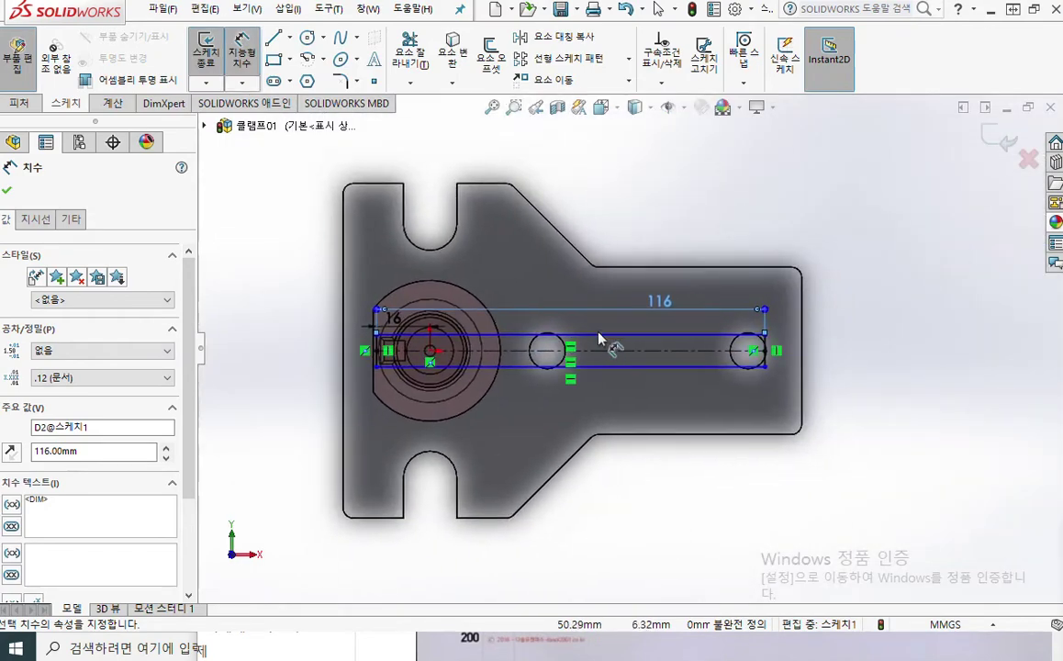
left_click_drag(699, 307, 667, 202)
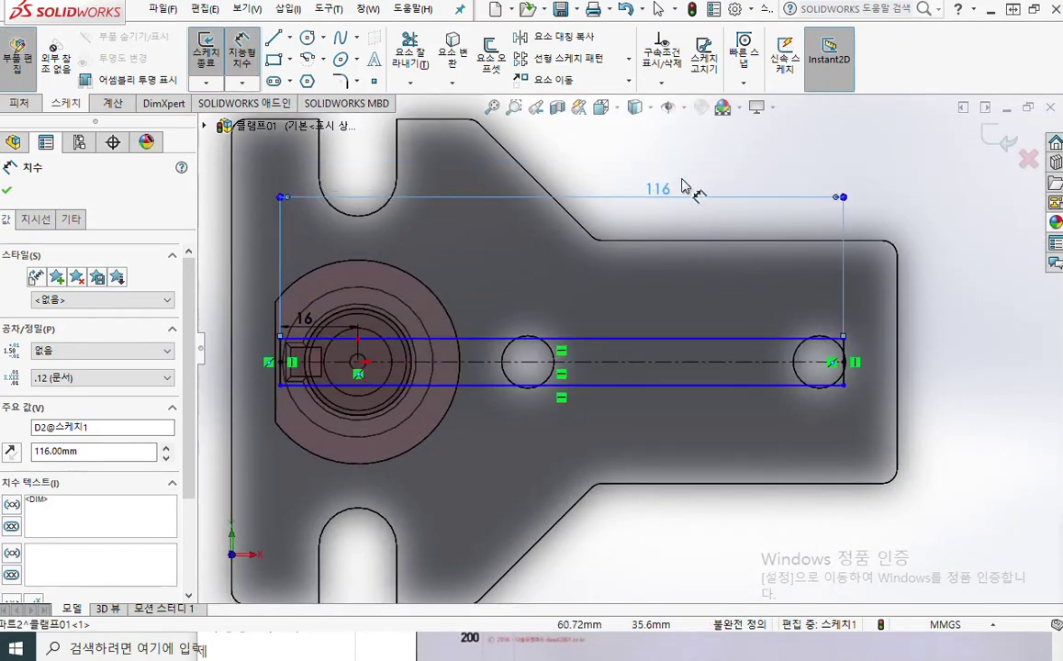
left_click(735, 174)
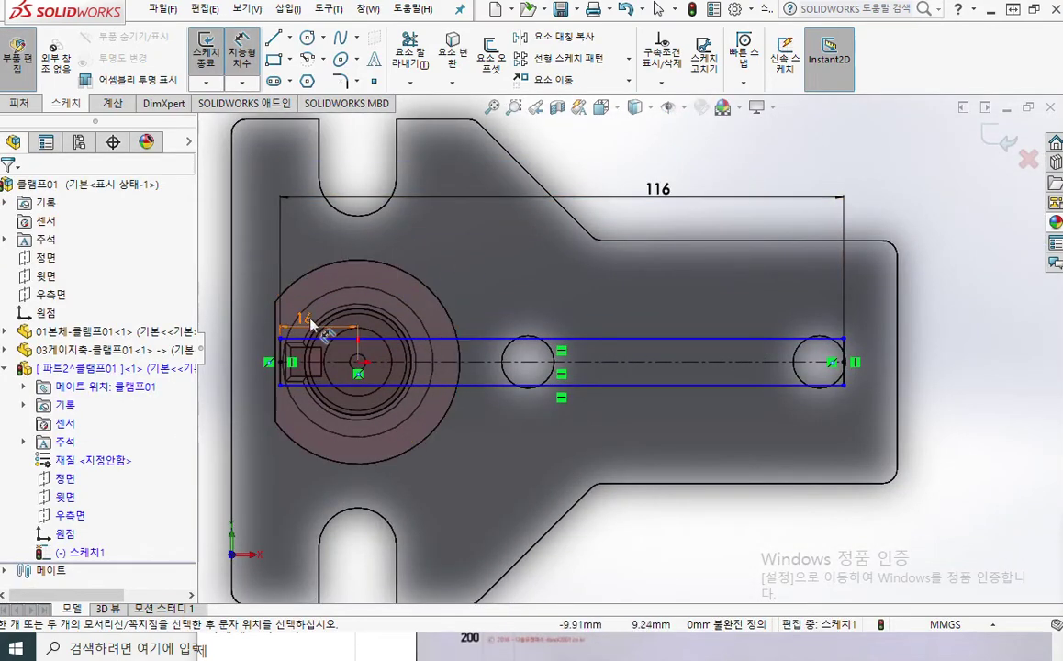
left_click_drag(303, 319, 318, 235)
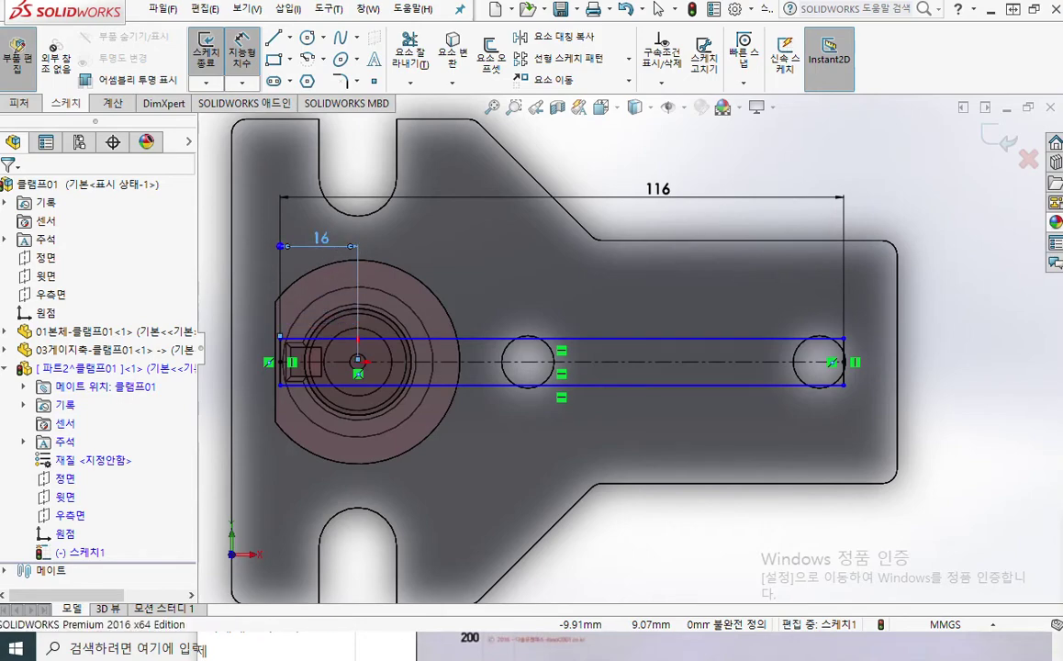
left_click(754, 173)
Dimension the rectangle's height between its horizontal edges as 30 mm, placed beyond its right end, and leave the dimension tool.
middle_click_drag(782, 385, 828, 353, "ctrl")
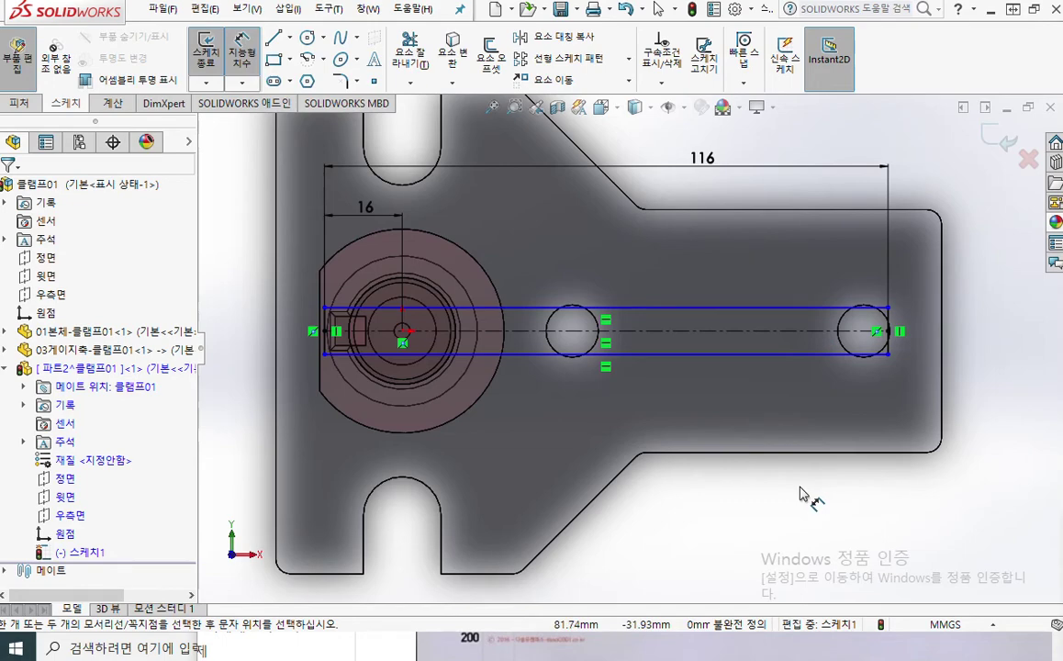
left_click(759, 310)
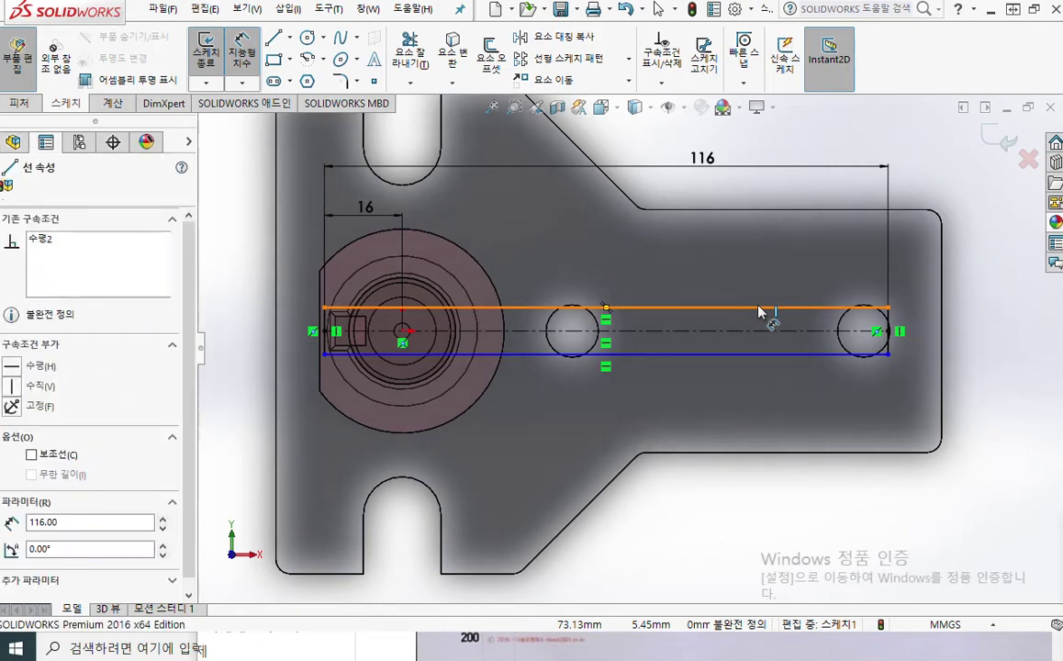
left_click(755, 354)
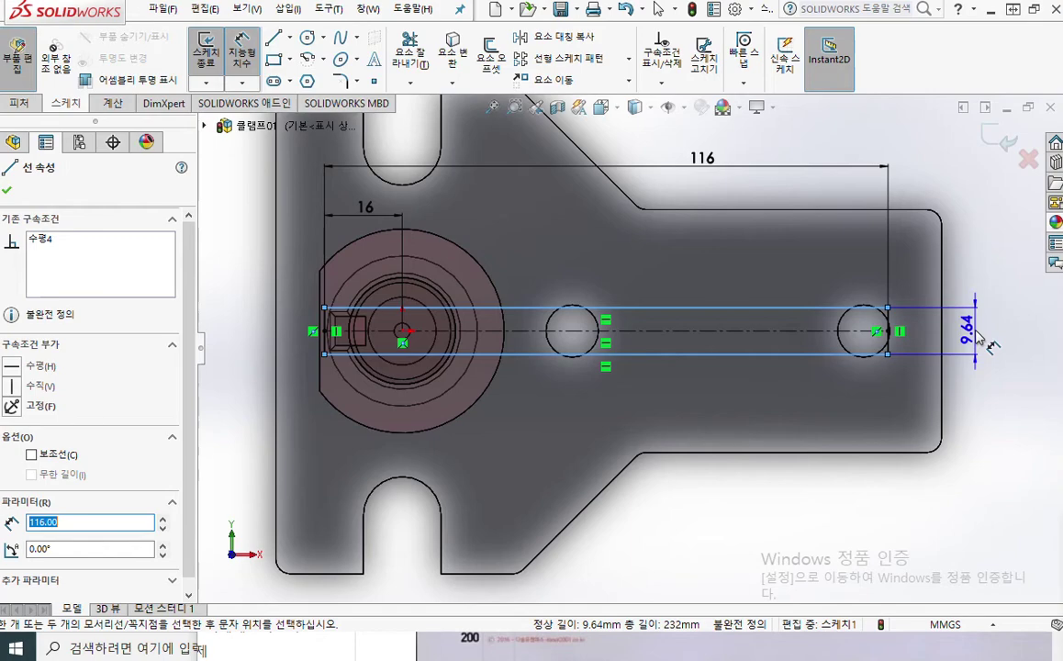
left_click(982, 341)
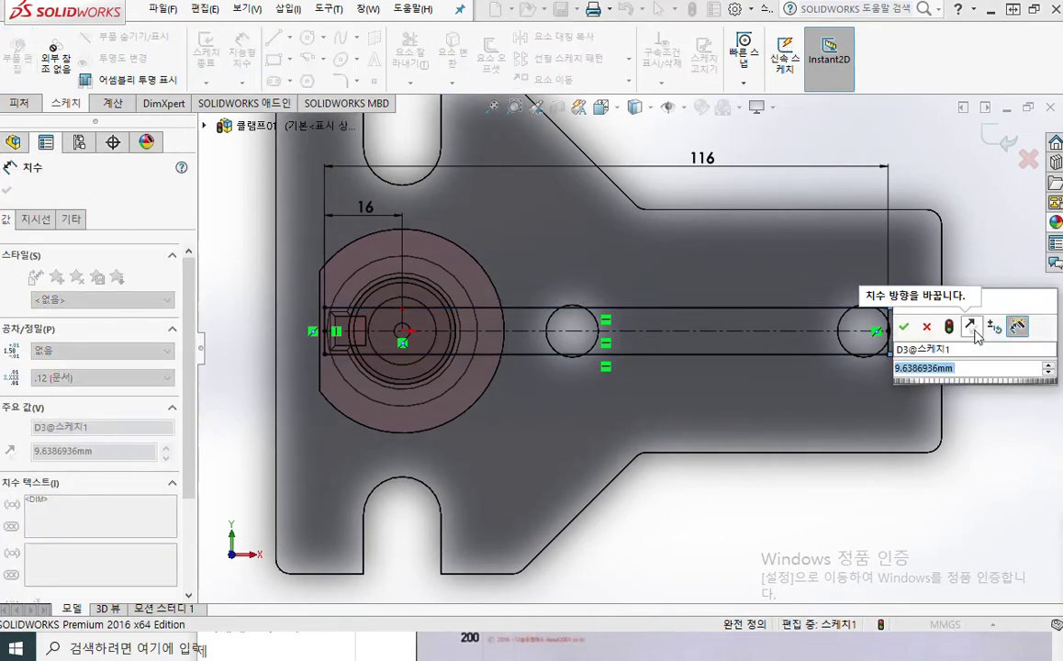
type("30")
key("Return")
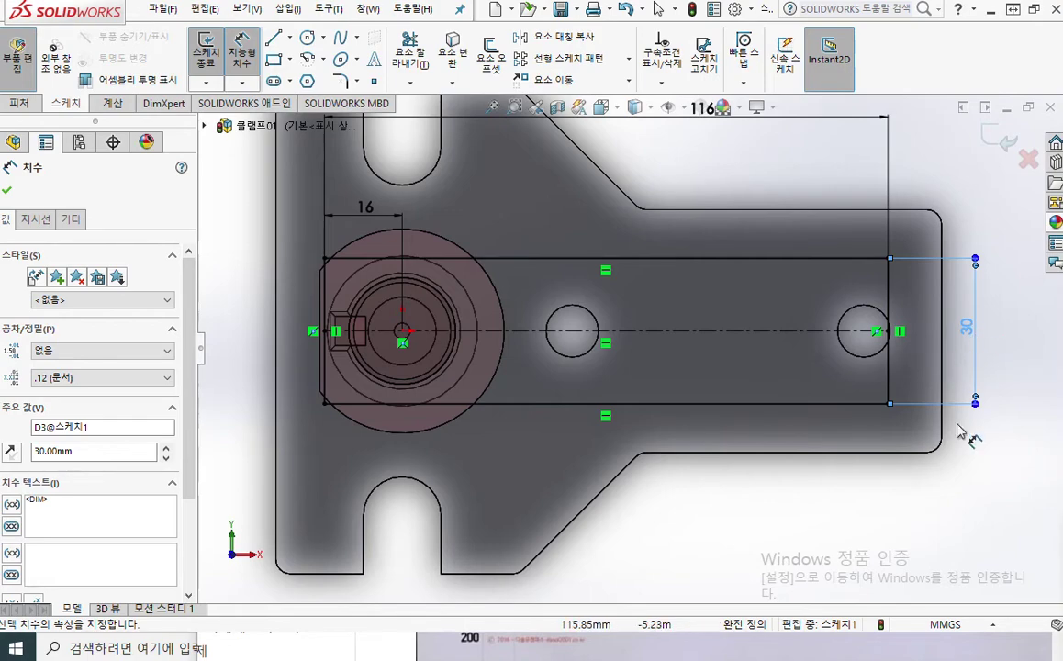
left_click(939, 503)
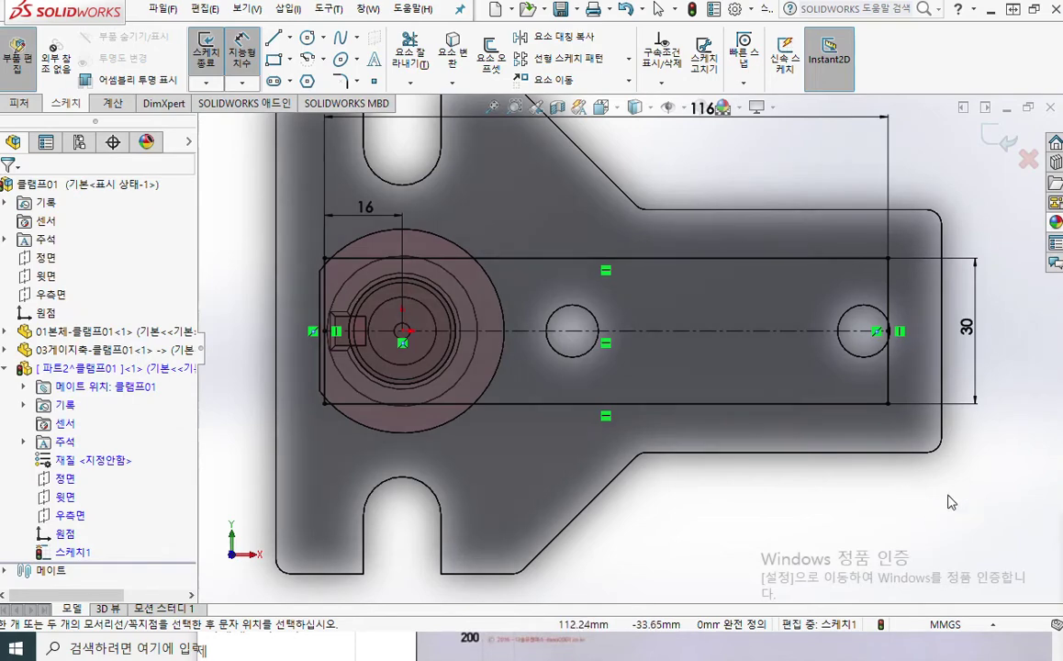
right_click(872, 459)
left_click(935, 232)
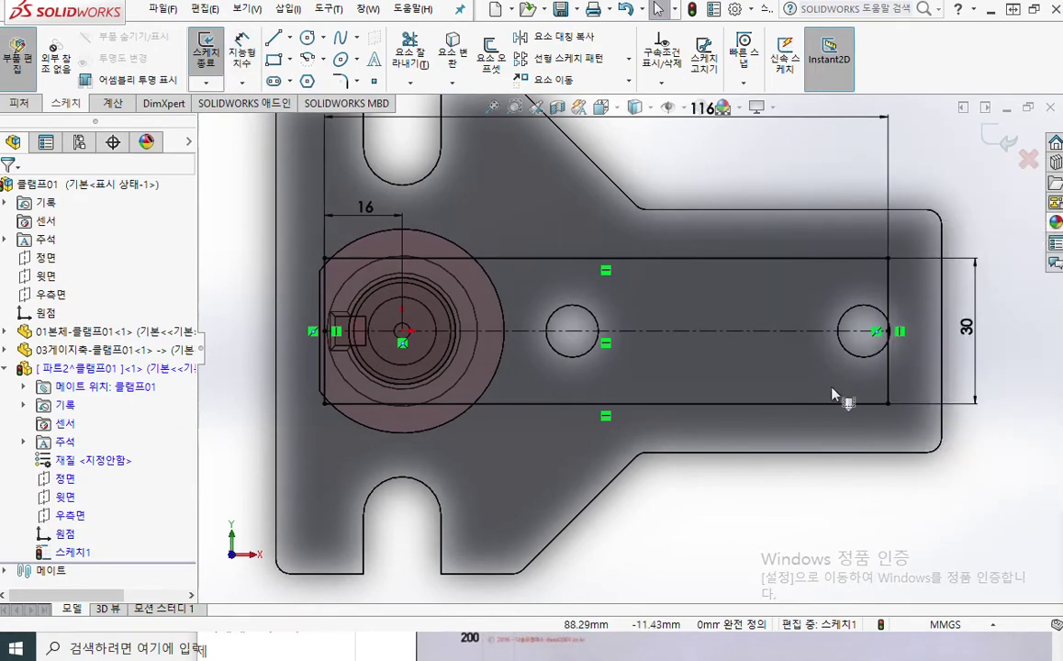
Mark in red a stepped line path from point 1 on the rectangle's upper edge to its upper-left corner 2, circle the Line tool, and clear the marks.
key("F12")
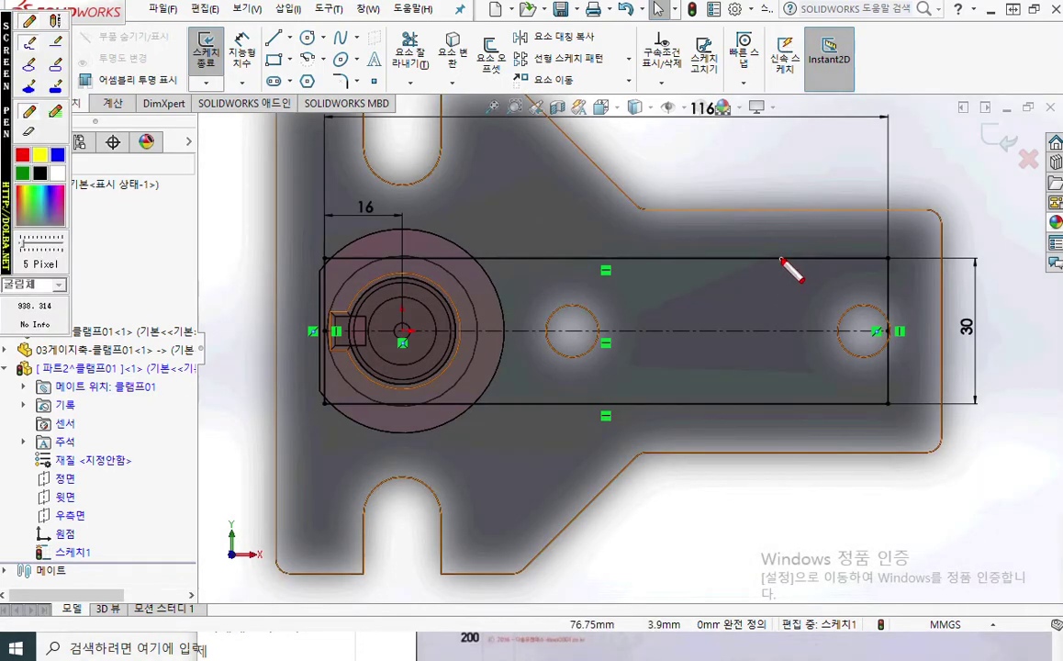
left_click_drag(781, 258, 779, 289)
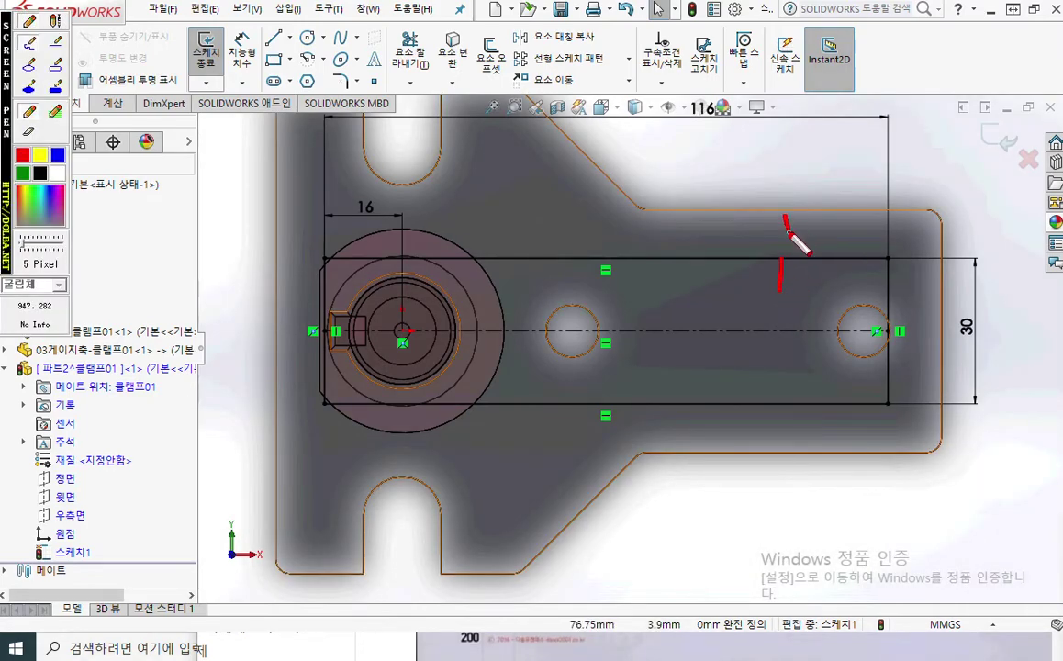
mouse_move(786, 217)
left_mouse_down()
mouse_move(792, 226)
mouse_move(783, 237)
mouse_move(804, 230)
left_mouse_up()
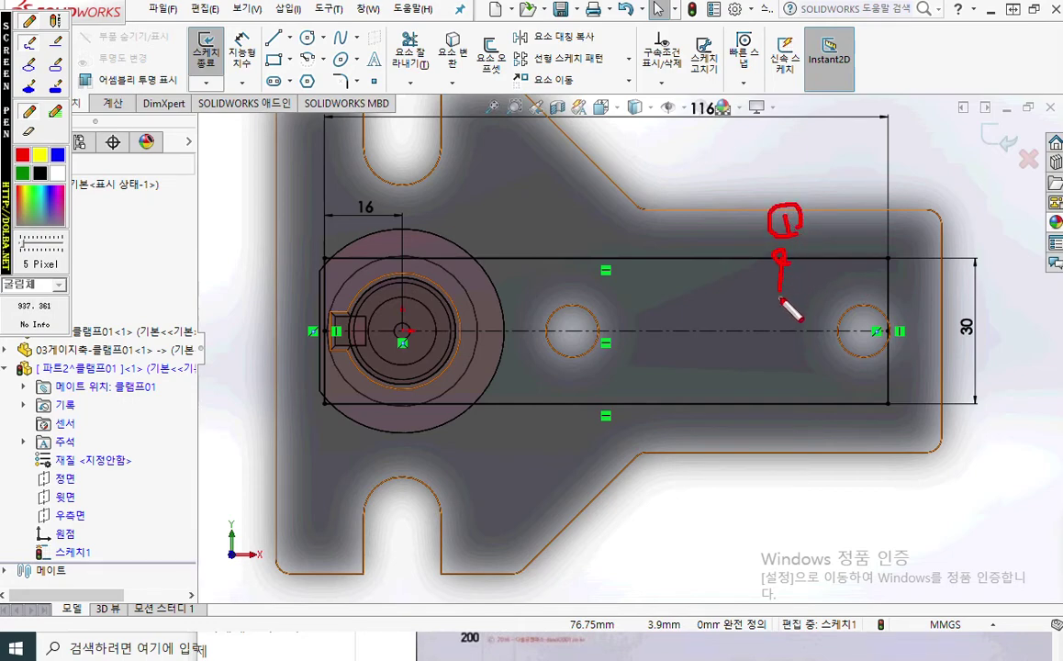
left_click_drag(783, 266, 778, 289)
mouse_move(777, 292)
left_mouse_down()
mouse_move(333, 259)
mouse_move(304, 246)
mouse_move(312, 240)
mouse_move(322, 268)
mouse_move(312, 246)
left_mouse_up()
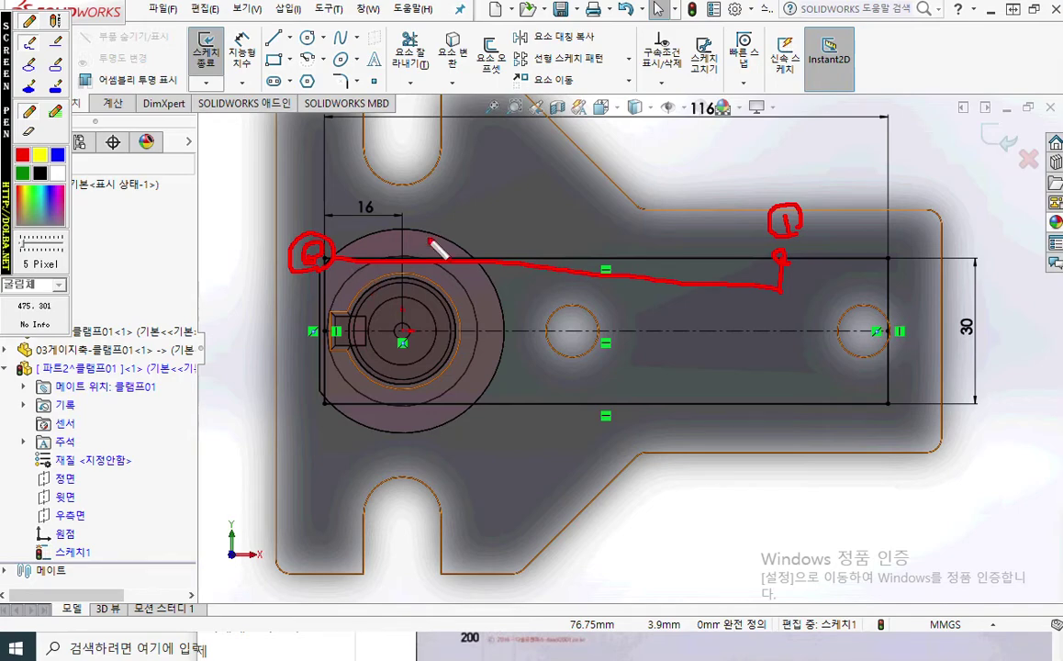
mouse_move(288, 25)
left_mouse_down()
mouse_move(296, 34)
mouse_move(280, 53)
left_mouse_up()
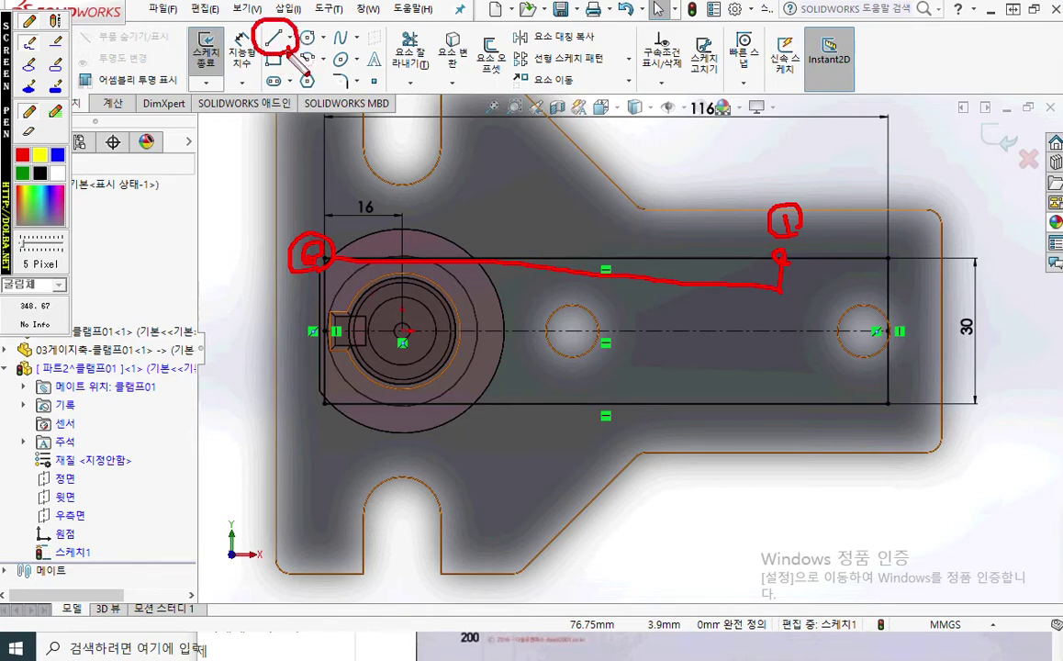
key("Escape")
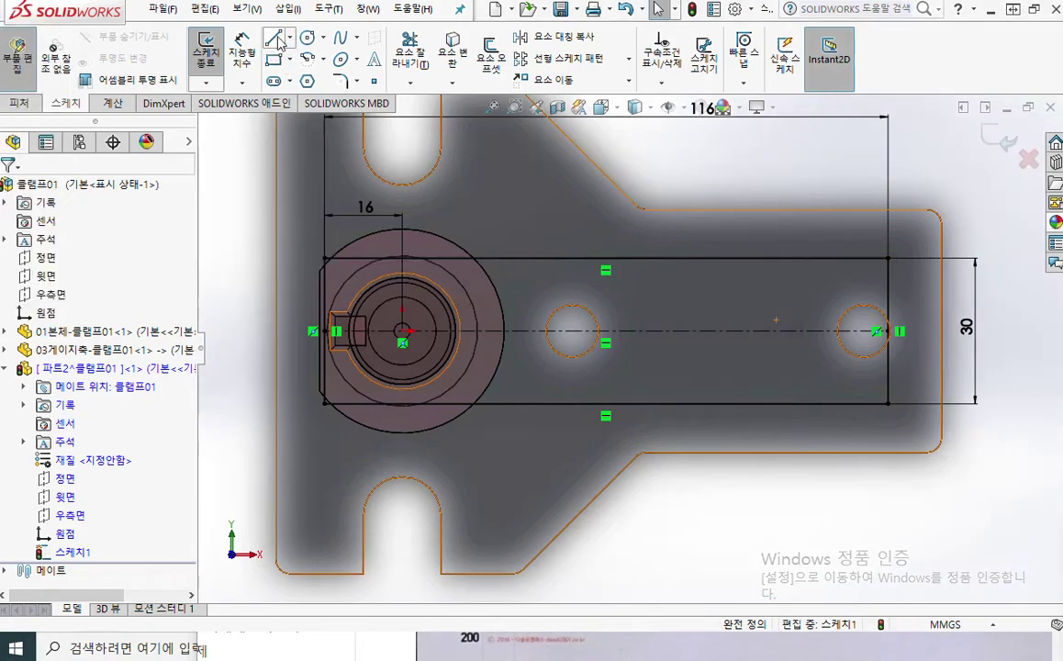
Sketch a vertical line about 6.4 mm down from the rectangle's upper edge near its right end, continuing with a slanted line to the upper-left corner.
left_click(273, 38)
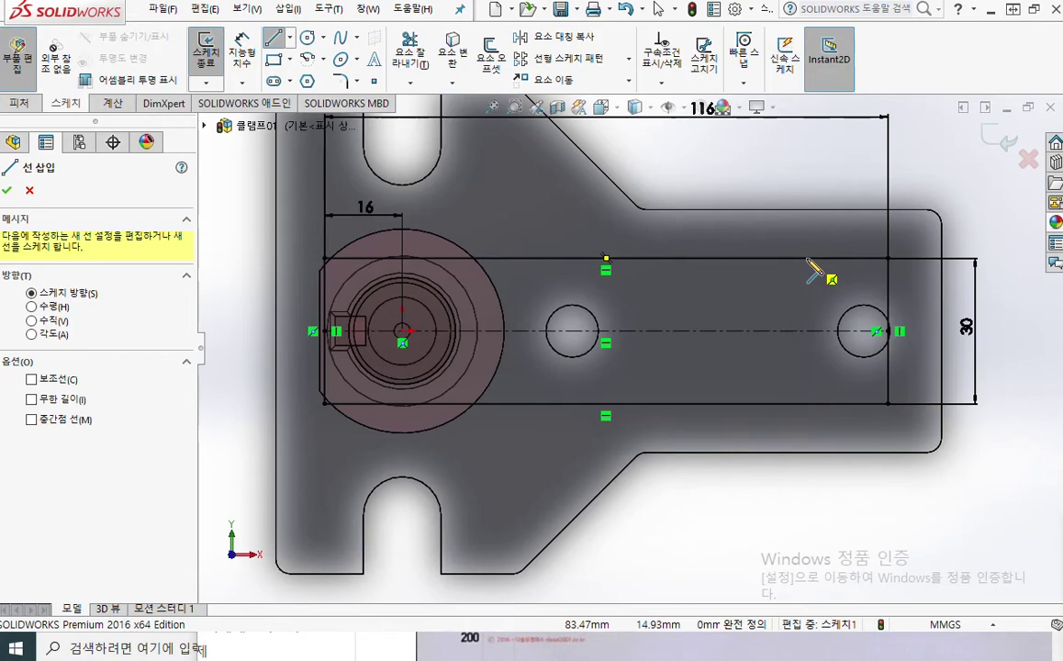
left_click(807, 259)
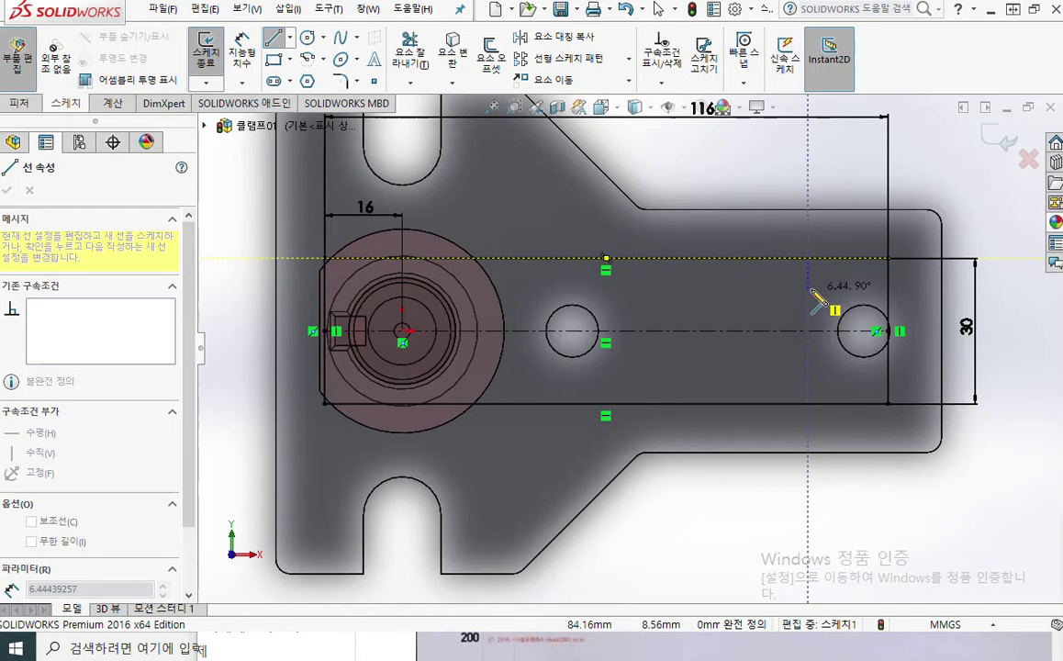
left_click(808, 289)
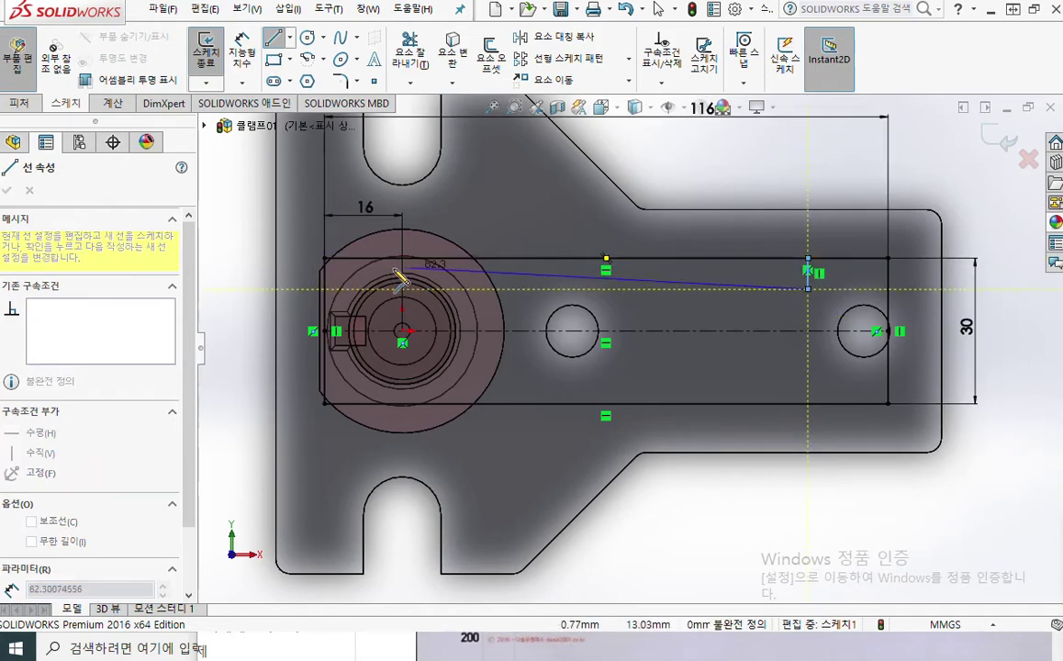
left_click(325, 259)
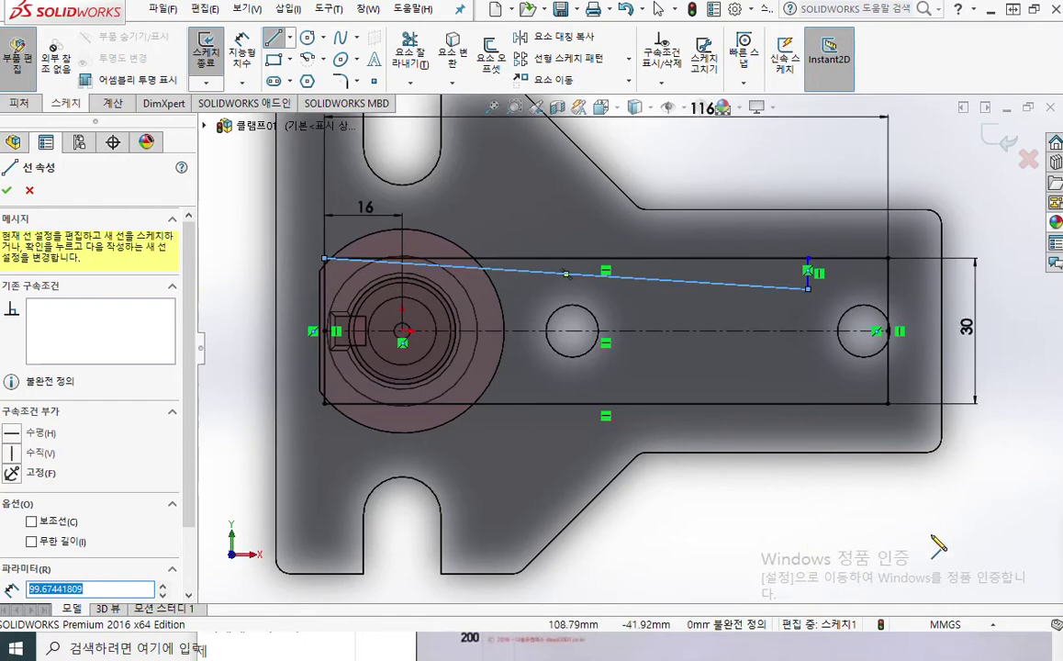
right_click(973, 495)
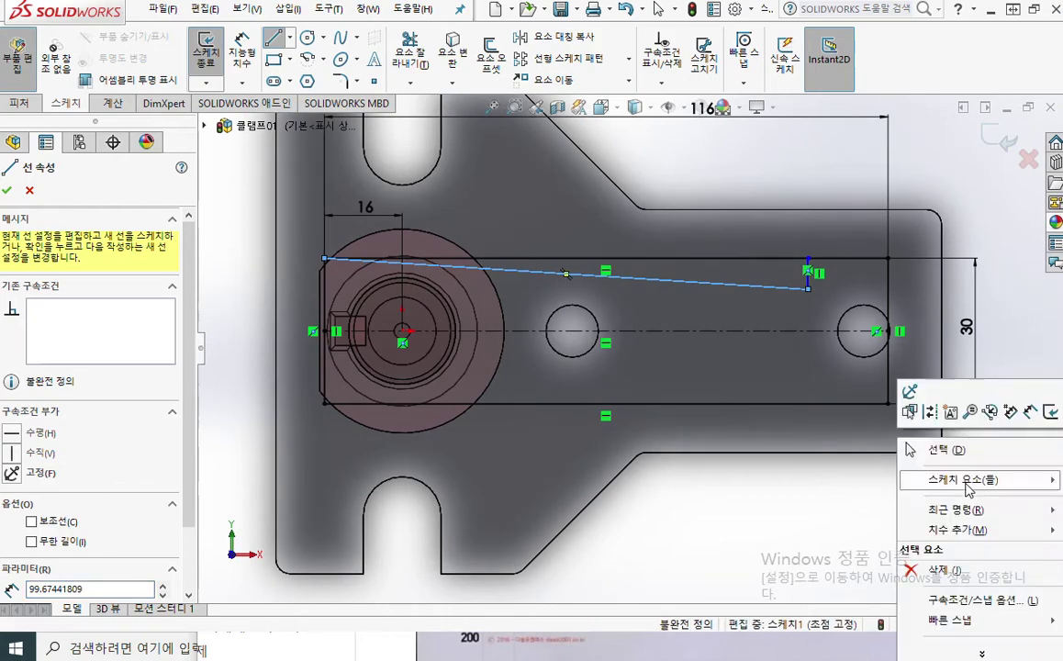
left_click(927, 444)
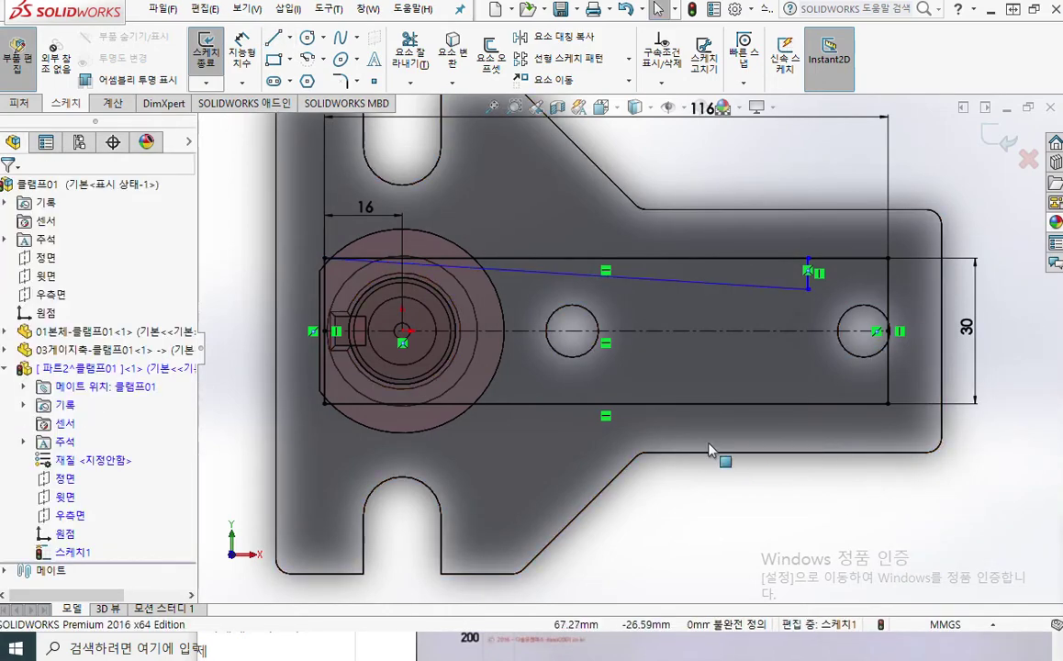
Circle the Sketch Fillet tool in red, write R3 beside it, and clear the marks.
scroll(739, 330, "down", 2)
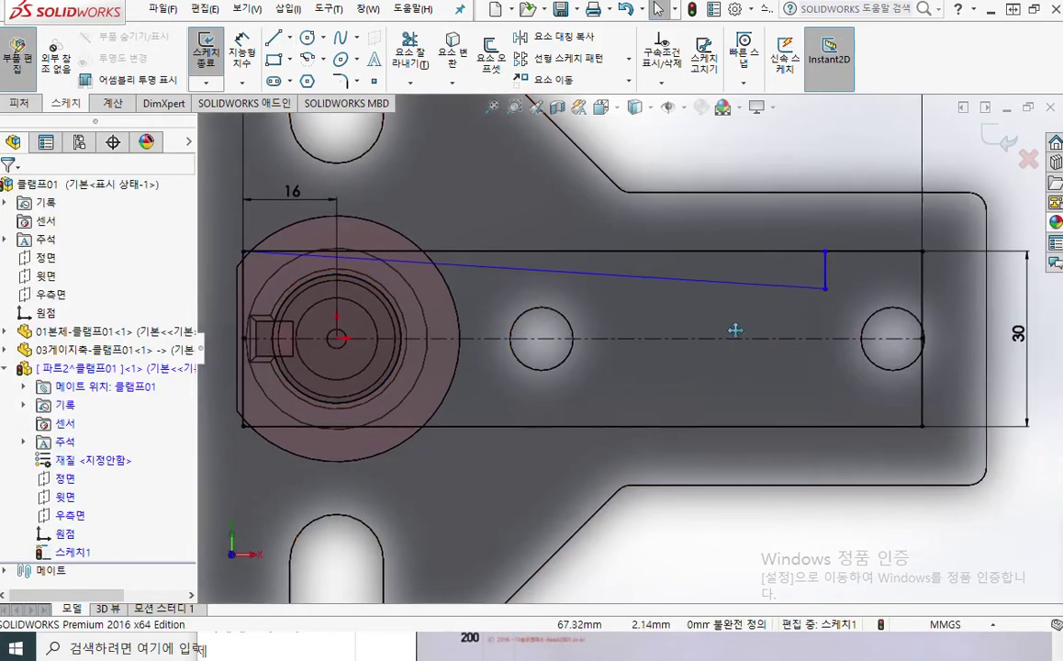
scroll(760, 347, "down", 1)
scroll(761, 375, "up", 1)
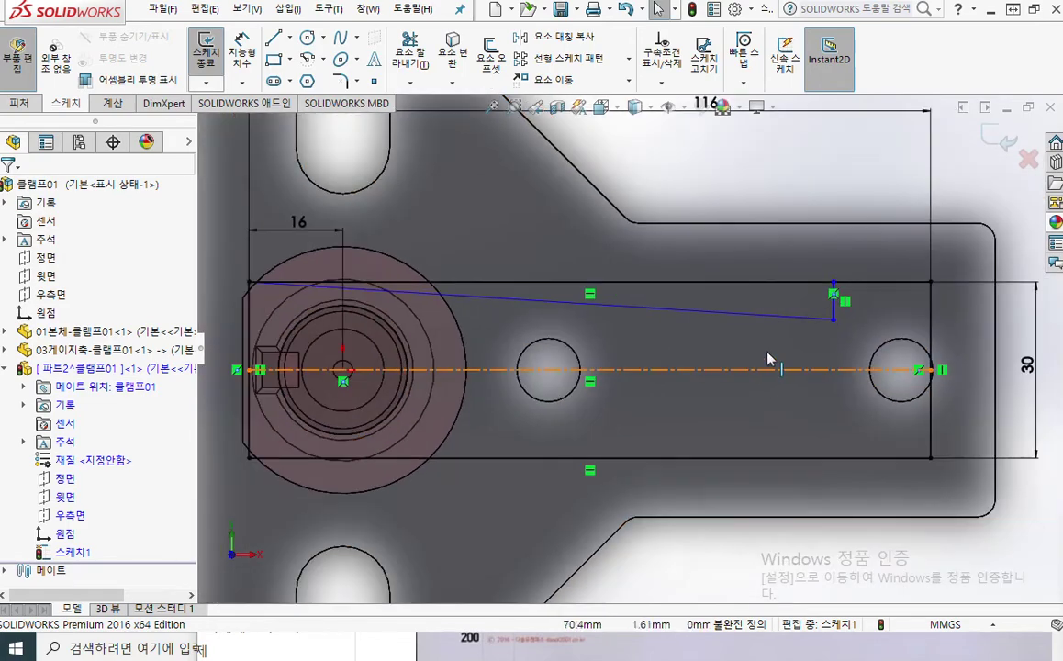
mouse_move(705, 343)
middle_mouse_down("ctrl")
mouse_move(738, 327)
mouse_move(771, 327)
mouse_move(768, 342)
middle_mouse_up("ctrl")
scroll(738, 327, "down", 1)
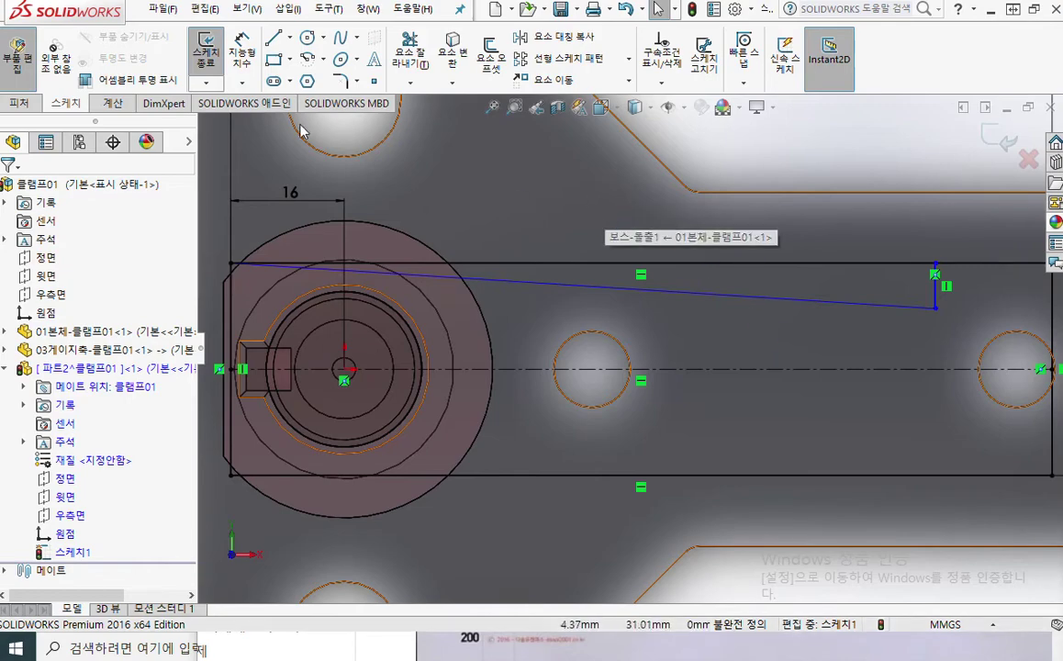
key("F2")
mouse_move(363, 102)
left_mouse_down()
mouse_move(313, 83)
mouse_move(353, 62)
mouse_move(342, 108)
mouse_move(393, 129)
left_mouse_up()
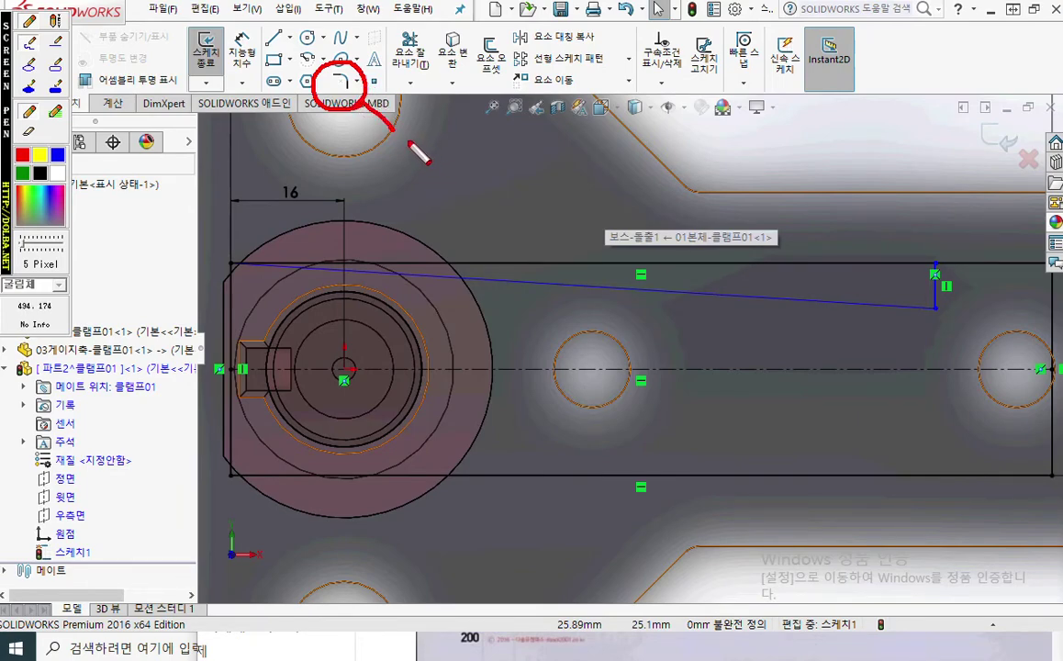
mouse_move(401, 114)
left_mouse_down()
mouse_move(402, 156)
mouse_move(411, 136)
mouse_move(436, 158)
left_mouse_up()
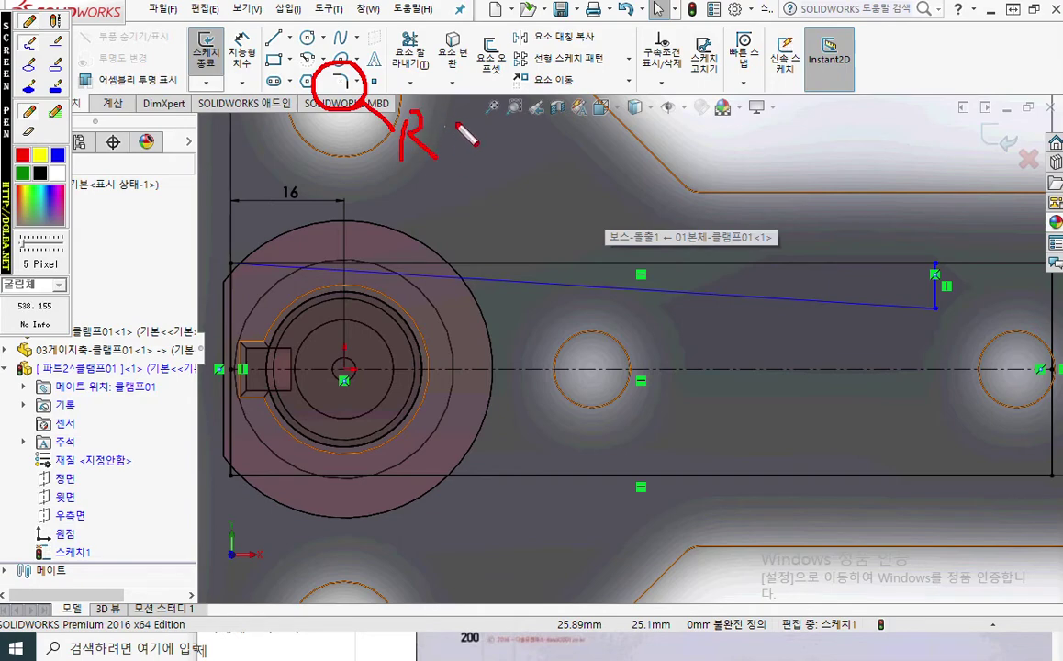
mouse_move(444, 108)
left_mouse_down()
mouse_move(465, 134)
mouse_move(466, 163)
left_mouse_up()
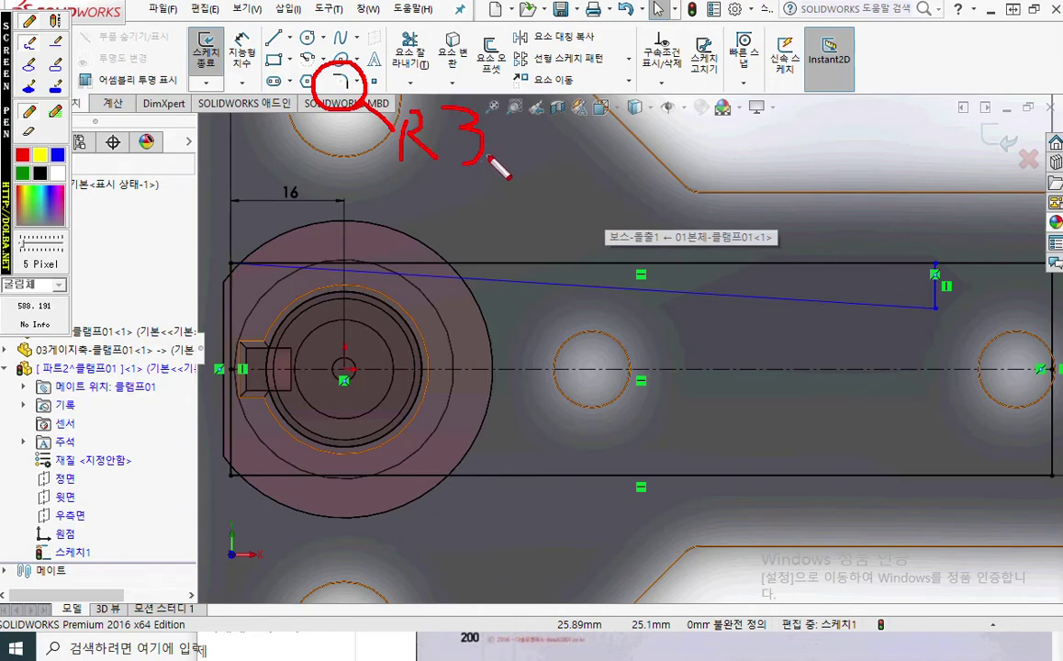
key("Escape")
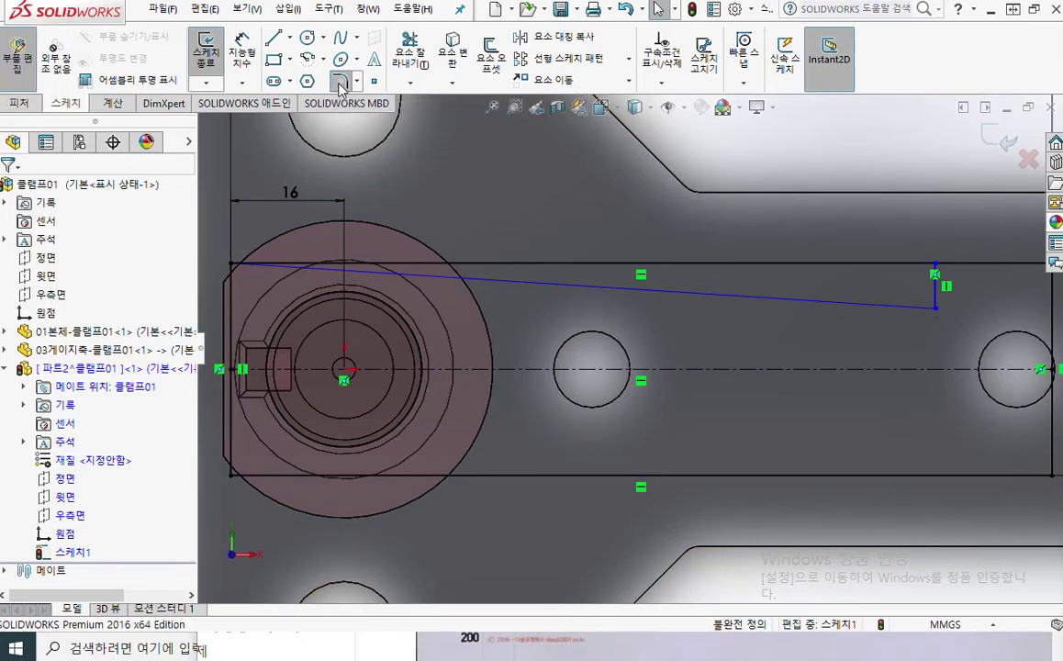
Try a 3 mm sketch fillet at the corner between the short vertical line and the slanted line, and undo it.
left_click(339, 84)
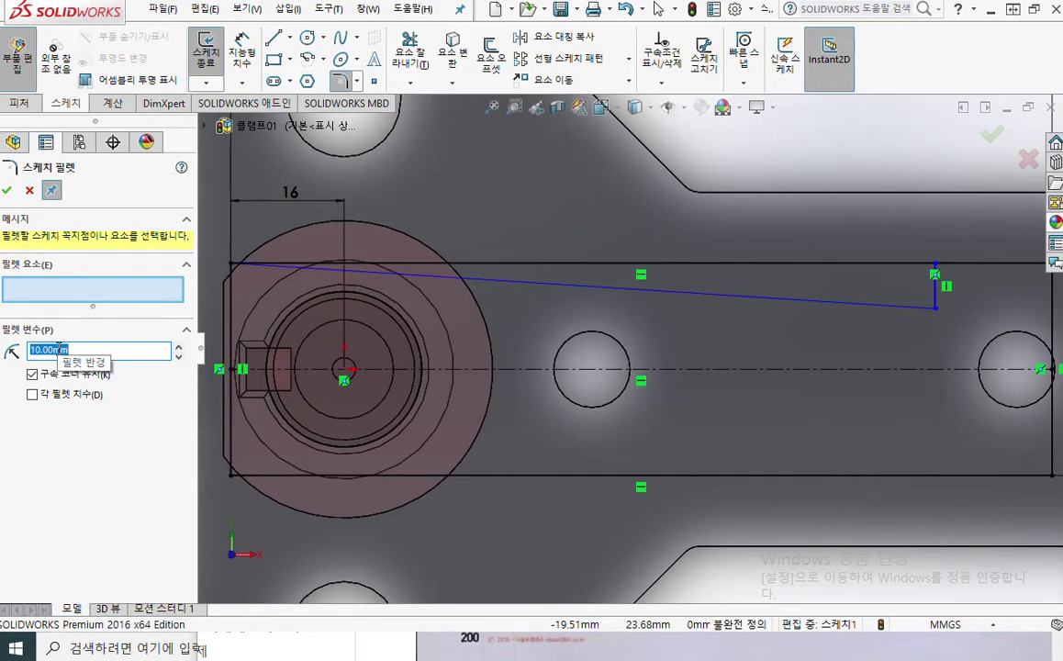
type("3")
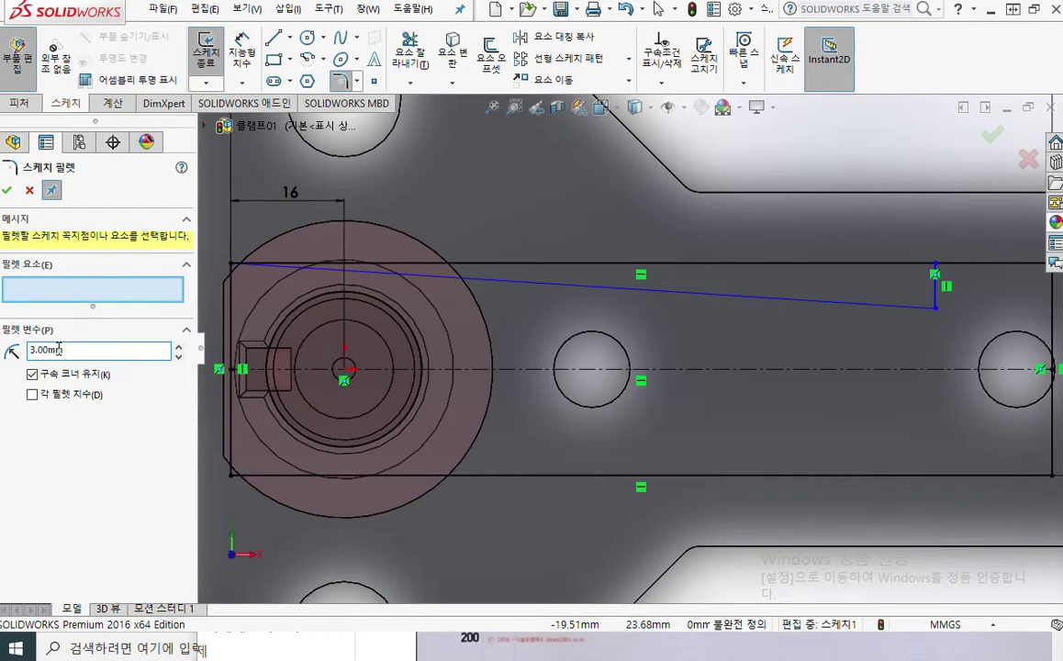
double_click(69, 349)
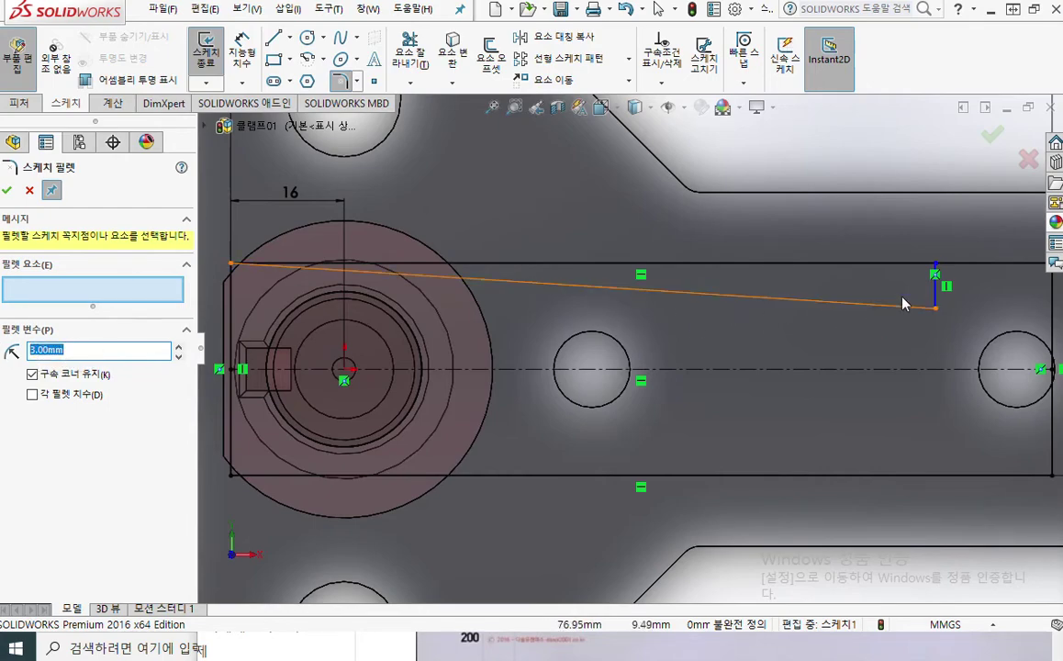
left_click(929, 300)
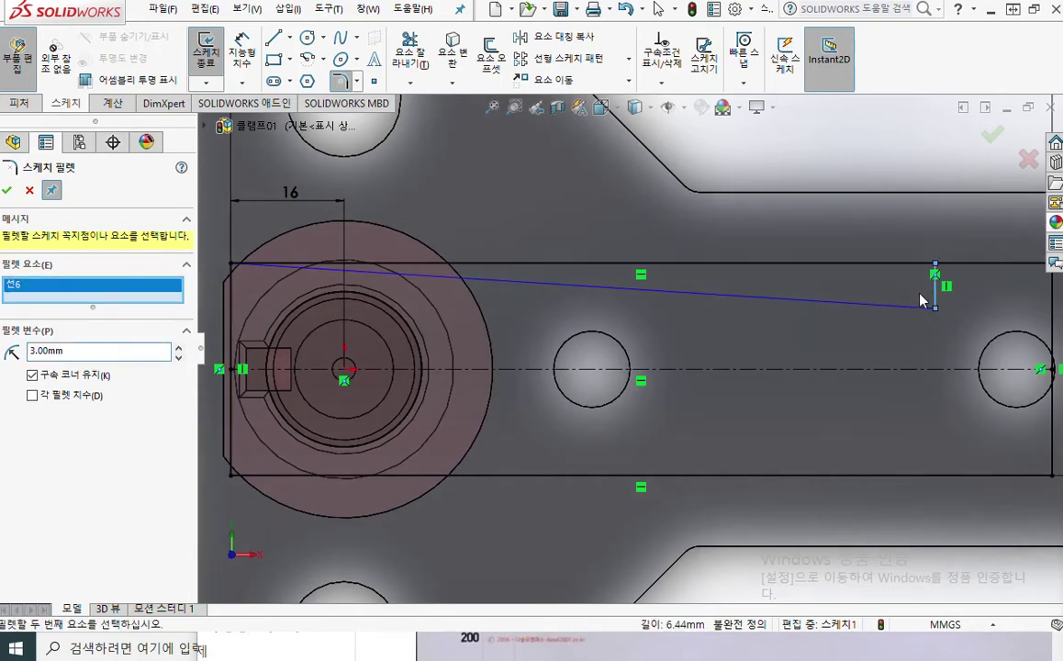
right_click(873, 312)
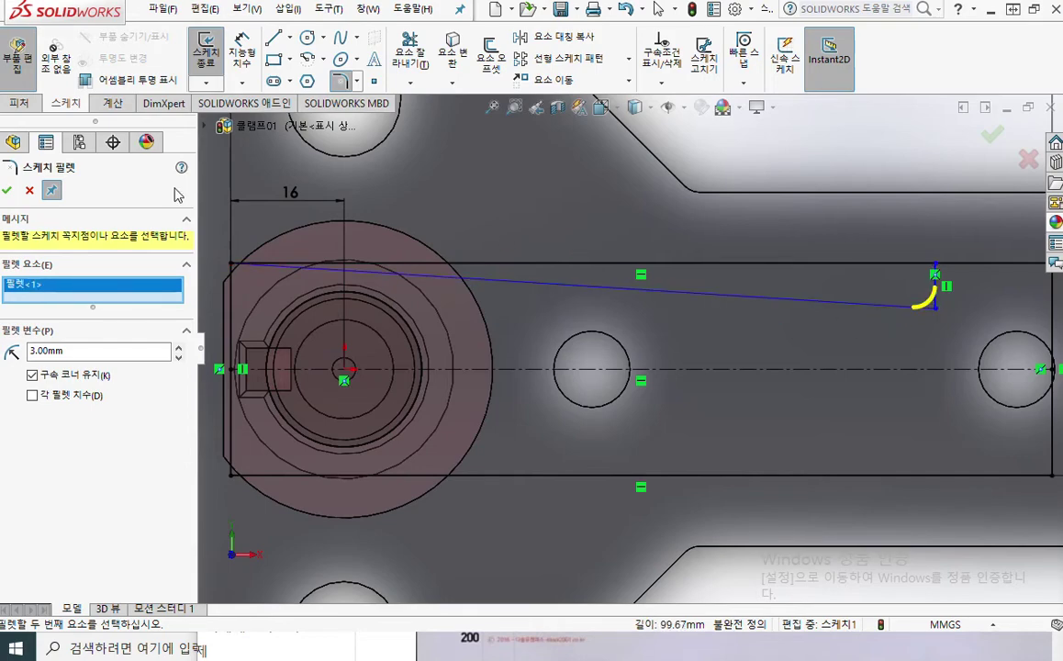
left_click(6, 190)
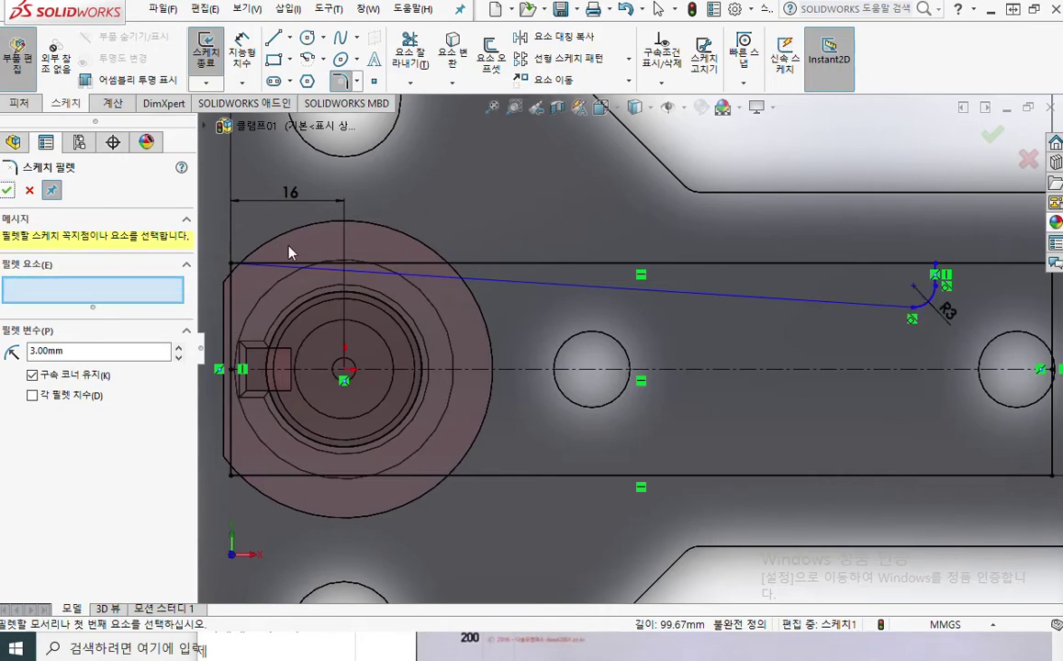
left_click(7, 190)
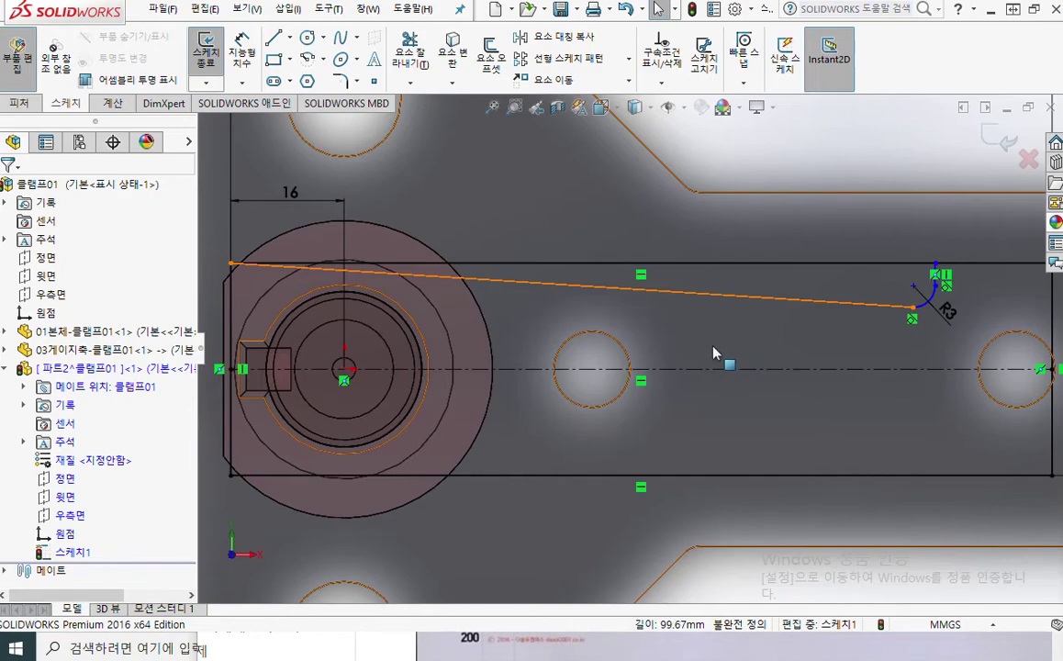
key("ctrl+z")
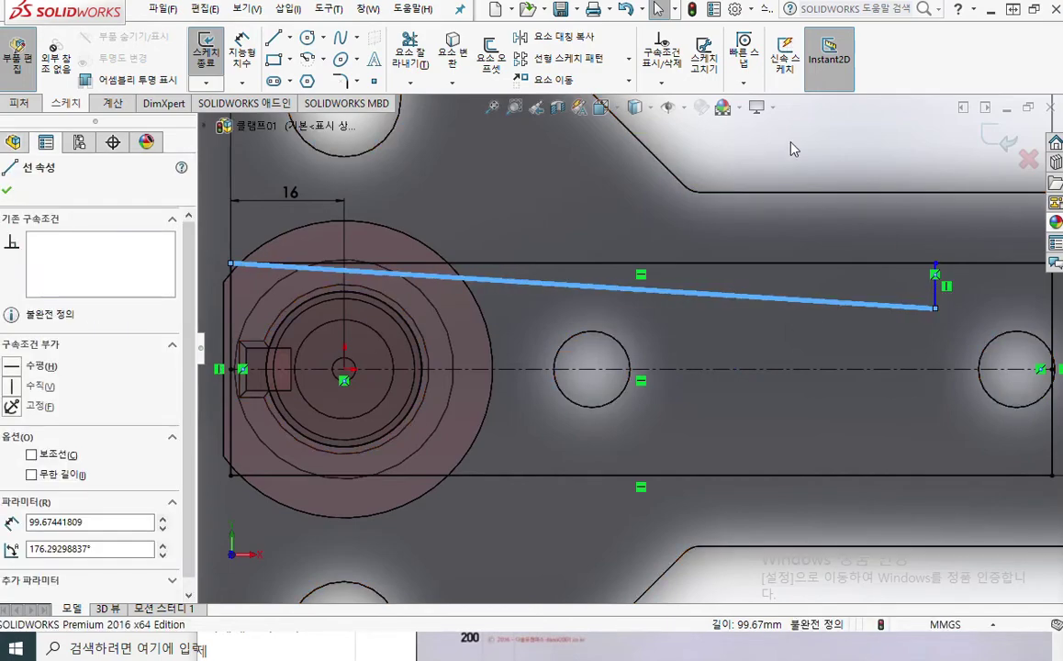
left_click(790, 142)
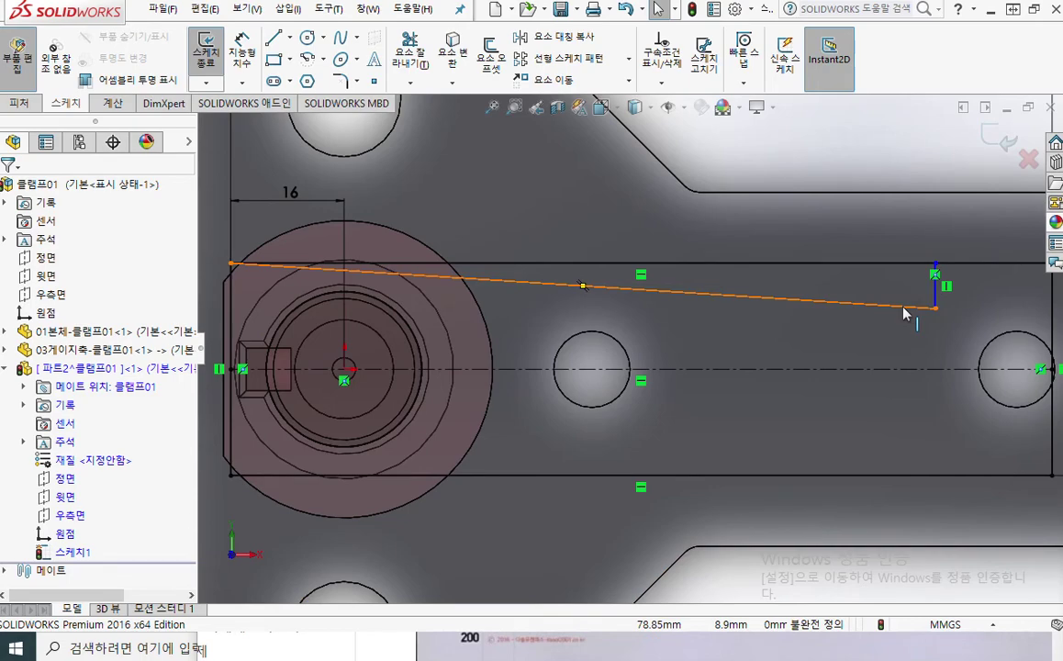
Mark in red the 12 offset from the centerline and the 16 offset from the rectangle's right edge, and clear the marks.
middle_click_drag(942, 342, 788, 351, "ctrl")
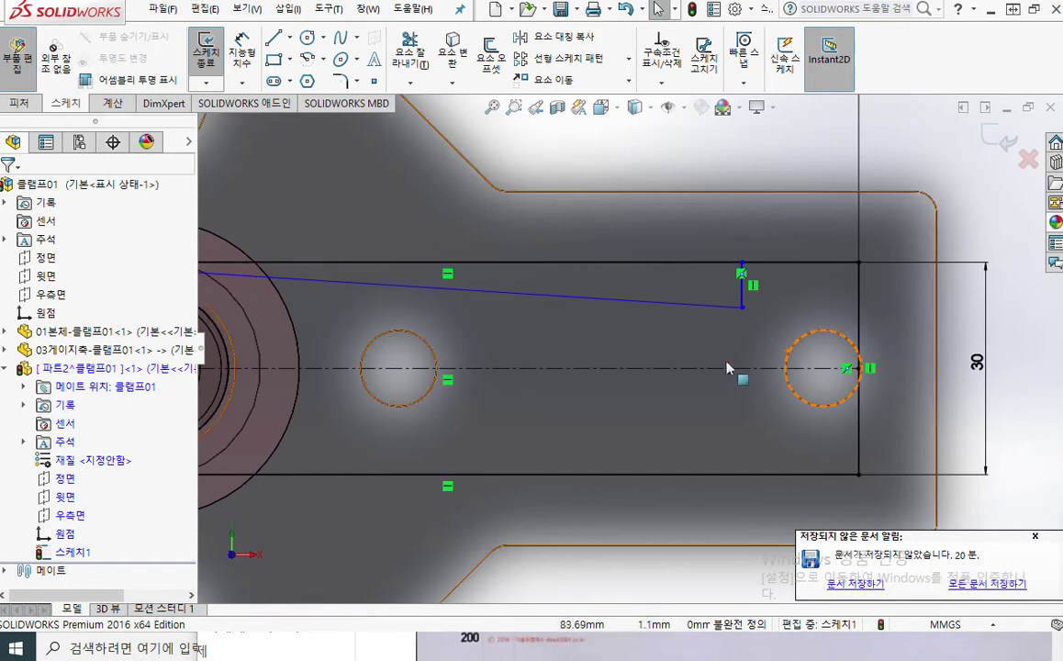
key("F12")
left_click_drag(657, 371, 926, 362)
mouse_move(742, 356)
left_mouse_down()
mouse_move(741, 310)
mouse_move(729, 327)
mouse_move(753, 326)
mouse_move(763, 349)
mouse_move(802, 341)
left_mouse_up()
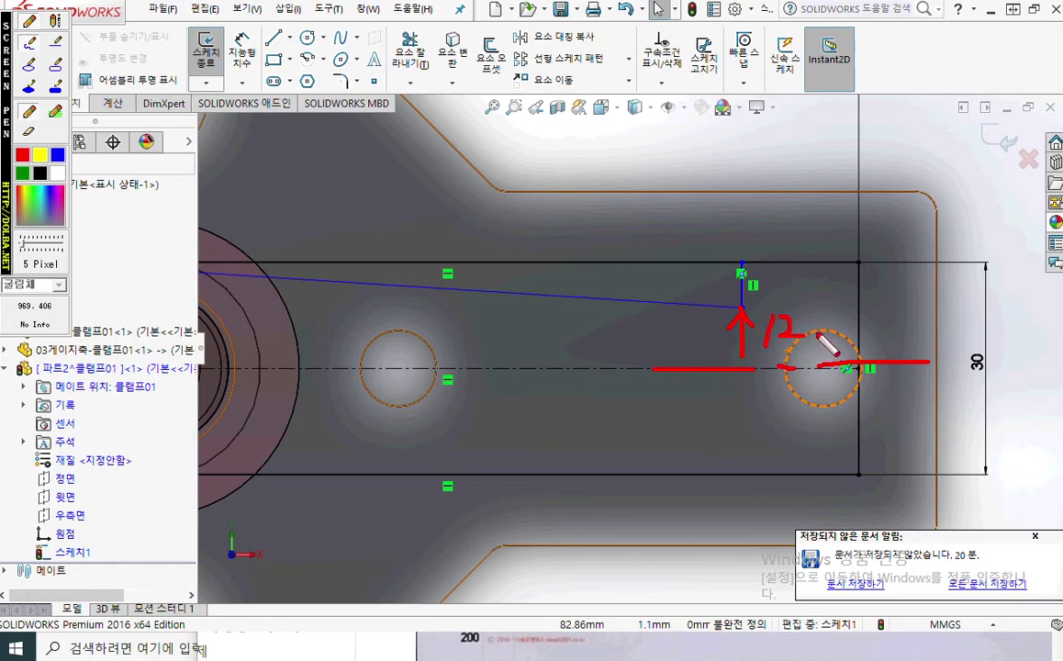
mouse_move(741, 235)
left_mouse_down()
mouse_move(772, 236)
mouse_move(754, 230)
mouse_move(802, 210)
left_mouse_up()
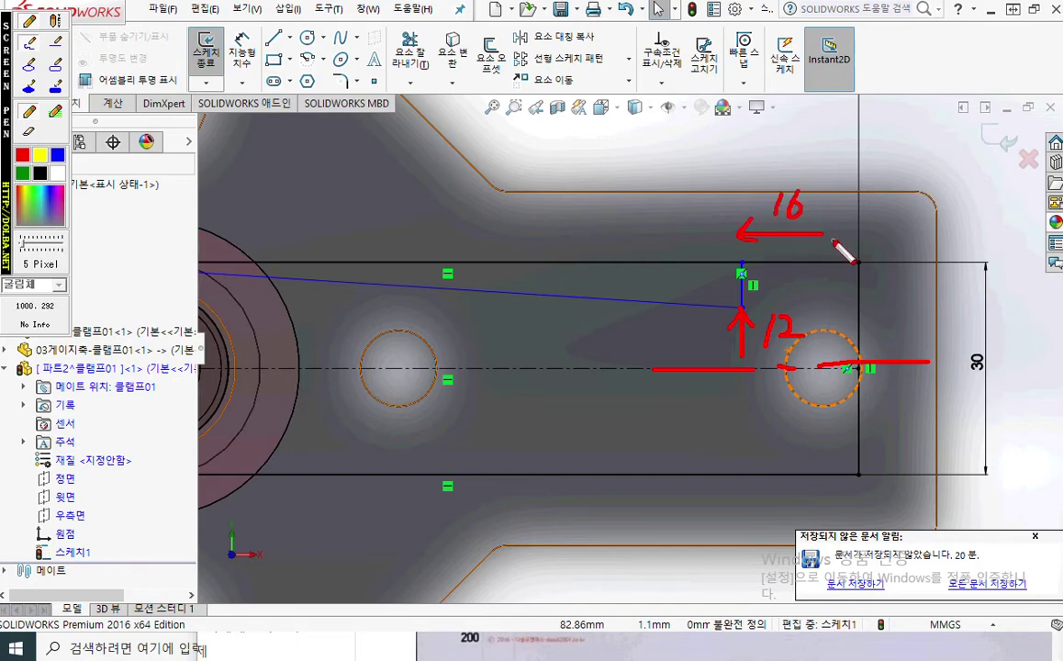
key("Escape")
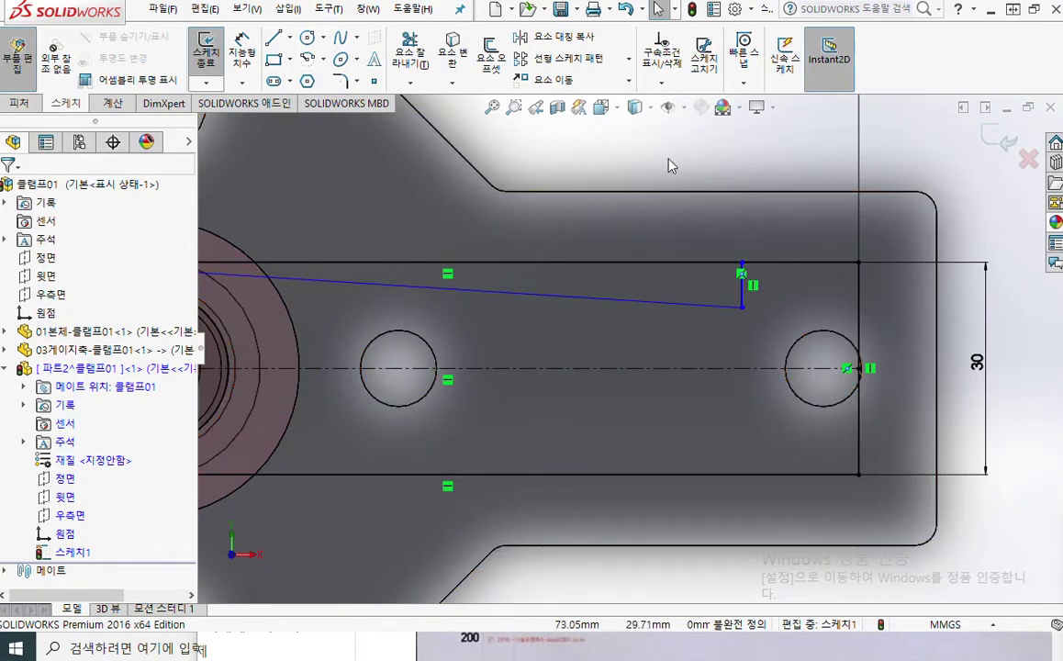
Dimension the height from the centerline to the lower end of the short vertical line as 12 mm.
right_click(669, 157)
left_click(803, 138)
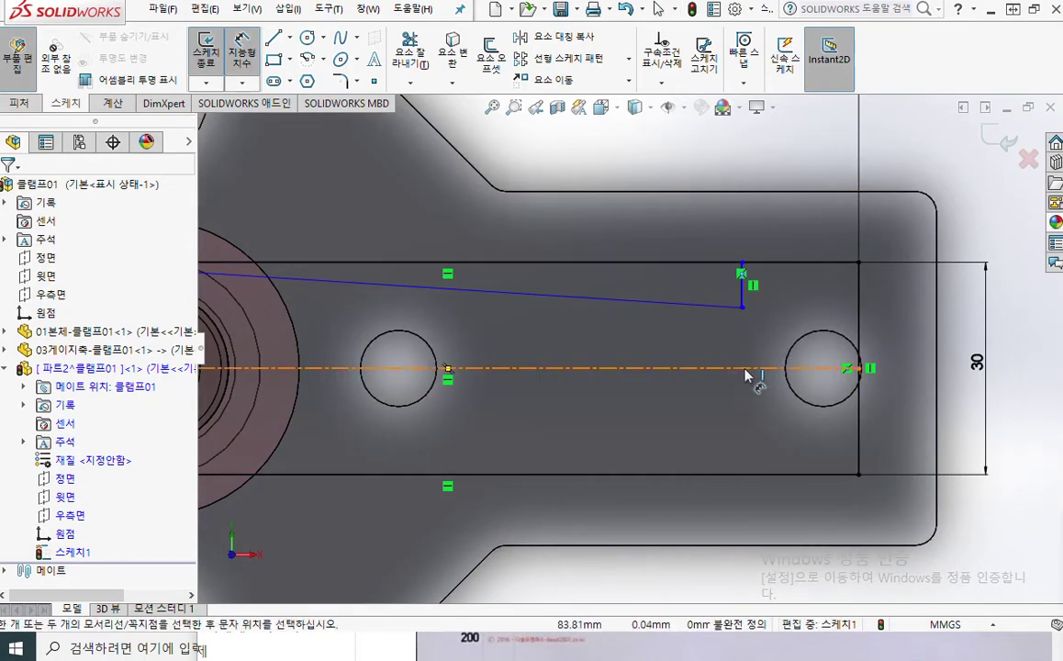
left_click_drag(745, 374, 745, 314)
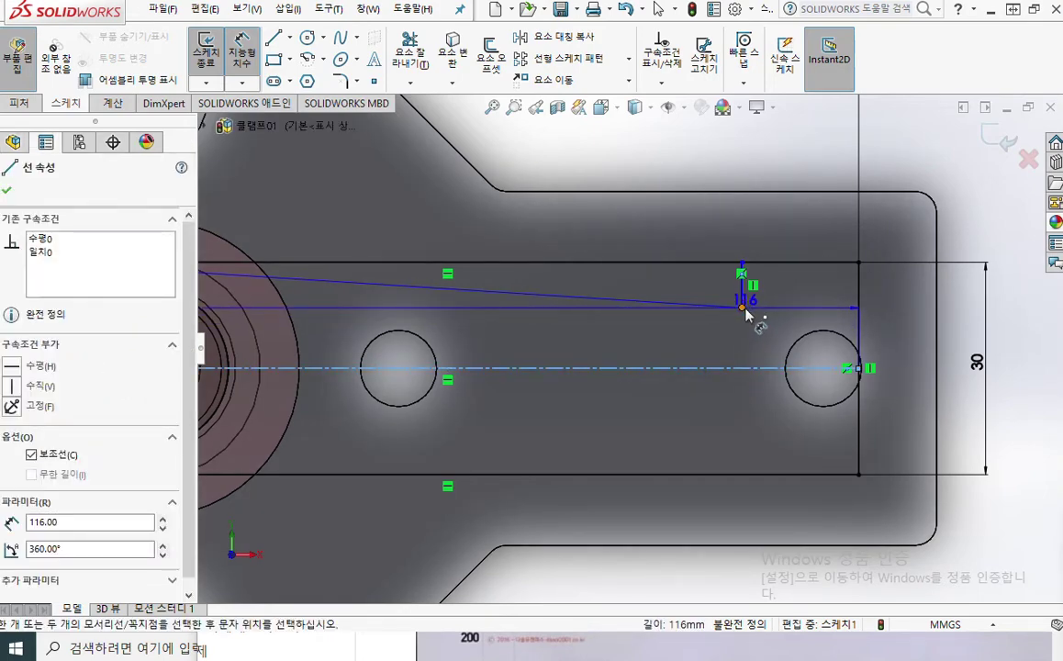
left_click(741, 307)
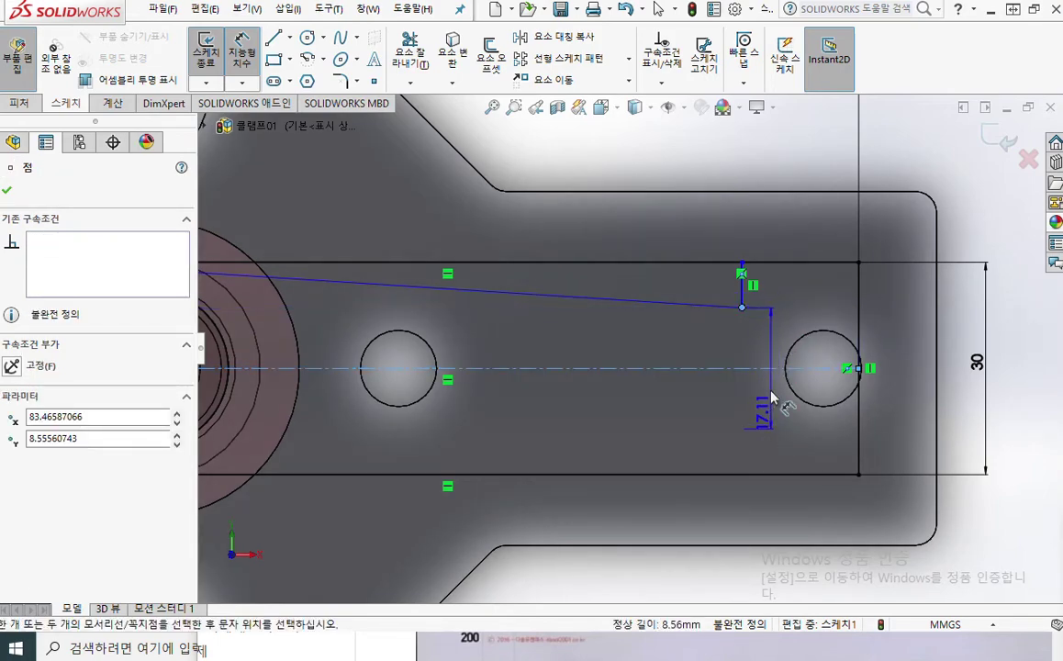
left_click(775, 342)
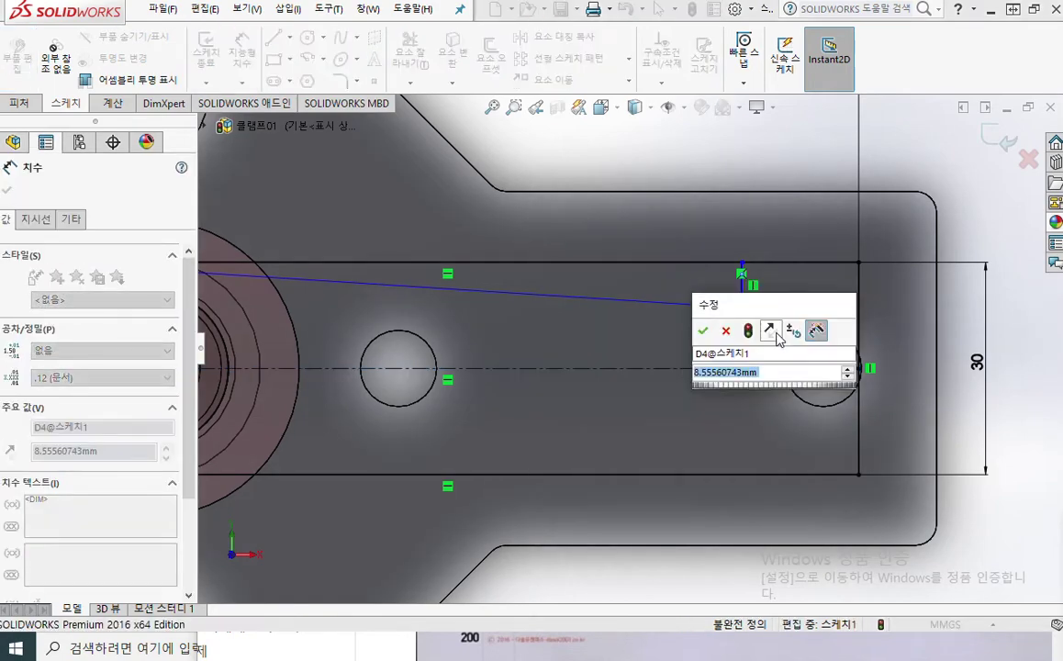
type("12")
key("Return")
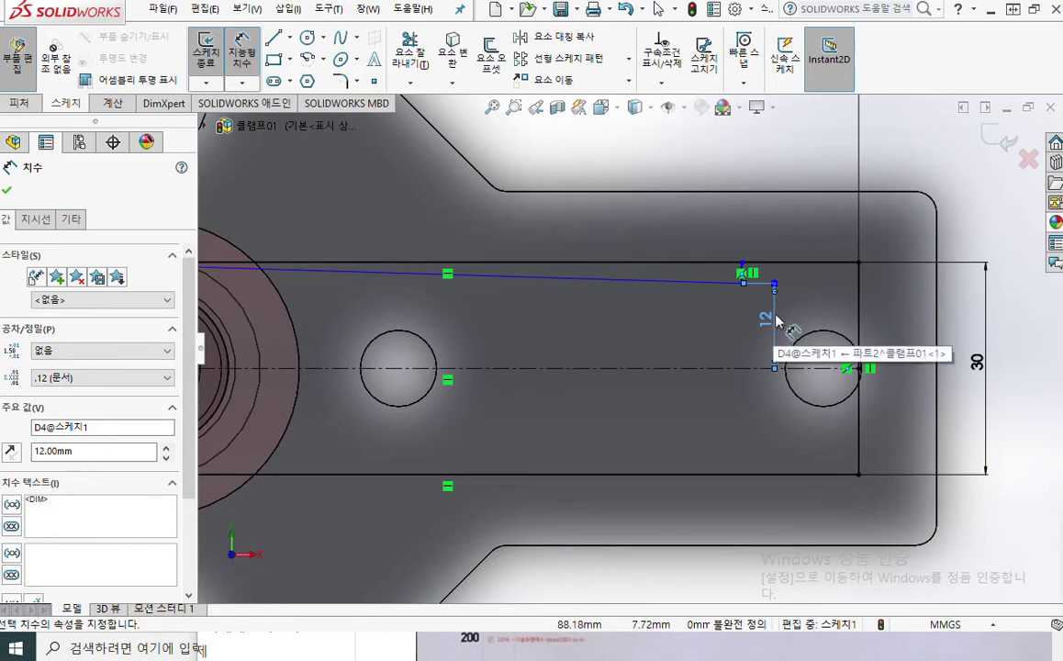
Dimension the distance from the rectangle's right edge to the short vertical line as 16 mm, and exit the dimension tool.
scroll(779, 312, "down", 3)
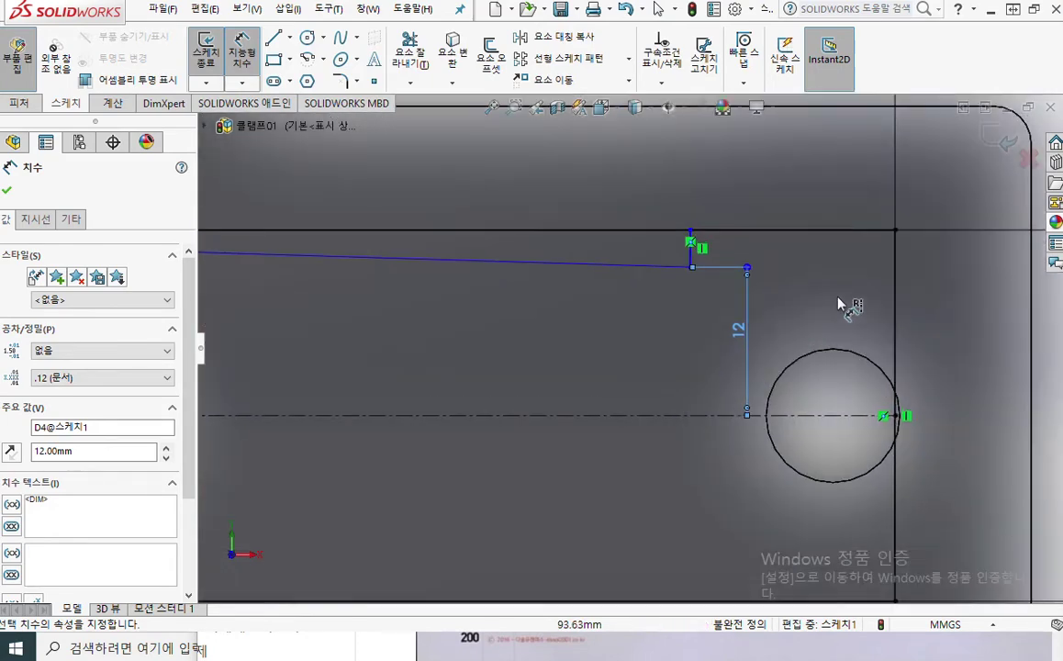
left_click(895, 266)
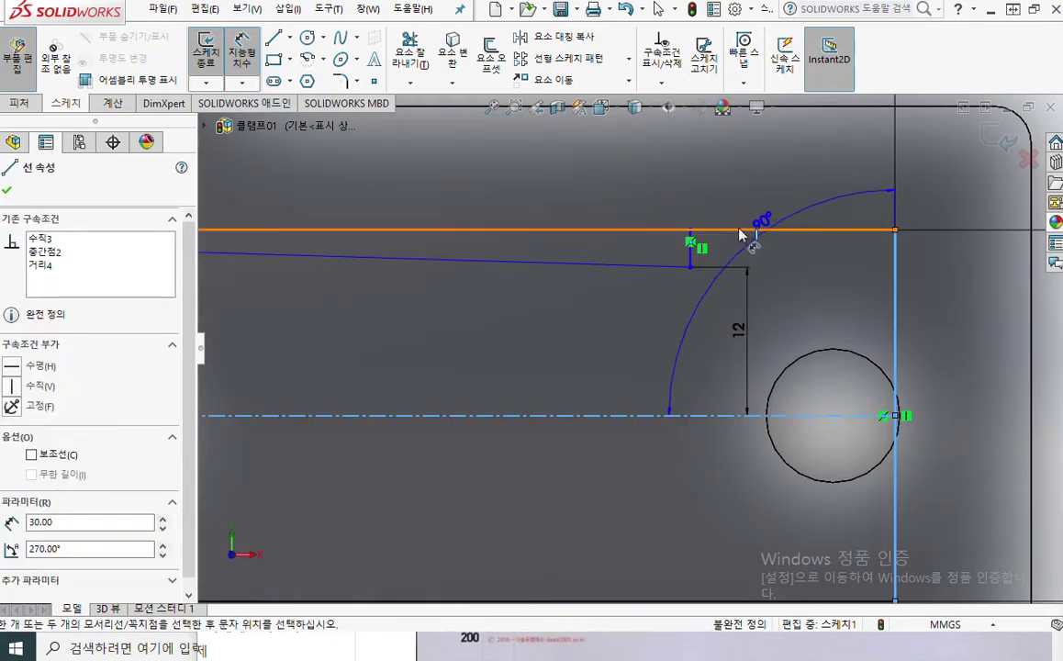
left_click(690, 258)
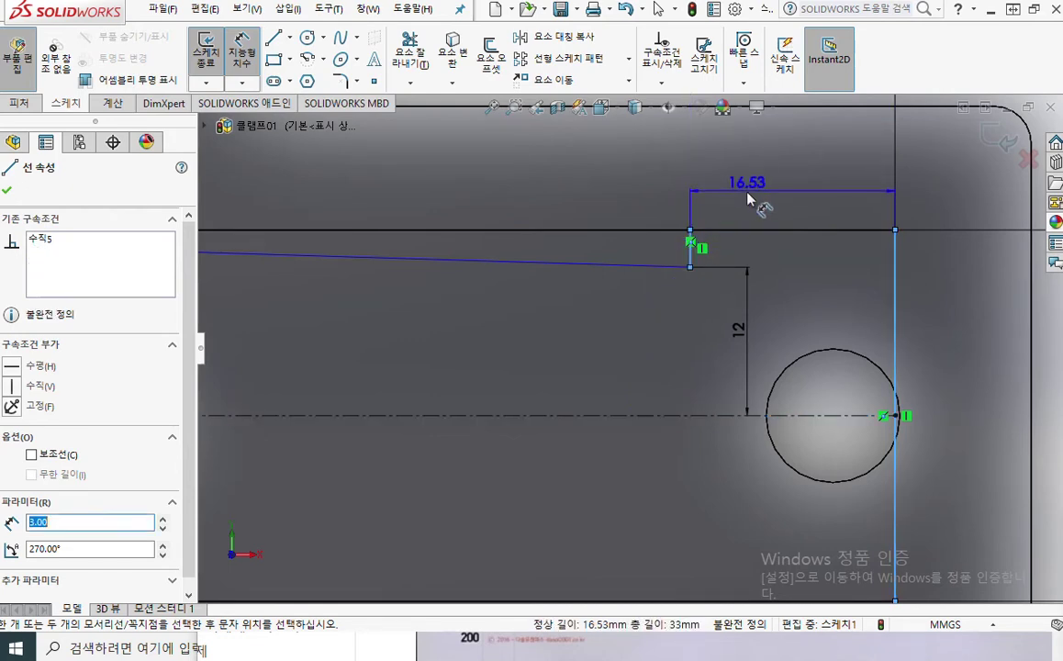
left_click(794, 187)
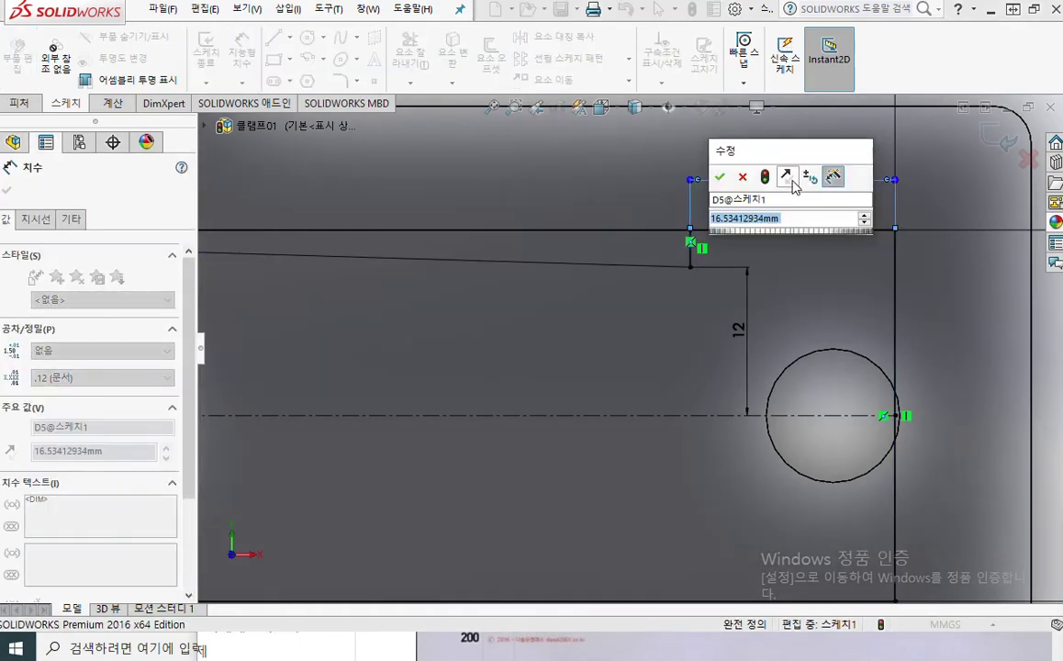
type("16.00mm")
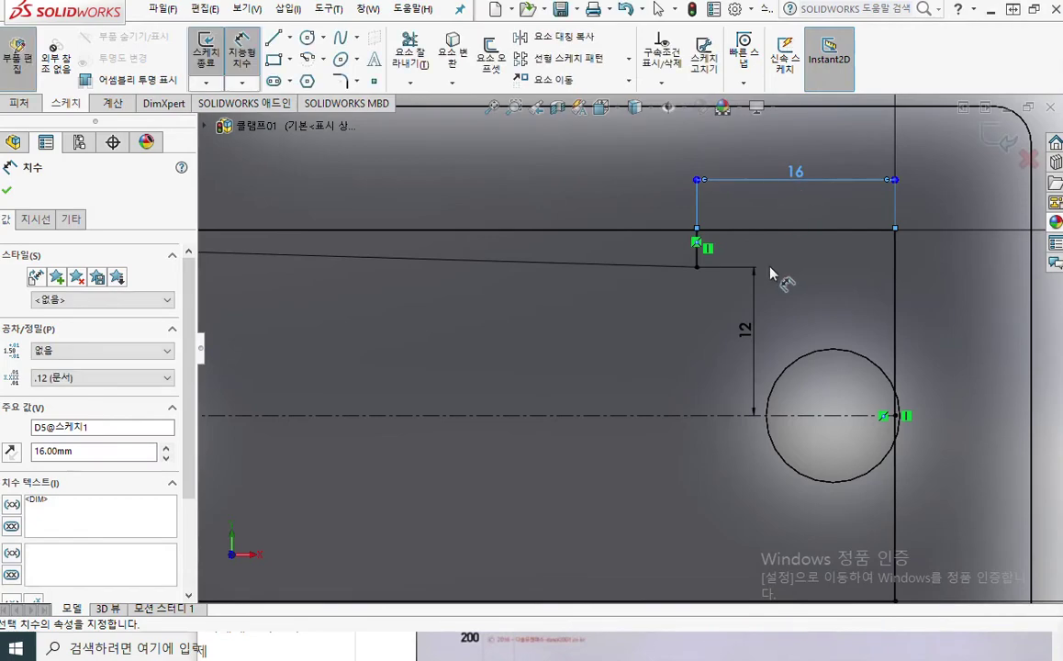
middle_click_drag(711, 275, 687, 349, "ctrl")
key("Escape")
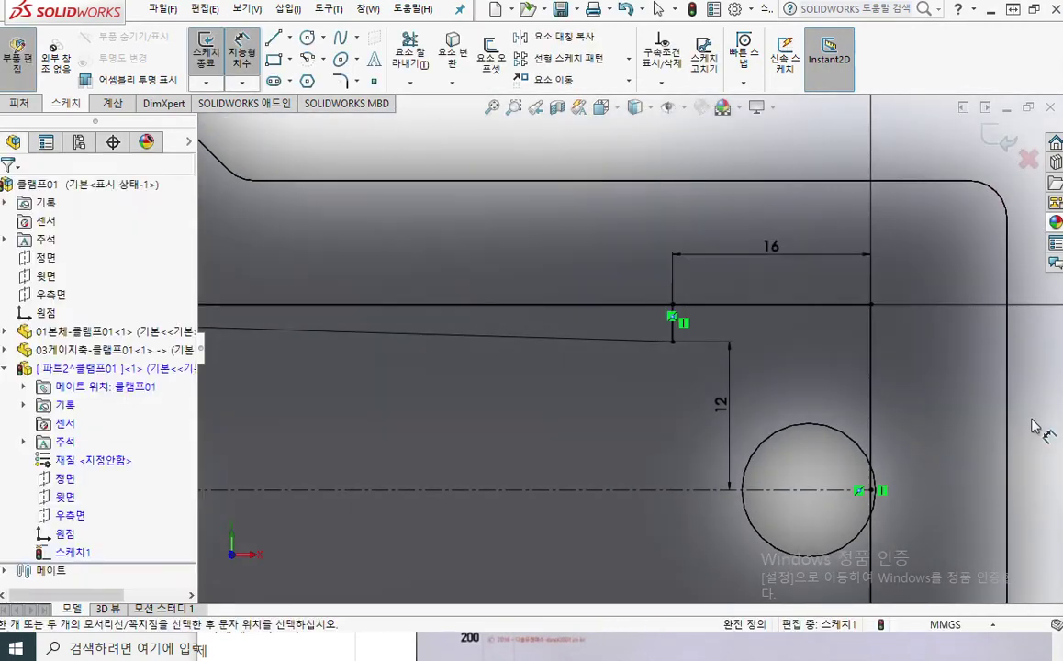
right_click(1035, 434)
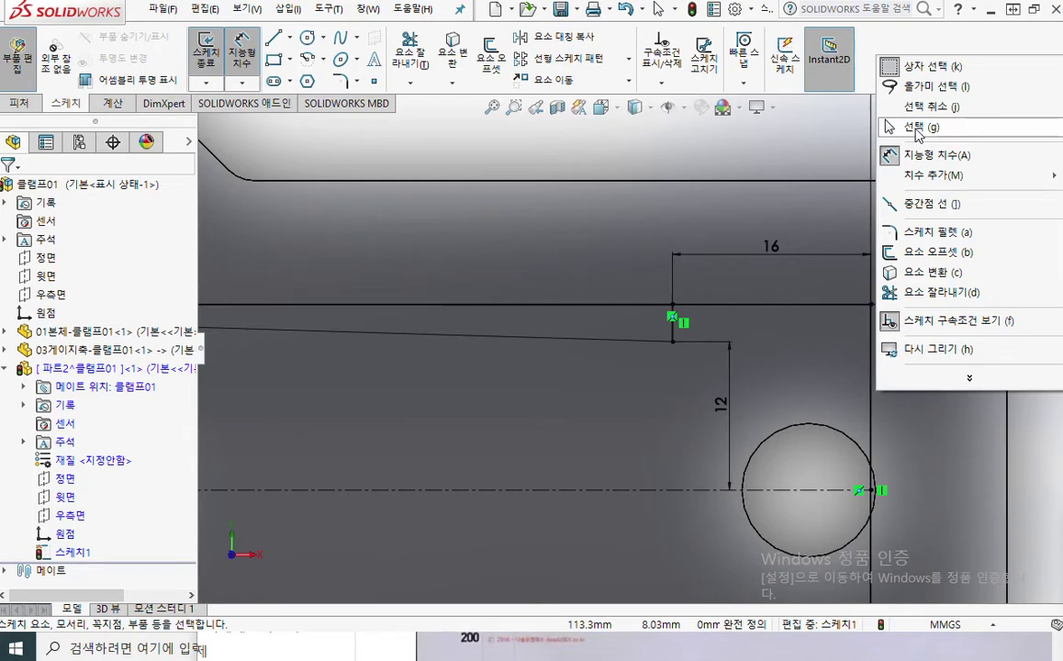
left_click(915, 127)
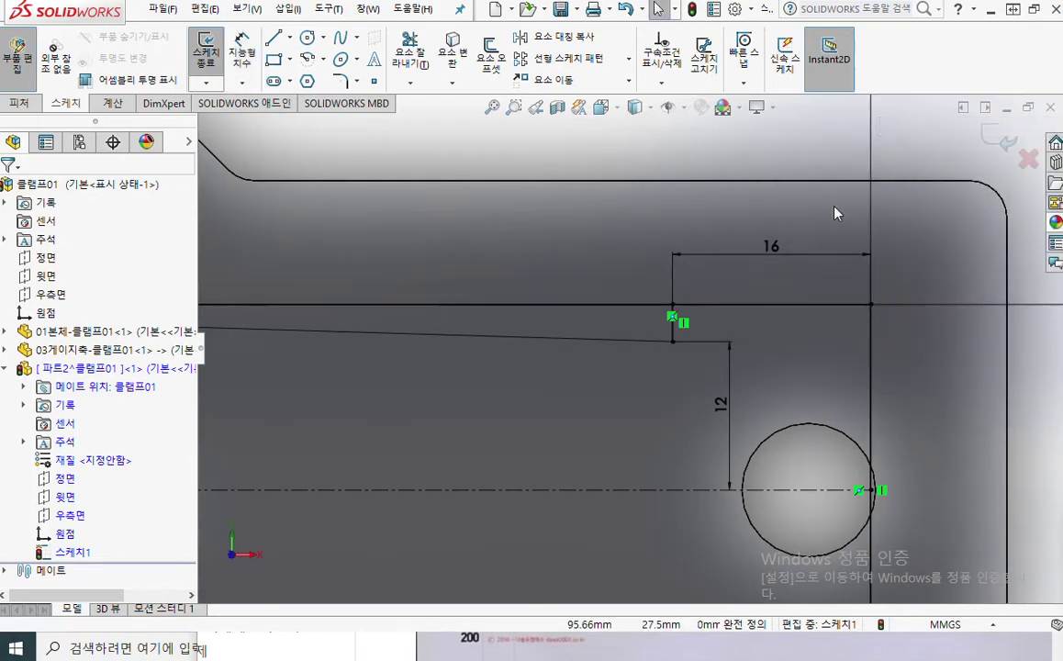
Try a 3 mm sketch fillet between the short vertical line and the slanted line.
right_click(753, 186)
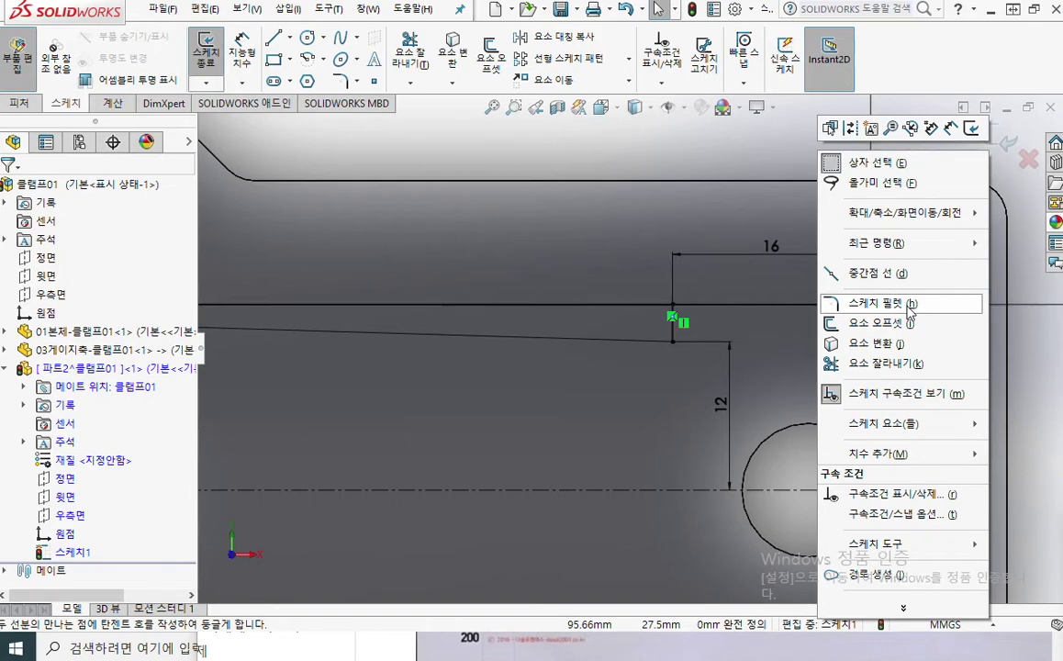
left_click(690, 159)
right_click(688, 158)
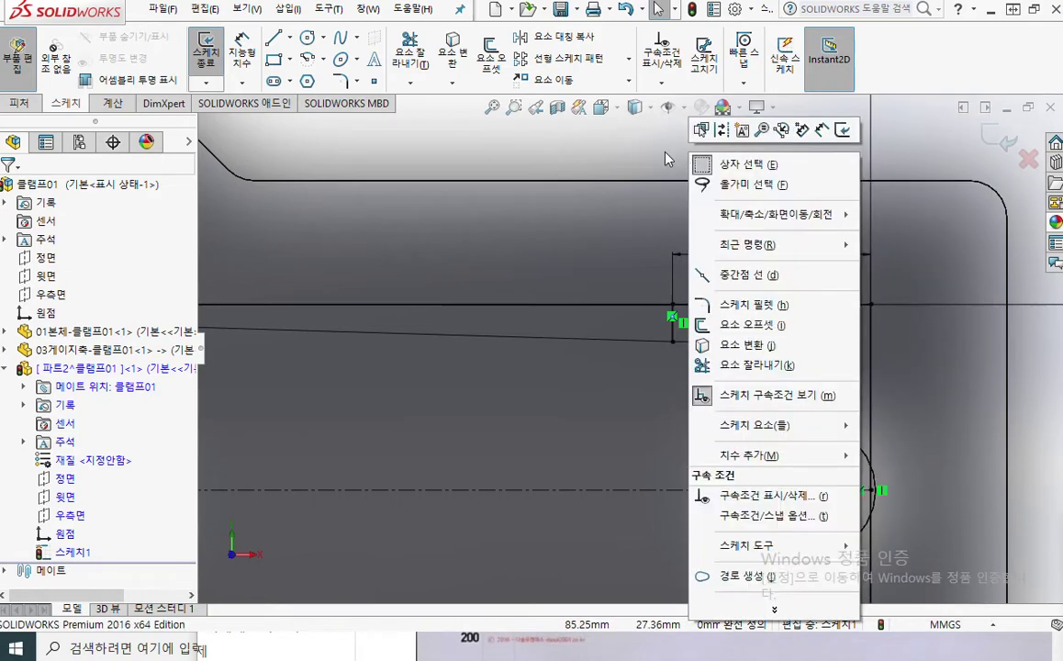
left_click(631, 162)
right_click(623, 160)
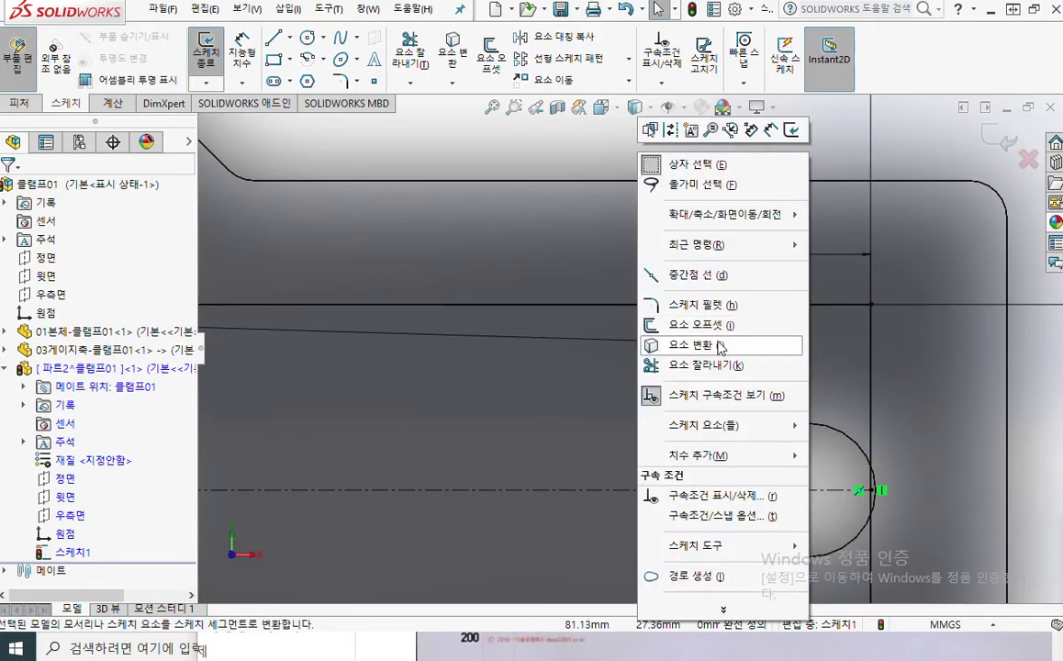
left_click(728, 310)
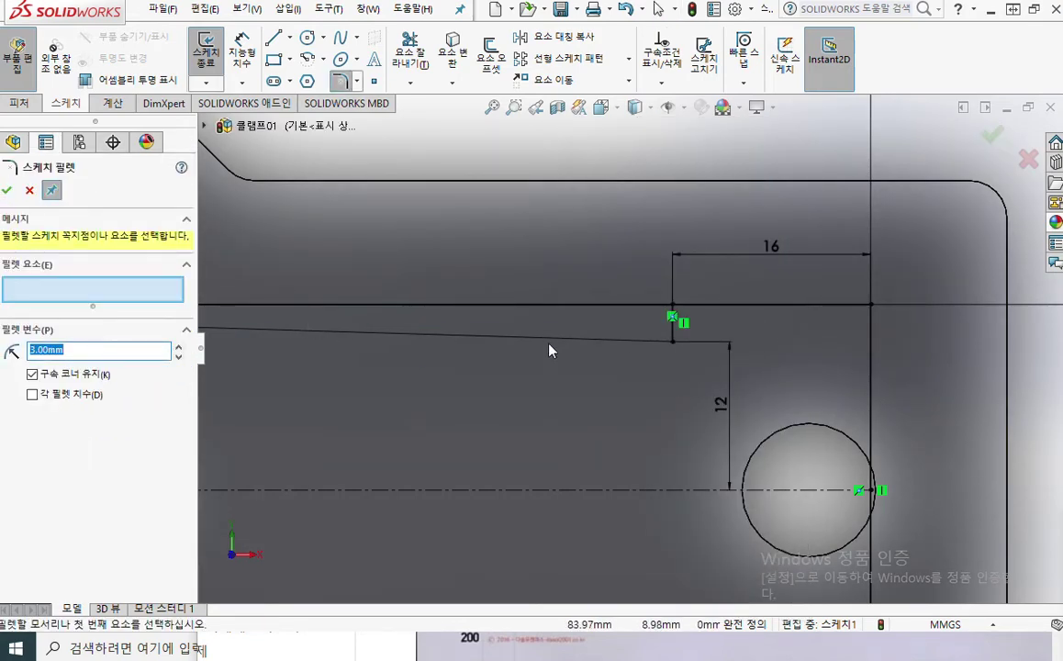
left_click(673, 326)
left_click(605, 343)
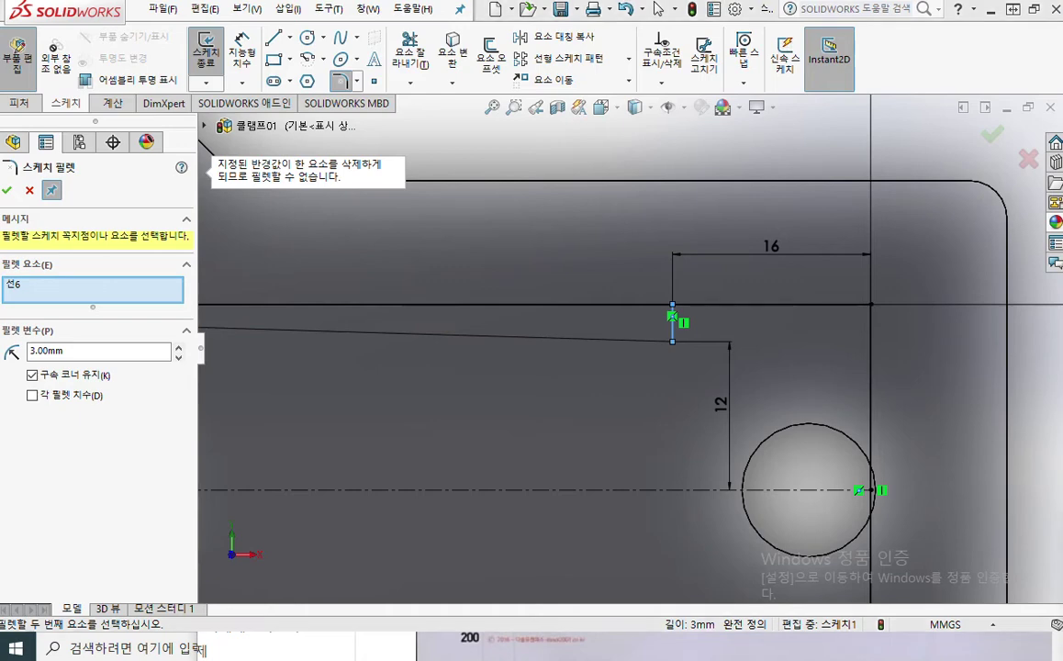
Underline the fillet message in red, trace the corner's two lines with a rounding arc, and clear the marks.
key("F12")
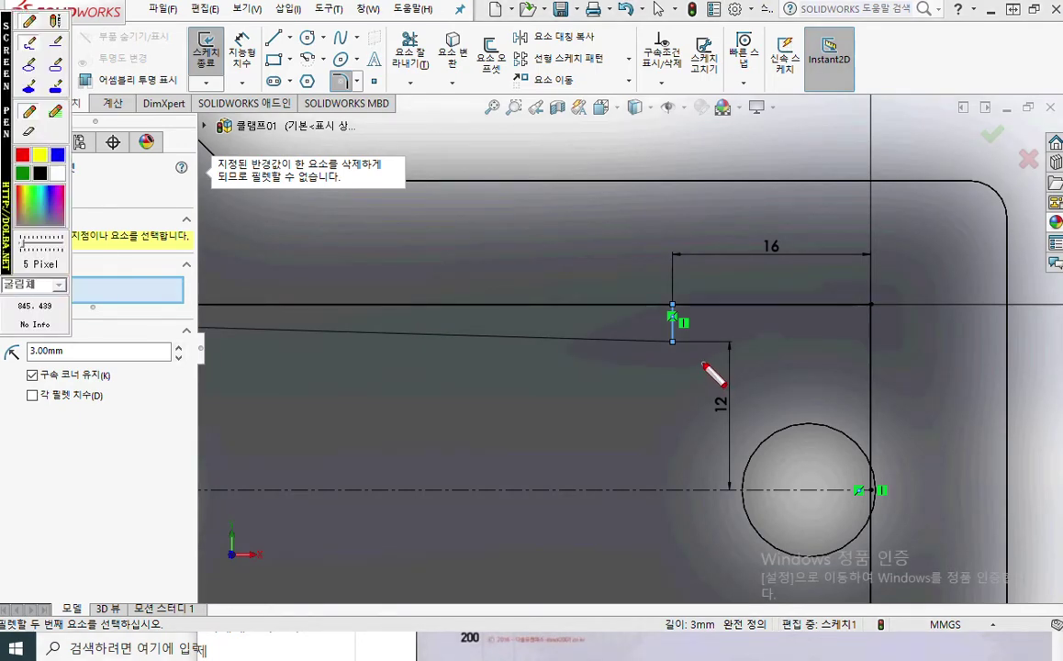
left_click_drag(99, 254, 222, 253)
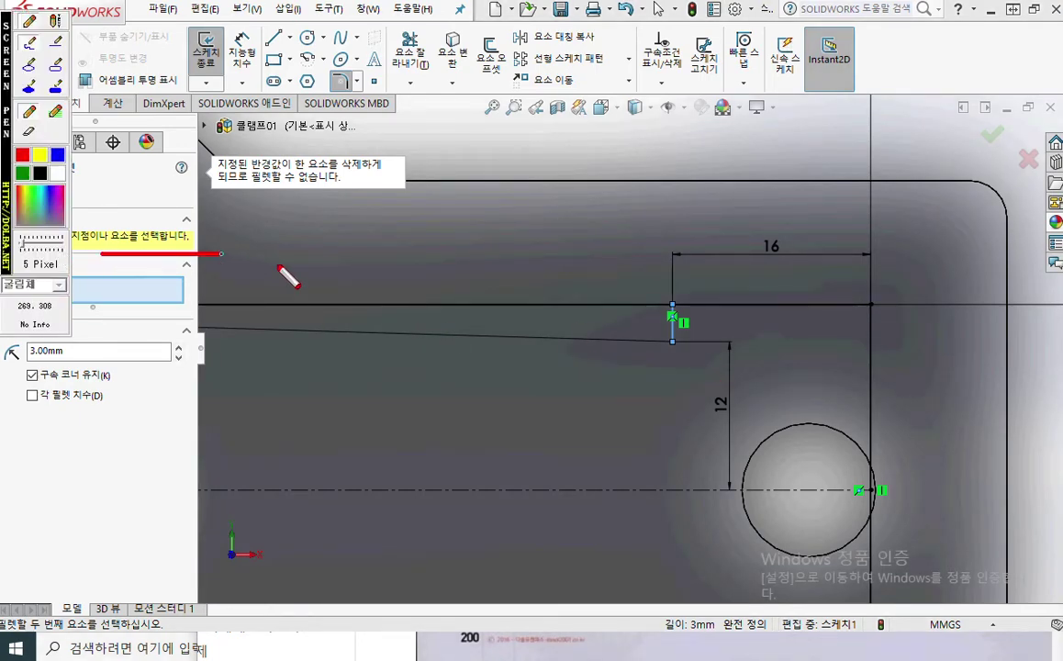
left_click_drag(674, 304, 678, 343)
mouse_move(523, 339)
left_mouse_down()
mouse_move(665, 342)
mouse_move(671, 323)
mouse_move(626, 334)
left_mouse_up()
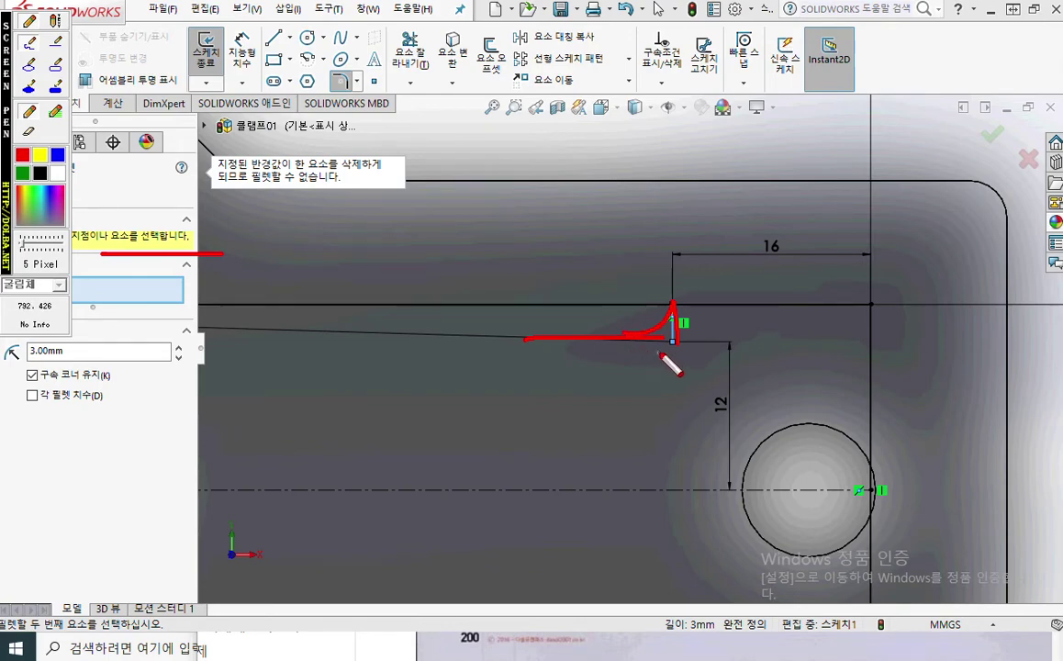
key("Escape")
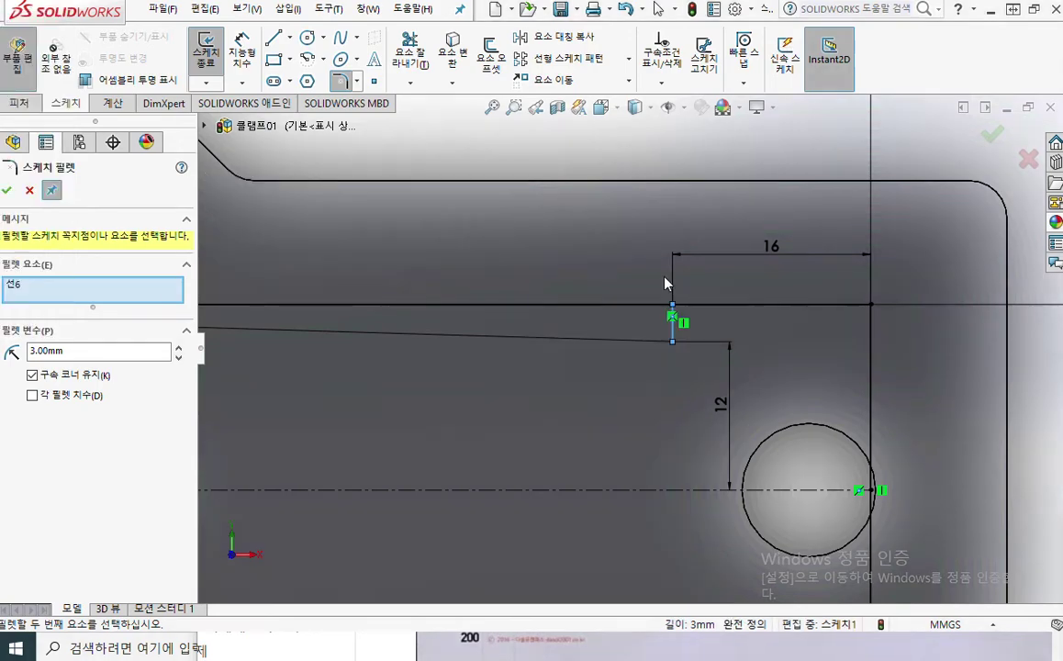
Illustrate in red a corner with two sides of 3, a rounding arc and an extended vertical side, clear it, and cancel the sketch fillet.
key("ctrl+F12")
mouse_move(573, 173)
left_mouse_down()
mouse_move(574, 247)
mouse_move(474, 248)
left_mouse_up()
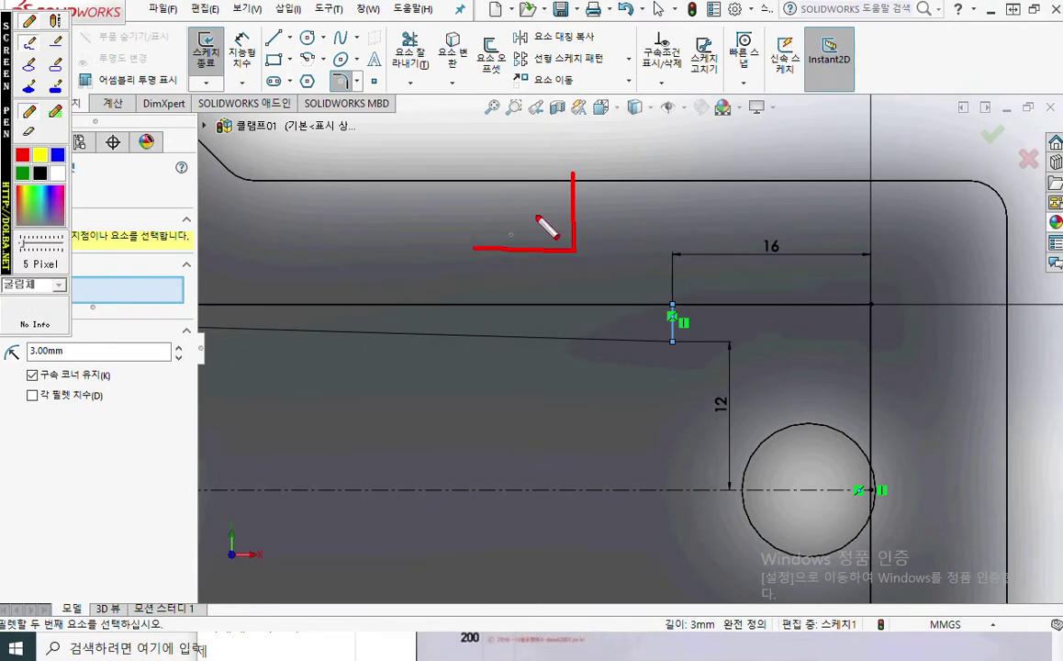
left_click_drag(587, 195, 587, 222)
mouse_move(516, 260)
left_mouse_down()
mouse_move(542, 271)
mouse_move(516, 289)
left_mouse_up()
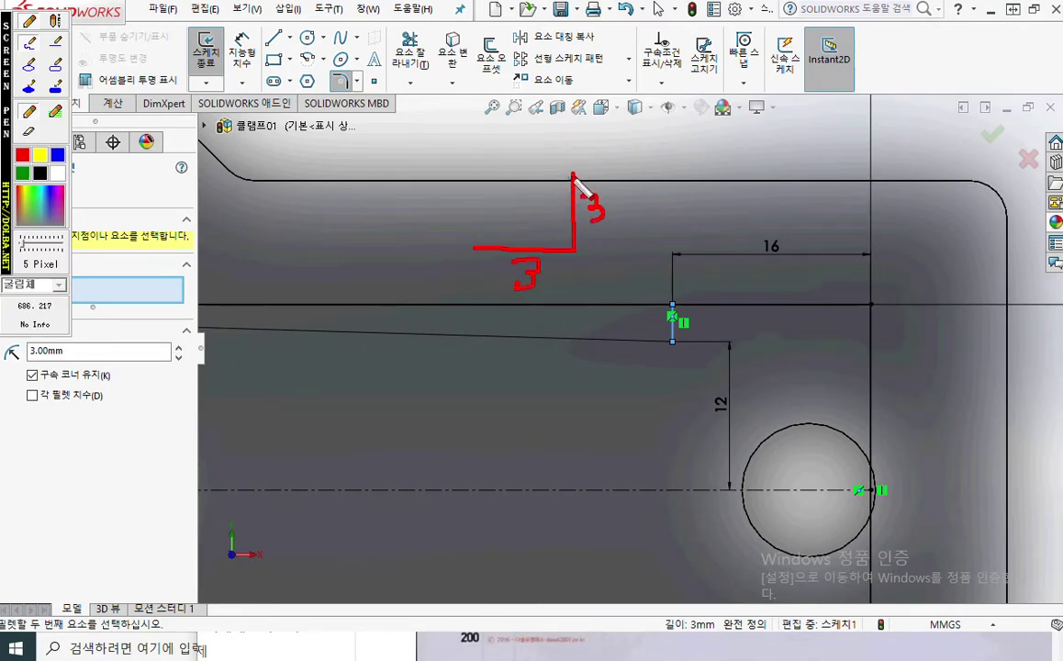
mouse_move(573, 175)
left_mouse_down()
mouse_move(552, 223)
mouse_move(486, 245)
left_mouse_up()
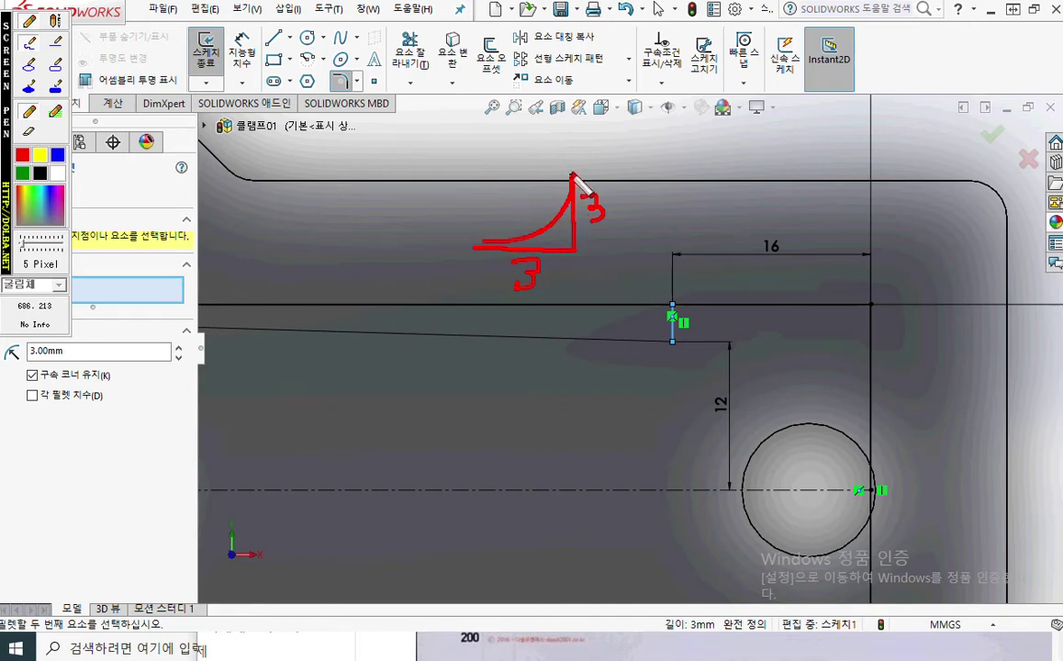
left_click_drag(572, 174, 573, 131)
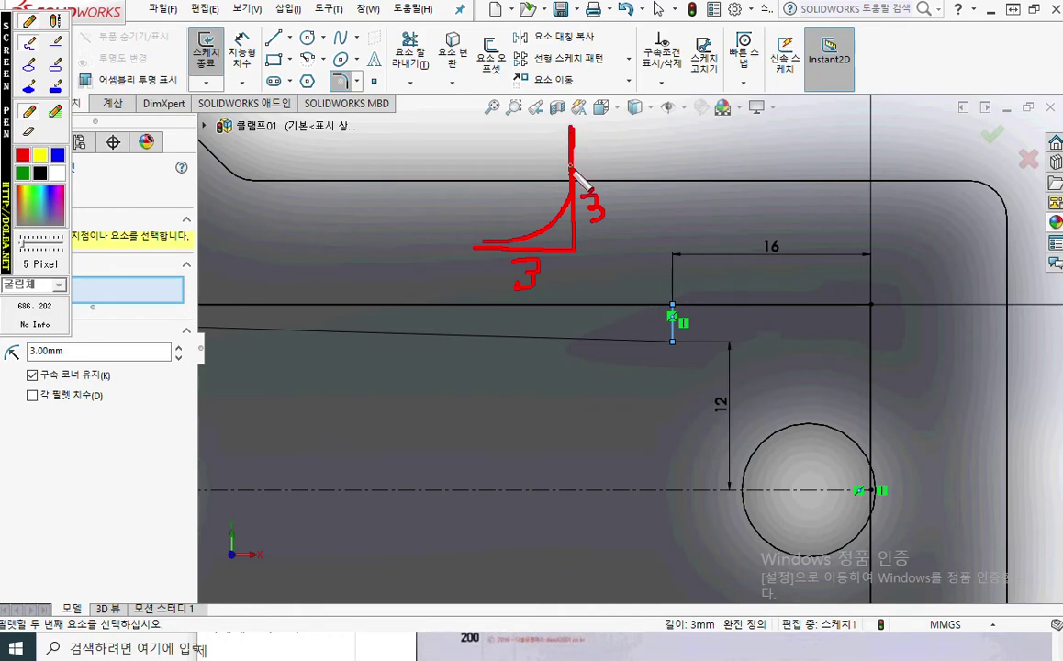
mouse_move(571, 171)
left_mouse_down()
mouse_move(573, 130)
mouse_move(575, 230)
mouse_move(574, 131)
left_mouse_up()
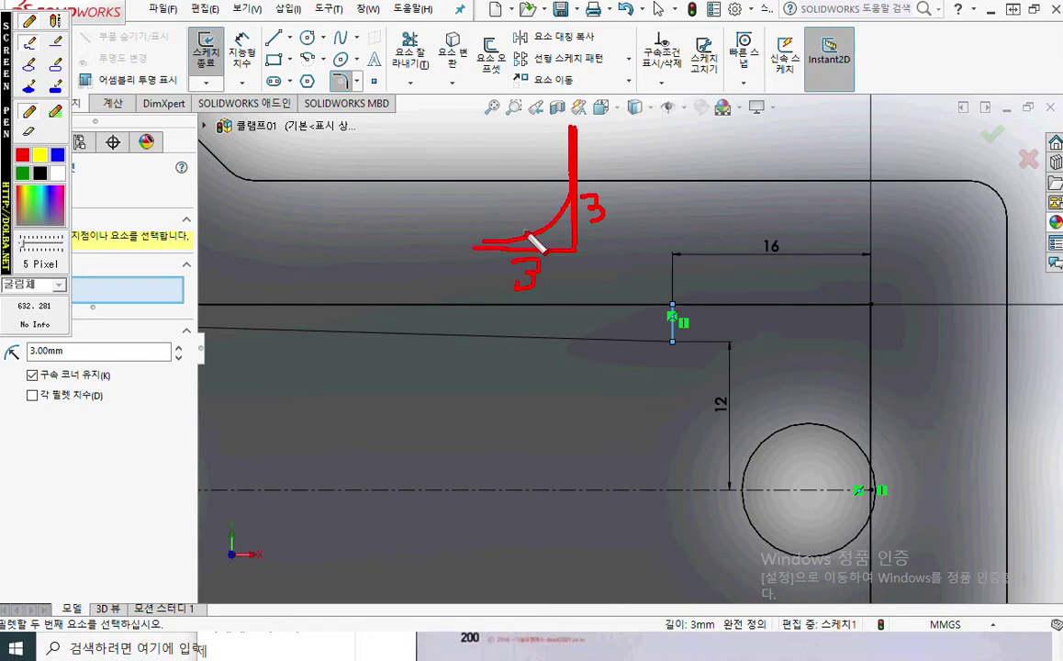
key("Escape")
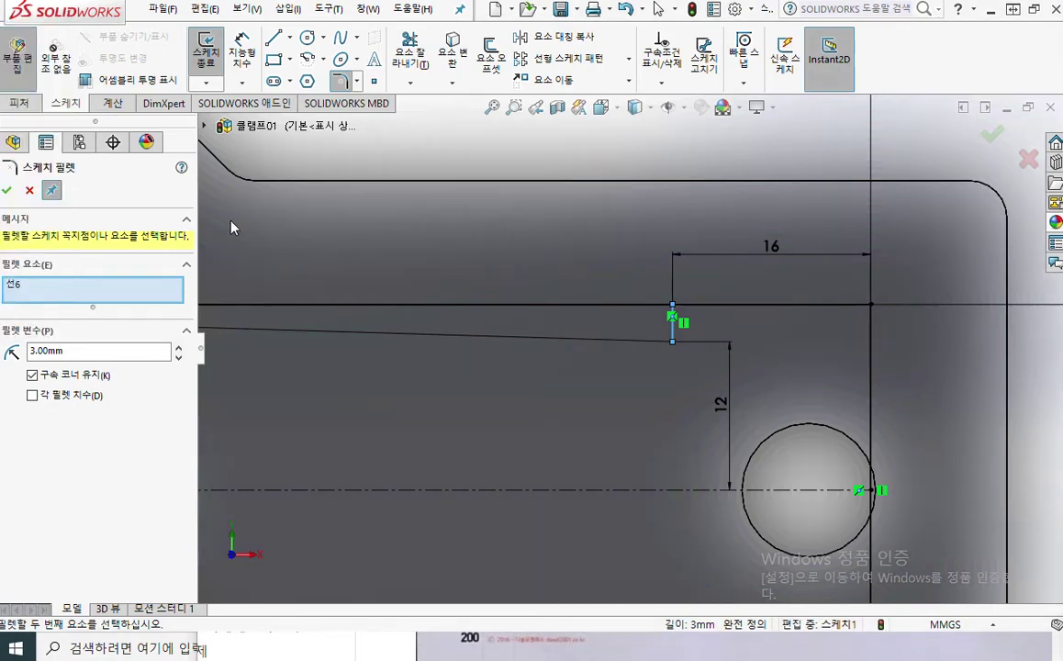
left_click(29, 192)
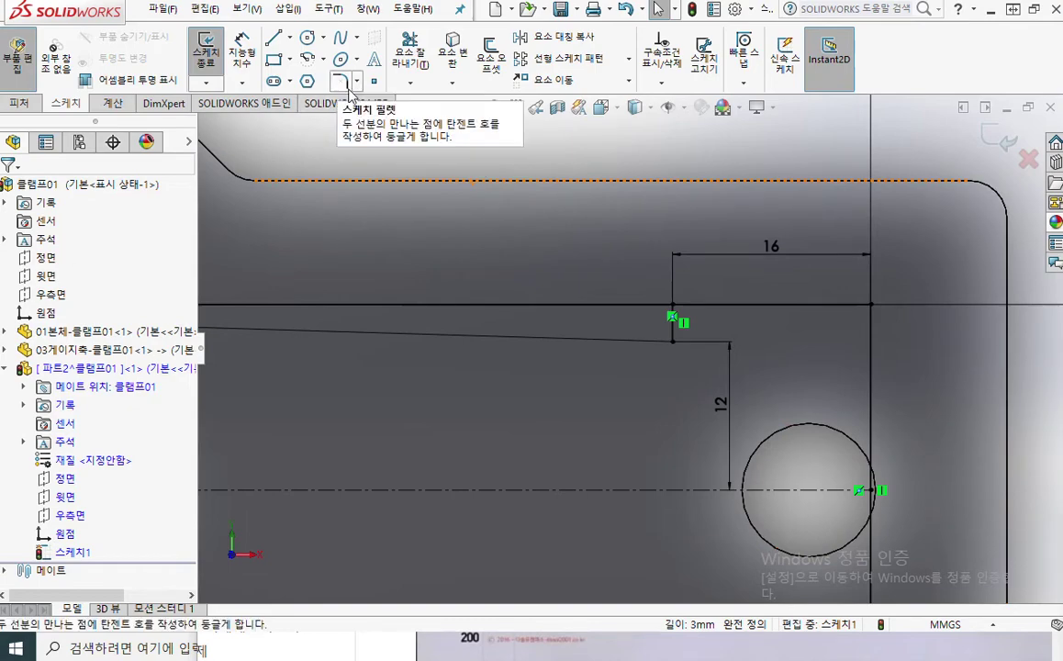
Circle the 3-point arc type in red and draw an arc across the step corner with its points numbered 1, 2 and 3.
left_click(323, 60)
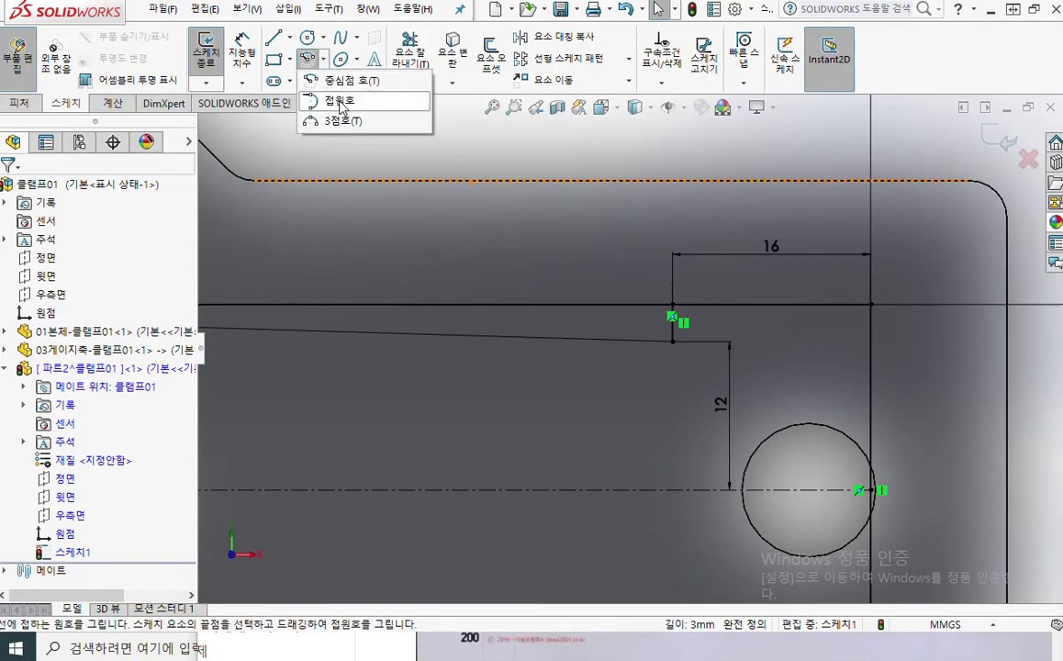
key("F12")
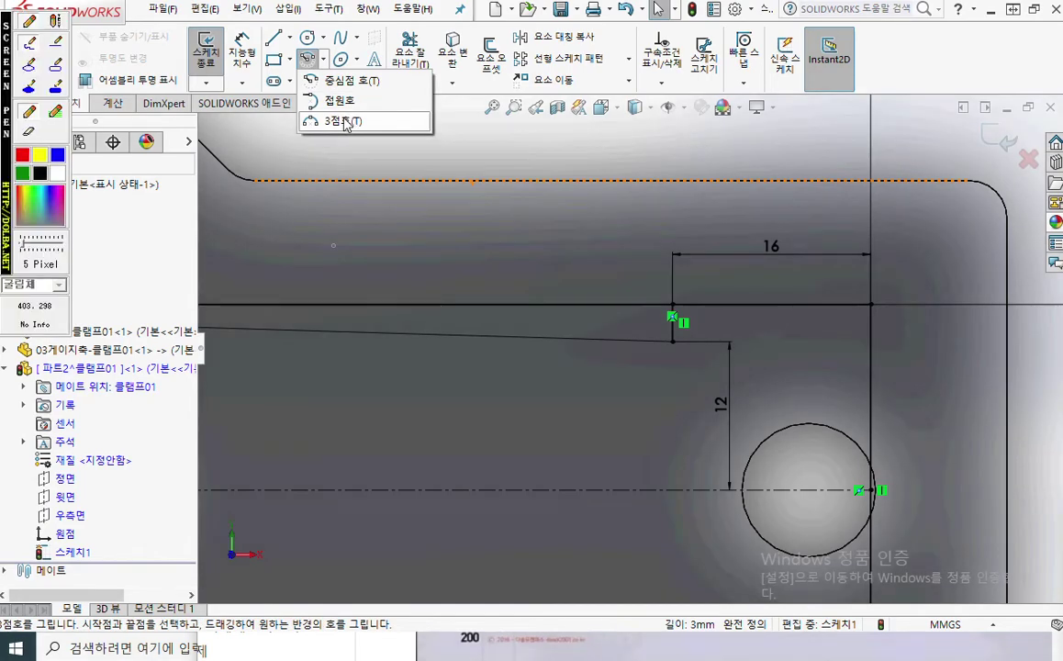
mouse_move(375, 139)
left_mouse_down()
mouse_move(293, 134)
mouse_move(363, 111)
mouse_move(381, 154)
left_mouse_up()
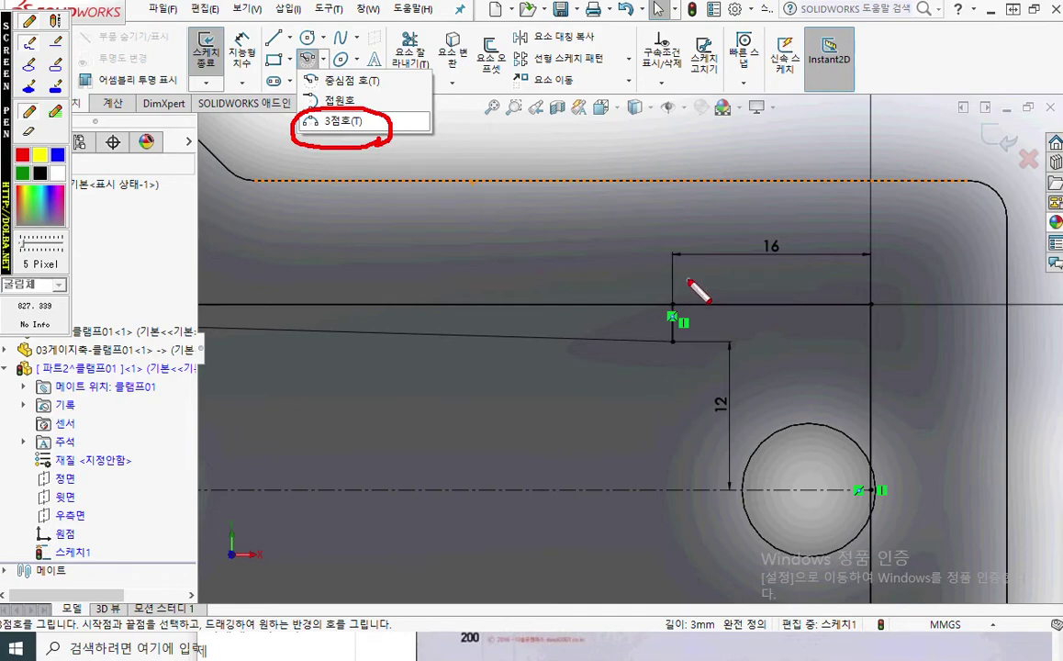
mouse_move(679, 305)
left_mouse_down()
mouse_move(665, 296)
mouse_move(682, 309)
left_mouse_up()
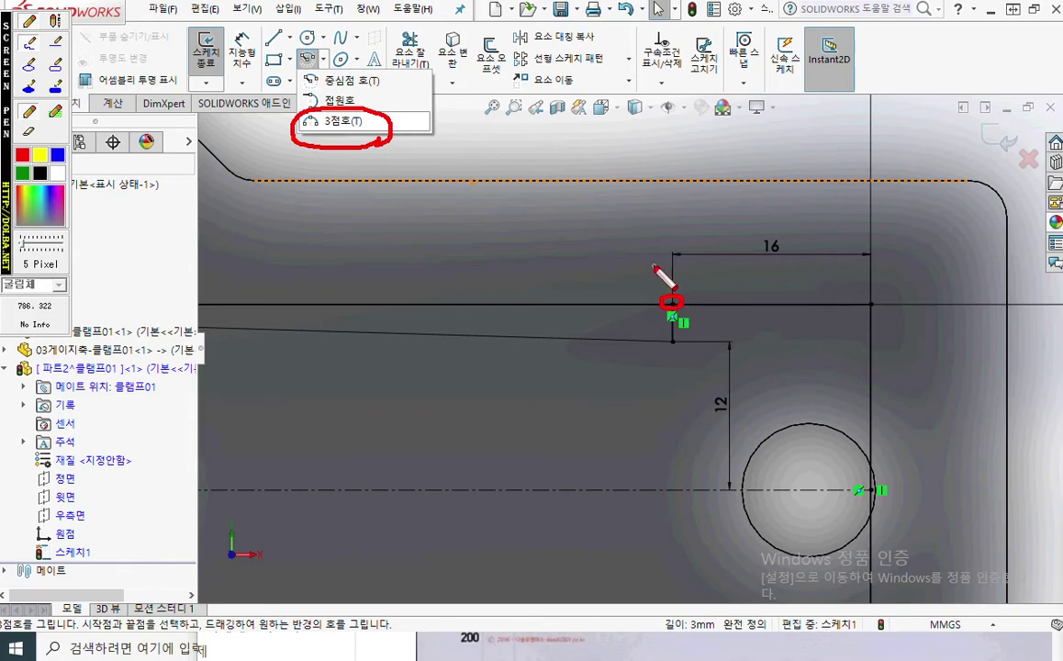
left_click_drag(654, 267, 657, 279)
left_click_drag(591, 341, 594, 385)
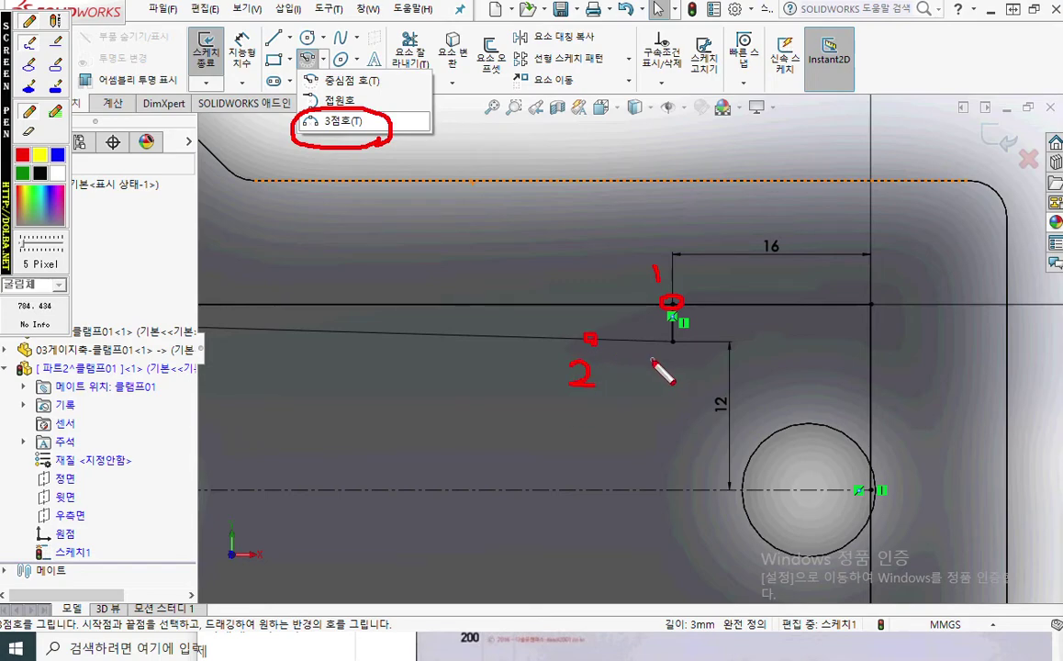
left_click_drag(648, 364, 648, 391)
mouse_move(670, 305)
left_mouse_down()
mouse_move(659, 347)
mouse_move(589, 339)
left_mouse_up()
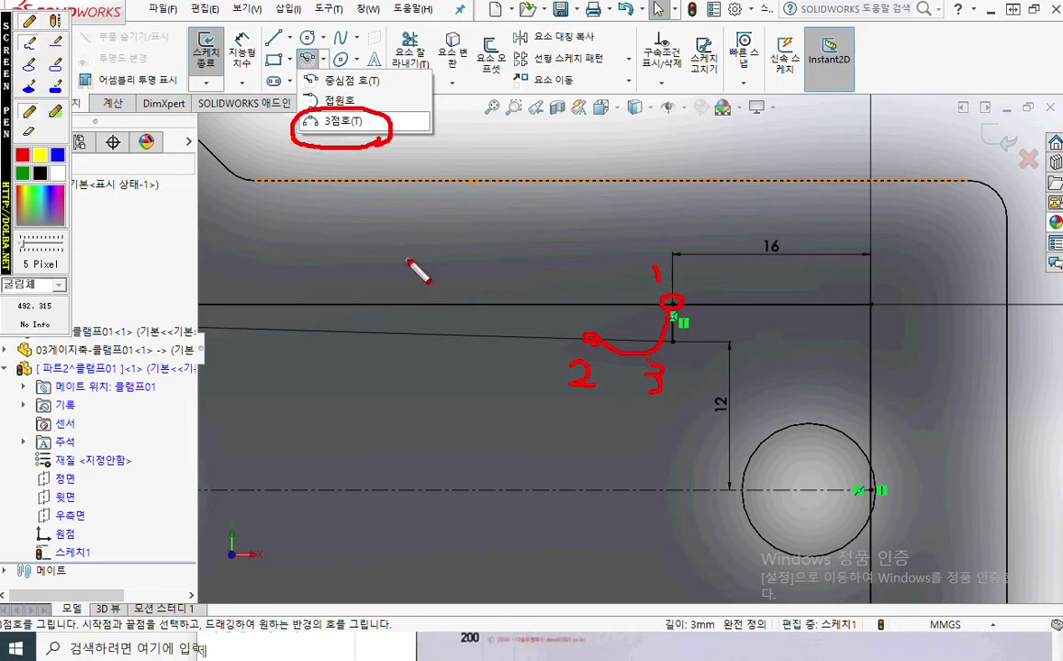
Draw a red example arc above the slanted line, number its points 1, 2 and 3 in sequence, and add an arrowhead at point 3.
mouse_move(387, 230)
left_mouse_down()
mouse_move(388, 241)
mouse_move(305, 224)
mouse_move(275, 266)
left_mouse_up()
left_click_drag(281, 207, 308, 218)
left_click_drag(224, 256, 227, 276)
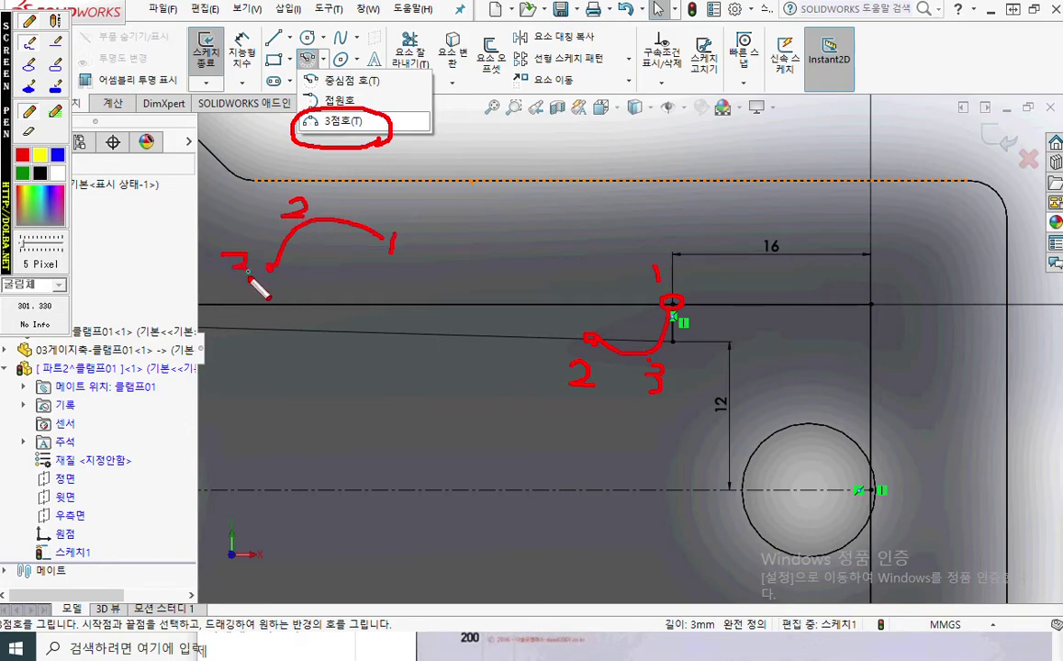
left_click(269, 267)
mouse_move(279, 230)
left_mouse_down()
mouse_move(275, 258)
mouse_move(301, 249)
left_mouse_up()
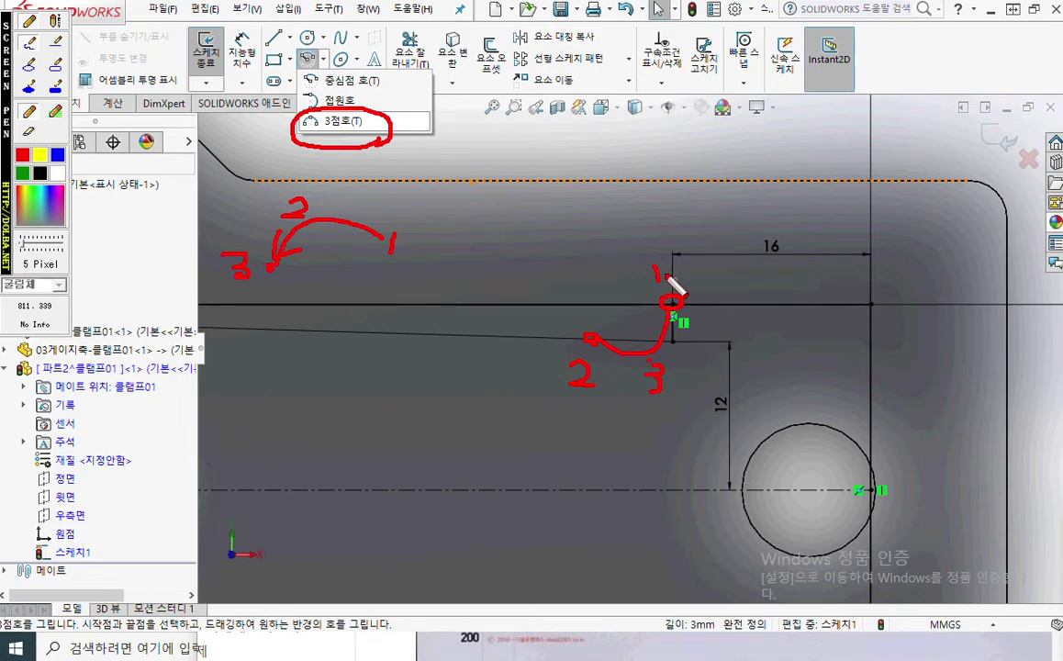
Write the red letters S, e and c beside points 1, 2 and 3 of the corner arc.
left_click_drag(679, 254, 681, 281)
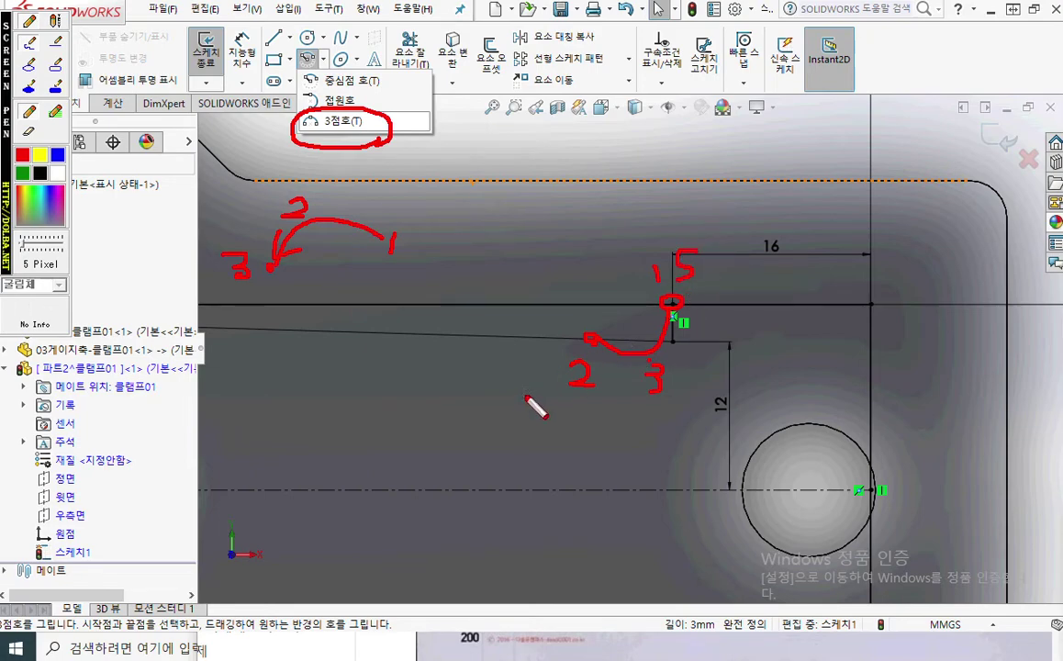
mouse_move(519, 400)
left_mouse_down()
mouse_move(547, 379)
mouse_move(551, 414)
left_mouse_up()
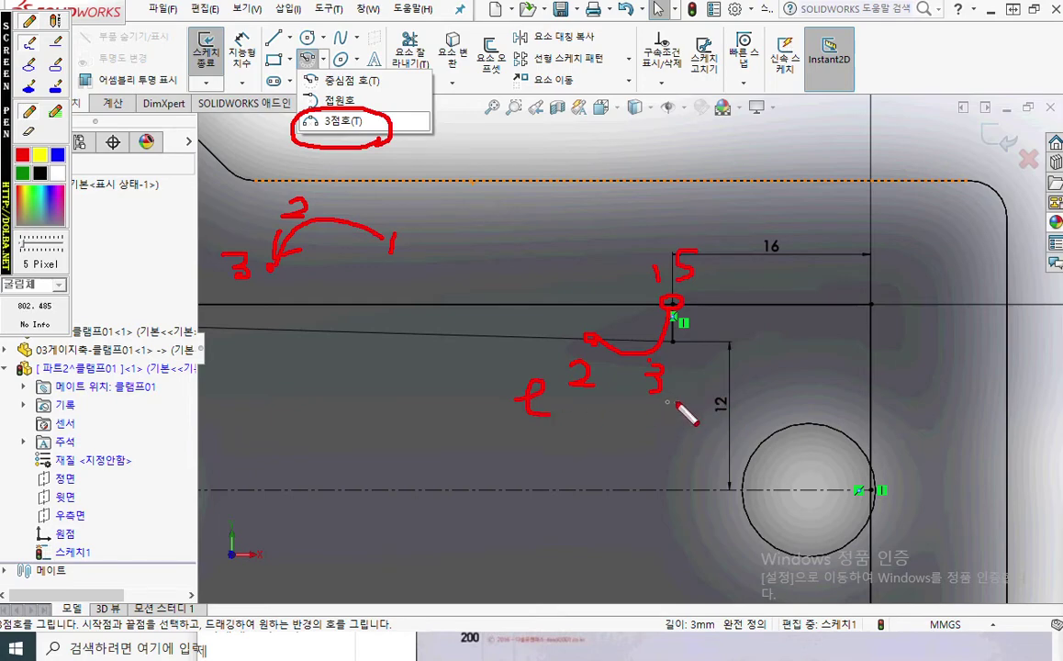
left_click_drag(691, 392, 687, 417)
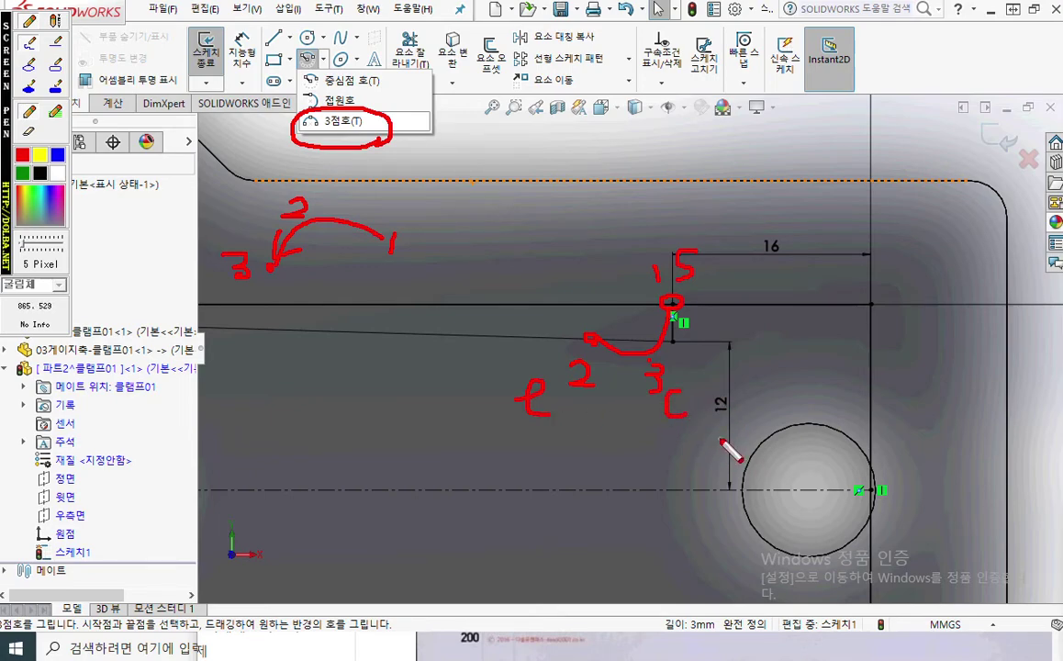
Clear the red annotations and start a 3-point arc from the top of the short vertical line to the slanted line.
key("Escape")
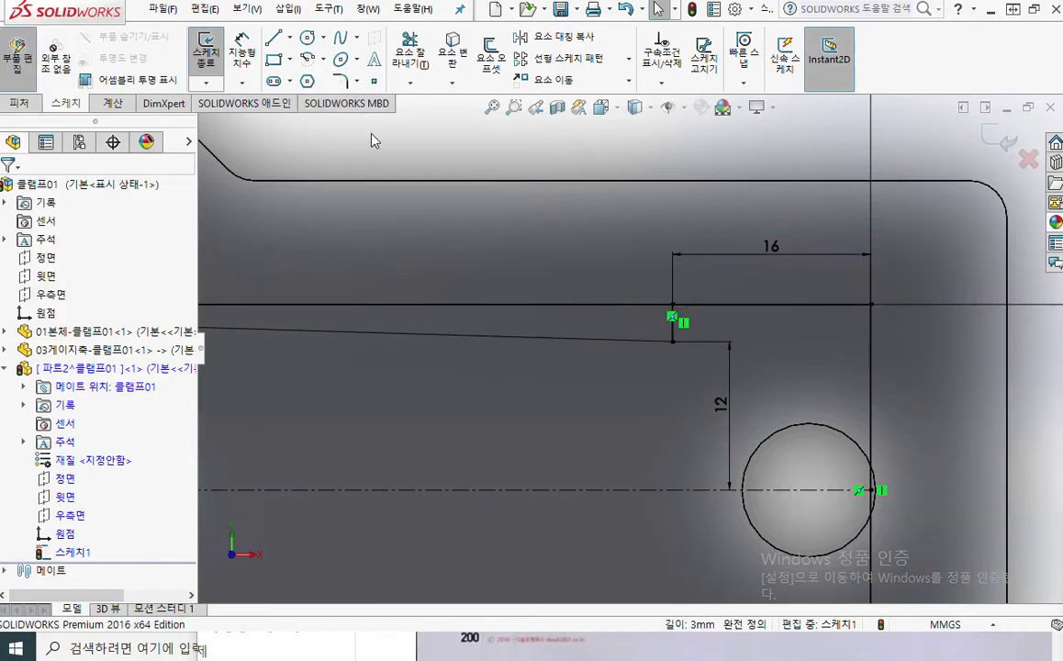
left_click(324, 60)
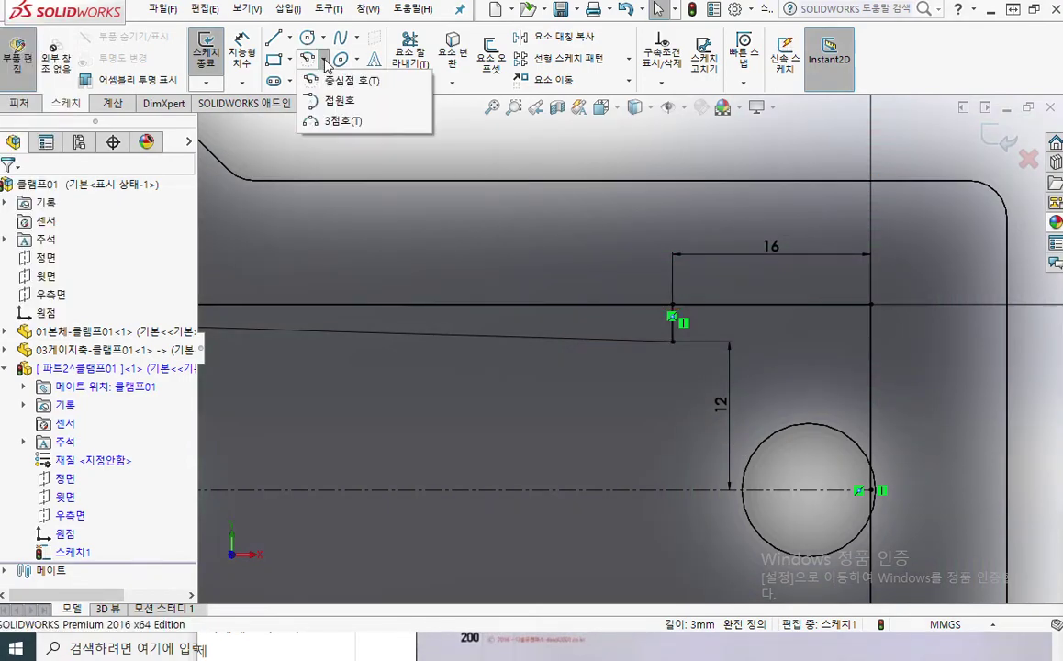
left_click(340, 122)
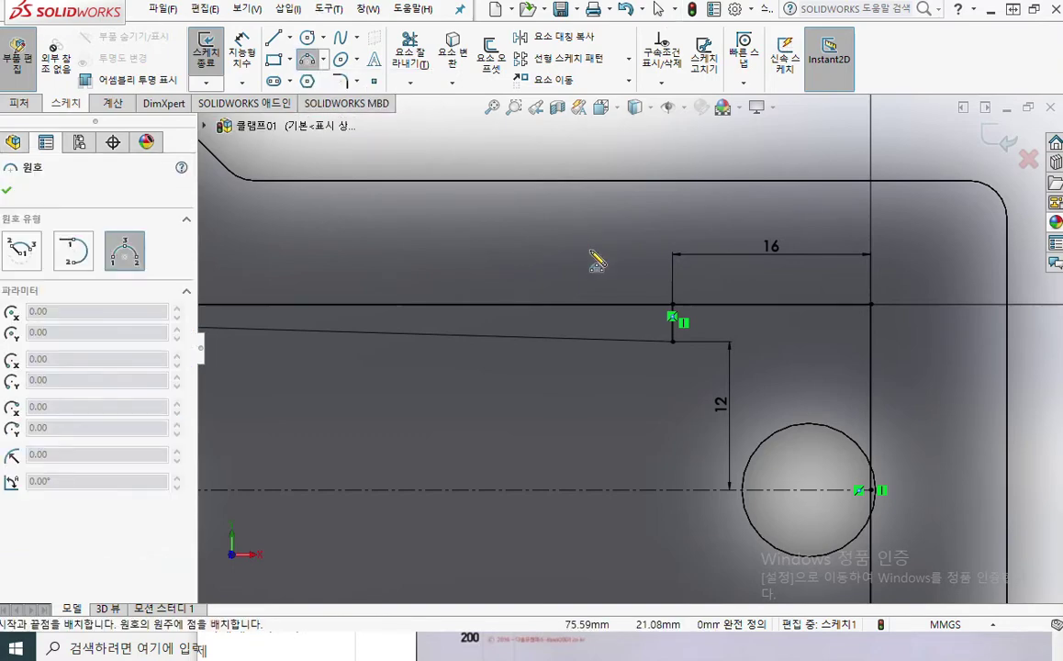
left_click(673, 316)
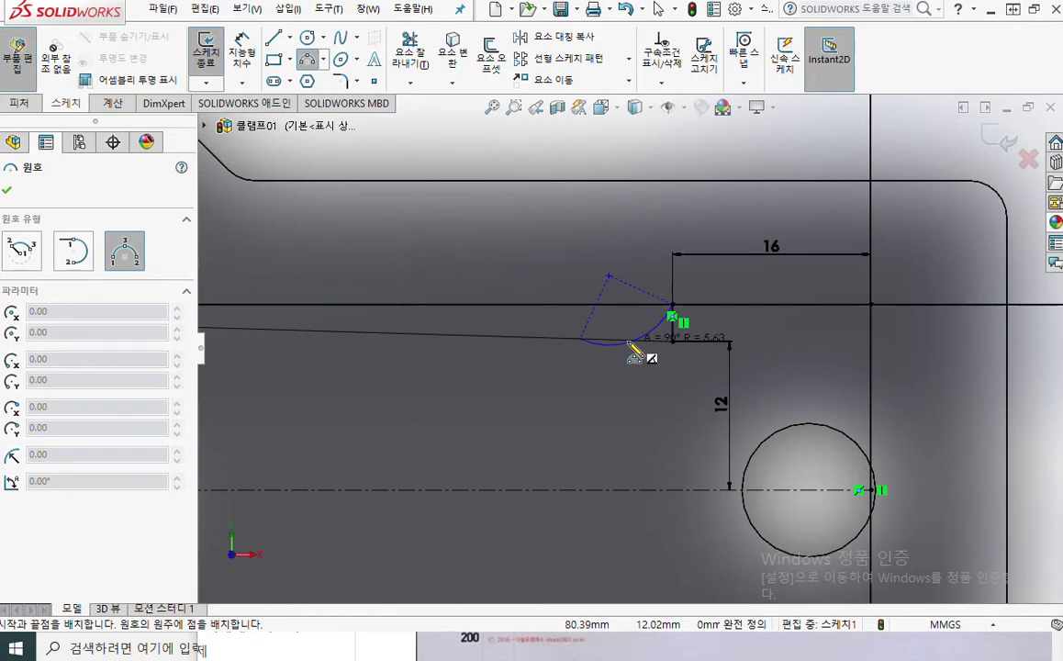
Trace the two dashed radius lines of the arc preview in red and clear the marks.
key("F12")
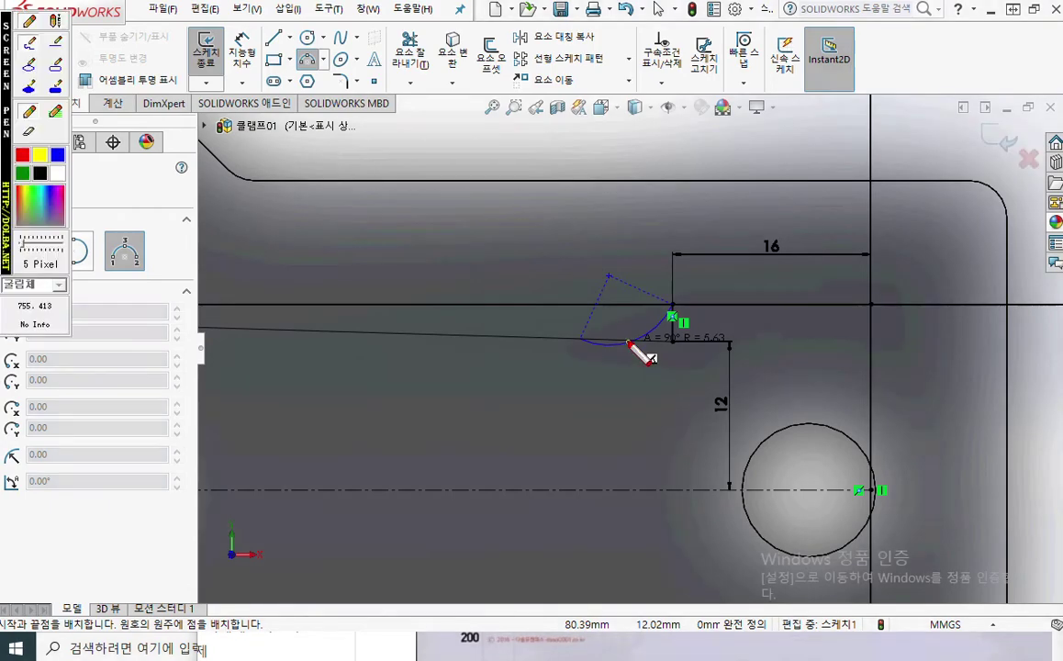
left_click_drag(606, 284, 581, 339)
left_click_drag(620, 278, 671, 309)
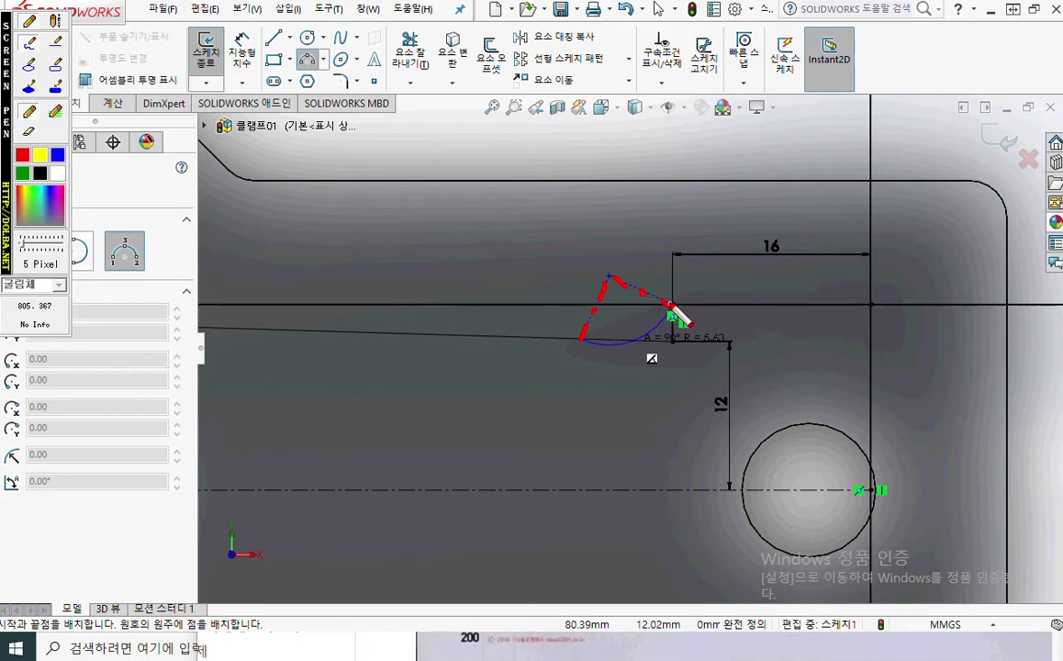
key("Escape")
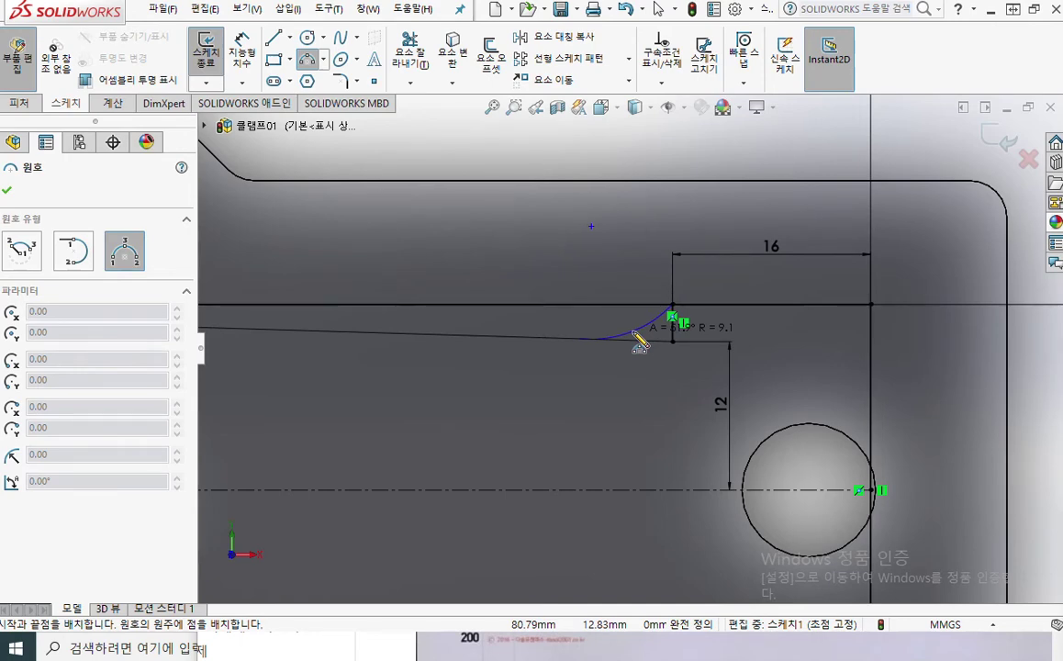
Complete the 3-point arc with a downward bulge and a radius of about 9.1 mm, and end the arc command.
left_click(640, 342)
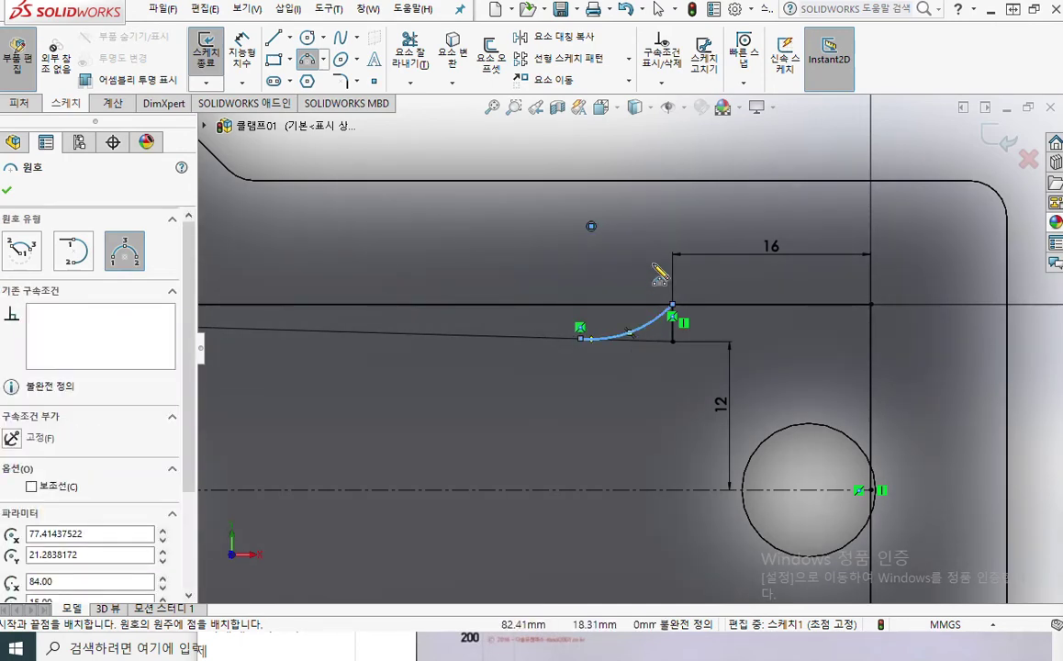
right_click(686, 161)
left_click(711, 159)
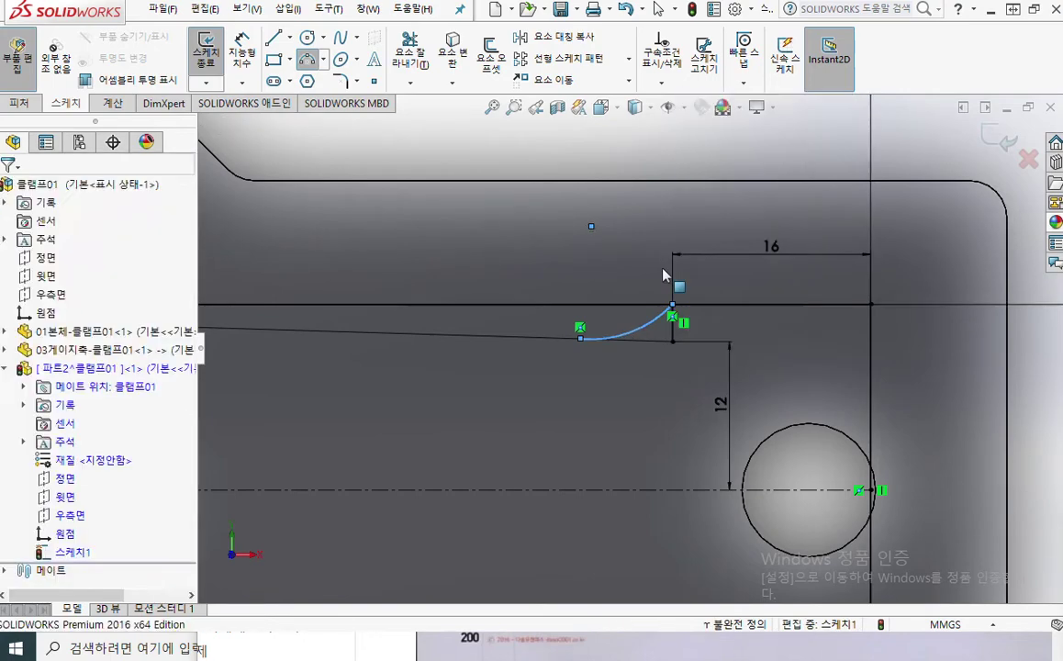
Trace the slanted line and the corner arc in red to highlight where they meet, and clear the marks.
key("F9")
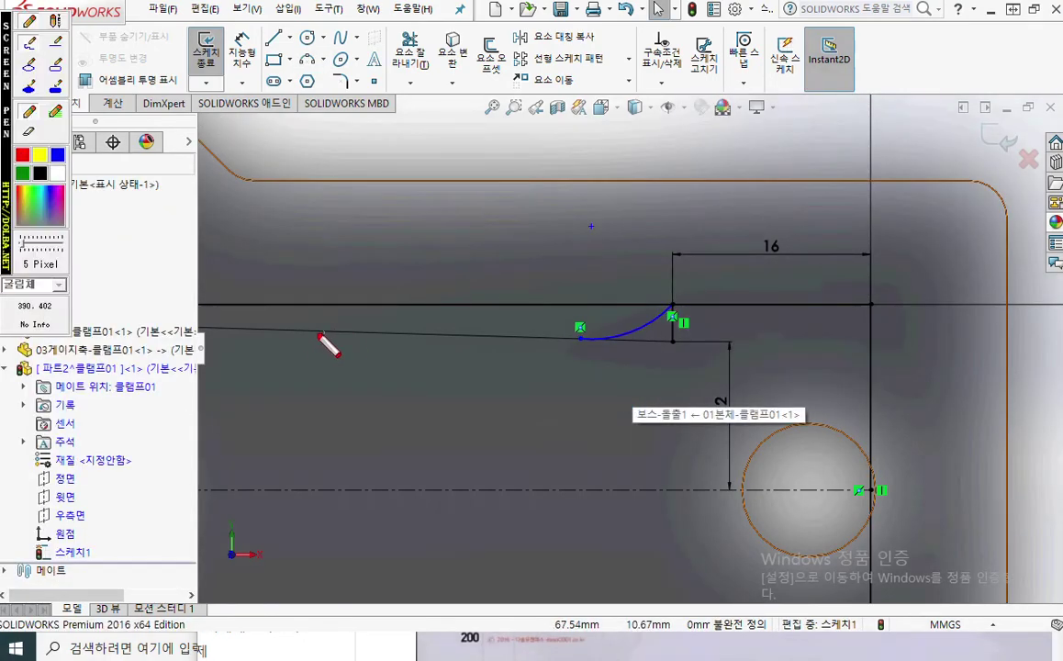
left_click_drag(294, 333, 714, 348)
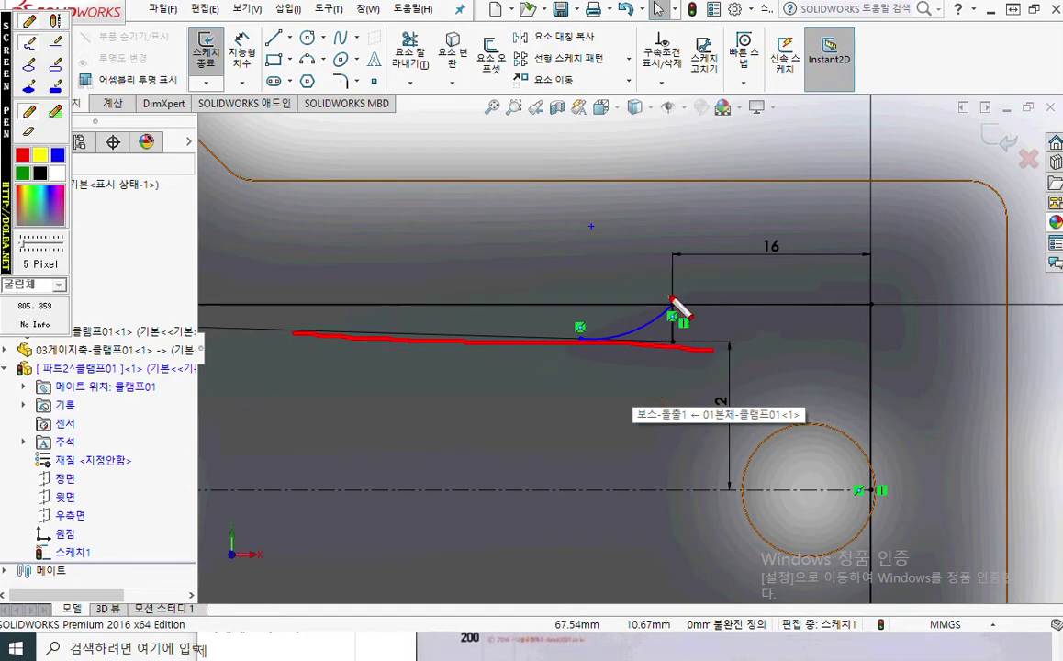
mouse_move(668, 300)
left_mouse_down()
mouse_move(641, 329)
mouse_move(587, 338)
left_mouse_up()
mouse_move(549, 376)
left_mouse_down()
mouse_move(596, 356)
mouse_move(576, 369)
left_mouse_up()
key("Escape")
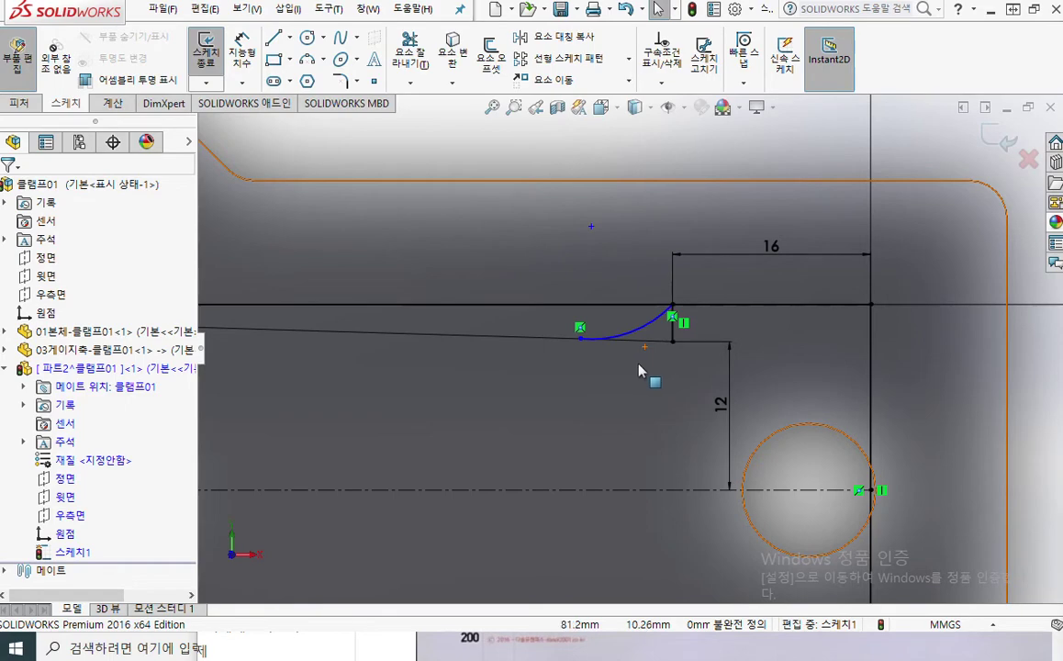
Make the corner arc tangent to the slanted line.
left_click(598, 327)
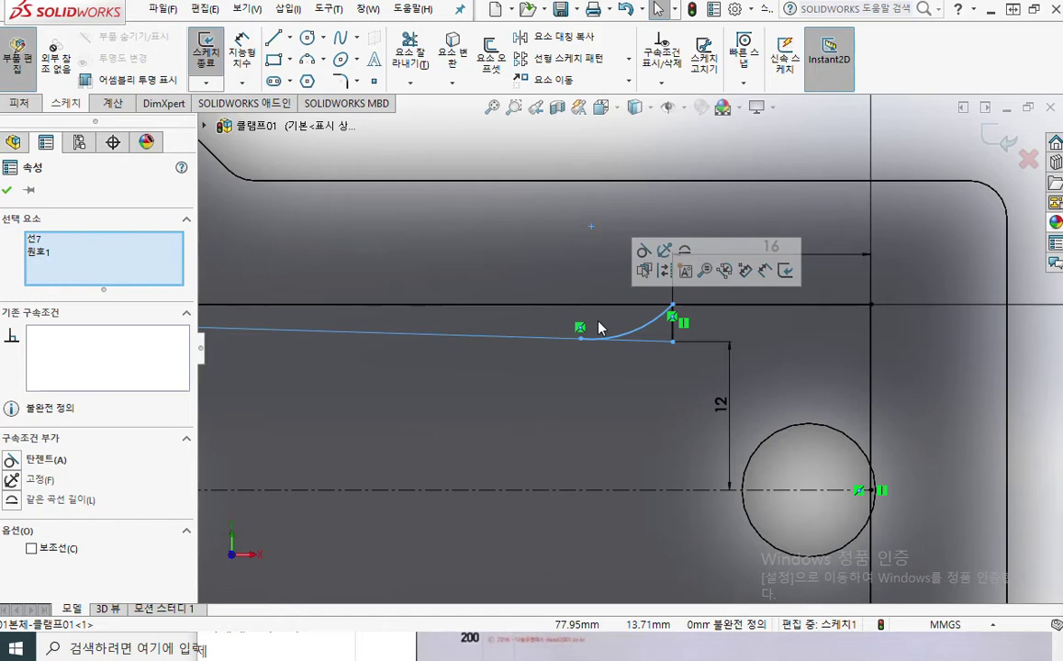
left_click(592, 403)
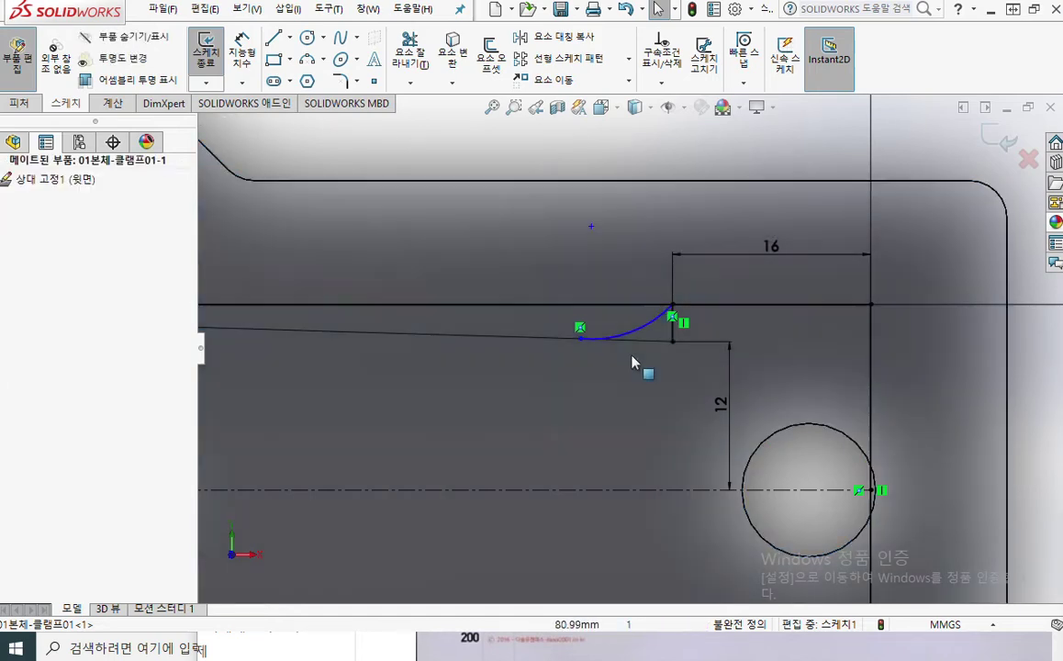
left_click_drag(640, 367, 605, 320)
left_click_drag(519, 263, 733, 420)
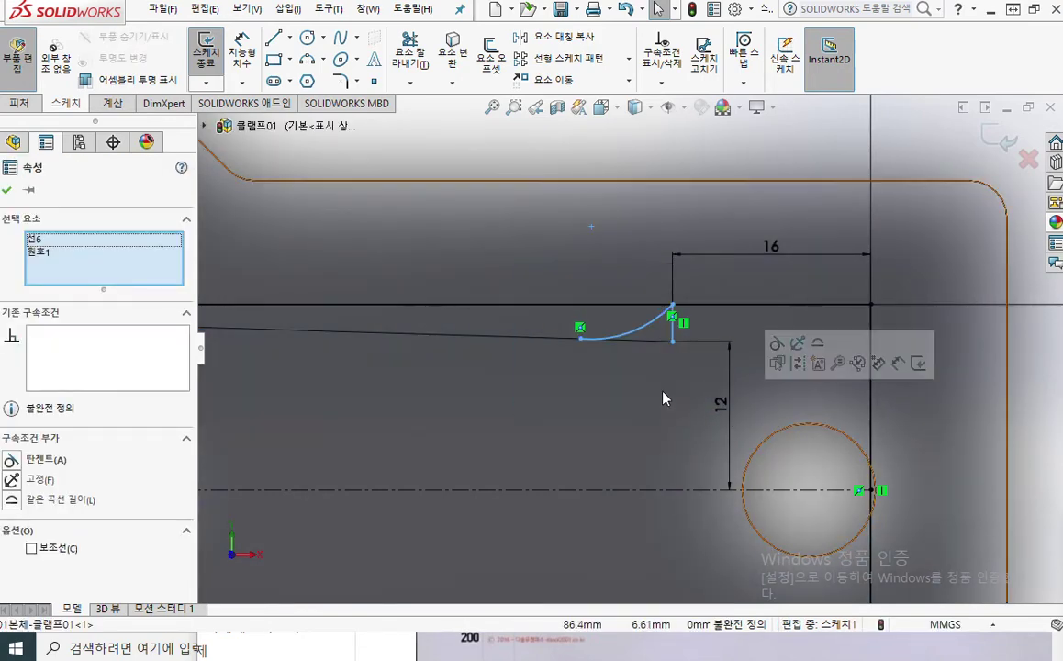
left_click_drag(646, 363, 606, 325)
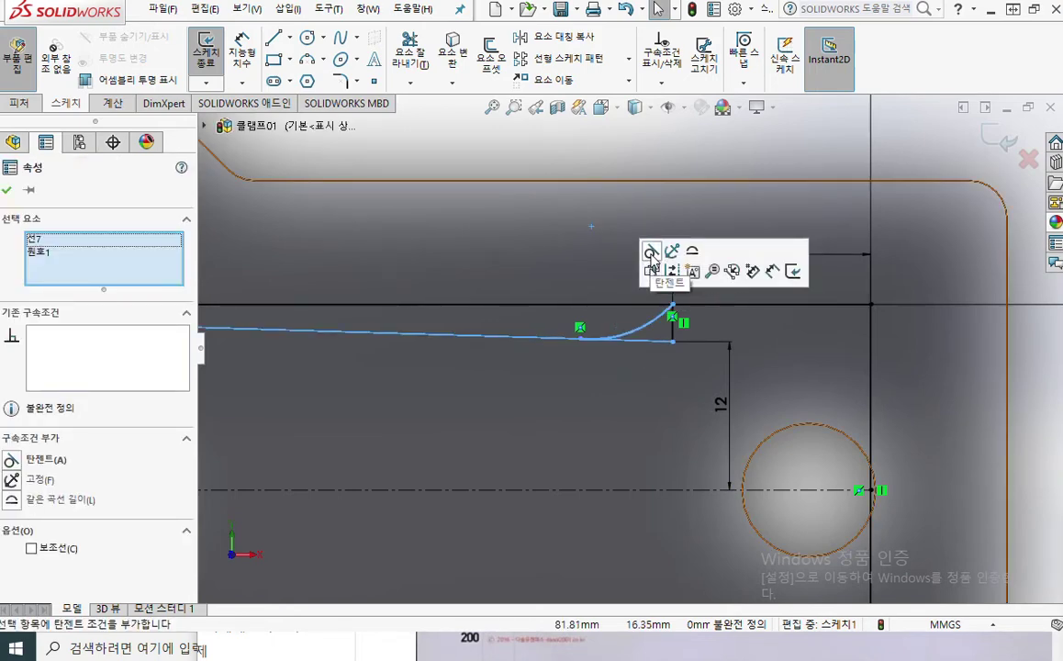
left_click(650, 252)
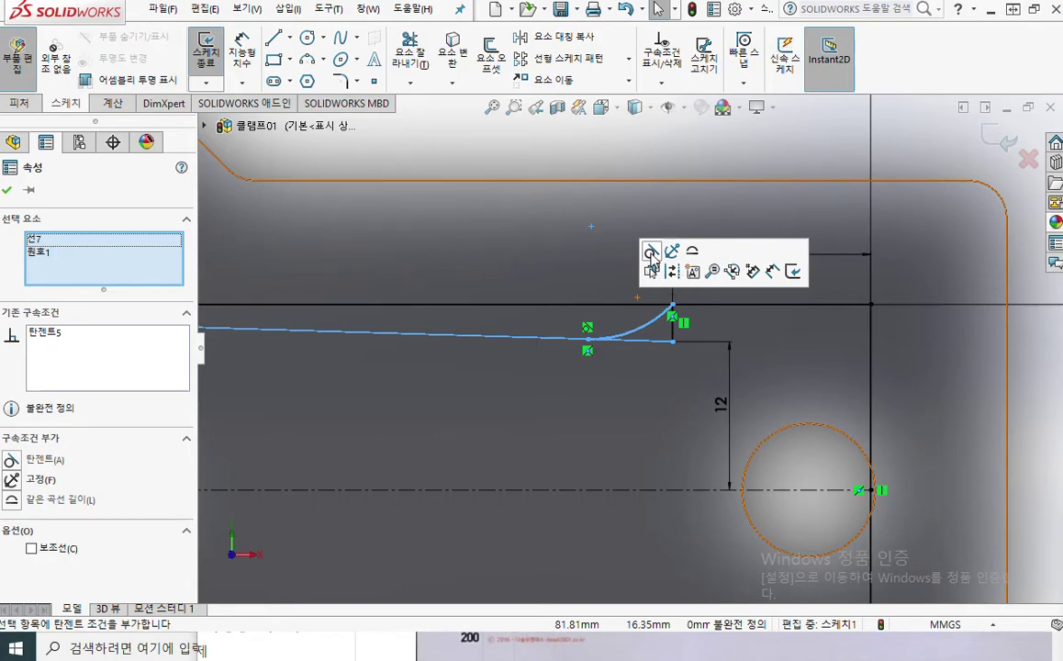
left_click(601, 440)
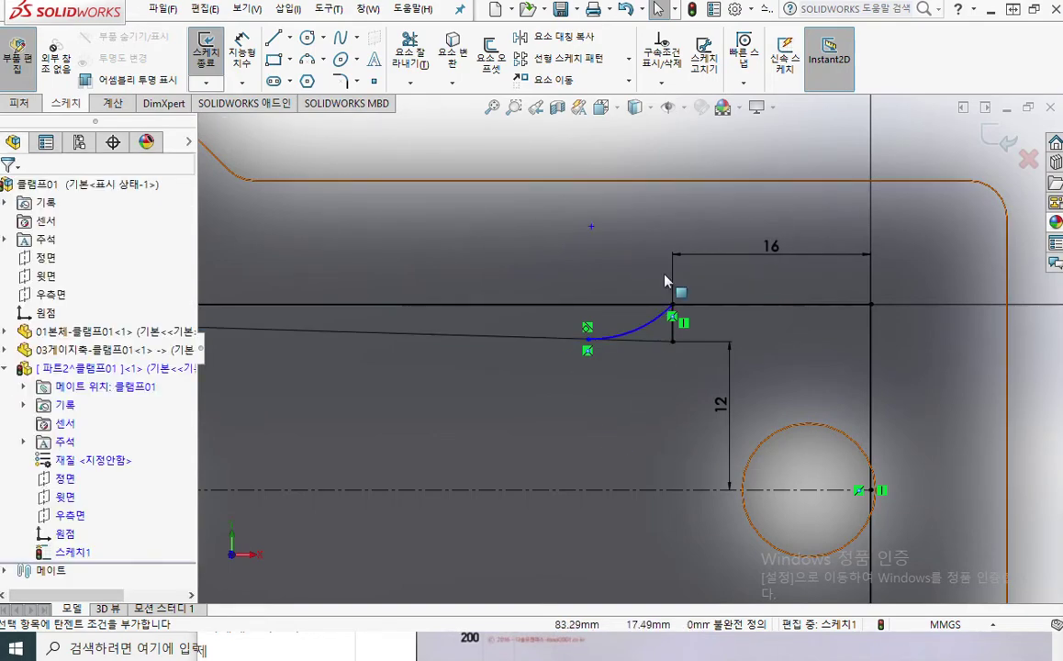
Dimension the corner arc's radius as 3 mm.
right_click(683, 212)
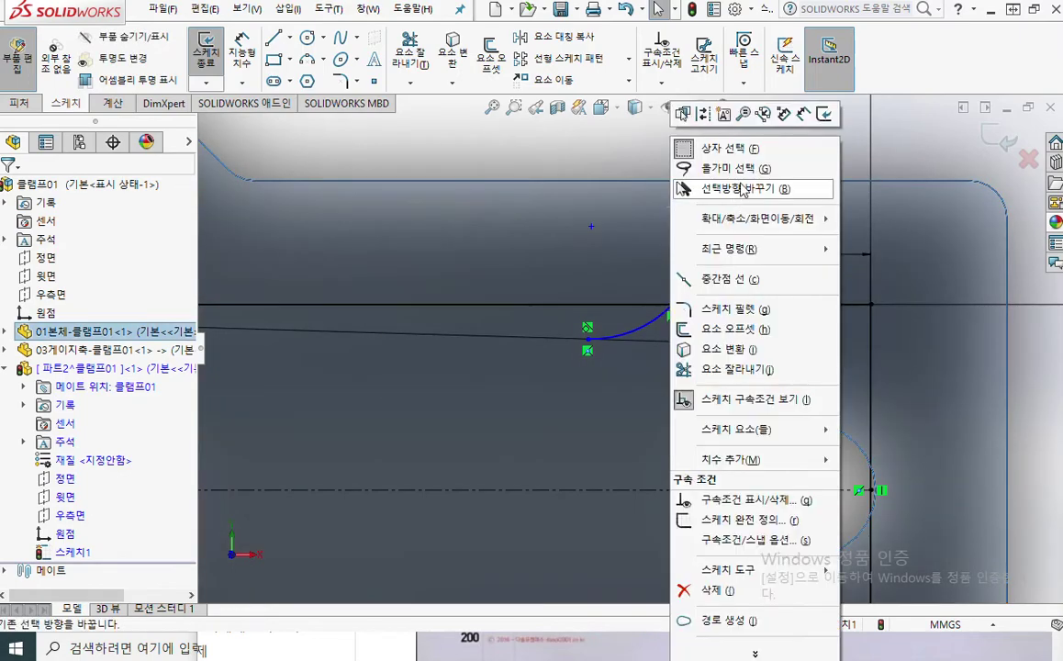
left_click(803, 115)
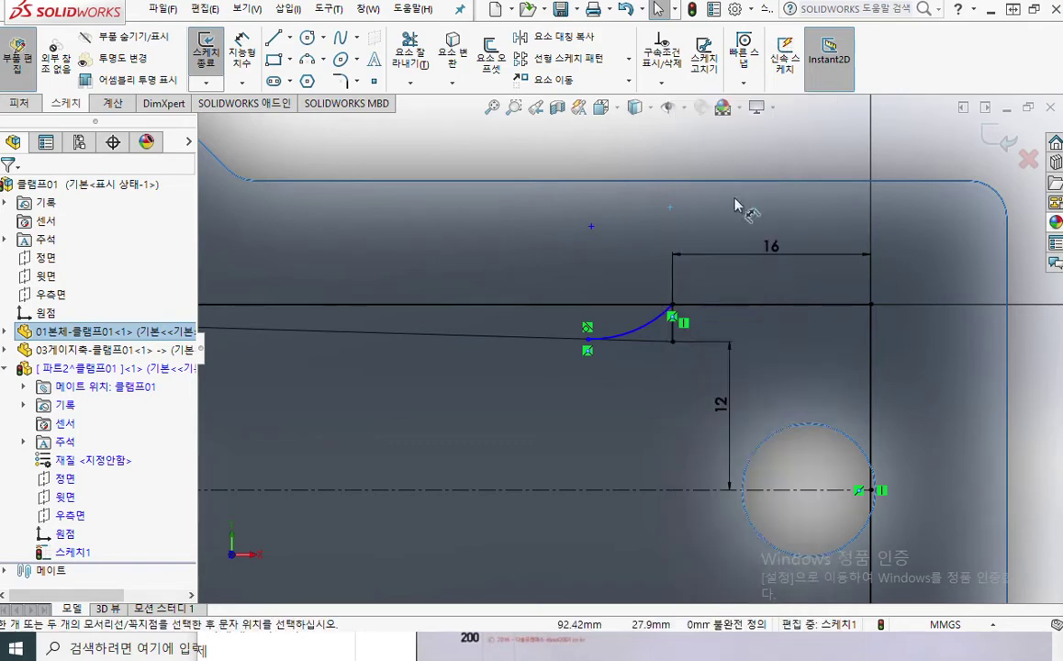
left_click(652, 332)
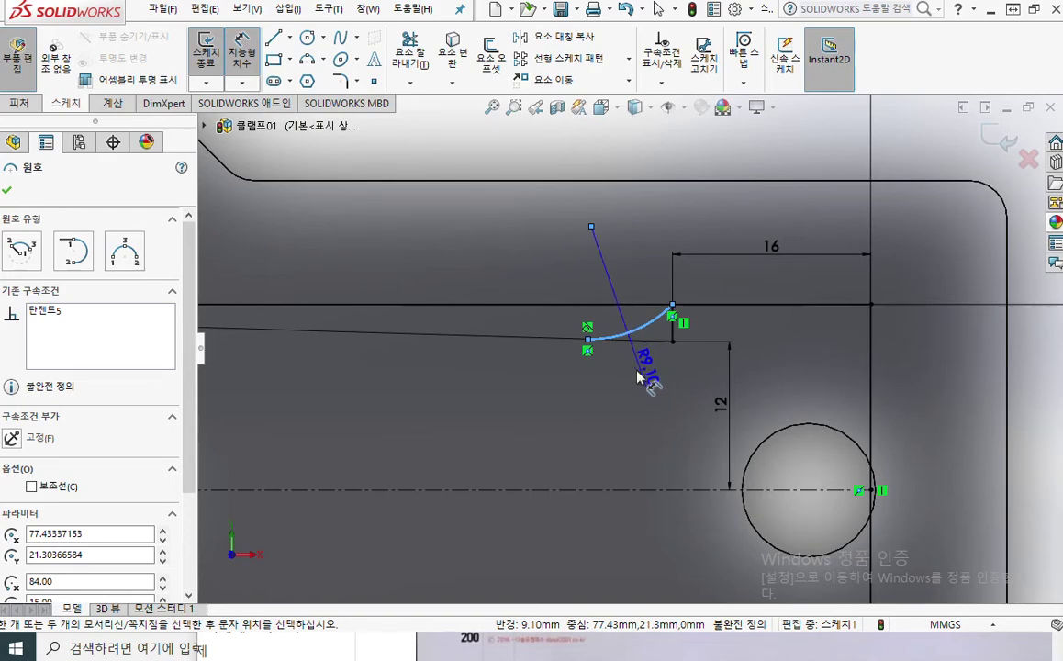
left_click(645, 371)
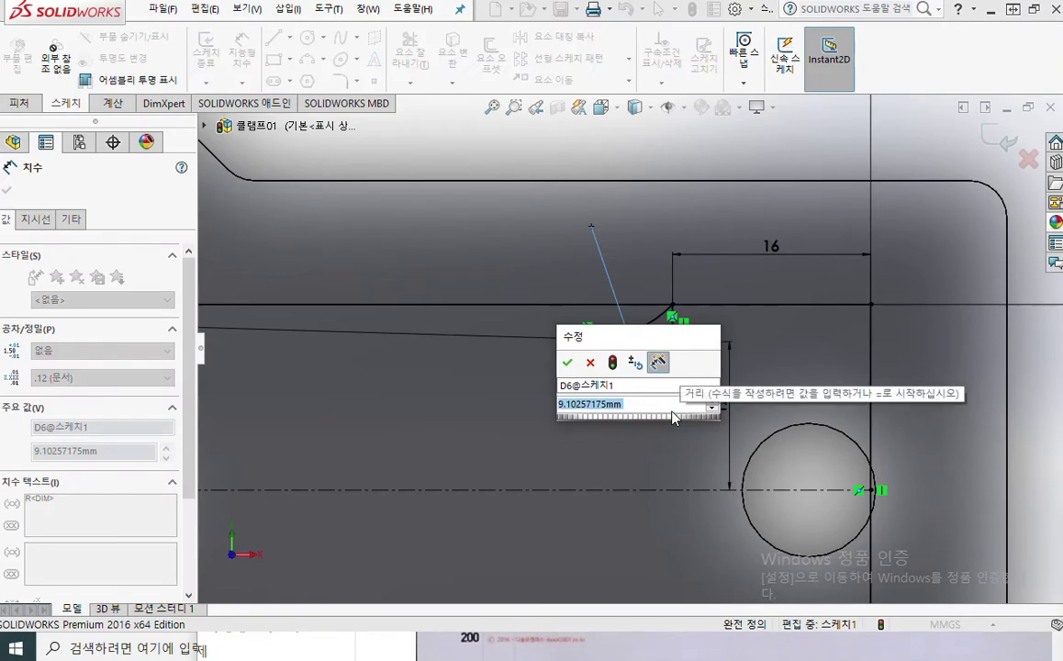
type("3")
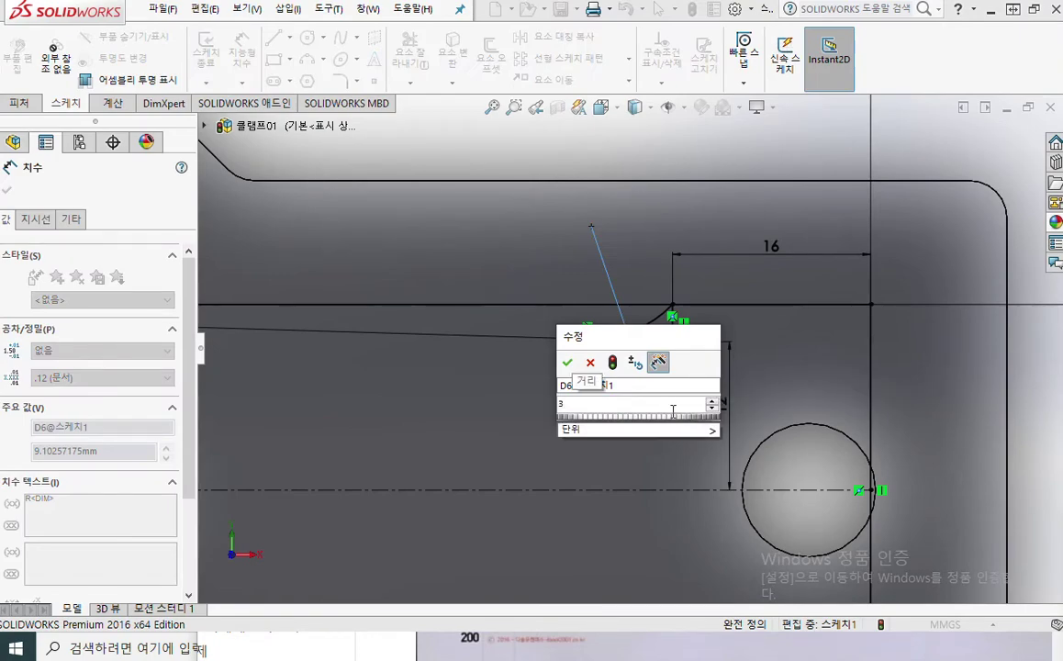
key("Return")
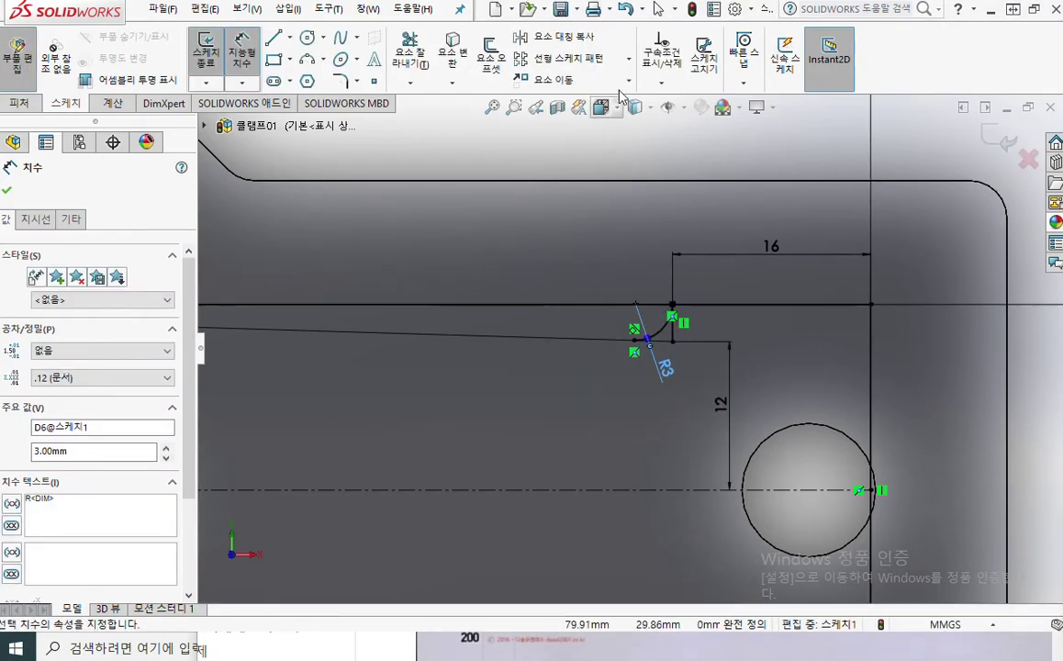
left_click(588, 155)
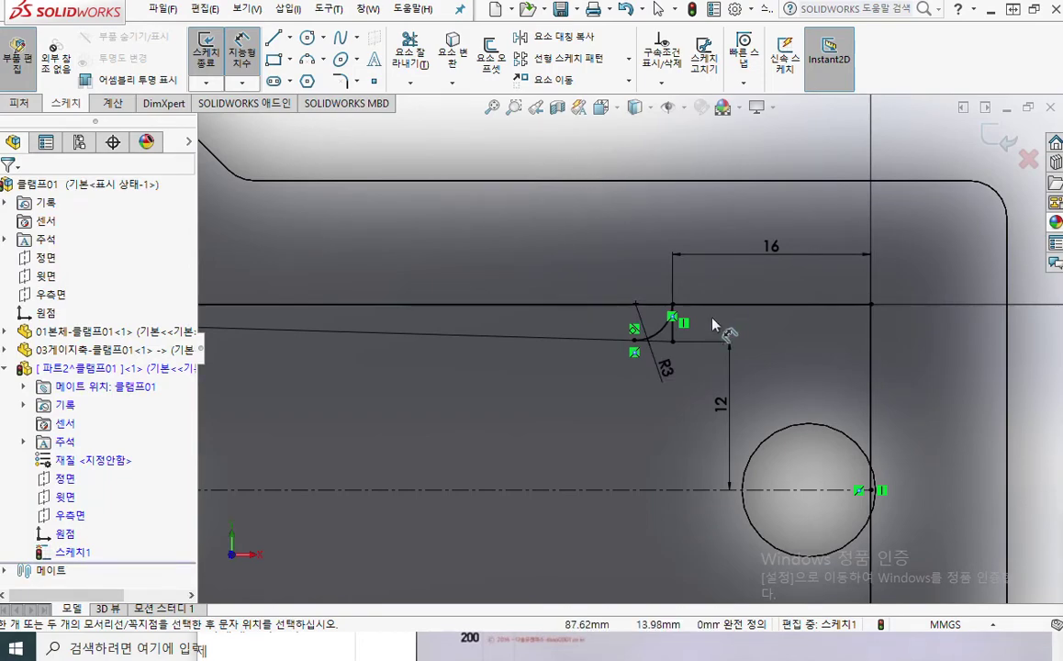
Trace the full slanted line and the R3 arc in red over the step corner.
scroll(679, 340, "down", 2)
scroll(680, 347, "down", 2)
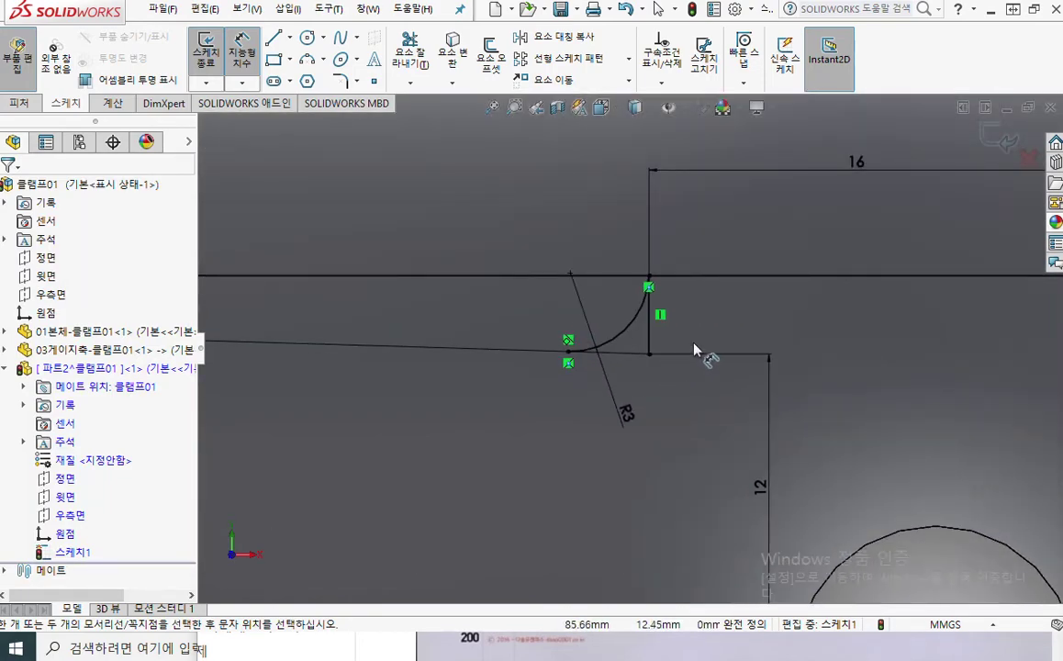
key("F12")
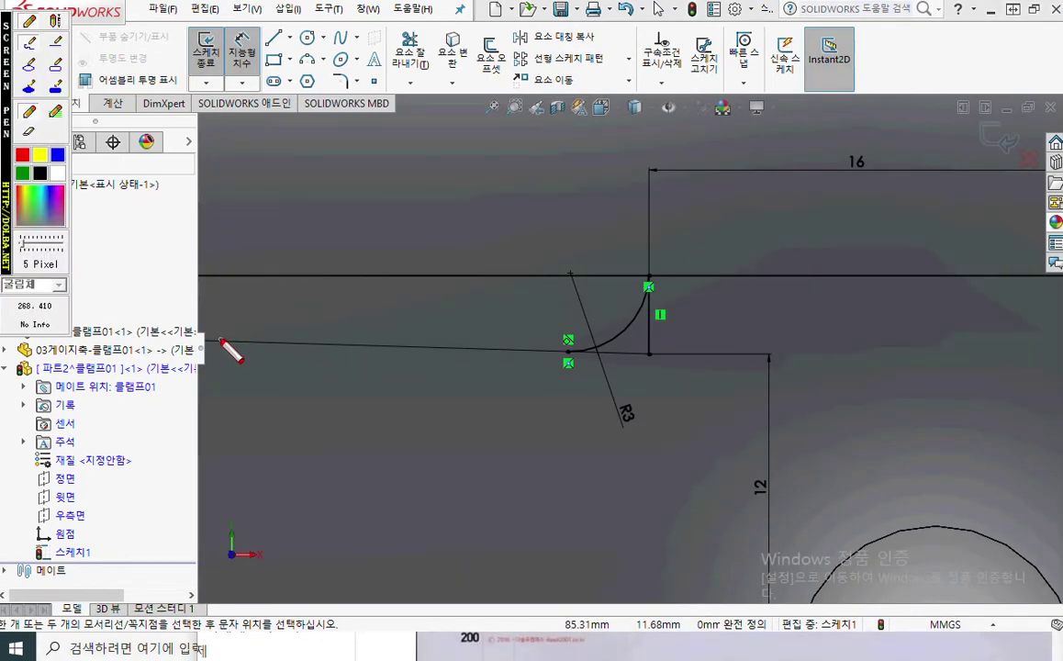
left_click_drag(213, 335, 699, 360)
mouse_move(561, 354)
left_mouse_down()
mouse_move(613, 318)
mouse_move(640, 274)
left_mouse_up()
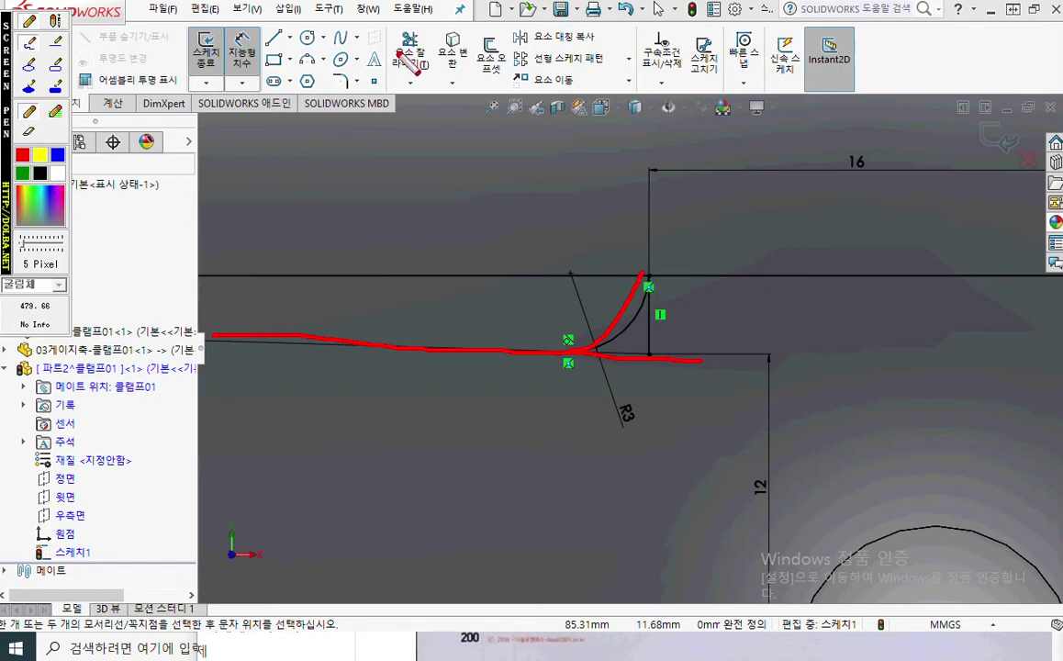
Circle the Trim Entities command and write 코너 beneath it in red, and trace the rounded profile in blue before clearing everything.
mouse_move(450, 73)
left_mouse_down()
mouse_move(408, 86)
mouse_move(434, 82)
mouse_move(440, 106)
left_mouse_up()
mouse_move(410, 123)
left_mouse_down()
mouse_move(437, 116)
mouse_move(424, 151)
left_mouse_up()
left_click_drag(415, 154, 488, 130)
left_click_drag(489, 107, 489, 152)
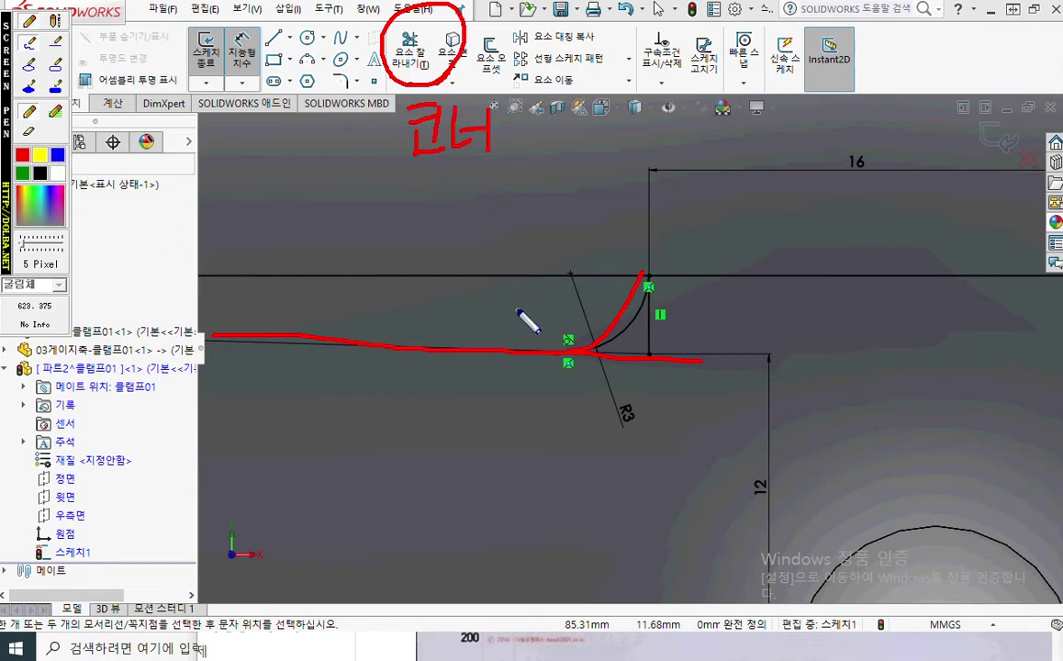
mouse_move(648, 273)
left_mouse_down()
mouse_move(603, 344)
mouse_move(507, 355)
mouse_move(225, 326)
left_mouse_up()
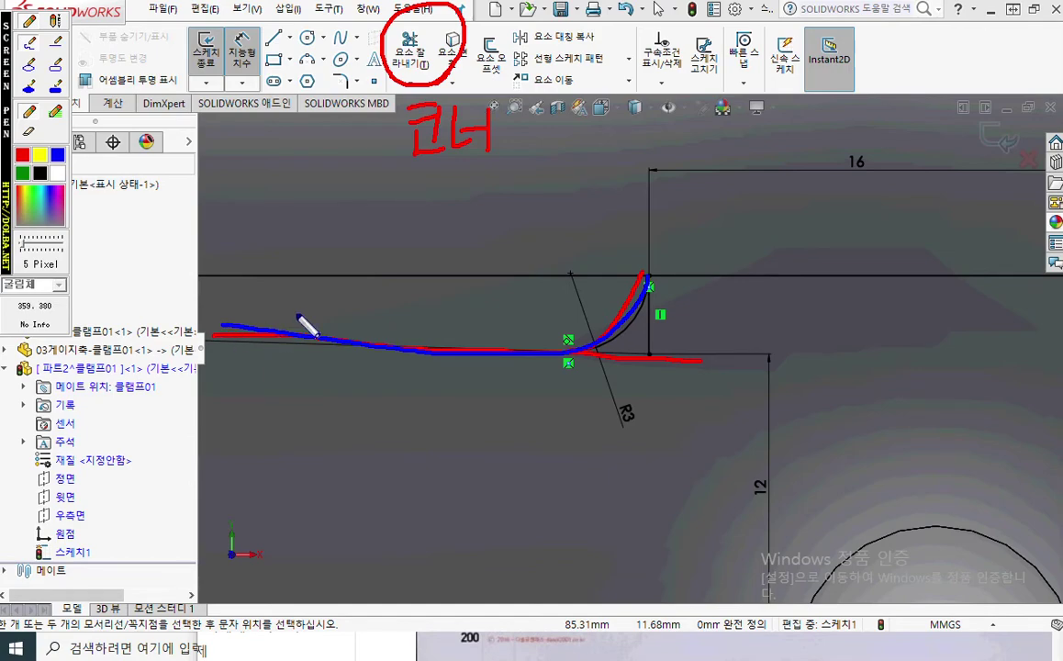
key("Escape")
Trim the slanted line back to the R3 arc with the Corner trim option and exit the trim command.
left_click(413, 53)
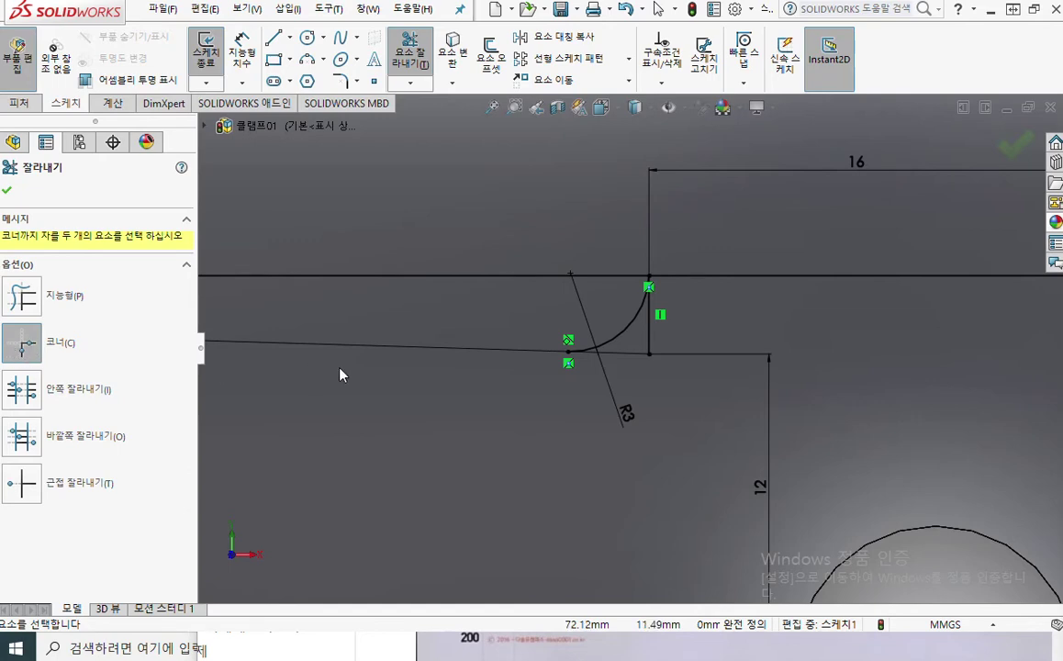
left_click(493, 358)
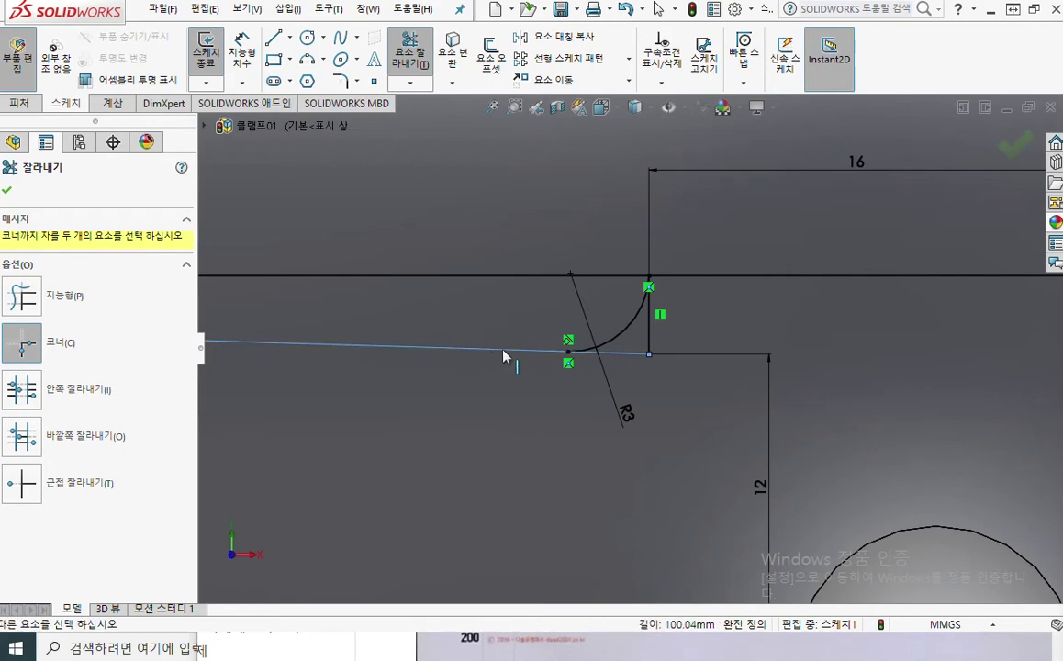
left_click(627, 336)
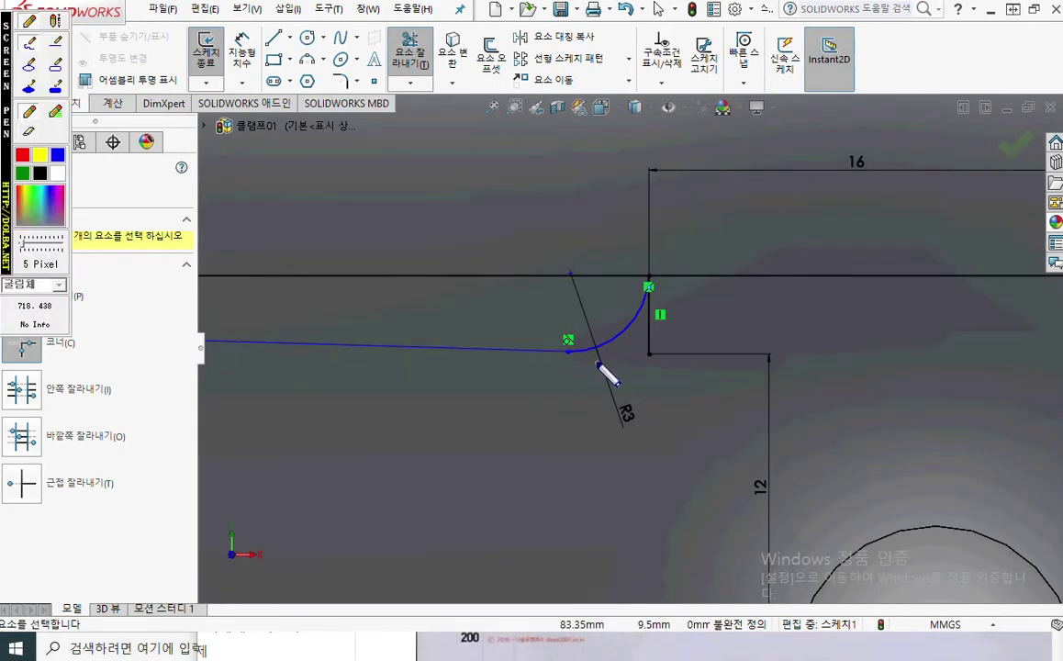
mouse_move(592, 360)
left_mouse_down()
mouse_move(646, 369)
mouse_move(592, 373)
left_mouse_up()
key("Escape")
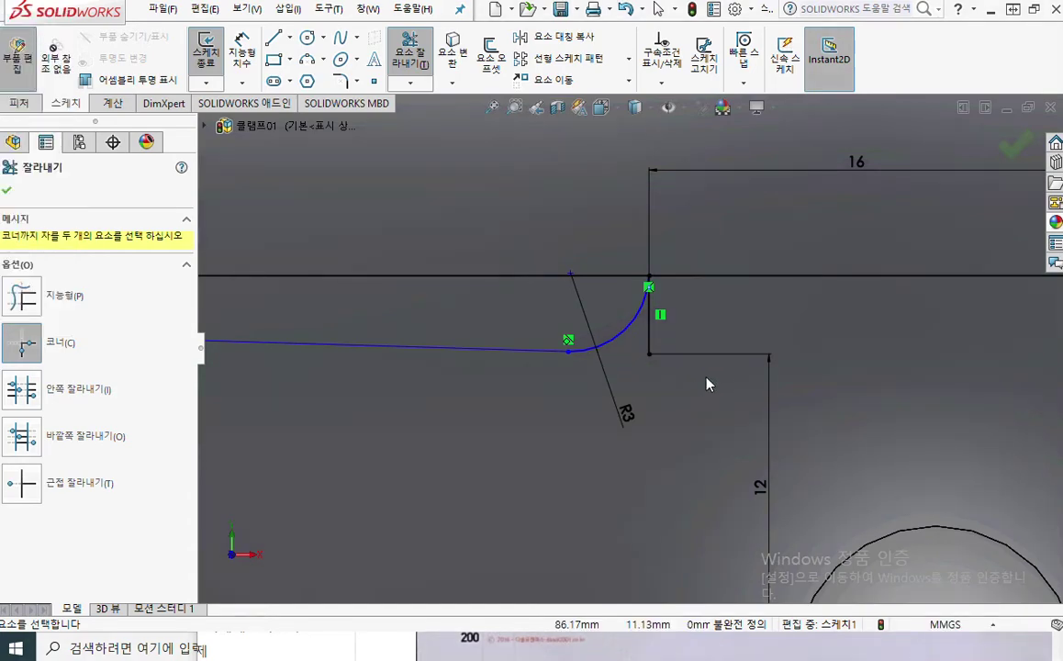
key("Escape")
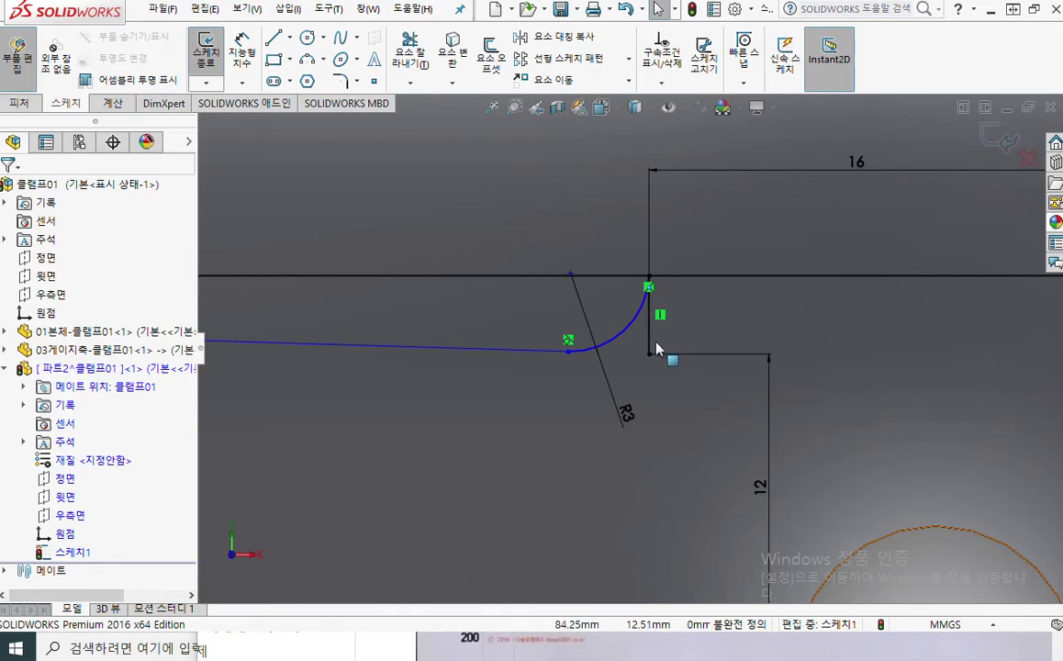
Trace the slanted line in blue and the trimmed-off stretch below the R3 arc in yellow with the screen pen, and clear the marks.
key("F12")
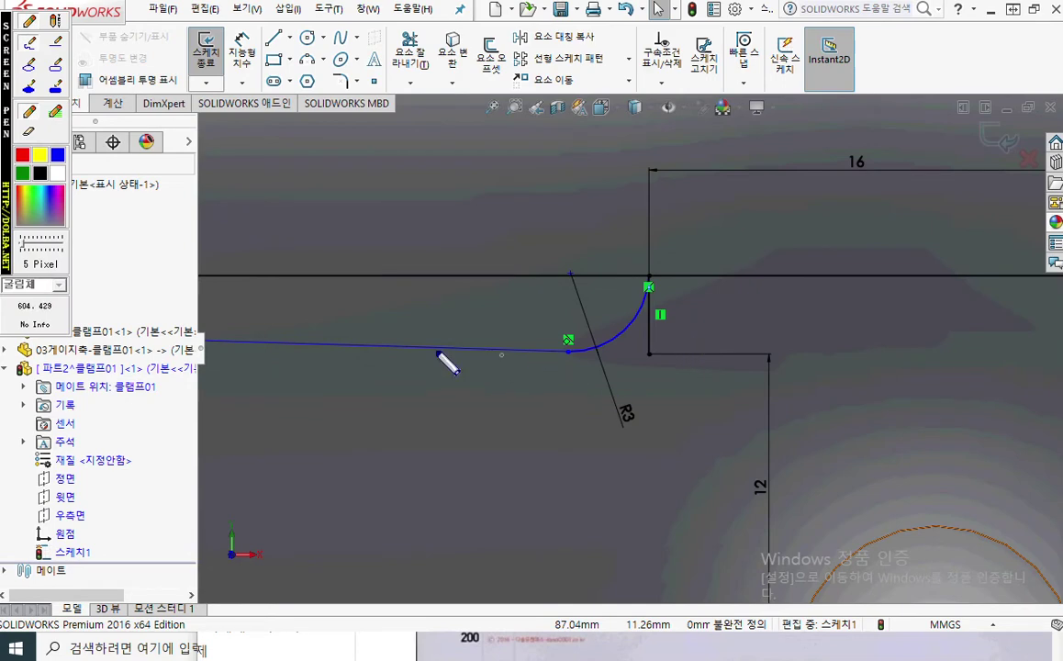
left_click_drag(218, 340, 524, 349)
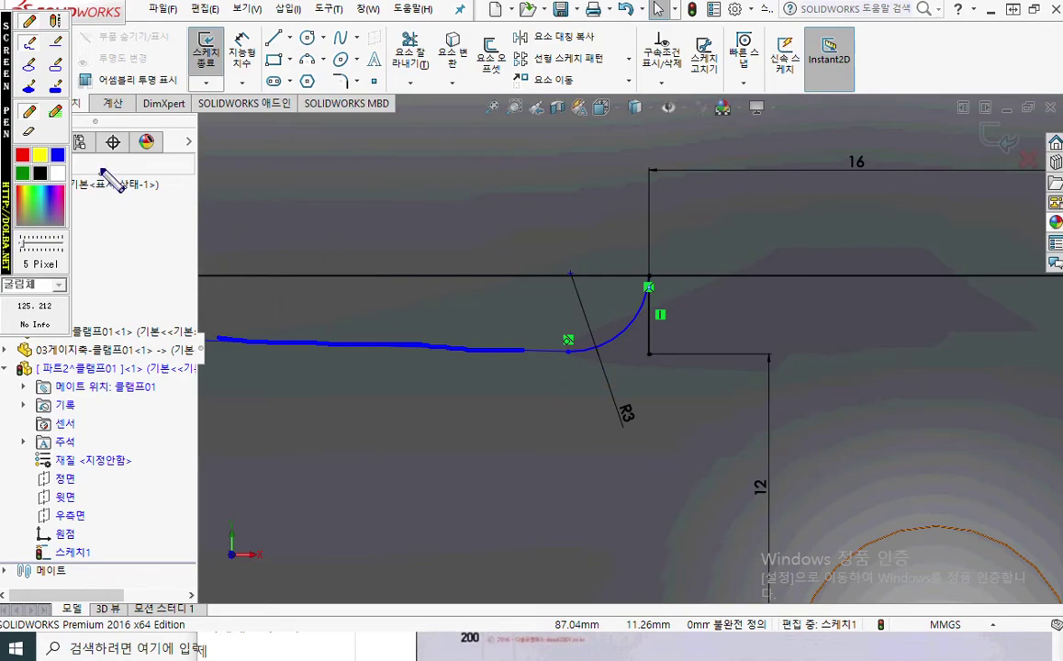
left_click(41, 154)
left_click_drag(584, 353, 639, 353)
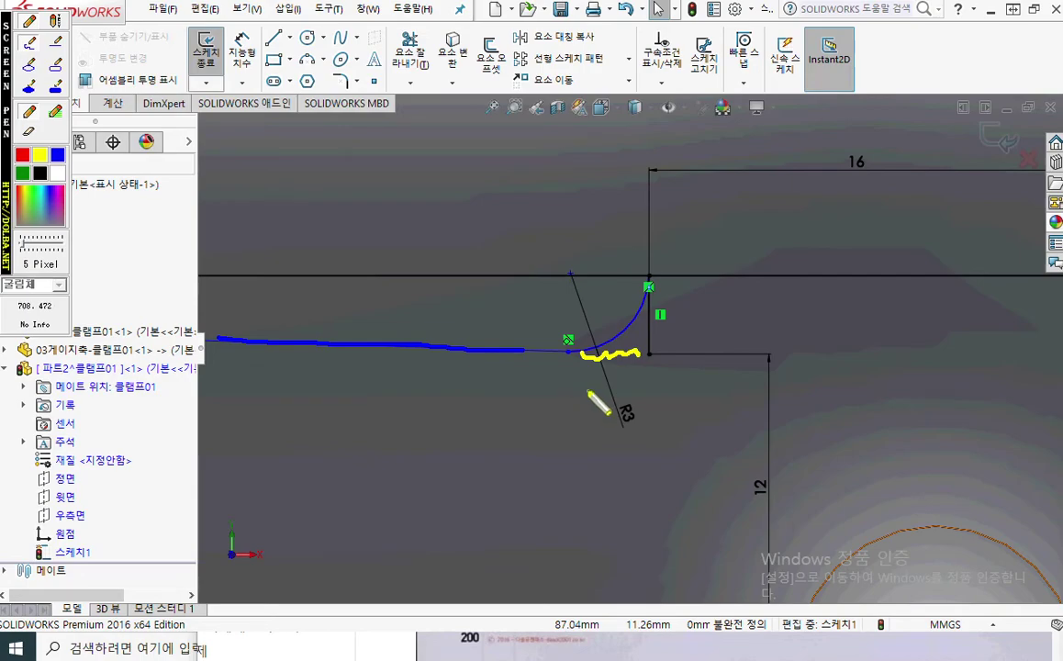
key("Escape")
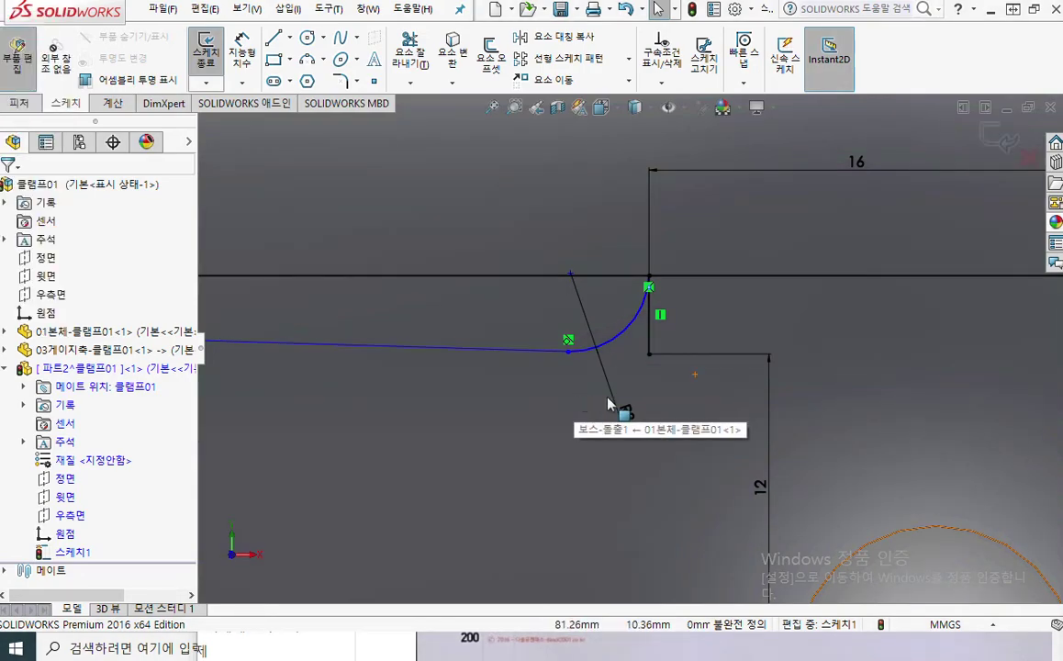
Mark the vertical line's lower endpoint and the slanted line in yellow with a small corner drawing below, and clear the marks.
key("F12")
mouse_move(662, 361)
left_mouse_down()
mouse_move(646, 361)
mouse_move(658, 350)
mouse_move(653, 363)
left_mouse_up()
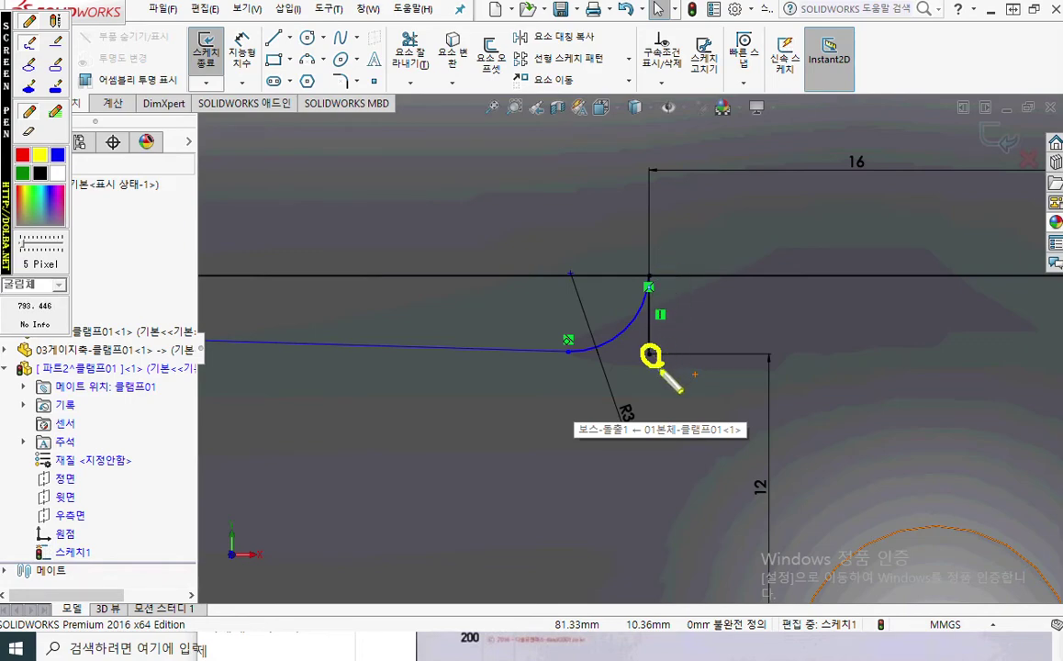
left_click_drag(235, 336, 531, 356)
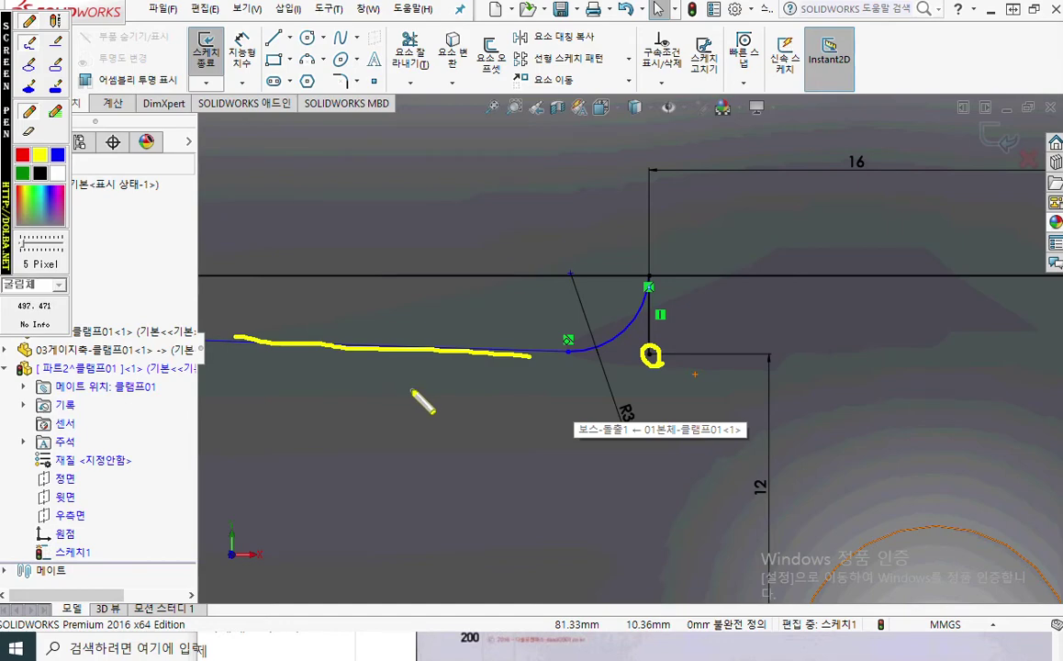
mouse_move(446, 415)
left_mouse_down()
mouse_move(484, 387)
mouse_move(455, 408)
mouse_move(464, 439)
left_mouse_up()
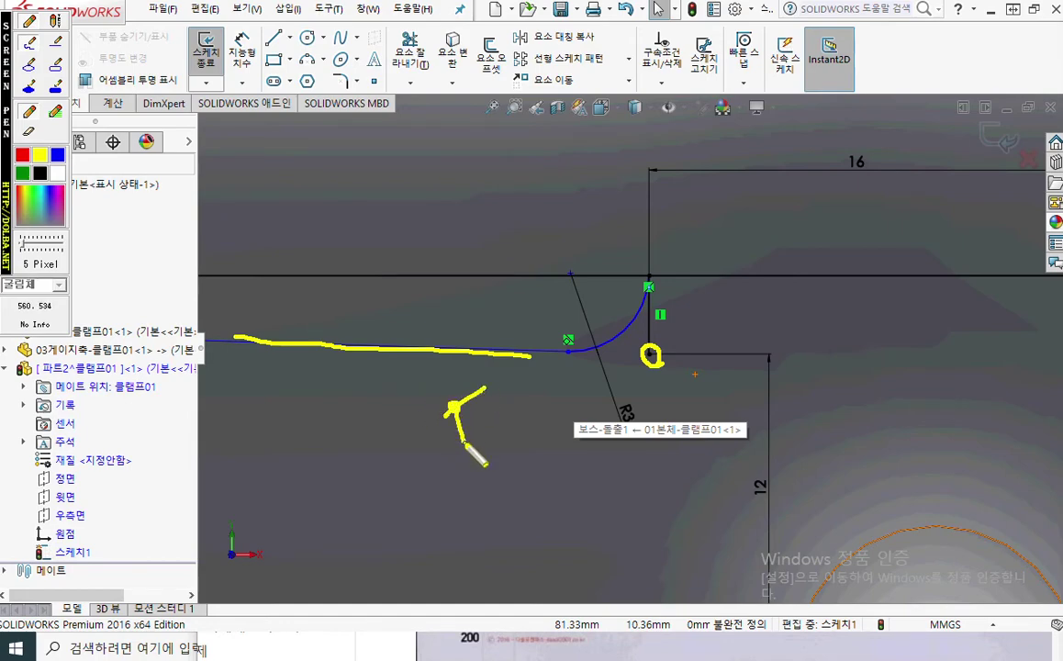
key("Escape")
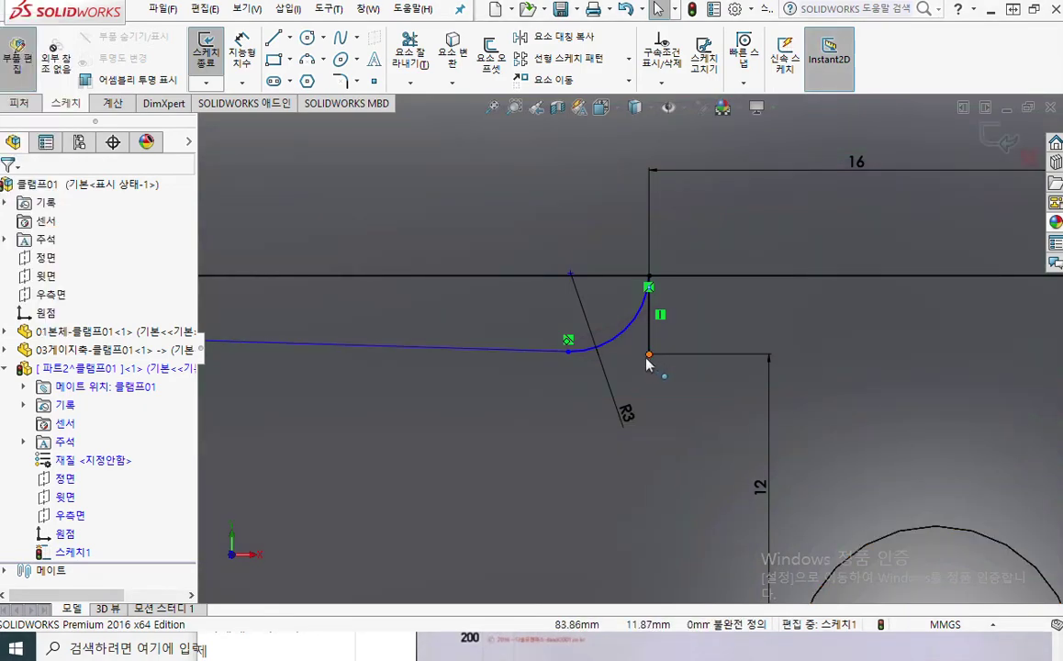
Add a coincident relation between the lower endpoint of the short vertical line and the slanted line.
left_click(647, 357)
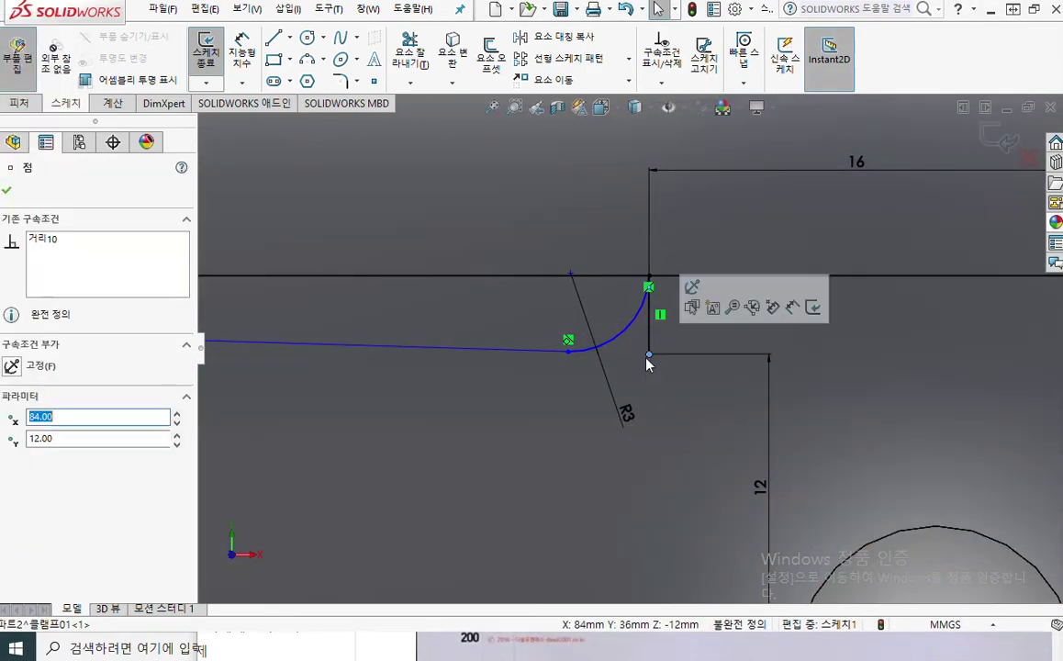
left_click(409, 351, "ctrl")
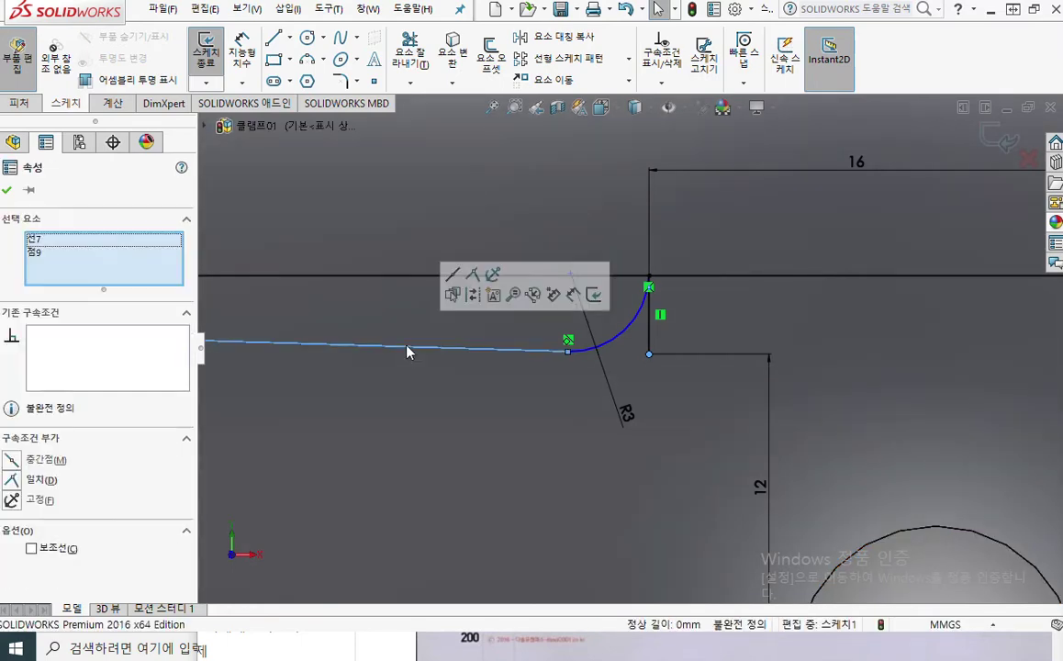
left_click(473, 274)
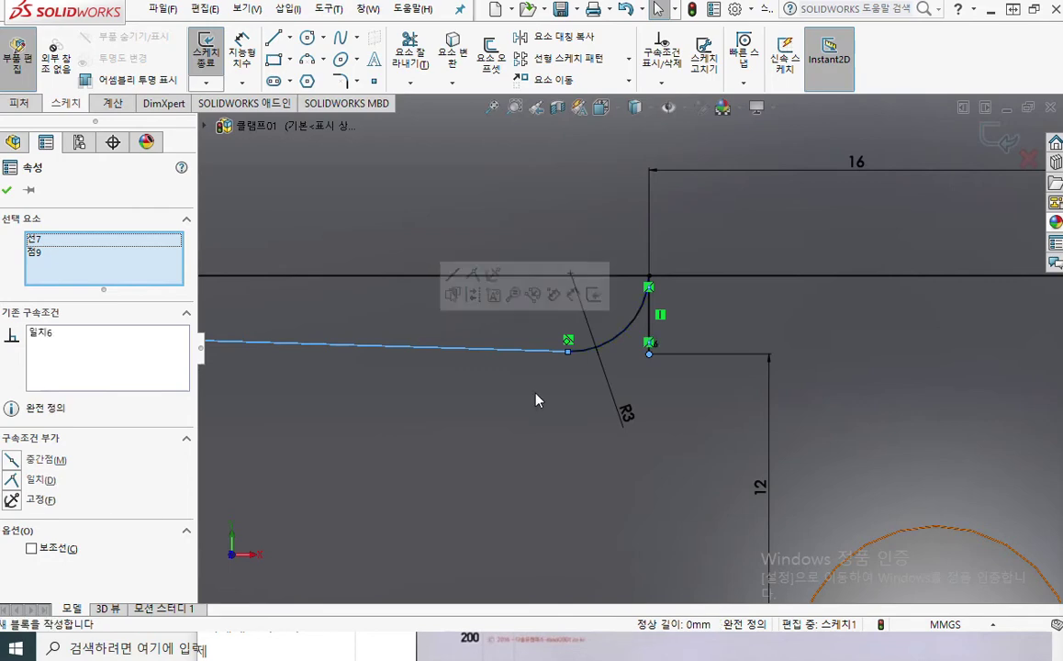
left_click(616, 222)
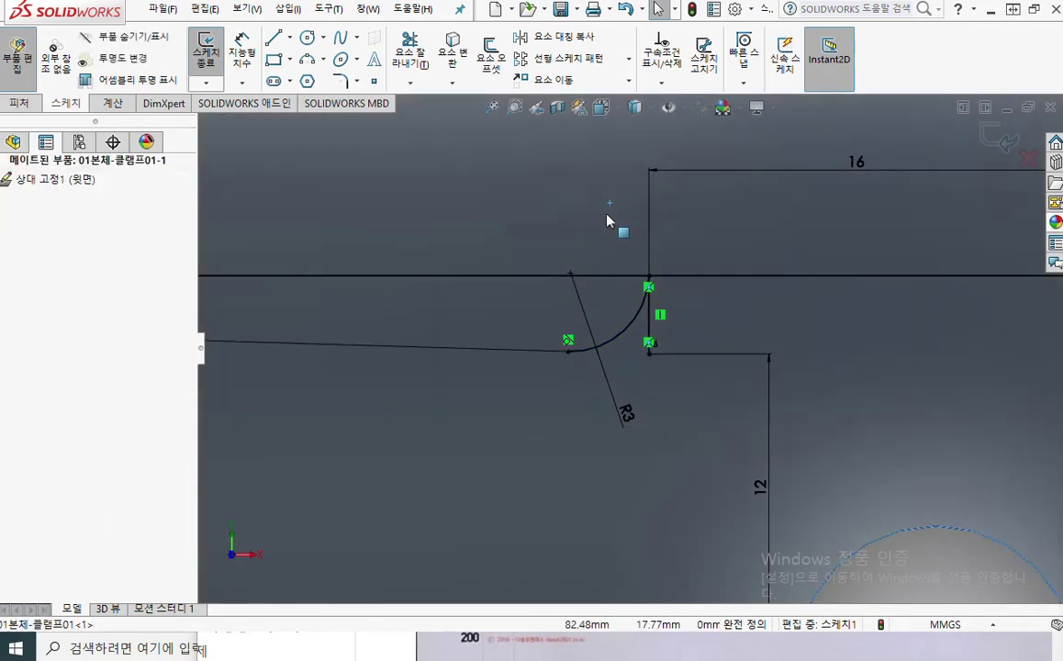
Convert the short vertical line beside the R3 arc to construction geometry.
left_click(648, 342)
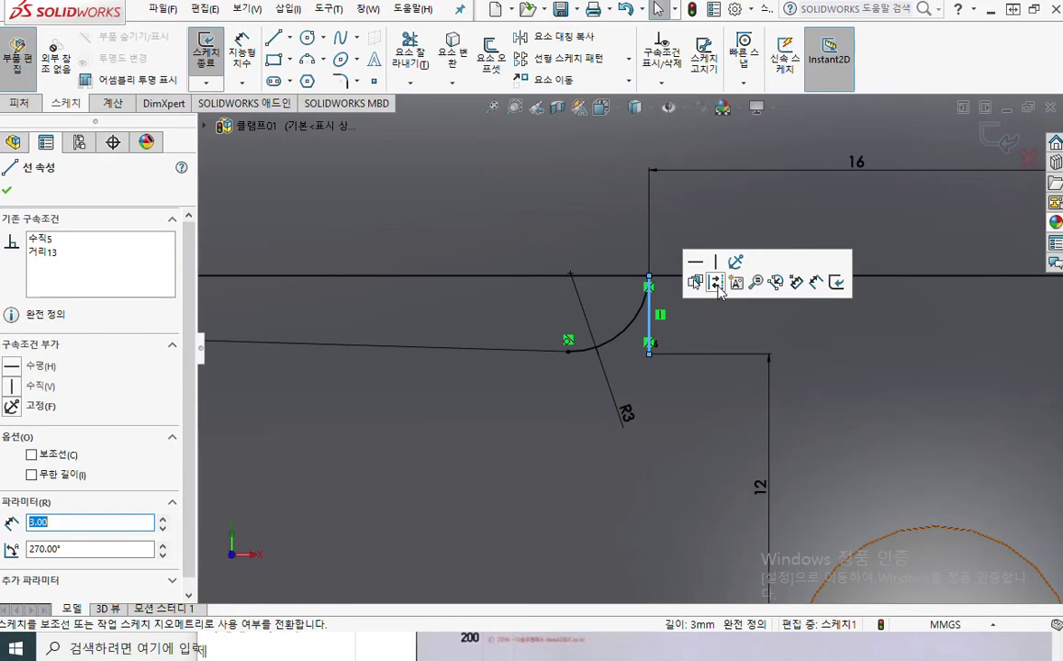
key("Escape")
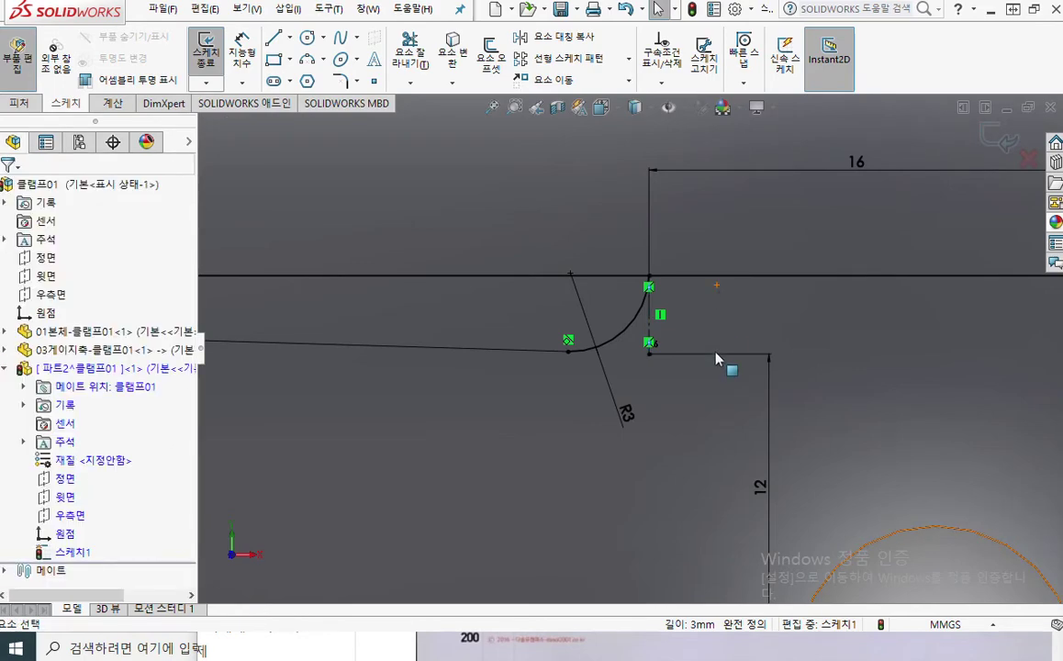
scroll(715, 360, "up", 3)
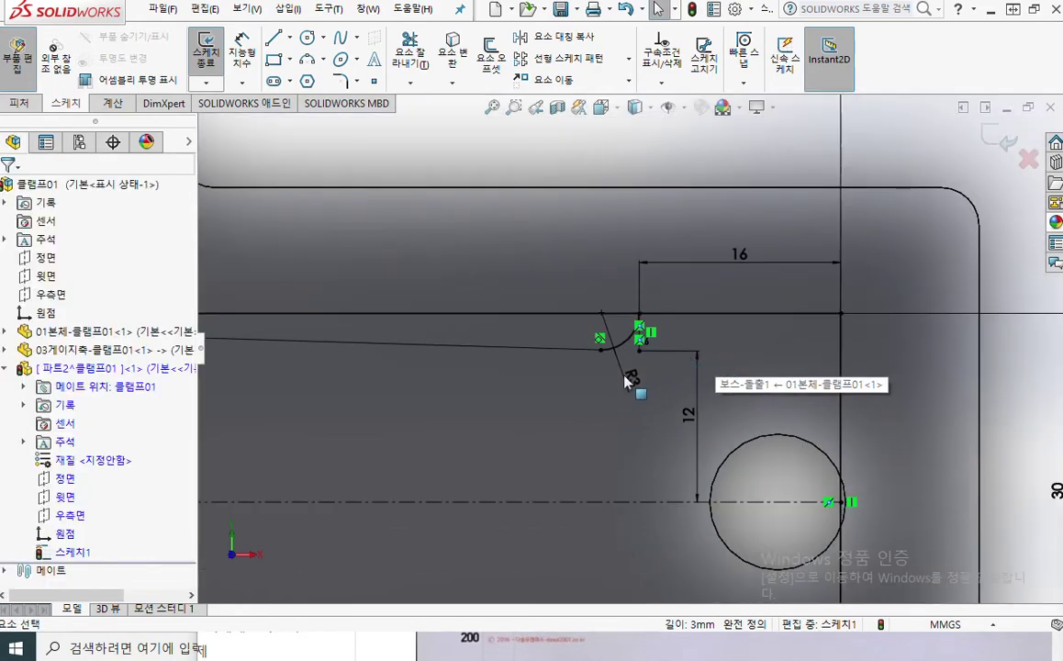
middle_click_drag(474, 403, 640, 405, "ctrl")
scroll(590, 419, "up", 2)
mouse_move(567, 419)
middle_mouse_down("ctrl")
mouse_move(674, 397)
mouse_move(674, 412)
mouse_move(694, 391)
middle_mouse_up("ctrl")
scroll(623, 412, "up", 1)
scroll(694, 403, "up", 2)
scroll(693, 409, "up", 1)
key("F12")
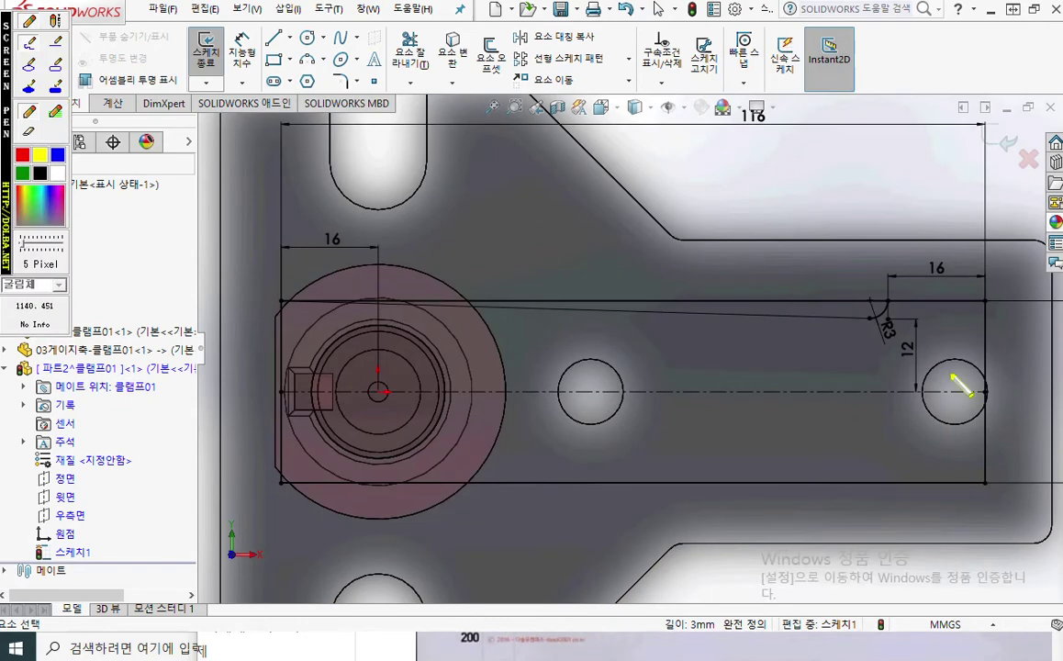
mouse_move(896, 292)
left_mouse_down()
mouse_move(875, 329)
mouse_move(274, 305)
left_mouse_up()
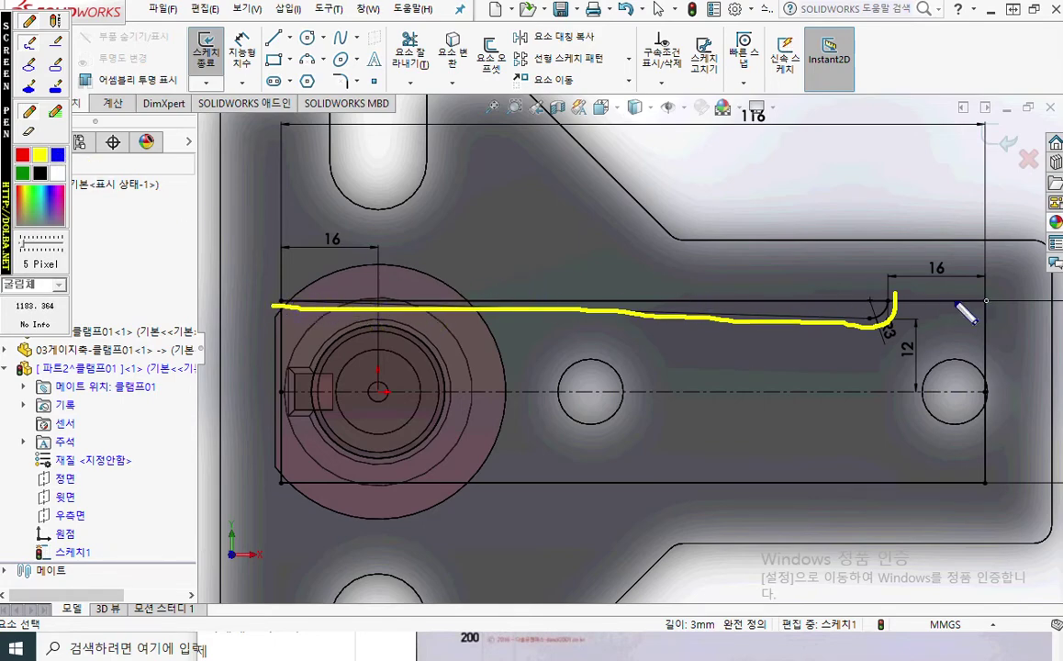
left_click_drag(875, 296, 570, 302)
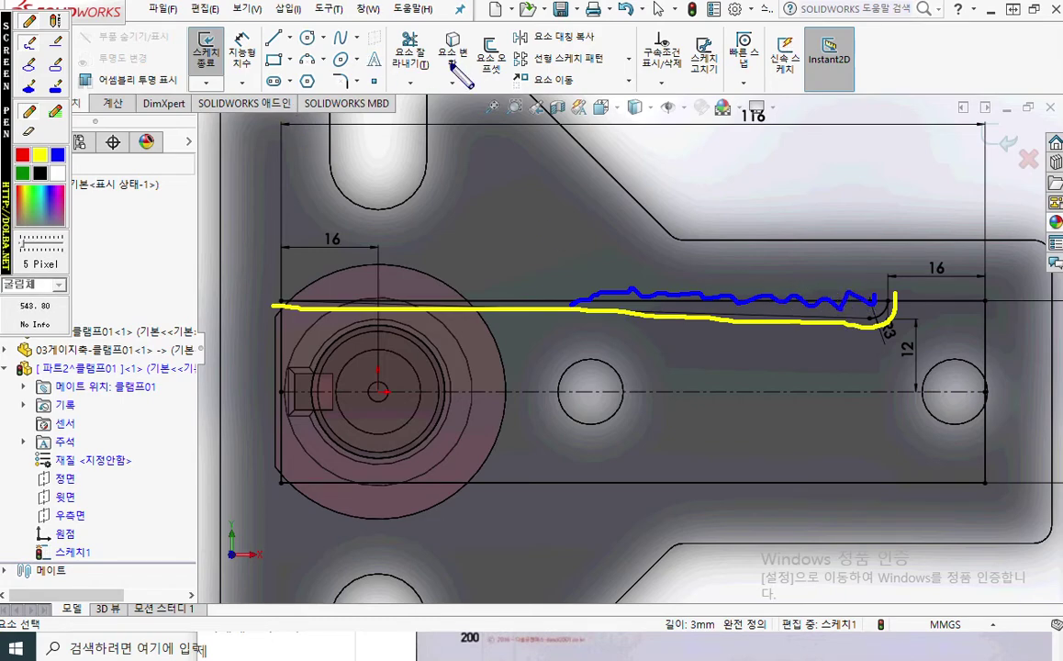
mouse_move(453, 71)
left_mouse_down()
mouse_move(374, 81)
mouse_move(448, 41)
left_mouse_up()
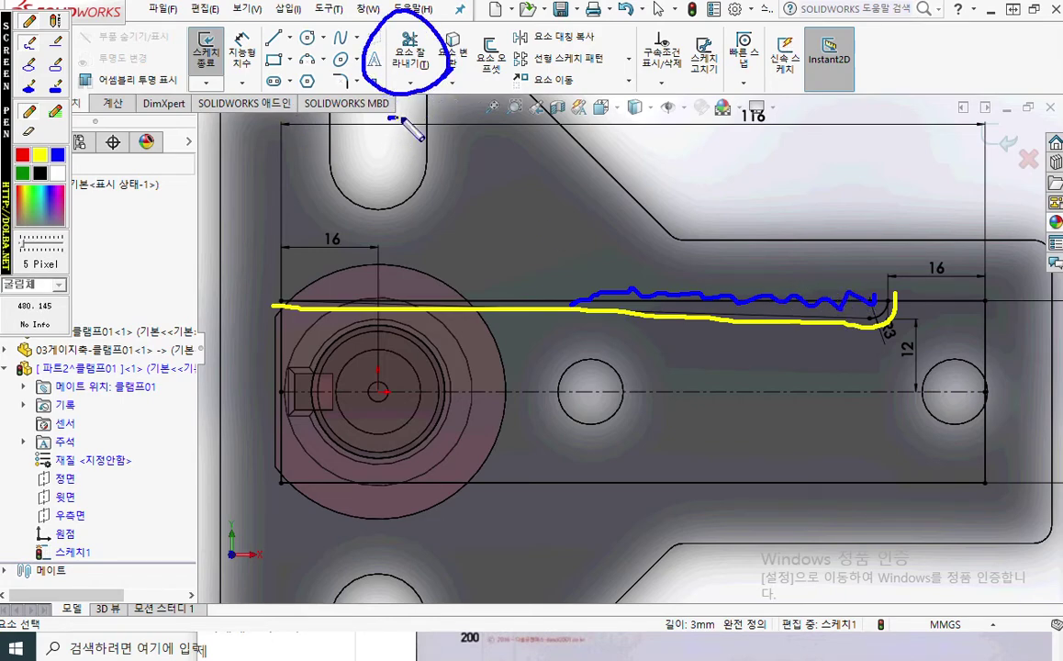
left_click_drag(390, 120, 409, 142)
mouse_move(401, 100)
left_mouse_down()
mouse_move(401, 158)
mouse_move(436, 135)
mouse_move(462, 143)
mouse_move(447, 147)
mouse_move(504, 140)
mouse_move(525, 145)
mouse_move(523, 158)
left_mouse_up()
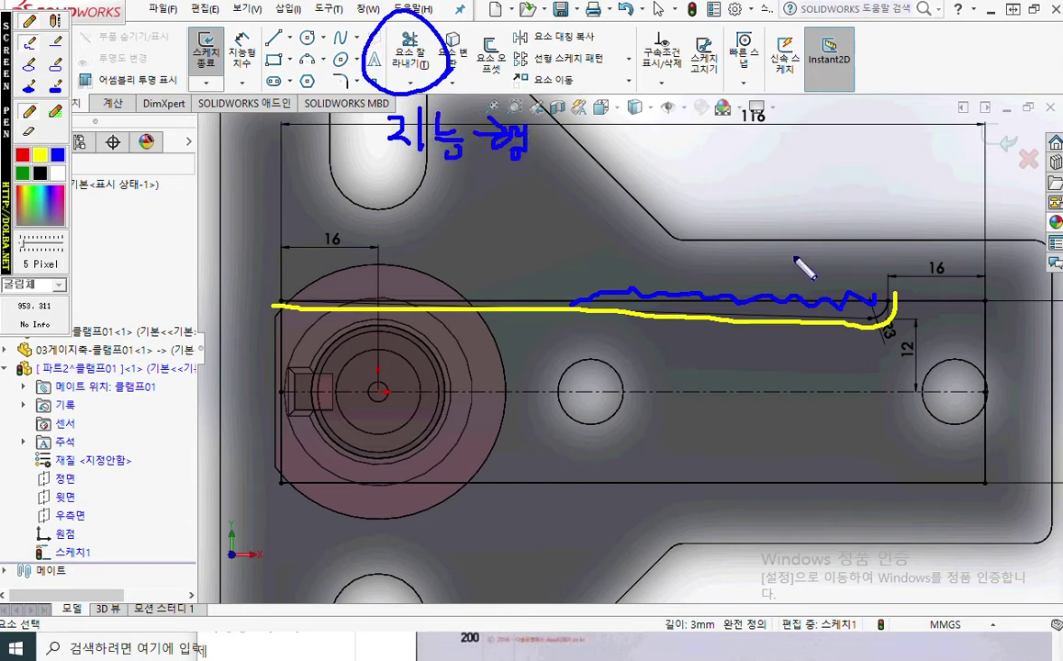
mouse_move(816, 225)
left_mouse_down()
mouse_move(817, 257)
mouse_move(791, 296)
left_mouse_up()
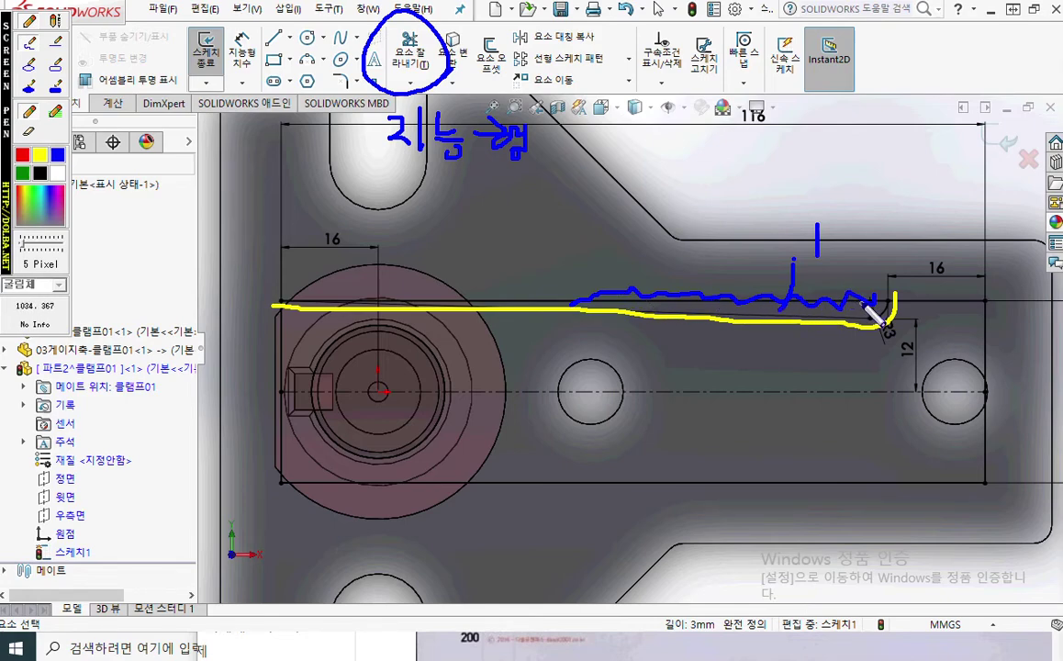
key("Escape")
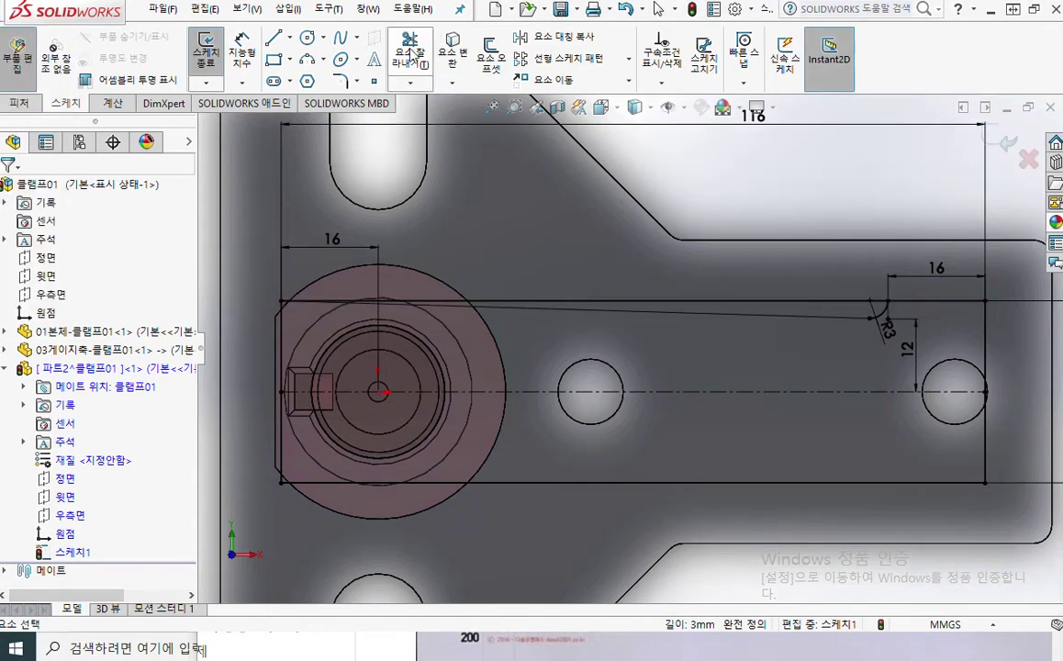
Power-trim the rectangle's upper edge above the slanted line, keeping the 16 mm segment at the far end.
left_click(410, 43)
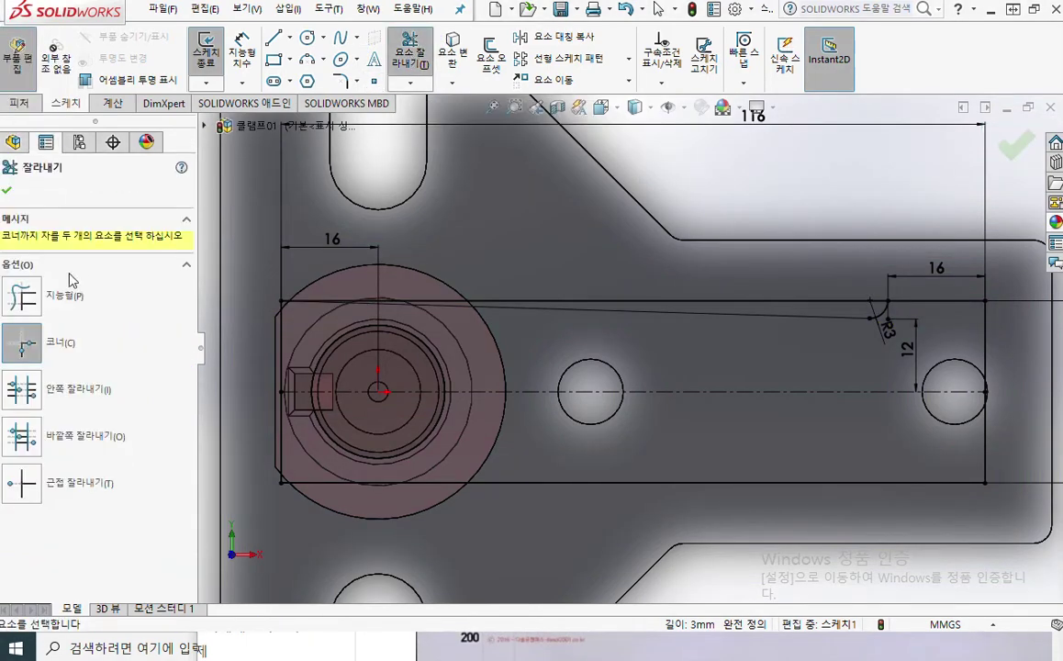
left_click(21, 296)
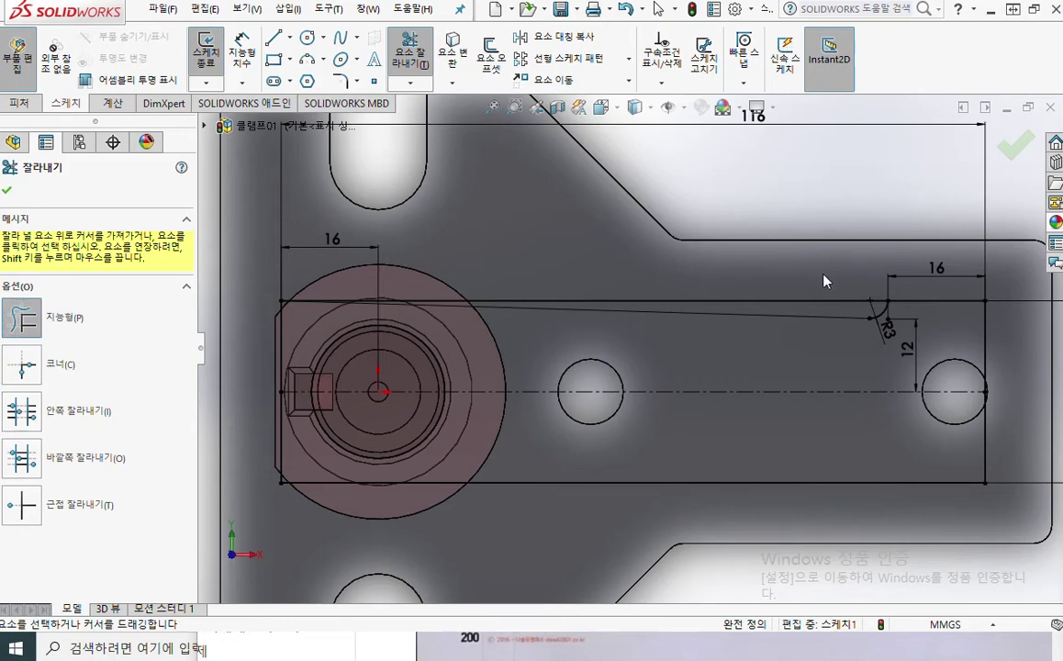
left_click_drag(823, 281, 823, 310)
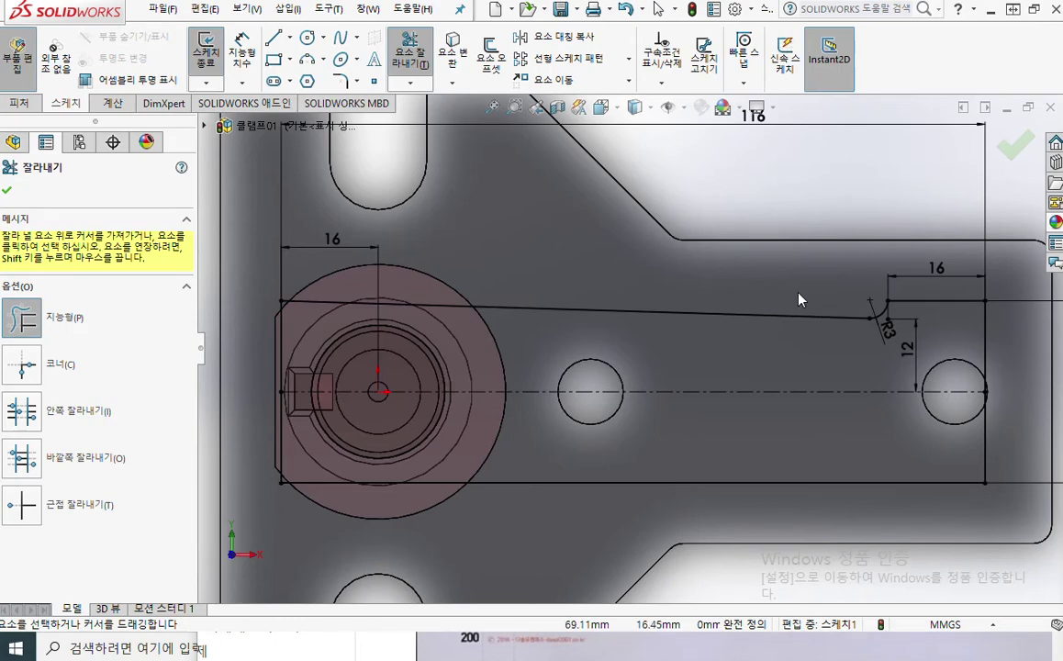
key("Escape")
scroll(649, 326, "up", 1)
middle_click_drag(650, 365, 621, 276, "ctrl")
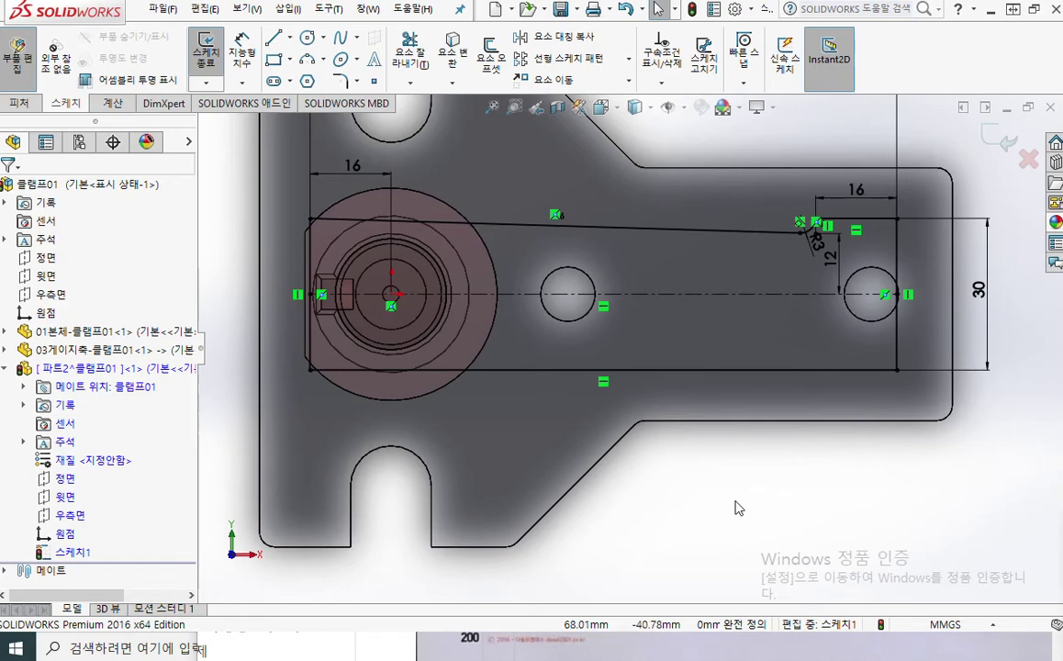
key("F12")
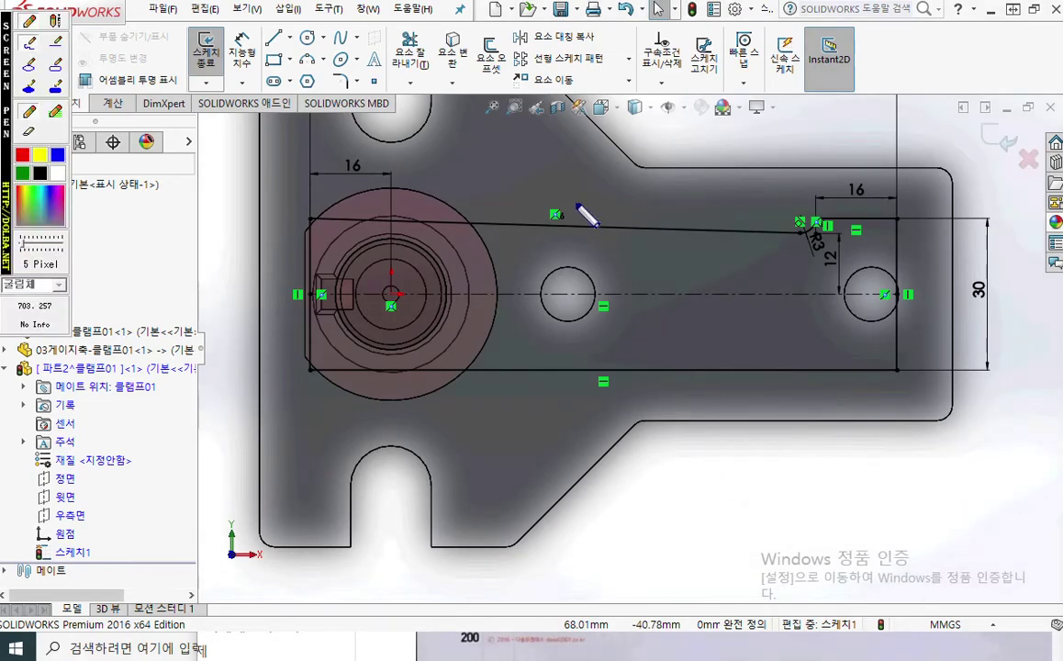
mouse_move(596, 52)
left_mouse_down()
mouse_move(486, 41)
mouse_move(588, 26)
mouse_move(590, 54)
left_mouse_up()
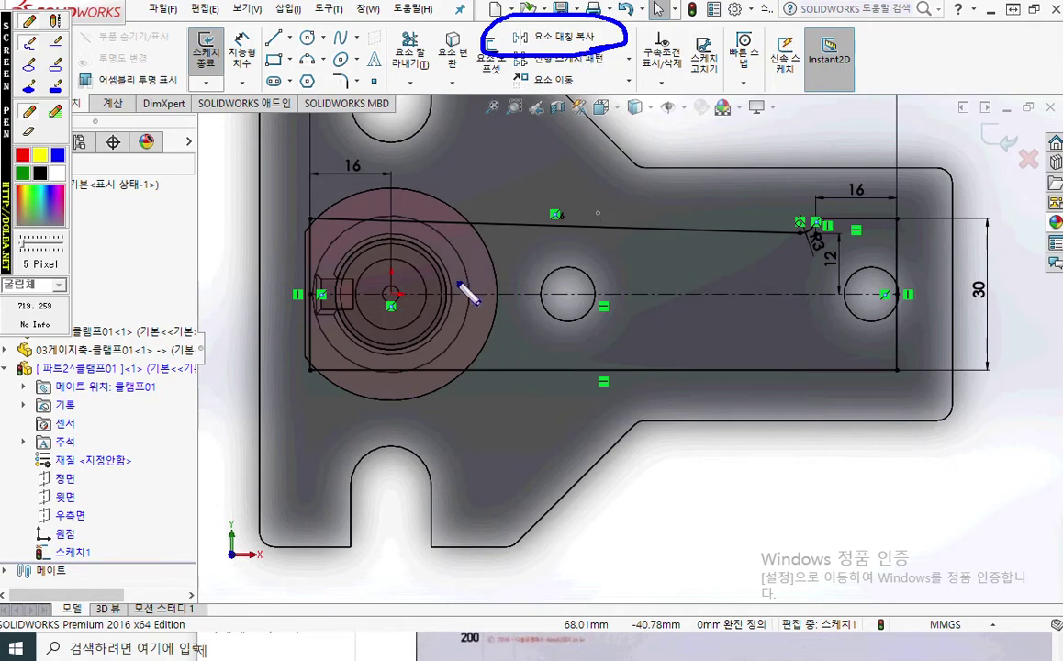
left_click_drag(266, 292, 468, 297)
left_click_drag(588, 292, 823, 291)
mouse_move(823, 215)
left_mouse_down()
mouse_move(812, 239)
mouse_move(768, 243)
mouse_move(328, 218)
left_mouse_up()
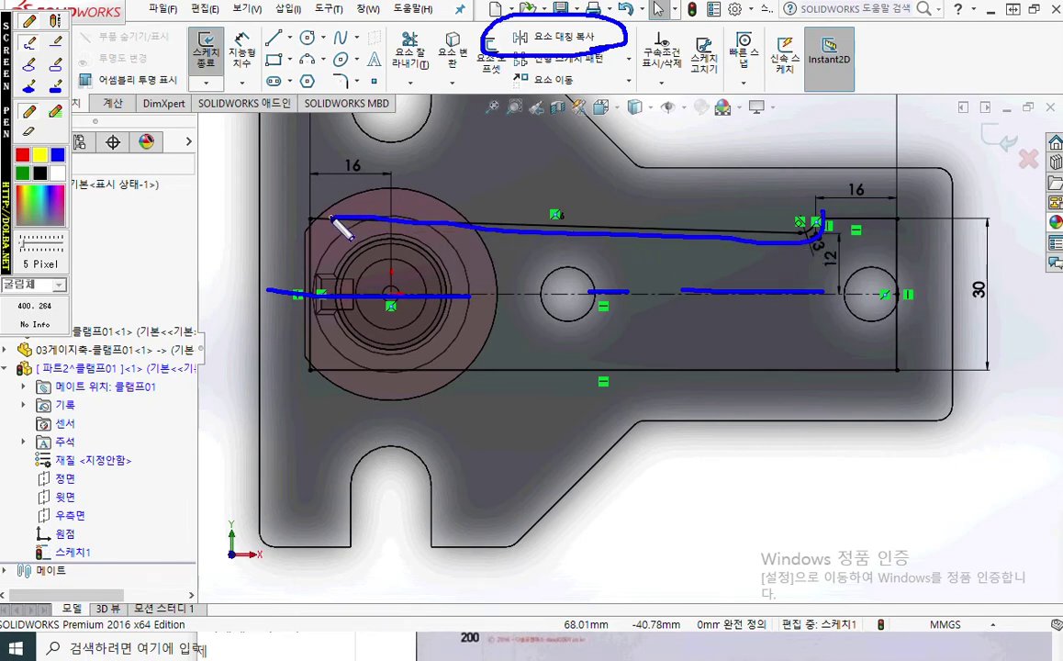
mouse_move(318, 374)
left_mouse_down()
mouse_move(735, 337)
mouse_move(819, 337)
mouse_move(833, 375)
left_mouse_up()
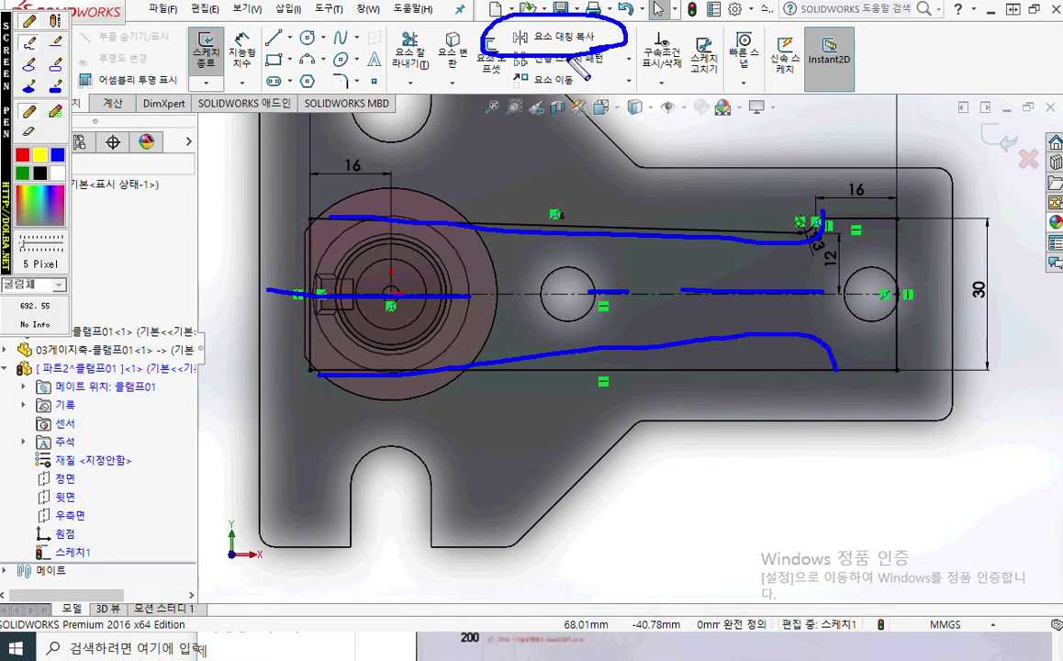
mouse_move(592, 56)
left_mouse_down()
mouse_move(632, 112)
mouse_move(645, 204)
mouse_move(677, 188)
mouse_move(680, 250)
mouse_move(705, 232)
left_mouse_up()
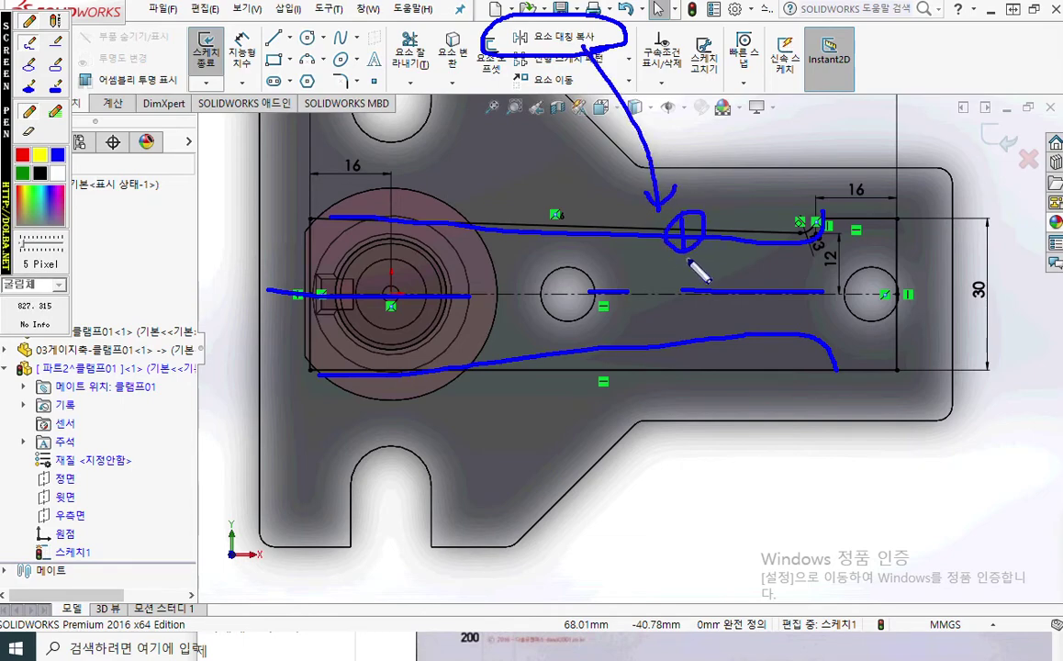
mouse_move(440, 277)
left_mouse_down()
mouse_move(459, 303)
mouse_move(493, 307)
mouse_move(428, 255)
mouse_move(493, 332)
left_mouse_up()
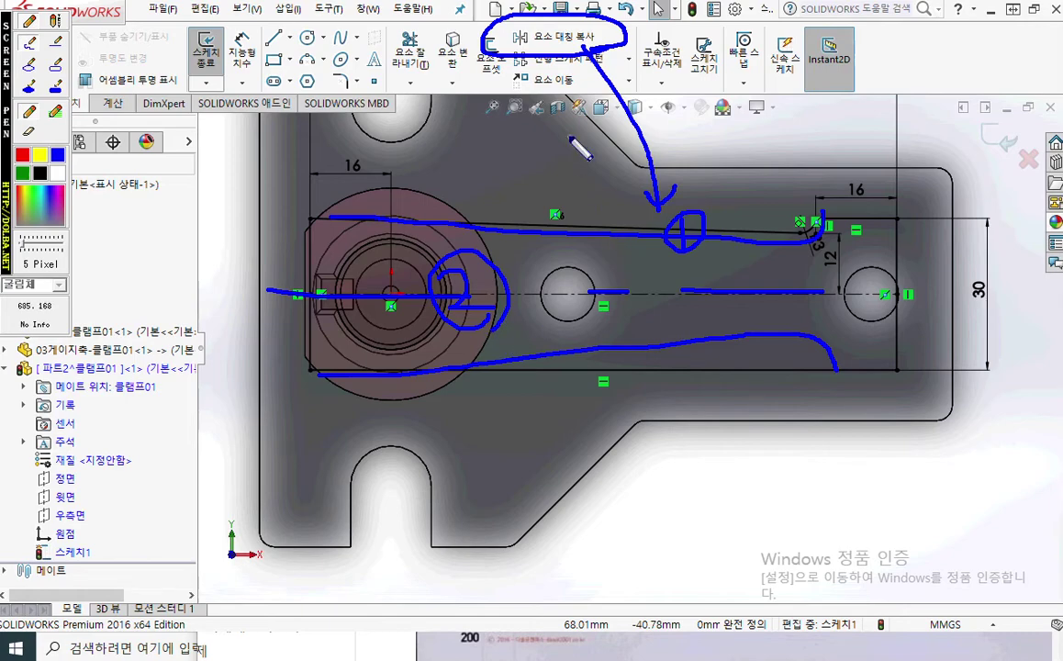
key("Escape")
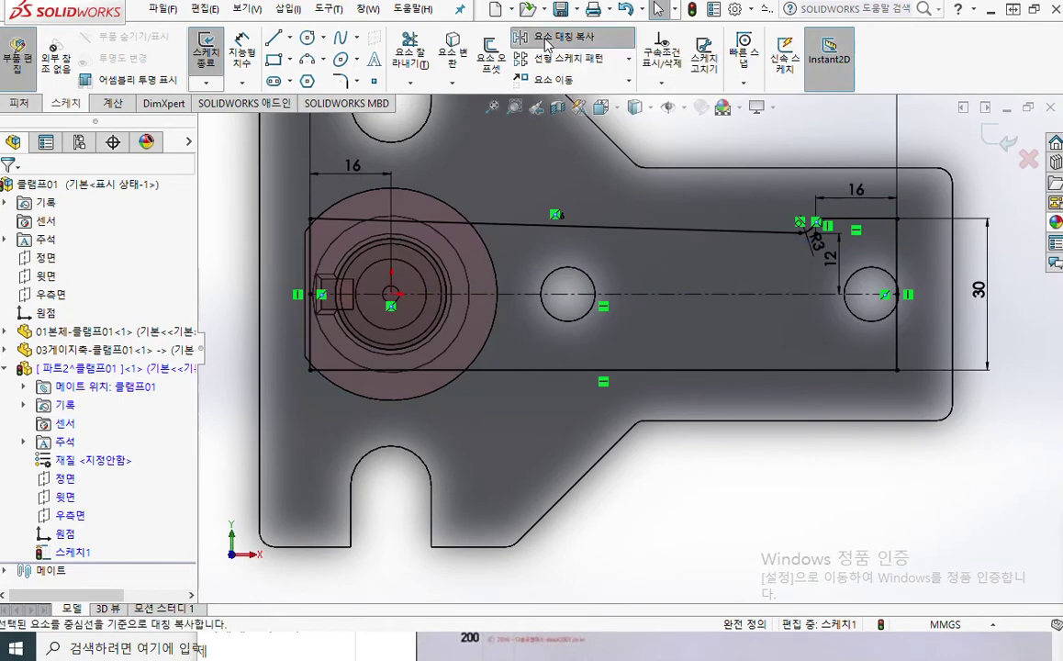
Mirror the R3 arc and the slanted line about the horizontal centerline, keeping the originals.
left_click(548, 42)
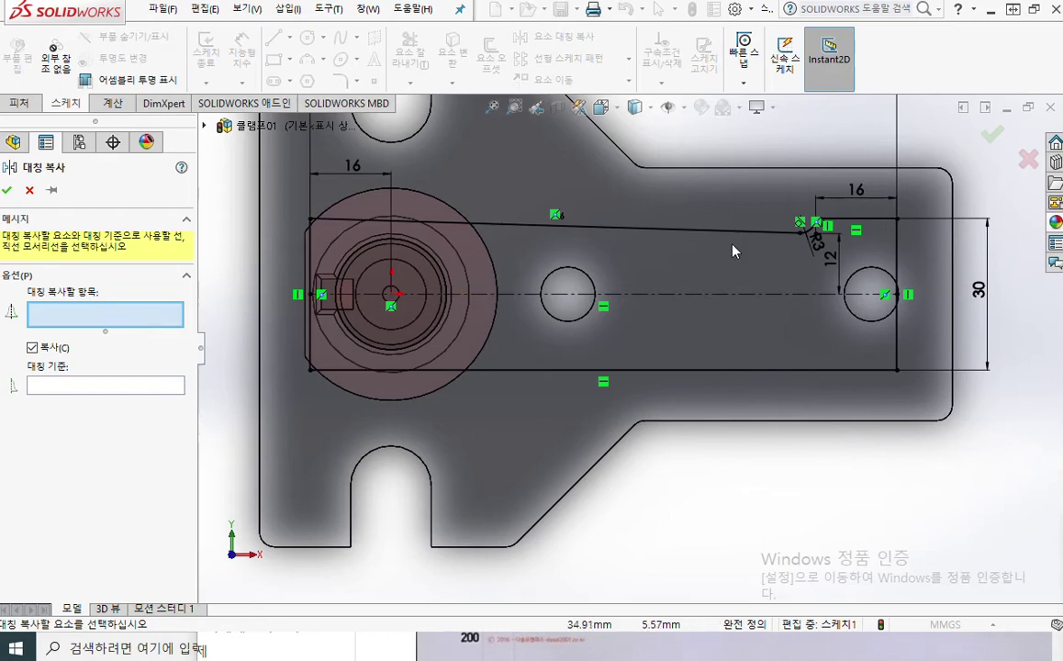
scroll(804, 230, "down", 4)
left_click(812, 251)
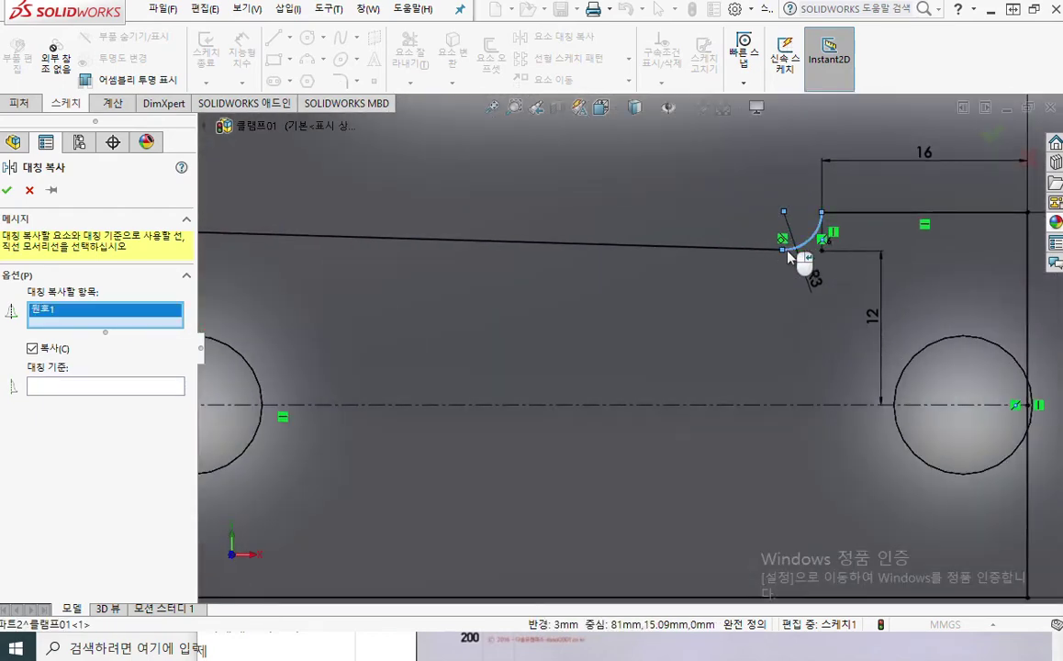
left_click(702, 254)
scroll(634, 331, "up", 4)
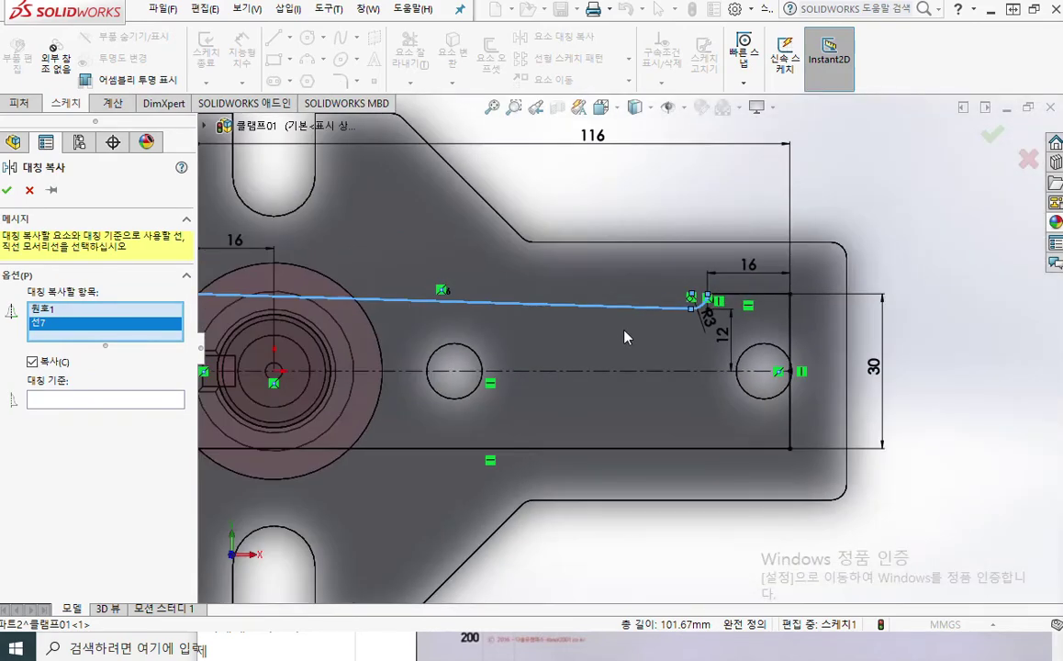
left_click(104, 401)
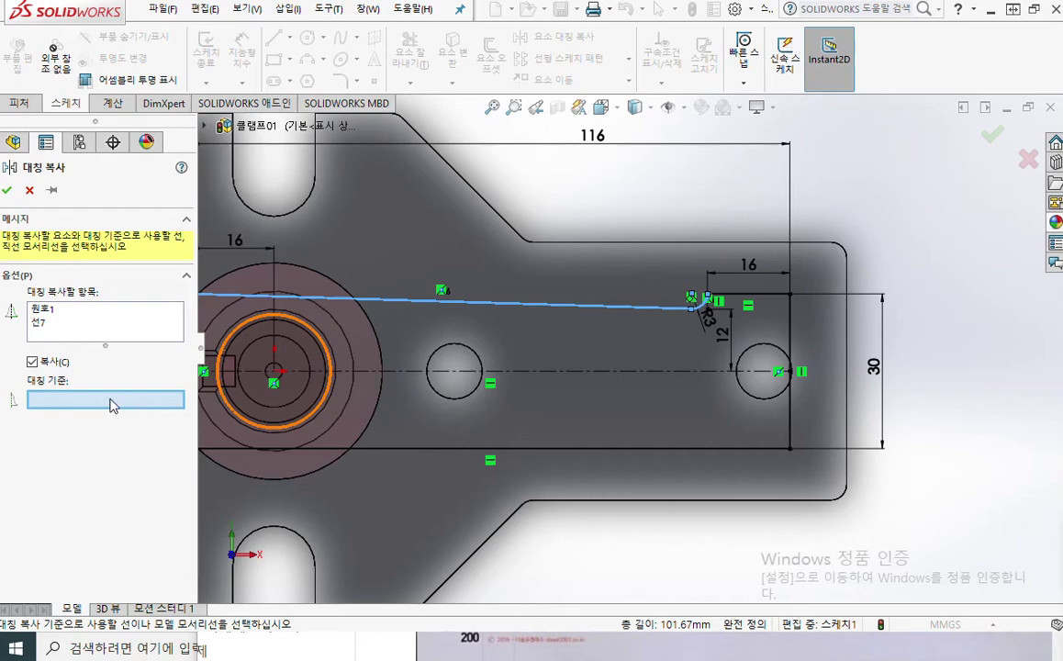
left_click(564, 372)
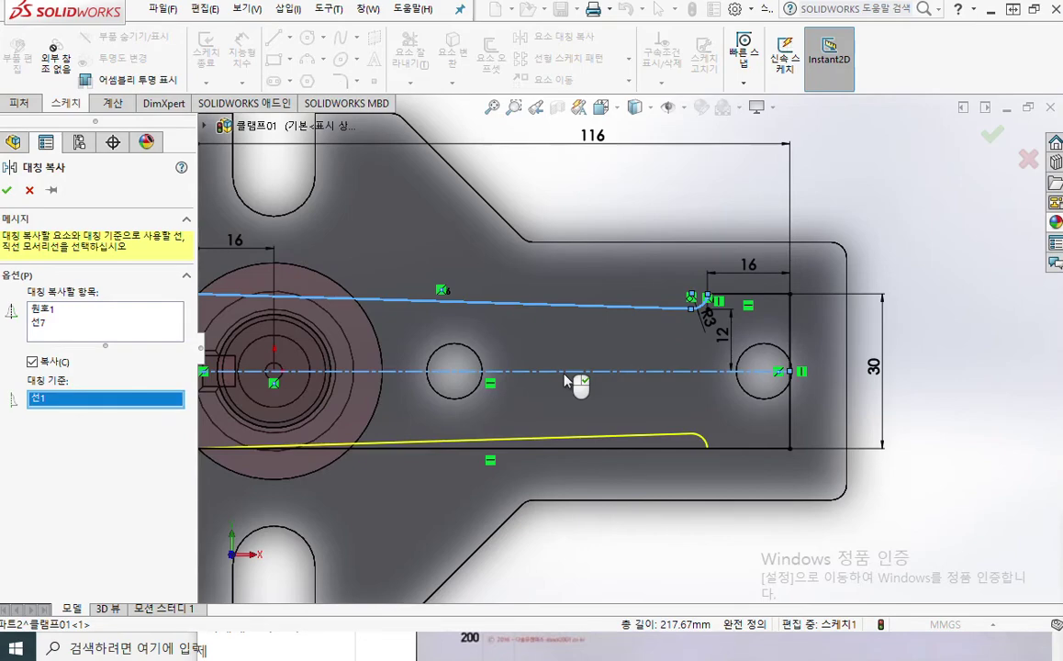
left_click(991, 137)
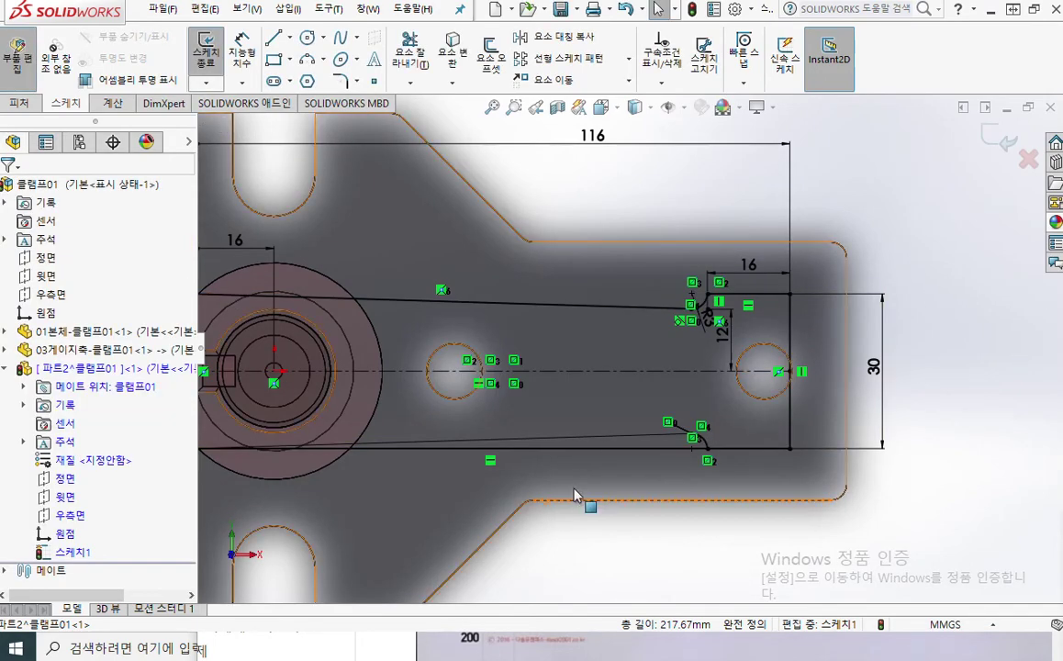
key("F9")
left_click_drag(647, 473, 660, 445)
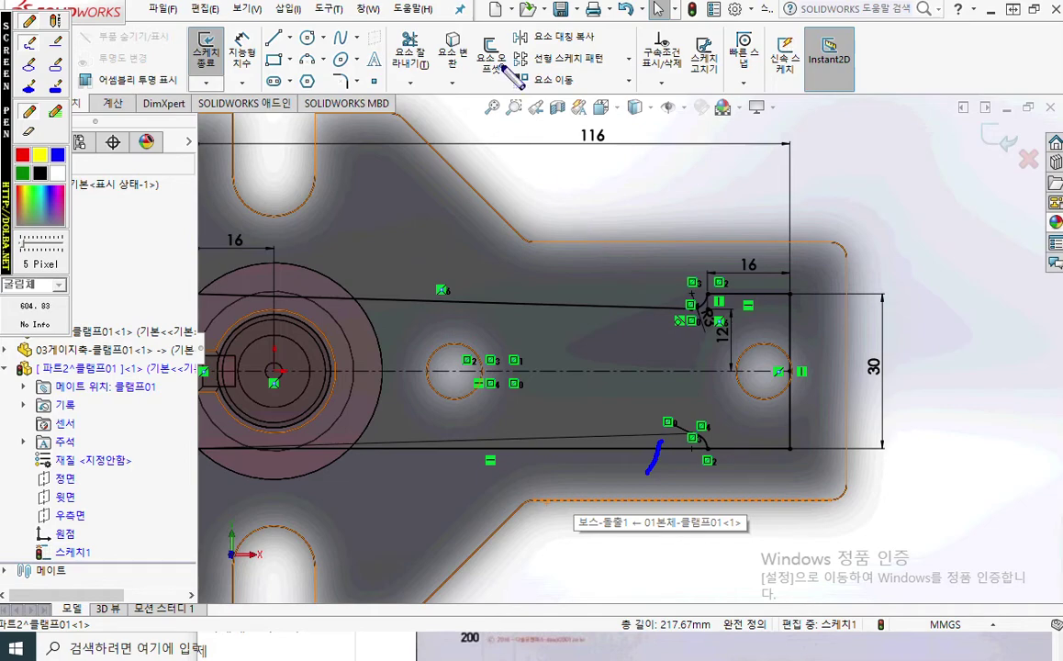
key("F9")
Power-trim the rectangle's lower edge below the mirrored slanted line, up to the mirrored arc.
left_click(410, 51)
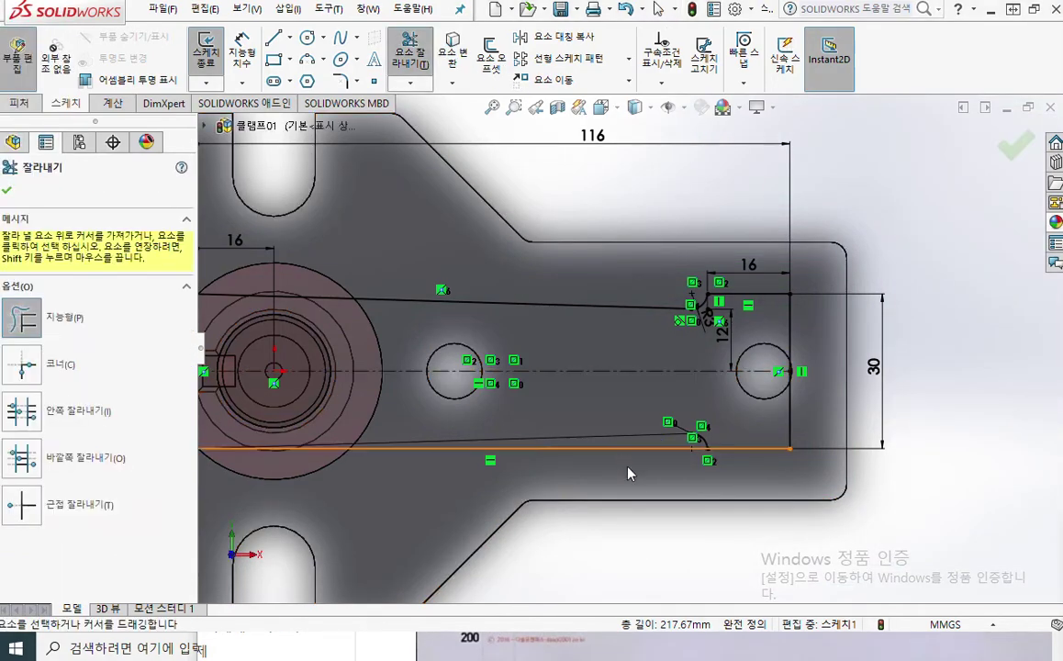
left_click_drag(644, 476, 655, 449)
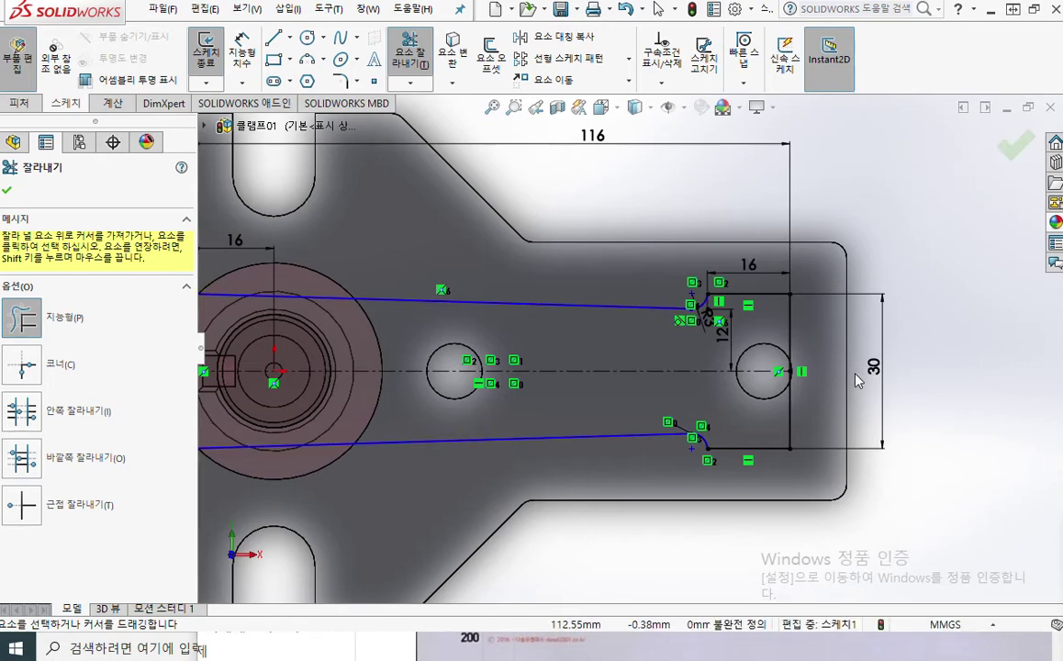
left_click(1010, 156)
scroll(748, 307, "down", 5)
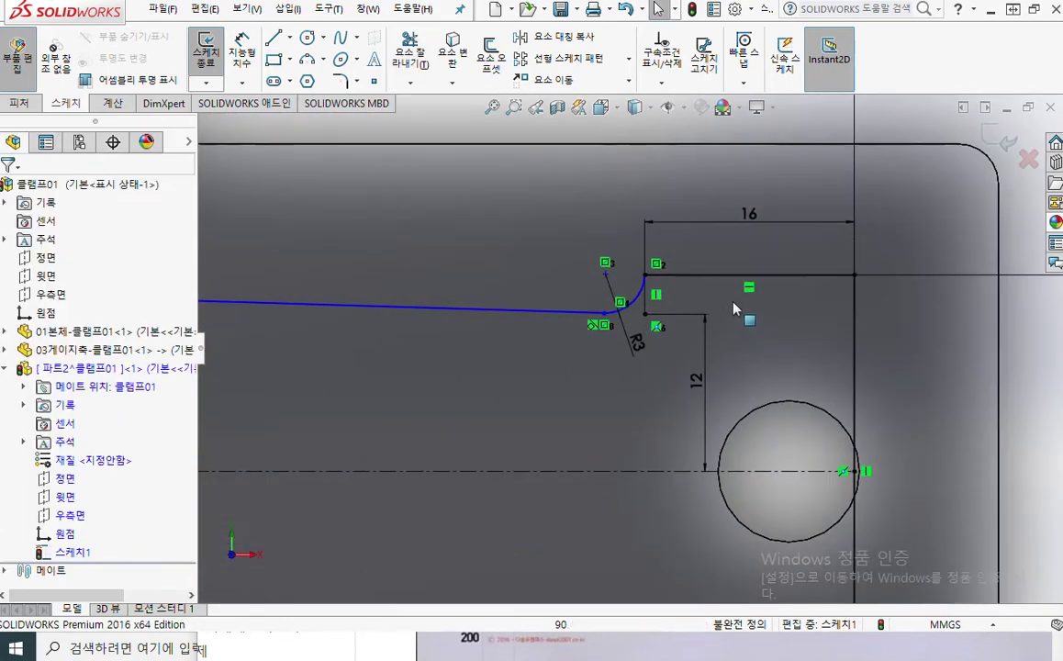
Reposition the 16 mm dimension of the upper far-end segment between that segment and the end hole.
mouse_move(754, 216)
left_mouse_down()
mouse_move(762, 320)
mouse_move(774, 341)
mouse_move(788, 328)
left_mouse_up()
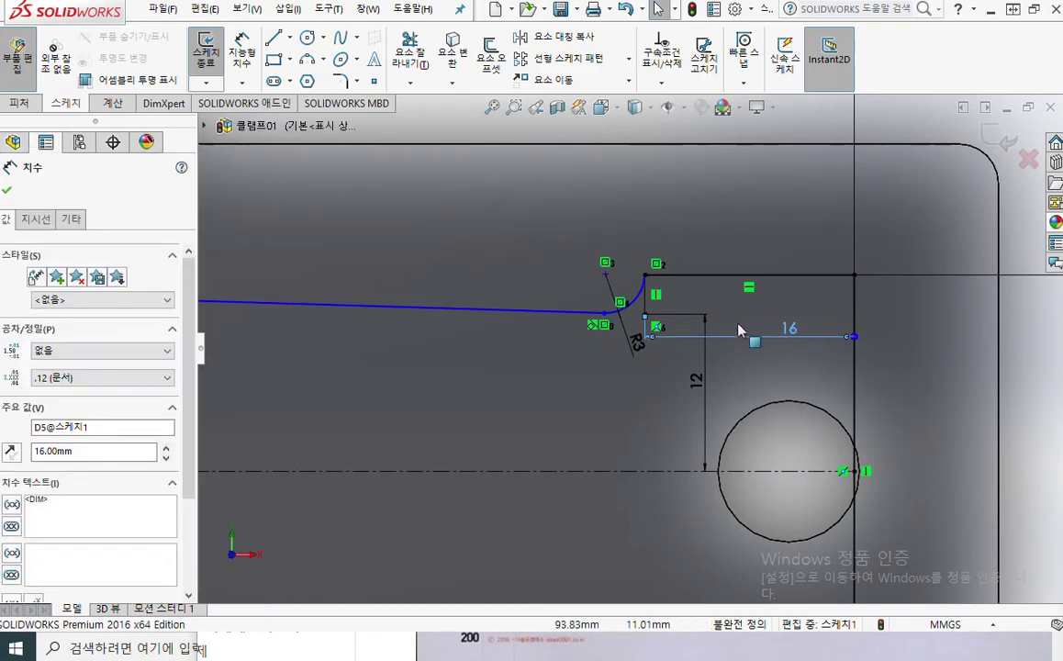
left_click(647, 301)
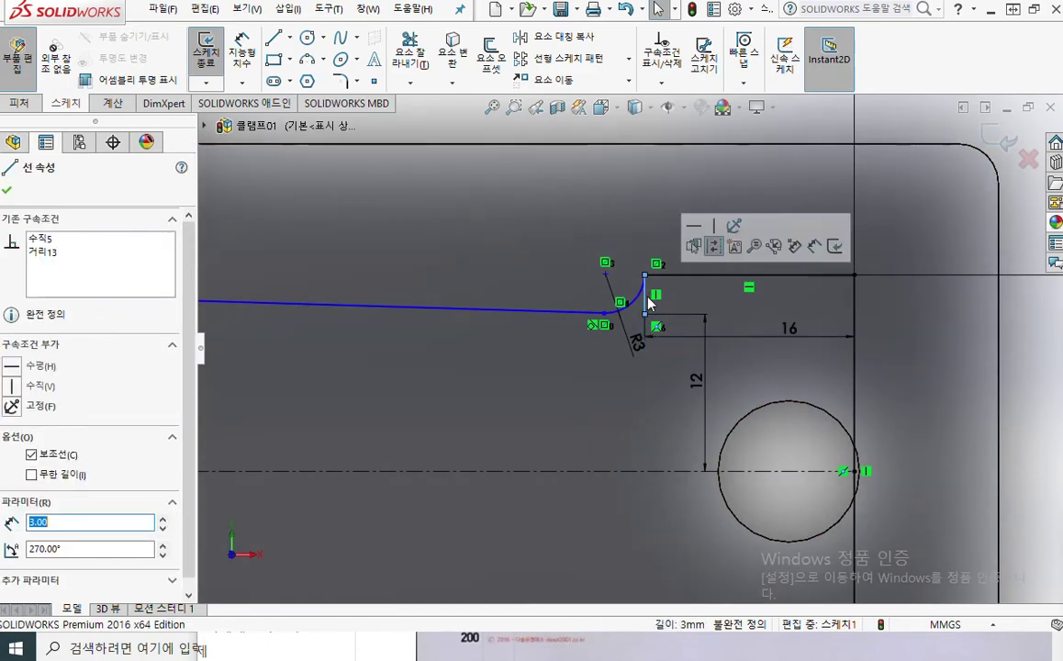
Examine the whole mirrored profile for sketch geometry that is still not fully defined.
scroll(683, 316, "up", 6)
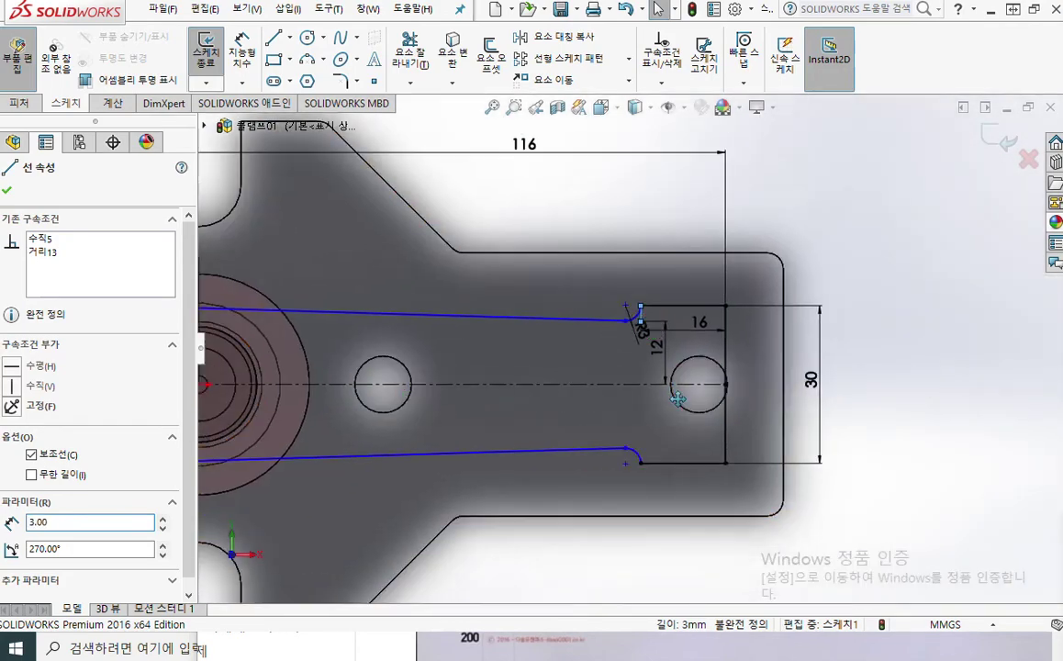
scroll(679, 322, "down", 5)
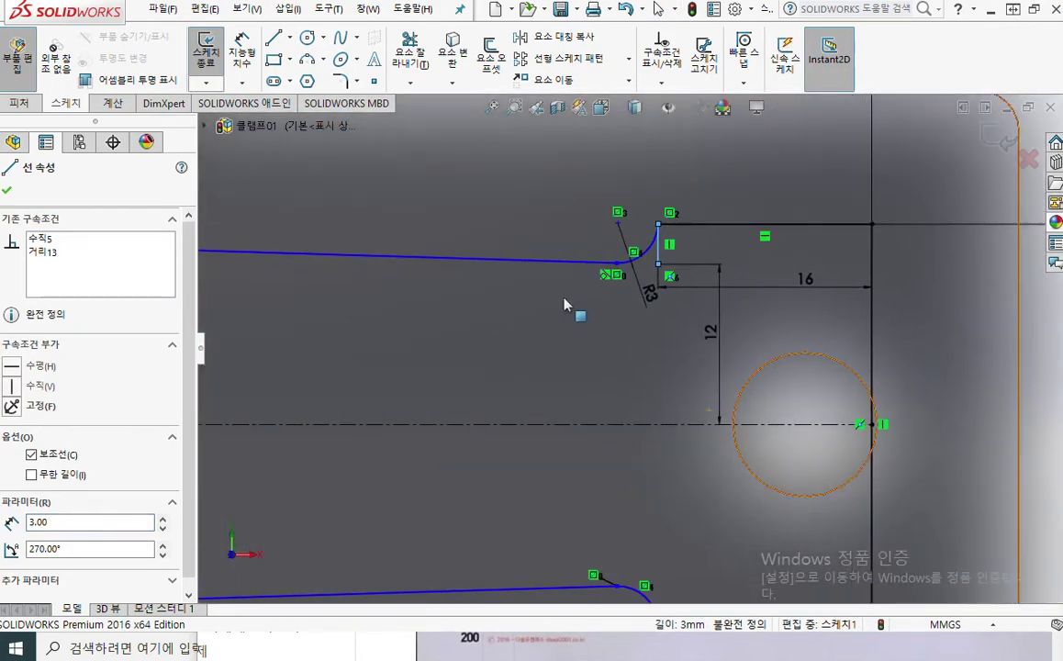
left_click(990, 386)
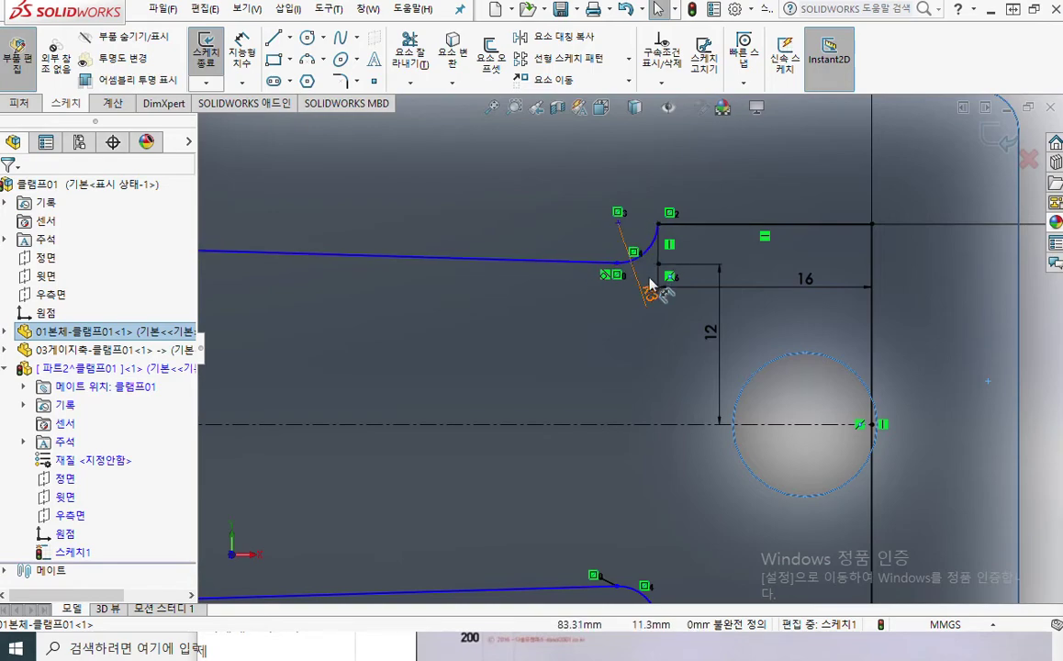
scroll(742, 347, "up", 1)
middle_click_drag(741, 347, 702, 272, "ctrl")
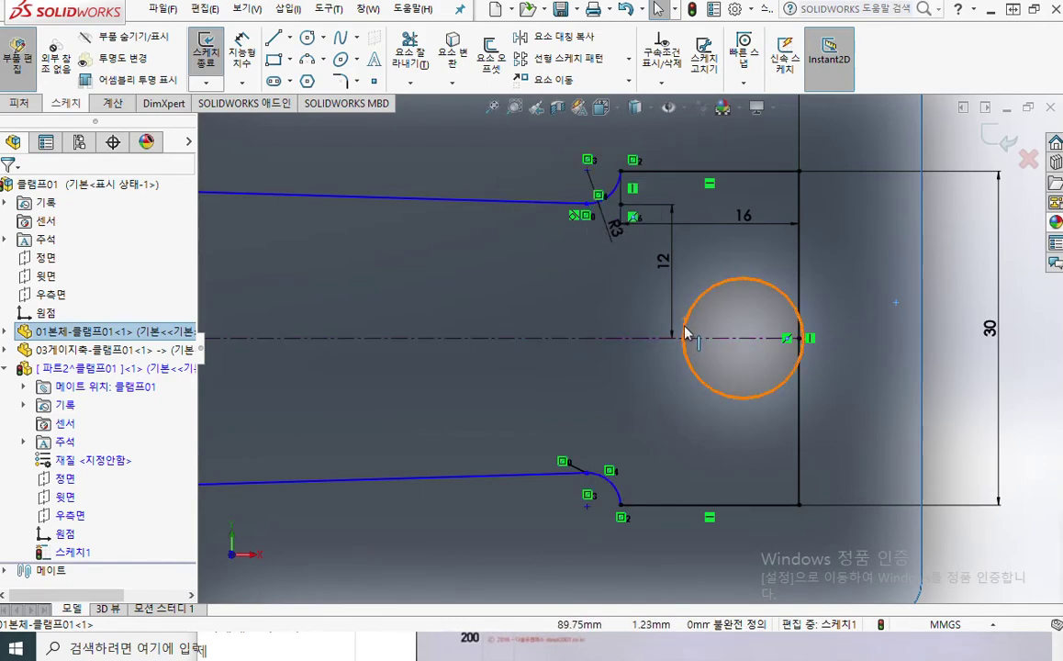
scroll(689, 334, "up", 4)
middle_click_drag(411, 309, 630, 310, "ctrl")
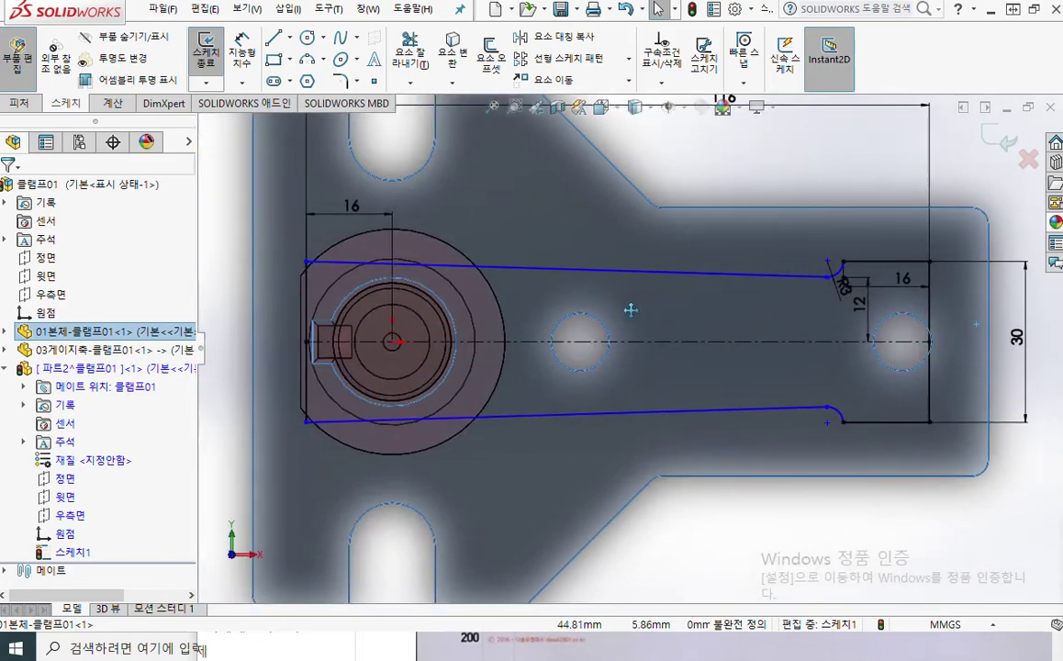
mouse_move(620, 370)
middle_mouse_down("ctrl")
mouse_move(578, 357)
mouse_move(613, 354)
middle_mouse_up("ctrl")
scroll(583, 357, "up", 1)
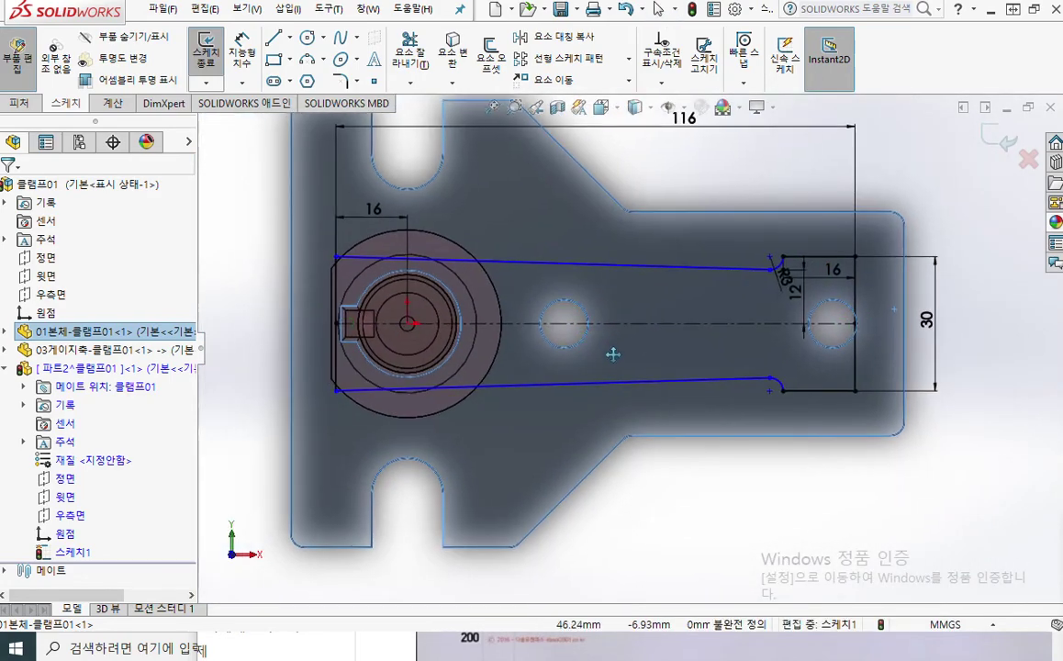
key("F12")
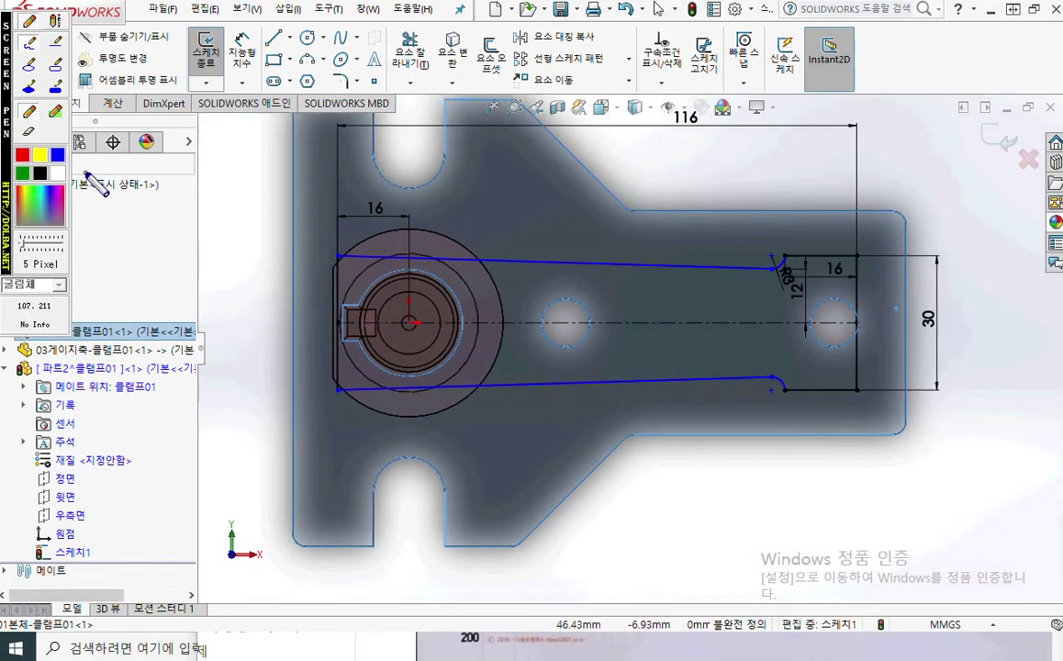
left_click_drag(333, 257, 276, 262)
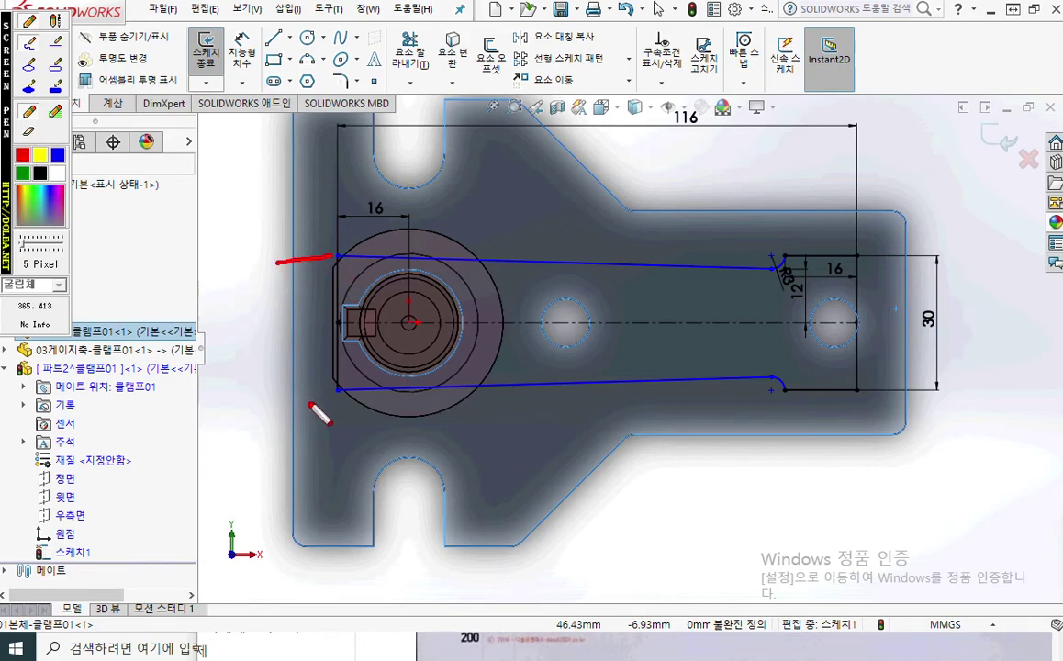
left_click_drag(328, 390, 291, 371)
mouse_move(283, 269)
left_mouse_down()
mouse_move(284, 382)
mouse_move(294, 365)
left_mouse_up()
mouse_move(265, 285)
left_mouse_down()
mouse_move(281, 269)
mouse_move(298, 288)
left_mouse_up()
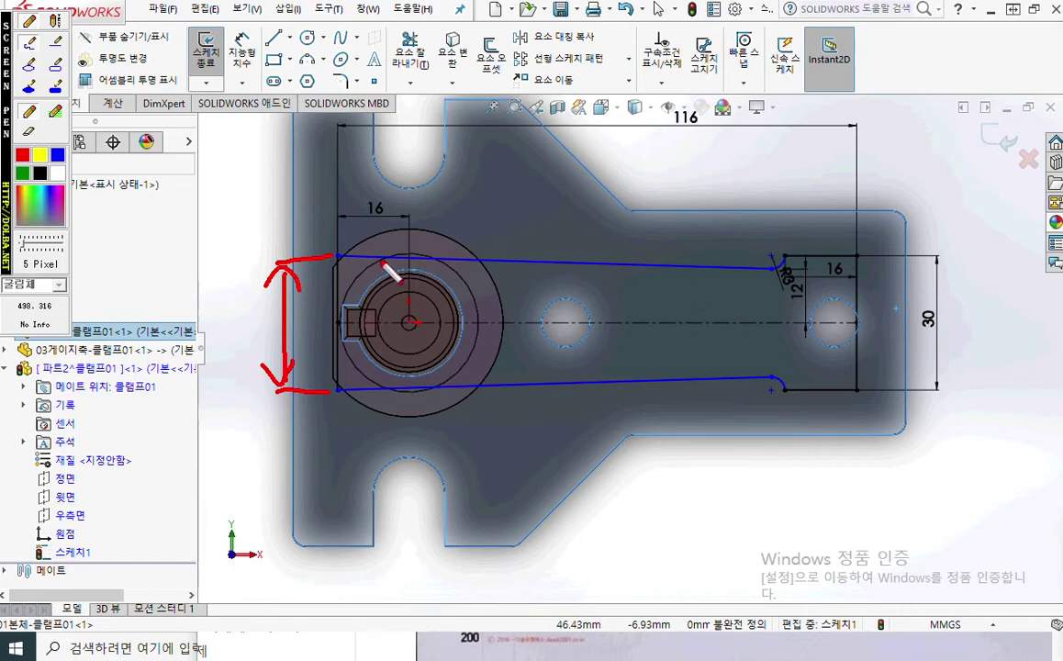
left_click_drag(338, 256, 856, 256)
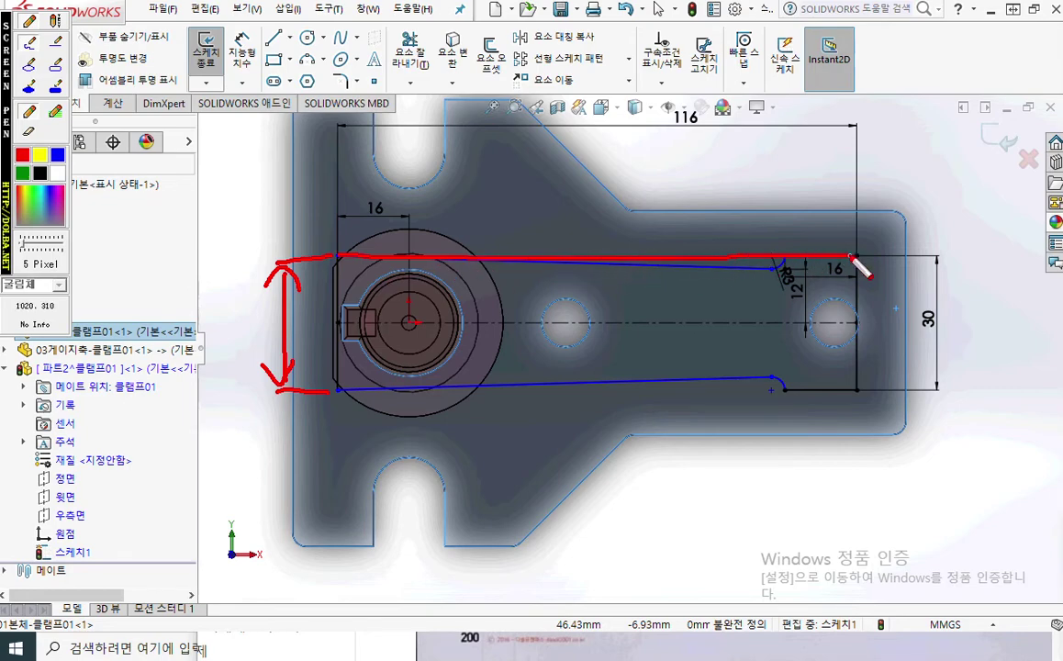
mouse_move(937, 316)
left_mouse_down()
mouse_move(943, 341)
mouse_move(932, 314)
left_mouse_up()
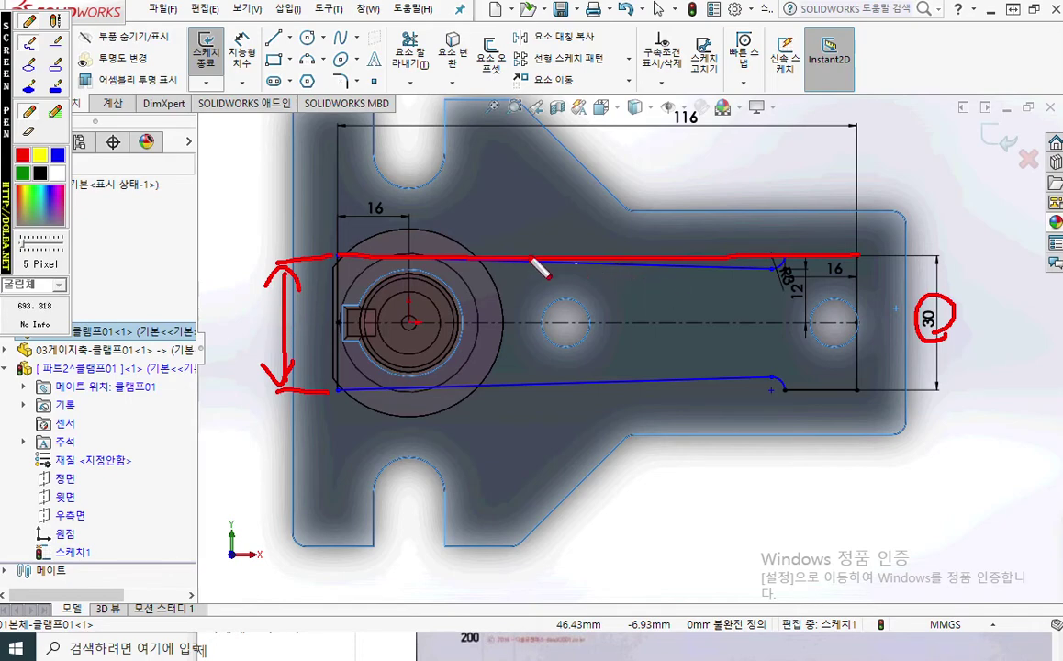
left_click_drag(745, 238, 742, 262)
key("Escape")
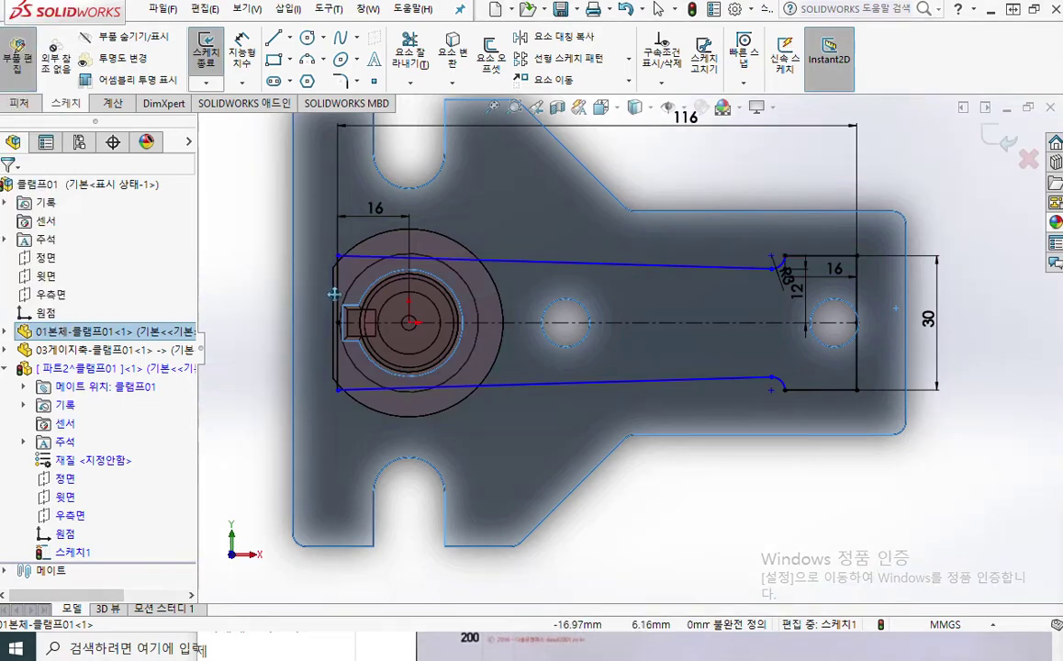
Dimension the height of the profile's vertical edge beside the gauge shaft at 30 mm.
right_click(244, 267)
key("Escape")
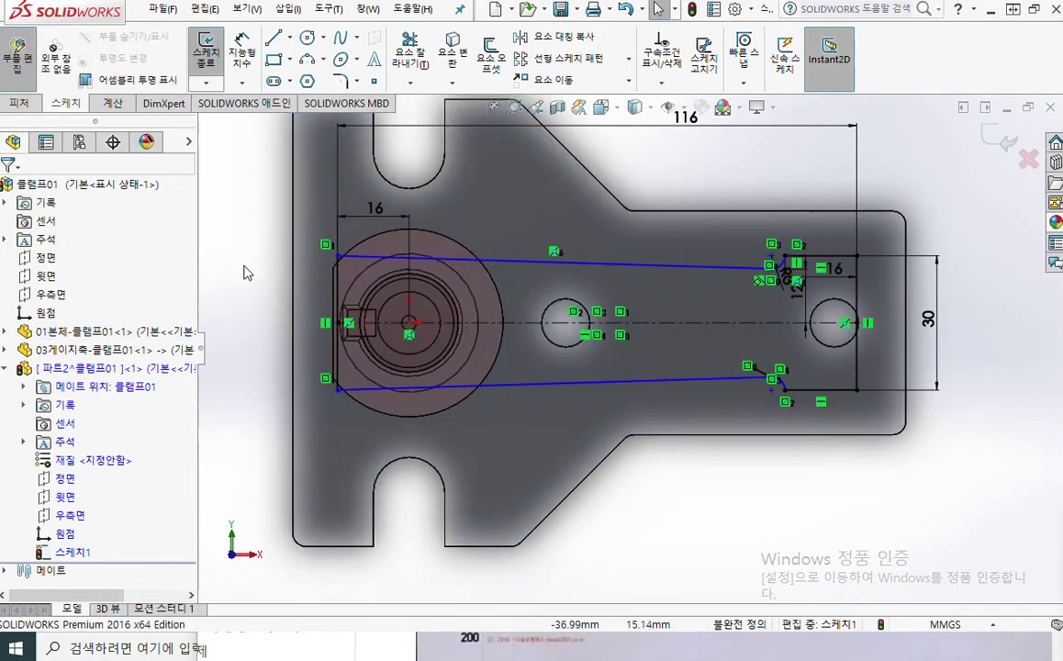
mouse_move(244, 270)
middle_mouse_down("ctrl")
mouse_move(249, 263)
mouse_move(248, 281)
middle_mouse_up("ctrl")
right_click(246, 254)
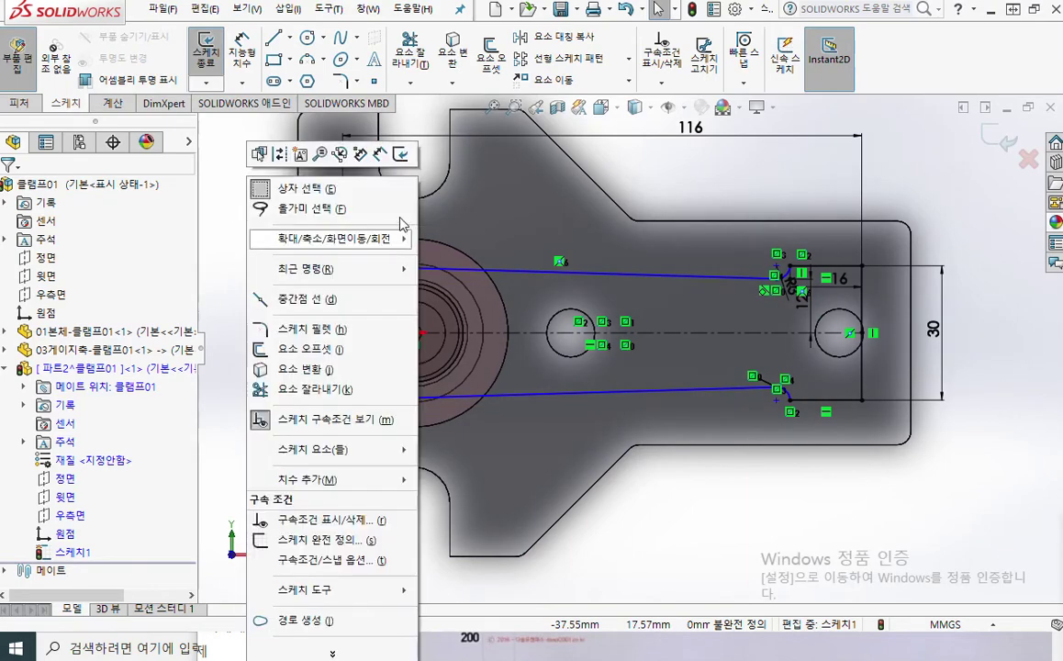
left_click(379, 155)
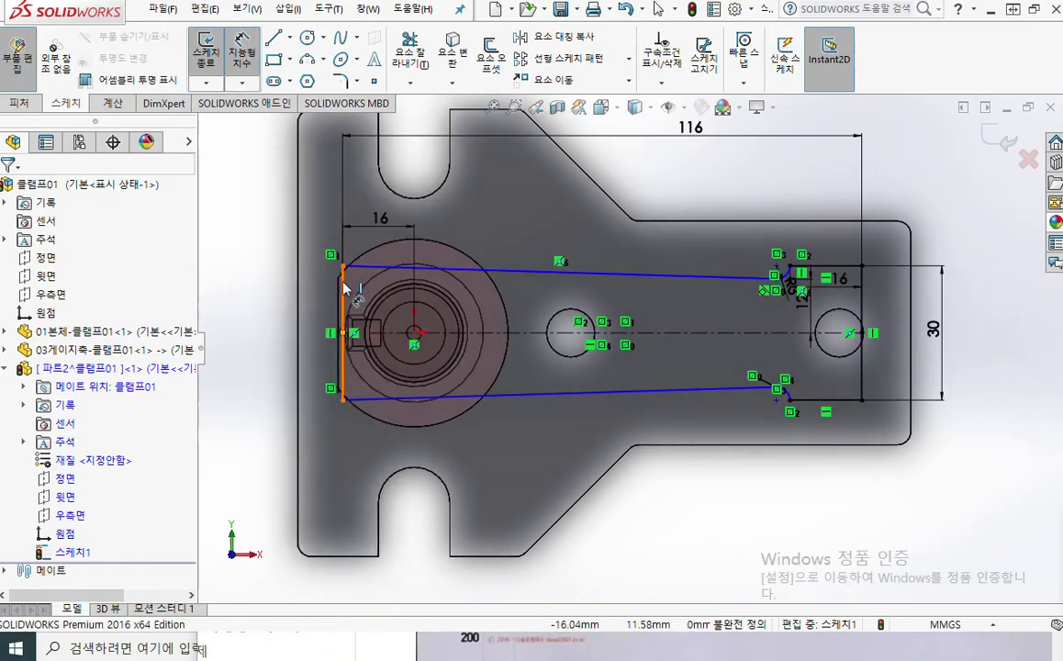
left_click(345, 288)
left_click(285, 365)
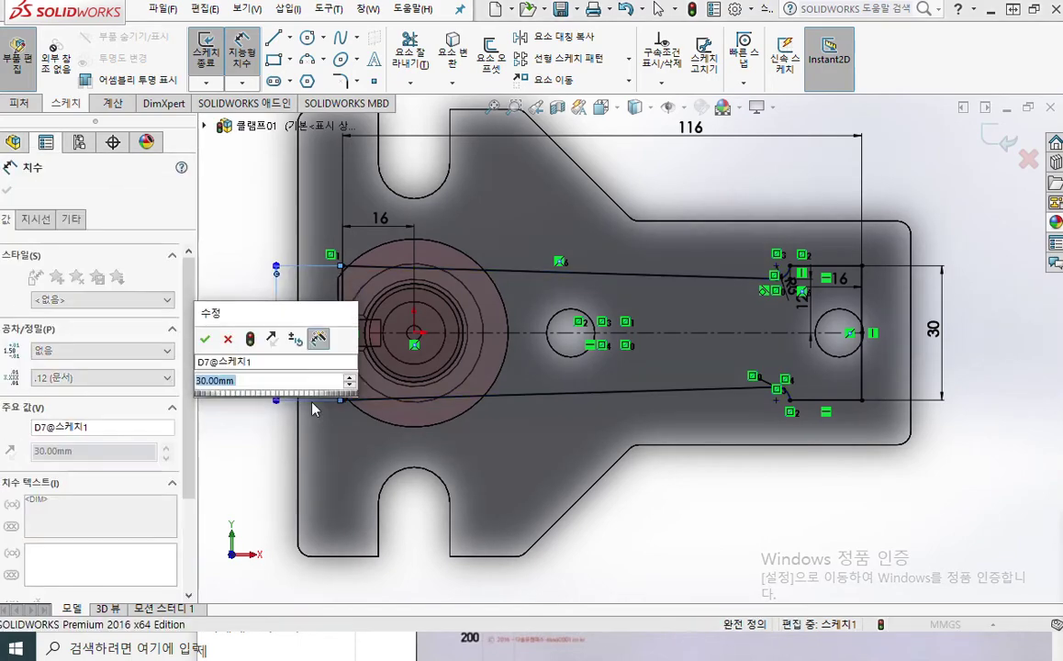
left_click_drag(264, 317, 413, 421)
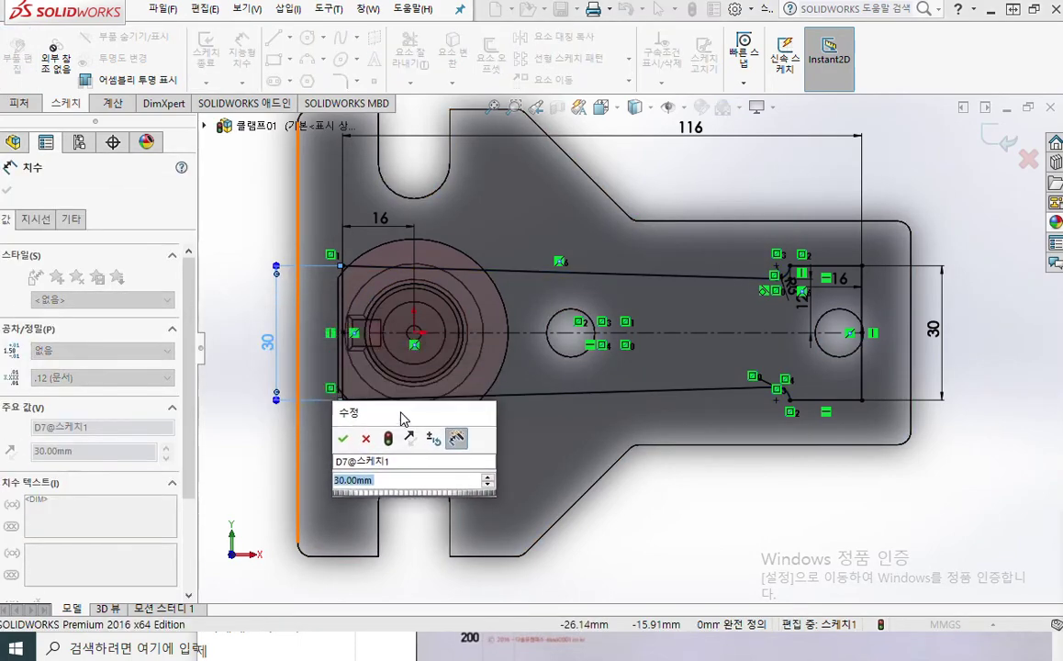
left_click(343, 437)
key("Escape")
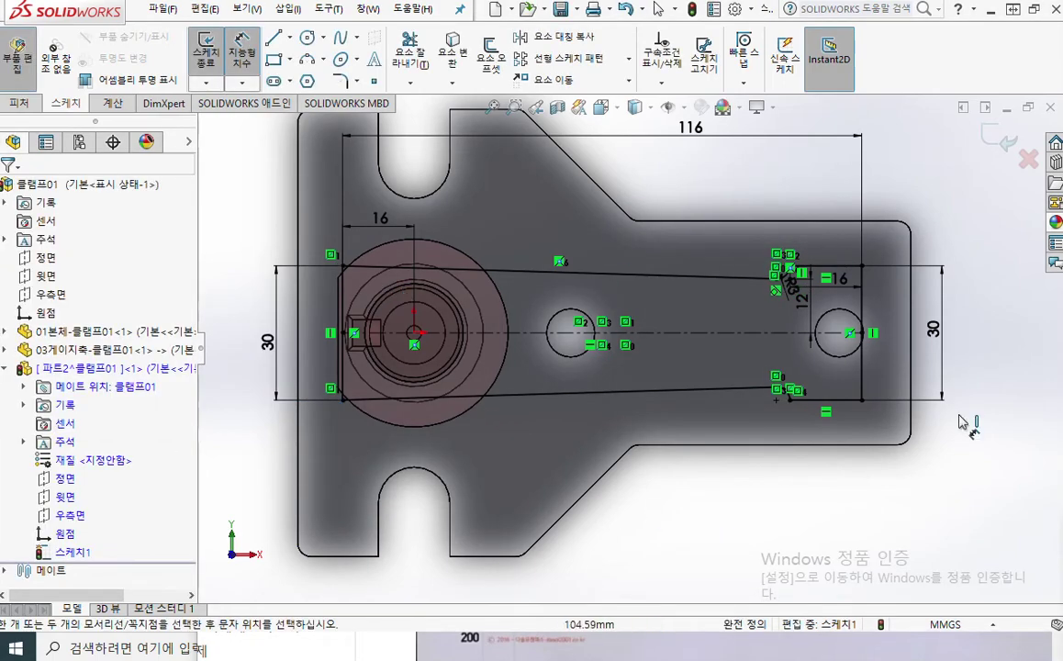
Switch to the browser's assembly drawing and check the outline, elongated slot and thickness of part 2 (조오판), then return to SOLIDWORKS.
key("alt+Tab")
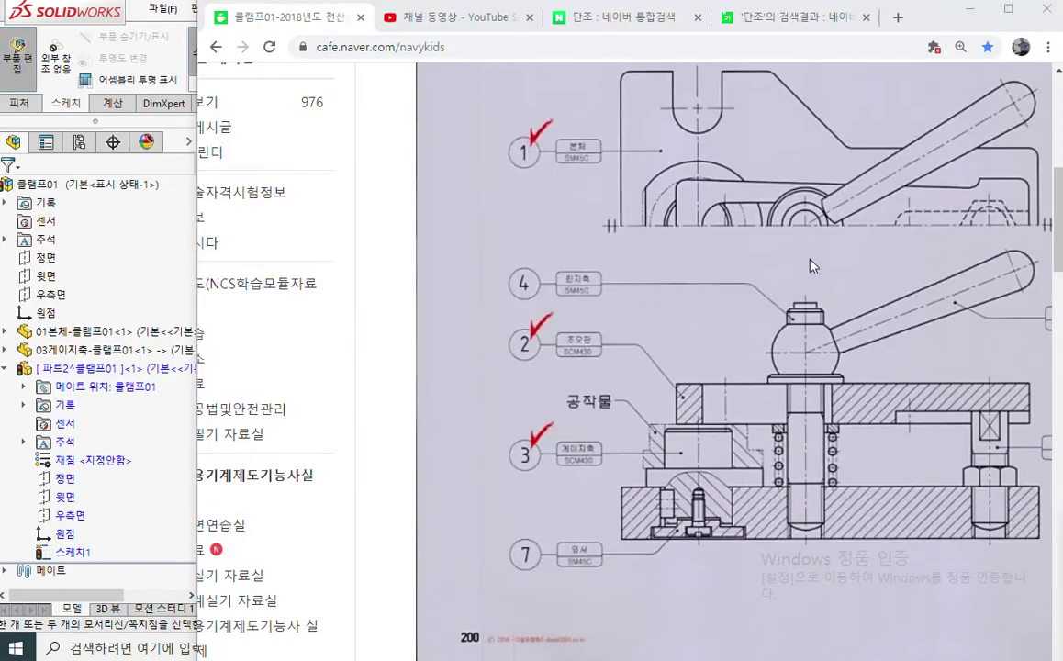
key("F9")
mouse_move(703, 237)
left_mouse_down()
mouse_move(723, 208)
mouse_move(784, 201)
mouse_move(831, 213)
mouse_move(836, 240)
left_mouse_up()
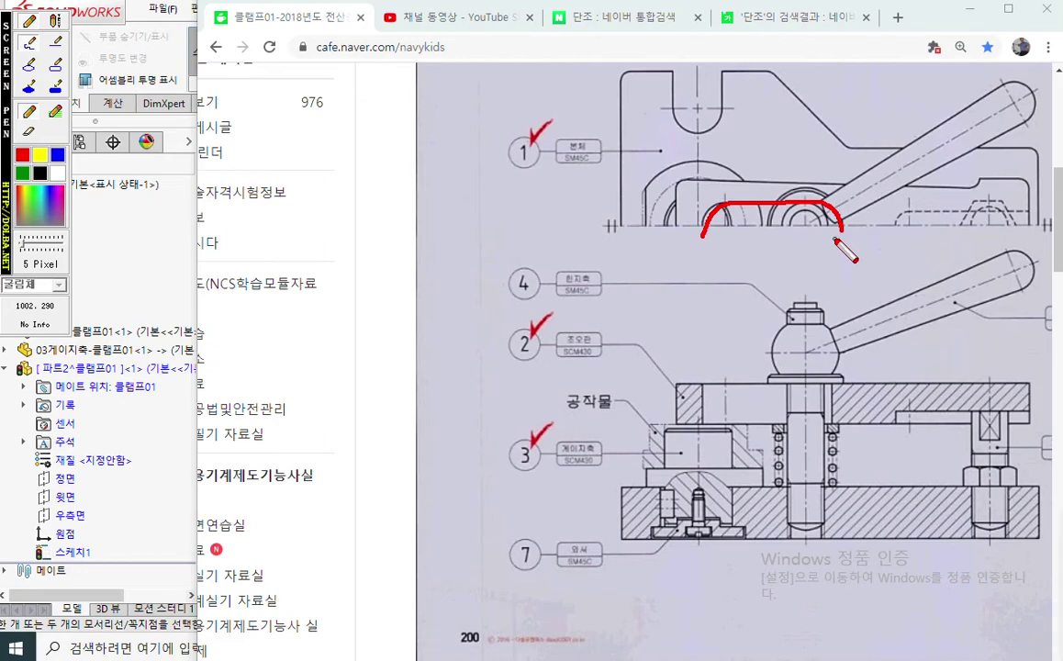
mouse_move(674, 235)
left_mouse_down()
mouse_move(681, 180)
mouse_move(1026, 176)
mouse_move(1026, 236)
mouse_move(987, 262)
mouse_move(698, 292)
mouse_move(672, 236)
mouse_move(726, 248)
mouse_move(836, 230)
left_mouse_up()
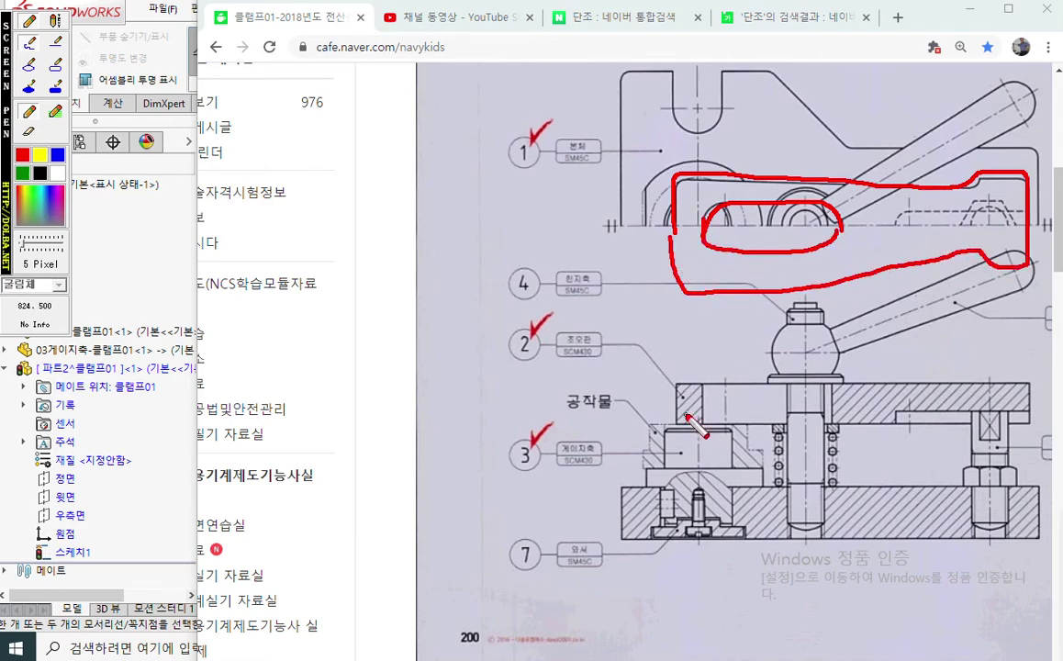
mouse_move(686, 415)
left_mouse_down()
mouse_move(686, 388)
mouse_move(685, 418)
mouse_move(693, 409)
left_mouse_up()
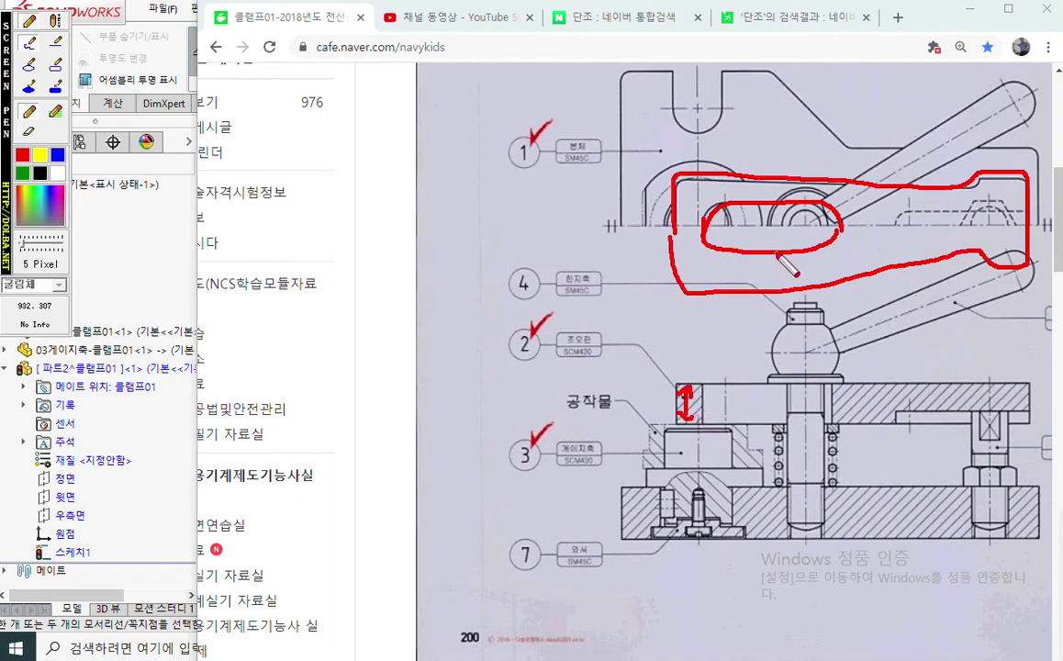
key("Escape")
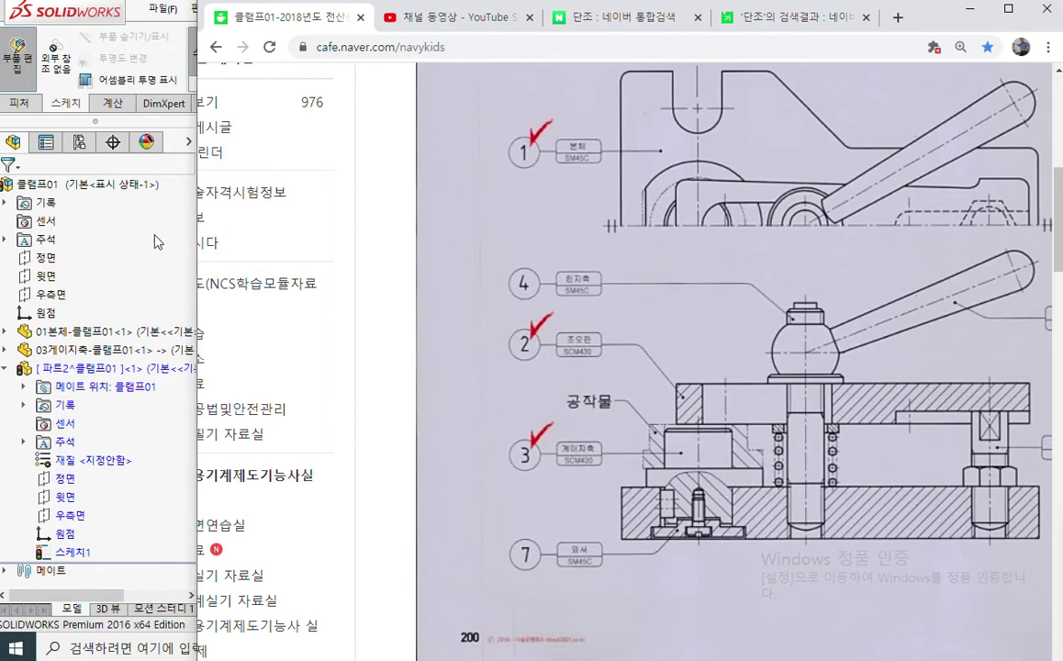
left_click(173, 248)
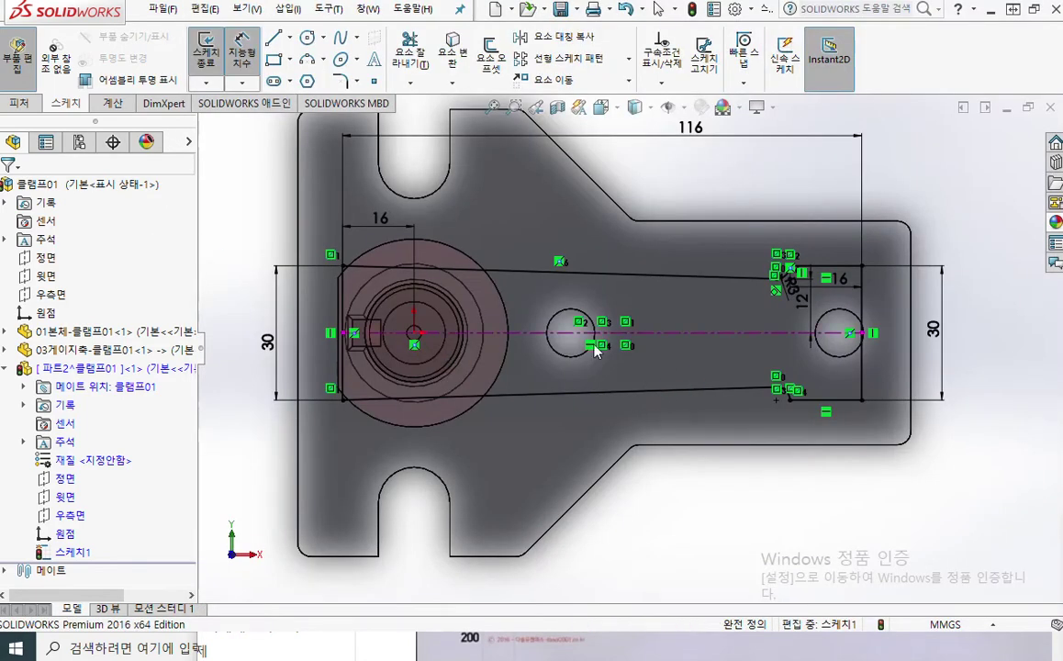
key("F9")
mouse_move(561, 195)
left_mouse_down()
mouse_move(475, 196)
mouse_move(503, 239)
mouse_move(578, 244)
mouse_move(560, 202)
left_mouse_up()
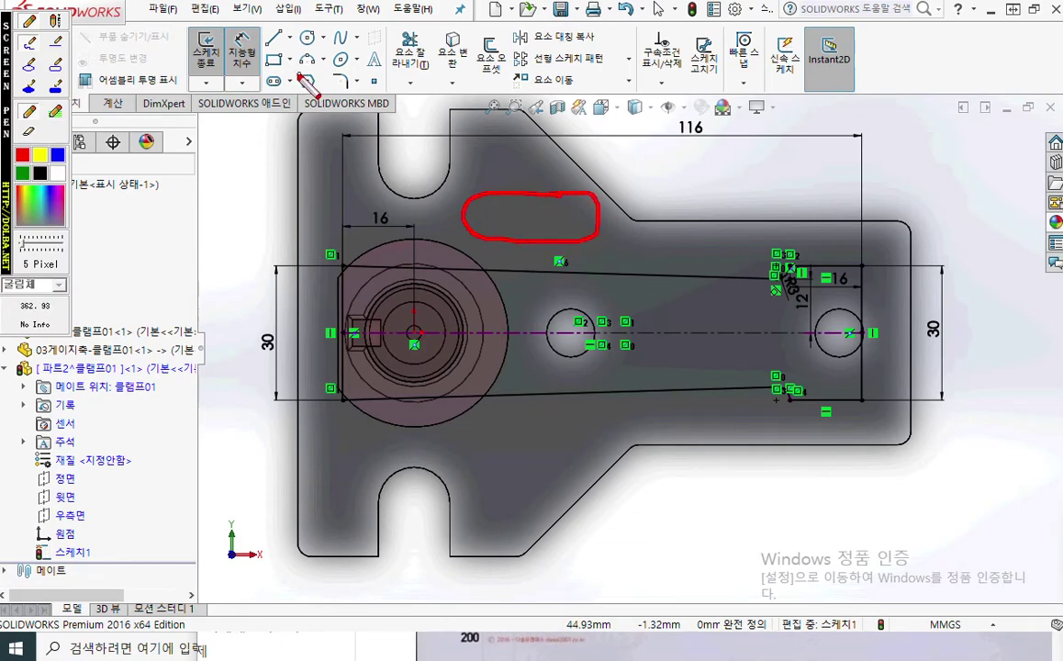
mouse_move(291, 81)
left_mouse_down()
mouse_move(262, 88)
mouse_move(296, 99)
left_mouse_up()
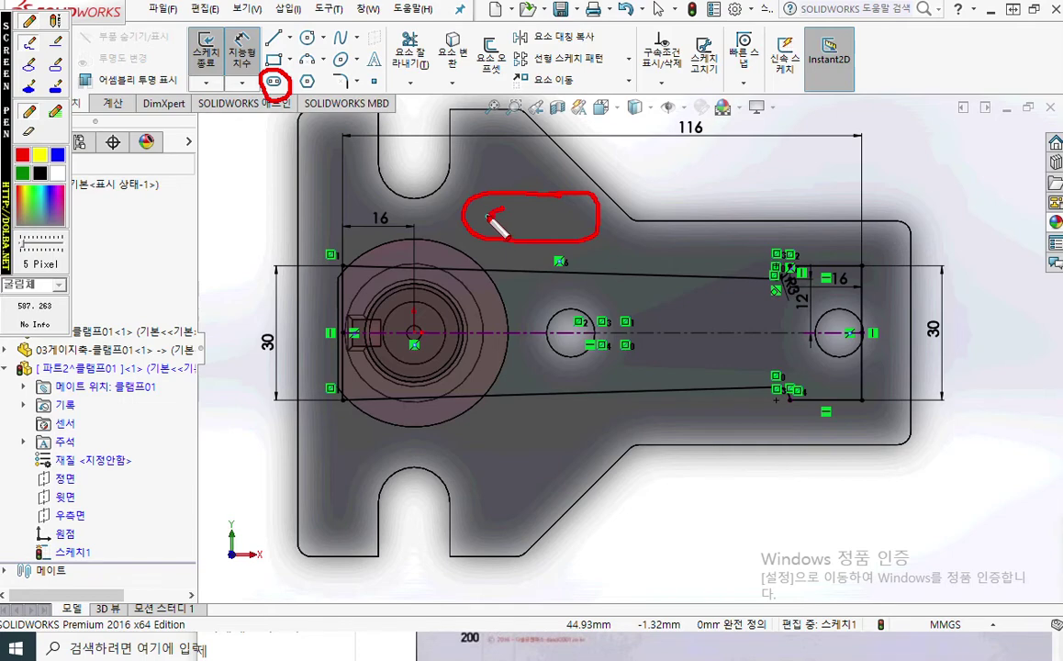
left_click(562, 218)
left_click(573, 215)
left_click(577, 210)
left_click_drag(491, 218, 562, 216)
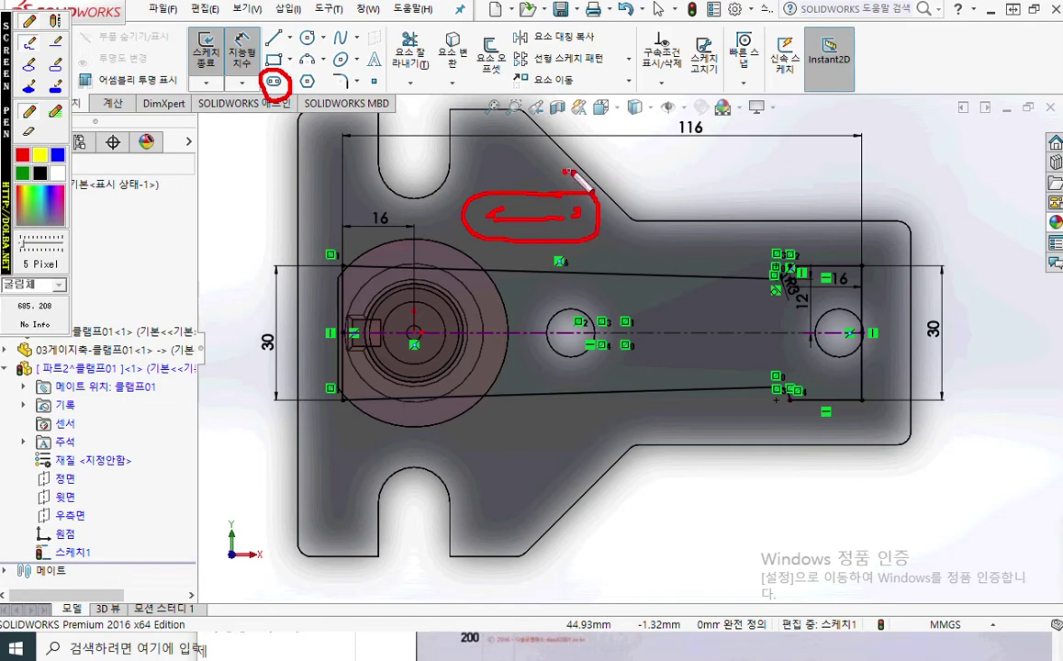
mouse_move(566, 171)
left_mouse_down()
mouse_move(576, 175)
mouse_move(566, 187)
left_mouse_up()
key("Escape")
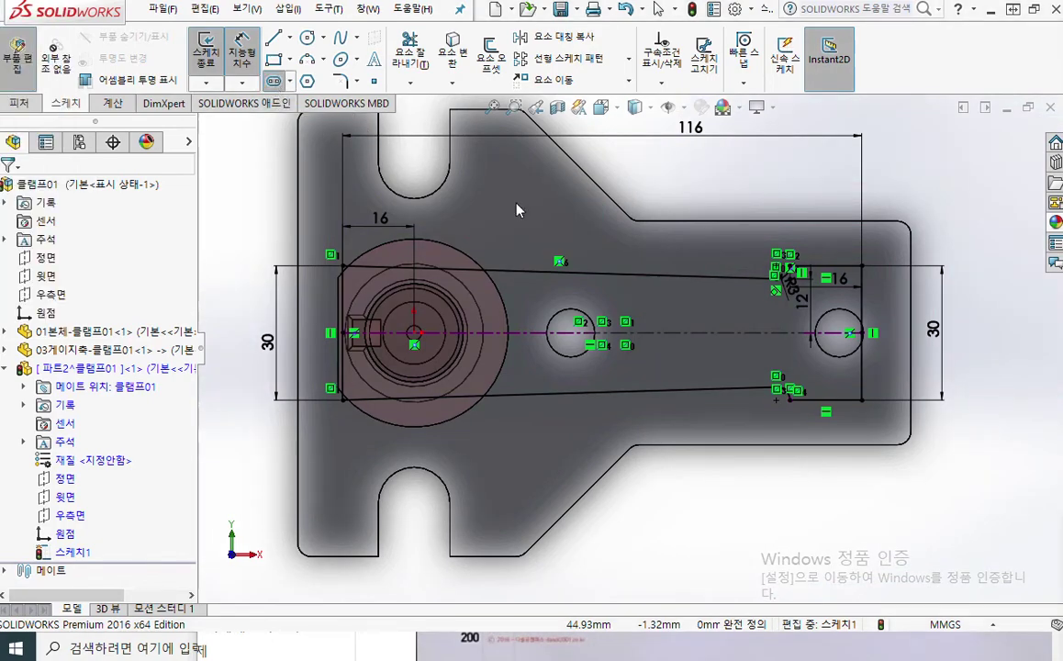
Sketch a horizontal straight slot above the profile, about 19.6 mm between arc centers and 11.6 mm wide.
left_click(494, 220)
left_click(581, 220)
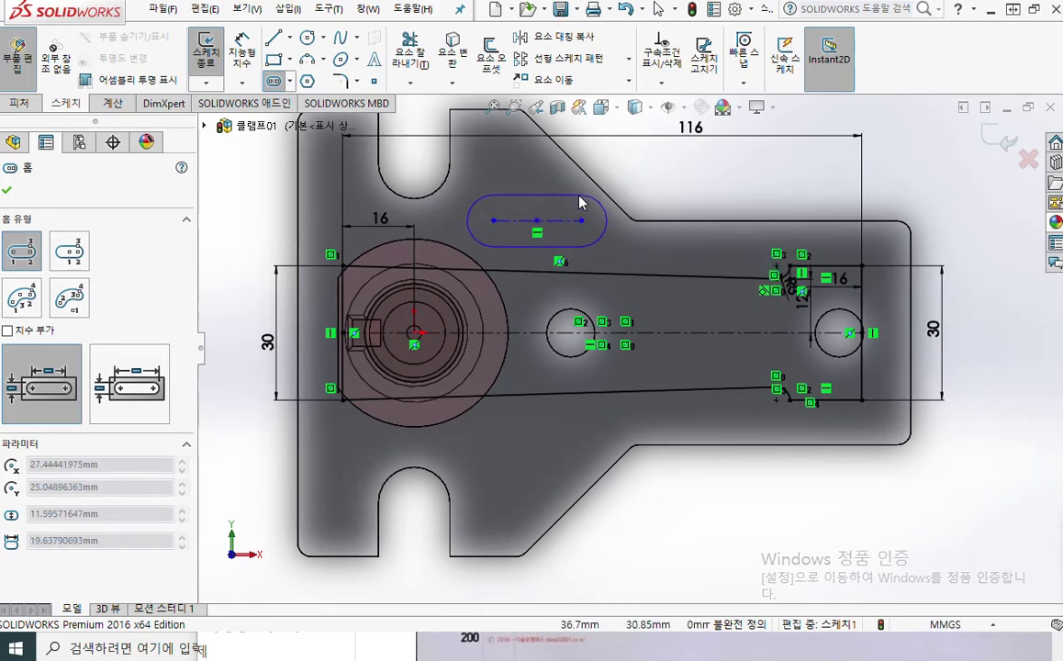
left_click(581, 201)
scroll(583, 192, "down", 2)
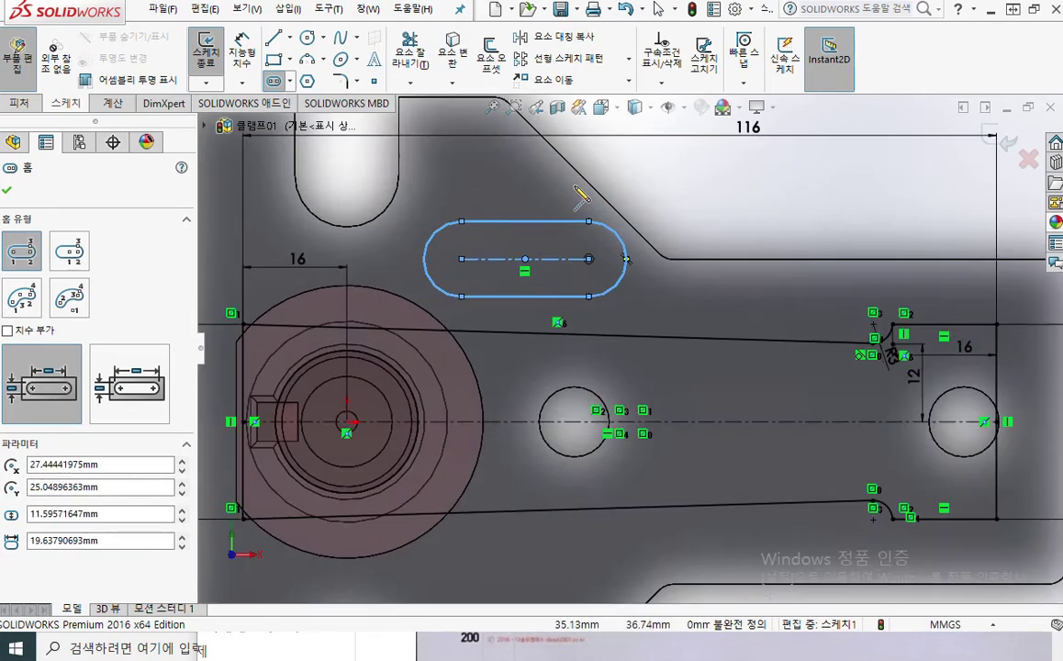
Add a horizontal dimension between the two end arcs of the slot, placed above it.
middle_click_drag(642, 200, 722, 192, "ctrl")
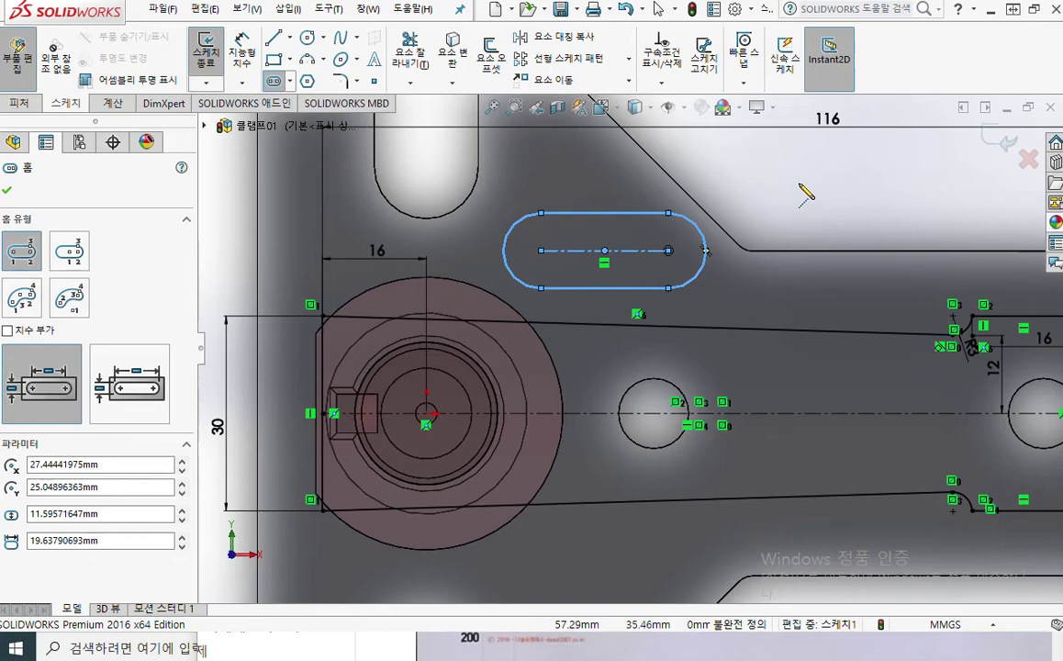
right_click(797, 184)
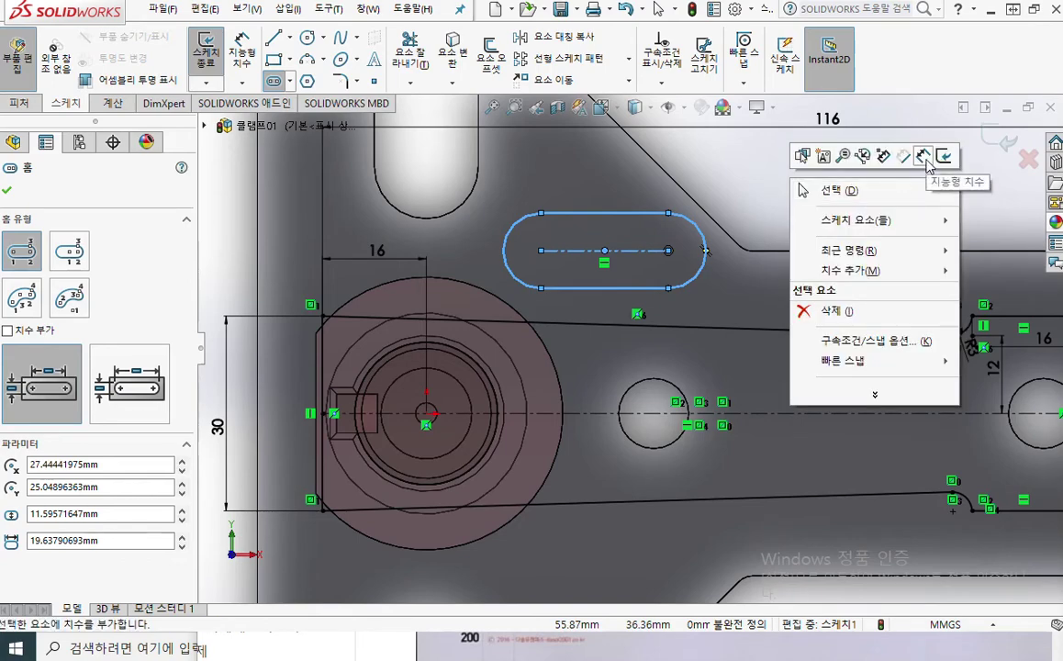
left_click(923, 158)
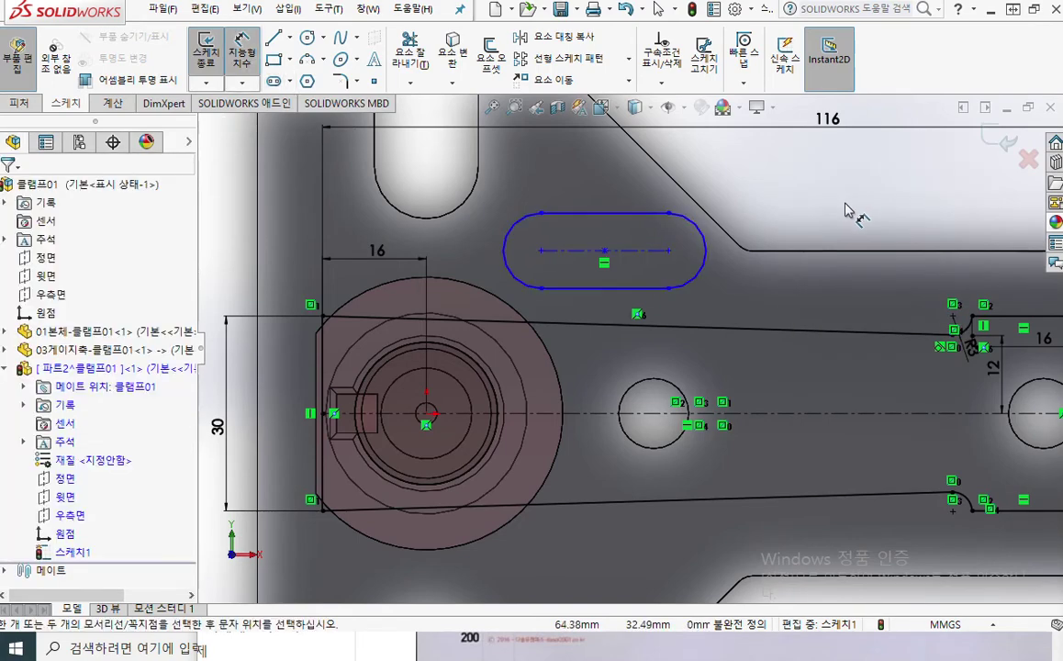
left_click(516, 235)
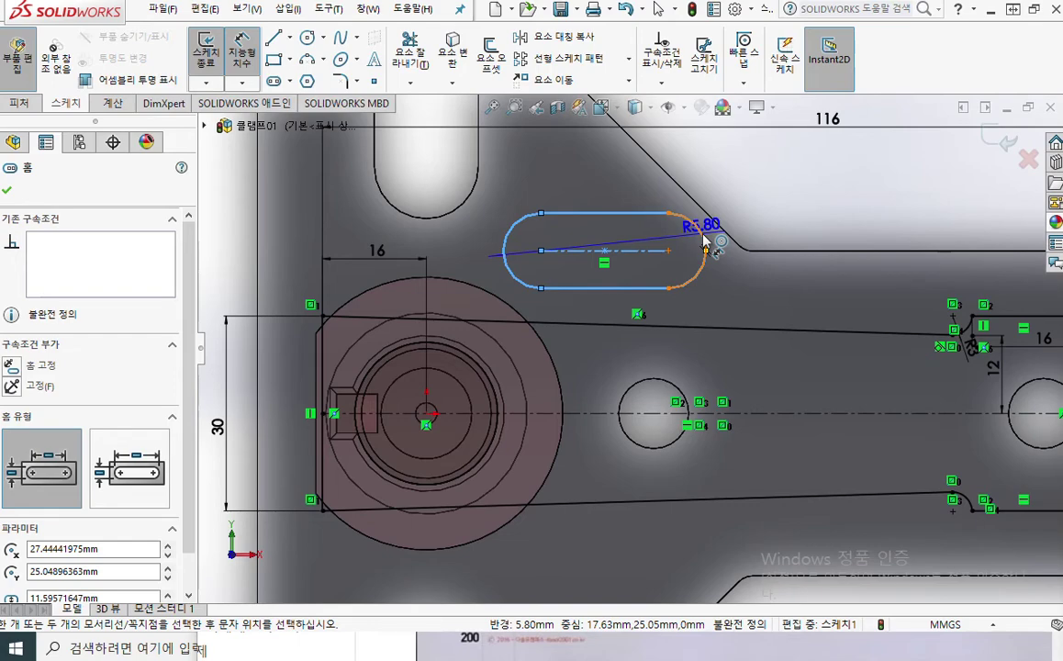
left_click(703, 236)
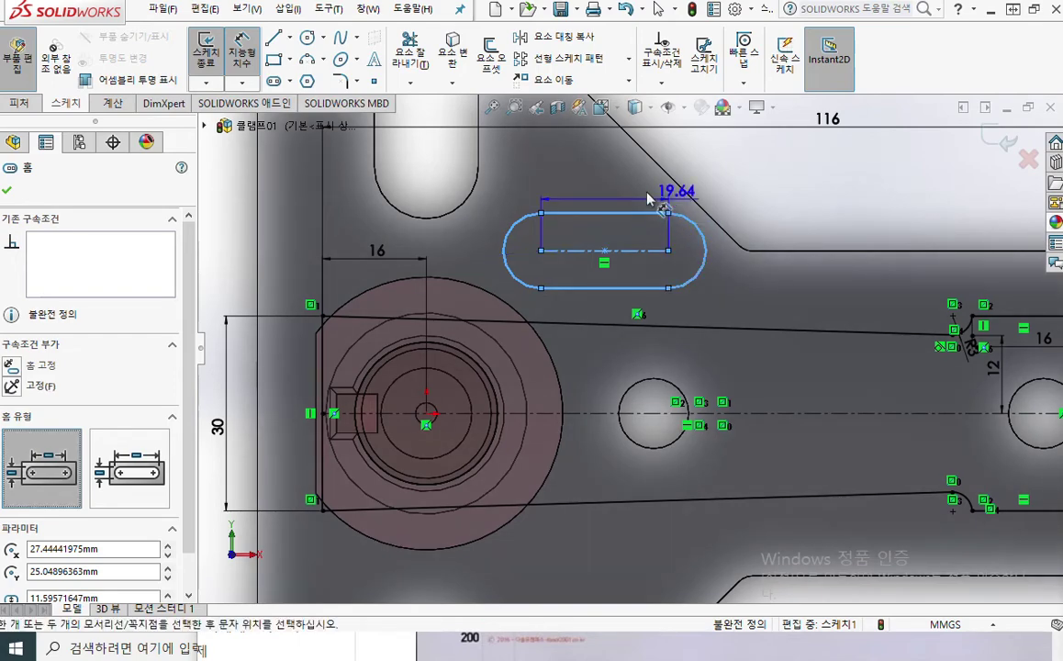
left_click(597, 186)
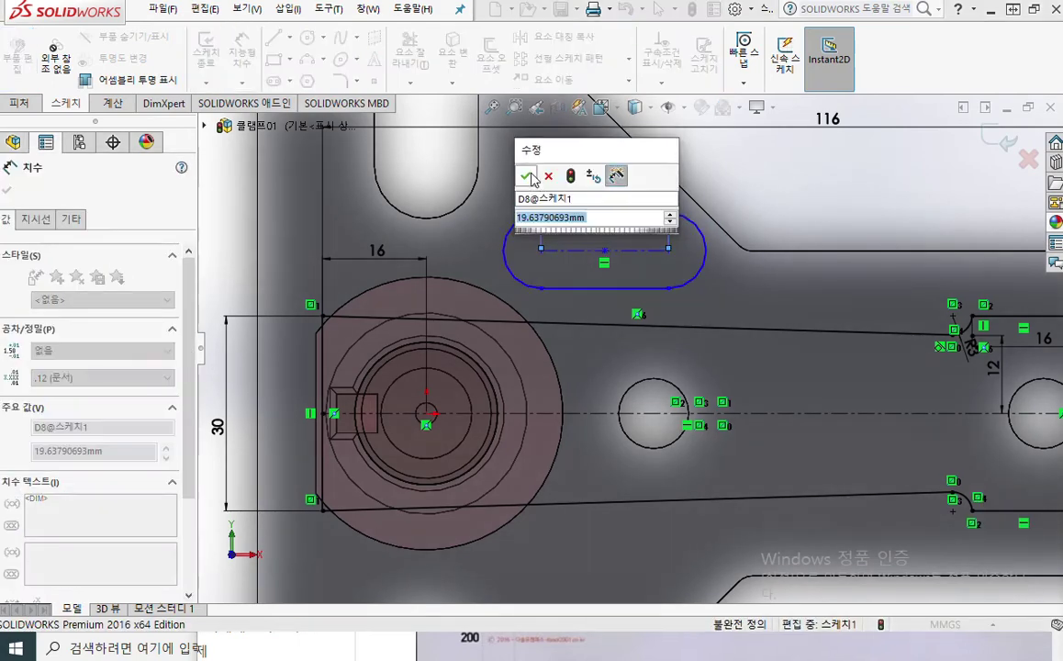
key("Return")
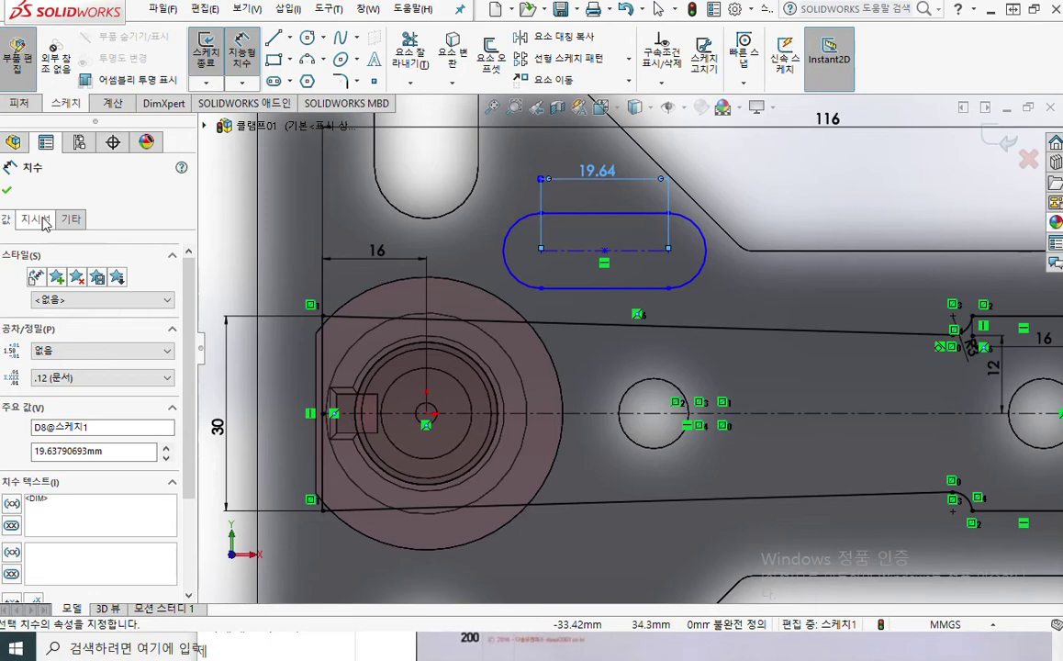
Set both the first and second arc conditions of the slot's length dimension to maximum (최대).
left_click(37, 220)
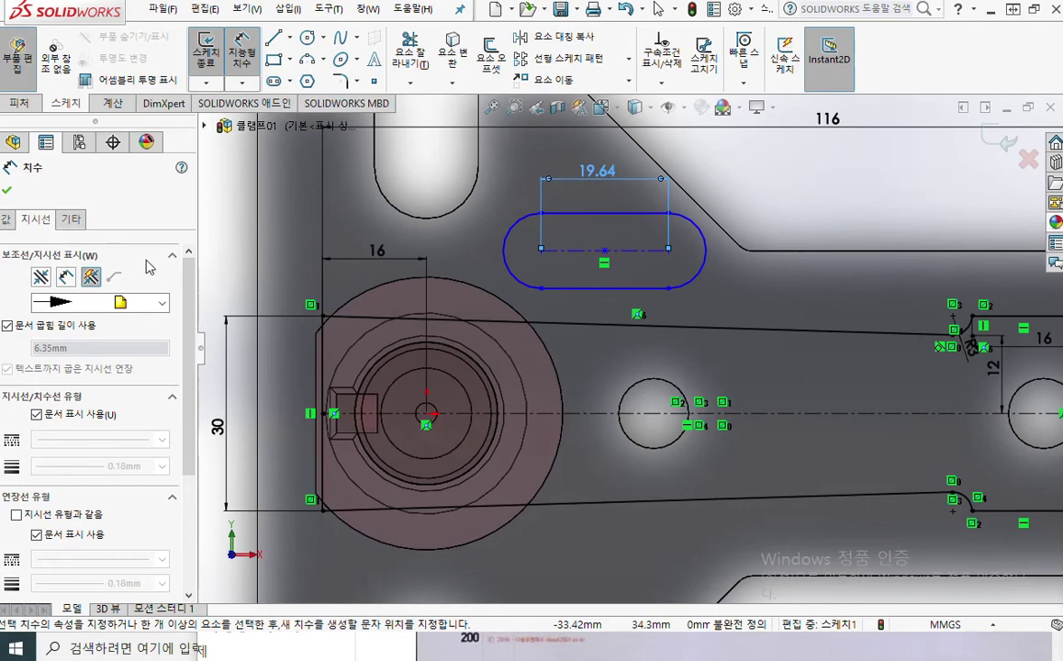
left_click_drag(190, 296, 191, 420)
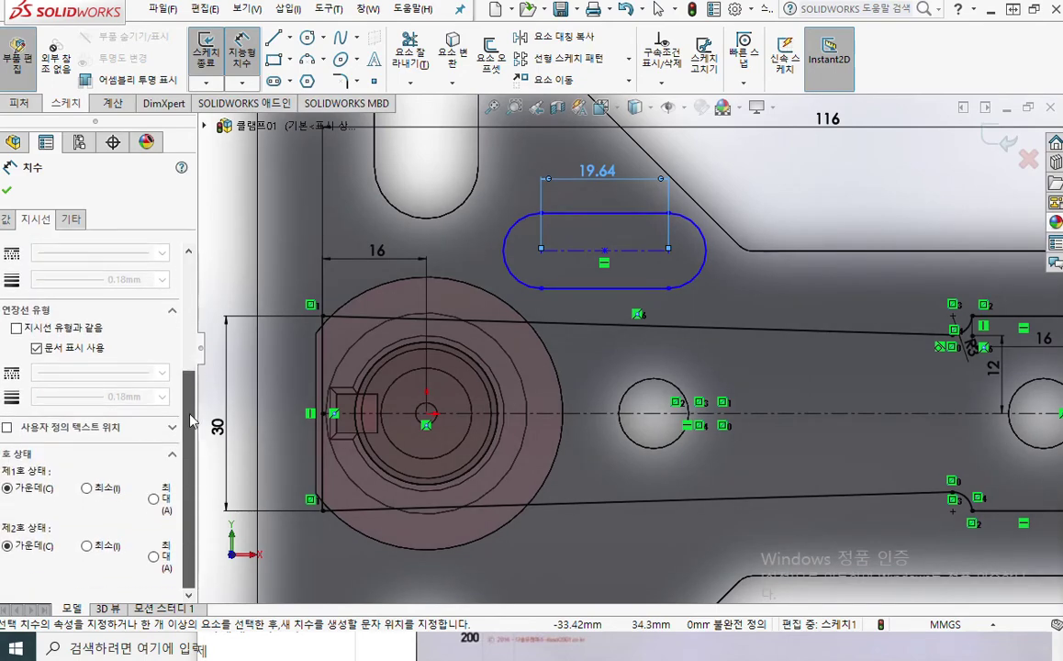
left_click(154, 500)
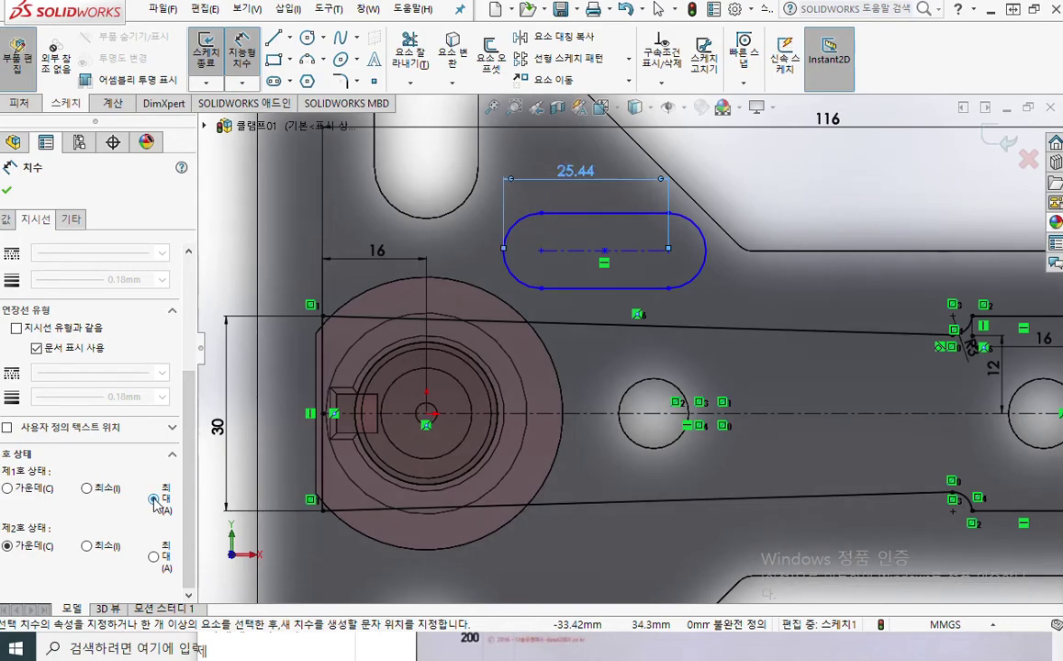
left_click(154, 557)
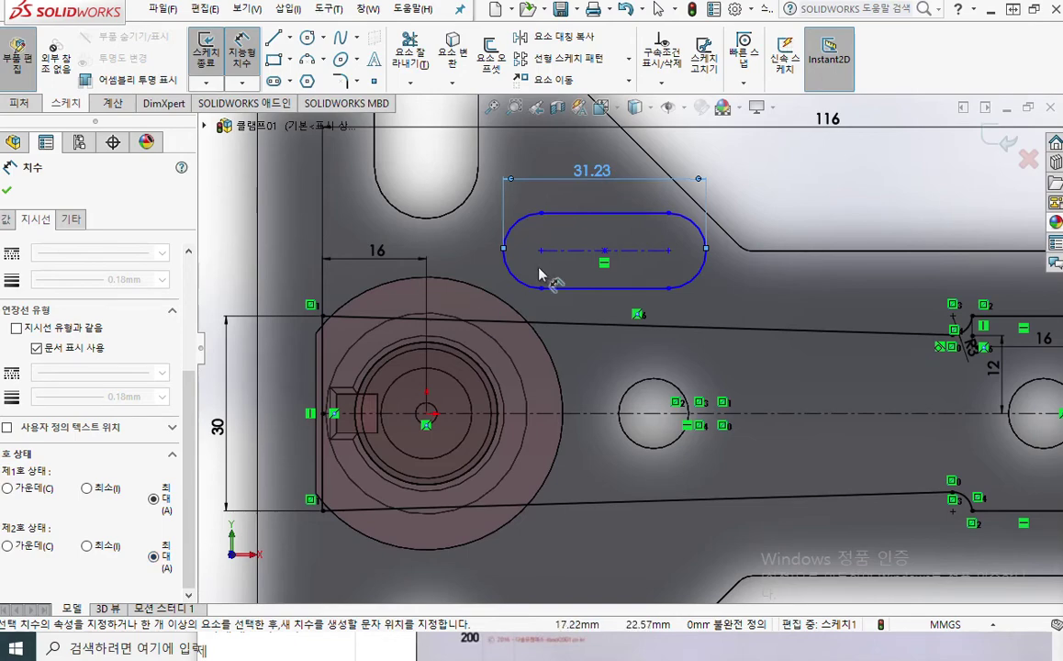
Move the slot's length dimension closer to the slot and set the overall length to 42 mm.
mouse_move(595, 175)
left_mouse_down()
mouse_move(608, 184)
mouse_move(605, 168)
mouse_move(616, 177)
mouse_move(607, 185)
left_mouse_up()
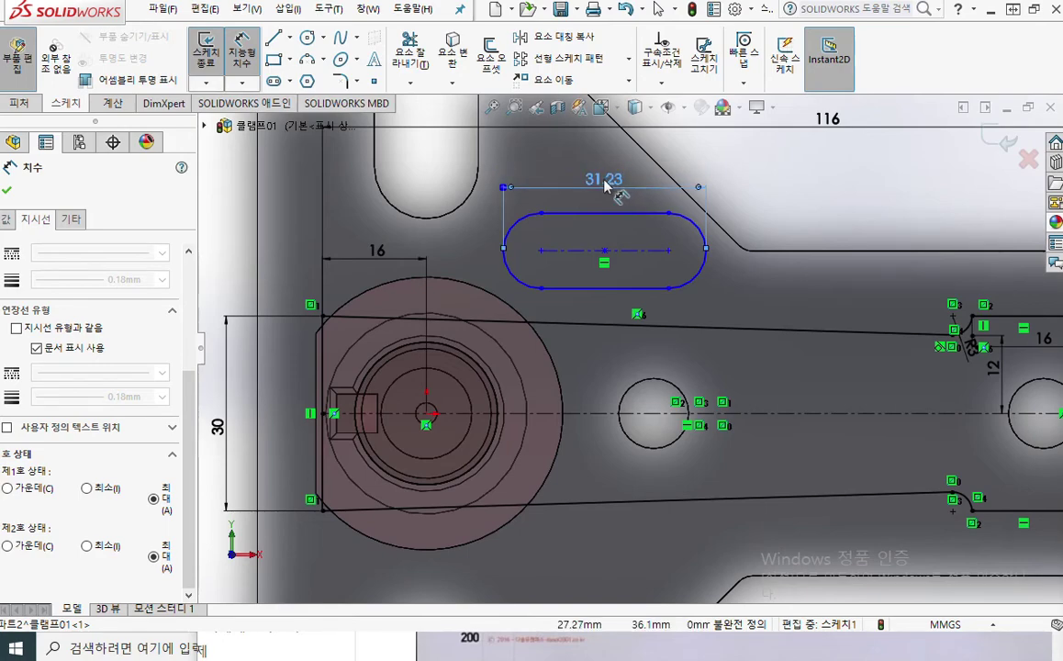
double_click(604, 180)
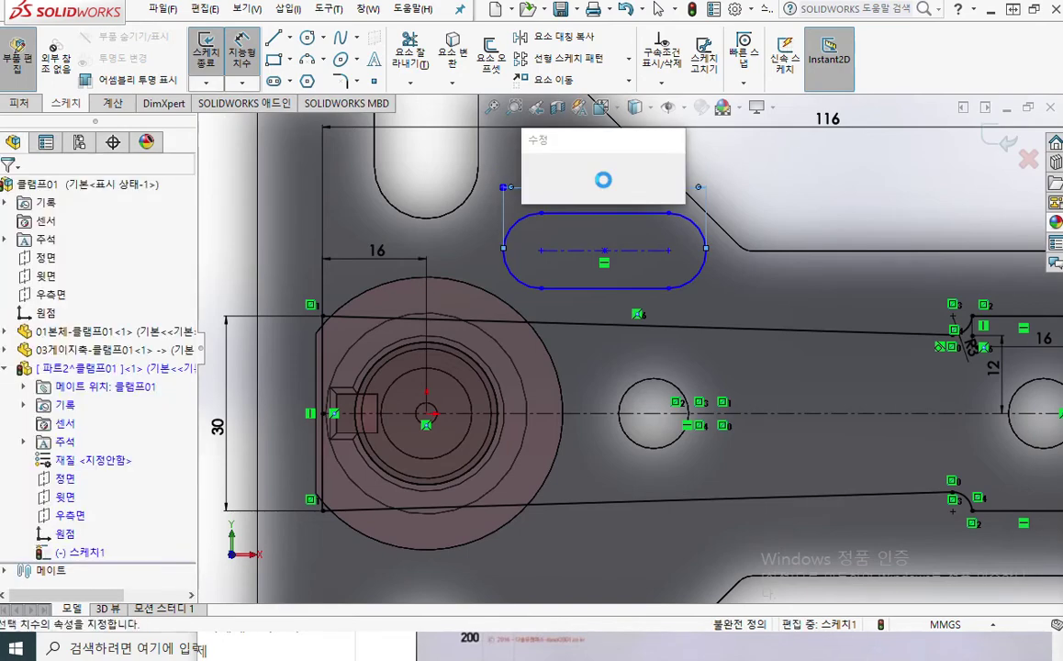
type("42")
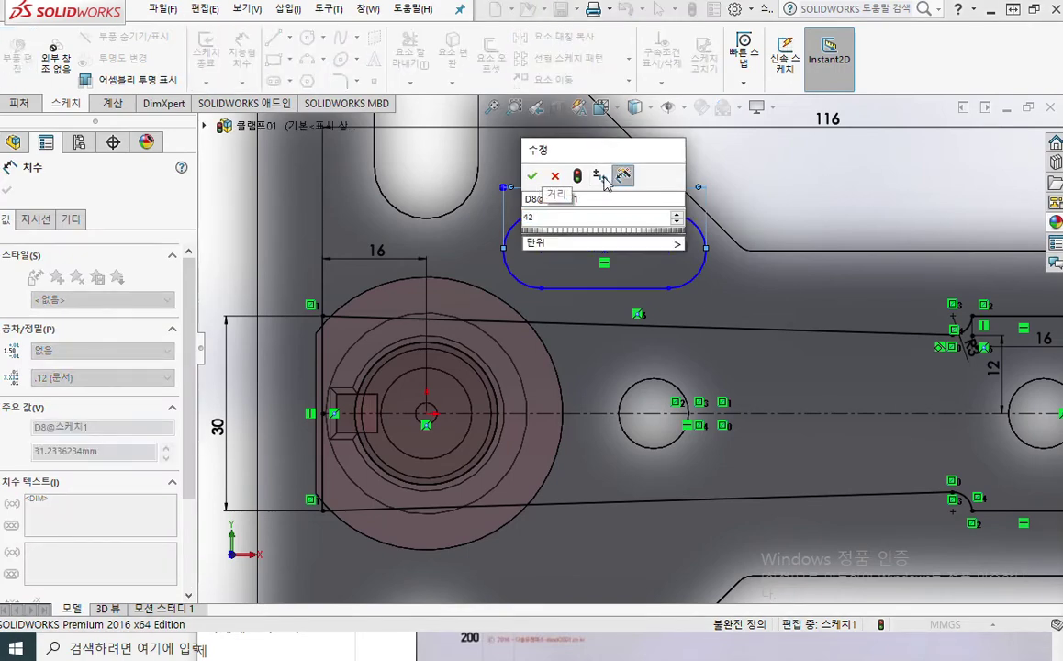
key("Return")
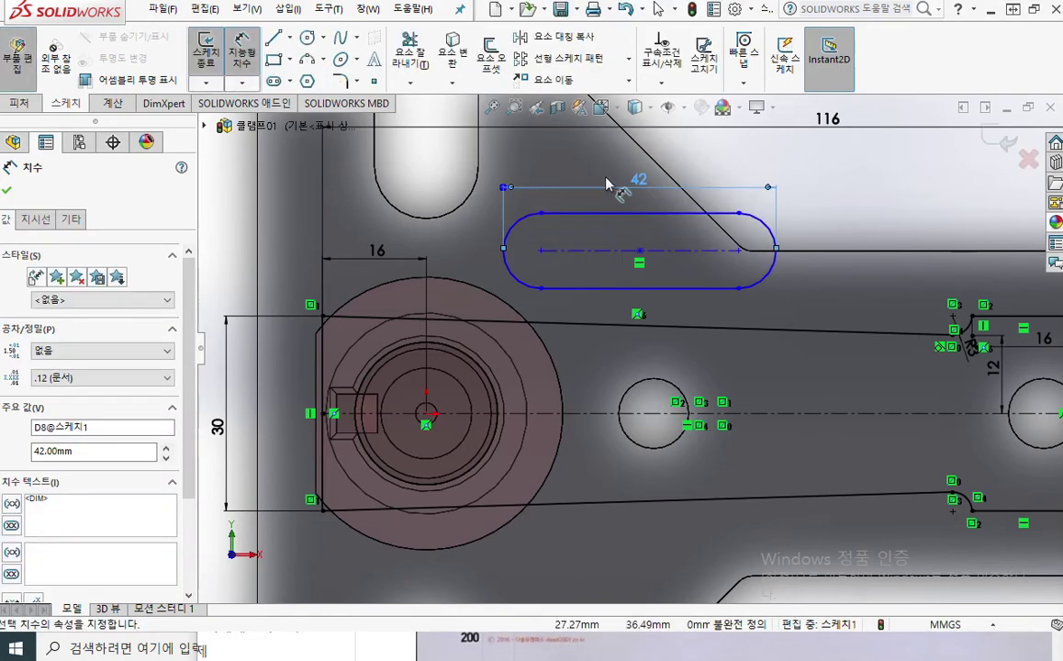
left_click(843, 181)
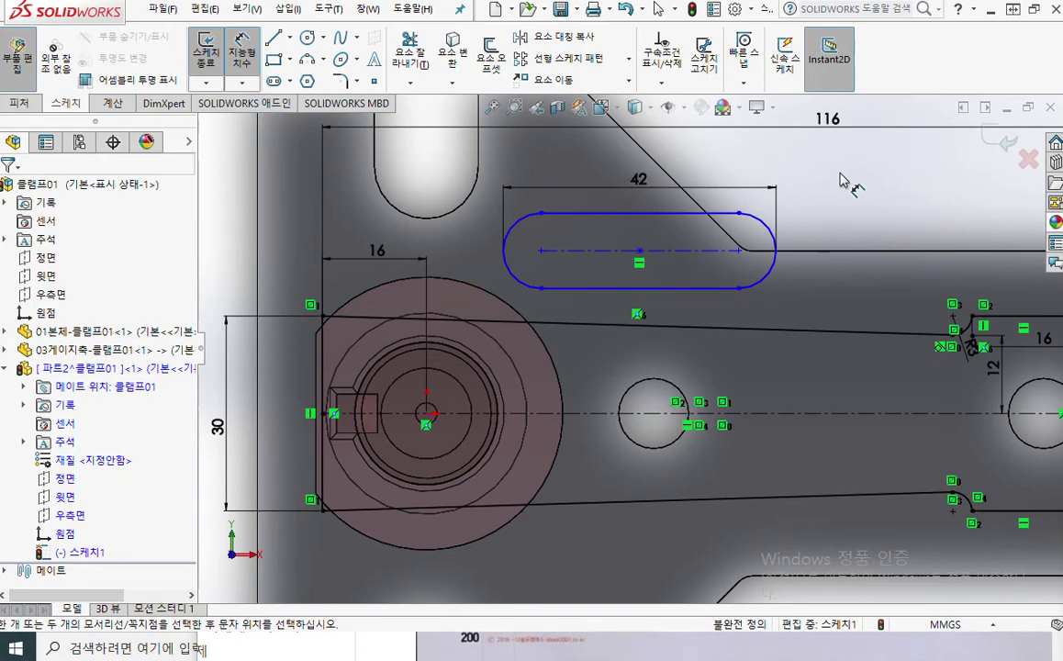
Dimension the slot's width between its two straight edges at 16 mm and end dimensioning.
left_click(673, 220)
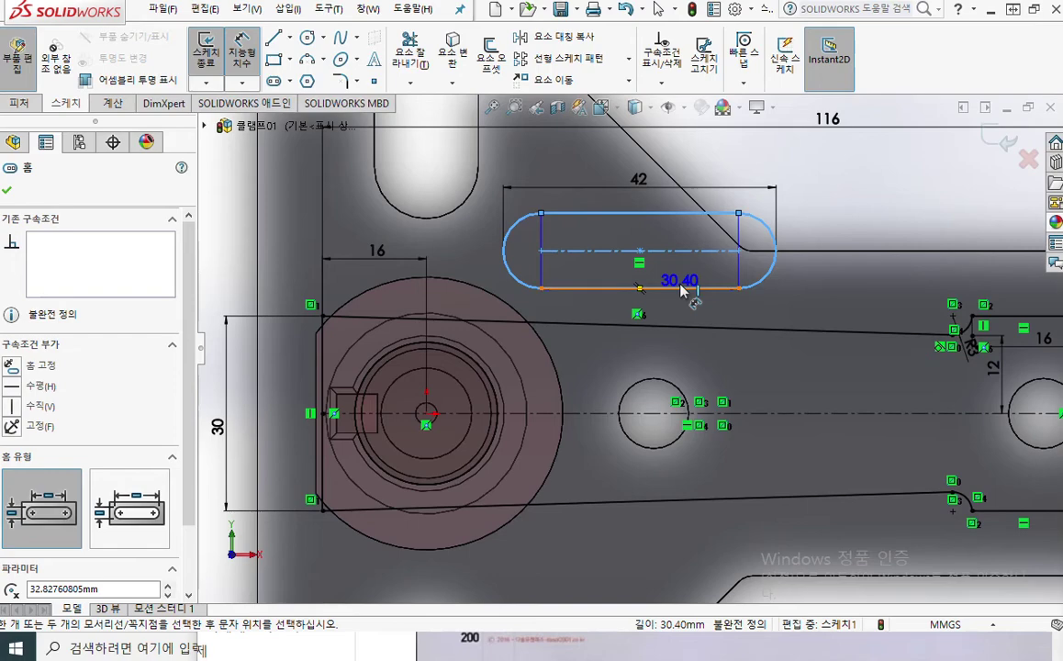
left_click(682, 290)
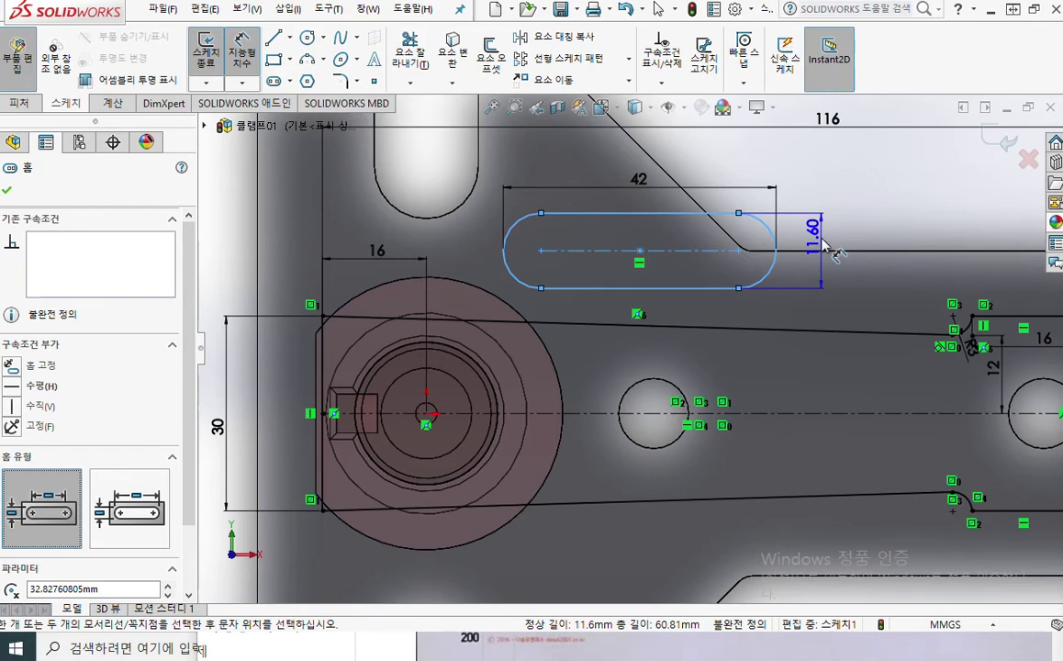
left_click(821, 245)
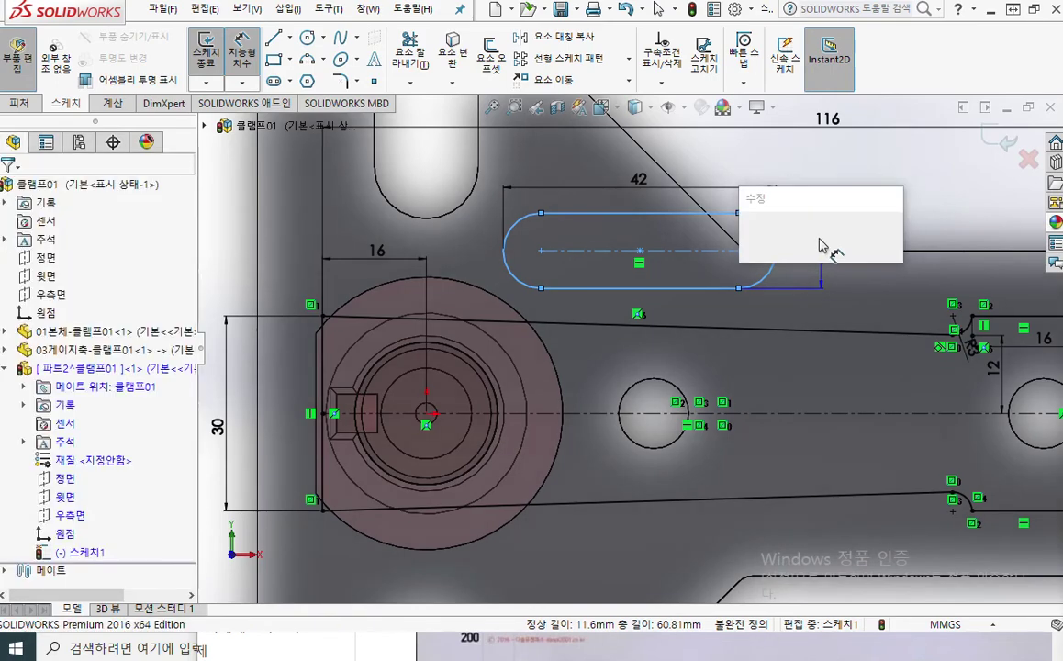
type("16")
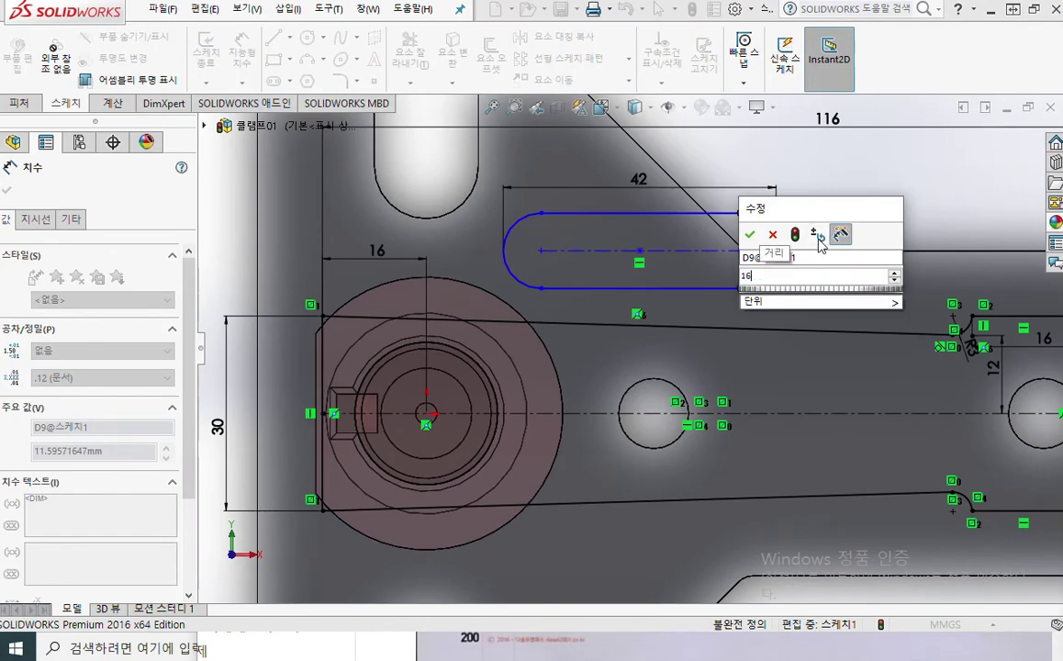
key("Return")
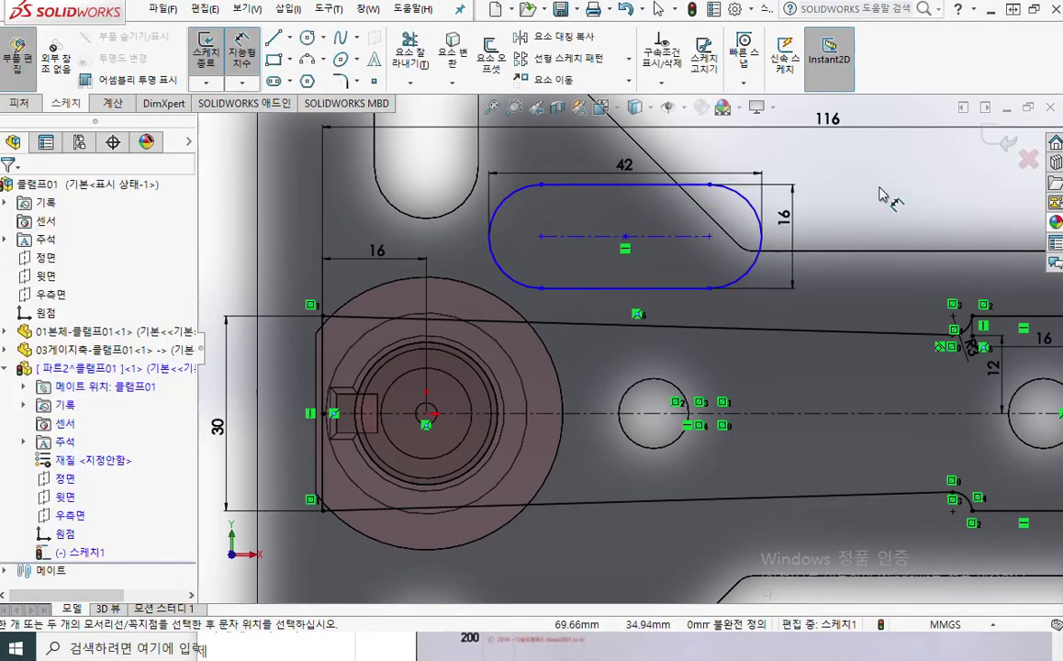
right_click(878, 195)
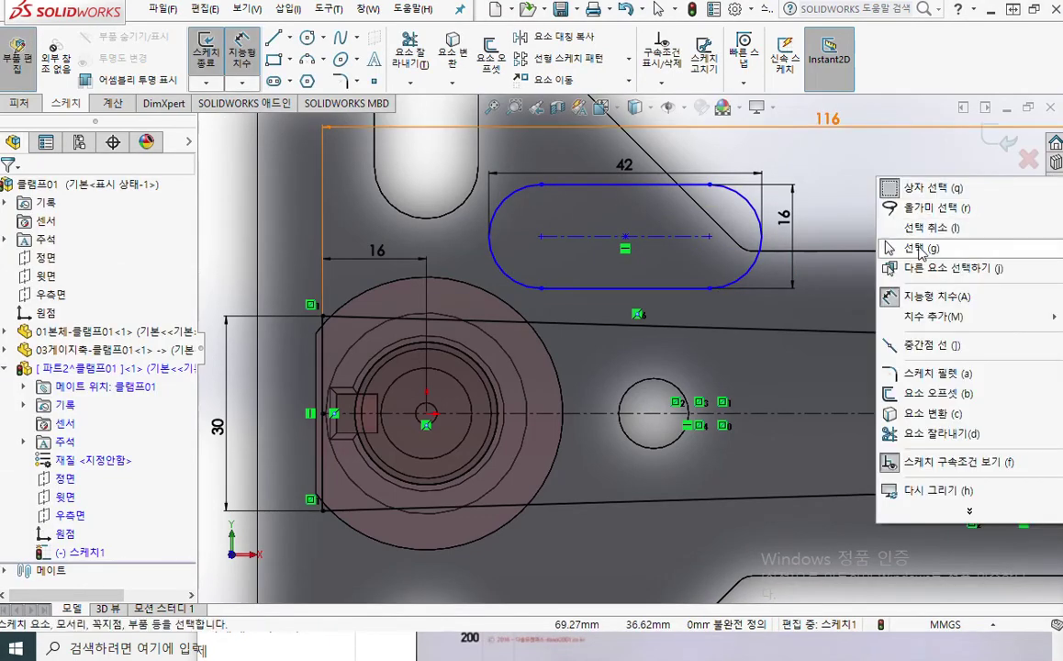
left_click(908, 248)
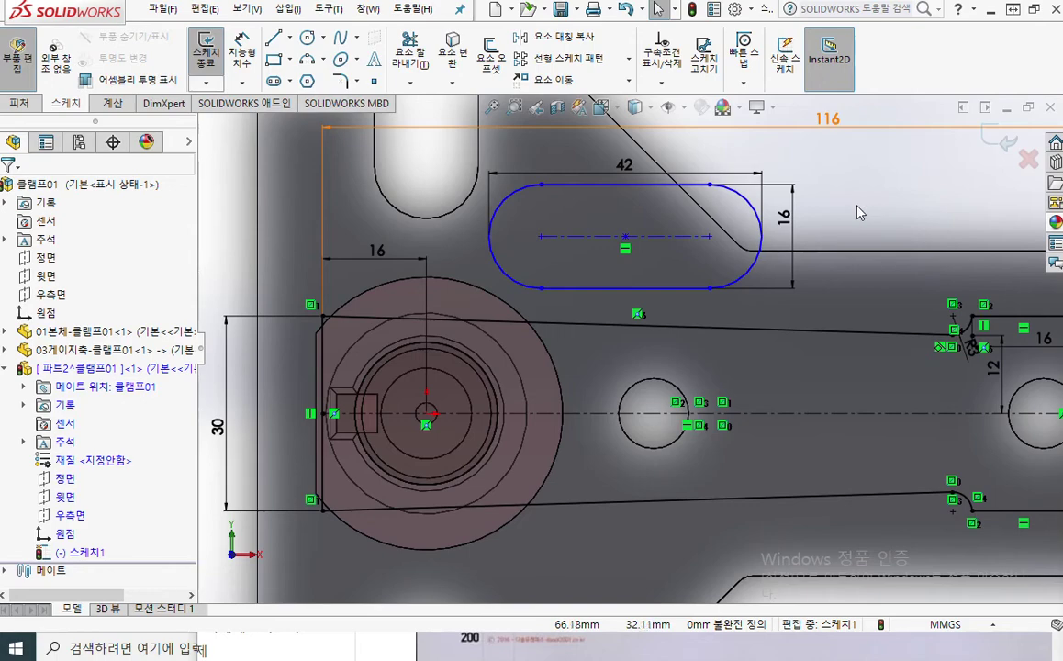
key("F12")
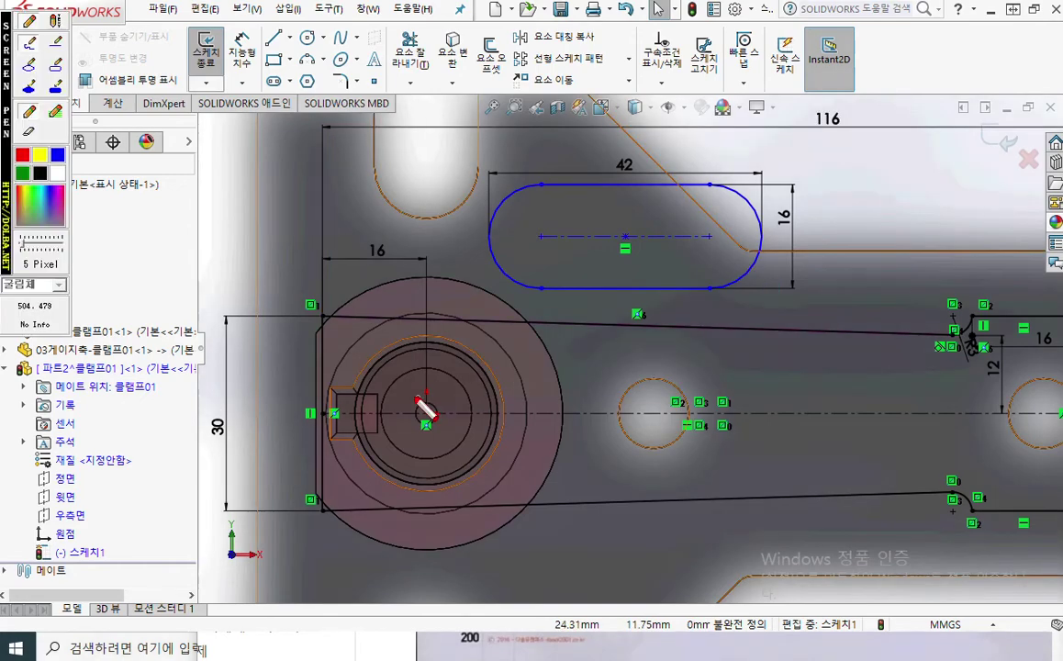
mouse_move(416, 362)
left_mouse_down()
mouse_move(378, 386)
mouse_move(426, 464)
left_mouse_up()
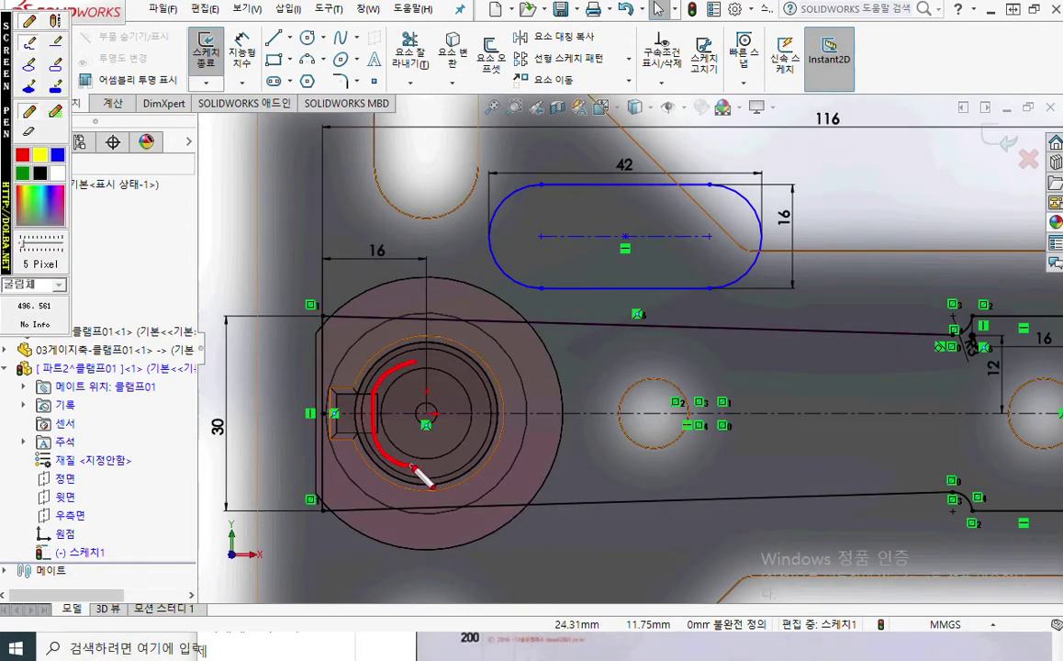
left_click_drag(422, 358, 706, 374)
left_click_drag(433, 466, 633, 469)
mouse_move(624, 353)
left_mouse_down()
mouse_move(682, 427)
mouse_move(631, 468)
left_mouse_up()
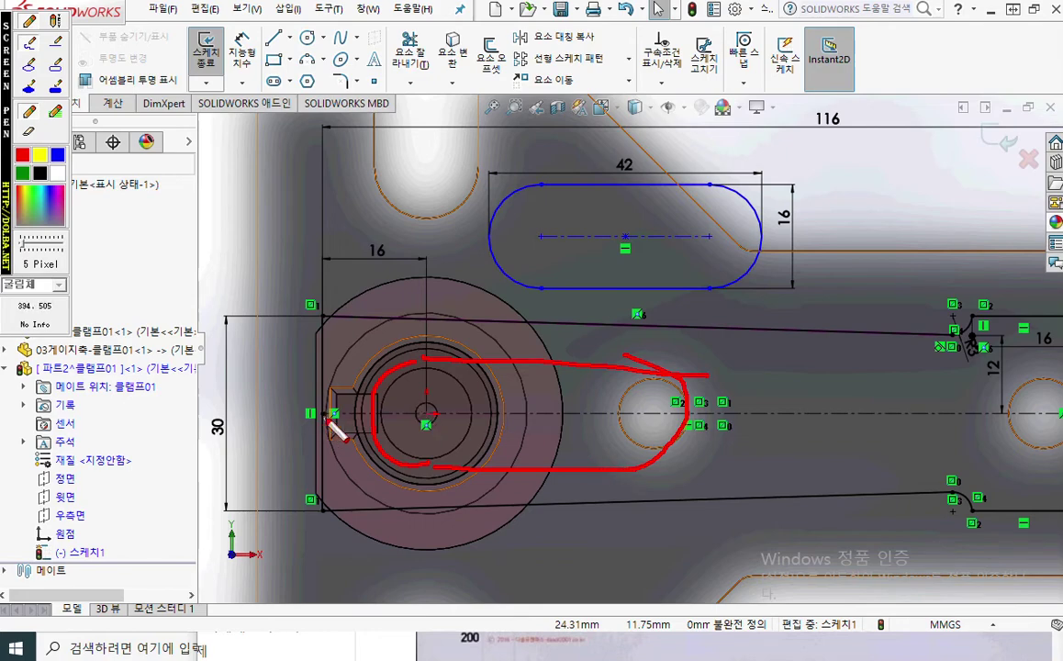
left_click_drag(327, 315, 320, 531)
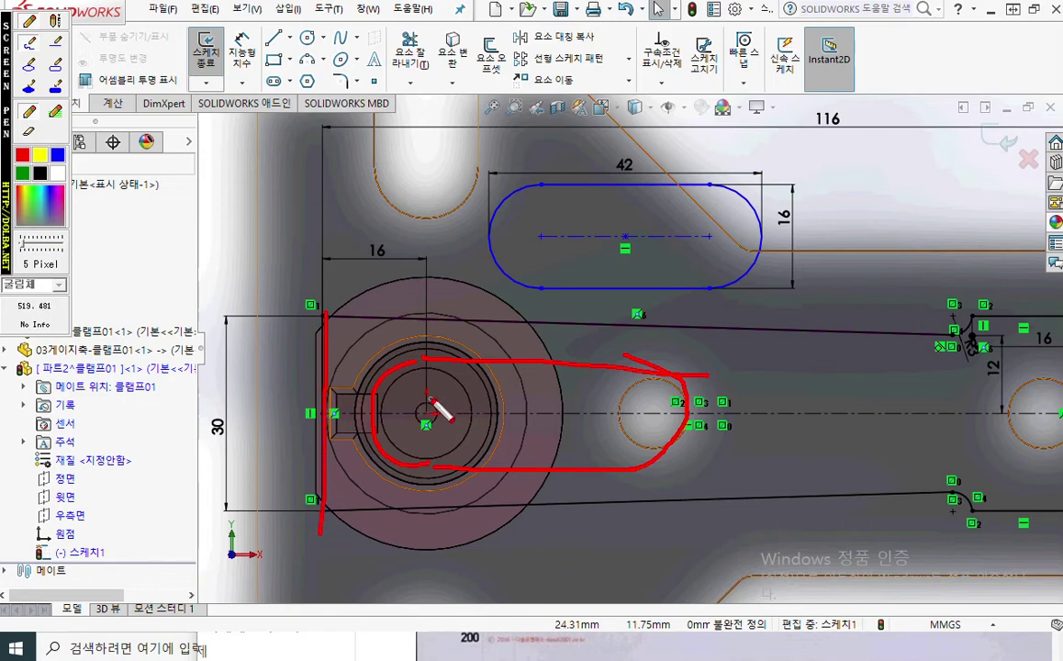
mouse_move(426, 393)
left_mouse_down()
mouse_move(423, 425)
mouse_move(437, 425)
left_mouse_up()
mouse_move(330, 416)
left_mouse_down()
mouse_move(419, 418)
mouse_move(344, 470)
left_mouse_up()
mouse_move(395, 429)
left_mouse_down()
mouse_move(382, 437)
mouse_move(383, 458)
mouse_move(373, 449)
left_mouse_up()
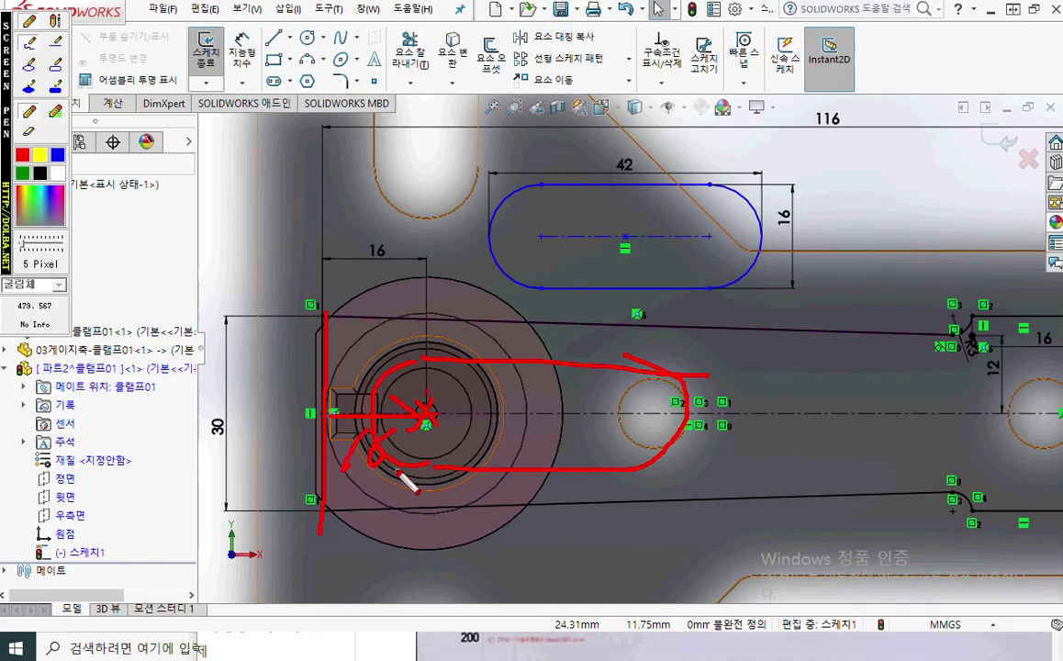
key("Escape")
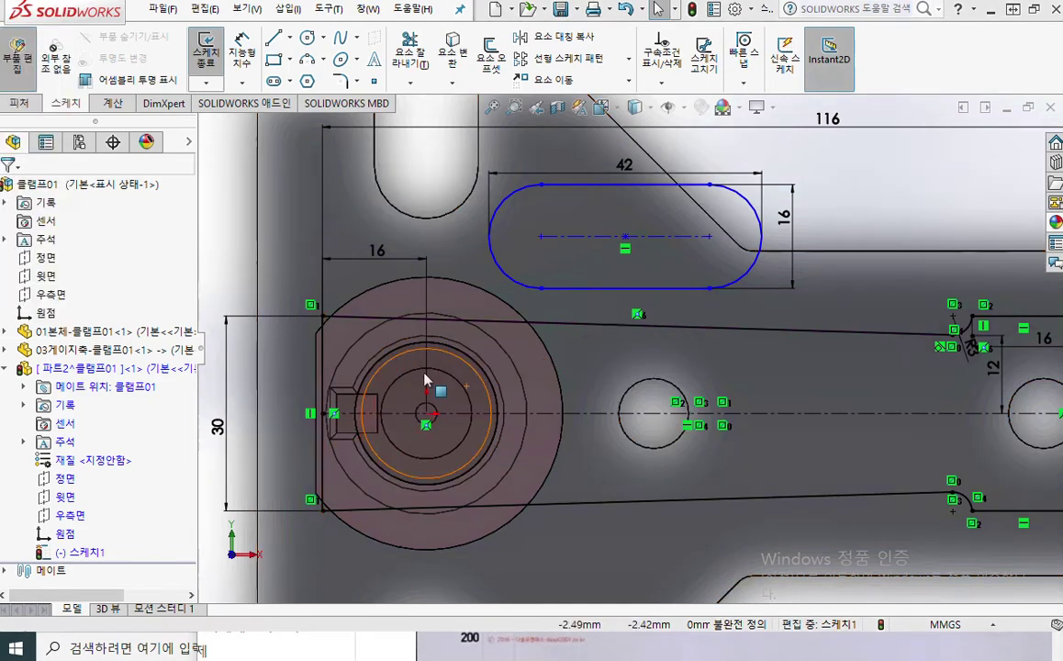
key("F12")
left_click_drag(551, 243, 542, 247)
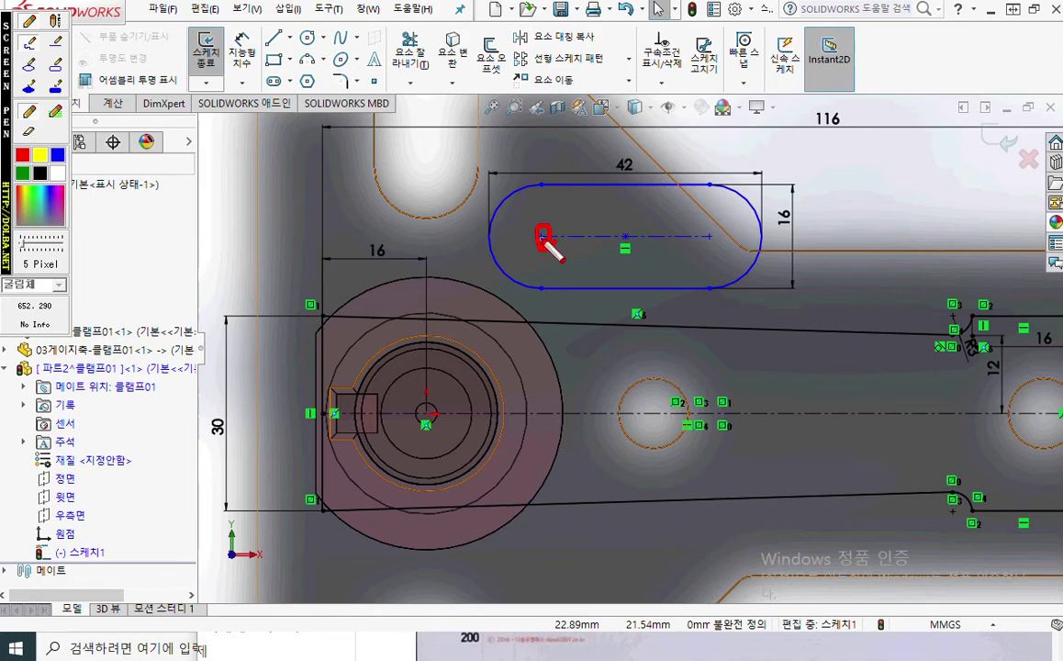
mouse_move(547, 246)
left_mouse_down()
mouse_move(482, 294)
mouse_move(438, 395)
left_mouse_up()
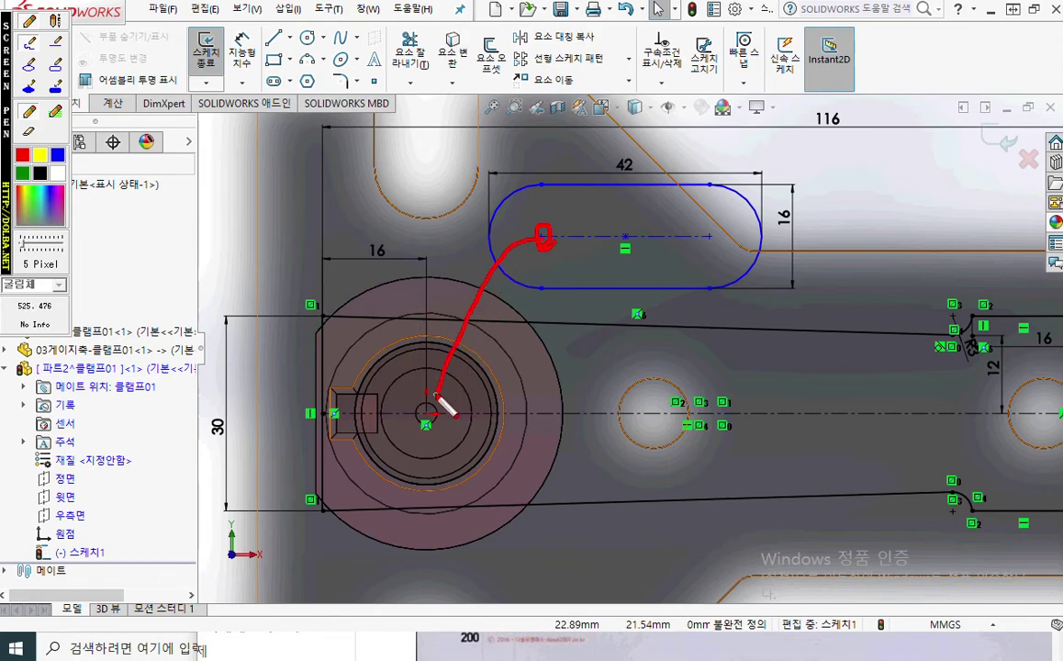
mouse_move(76, 522)
left_mouse_down()
mouse_move(416, 417)
mouse_move(402, 435)
left_mouse_up()
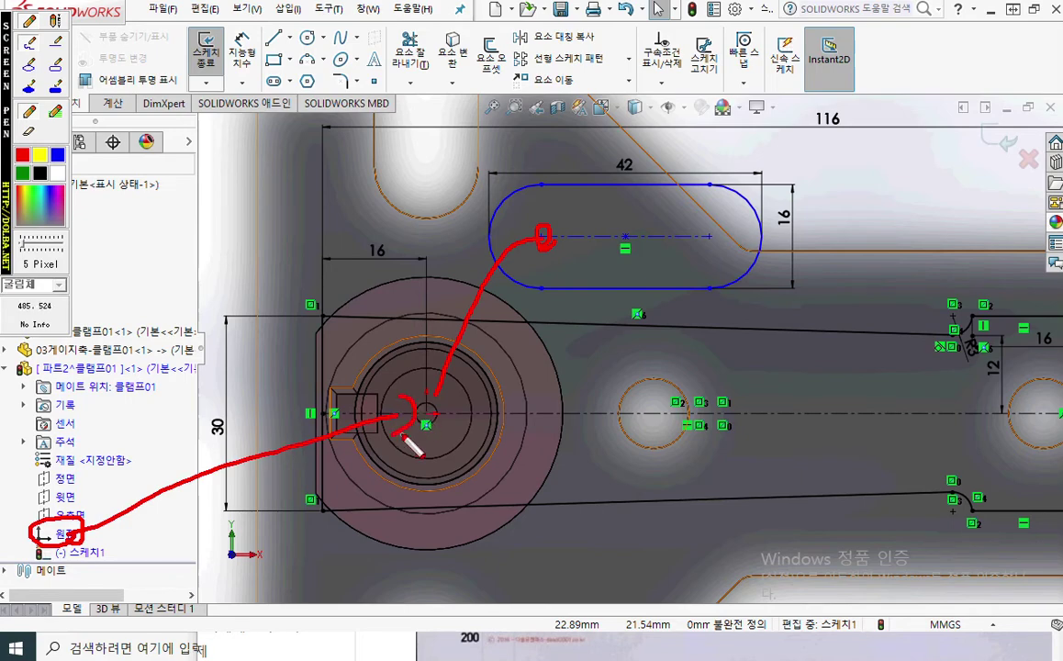
mouse_move(15, 496)
left_mouse_down()
mouse_move(16, 512)
mouse_move(4, 514)
mouse_move(35, 500)
left_mouse_up()
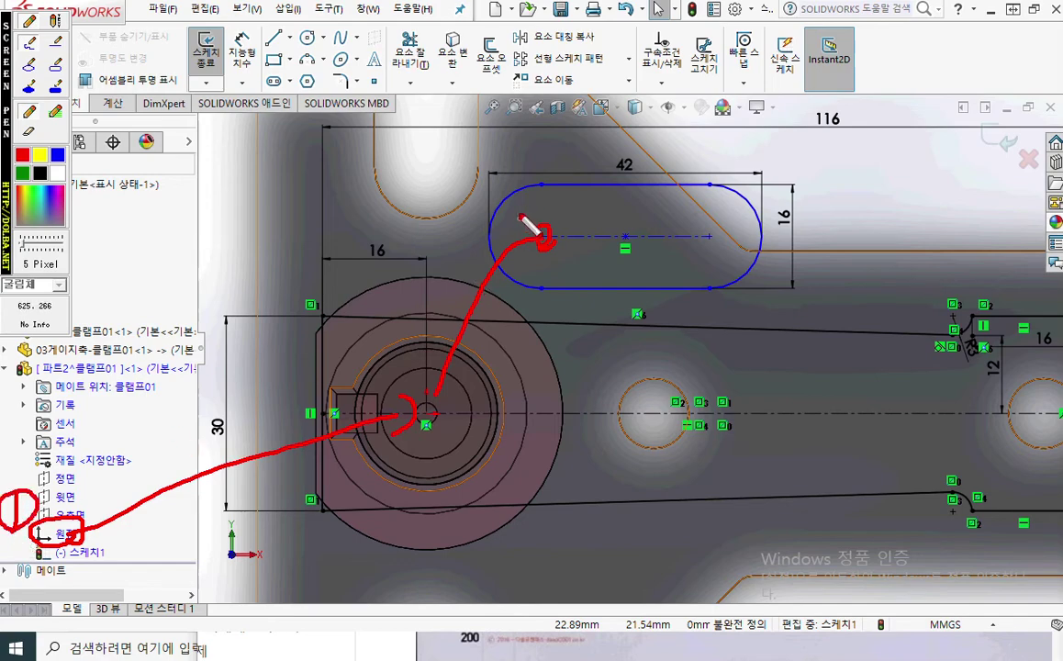
mouse_move(522, 217)
left_mouse_down()
mouse_move(565, 227)
mouse_move(536, 226)
mouse_move(559, 217)
mouse_move(543, 231)
mouse_move(554, 247)
left_mouse_up()
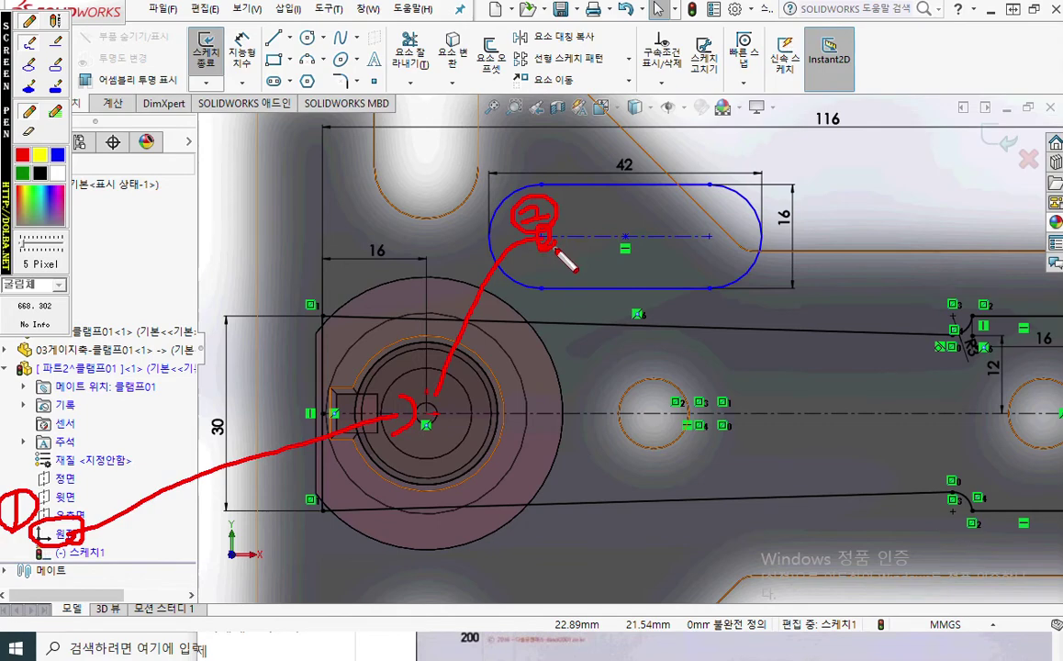
key("Escape")
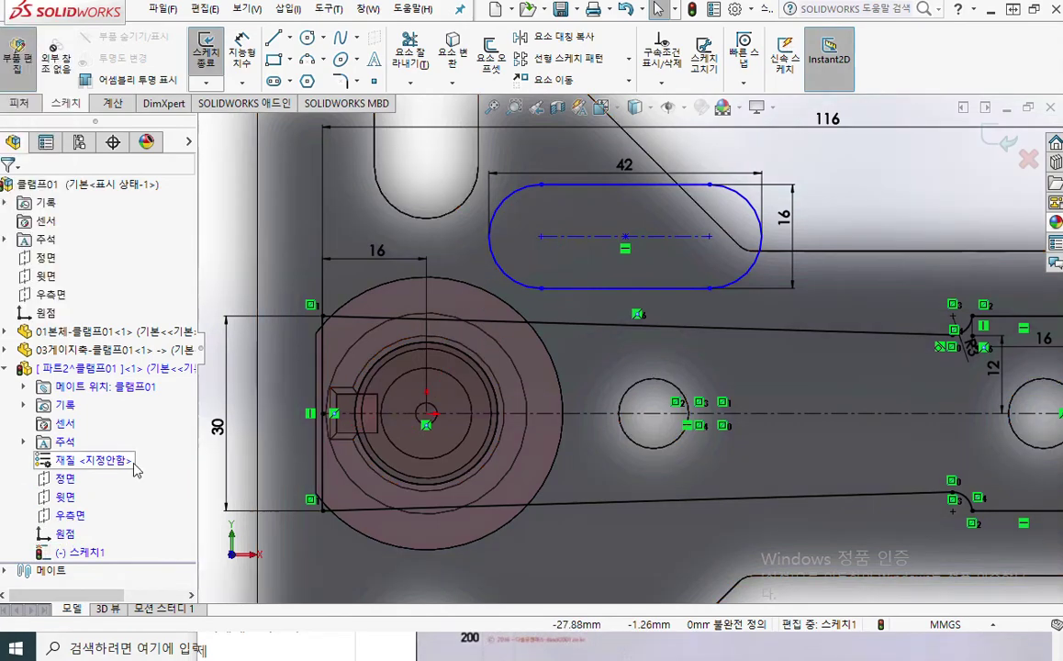
Make the slot's arc centre nearest the gauge shaft coincident with the origin of 파트2.
left_click(55, 536)
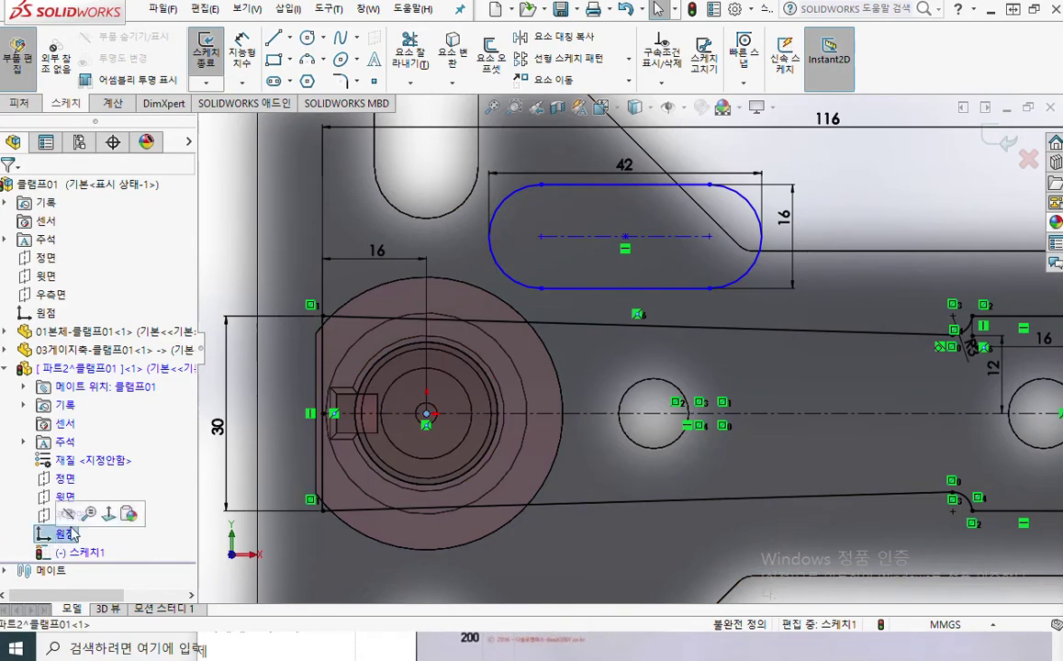
left_click(541, 240, "ctrl")
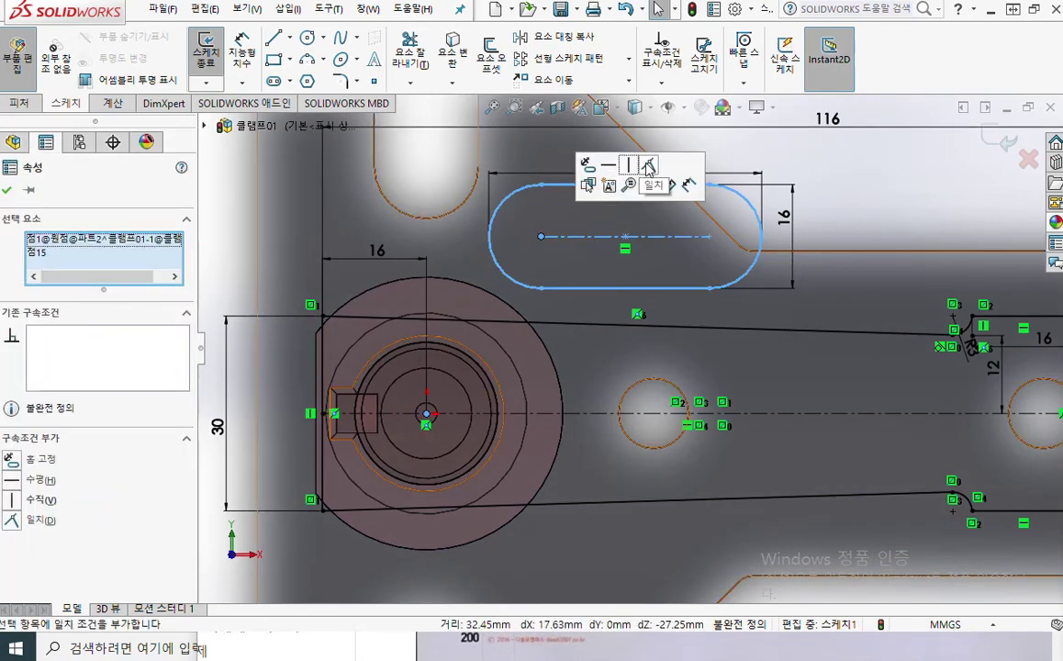
left_click(648, 167)
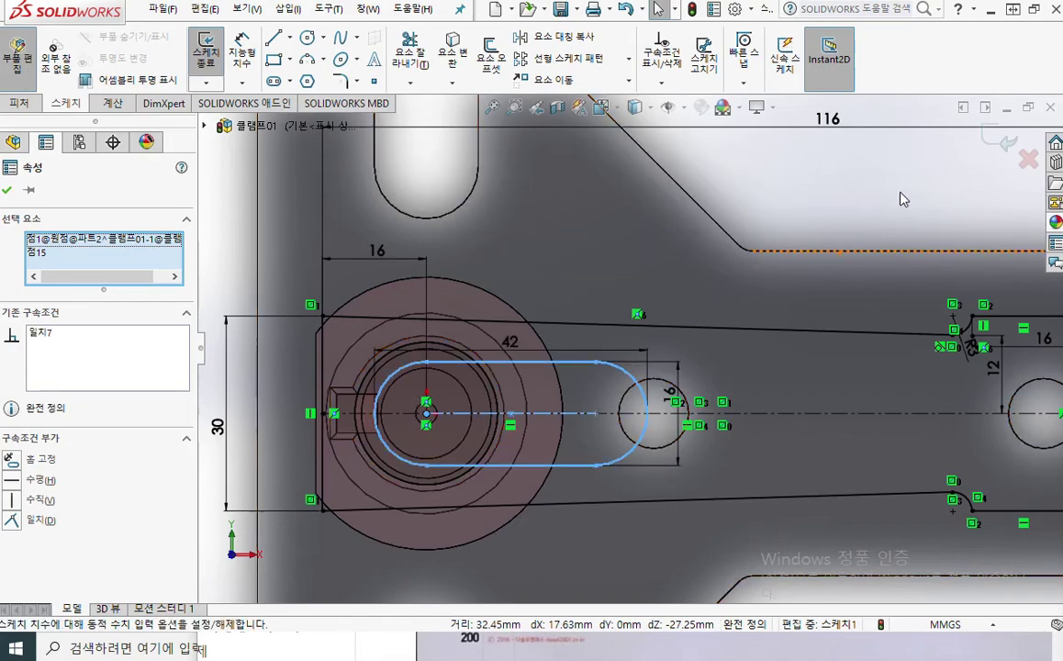
left_click(823, 212)
mouse_move(822, 212)
middle_mouse_down()
mouse_move(632, 174)
mouse_move(625, 231)
middle_mouse_up()
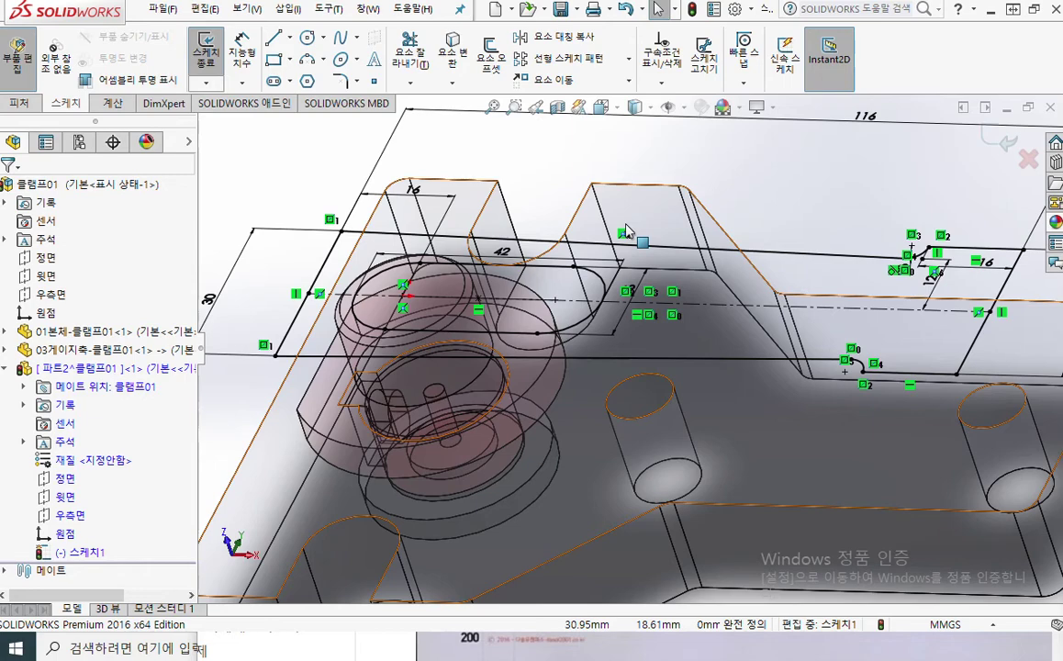
key("F2")
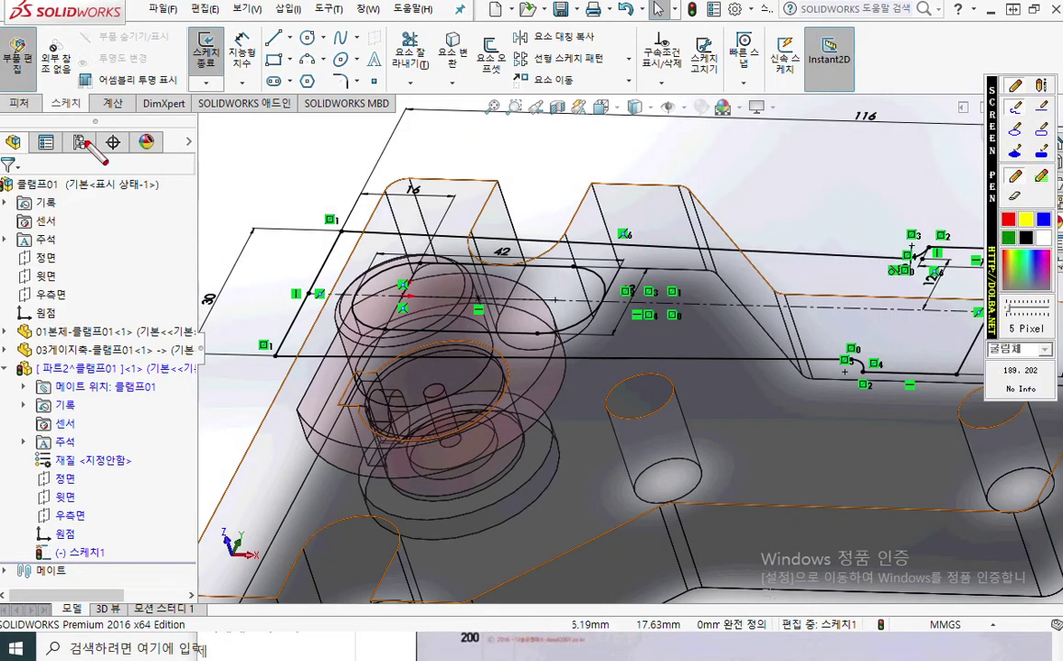
mouse_move(33, 133)
left_mouse_down()
mouse_move(17, 92)
mouse_move(47, 127)
left_mouse_up()
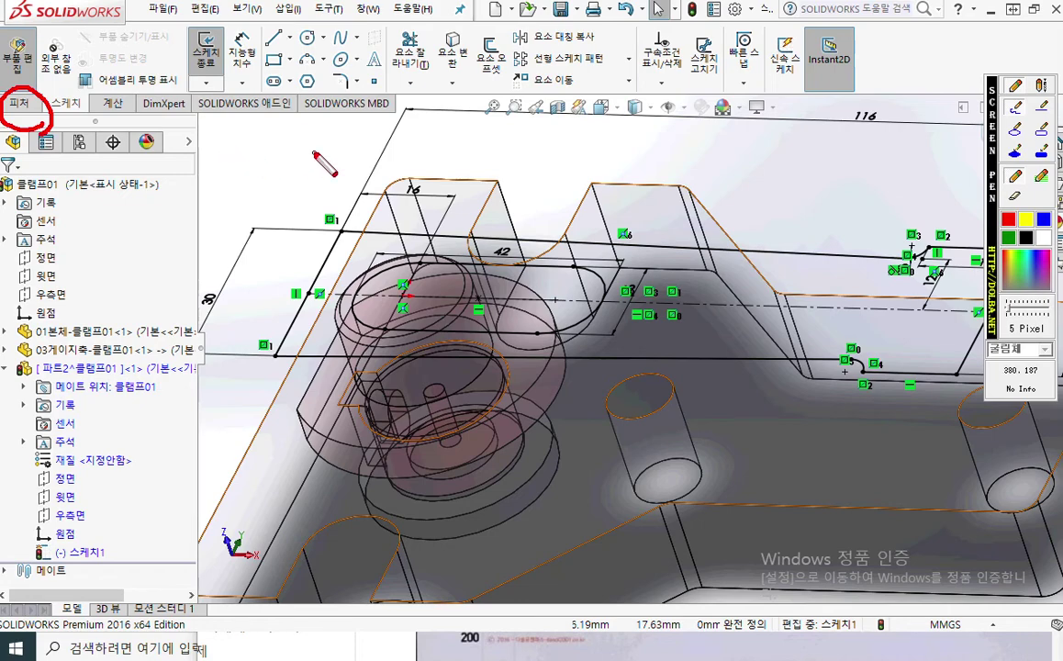
mouse_move(226, 133)
left_mouse_down()
mouse_move(225, 152)
mouse_move(241, 167)
mouse_move(250, 103)
mouse_move(285, 152)
mouse_move(367, 115)
mouse_move(429, 165)
mouse_move(450, 147)
mouse_move(470, 163)
mouse_move(482, 145)
left_mouse_up()
mouse_move(542, 130)
left_mouse_down()
mouse_move(572, 152)
mouse_move(550, 161)
mouse_move(571, 170)
mouse_move(598, 138)
mouse_move(640, 172)
left_mouse_up()
mouse_move(680, 126)
left_mouse_down()
mouse_move(668, 170)
mouse_move(718, 147)
mouse_move(705, 167)
left_mouse_up()
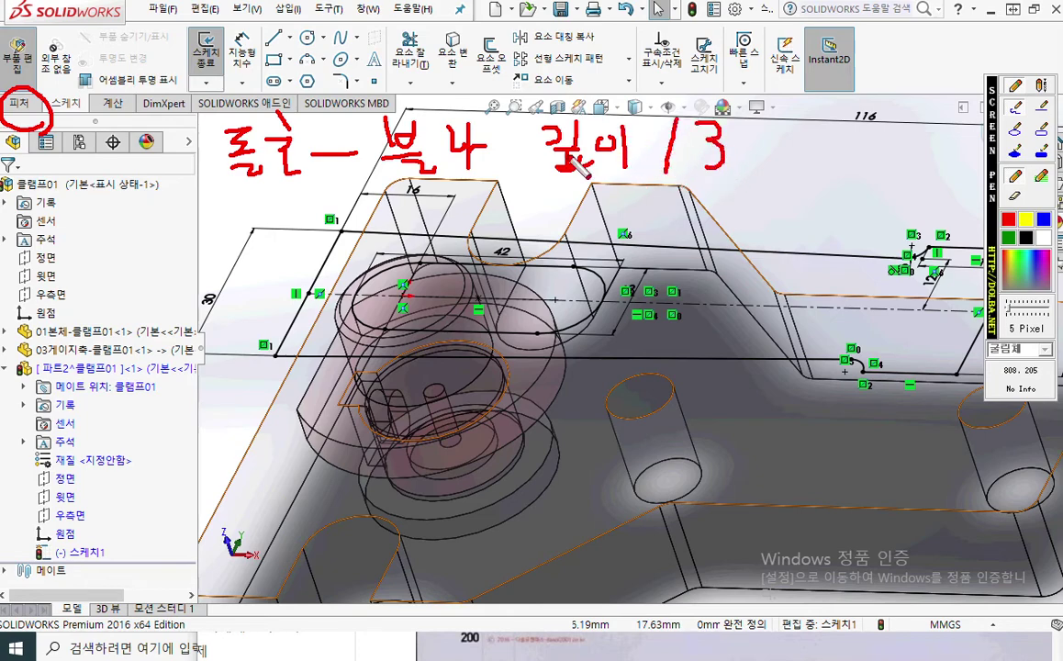
left_click_drag(801, 283, 780, 179)
mouse_move(755, 223)
left_mouse_down()
mouse_move(780, 181)
mouse_move(816, 212)
left_mouse_up()
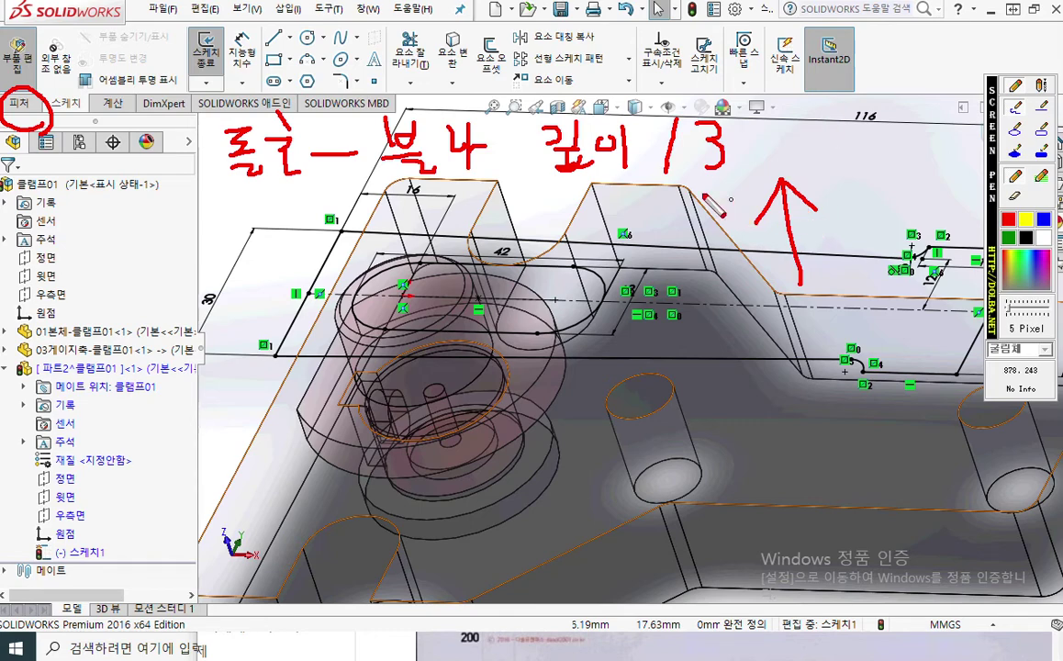
key("Escape")
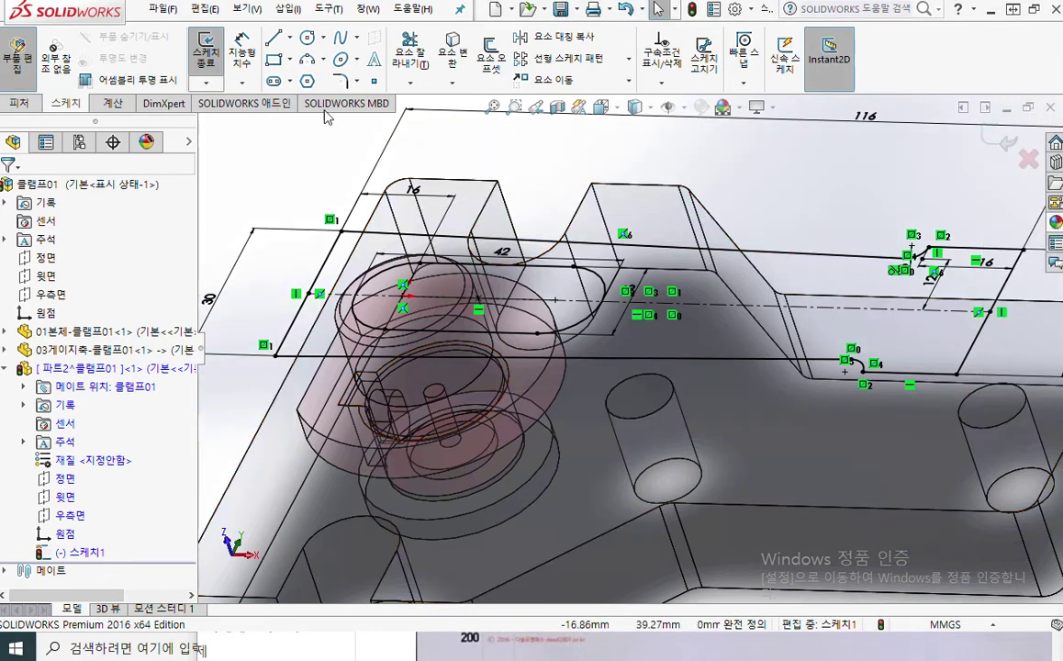
Extrude the clamp plate sketch as a boss with a blind depth of 13 mm.
left_click(26, 103)
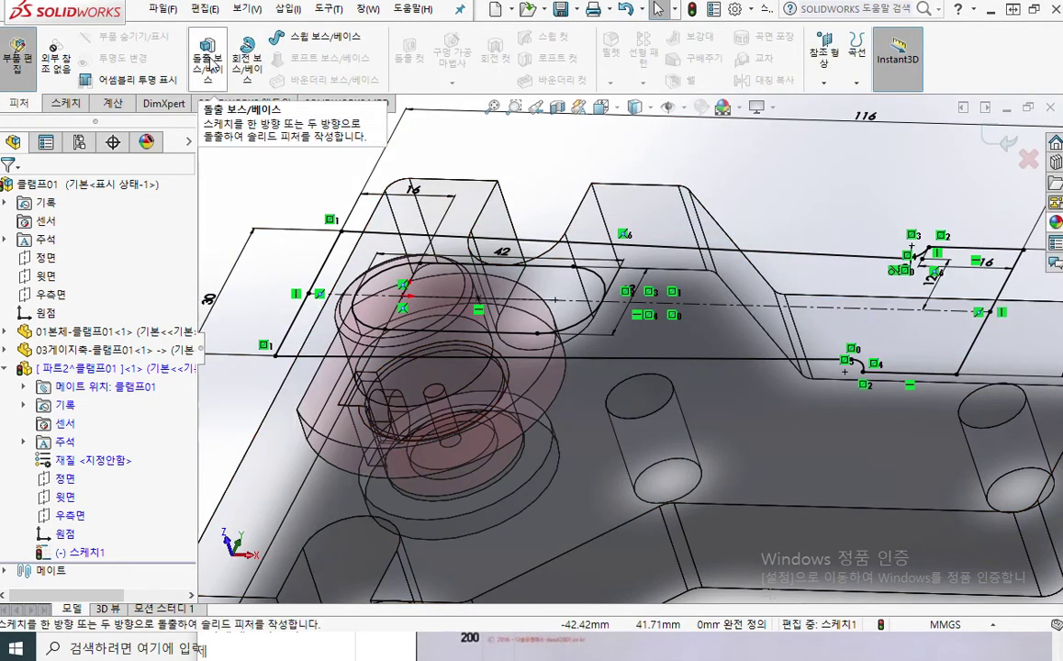
left_click(210, 65)
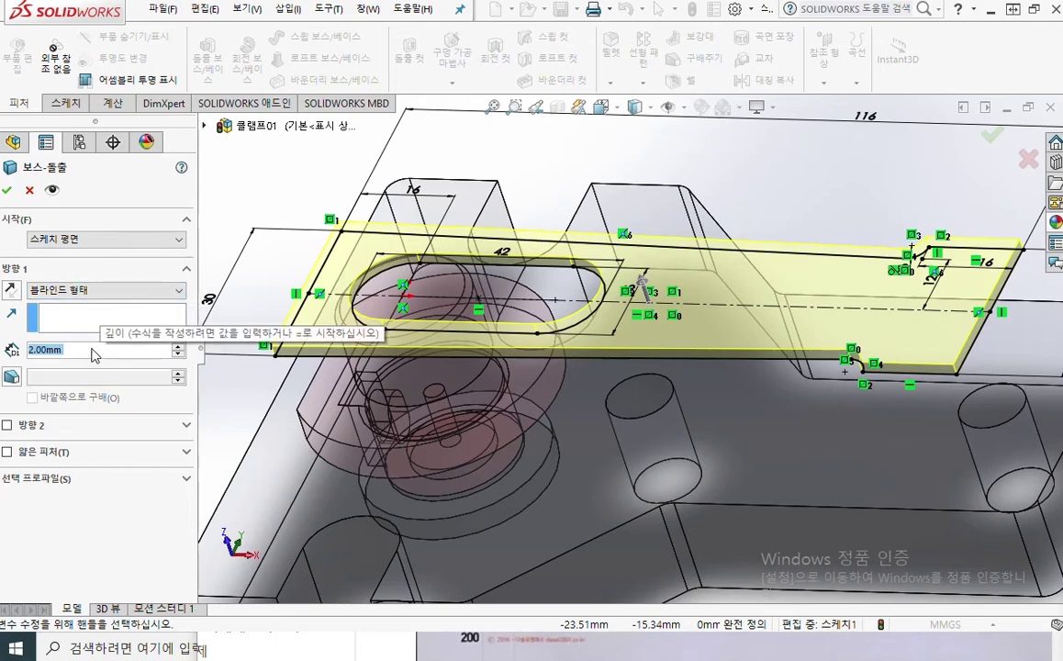
type("13")
key("Return")
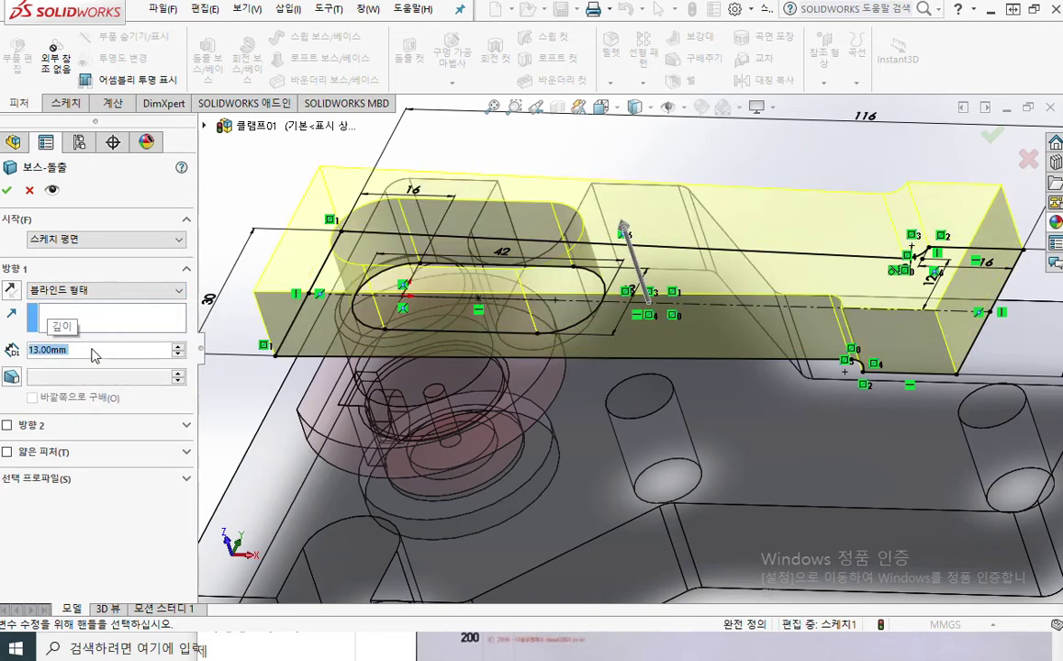
key("Return")
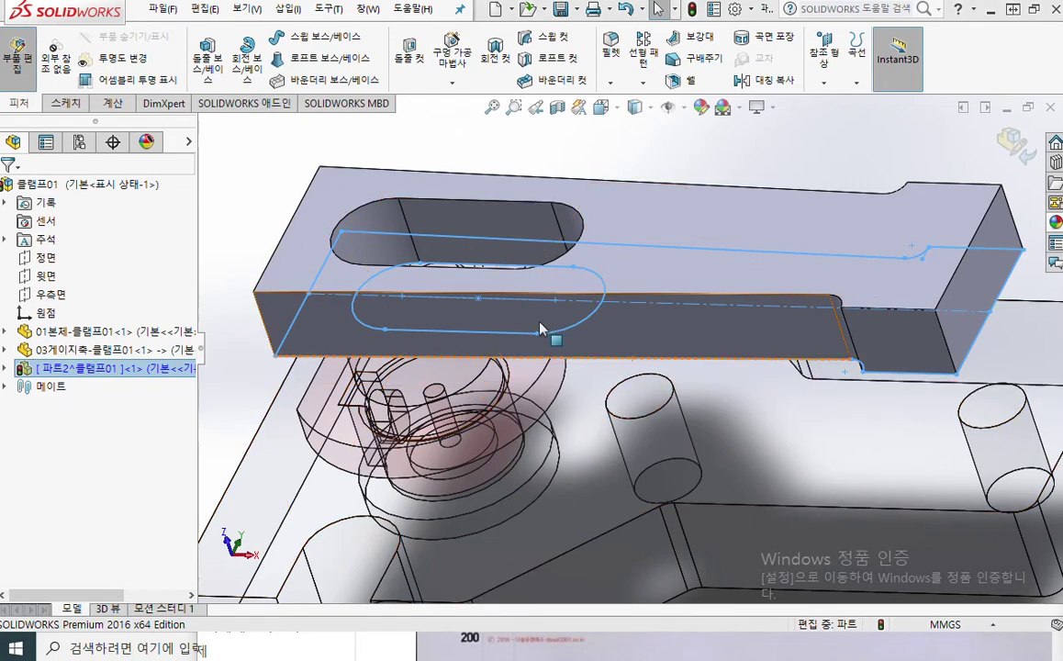
Rename the new part 파트2 in the assembly tree as 02조오판-클램프01.
left_click(5, 368)
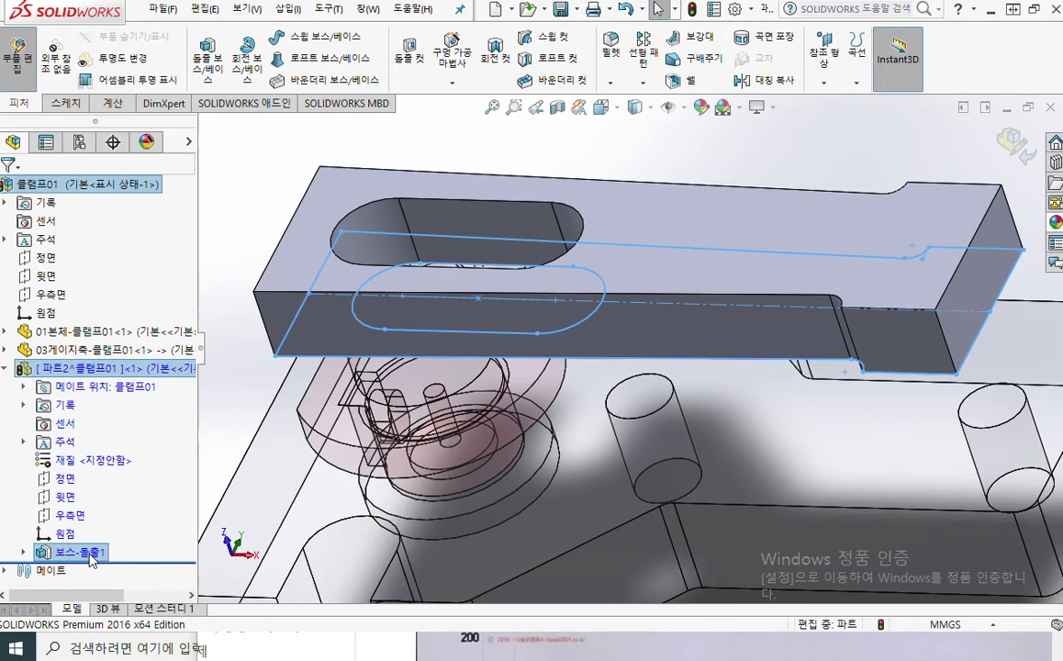
right_click(108, 368)
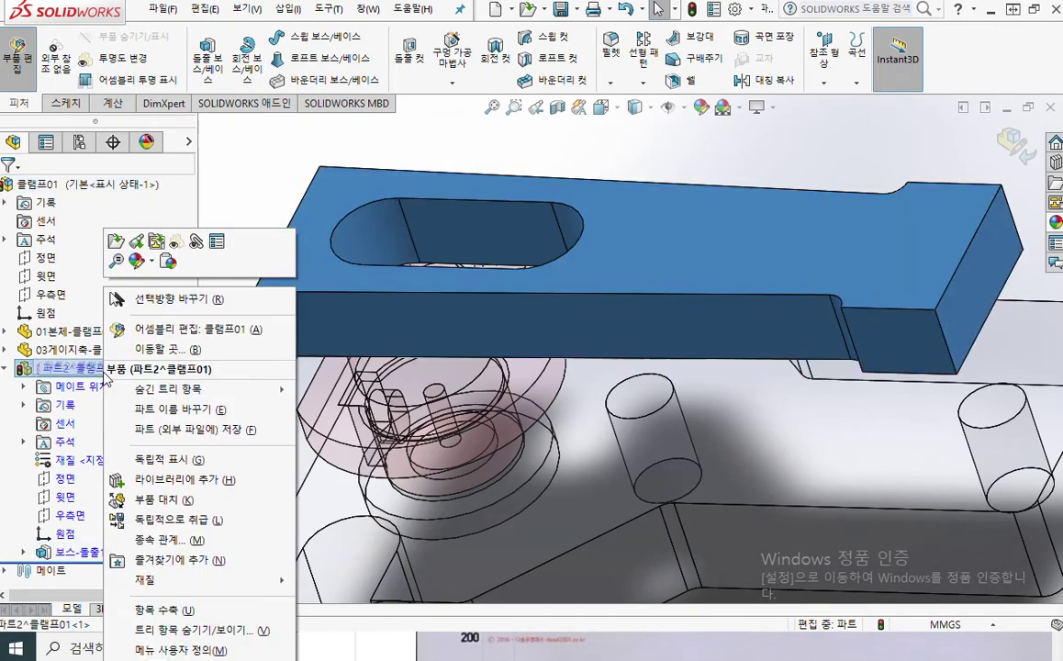
left_click(174, 409)
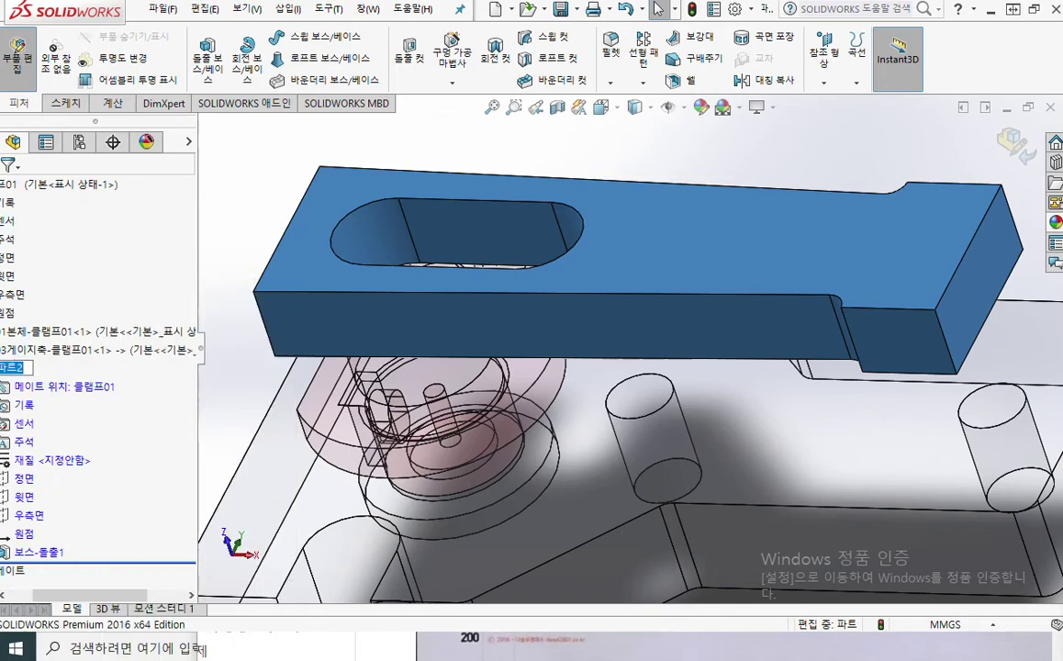
type("02ㅈ")
type("ㅗ오판")
type("-클램프")
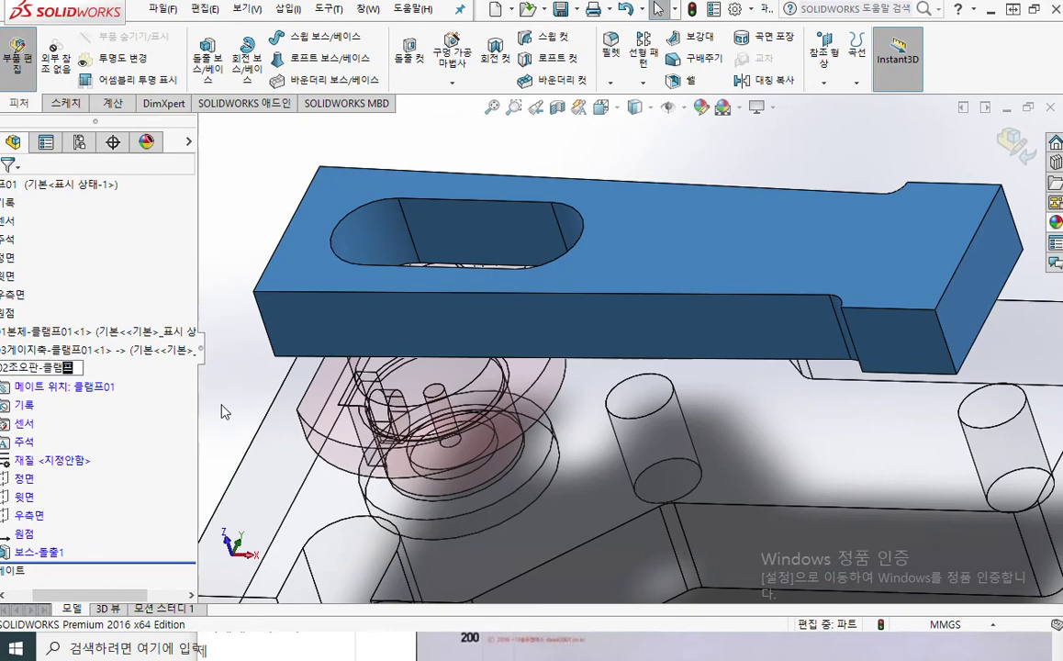
type("01")
Copy the new part name and paste it into Notepad two lines below the existing notes, then select the pasted line.
key("ctrl+a")
key("ctrl+c")
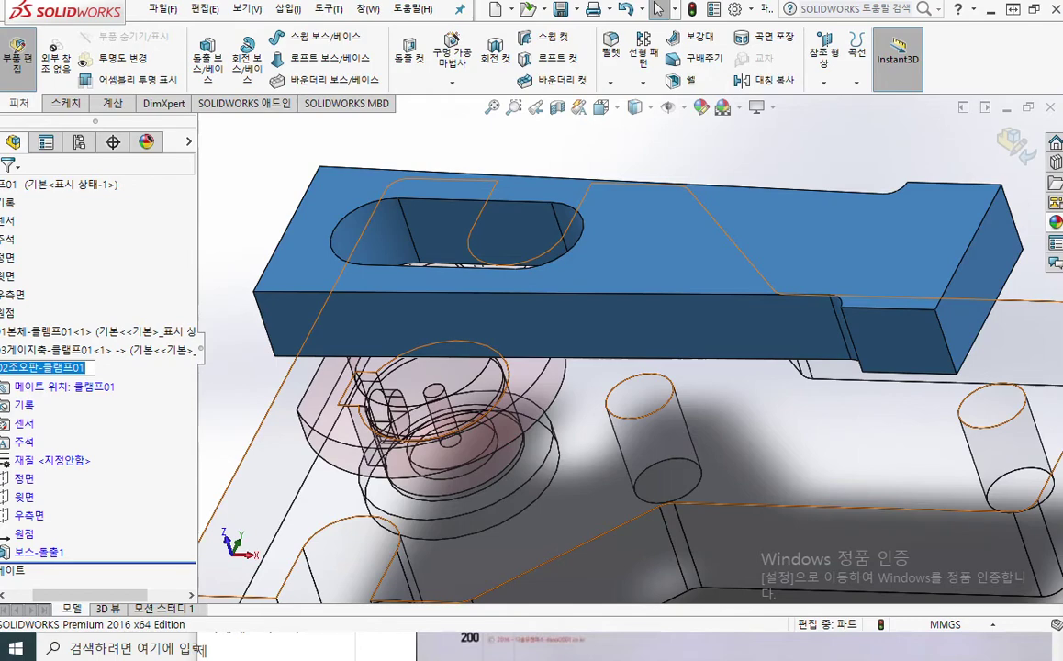
key("alt+Tab")
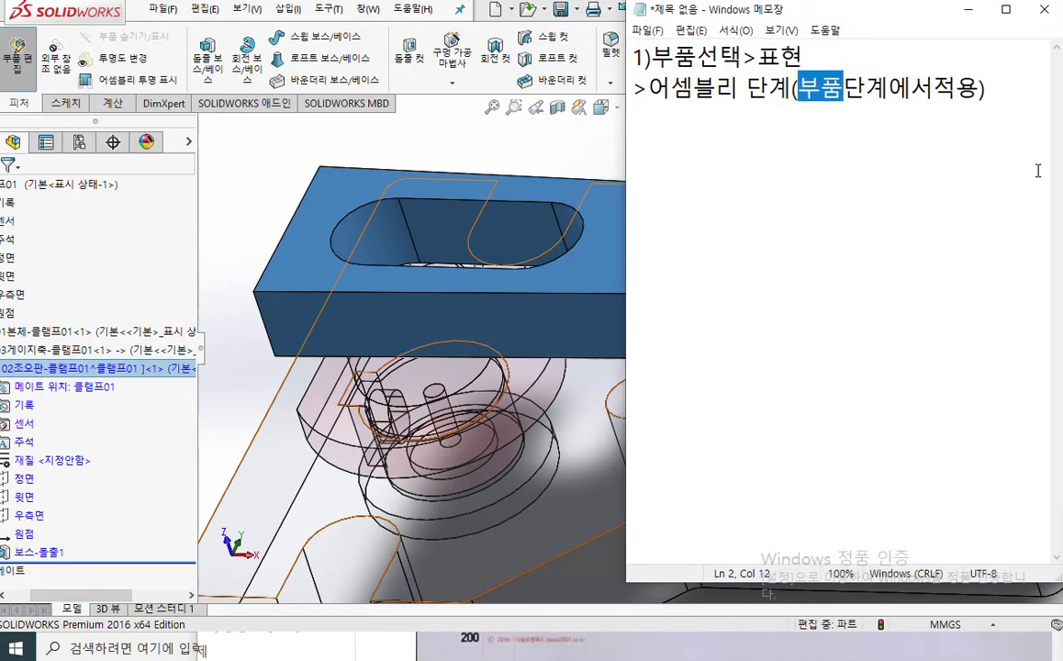
left_click(990, 88)
key("Return")
key("Return")
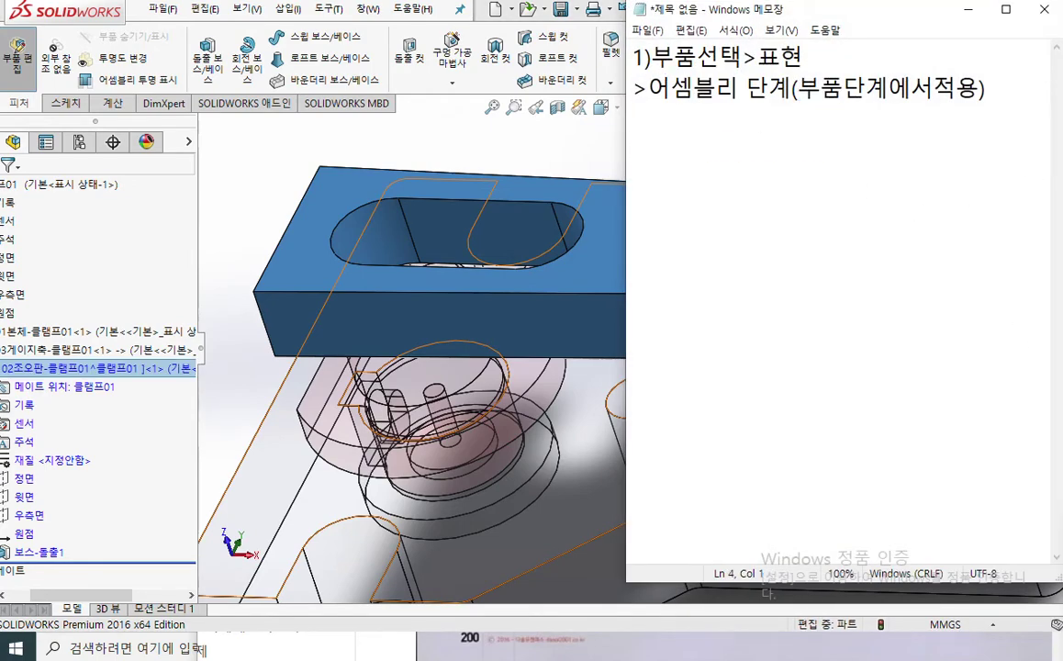
key("ctrl+v")
left_click_drag(847, 171, 587, 220)
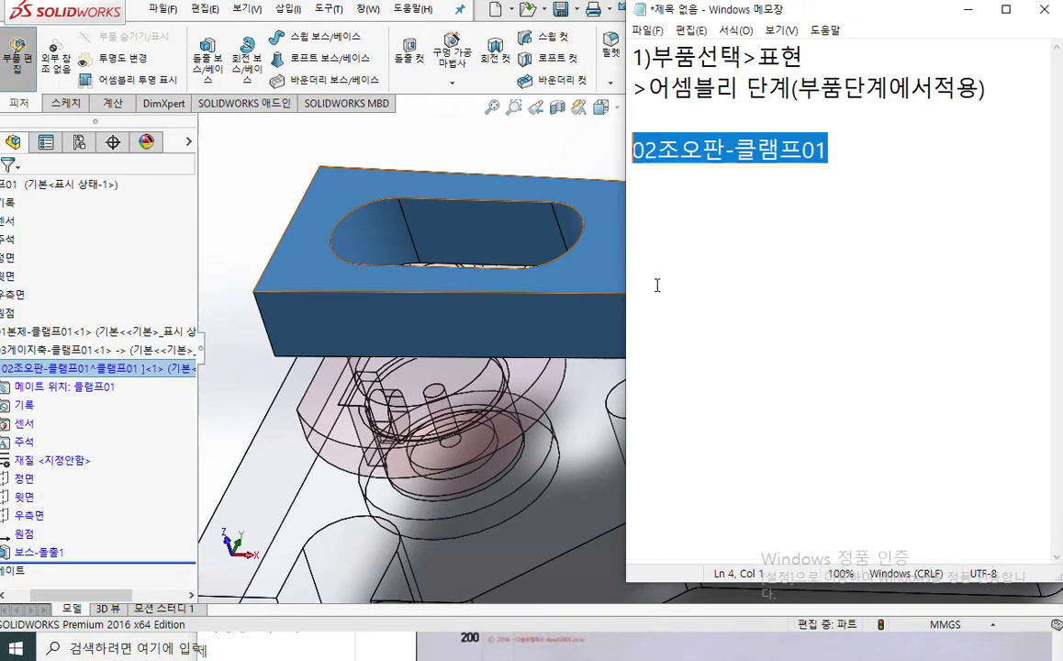
Save the part 02조오판-클램프01 to an external file in the same location as the assembly.
left_click(95, 371)
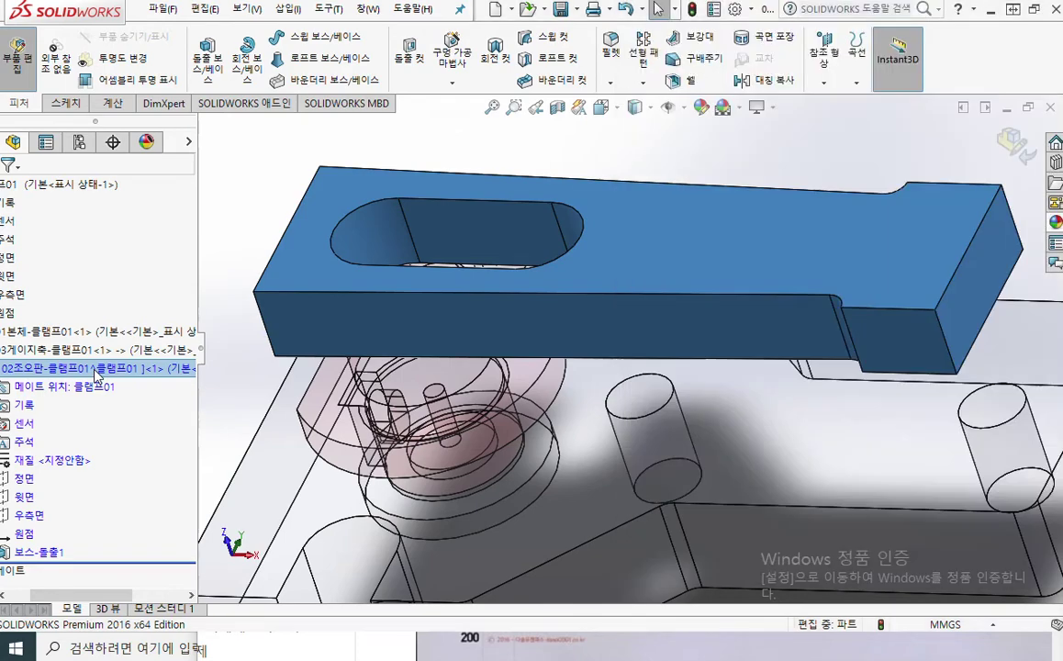
right_click(95, 371)
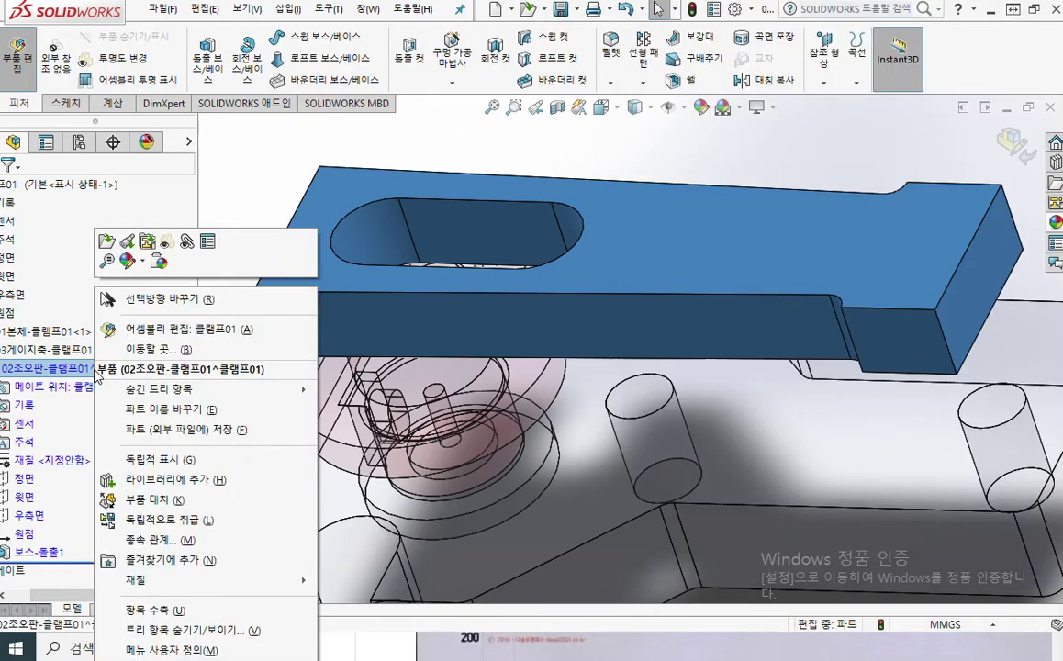
left_click(180, 432)
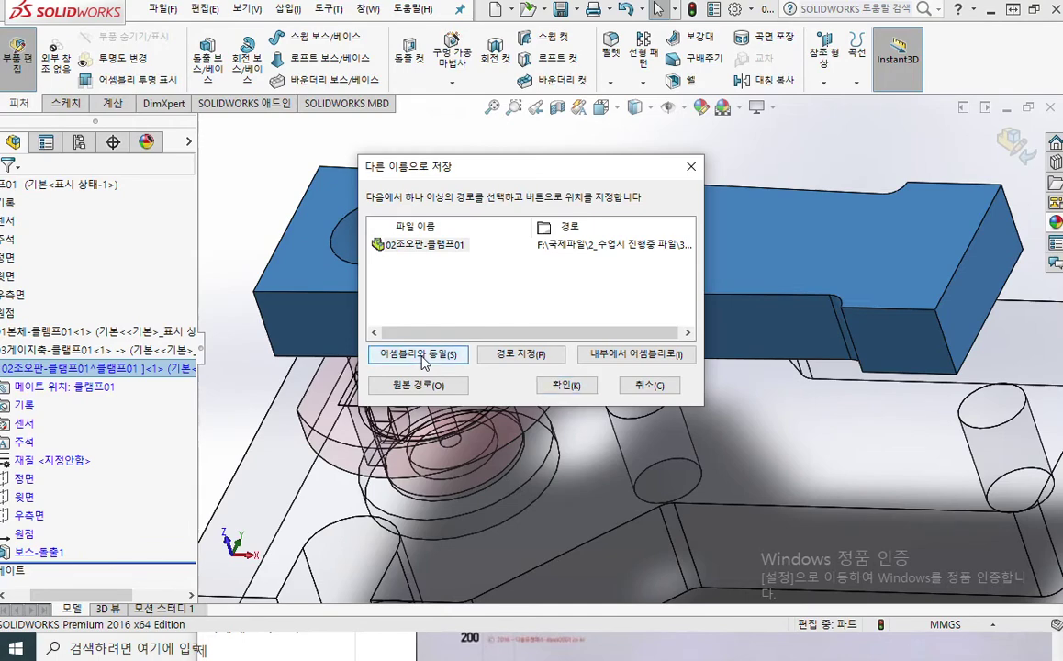
left_click(562, 387)
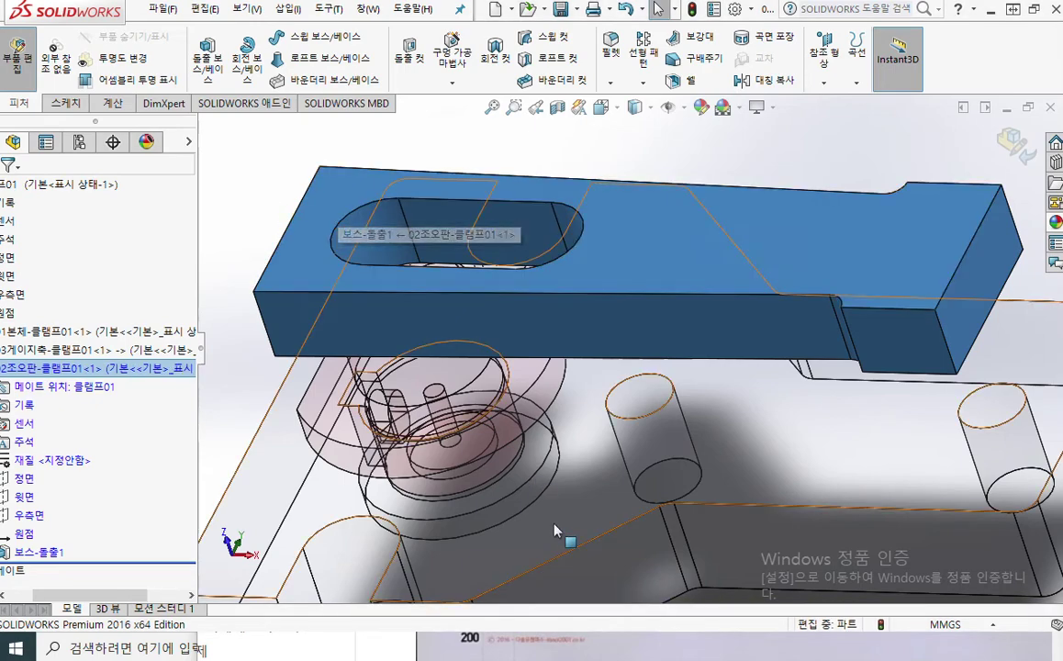
Switch to the 클램프01 drawing in the browser, close its photo viewer and arrange the window to show both views in full.
left_click(617, 647)
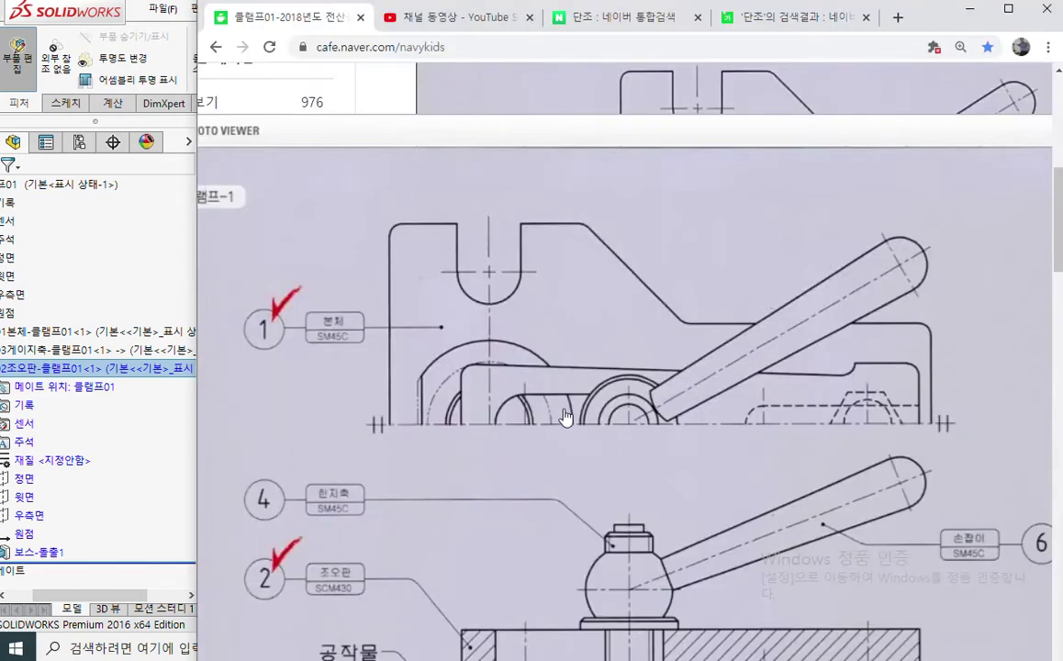
left_click(552, 203)
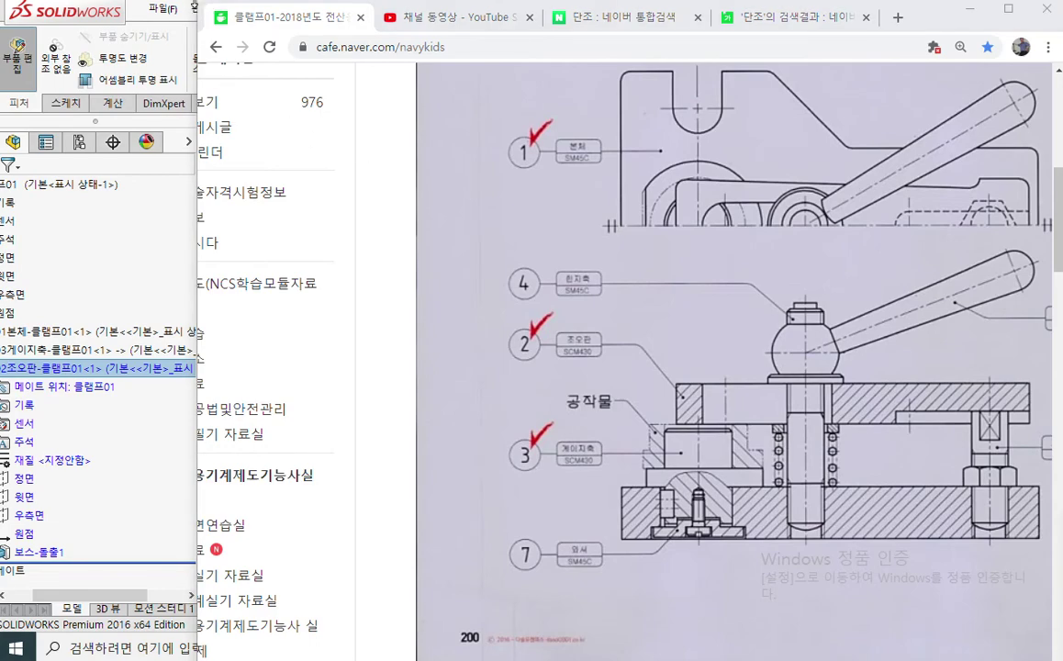
left_click_drag(194, 5, 294, 132)
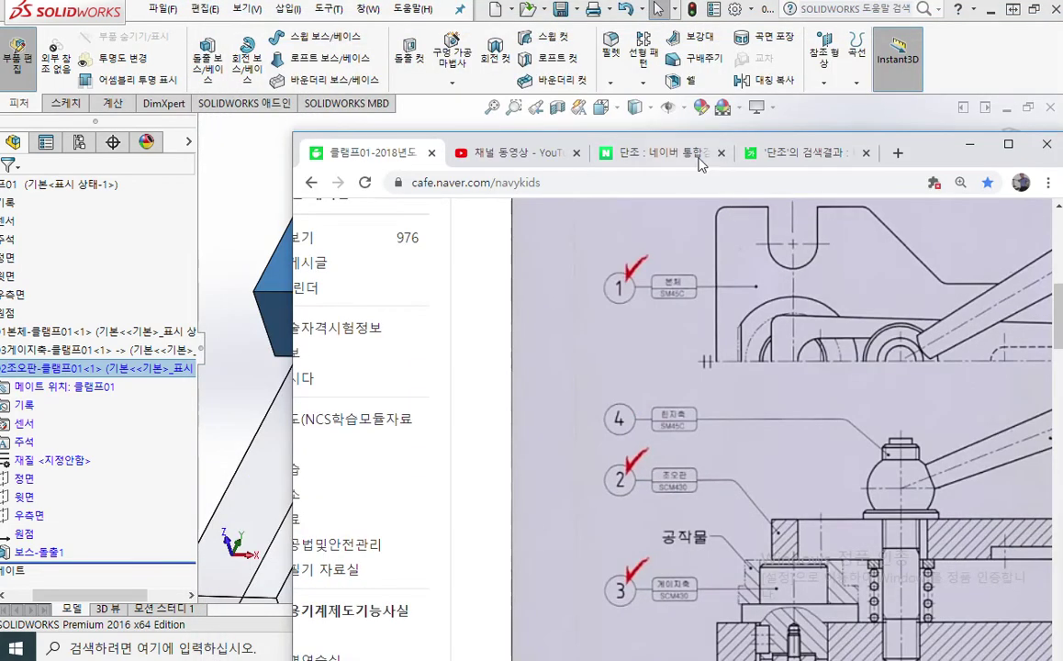
left_click_drag(937, 153, 934, 33)
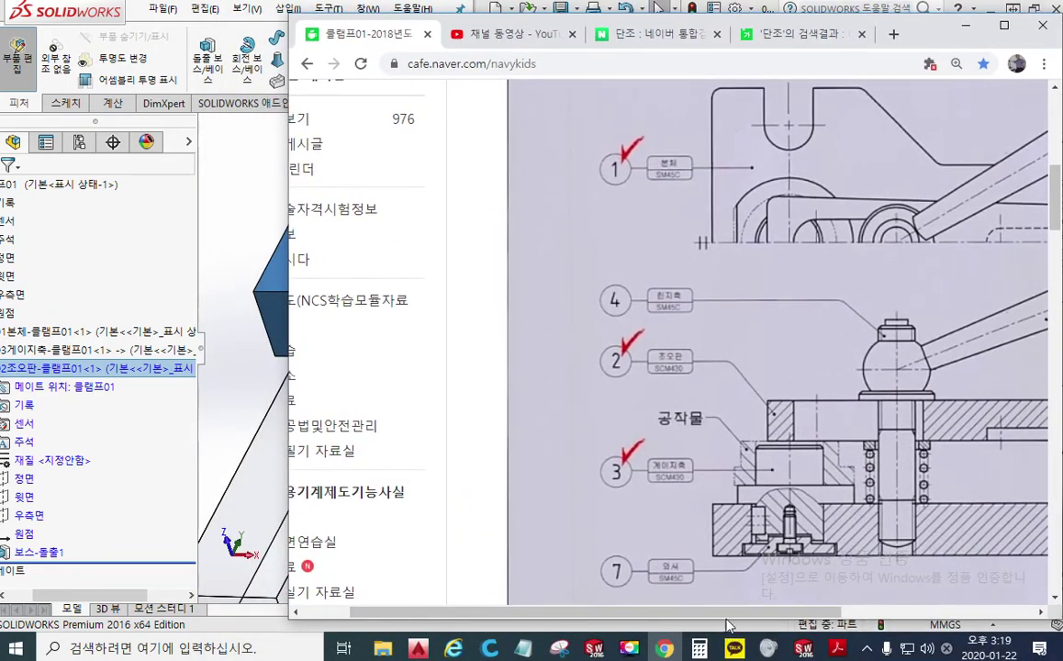
mouse_move(739, 612)
left_mouse_down()
mouse_move(869, 614)
mouse_move(863, 597)
left_mouse_up()
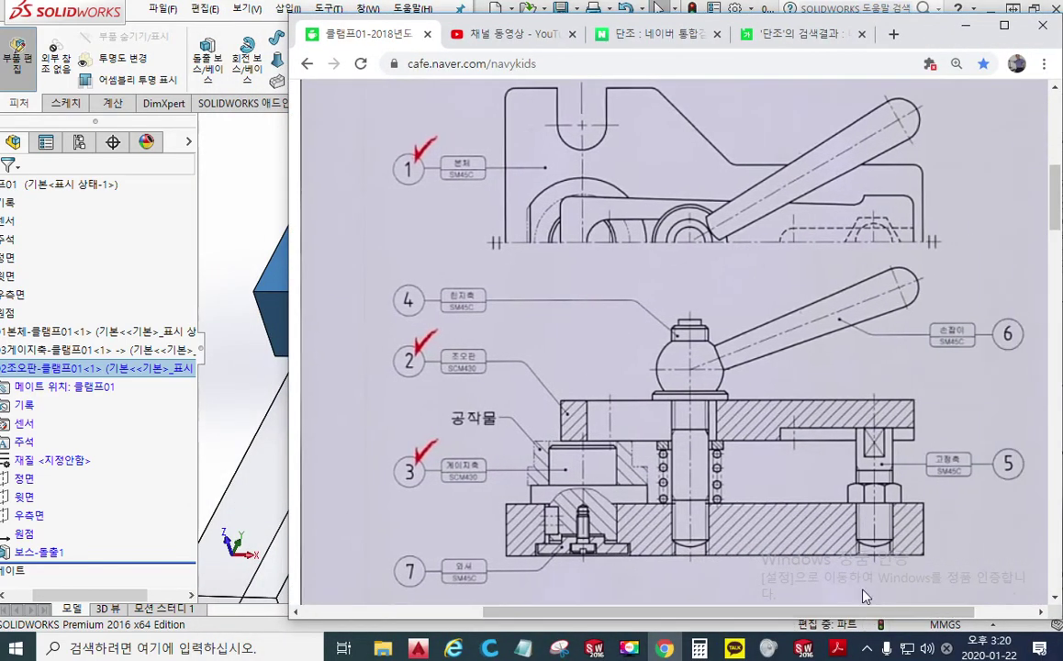
key("F12")
mouse_move(780, 447)
left_mouse_down()
mouse_move(782, 427)
mouse_move(911, 423)
left_mouse_up()
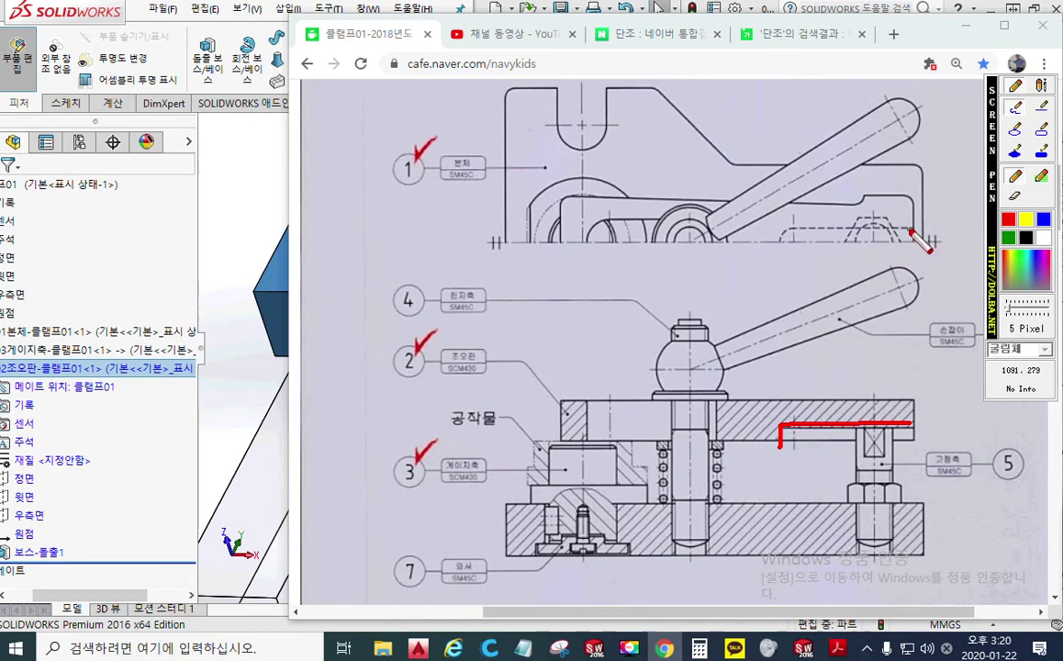
mouse_move(912, 227)
left_mouse_down()
mouse_move(787, 225)
mouse_move(781, 244)
left_mouse_up()
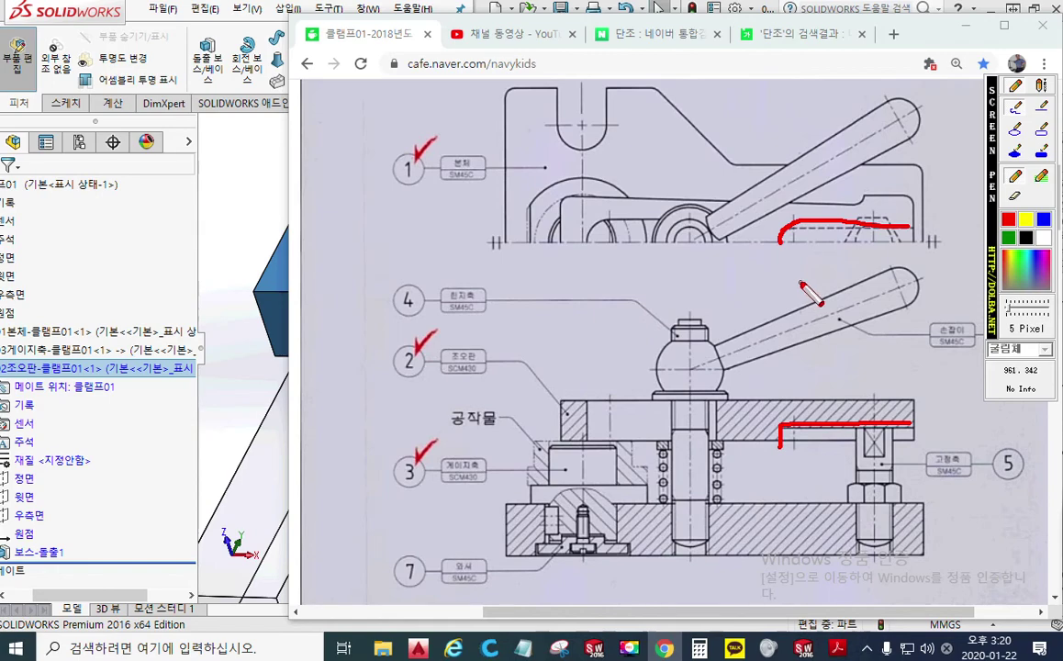
key("Escape")
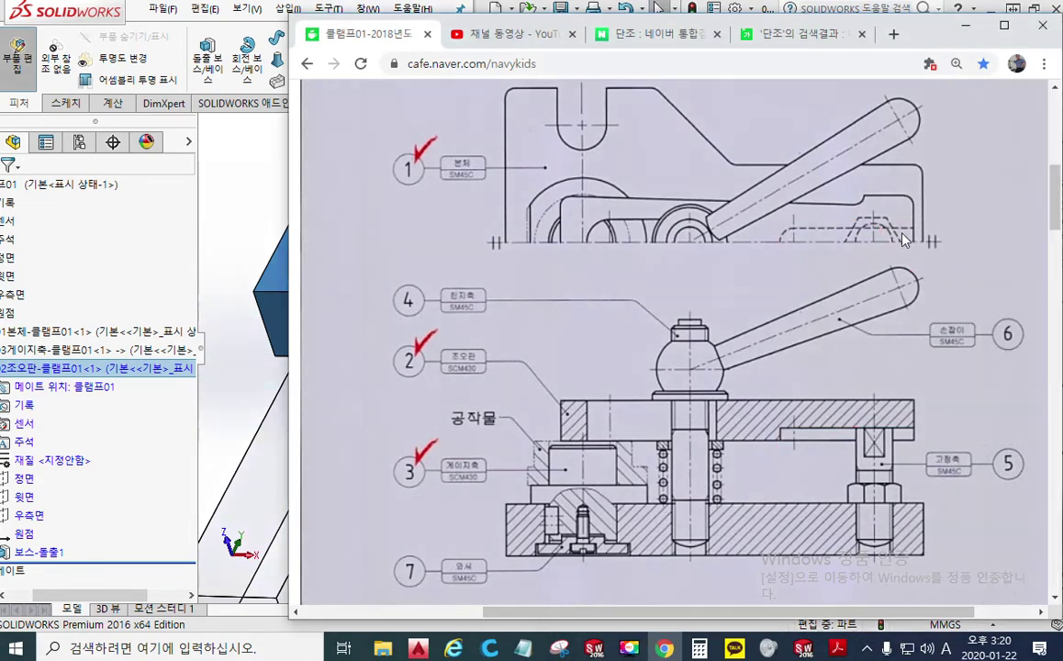
key("F12")
left_click_drag(798, 228, 885, 227)
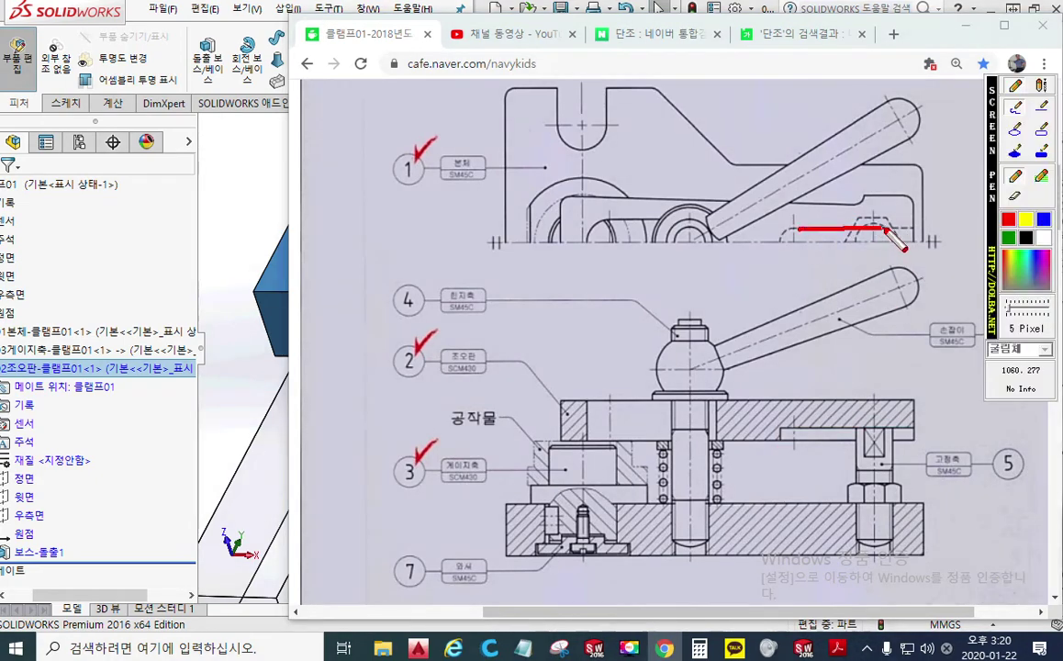
mouse_move(813, 243)
left_mouse_down()
mouse_move(863, 243)
mouse_move(847, 254)
mouse_move(844, 220)
mouse_move(858, 217)
left_mouse_up()
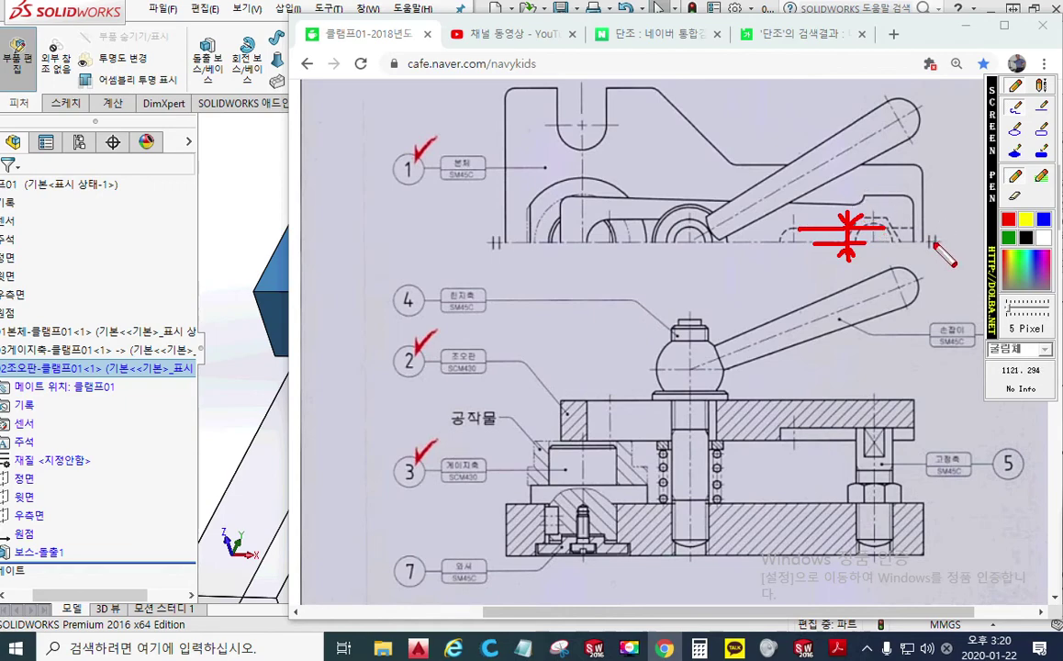
Annotate the hidden recess in the drawing's top view with a length of 44 and a half-width of 5.
left_click_drag(914, 190, 911, 285)
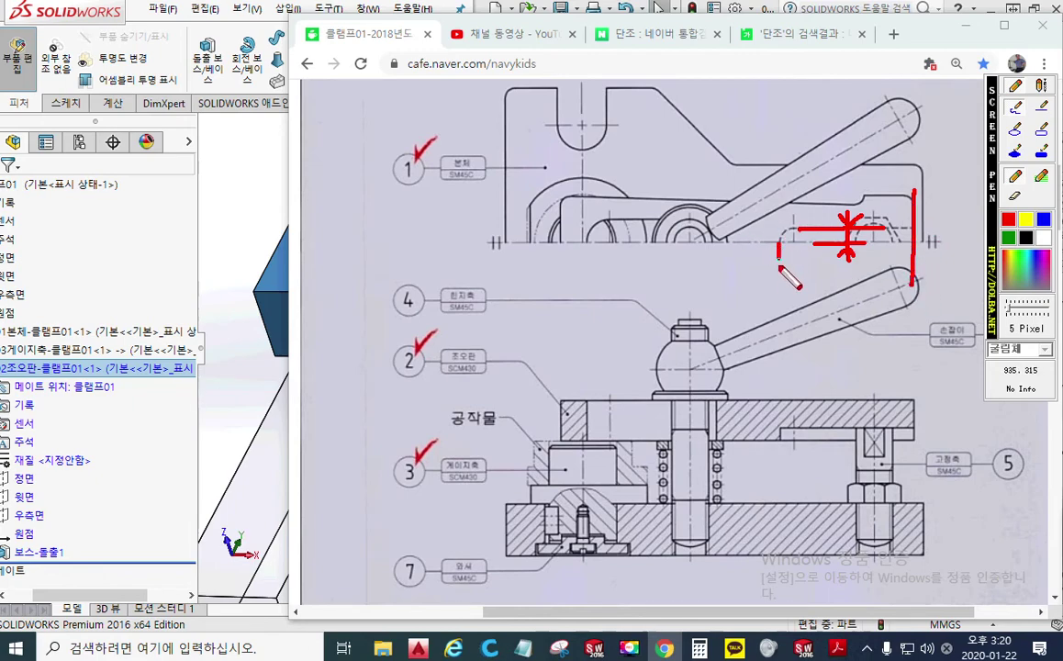
mouse_move(779, 243)
left_mouse_down()
mouse_move(778, 288)
mouse_move(833, 269)
mouse_move(797, 286)
mouse_move(908, 269)
left_mouse_up()
left_click_drag(909, 271, 887, 286)
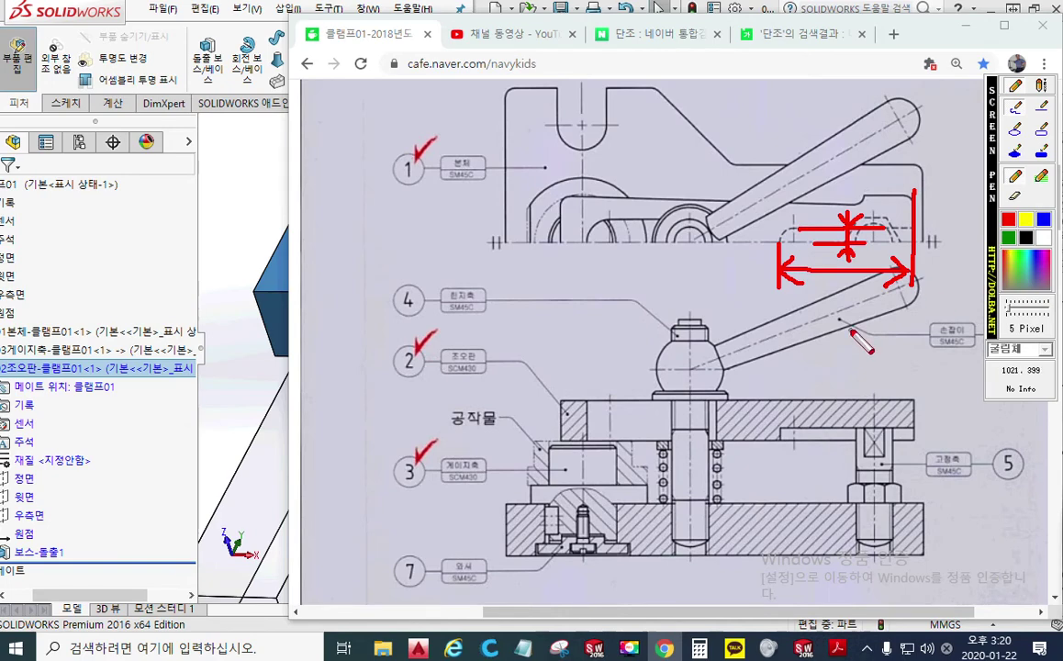
mouse_move(845, 288)
left_mouse_down()
mouse_move(852, 307)
mouse_move(879, 301)
mouse_move(869, 315)
left_mouse_up()
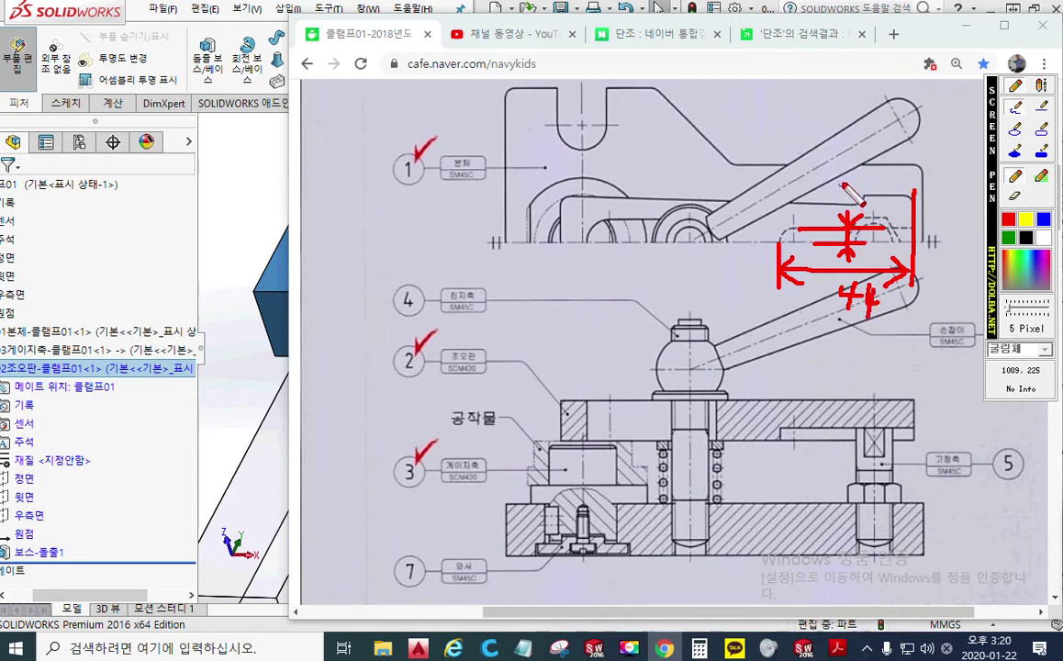
mouse_move(840, 178)
left_mouse_down()
mouse_move(833, 199)
mouse_move(847, 180)
left_mouse_up()
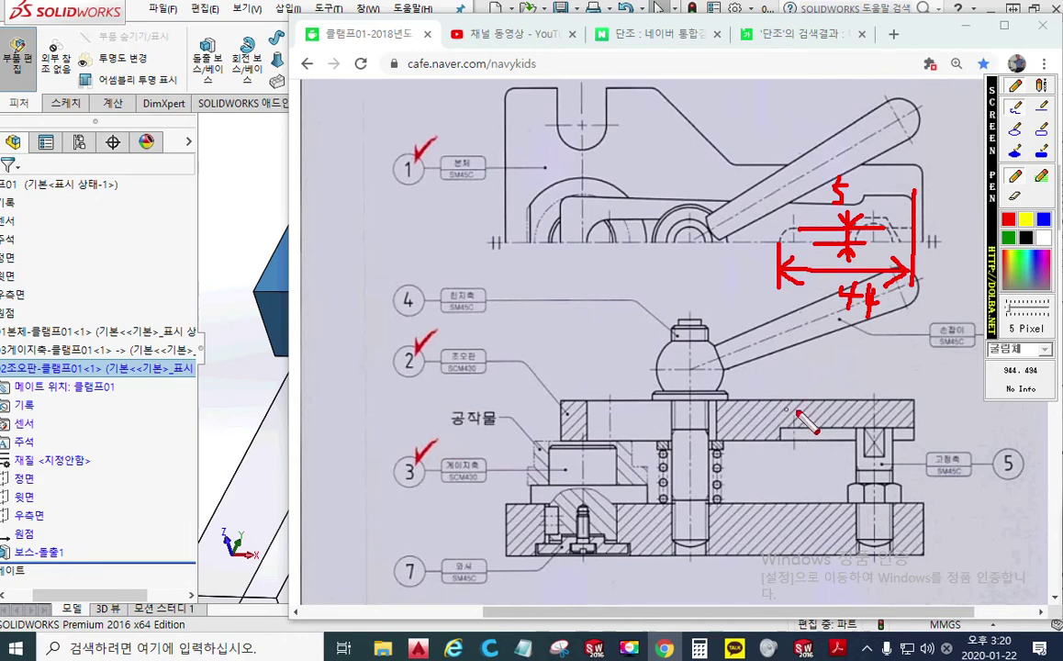
Annotate the recess in the section view with a depth of 4 and a 4.5 distance to its centre line, circling the 5 above.
mouse_move(785, 441)
left_mouse_down()
mouse_move(908, 440)
mouse_move(817, 426)
mouse_move(911, 426)
mouse_move(814, 457)
mouse_move(817, 411)
mouse_move(823, 443)
mouse_move(831, 435)
left_mouse_up()
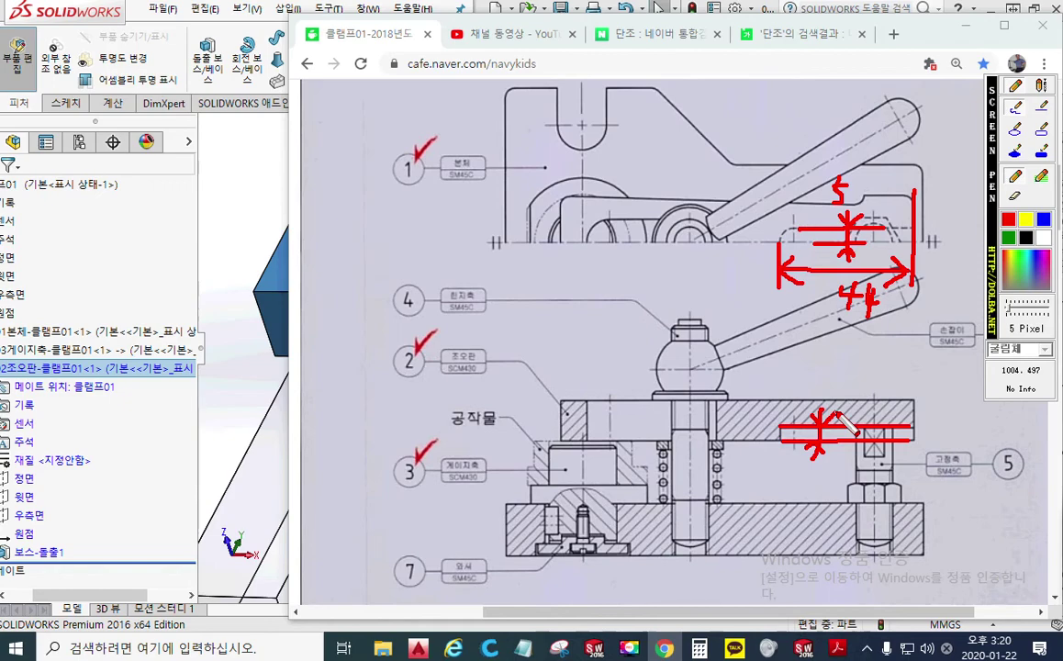
mouse_move(822, 376)
left_mouse_down()
mouse_move(836, 395)
mouse_move(824, 408)
left_mouse_up()
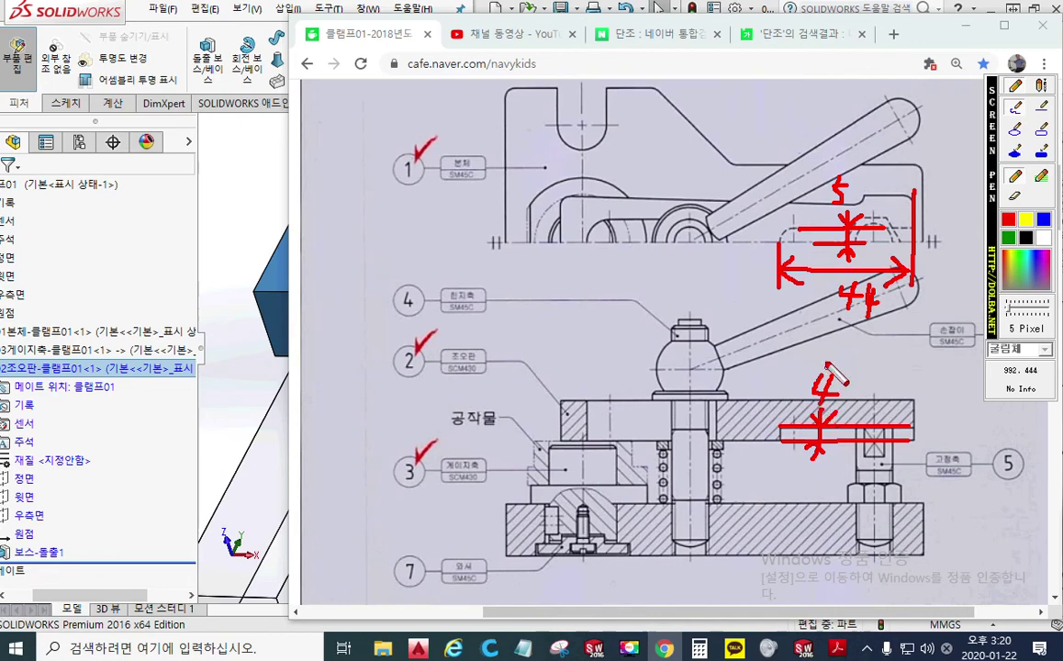
mouse_move(859, 203)
left_mouse_down()
mouse_move(831, 173)
mouse_move(857, 199)
left_mouse_up()
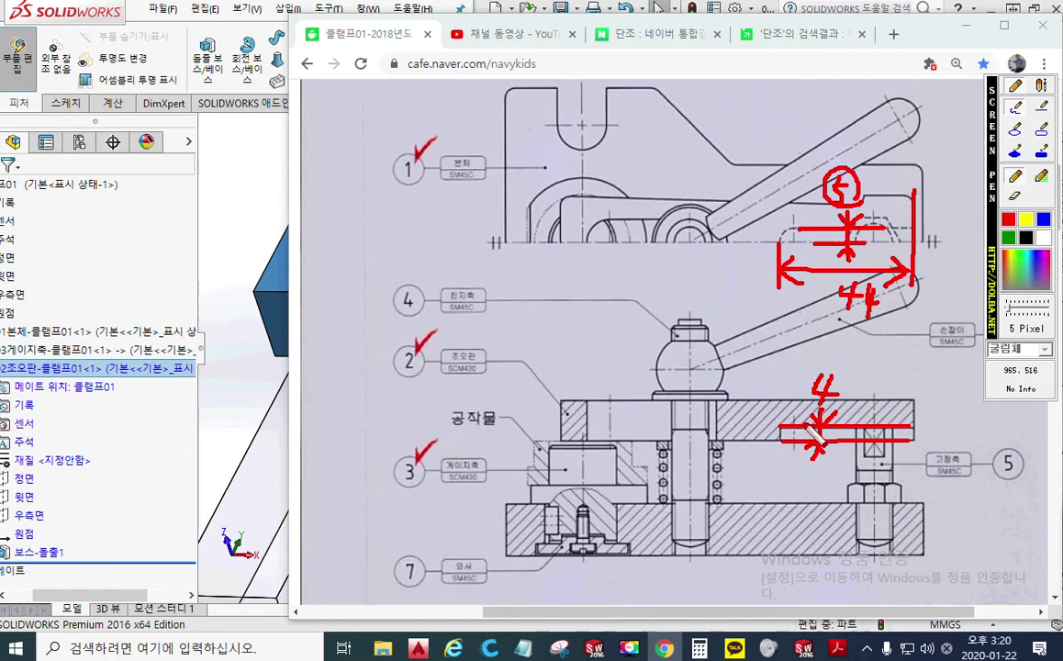
mouse_move(795, 412)
left_mouse_down()
mouse_move(795, 446)
mouse_move(781, 428)
mouse_move(778, 484)
mouse_move(795, 479)
mouse_move(780, 473)
mouse_move(806, 481)
mouse_move(767, 483)
left_mouse_up()
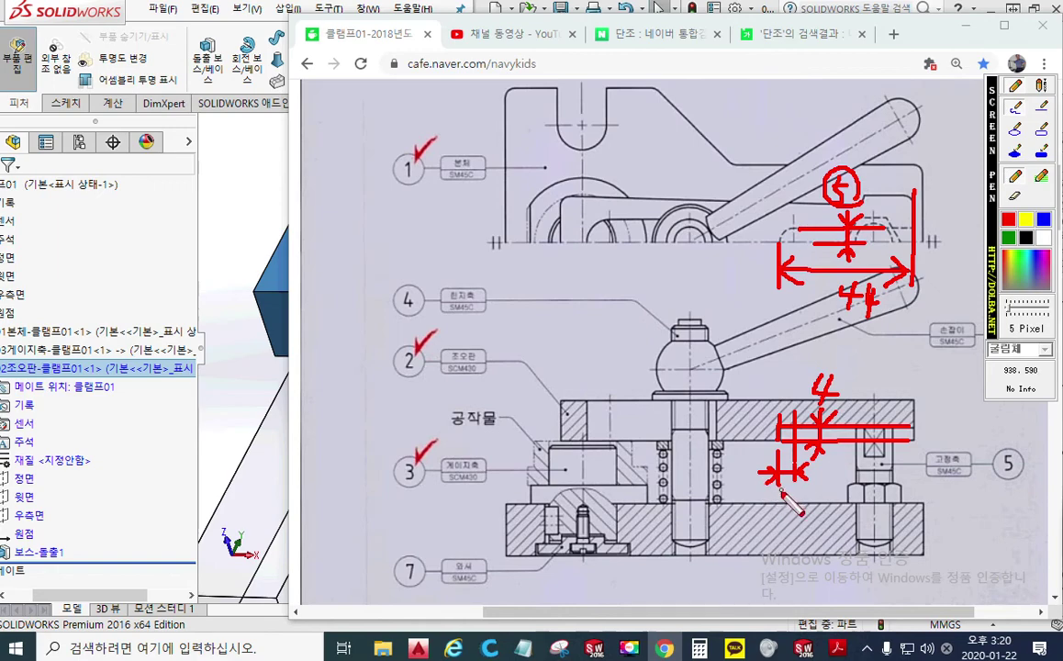
mouse_move(786, 494)
left_mouse_down()
mouse_move(797, 506)
mouse_move(787, 516)
mouse_move(812, 520)
mouse_move(830, 495)
left_mouse_up()
left_click(800, 511)
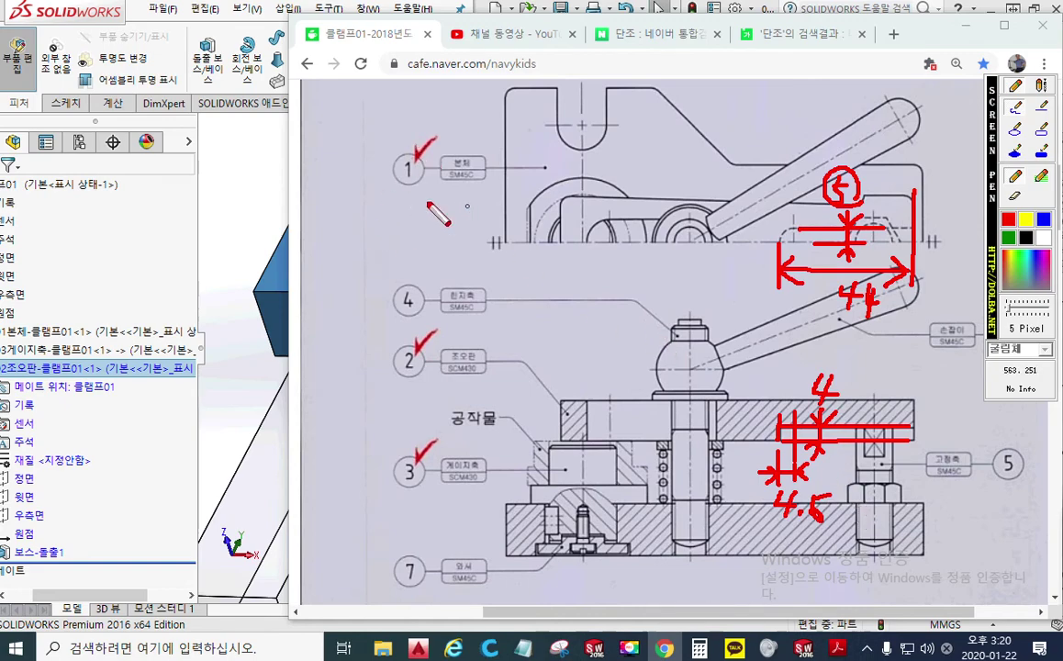
Draw a freehand enlarged outline of the recess with one rounded end and a symmetric centre line over the drawing.
mouse_move(396, 200)
left_mouse_down()
mouse_move(534, 202)
mouse_move(594, 284)
mouse_move(477, 308)
mouse_move(404, 308)
left_mouse_up()
mouse_move(400, 201)
left_mouse_down()
mouse_move(366, 278)
mouse_move(404, 306)
left_mouse_up()
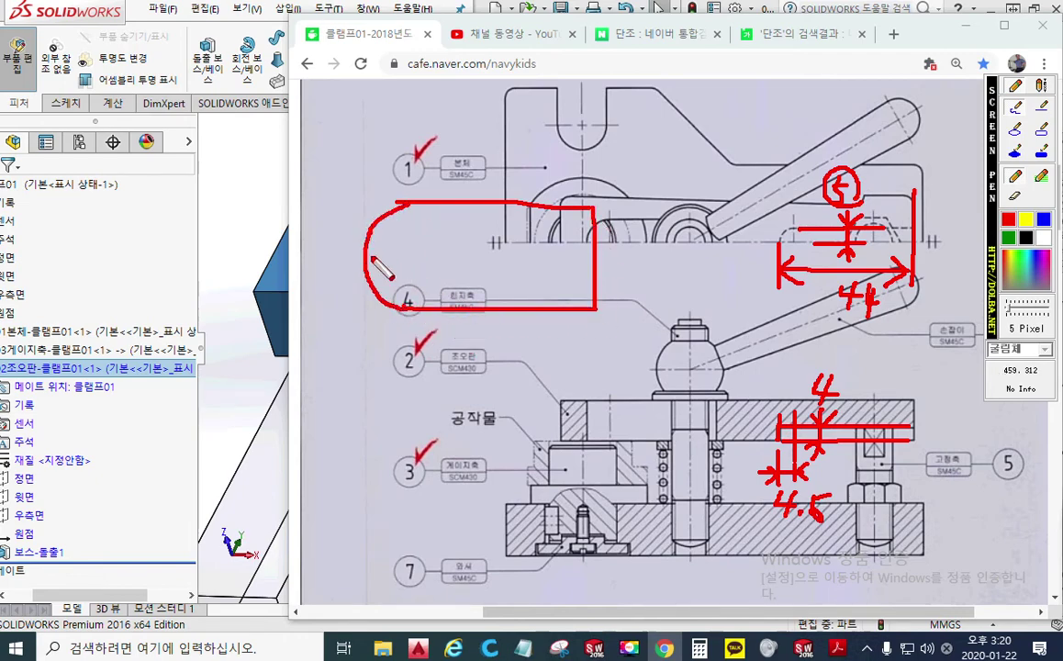
mouse_move(321, 255)
left_mouse_down()
mouse_move(665, 260)
mouse_move(630, 272)
left_mouse_up()
left_click(483, 254)
left_click_drag(640, 245, 643, 266)
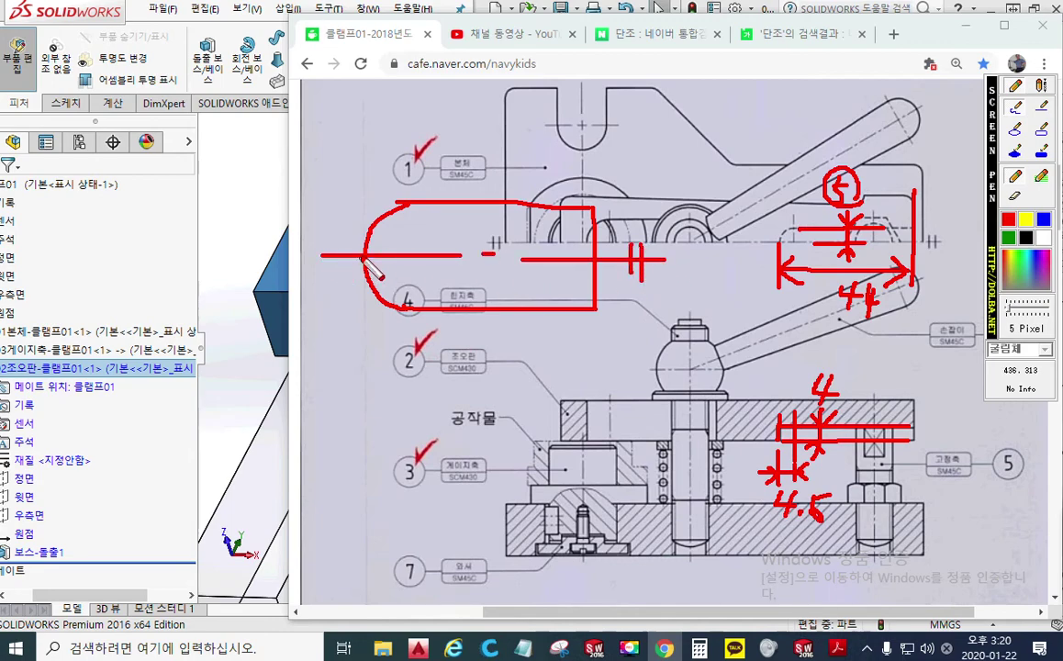
mouse_move(328, 233)
left_mouse_down()
mouse_move(328, 271)
mouse_move(340, 271)
left_mouse_up()
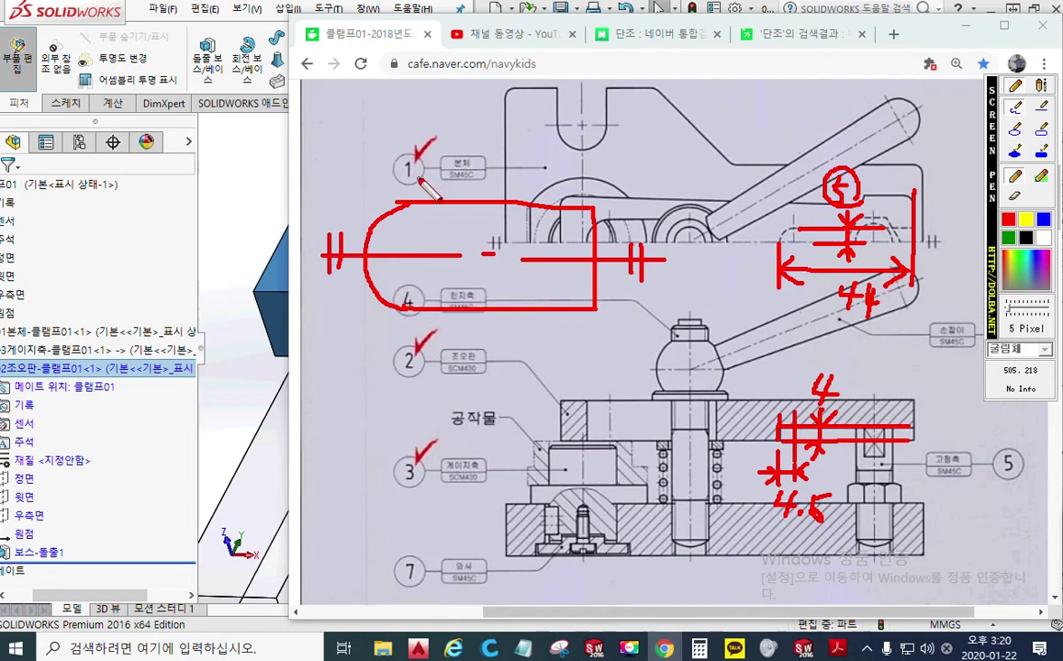
Mark the half-width and full width on the freehand outline, and write 4.5 from the rounded end to the arc centre.
left_click_drag(540, 209, 540, 252)
mouse_move(529, 245)
left_mouse_down()
mouse_move(537, 255)
mouse_move(545, 246)
mouse_move(550, 221)
left_mouse_up()
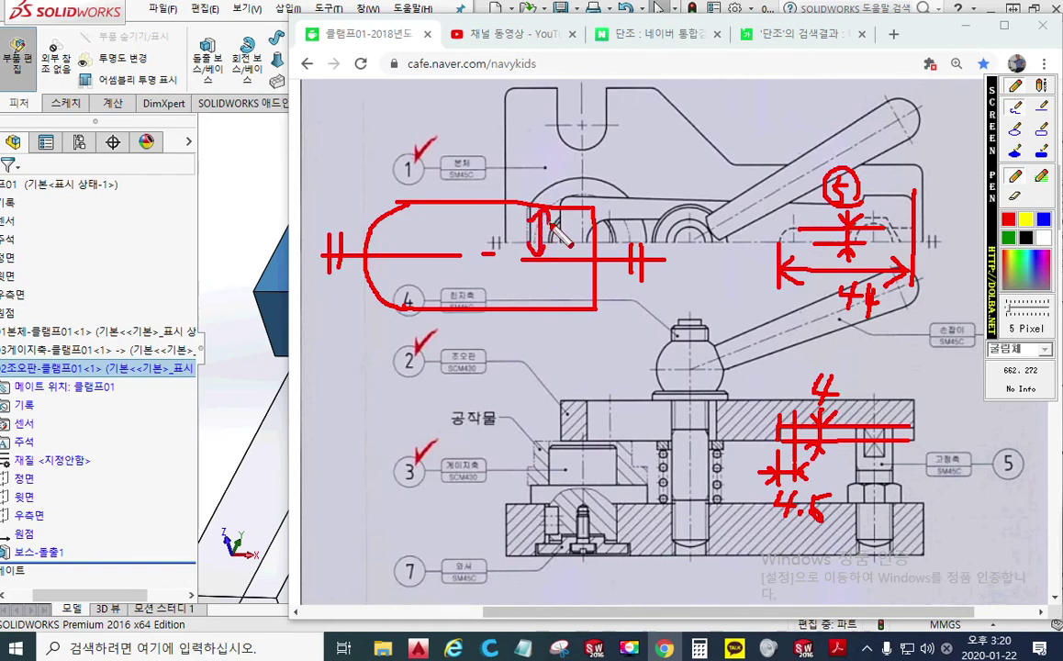
mouse_move(567, 210)
left_mouse_down()
mouse_move(568, 308)
mouse_move(579, 292)
mouse_move(560, 223)
mouse_move(579, 220)
left_mouse_up()
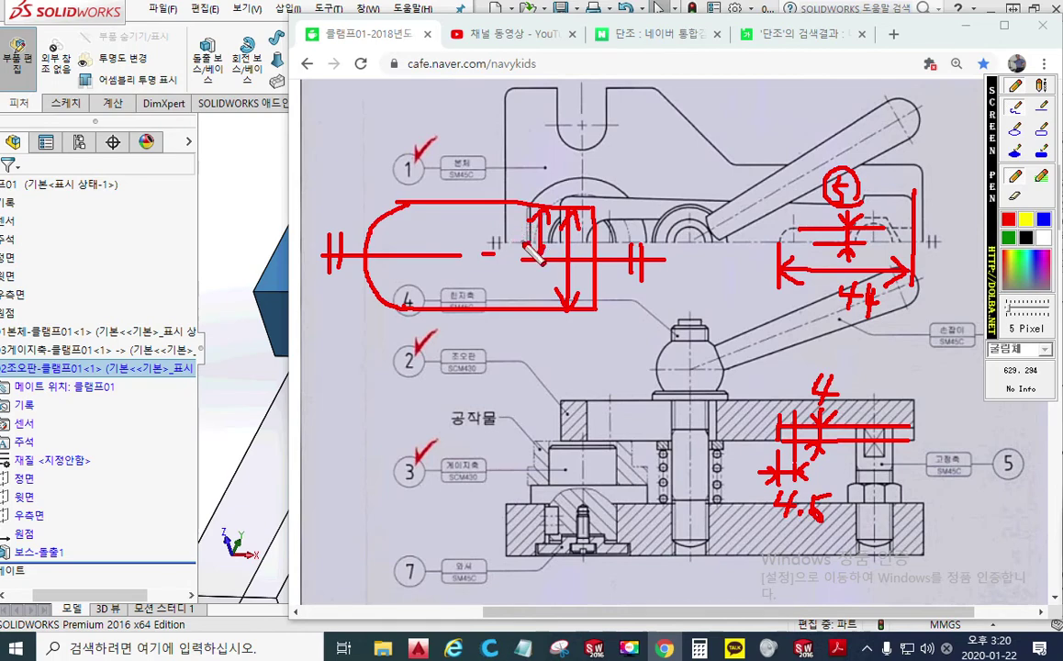
left_click_drag(416, 173, 417, 261)
left_click(416, 226)
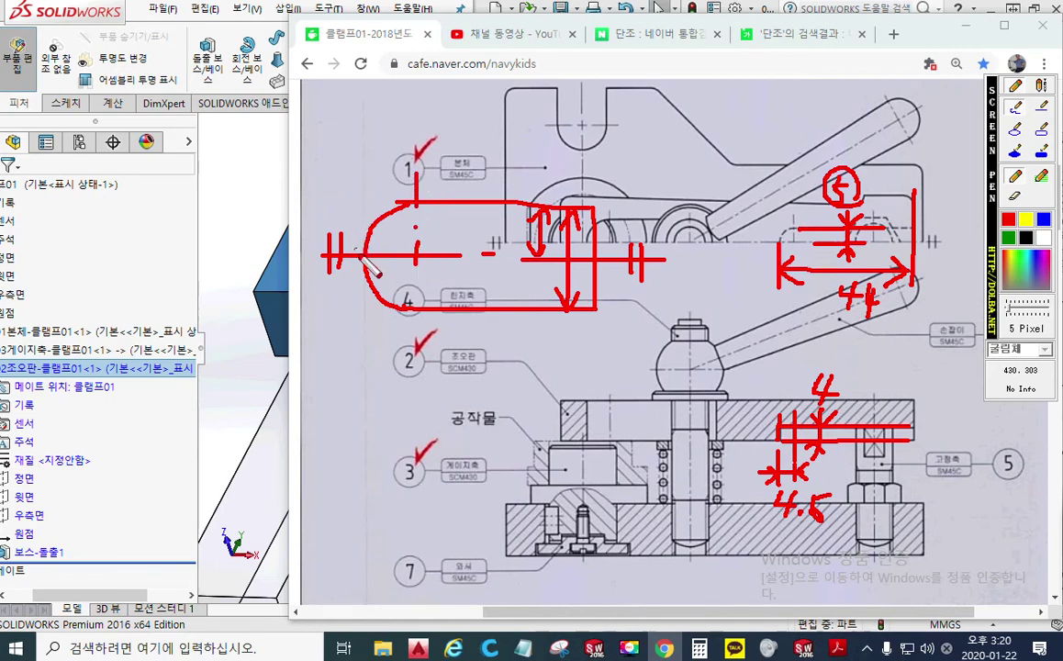
mouse_move(359, 203)
left_mouse_down()
mouse_move(360, 163)
mouse_move(417, 181)
mouse_move(429, 171)
mouse_move(437, 187)
left_mouse_up()
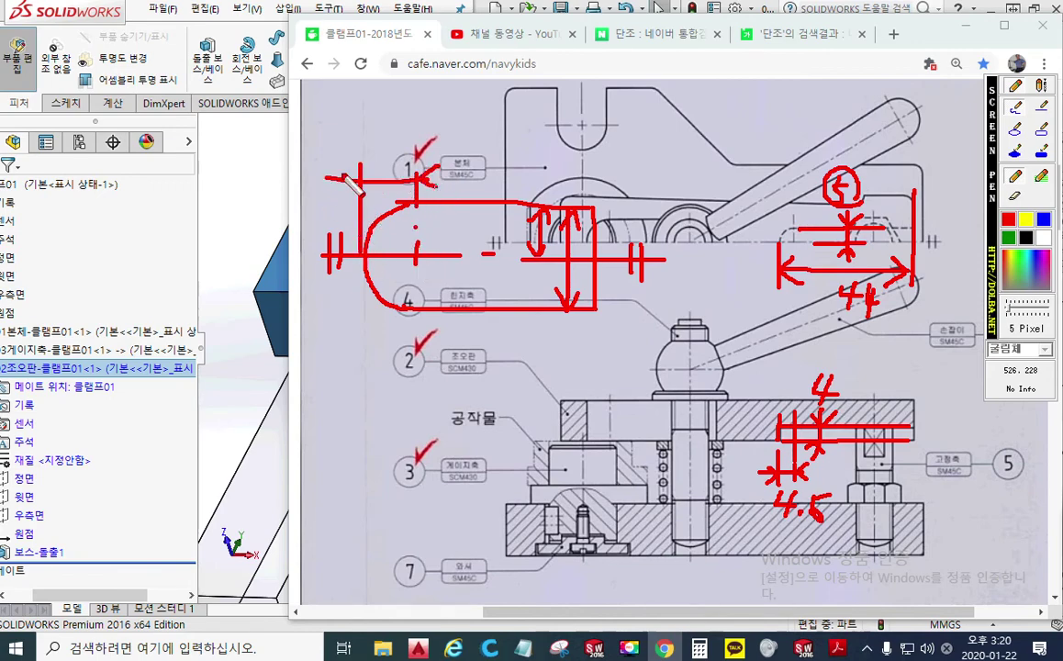
mouse_move(337, 166)
left_mouse_down()
mouse_move(358, 180)
mouse_move(336, 194)
left_mouse_up()
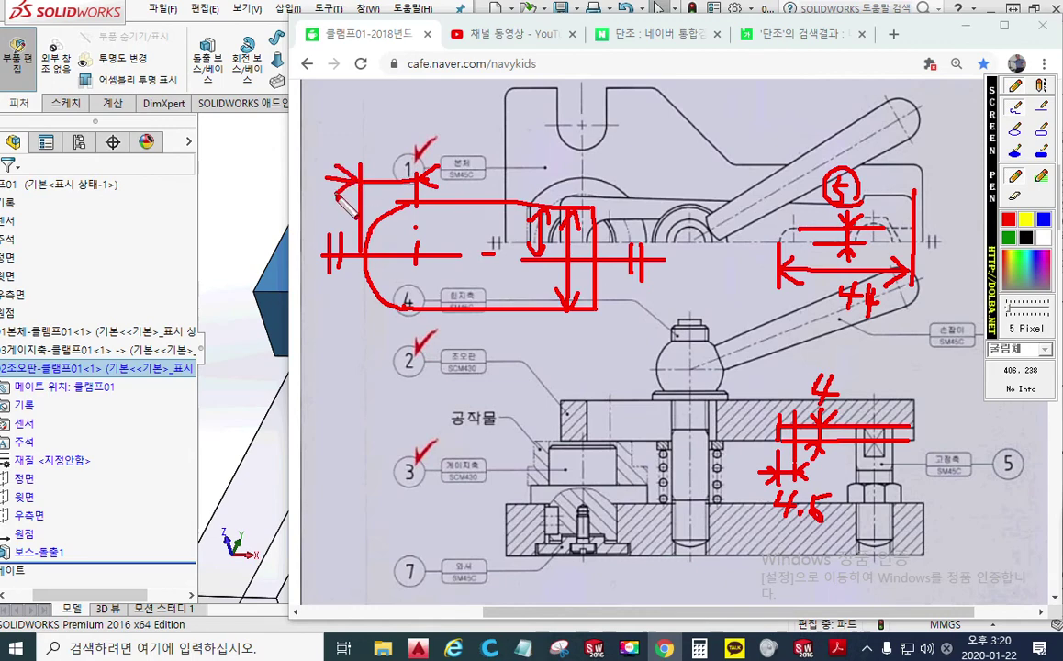
mouse_move(391, 130)
left_mouse_down()
mouse_move(400, 140)
mouse_move(392, 161)
mouse_move(431, 141)
left_mouse_up()
left_click(399, 158)
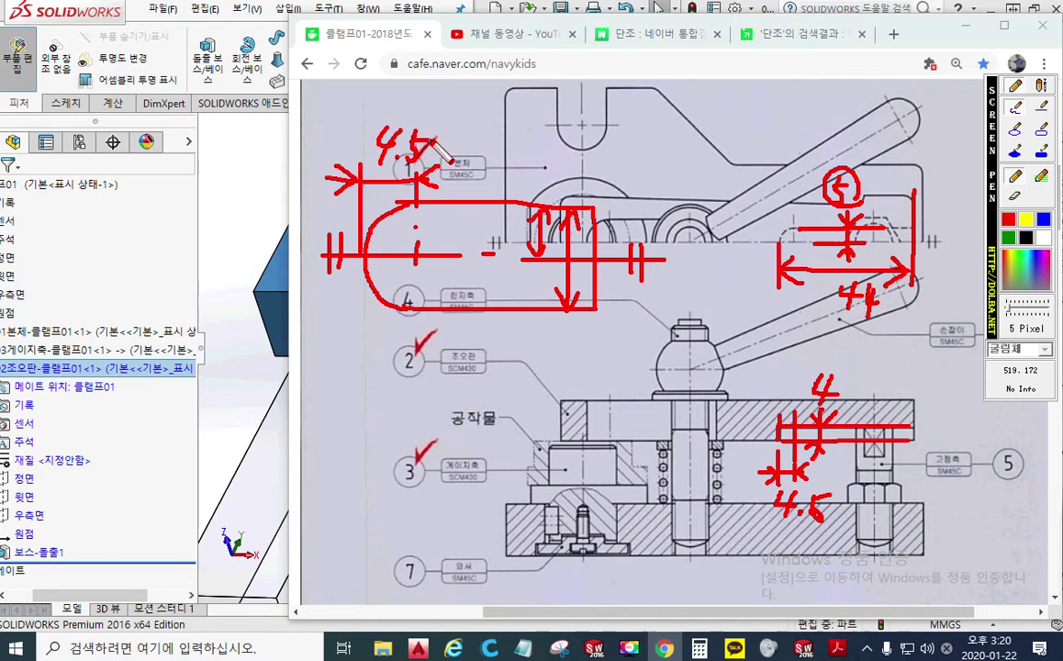
Mark the outline's open end and its 44 length, highlight the plate's underside and depth of 4, and clear the annotations.
mouse_move(599, 230)
left_mouse_down()
mouse_move(621, 241)
mouse_move(588, 293)
left_mouse_up()
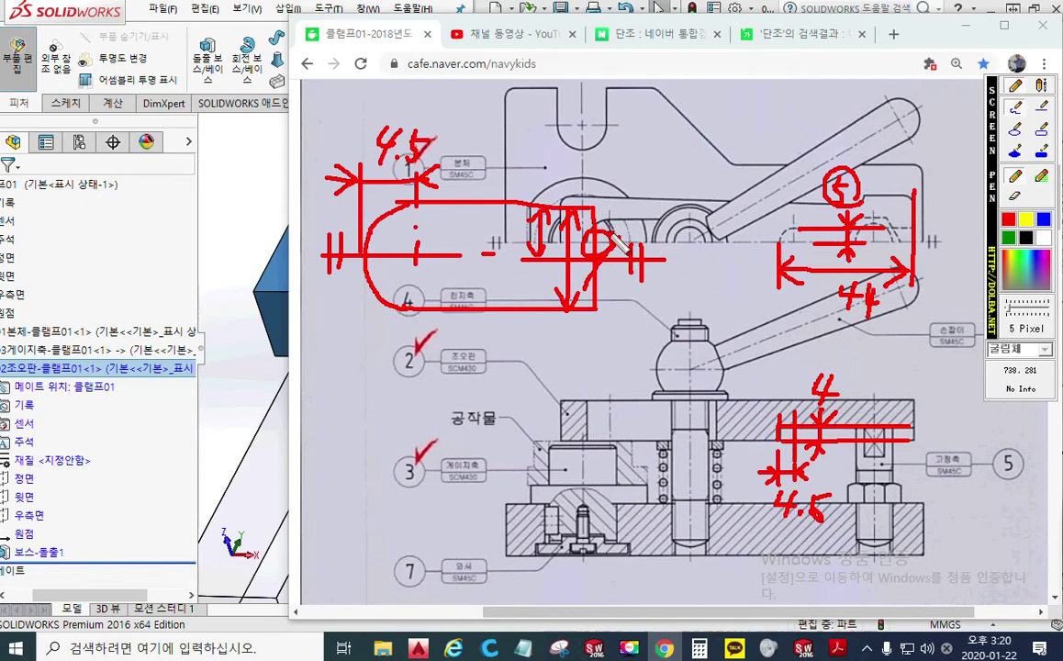
mouse_move(613, 236)
left_mouse_down()
mouse_move(588, 235)
mouse_move(608, 247)
mouse_move(593, 288)
left_mouse_up()
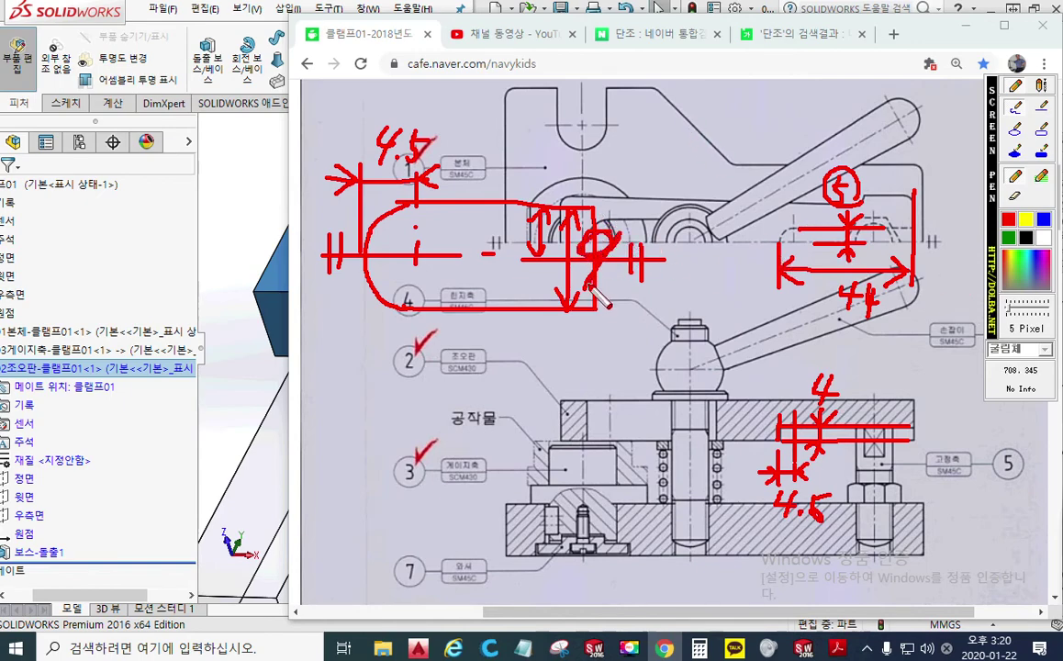
mouse_move(369, 298)
left_mouse_down()
mouse_move(369, 383)
mouse_move(502, 350)
mouse_move(592, 350)
left_mouse_up()
left_click_drag(603, 322, 599, 361)
mouse_move(487, 326)
left_mouse_down()
mouse_move(501, 354)
mouse_move(484, 365)
mouse_move(514, 367)
left_mouse_up()
mouse_move(561, 437)
left_mouse_down()
mouse_move(778, 437)
mouse_move(739, 411)
mouse_move(746, 424)
left_mouse_up()
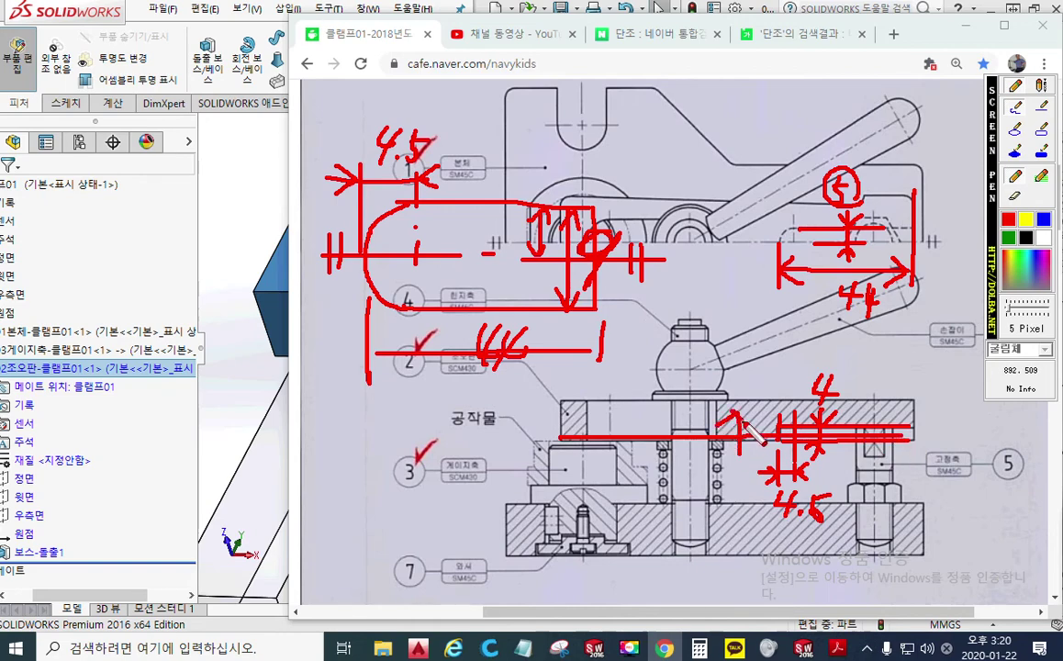
mouse_move(839, 365)
left_mouse_down()
mouse_move(800, 402)
mouse_move(841, 402)
left_mouse_up()
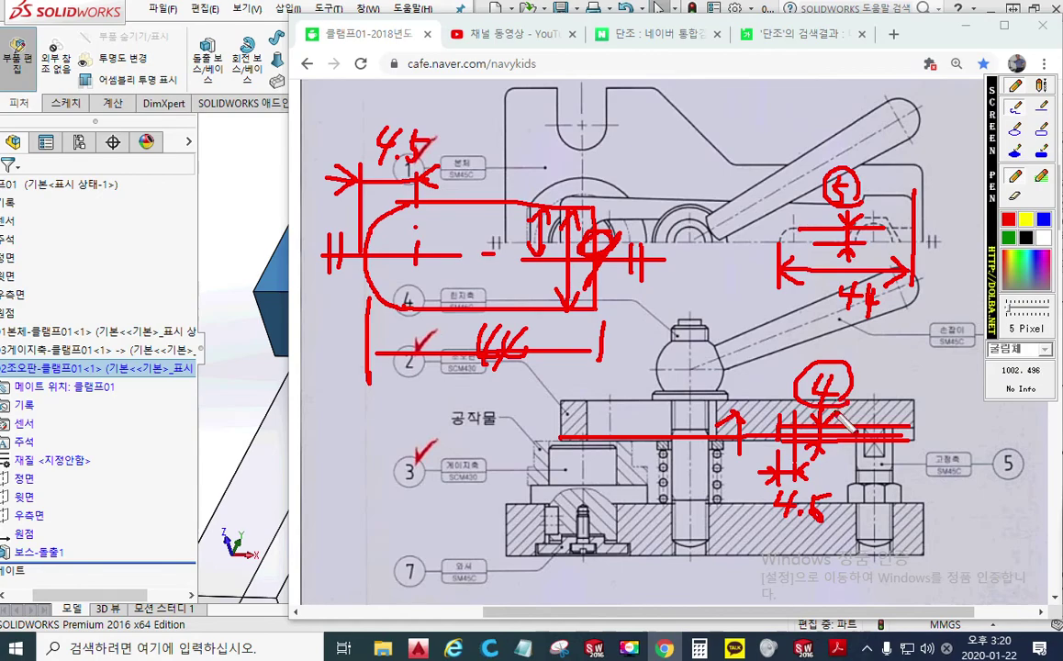
key("Escape")
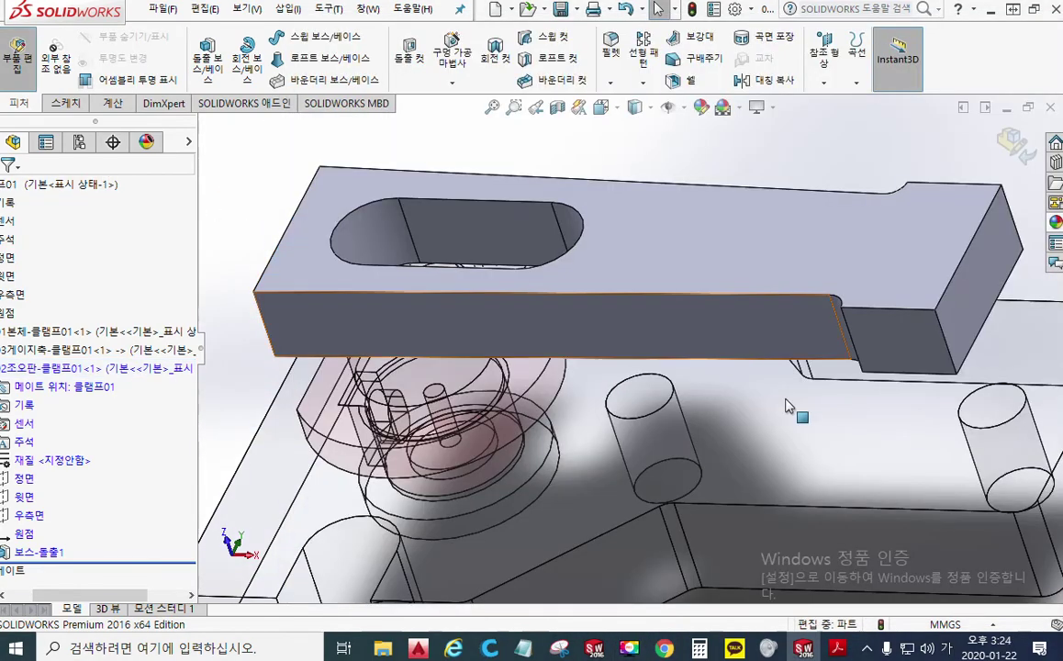
Start a new sketch on the underside face of the clamp plate in SOLIDWORKS.
middle_click_drag(797, 413, 762, 247)
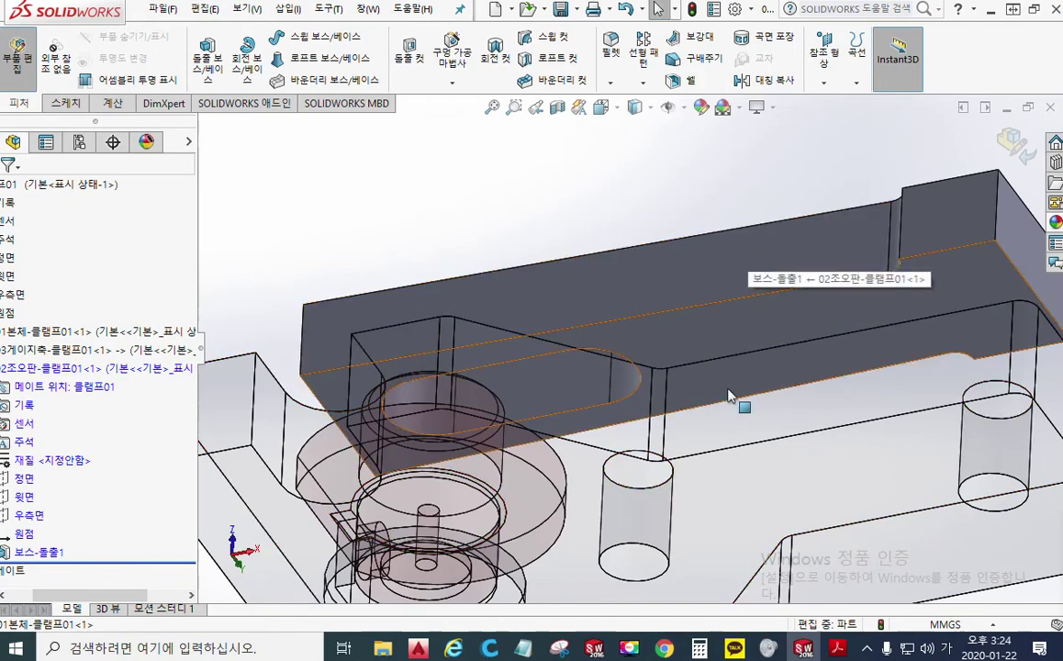
left_click(785, 326)
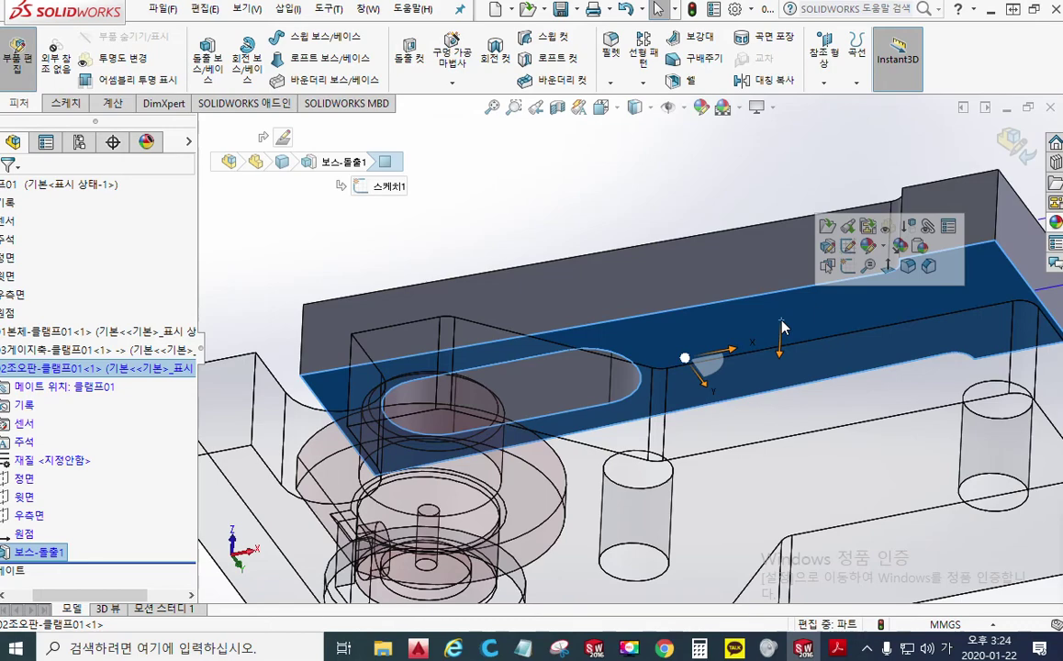
left_click(848, 275)
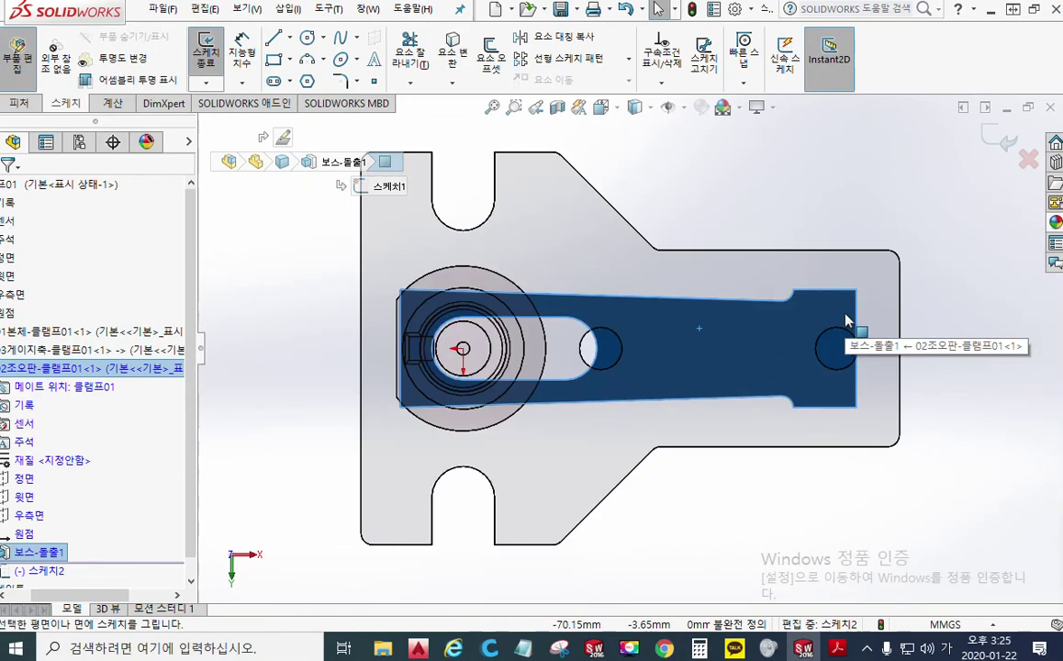
scroll(764, 462, "down", 5)
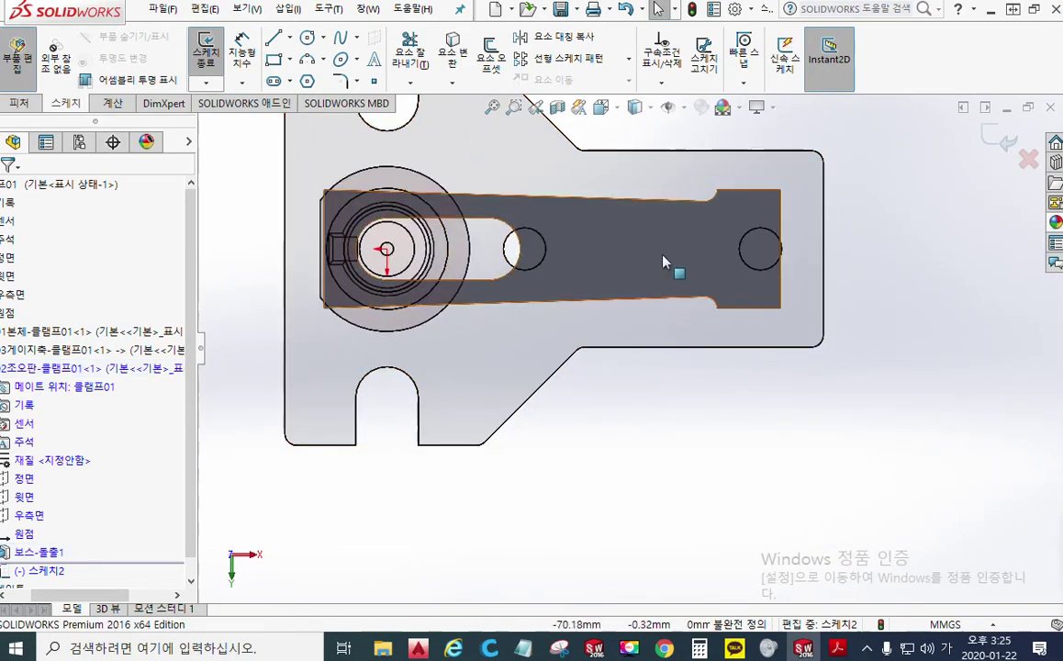
middle_click_drag(675, 275, 674, 345, "ctrl")
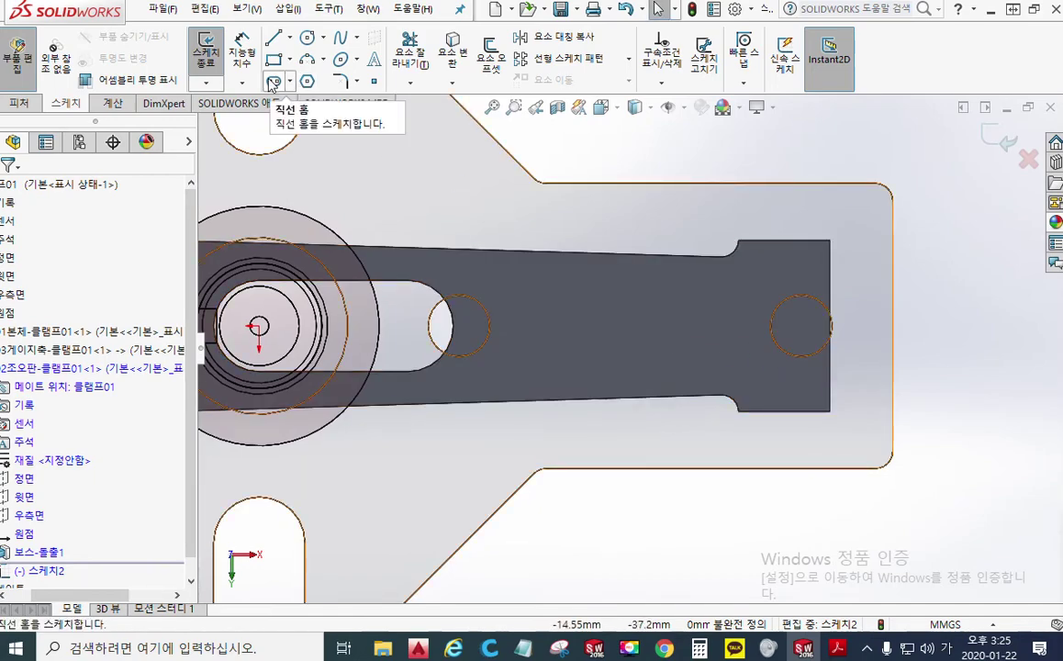
Annotate the straight slot tool and its three pick points with a sample slot outline, and clear the annotations.
key("F12")
mouse_move(293, 89)
left_mouse_down()
mouse_move(276, 101)
mouse_move(294, 89)
left_mouse_up()
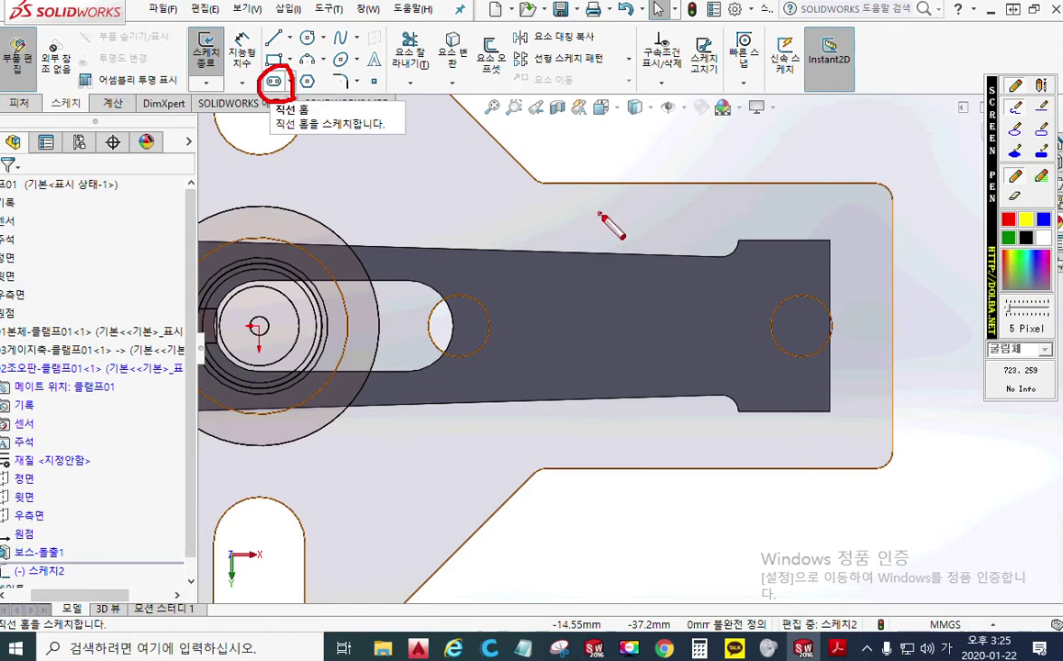
left_click_drag(600, 149, 588, 176)
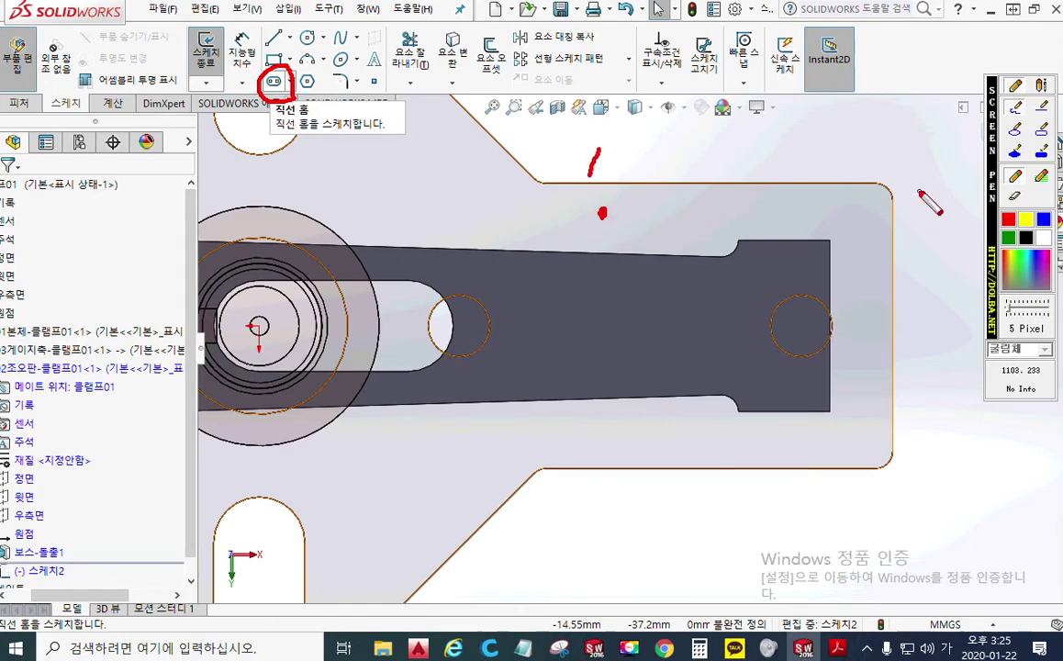
left_click(955, 219)
left_click_drag(948, 158, 968, 171)
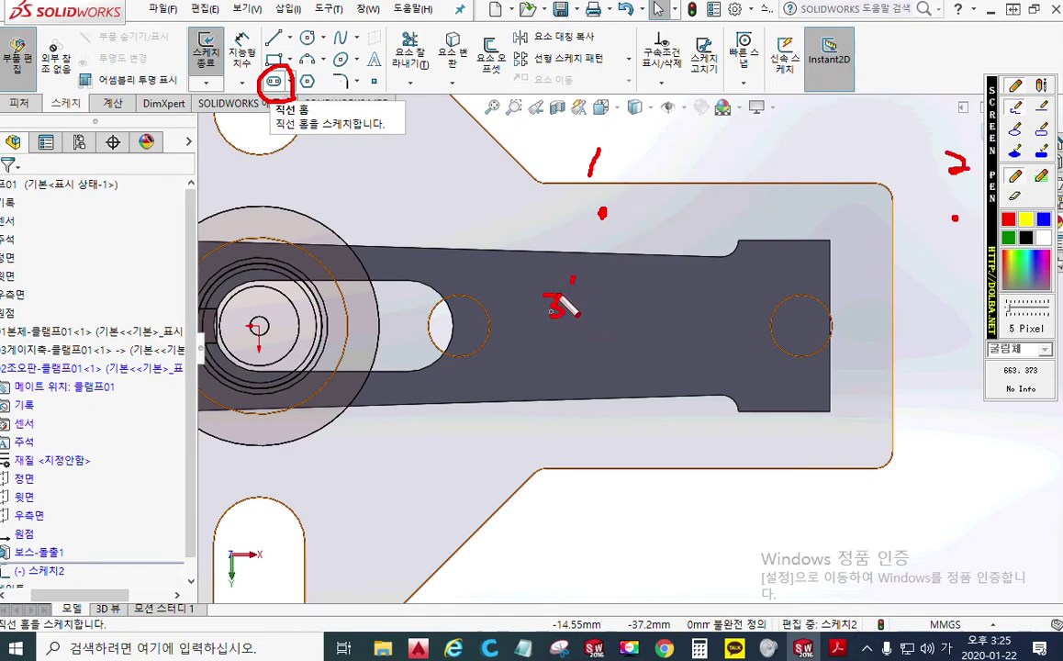
mouse_move(610, 128)
left_mouse_down()
mouse_move(546, 266)
mouse_move(922, 268)
mouse_move(849, 139)
mouse_move(627, 140)
left_mouse_up()
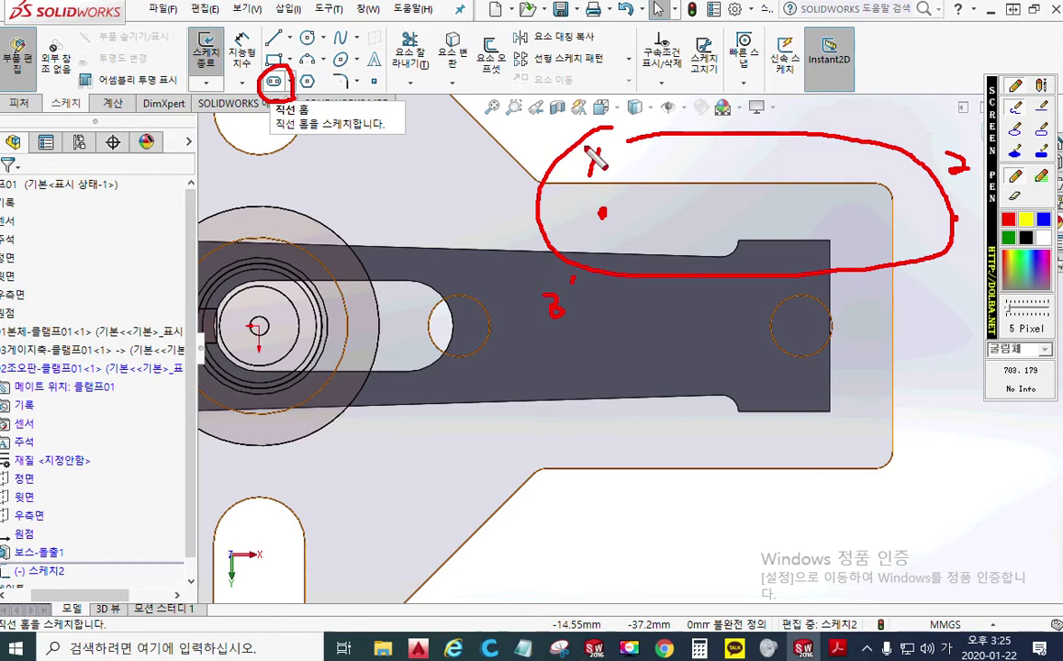
key("Escape")
key("alt+Tab")
Sketch a horizontal straight slot about 60 mm between centres and 25 mm wide, overlapping the plate's upper edge near its wide end.
left_click(273, 83)
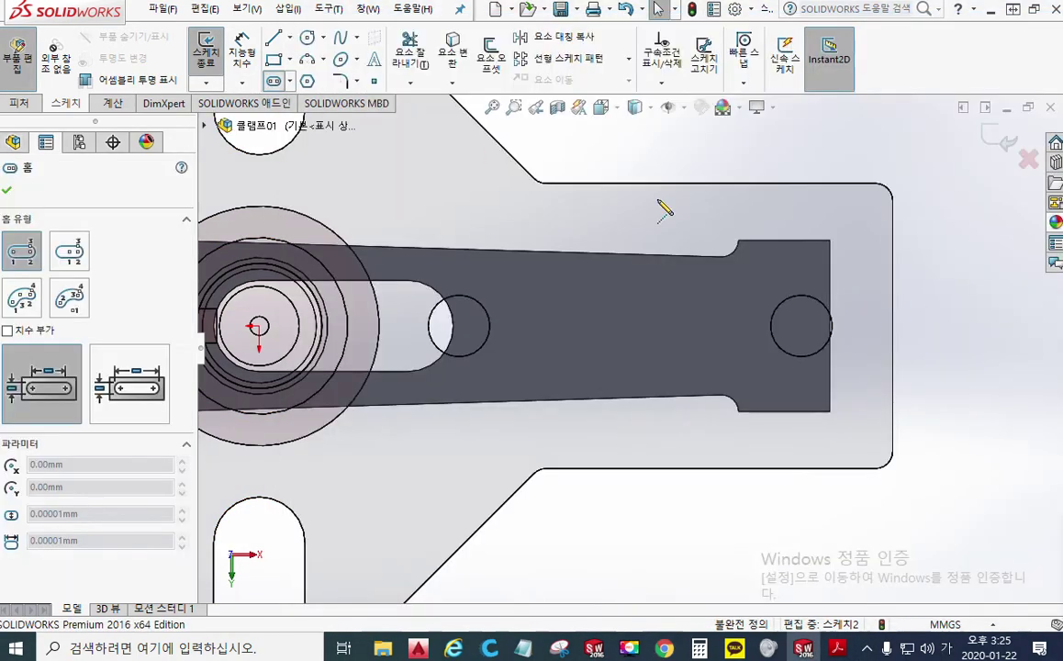
left_click(592, 210)
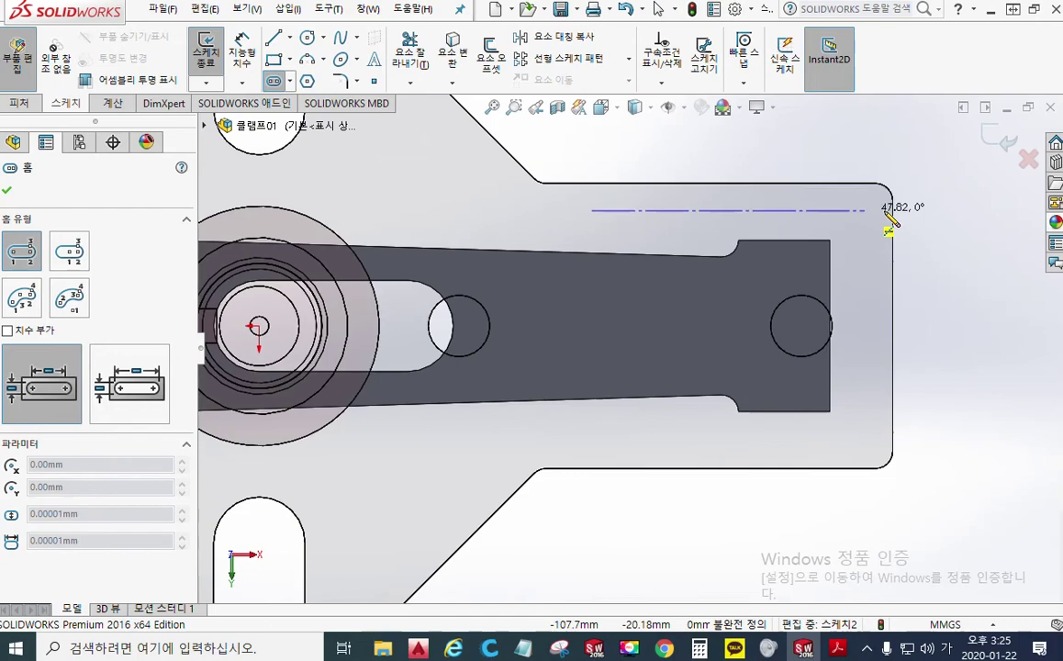
left_click(935, 210)
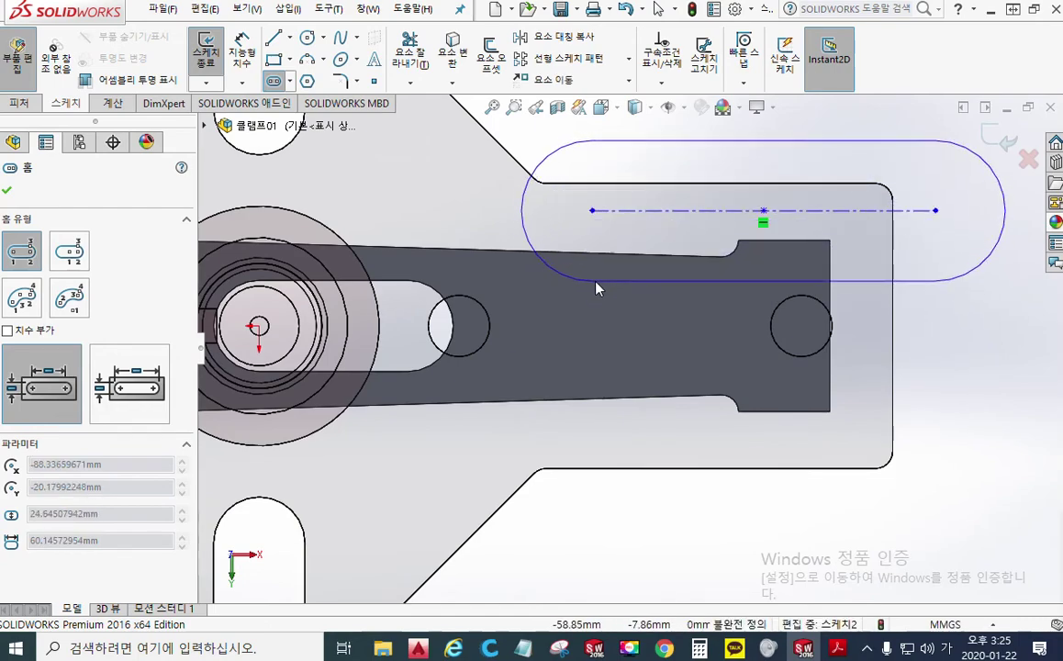
Complete the straight slot at about 25 mm wide and end the slot tool.
left_click(596, 282)
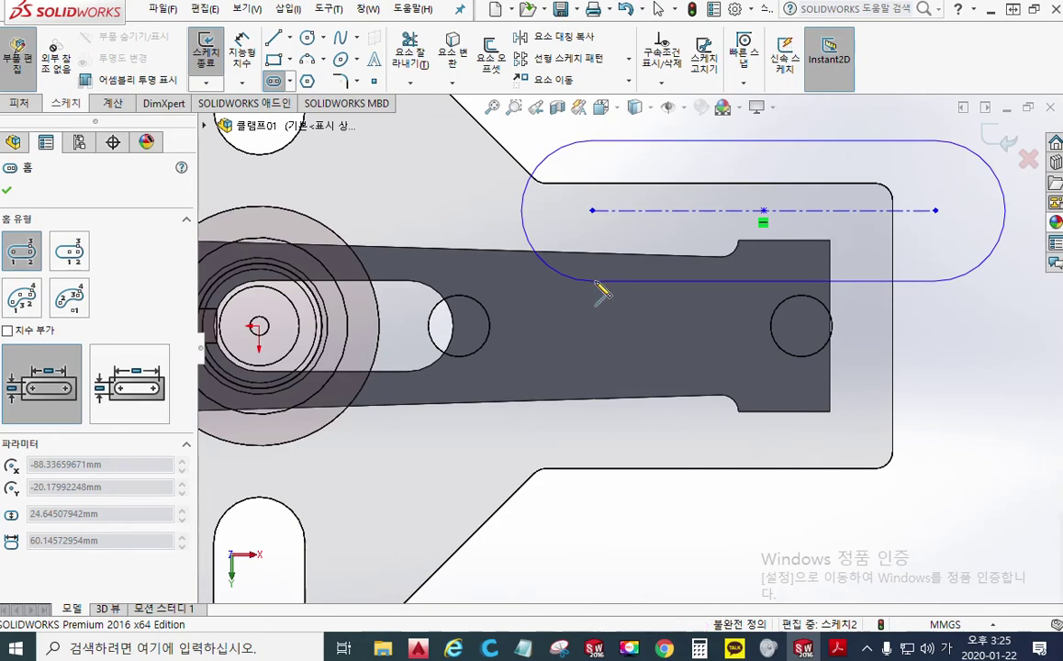
right_click(968, 338)
left_click(927, 341)
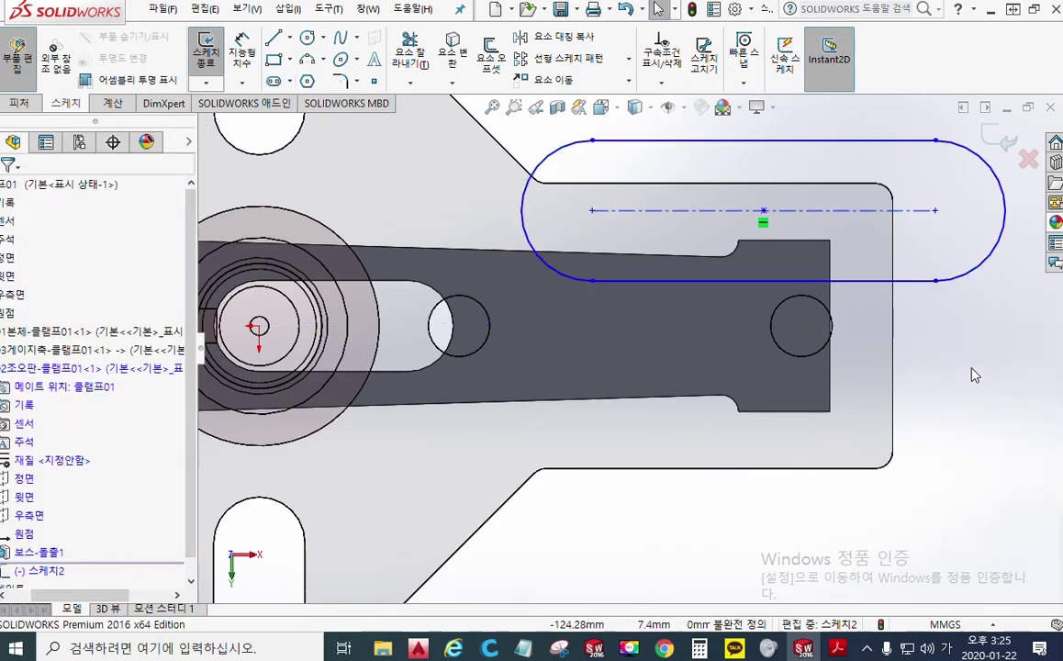
Annotate the slot's centre point and its alignment with the middle of the plate's wide end edge, and clear the annotations.
middle_click_drag(970, 368, 848, 410, "ctrl")
key("F12")
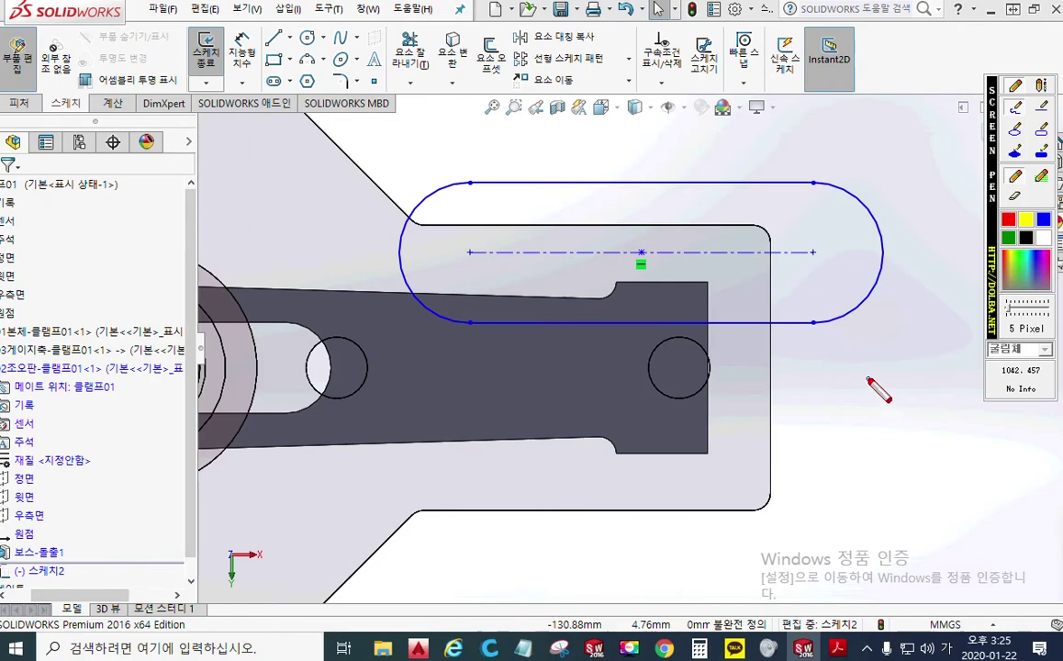
mouse_move(641, 261)
left_mouse_down()
mouse_move(632, 246)
mouse_move(654, 268)
left_mouse_up()
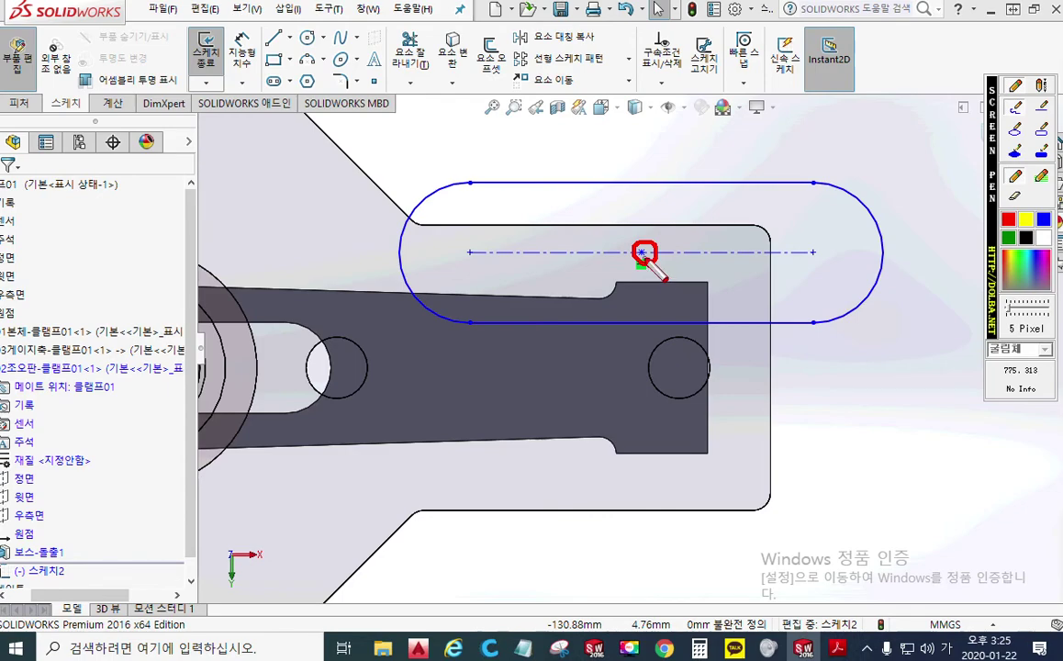
left_click_drag(708, 284, 705, 453)
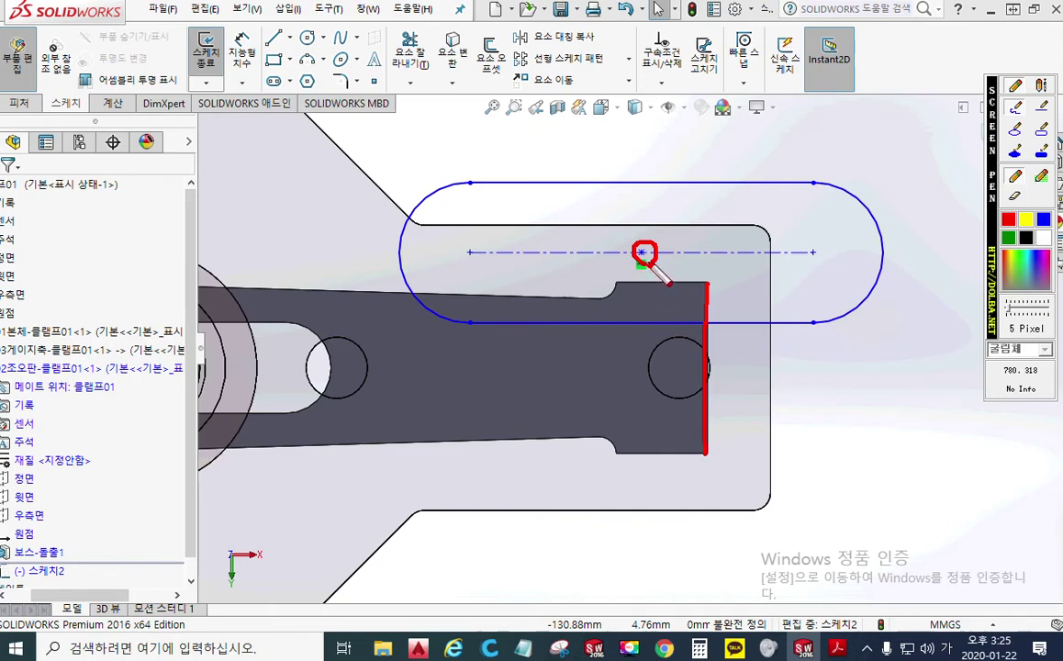
mouse_move(645, 265)
left_mouse_down()
mouse_move(674, 354)
mouse_move(773, 349)
mouse_move(760, 363)
left_mouse_up()
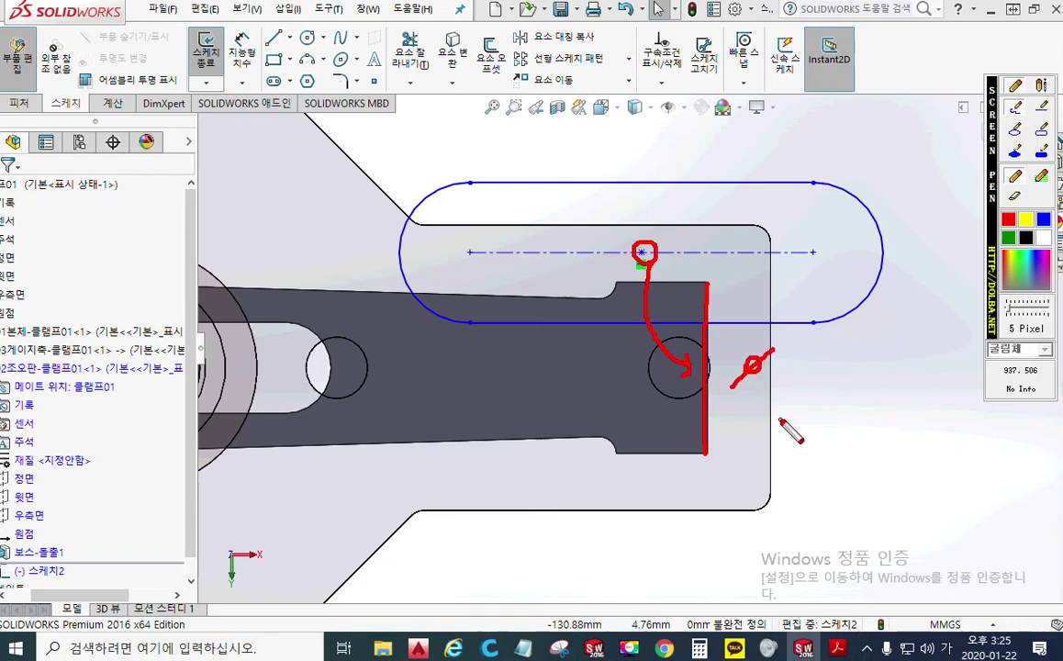
key("Escape")
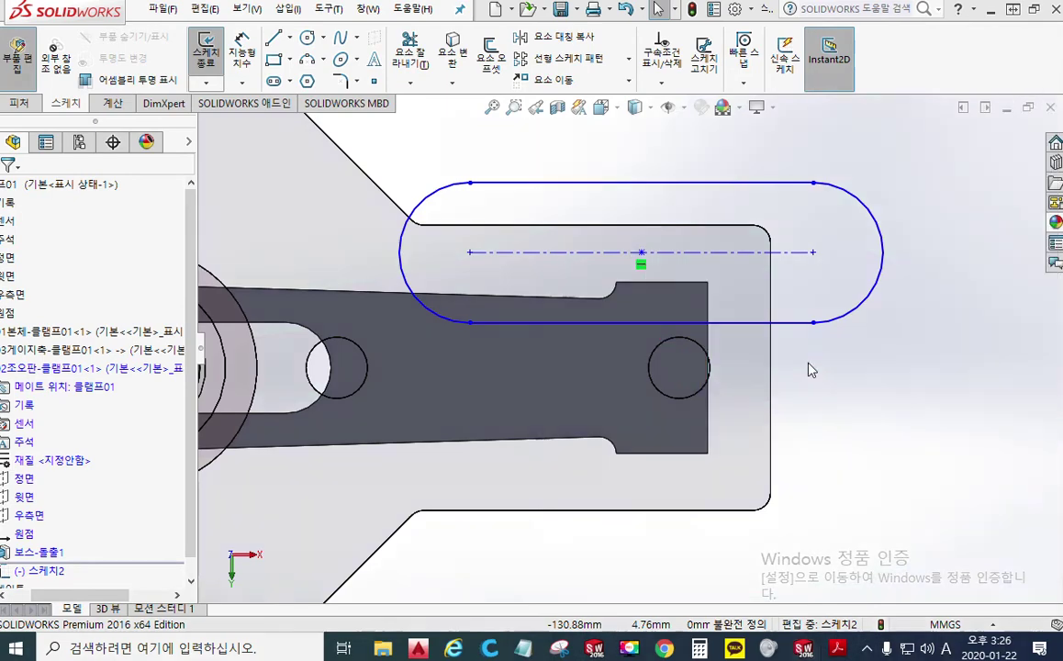
Add a midpoint relation between the slot's centre point and the vertical edge at the plate's wide end.
left_click(640, 256)
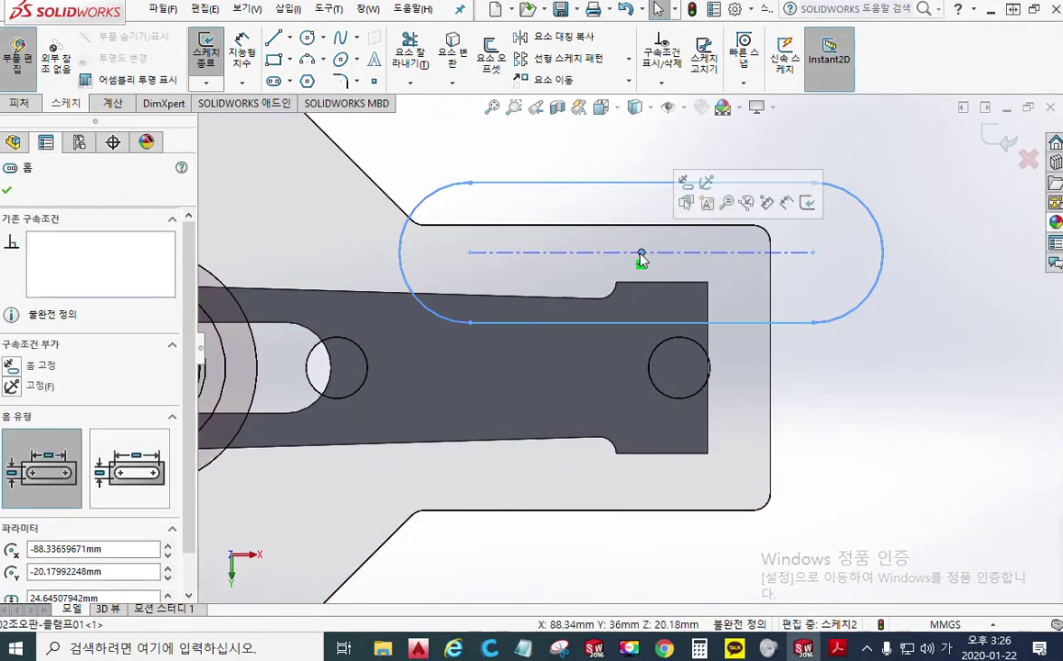
left_click(707, 418, "ctrl")
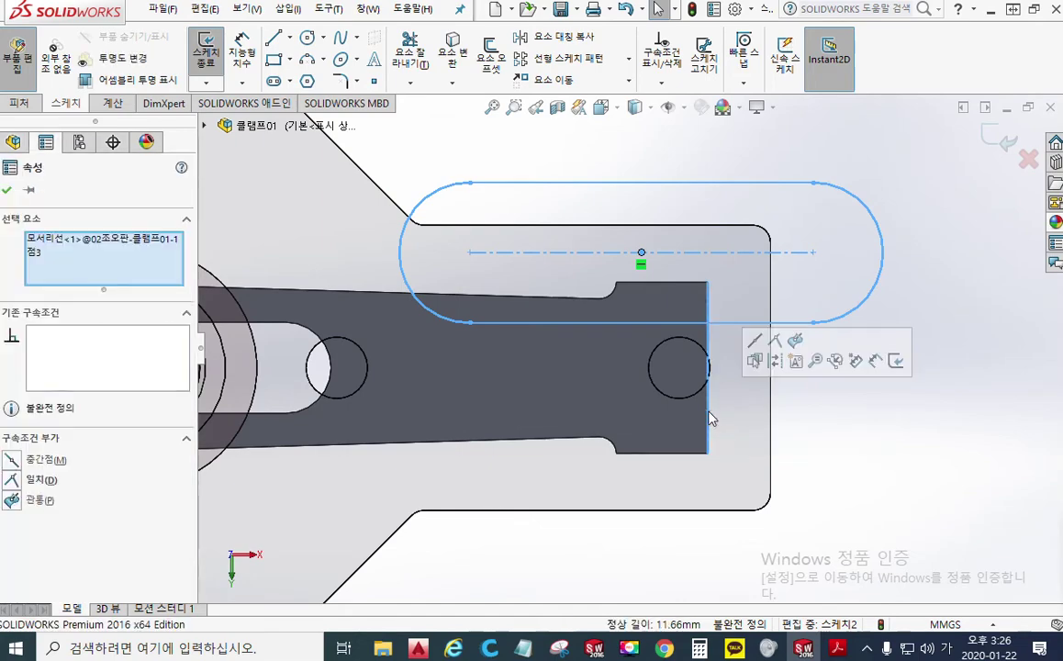
left_click(754, 341)
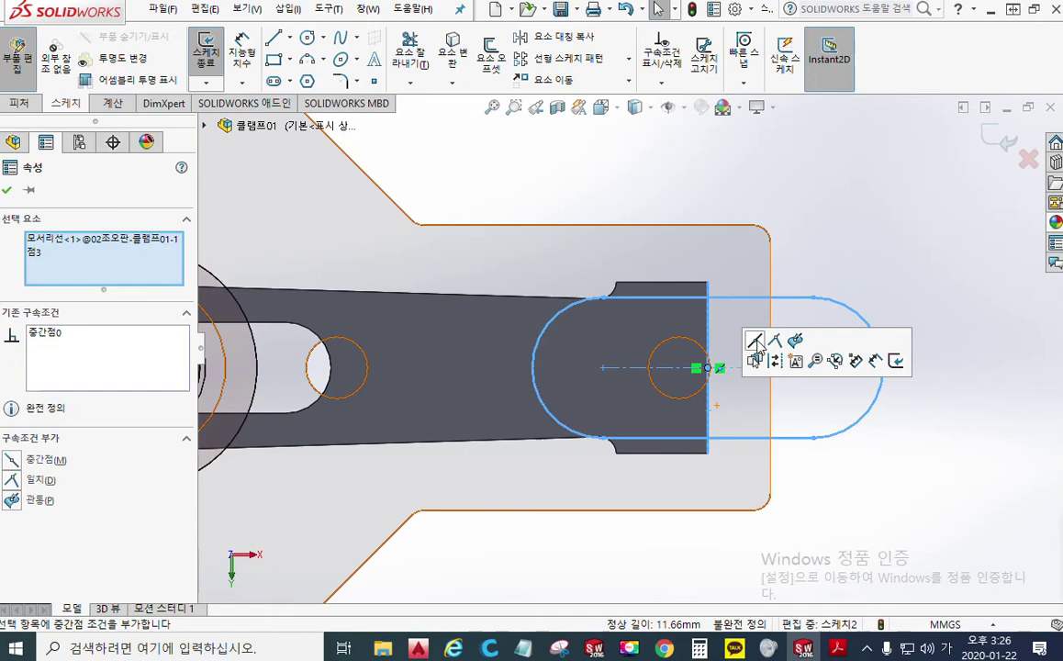
left_click(877, 452)
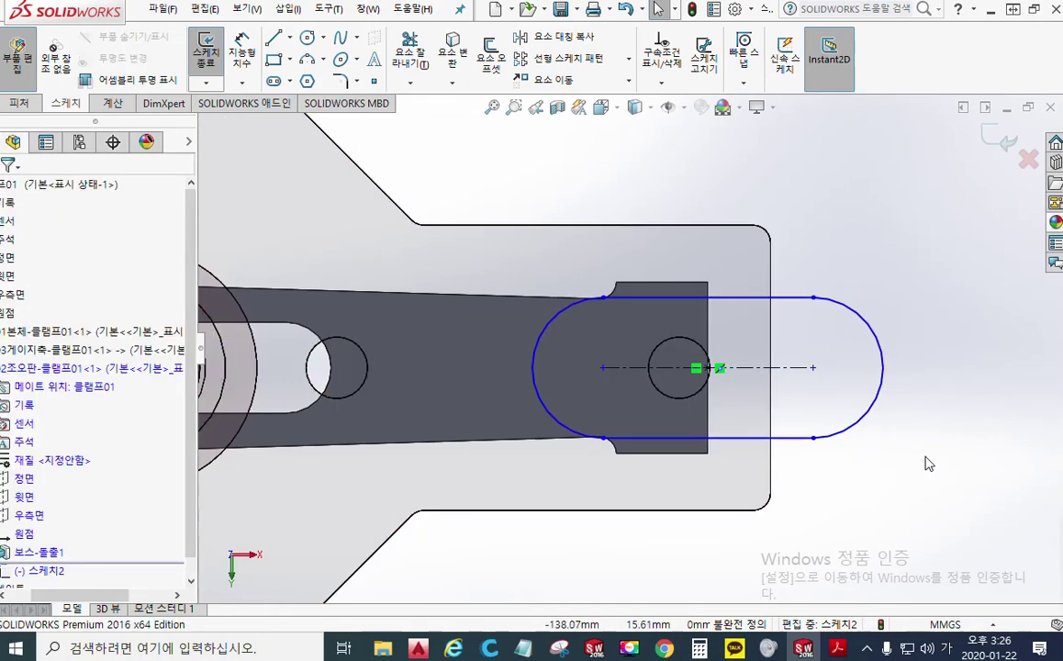
Dimension the slot's width between its two straight sides and set it to 9 mm.
right_click(868, 418)
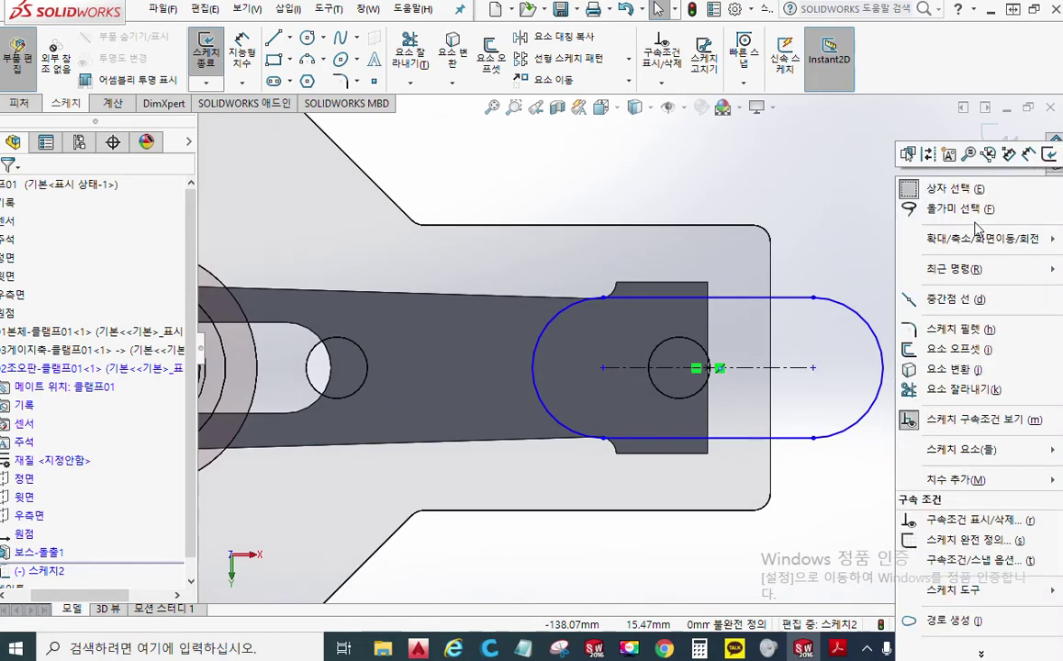
left_click(1029, 154)
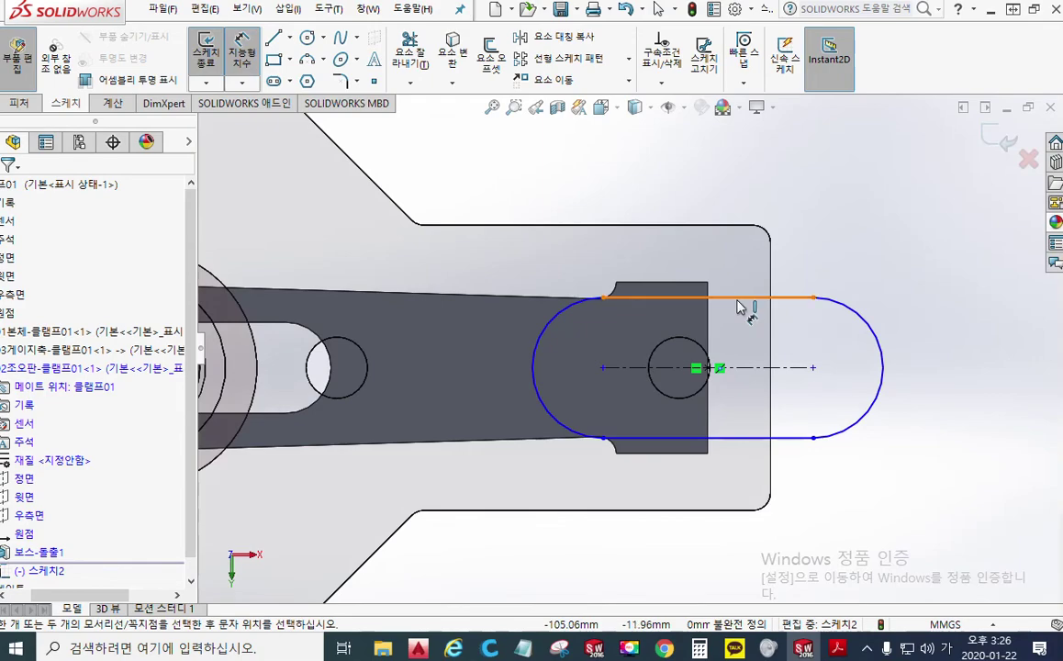
left_click(742, 301)
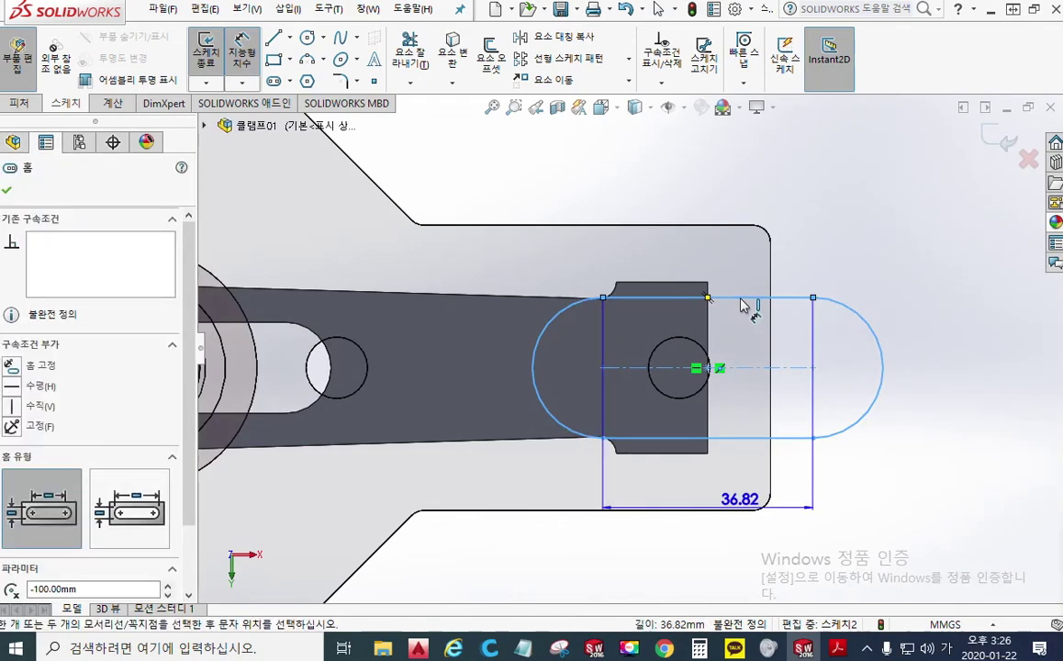
left_click(743, 439)
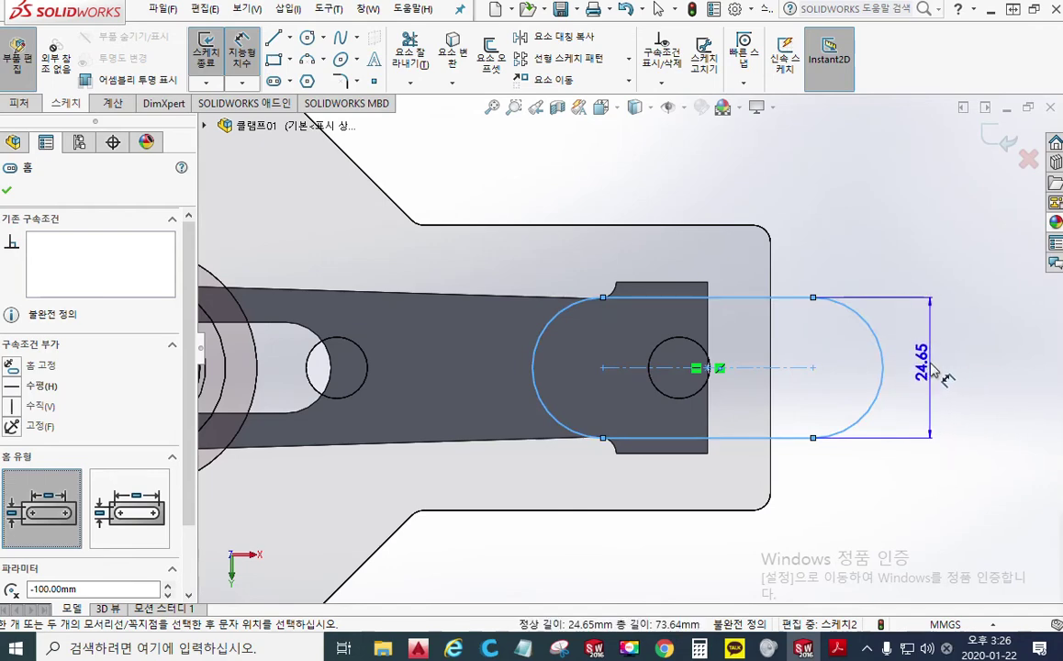
left_click(932, 372)
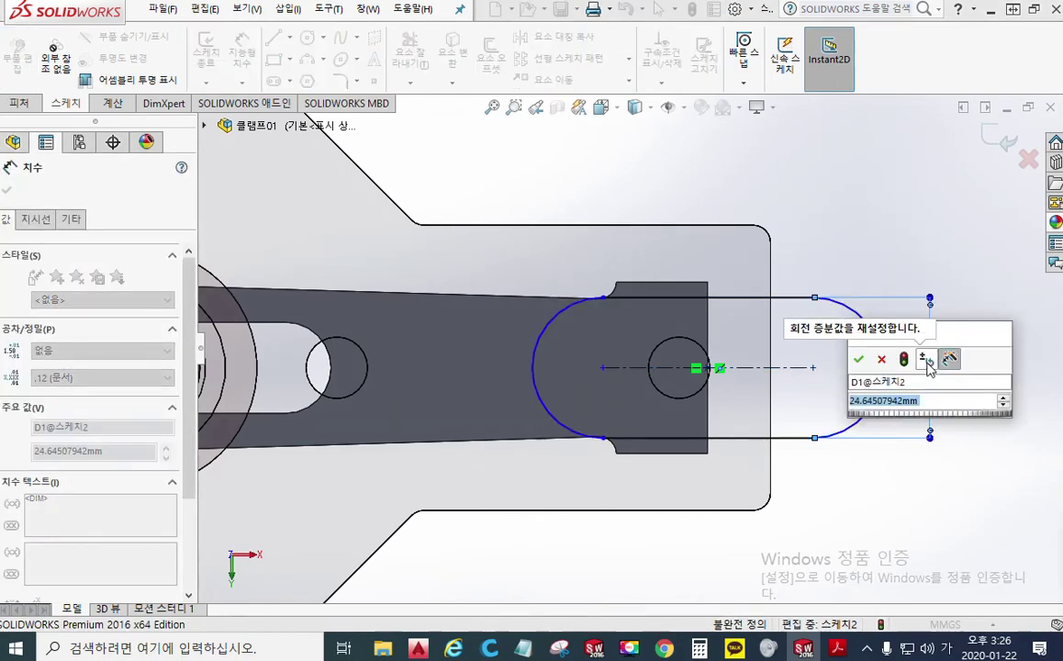
type("9")
key("Return")
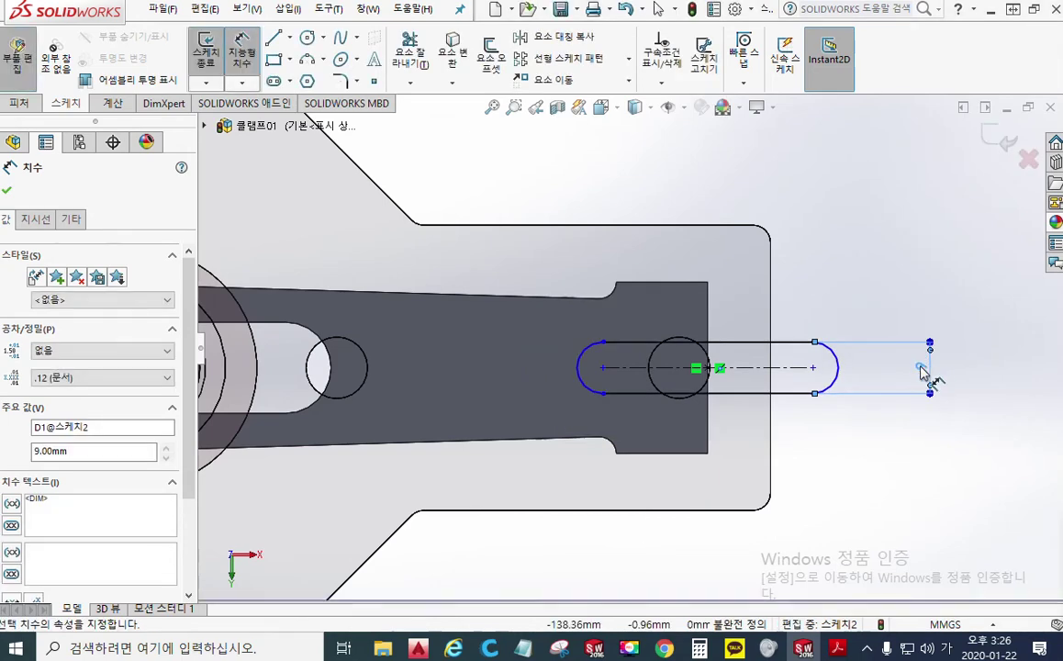
key("Escape")
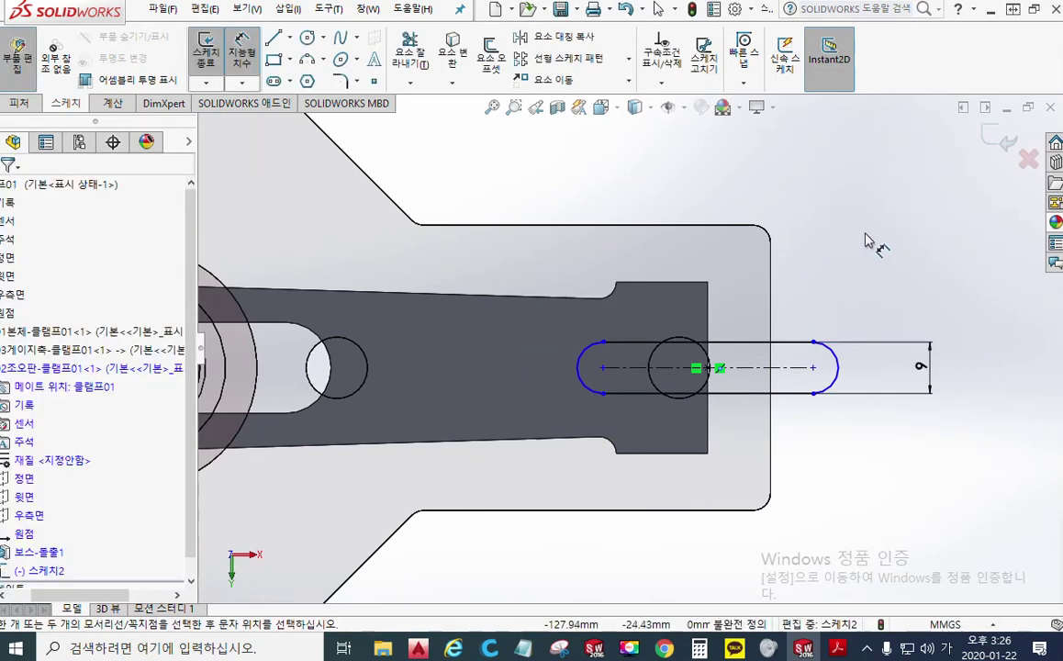
Dimension the horizontal distance from the plate's wide end edge to the slot's arc inside the plate.
left_click(709, 305)
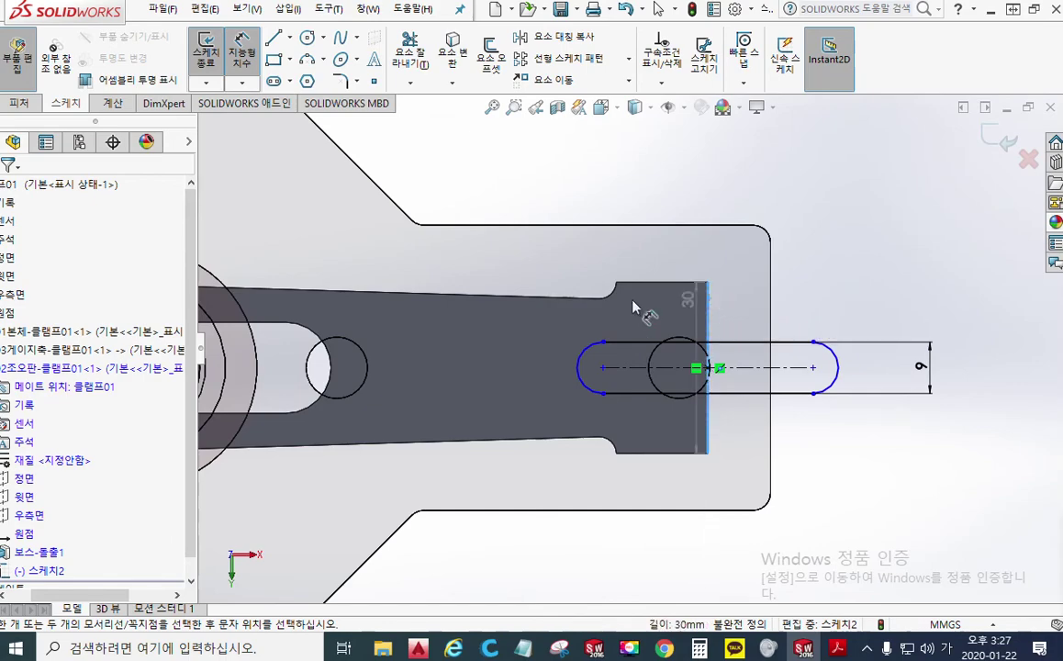
left_click(581, 360)
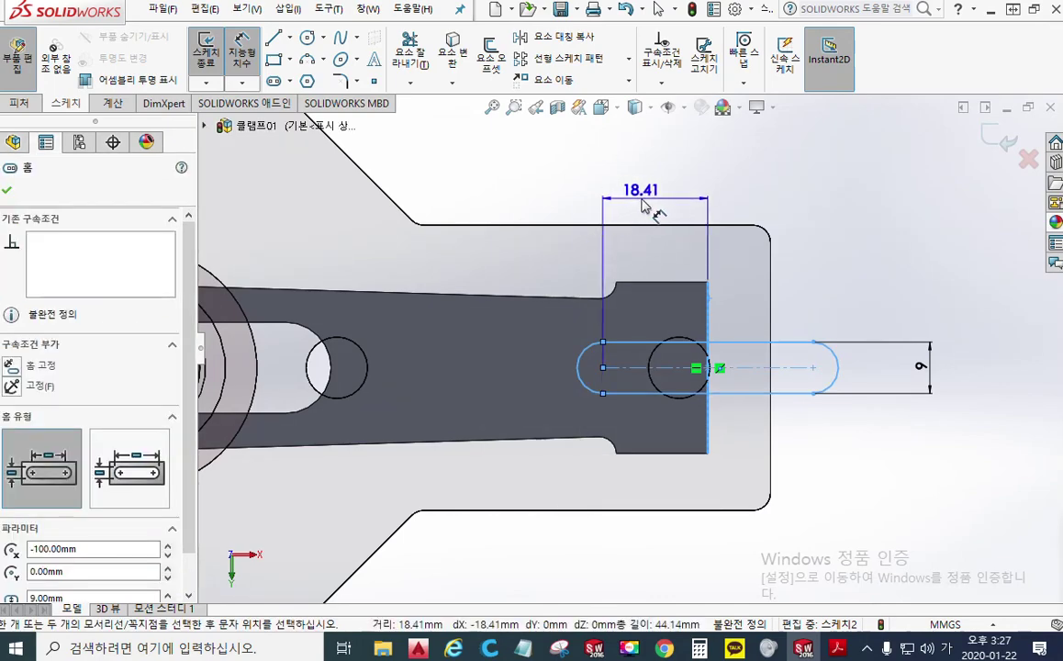
left_click(644, 207)
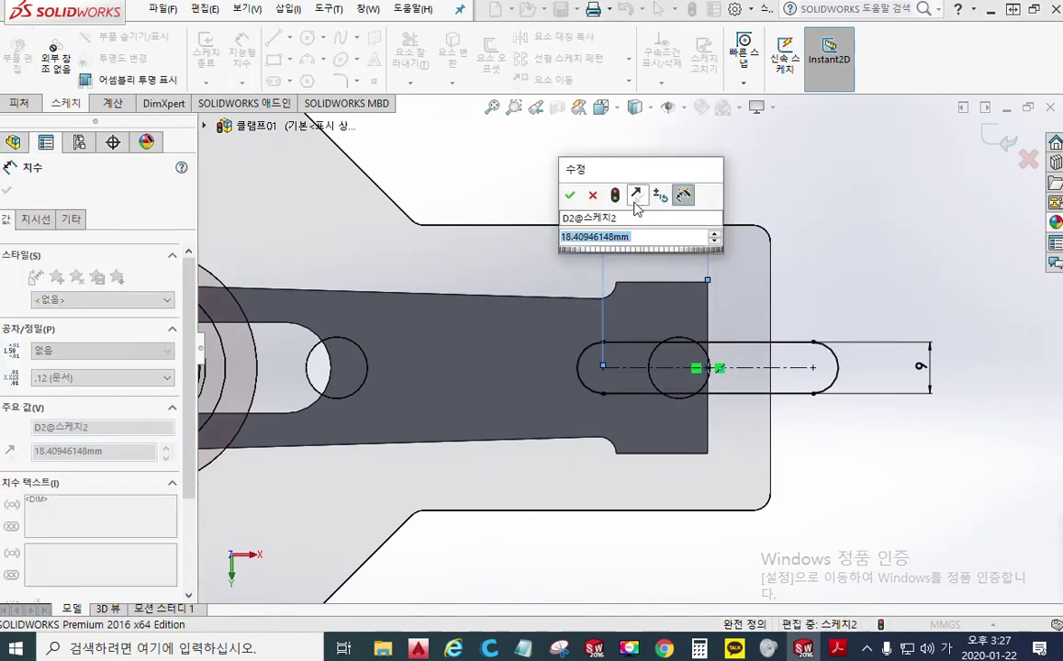
key("Return")
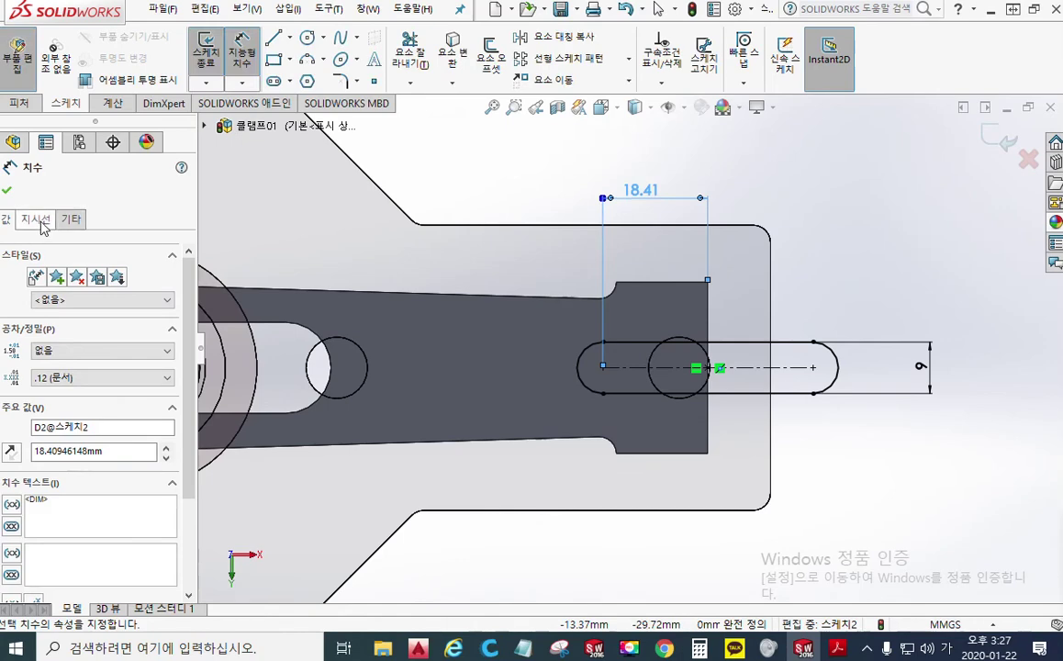
Set the distance dimension's arc condition to maximum (최대) and its value to 44 mm.
left_click(36, 220)
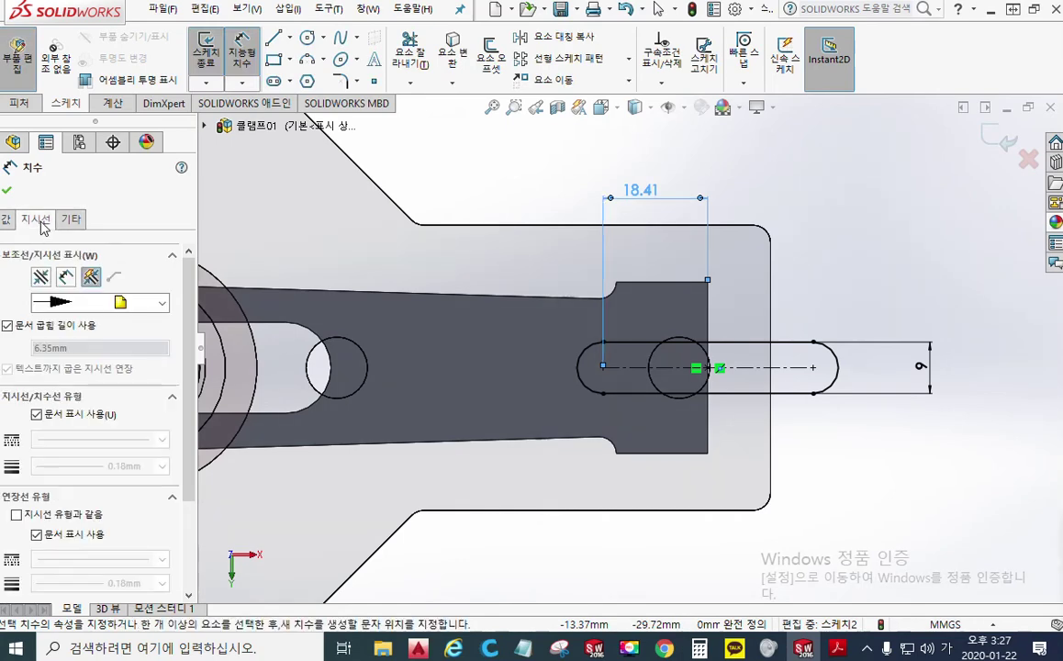
scroll(171, 337, "down", 3)
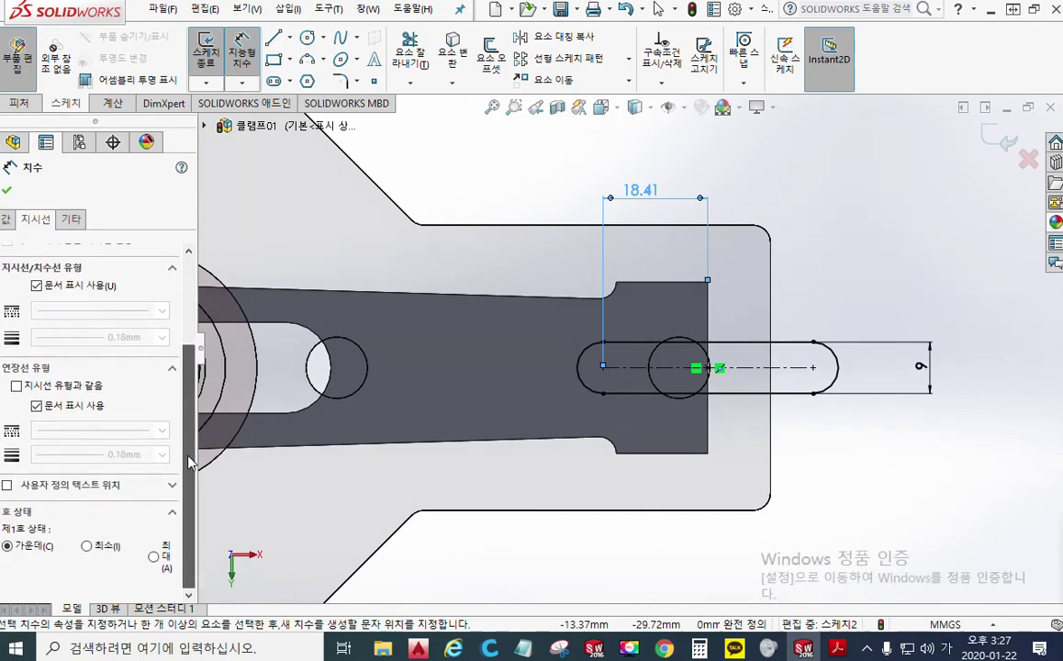
left_click(153, 556)
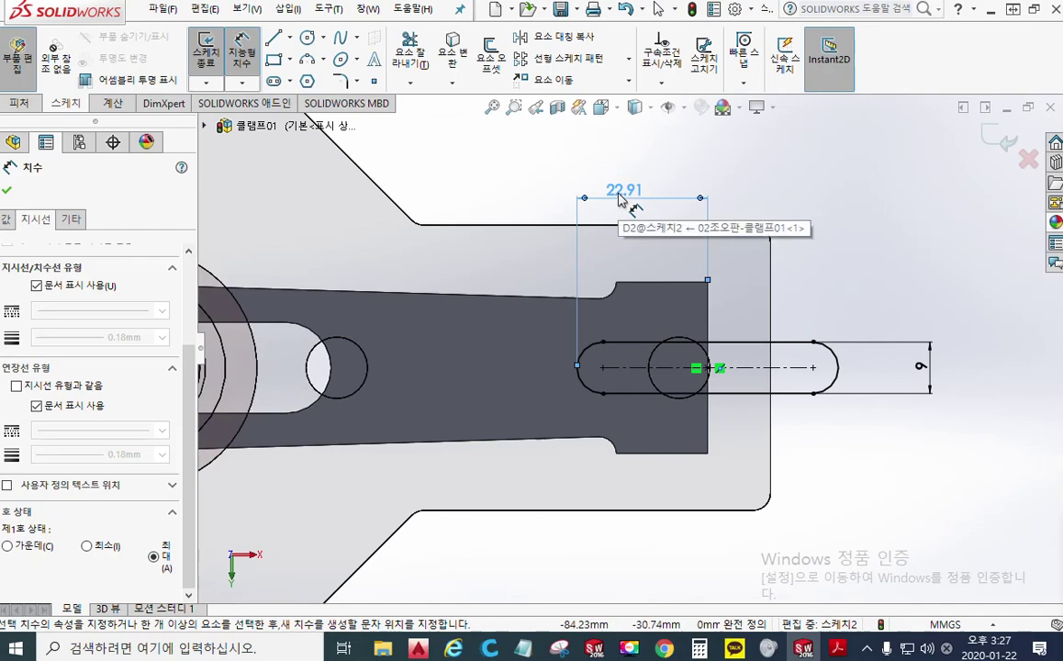
double_click(619, 199)
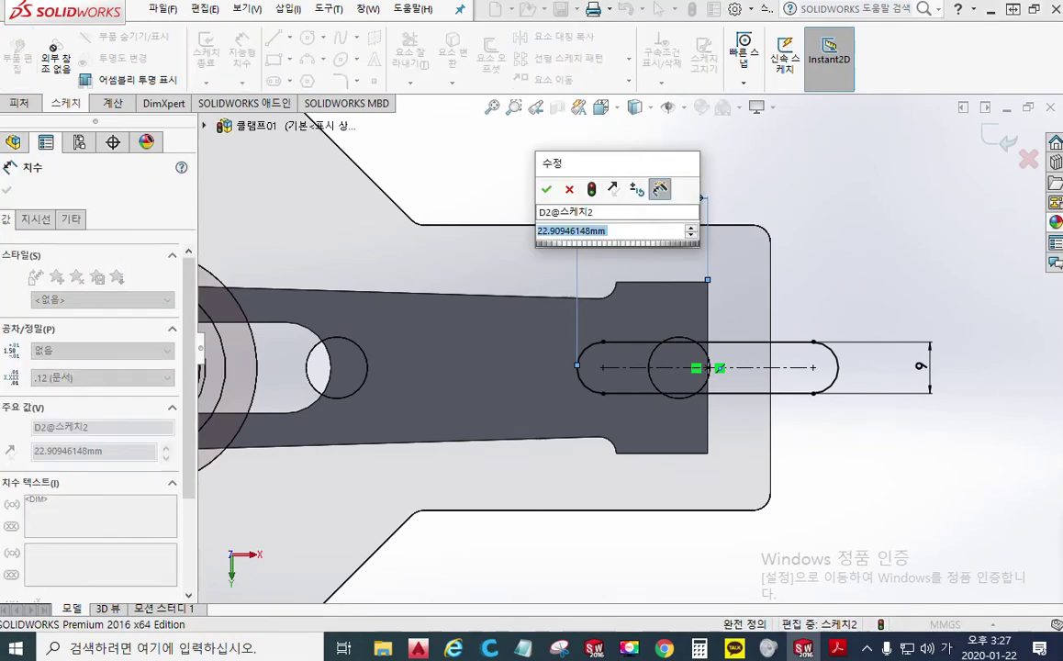
type("44")
key("Return")
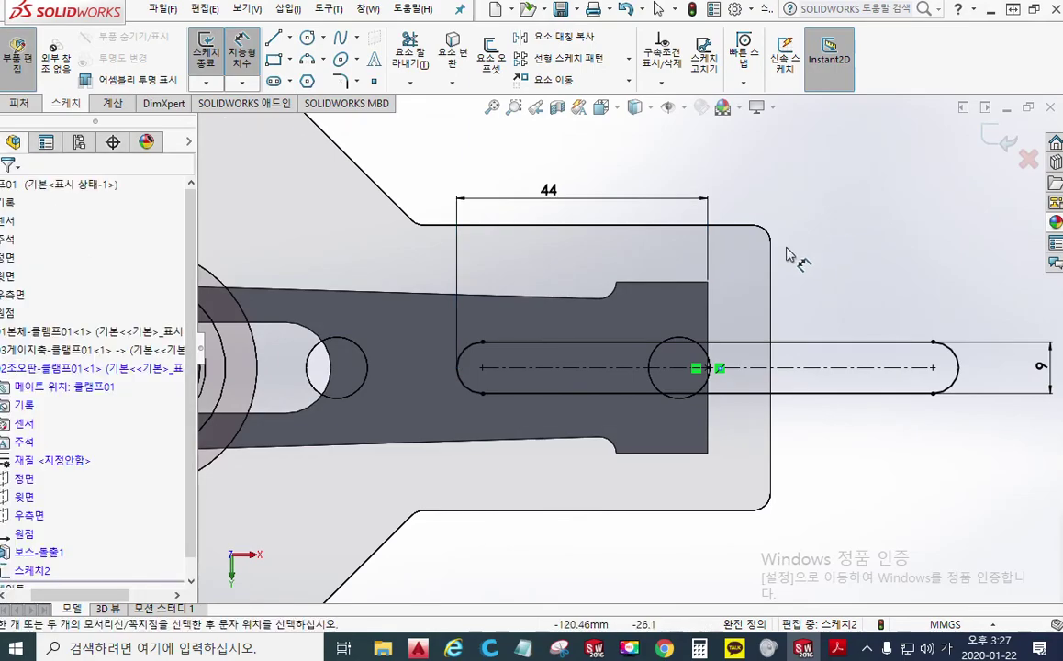
View the slot sketch in 3D, annotate an upward cut direction with an arrow, and circle where the feature commands are found.
mouse_move(613, 239)
middle_mouse_down()
mouse_move(621, 408)
mouse_move(681, 325)
mouse_move(645, 334)
mouse_move(587, 294)
middle_mouse_up()
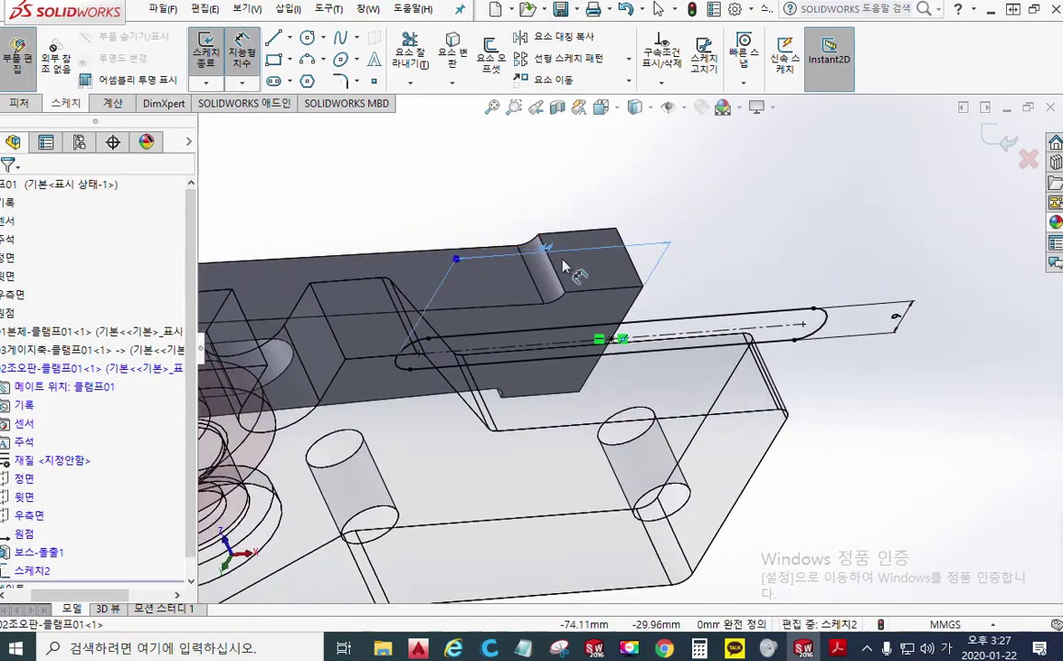
left_click_drag(563, 260, 571, 272)
scroll(567, 332, "down", 2)
middle_click_drag(657, 323, 572, 349, "ctrl")
key("F12")
mouse_move(688, 333)
left_mouse_down()
mouse_move(649, 221)
mouse_move(684, 226)
left_mouse_up()
left_click_drag(36, 88, 43, 126)
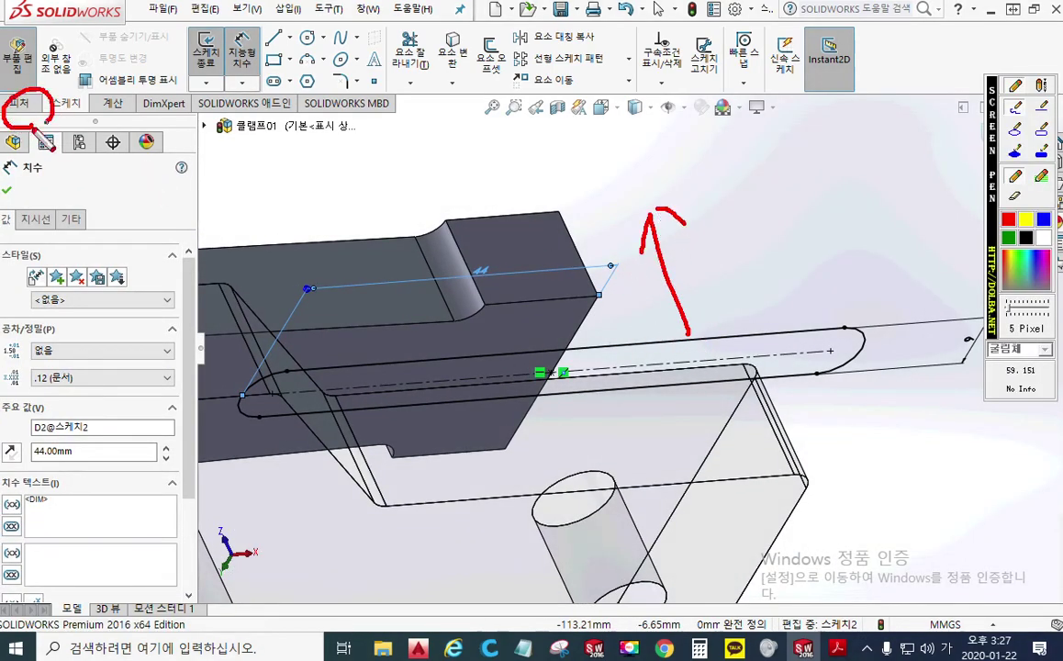
Handwrite notes for an extruded cut with a blind end condition and depth 4, and clear the annotations.
mouse_move(133, 118)
left_mouse_down()
mouse_move(138, 143)
mouse_move(178, 144)
mouse_move(171, 181)
left_mouse_up()
left_click_drag(194, 124, 196, 130)
left_click_drag(182, 137, 212, 136)
left_click_drag(196, 139, 209, 158)
left_click_drag(193, 167, 203, 181)
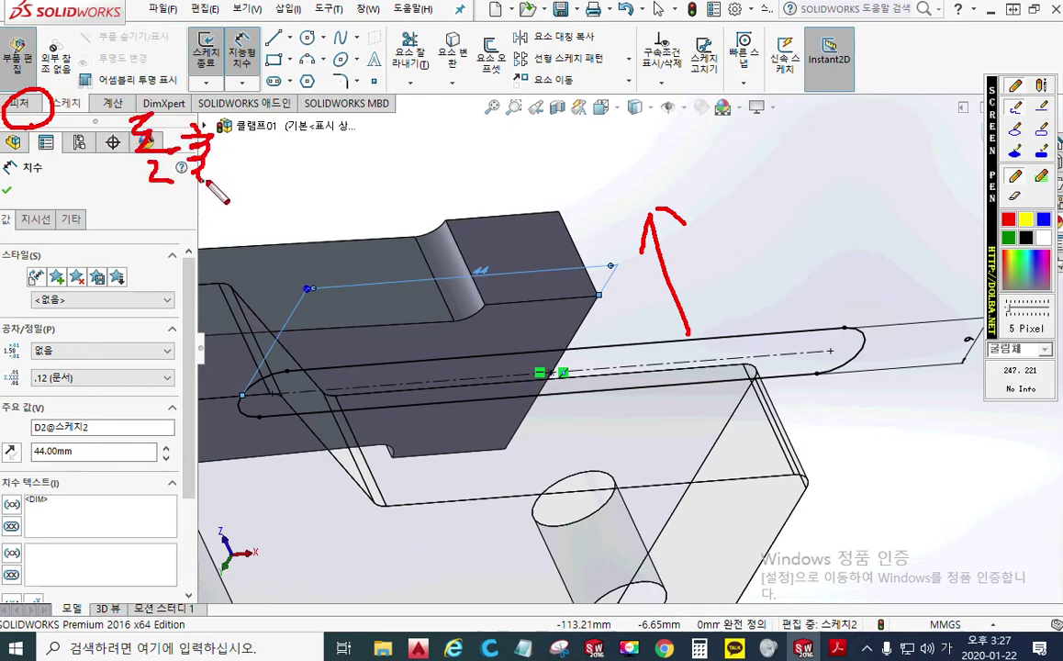
mouse_move(218, 129)
left_mouse_down()
mouse_move(238, 138)
mouse_move(240, 183)
left_mouse_up()
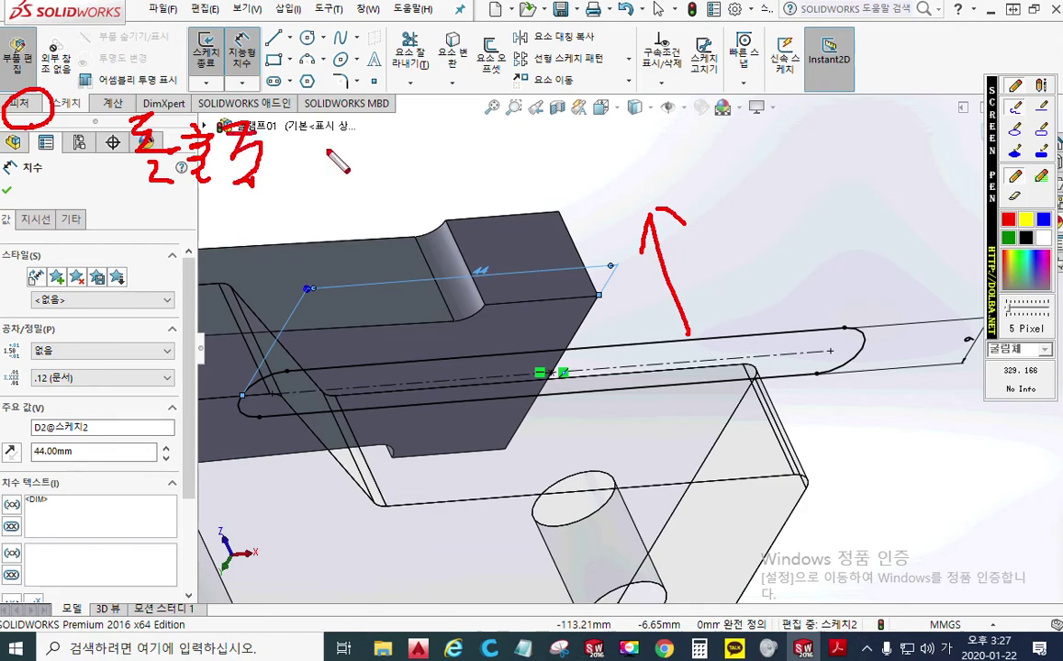
mouse_move(348, 128)
left_mouse_down()
mouse_move(350, 152)
mouse_move(367, 148)
left_mouse_up()
mouse_move(350, 140)
left_mouse_down()
mouse_move(367, 140)
mouse_move(382, 191)
left_mouse_up()
left_click_drag(397, 137, 421, 179)
left_click_drag(432, 129, 433, 180)
left_click_drag(434, 157, 445, 154)
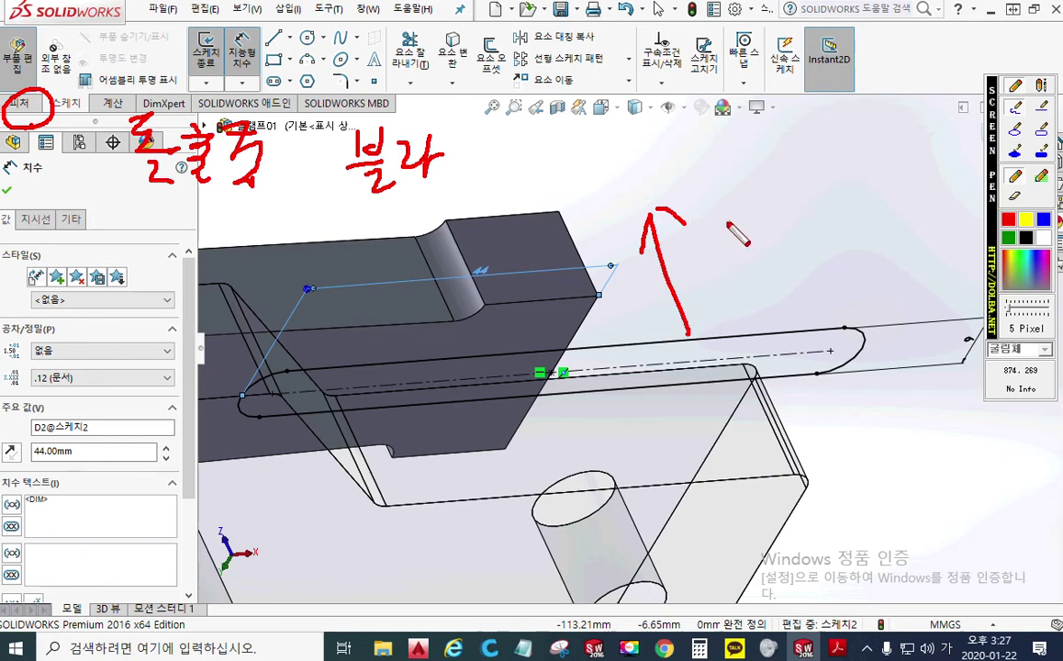
mouse_move(733, 166)
left_mouse_down()
mouse_move(730, 192)
mouse_move(765, 196)
mouse_move(740, 224)
left_mouse_up()
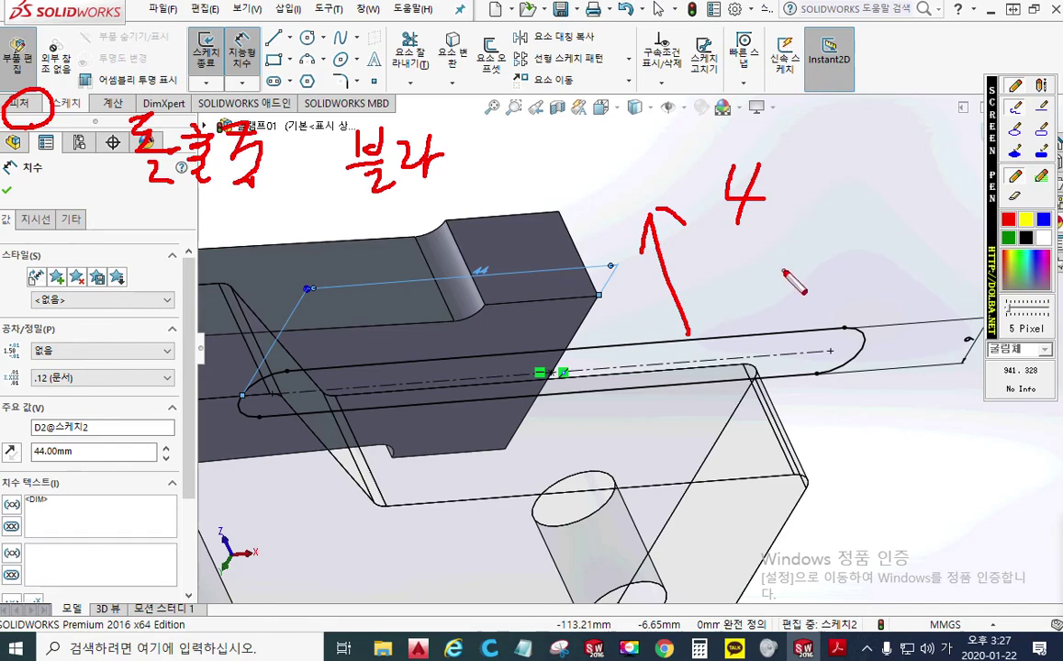
left_click(342, 196)
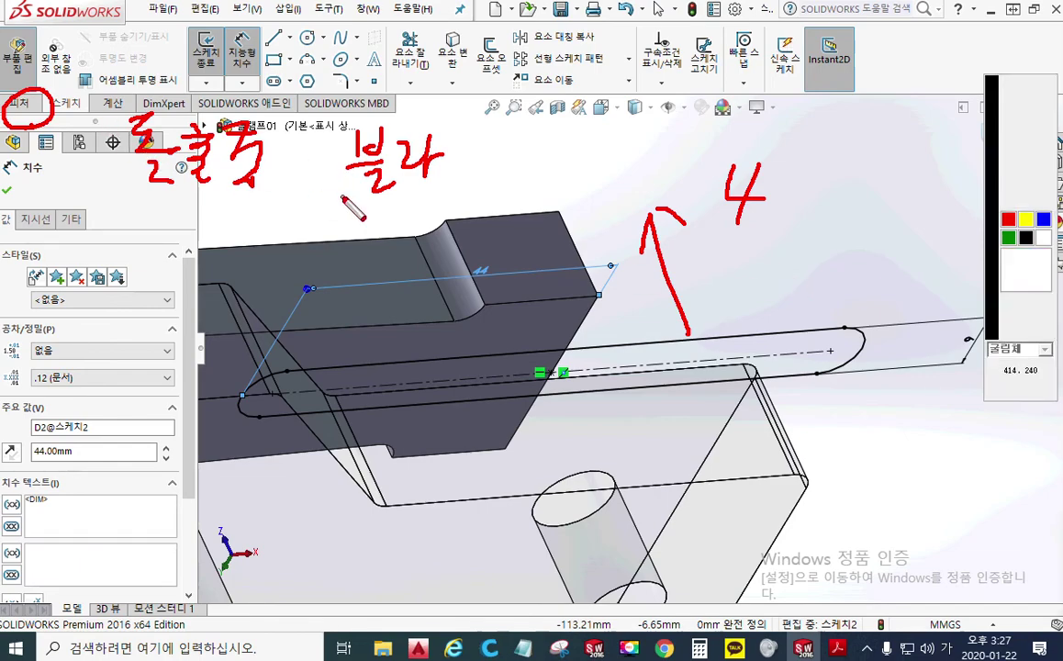
Cut the slot sketch upward into the clamp plate's underside as a blind extruded cut 4 mm deep.
left_click(18, 103)
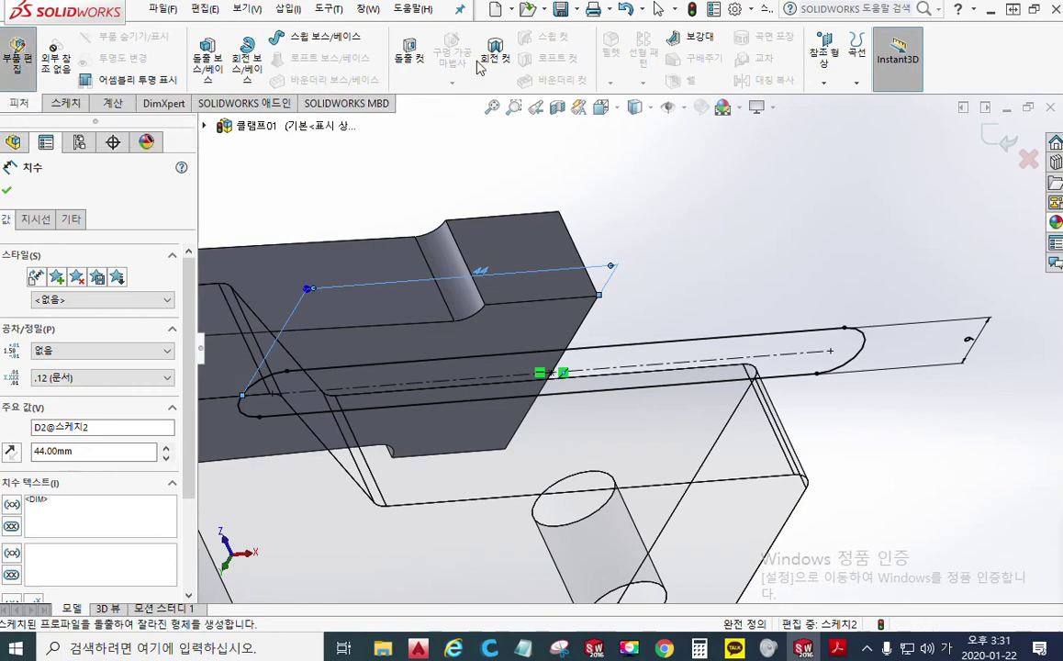
left_click(411, 62)
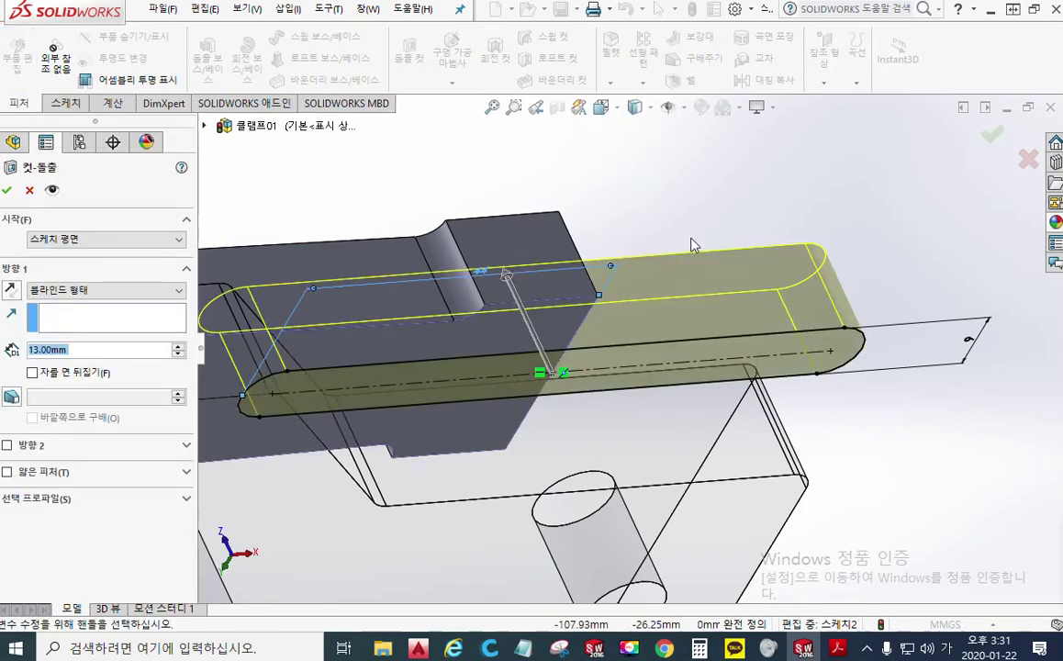
middle_click_drag(722, 257, 807, 233, "ctrl")
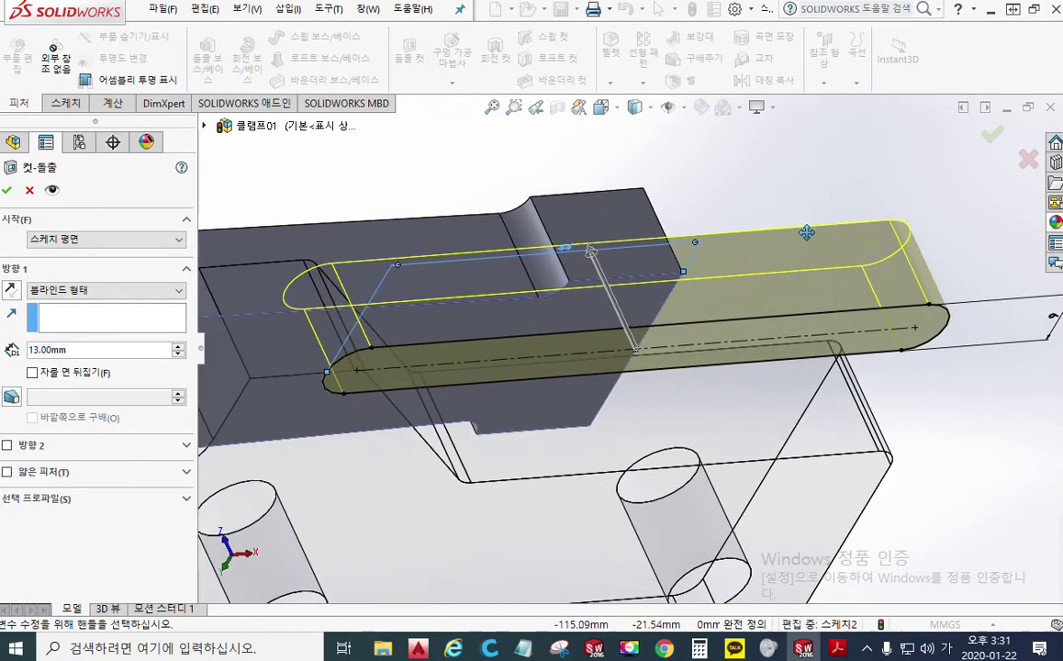
key("ctrl+F1")
mouse_move(700, 324)
left_mouse_down()
mouse_move(951, 316)
mouse_move(655, 388)
left_mouse_up()
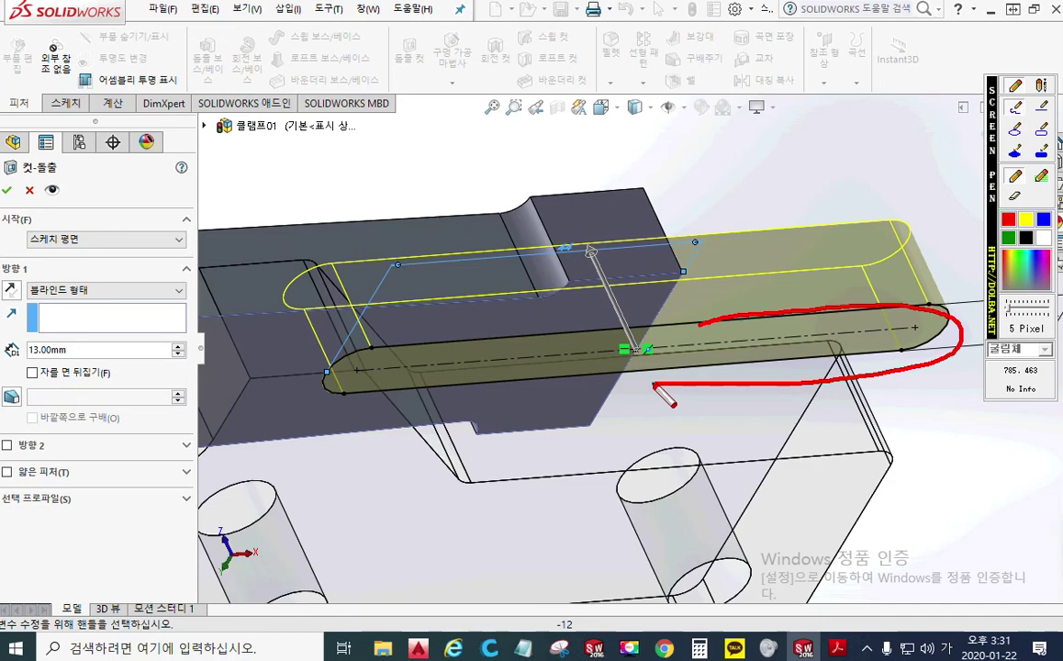
mouse_move(656, 331)
left_mouse_down()
mouse_move(626, 365)
mouse_move(646, 366)
left_mouse_up()
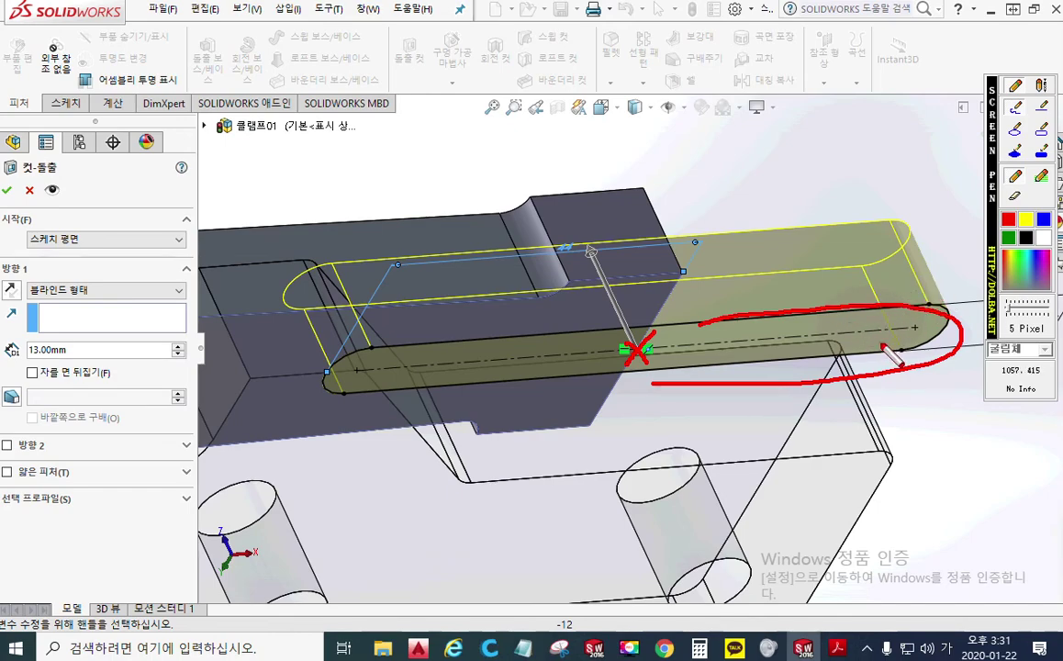
key("Escape")
key("alt+Tab")
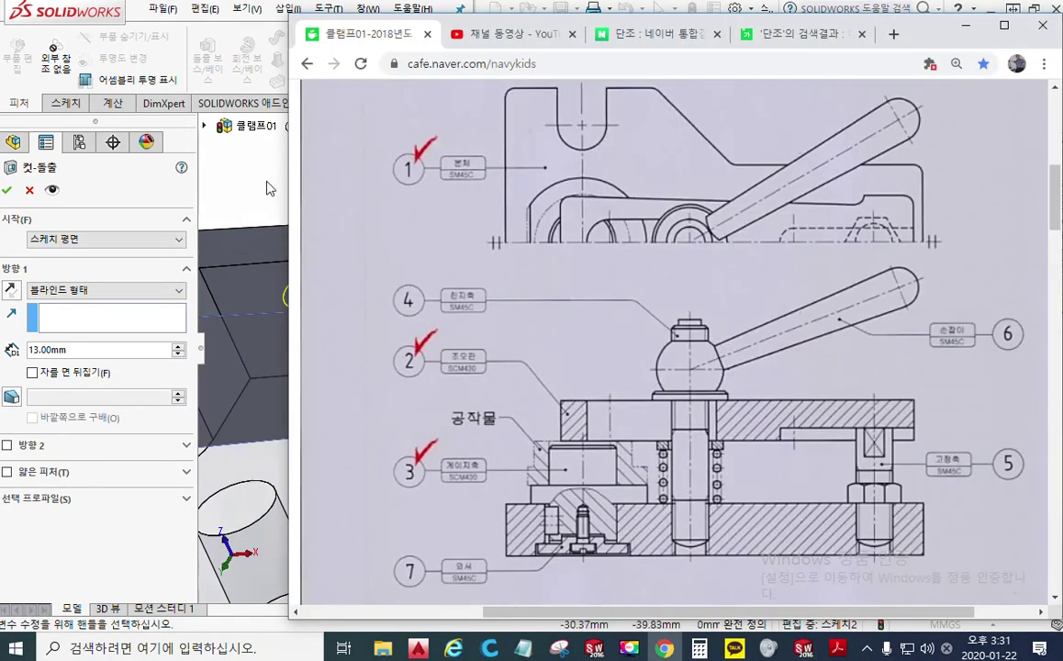
key("alt+Tab")
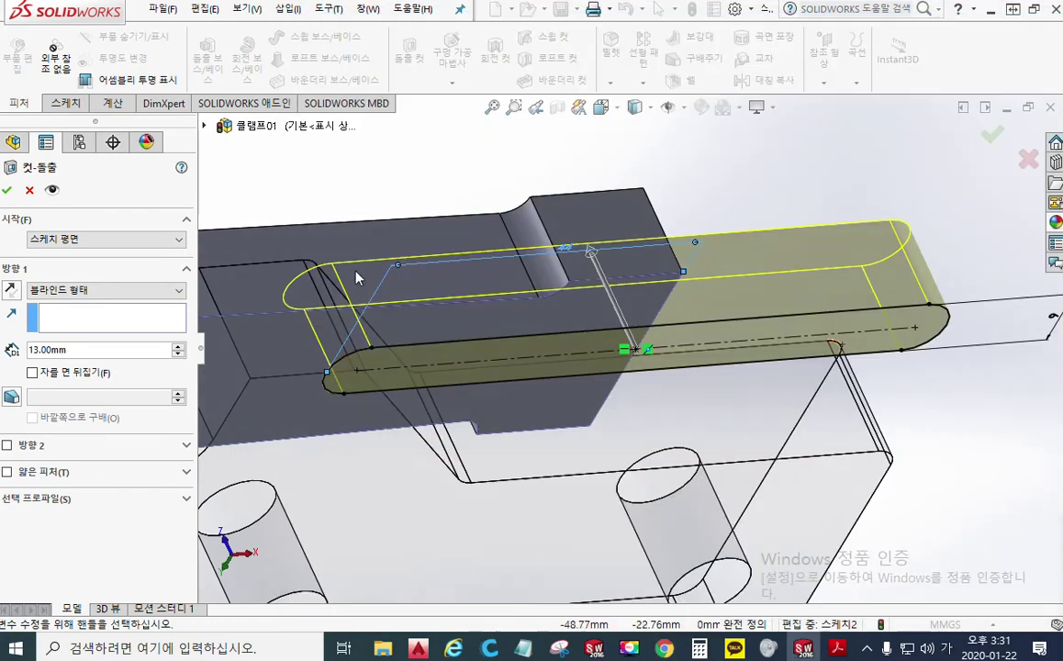
double_click(90, 349)
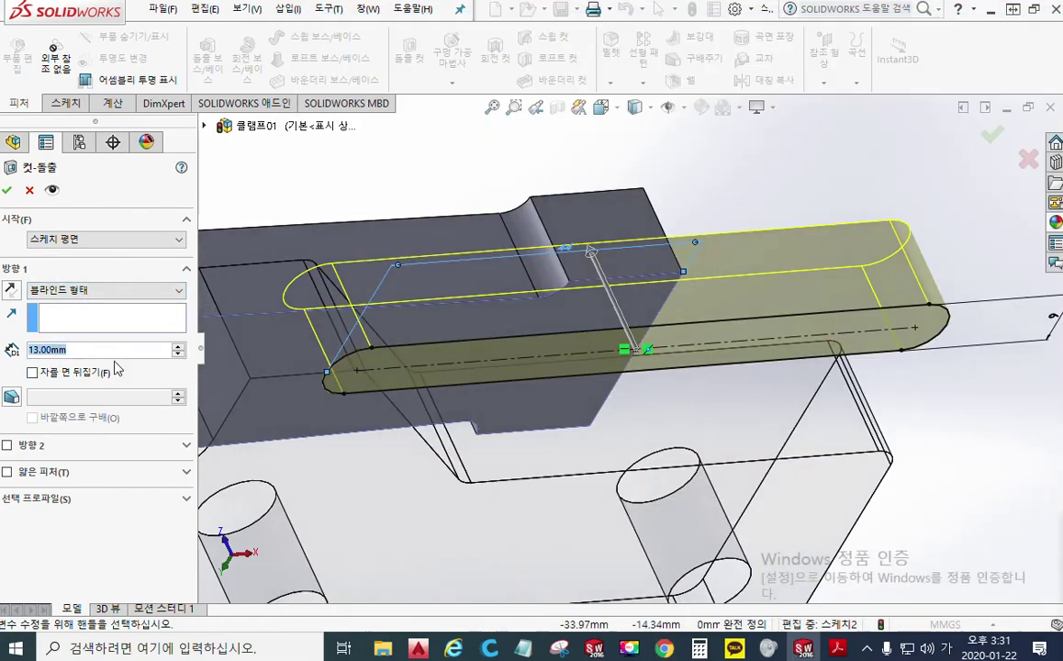
type("4")
key("Return")
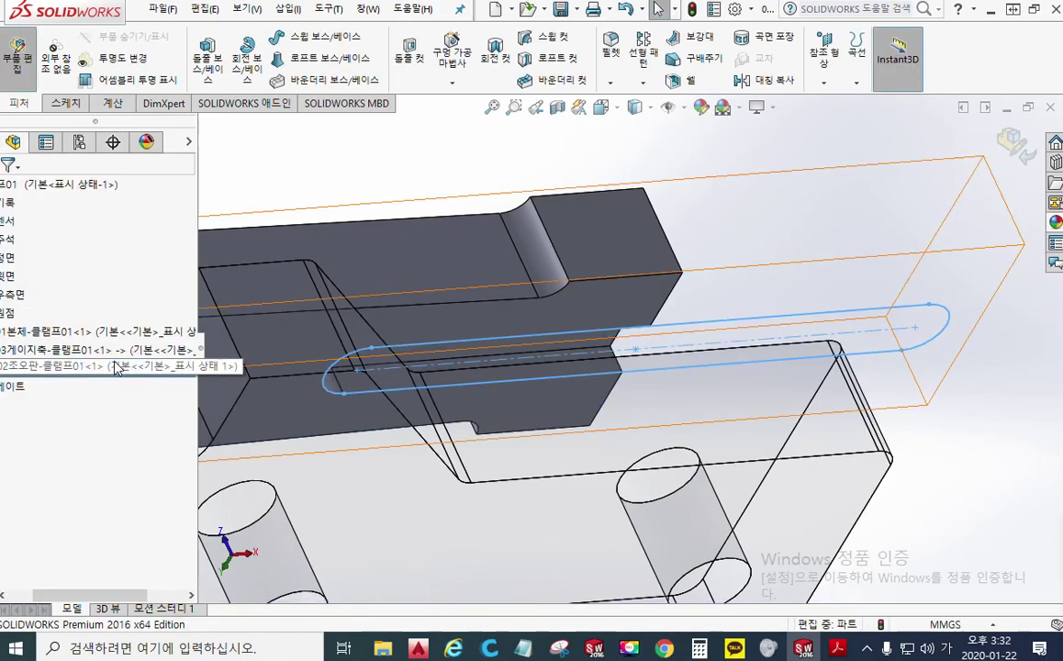
Save the model and inspect the clamp plate's underside slot and top from several angles.
mouse_move(500, 361)
middle_mouse_down()
mouse_move(417, 362)
mouse_move(639, 345)
middle_mouse_up()
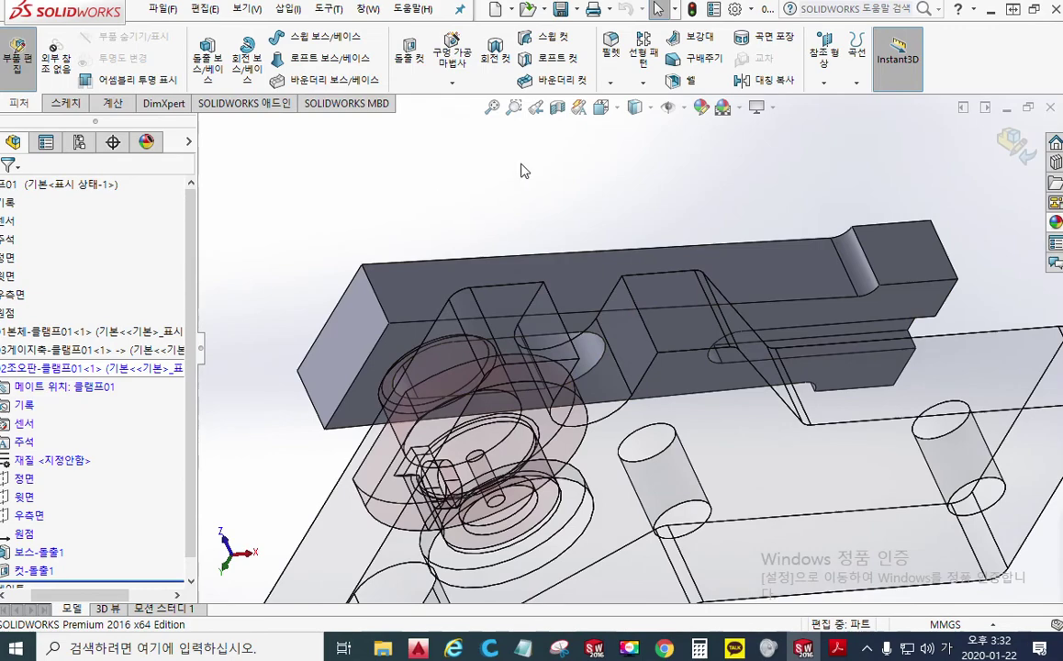
left_click(575, 8)
left_click(577, 71)
middle_click_drag(410, 220, 518, 374)
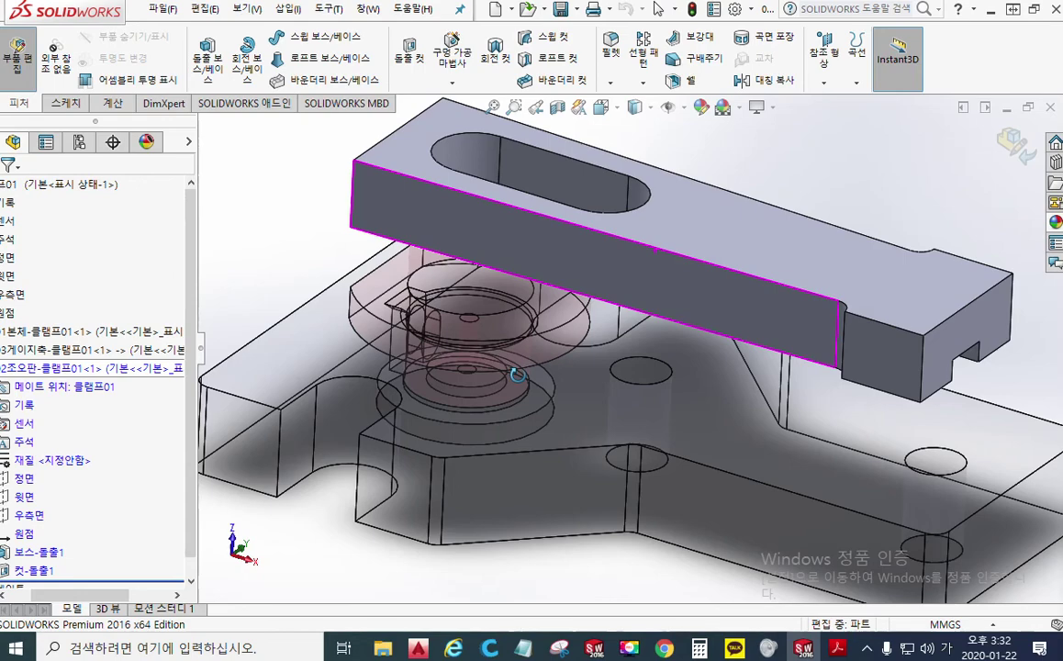
key("Escape")
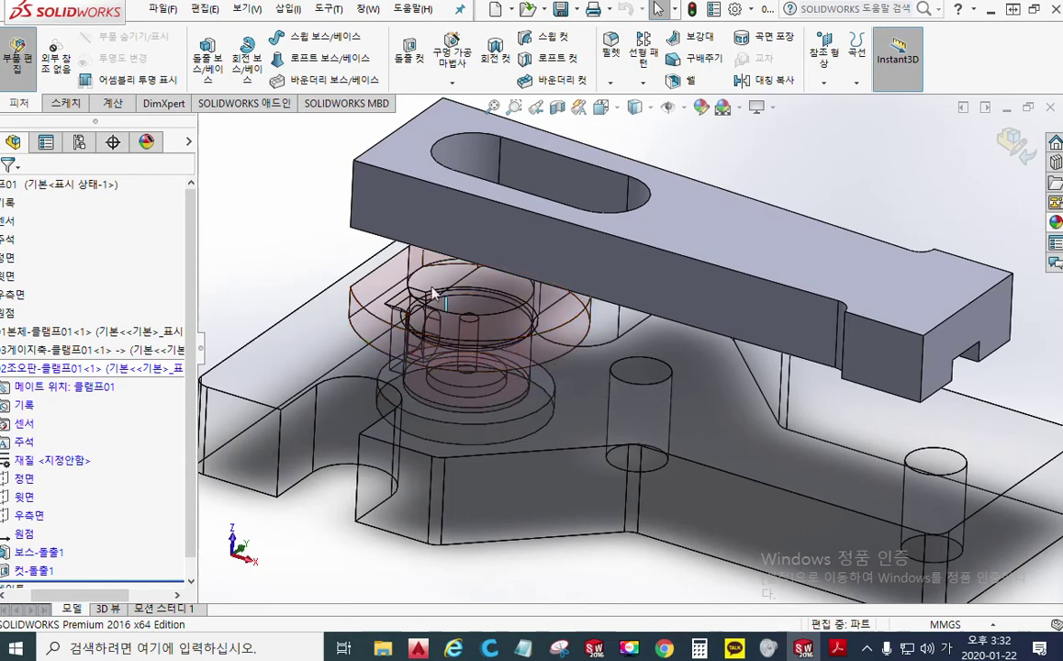
Circle the two controls for leaving part editing, clear the marks, and return to editing the assembly.
middle_click_drag(301, 185, 282, 256, "ctrl")
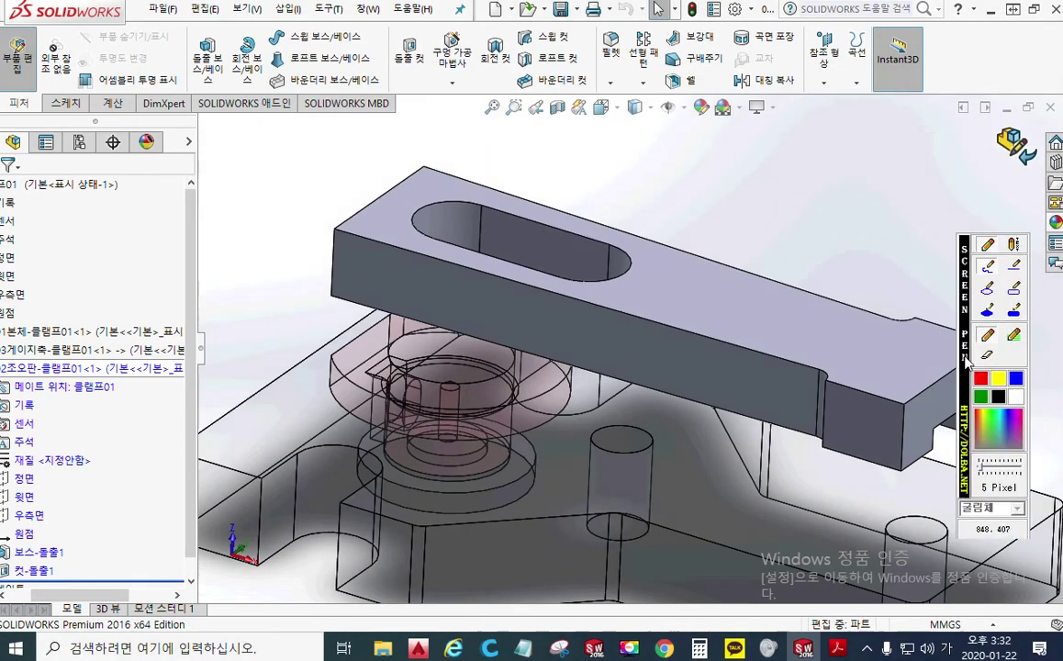
mouse_move(1041, 174)
left_mouse_down()
mouse_move(962, 147)
mouse_move(1044, 163)
left_mouse_up()
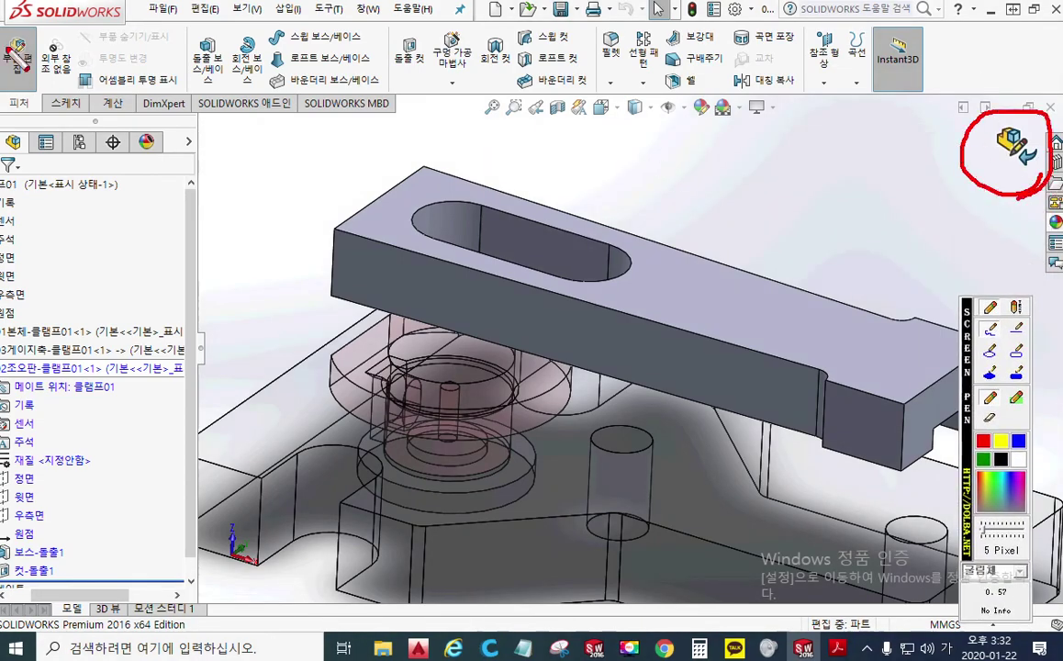
mouse_move(51, 85)
left_mouse_down()
mouse_move(17, 53)
mouse_move(57, 48)
mouse_move(46, 89)
left_mouse_up()
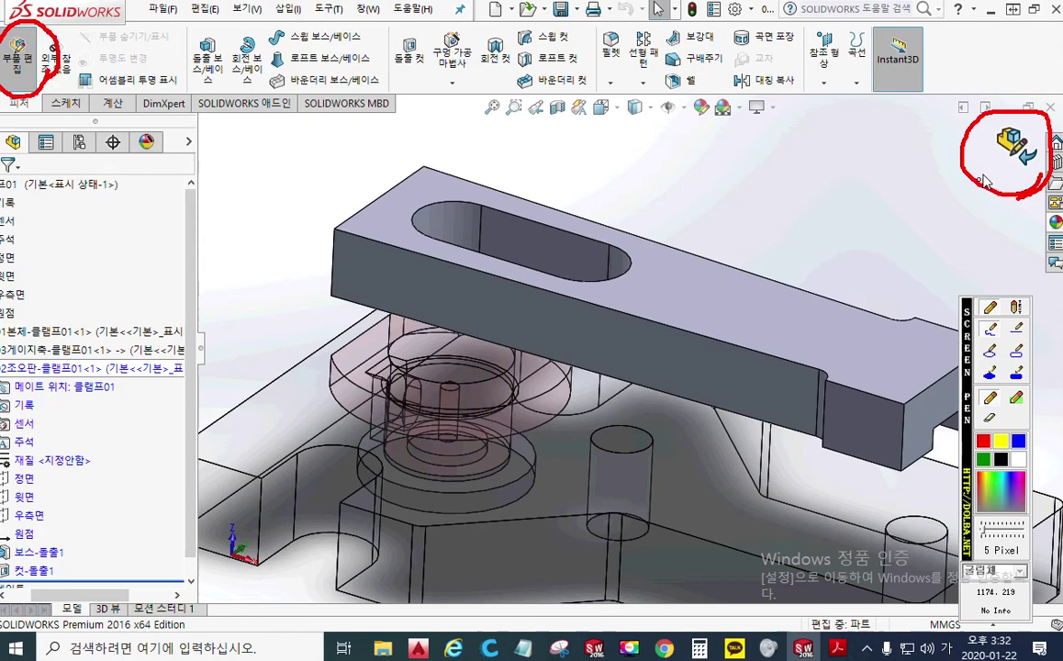
key("Escape")
left_click(1005, 150)
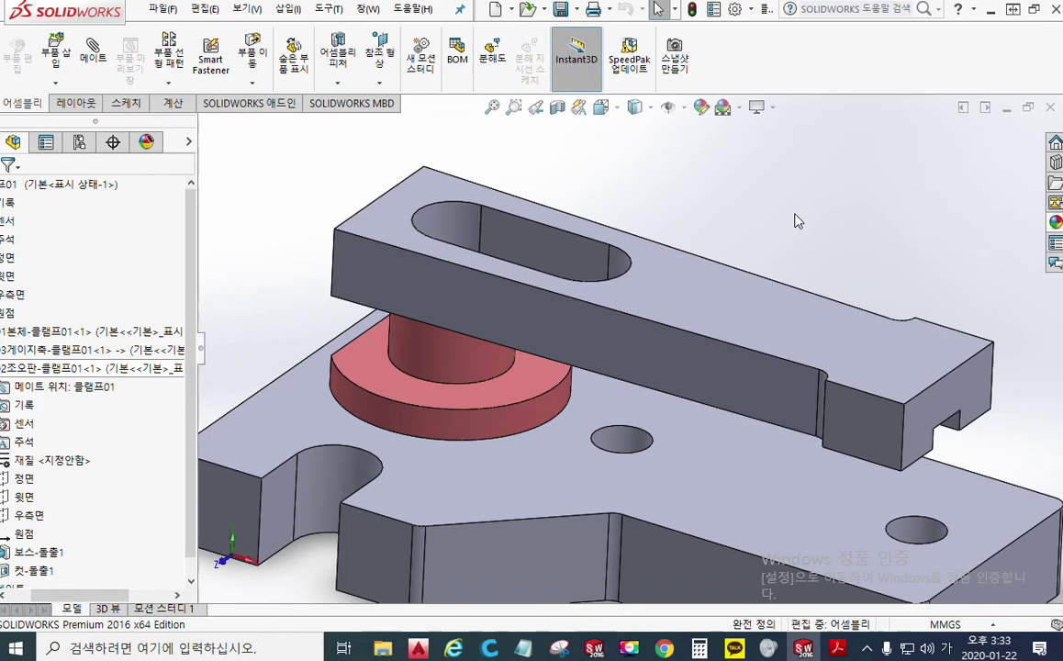
Show the assembly in isometric view and collapse the 02조오판-클램프01 component in the feature tree.
key("ctrl+7")
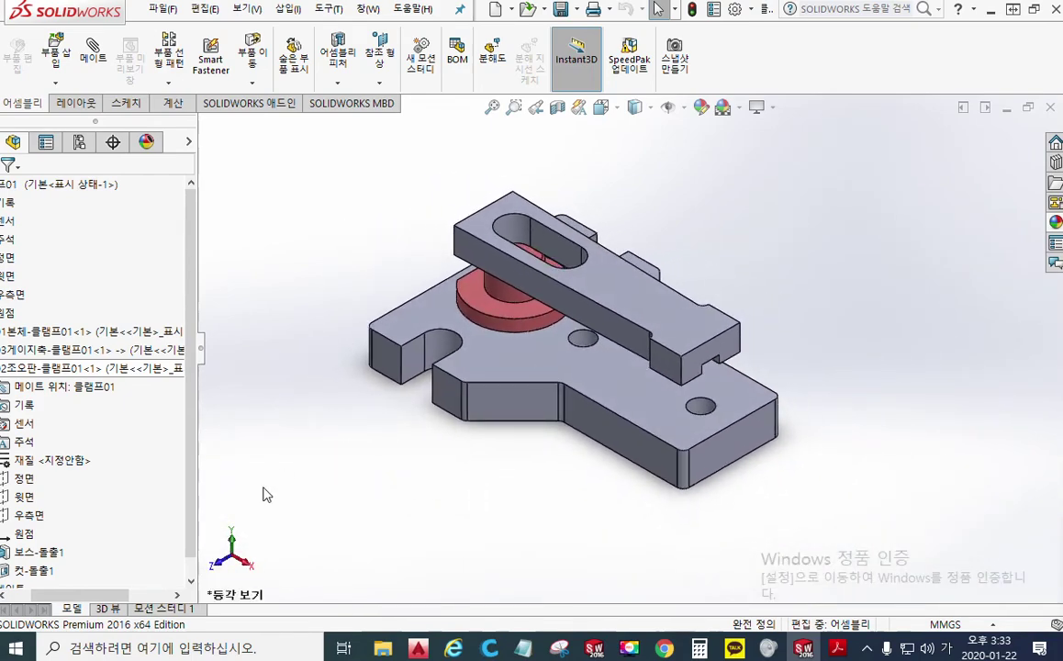
left_click_drag(64, 598, 32, 598)
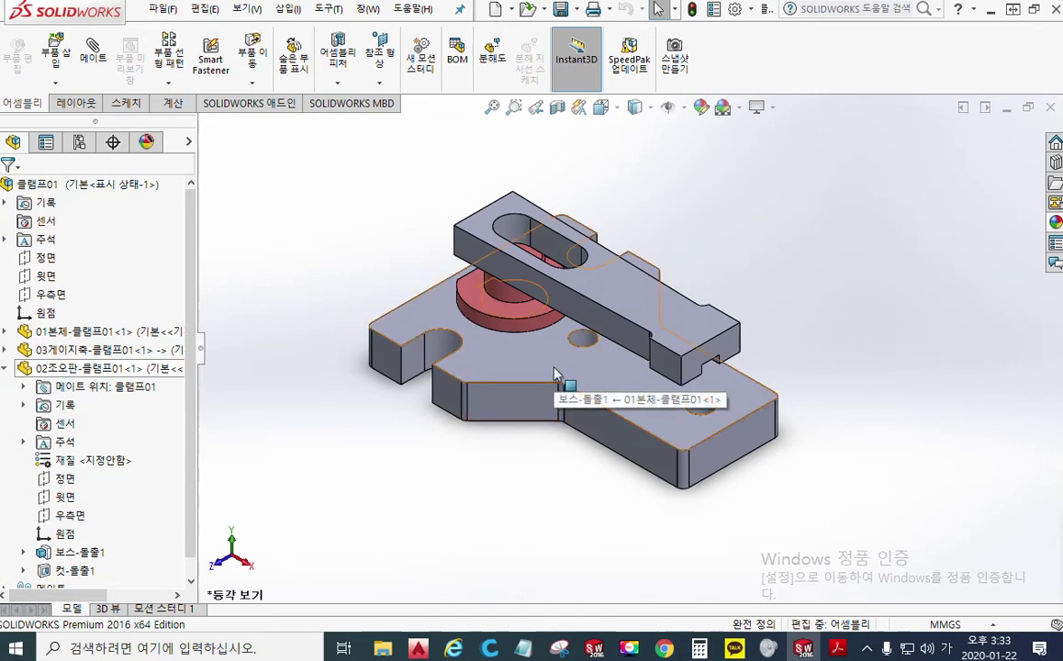
left_click(6, 368)
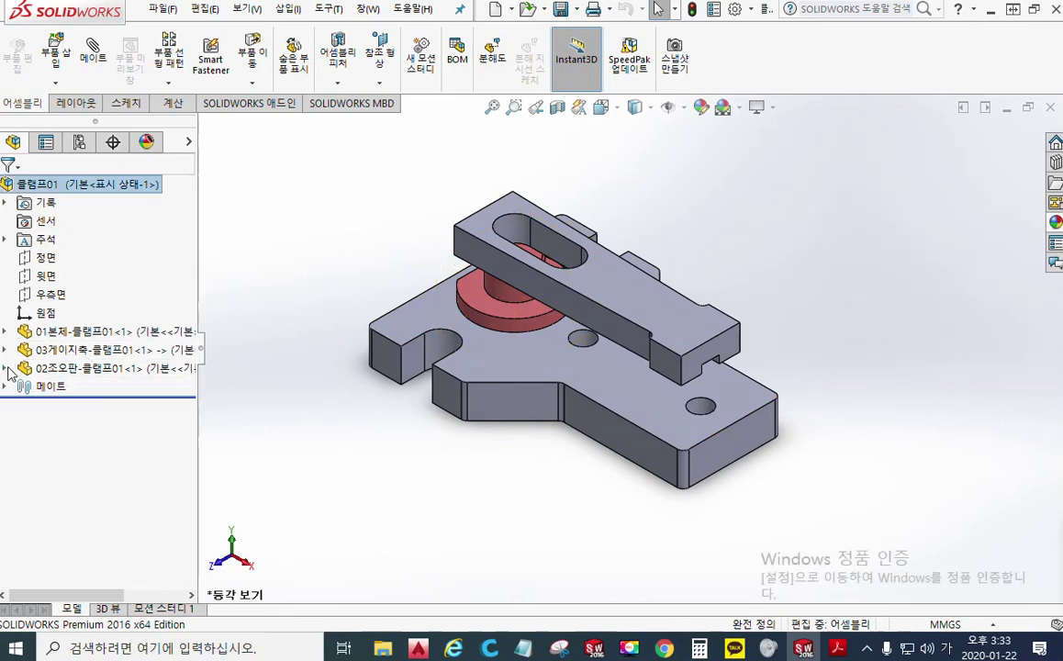
Examine the appearance levels of the gauge shaft component 03게이지축-클램프01.
left_click(84, 366)
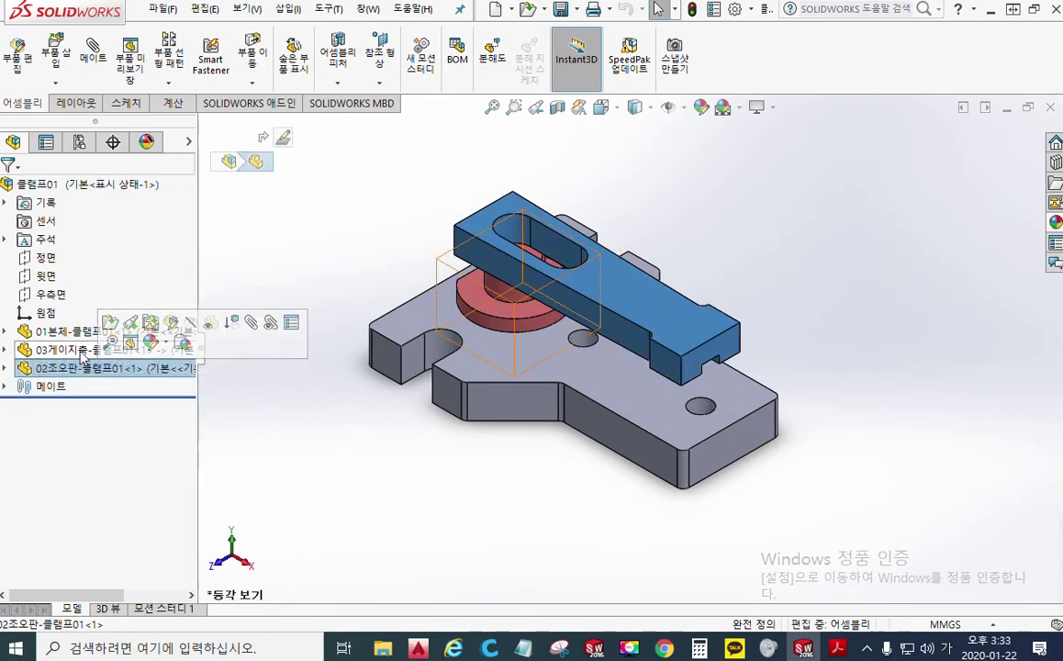
left_click(82, 352)
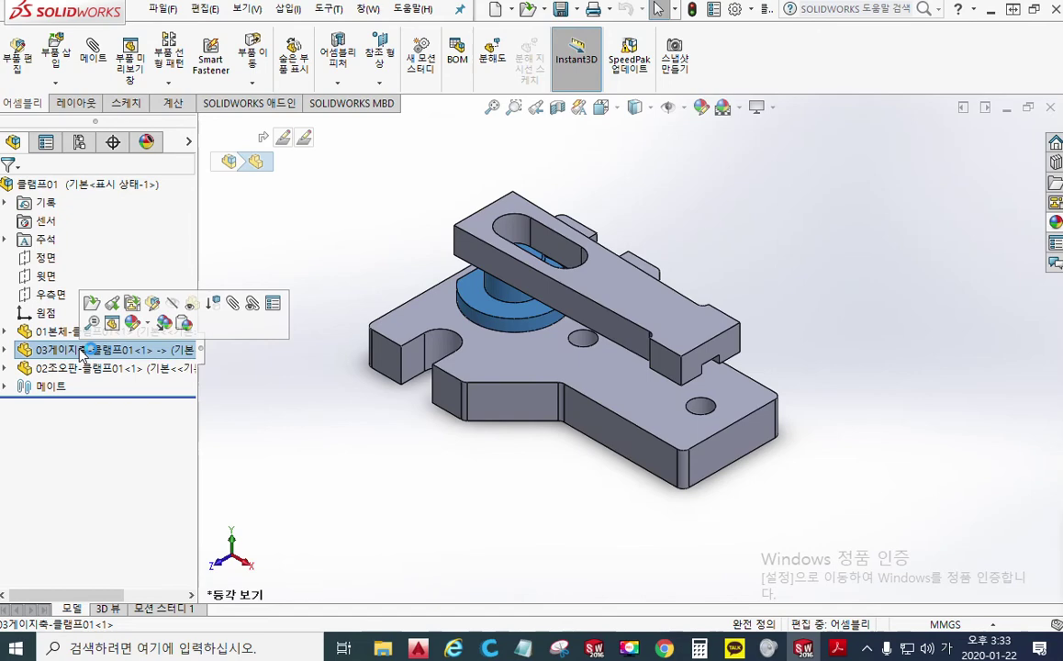
left_click(151, 326)
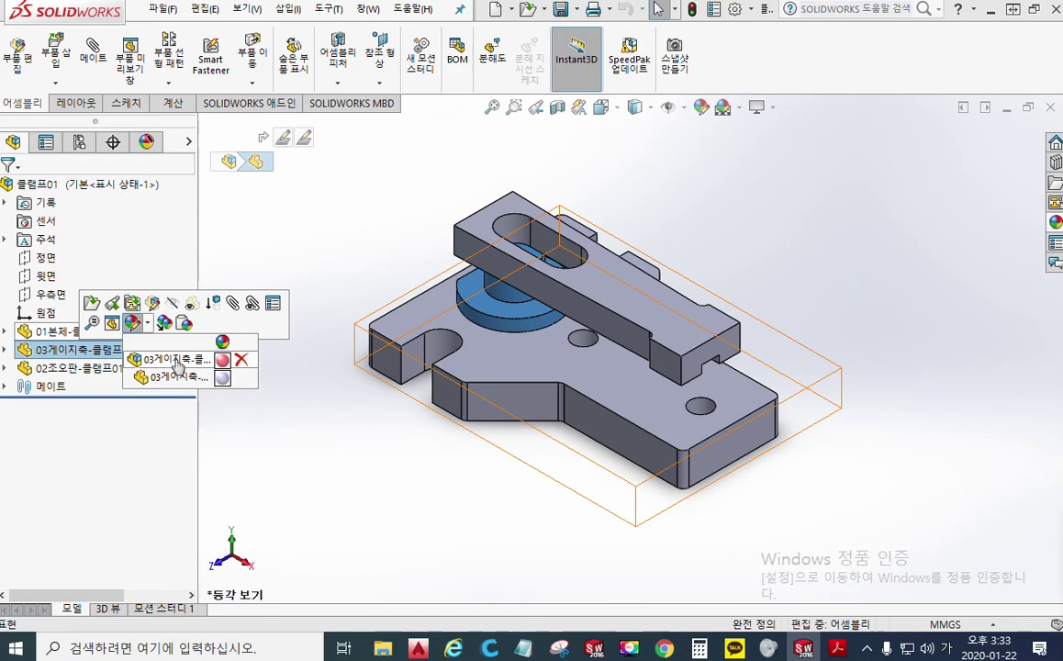
left_click(361, 475)
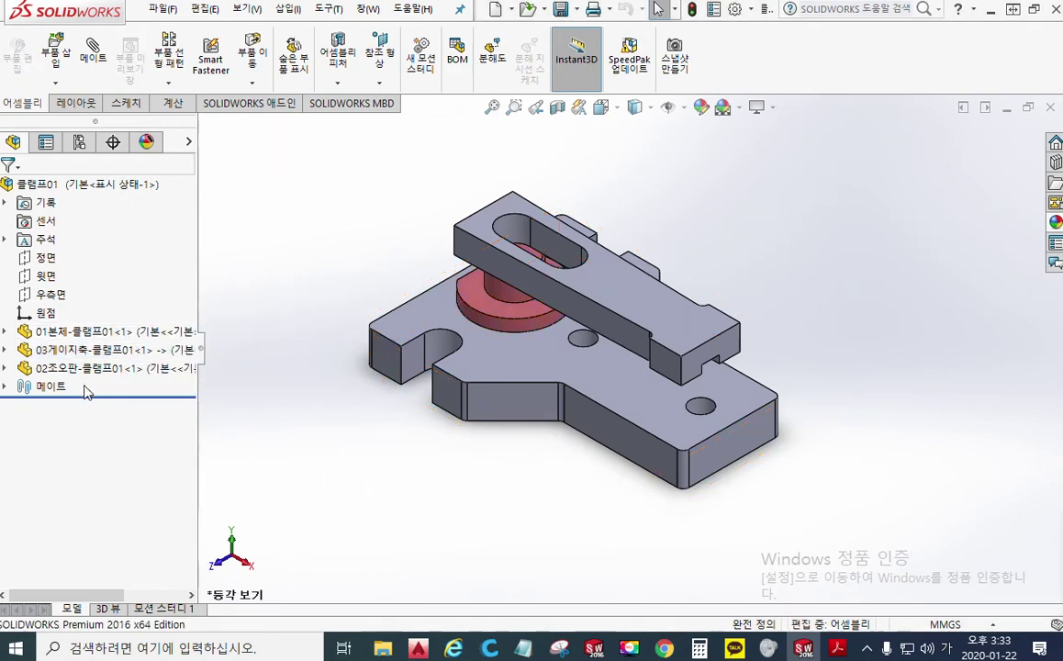
Color the clamp plate 02조오판-클램프01 light green (RGB 128, 255, 128) at the component level (부품 단계에서 적용).
left_click(131, 371)
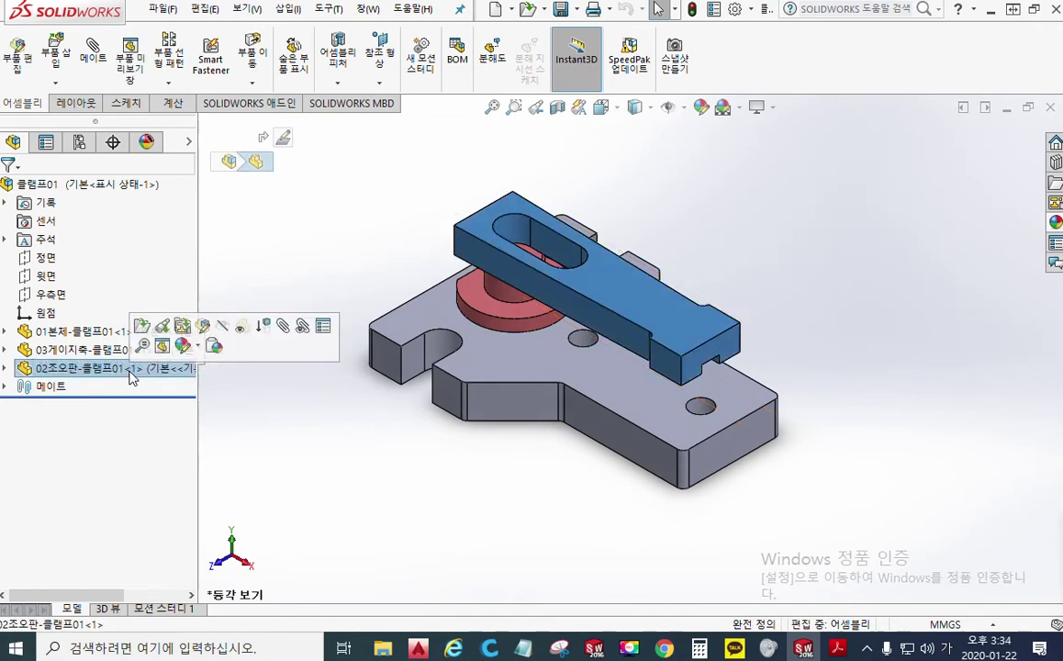
left_click(199, 347)
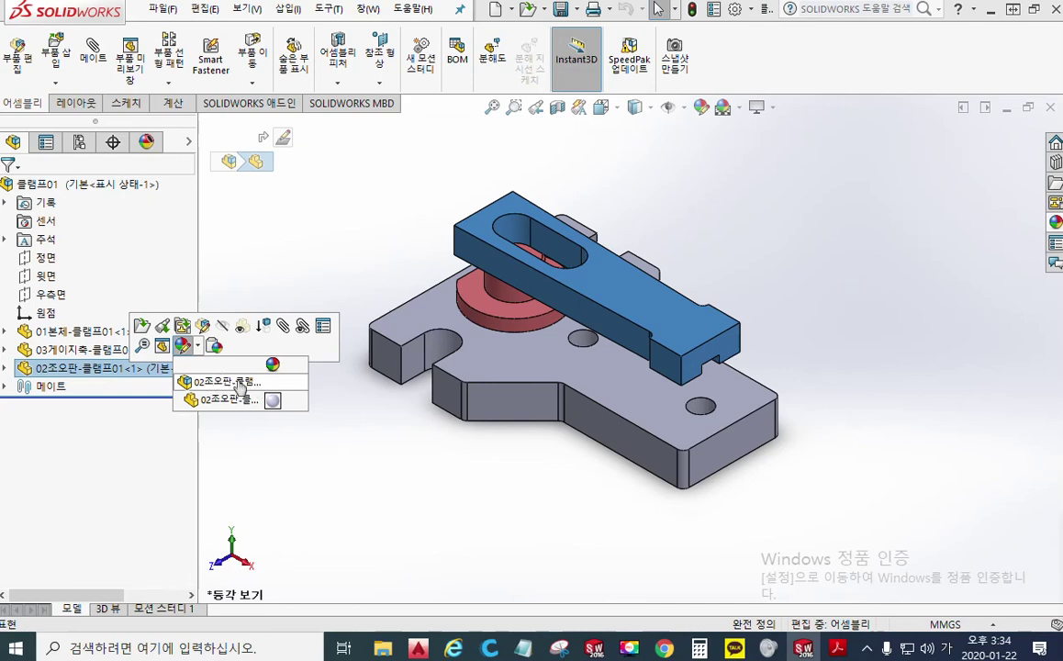
left_click(240, 385)
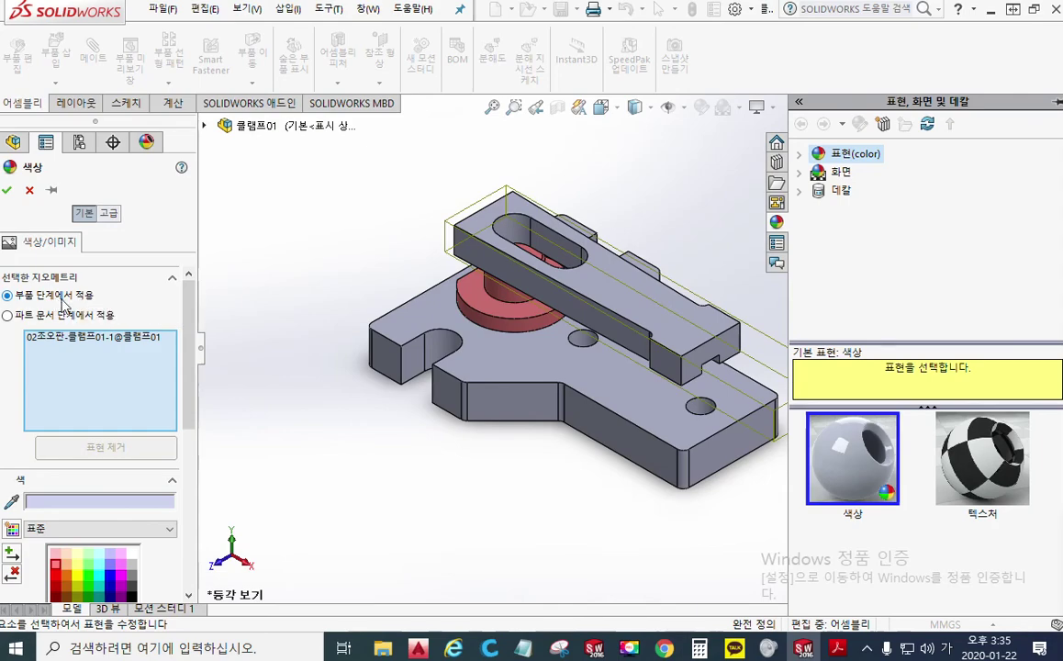
left_click_drag(191, 333, 190, 391)
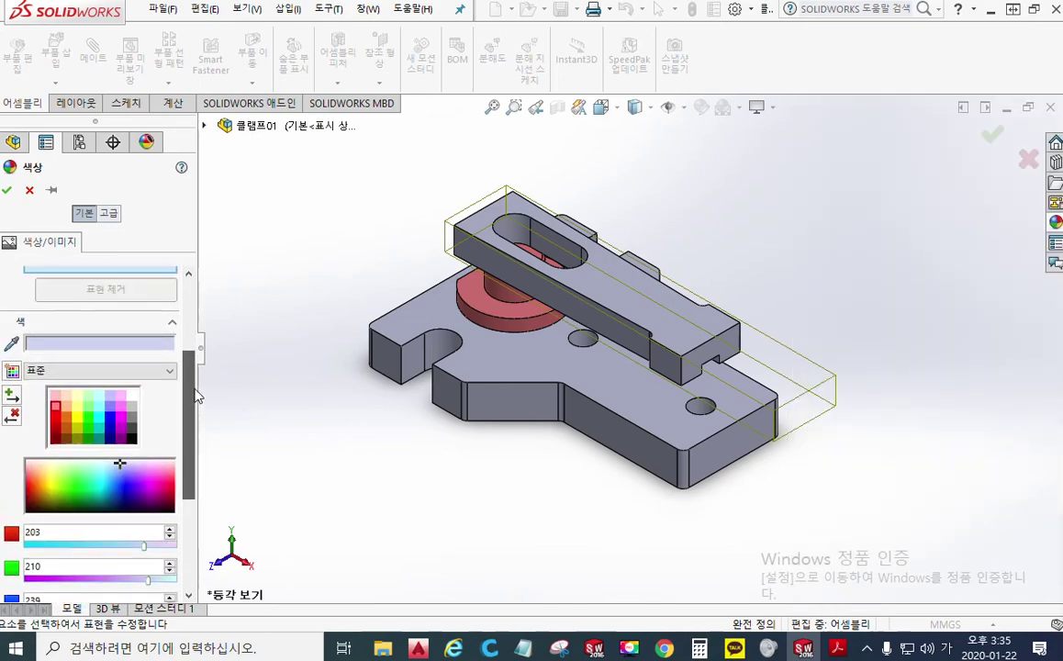
left_click(88, 408)
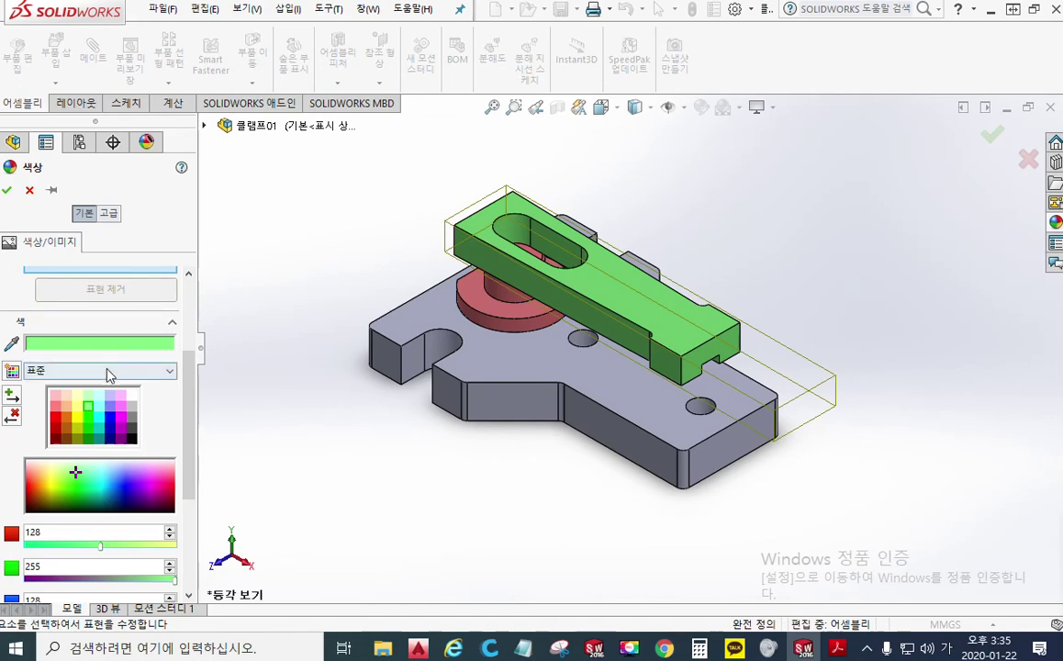
left_click(7, 192)
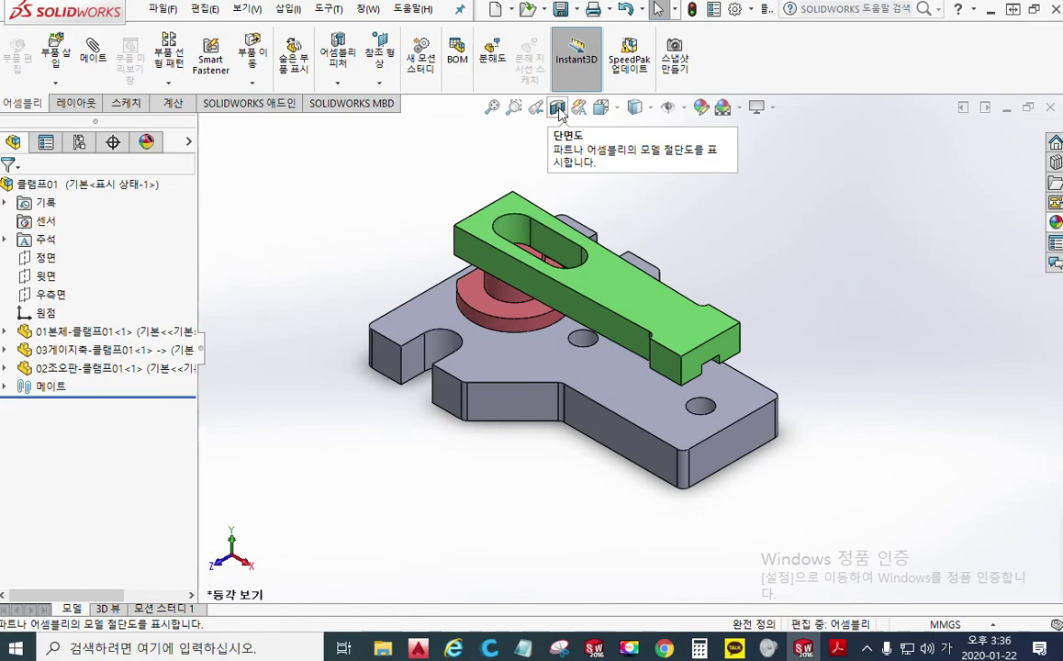
Section the assembly along the front plane (정면) with no offset and view it from the front.
left_click(558, 109)
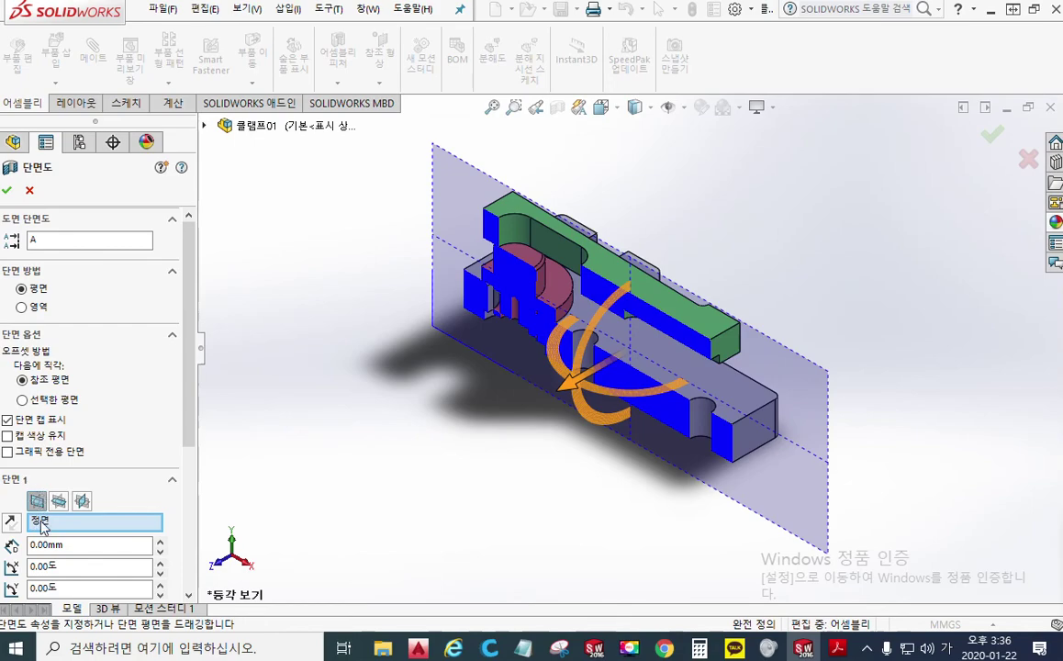
left_click(7, 190)
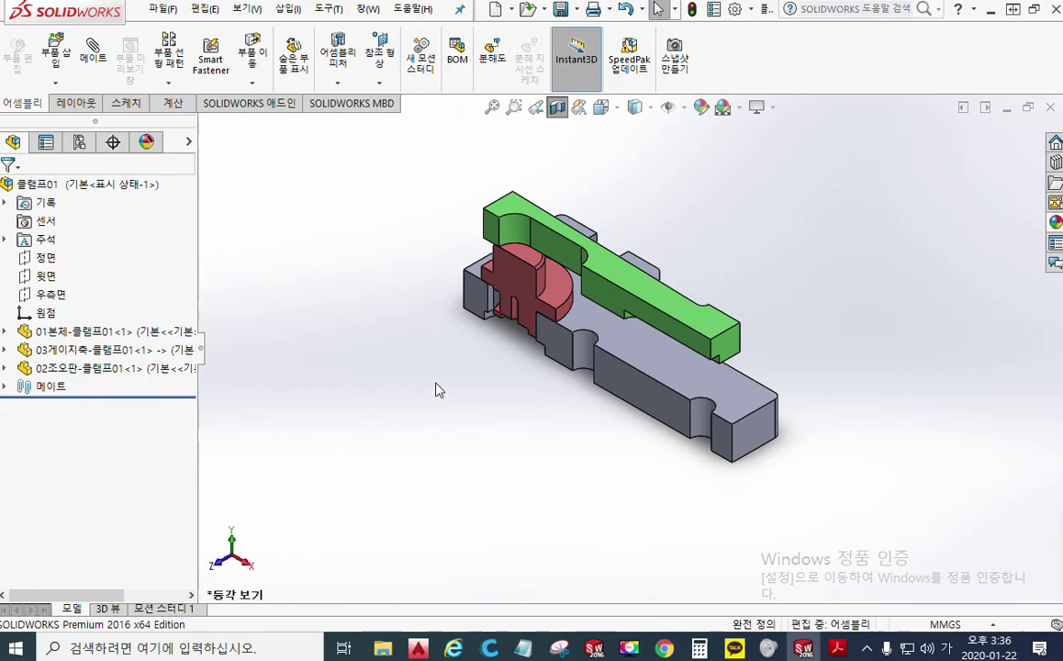
key("ctrl+1")
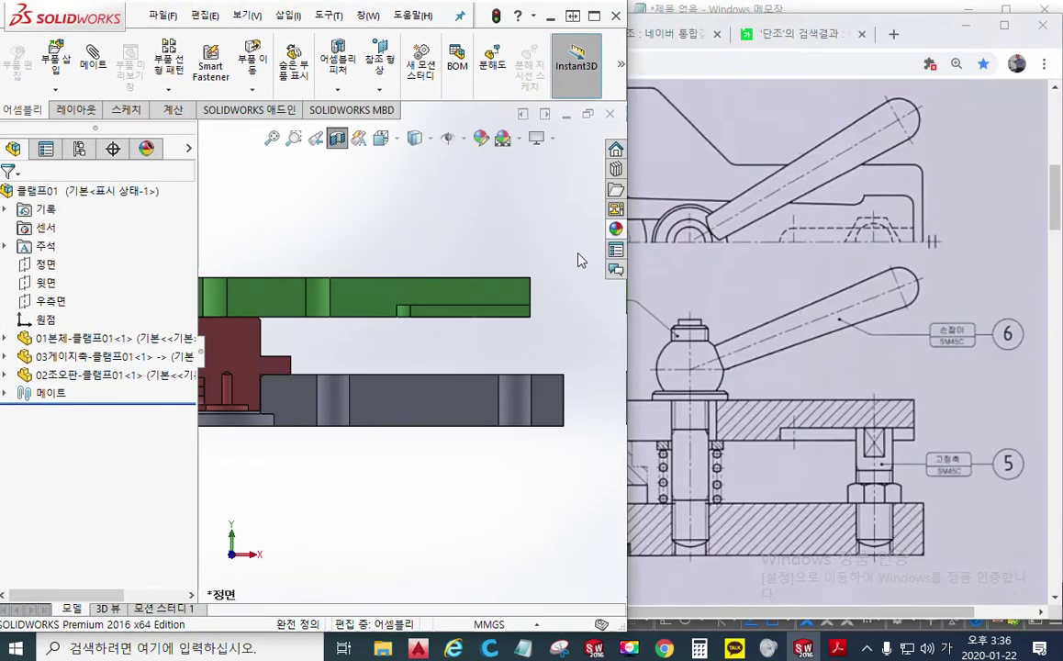
Place the sectioned assembly and the browser's reference drawing side by side, with the whole section and the drawing's front view in sight.
left_click(1030, 11)
middle_click_drag(359, 307, 428, 337, "ctrl")
scroll(427, 340, "up", 2)
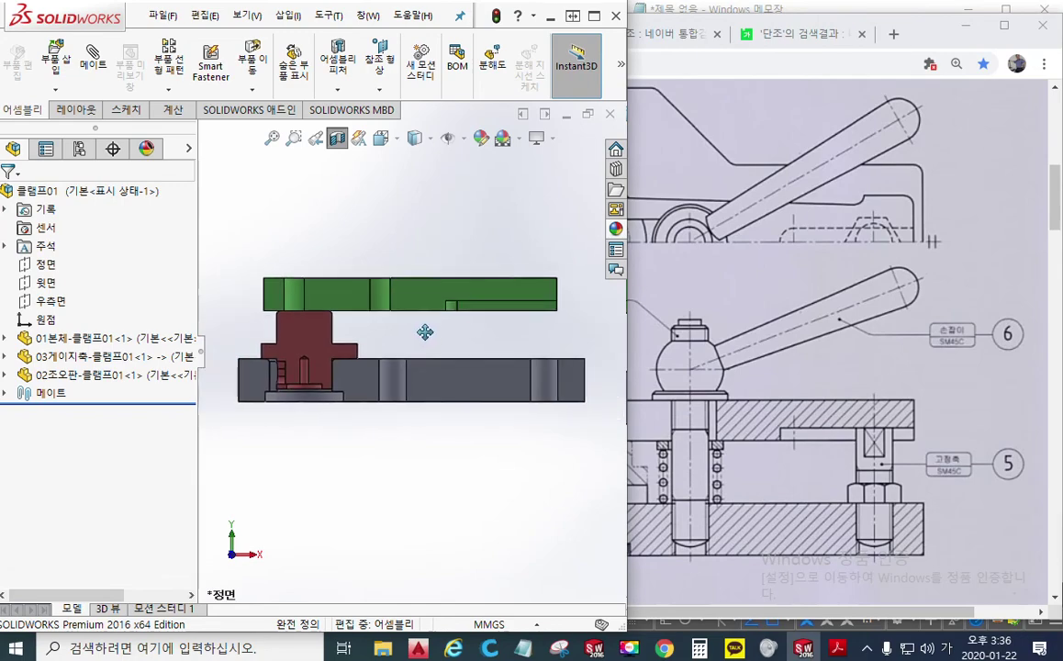
left_click(821, 102)
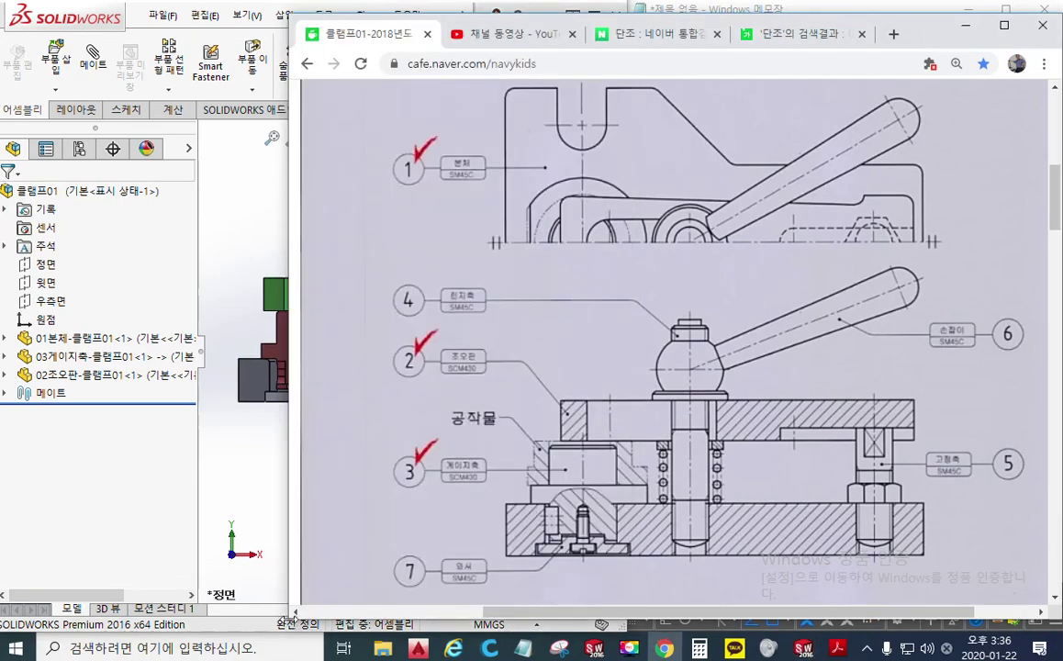
left_click_drag(292, 620, 605, 633)
left_click_drag(819, 629, 886, 628)
scroll(852, 365, "down", 1, "ctrl")
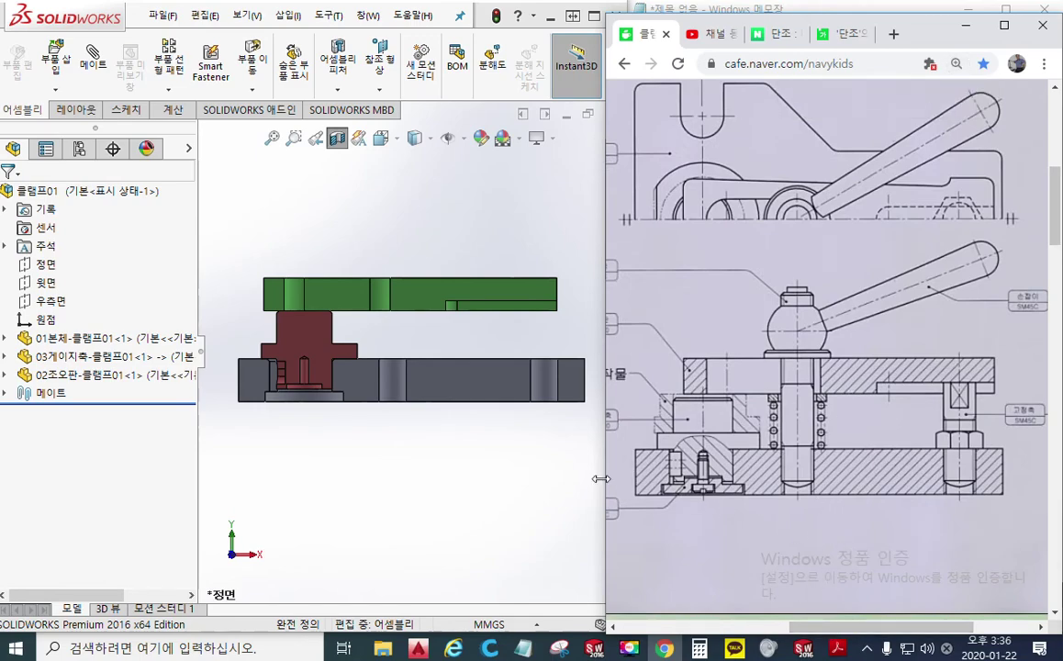
Outline the clamp plate's section, including its slot and stepped recess, in red pen on the reference drawing's front view.
key("super+F2")
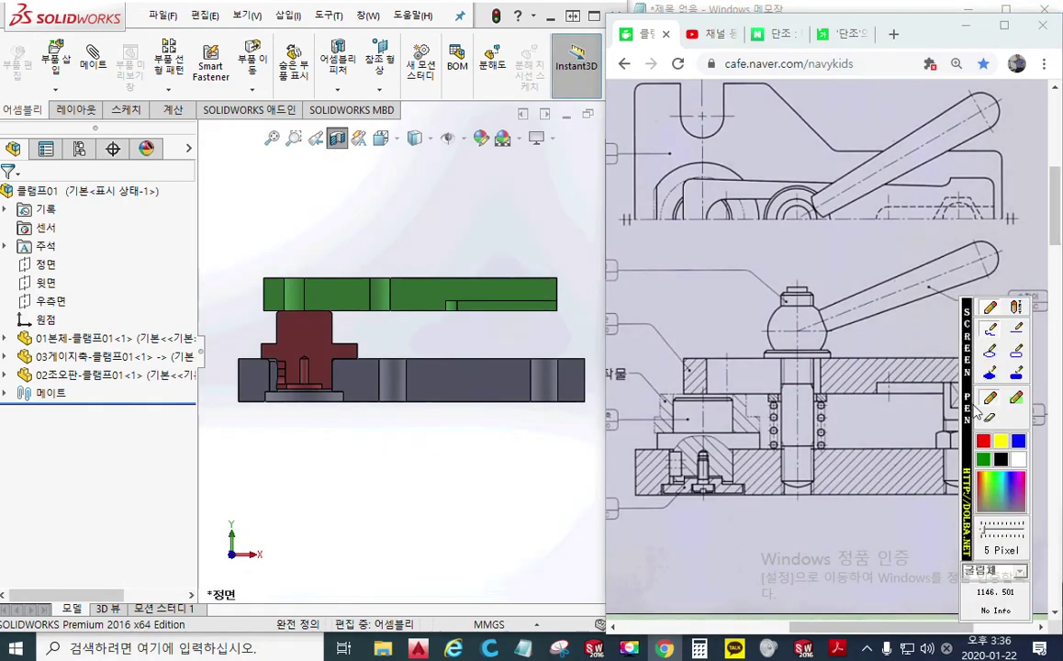
left_click_drag(976, 411, 5, 381)
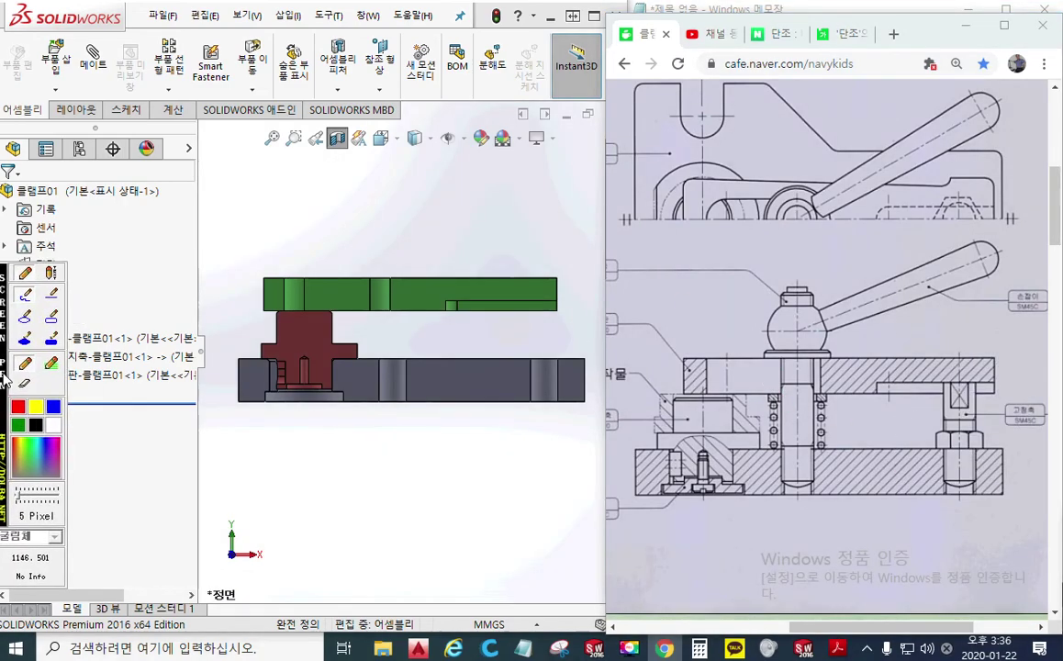
mouse_move(682, 356)
left_mouse_down()
mouse_move(682, 393)
mouse_move(1000, 381)
mouse_move(849, 358)
mouse_move(683, 353)
mouse_move(710, 394)
left_mouse_up()
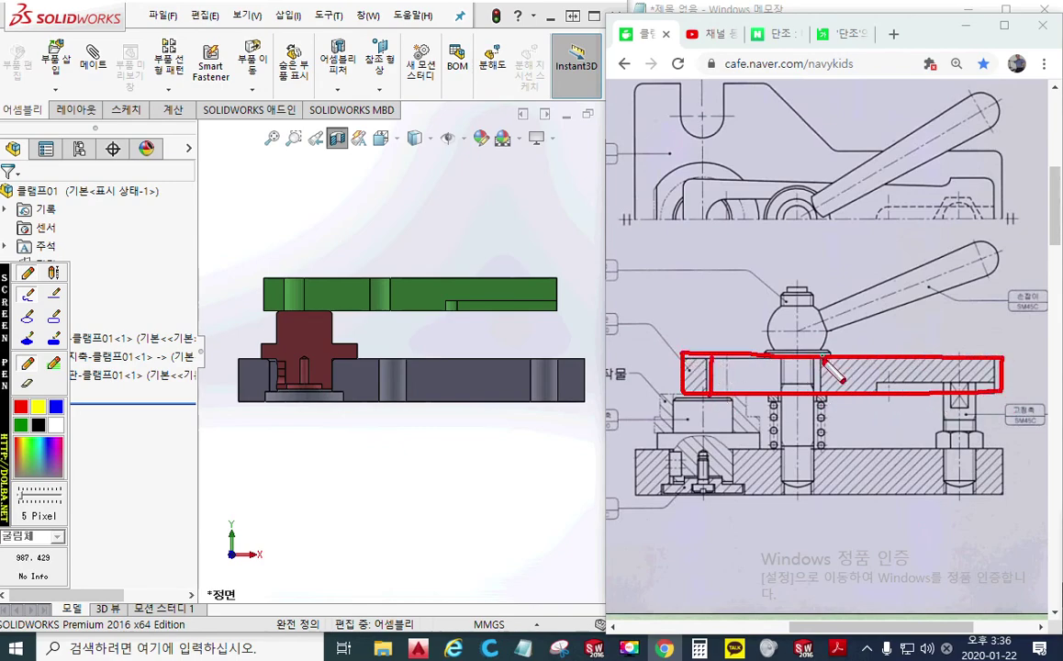
mouse_move(823, 358)
left_mouse_down()
mouse_move(821, 392)
mouse_move(1002, 377)
left_mouse_up()
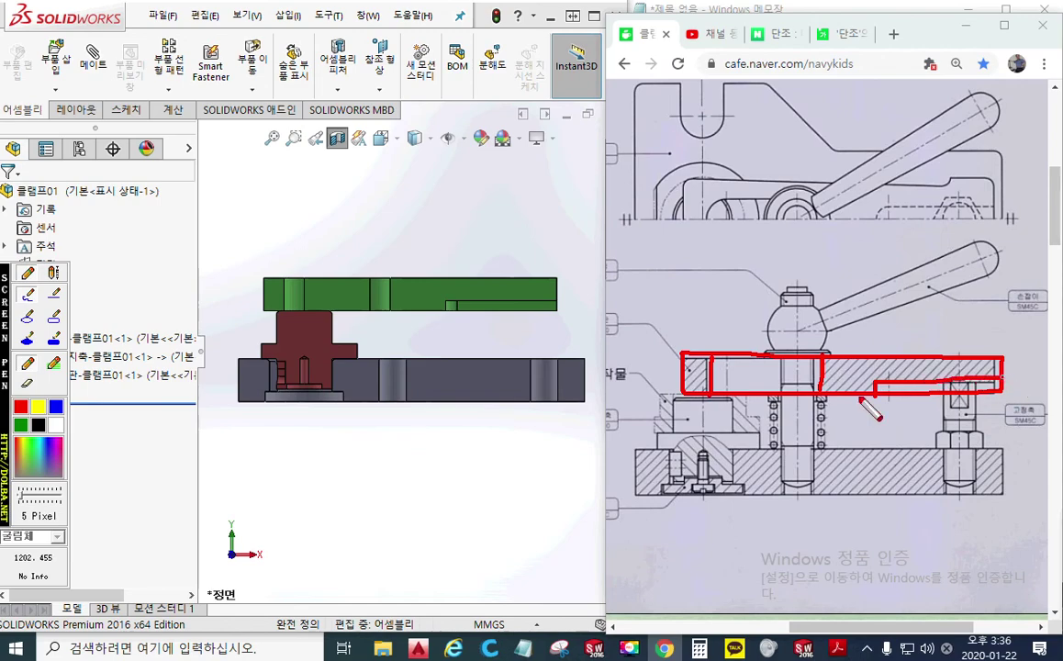
Mark the sectioned clamp plate's recess and slot ends in red and the slot's arc boundaries in blue on the model.
mouse_move(446, 313)
left_mouse_down()
mouse_move(477, 299)
mouse_move(556, 300)
left_mouse_up()
left_click_drag(394, 279, 392, 313)
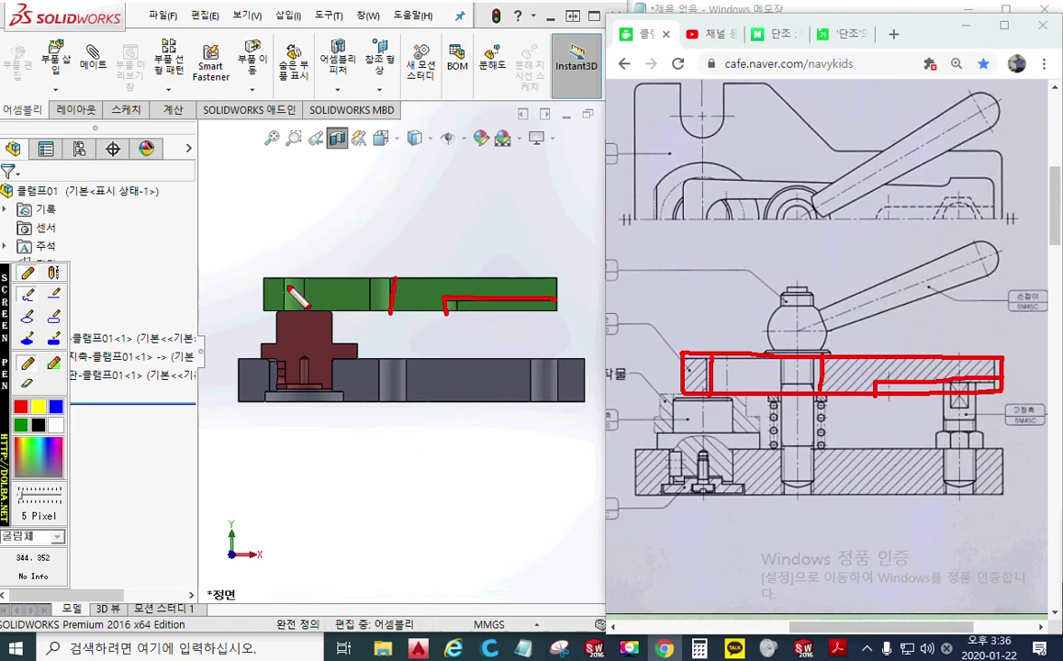
left_click_drag(287, 274, 282, 310)
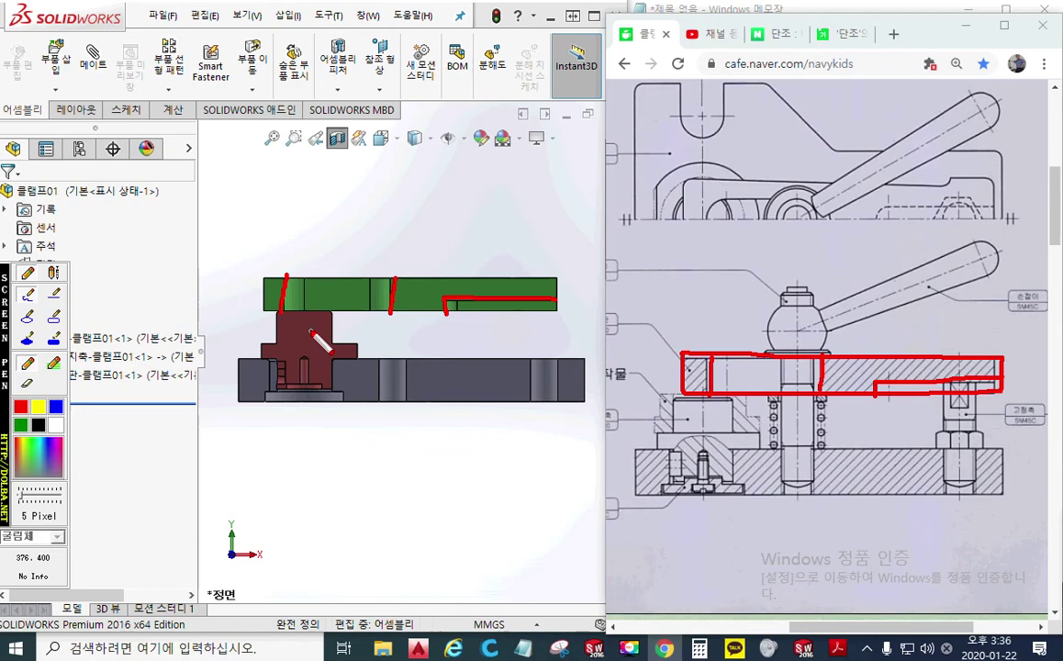
left_click(56, 407)
left_click_drag(307, 268, 306, 311)
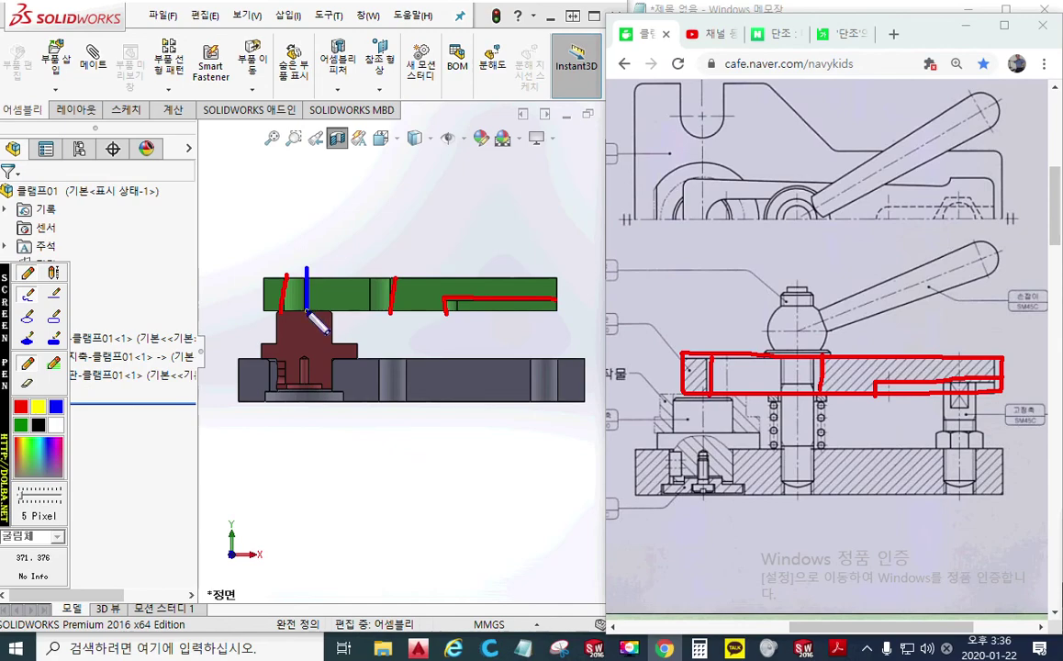
left_click_drag(370, 271, 369, 313)
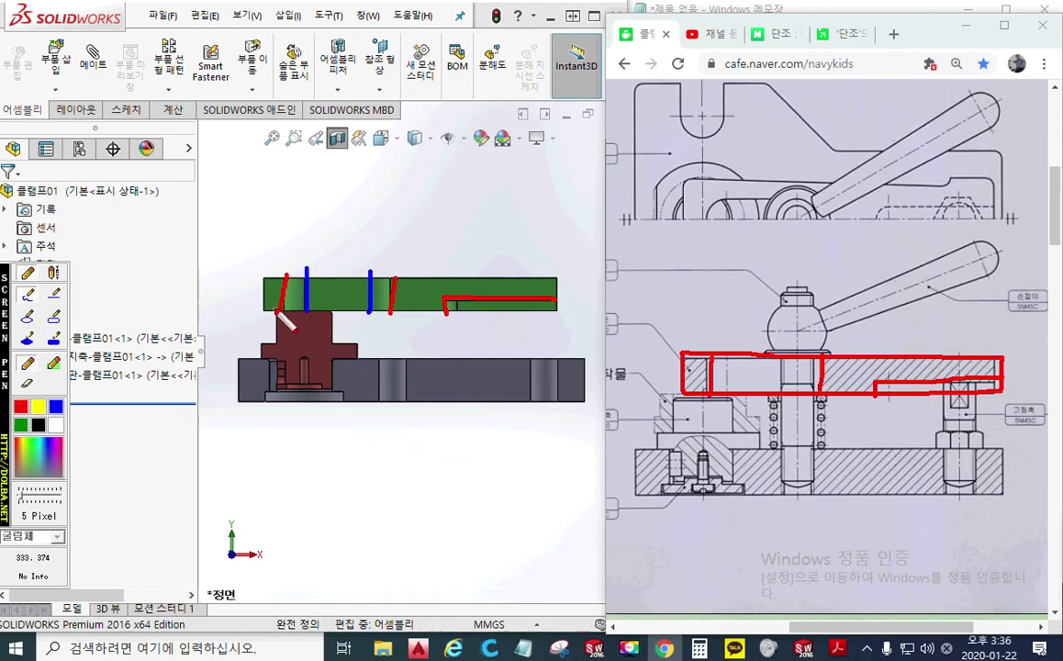
Outline the gauge shaft's section in red on both the model and the reference drawing, and clear all pen marks.
mouse_move(276, 327)
left_mouse_down()
mouse_move(312, 310)
mouse_move(360, 357)
mouse_move(332, 372)
mouse_move(332, 392)
mouse_move(307, 354)
mouse_move(296, 385)
mouse_move(262, 349)
mouse_move(278, 342)
mouse_move(281, 310)
left_mouse_up()
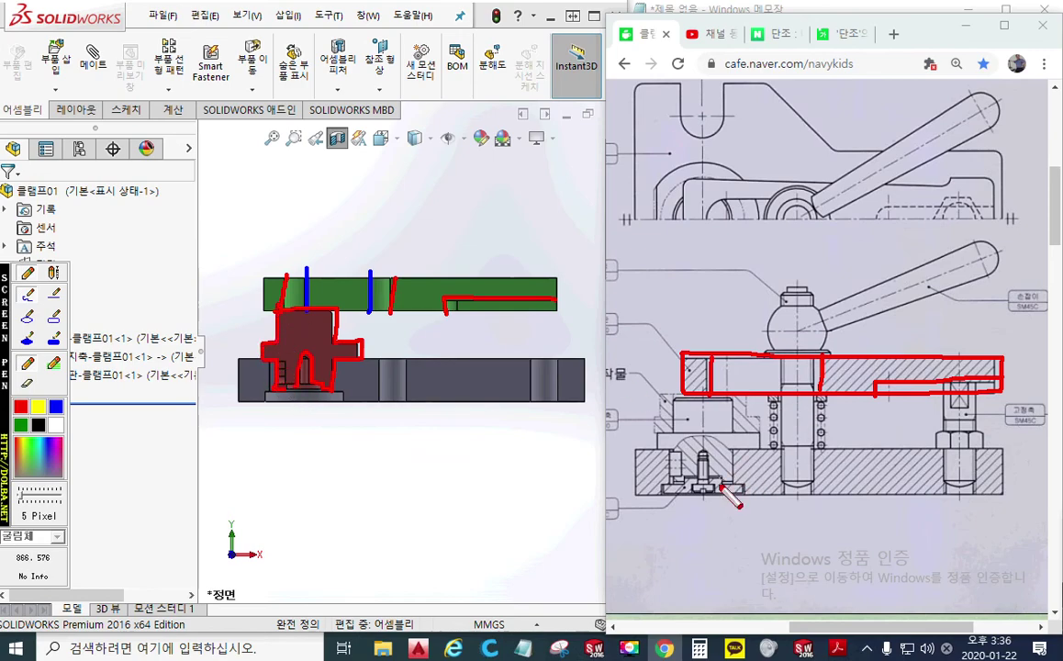
mouse_move(721, 484)
left_mouse_down()
mouse_move(761, 431)
mouse_move(739, 425)
mouse_move(731, 404)
mouse_move(677, 400)
mouse_move(656, 445)
mouse_move(677, 449)
mouse_move(681, 480)
mouse_move(729, 483)
left_mouse_up()
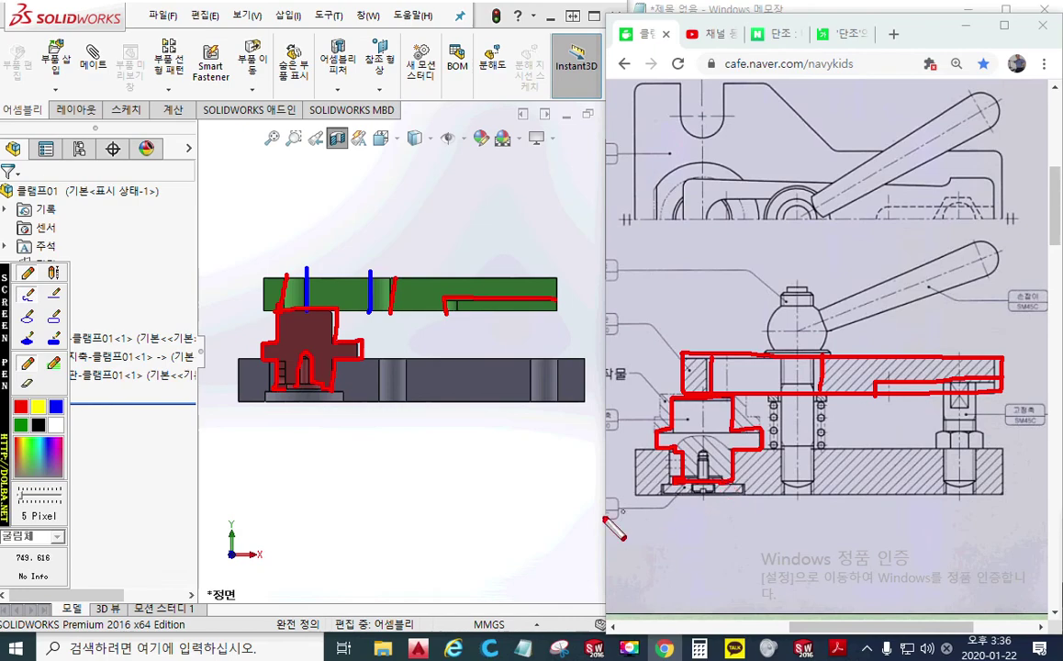
key("Escape")
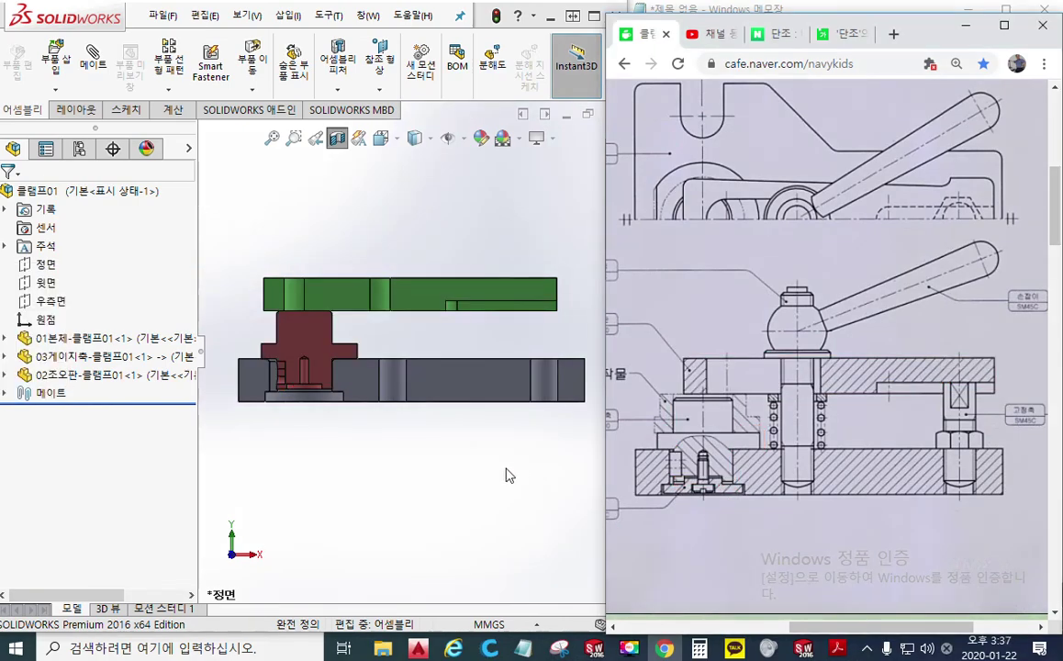
Outline the base body's section in red on both the model and the reference drawing, and clear the marks.
left_click(505, 474)
key("F9")
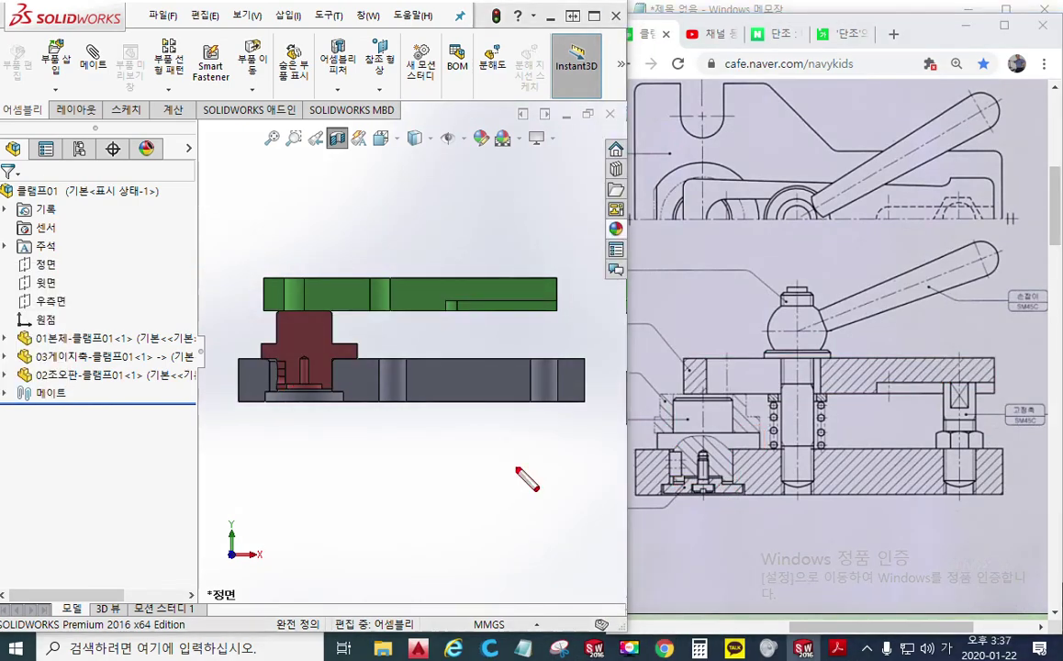
mouse_move(231, 356)
left_mouse_down()
mouse_move(232, 388)
mouse_move(364, 407)
mouse_move(589, 404)
mouse_move(595, 372)
mouse_move(232, 357)
left_mouse_up()
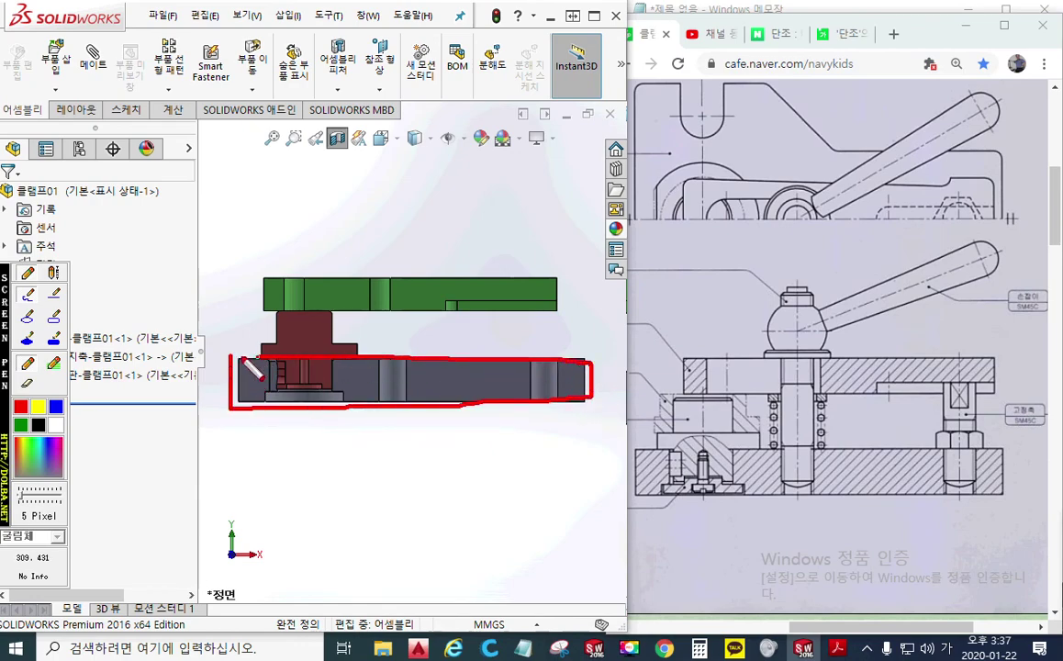
mouse_move(638, 447)
left_mouse_down()
mouse_move(636, 496)
mouse_move(918, 496)
mouse_move(1009, 463)
mouse_move(976, 449)
mouse_move(637, 448)
left_mouse_up()
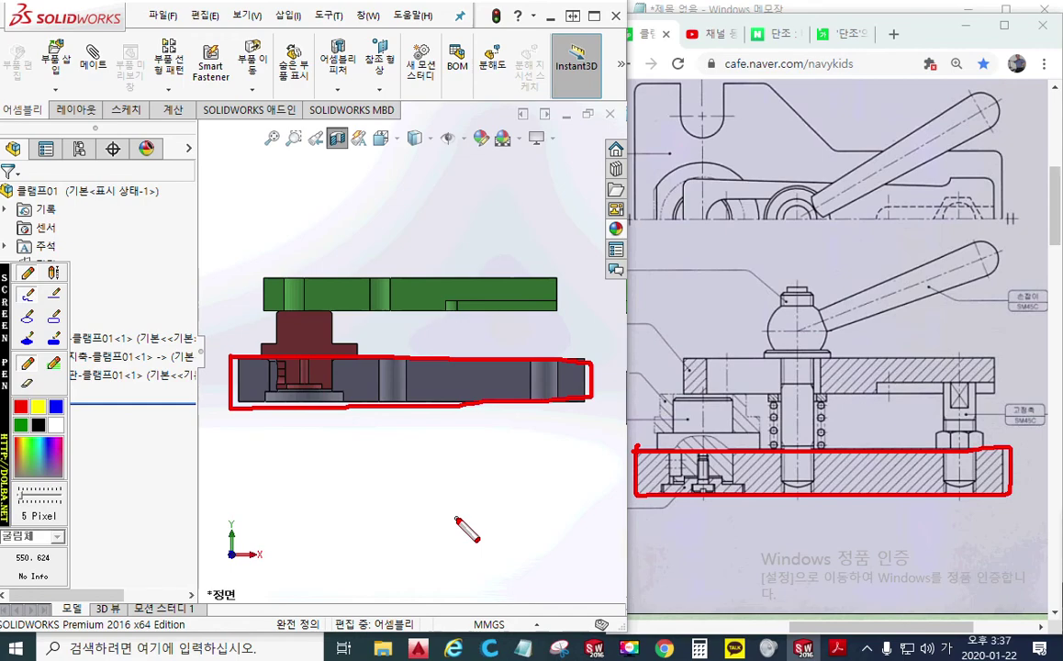
key("Escape")
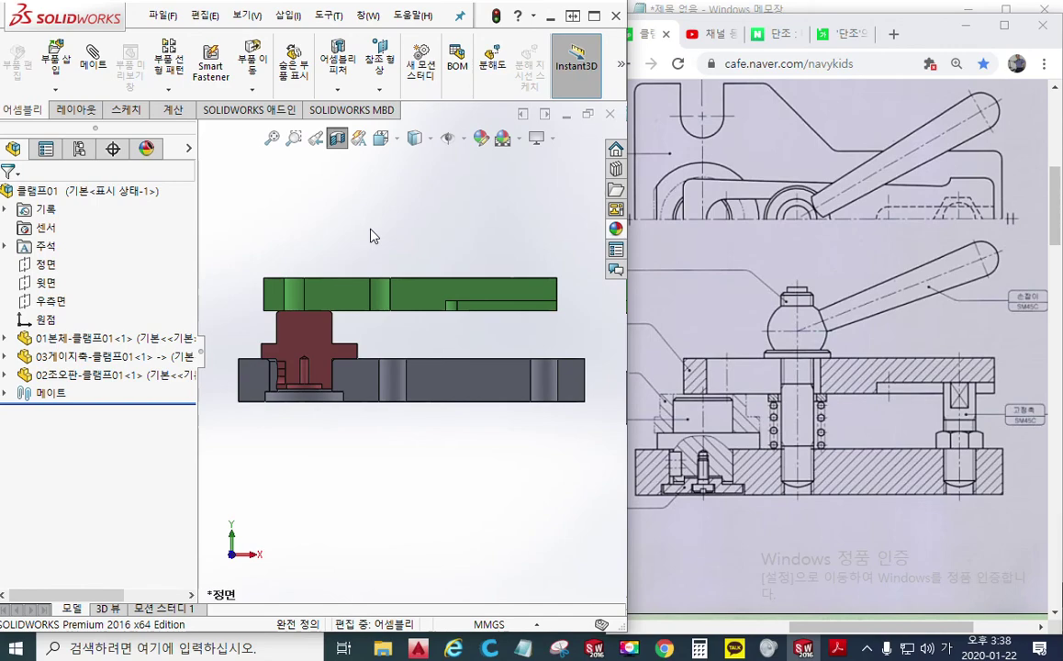
View the sectioned assembly from below and from above to compare it with the drawing's top view.
key("shift+Up")
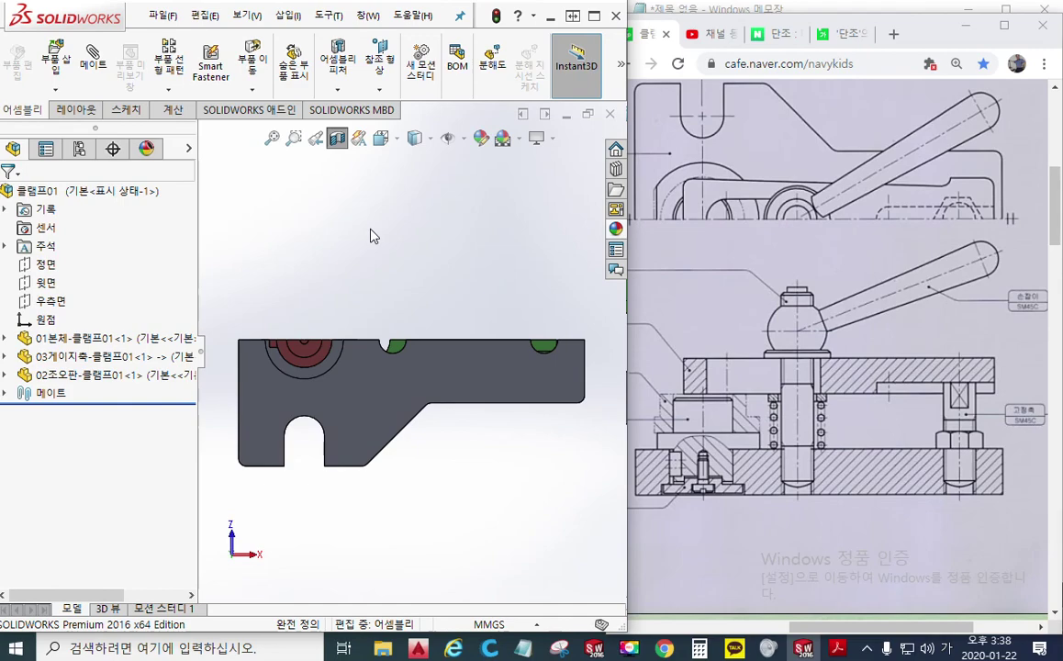
key("shift+Down")
key("shift+Down")
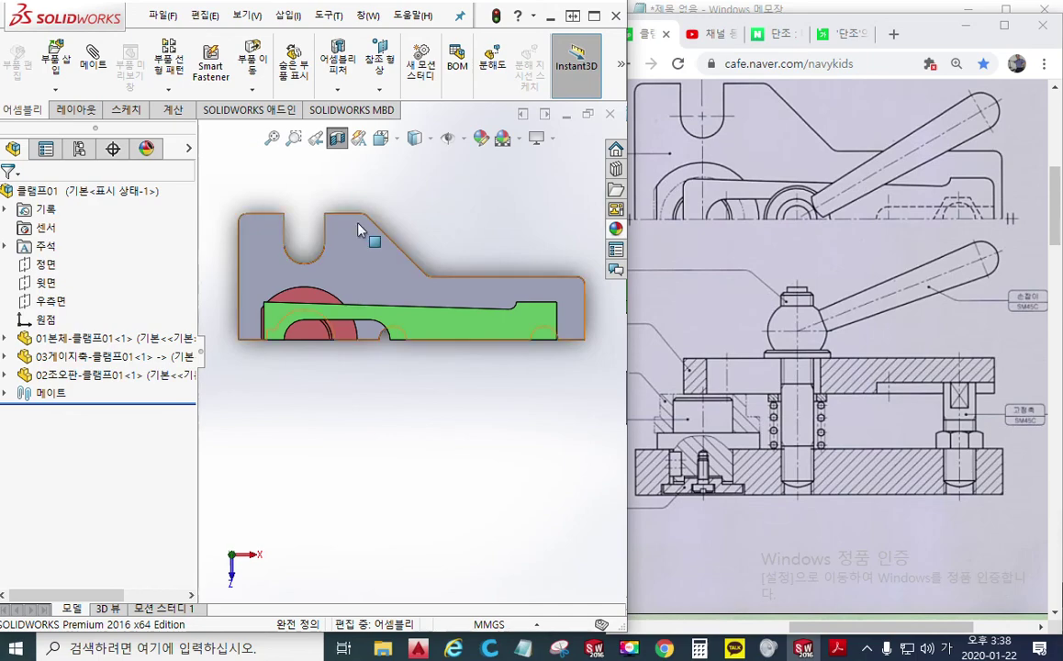
Select the clamp plate 02조오판-클램프01 and point out its tree entry and the 부품 편집 command with temporary red pen marks.
left_click(446, 331)
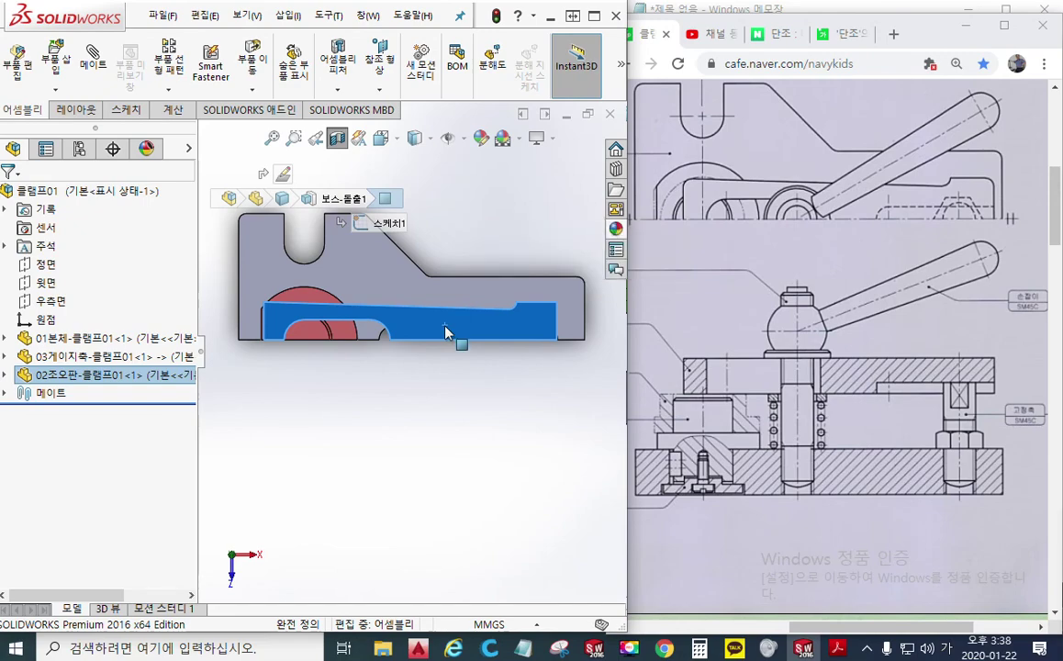
key("ctrl+F2")
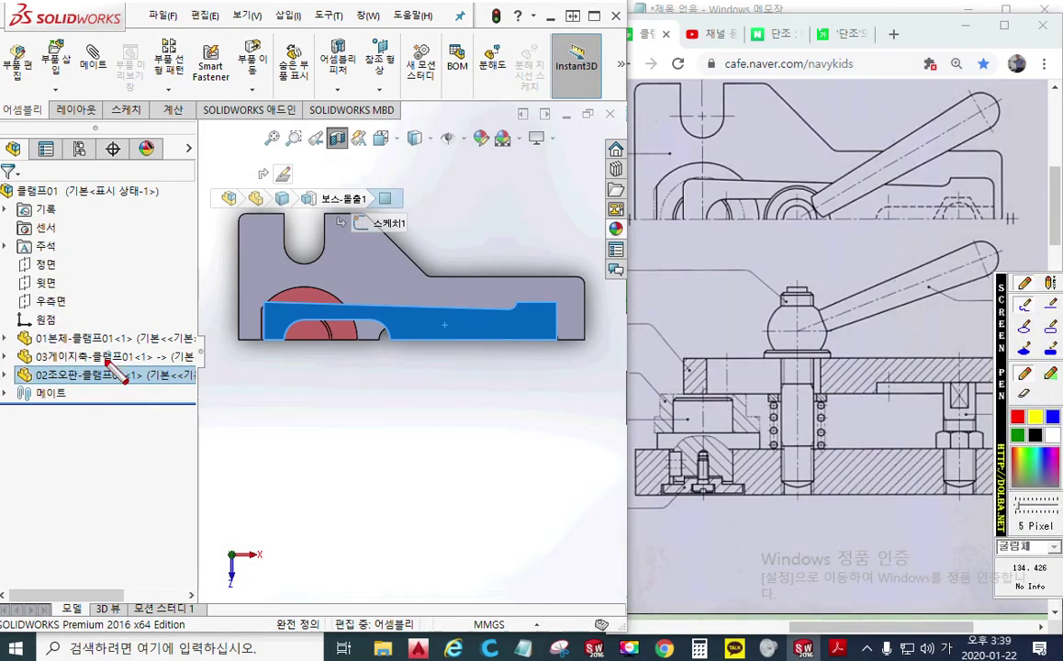
mouse_move(20, 380)
left_mouse_down()
mouse_move(209, 380)
mouse_move(125, 362)
mouse_move(19, 379)
left_mouse_up()
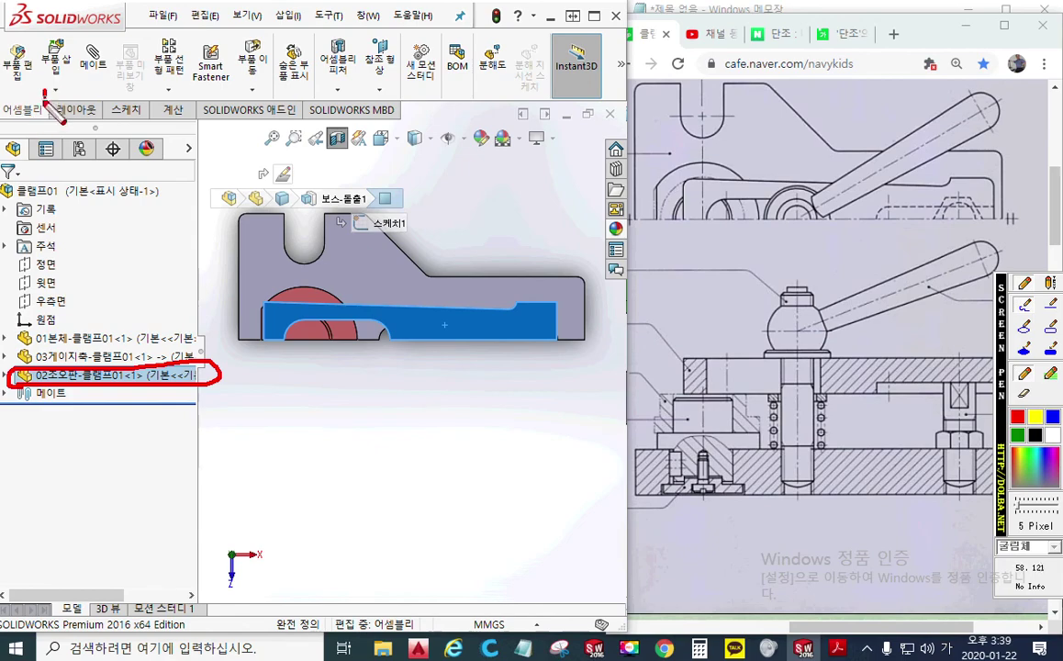
mouse_move(46, 84)
left_mouse_down()
mouse_move(12, 41)
mouse_move(98, 170)
mouse_move(50, 150)
mouse_move(92, 102)
left_mouse_up()
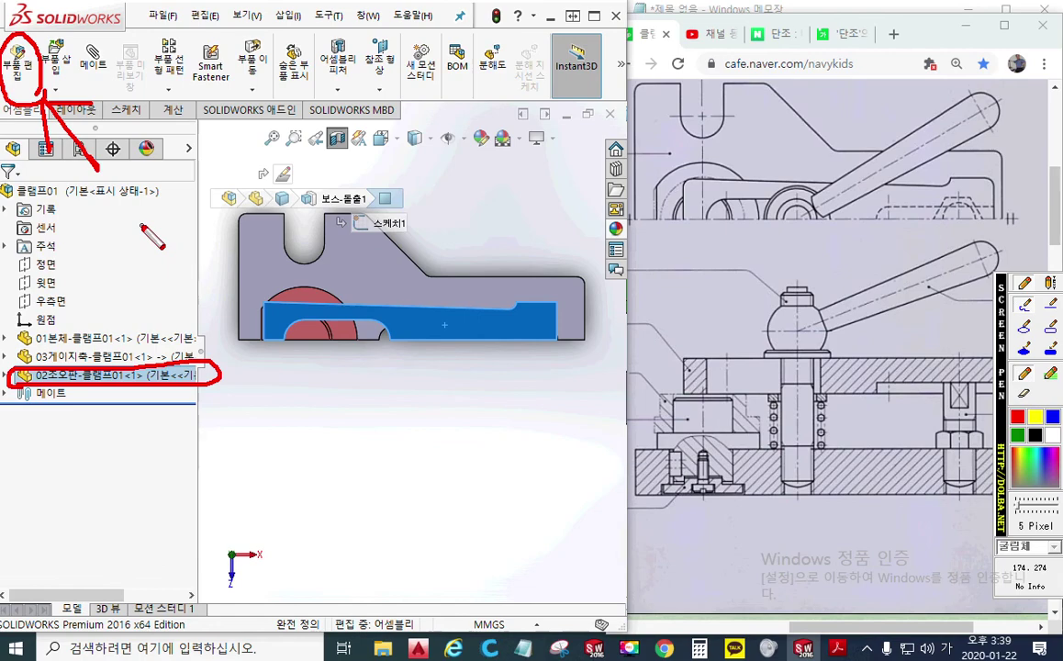
key("Escape")
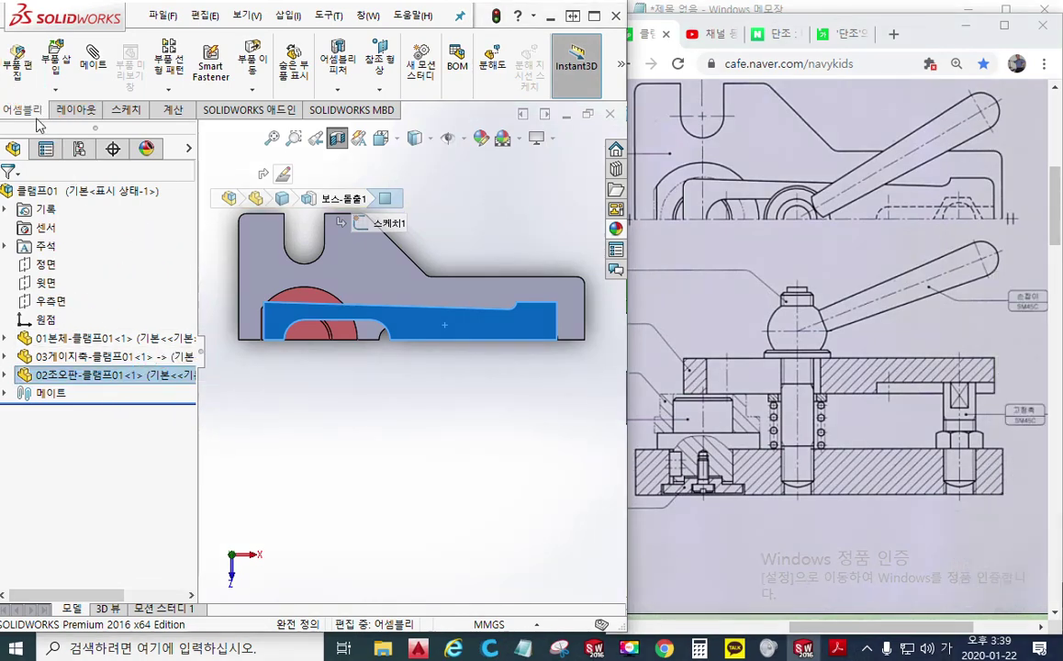
Open the clamp plate for editing within the assembly, expand its feature list and show the model unsectioned in a tilted view.
left_click(17, 62)
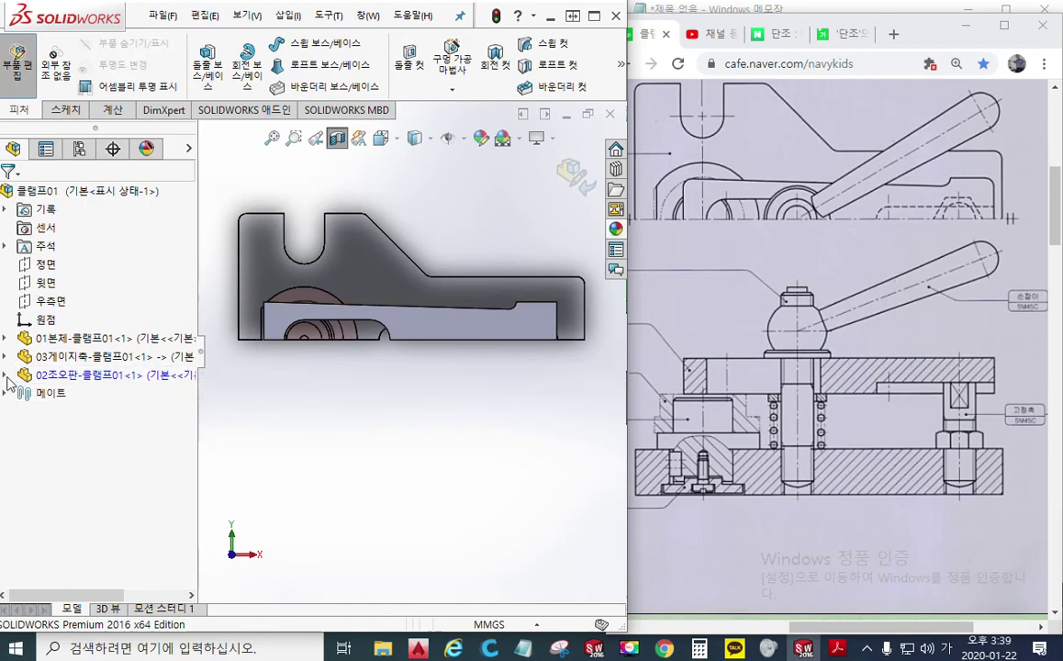
left_click(5, 375)
middle_click_drag(458, 494, 413, 405)
middle_click_drag(353, 231, 456, 233)
scroll(459, 231, "down", 5)
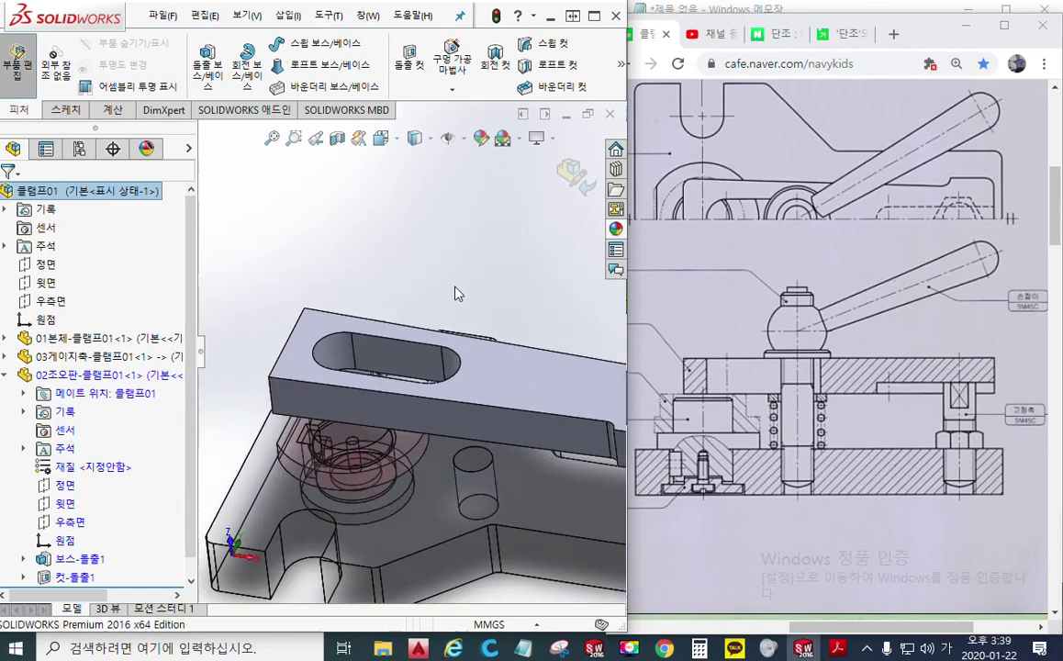
scroll(396, 231, "up", 2)
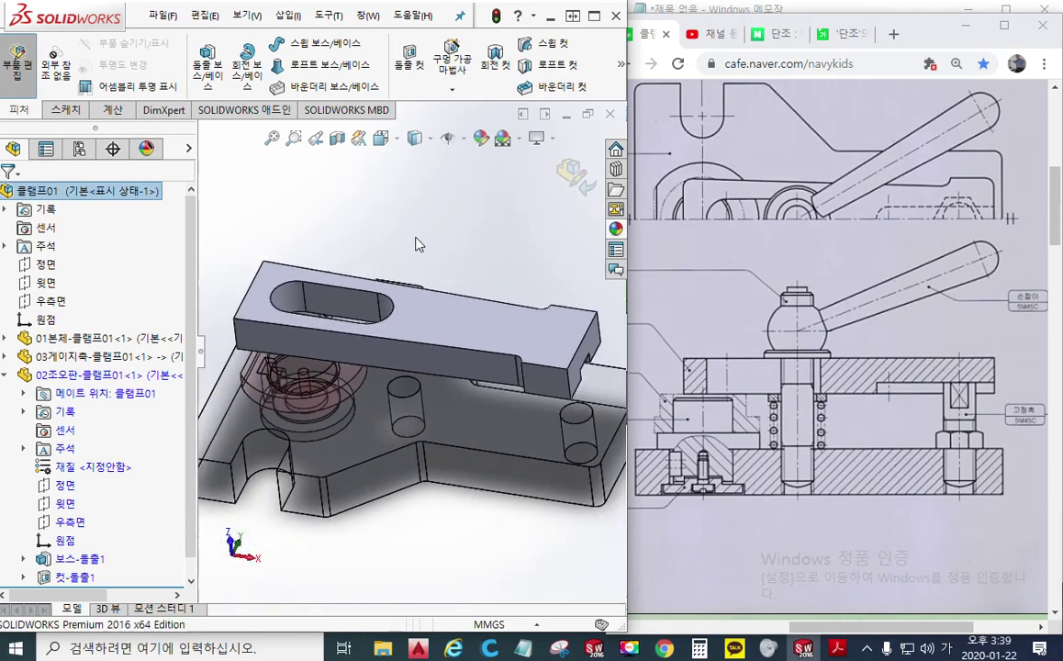
Mark the clamp plate's outer corner rounds on the drawing's top view, note R3 beside them, and clear the marks.
key("F9")
left_click_drag(697, 179, 680, 194)
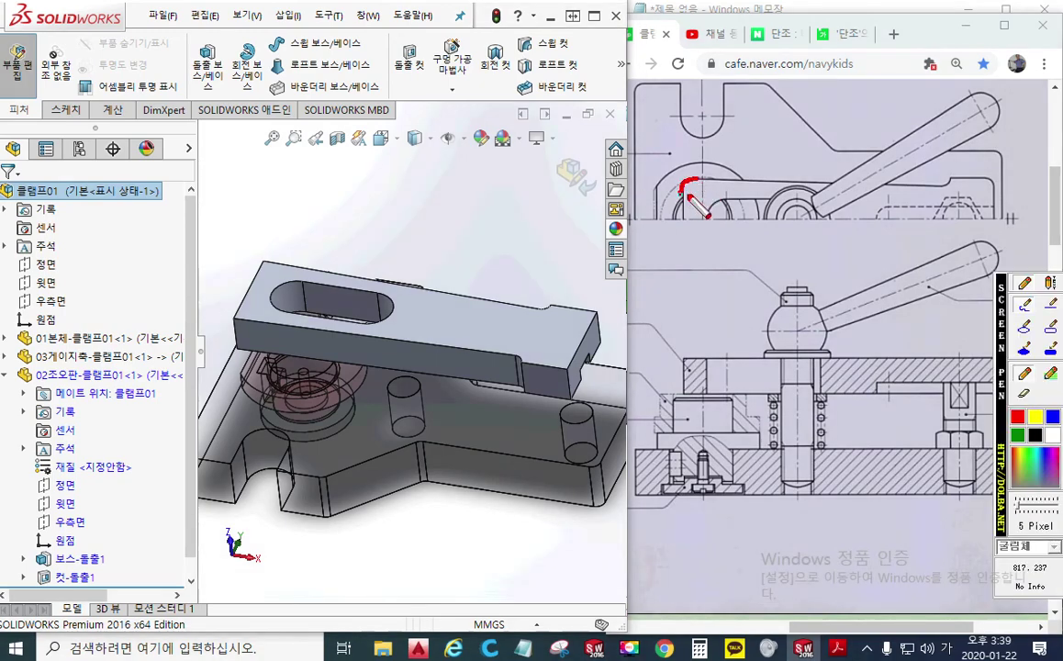
mouse_move(981, 182)
left_mouse_down()
mouse_move(989, 175)
mouse_move(993, 193)
mouse_move(1021, 149)
mouse_move(990, 177)
mouse_move(1020, 171)
left_mouse_up()
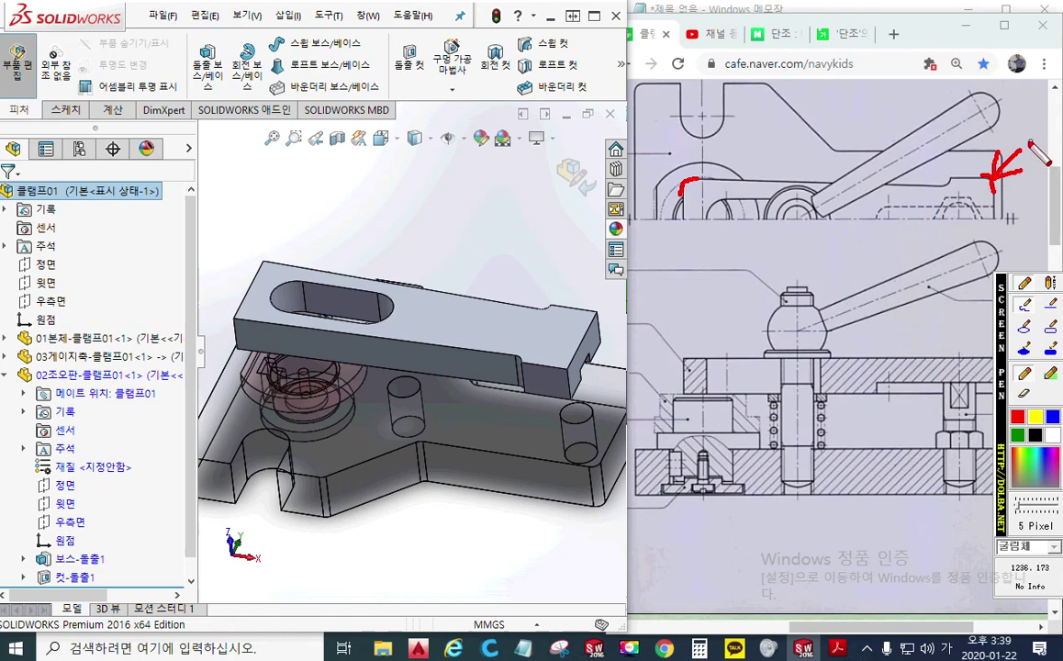
mouse_move(1015, 112)
left_mouse_down()
mouse_move(1014, 135)
mouse_move(1043, 124)
mouse_move(1053, 145)
left_mouse_up()
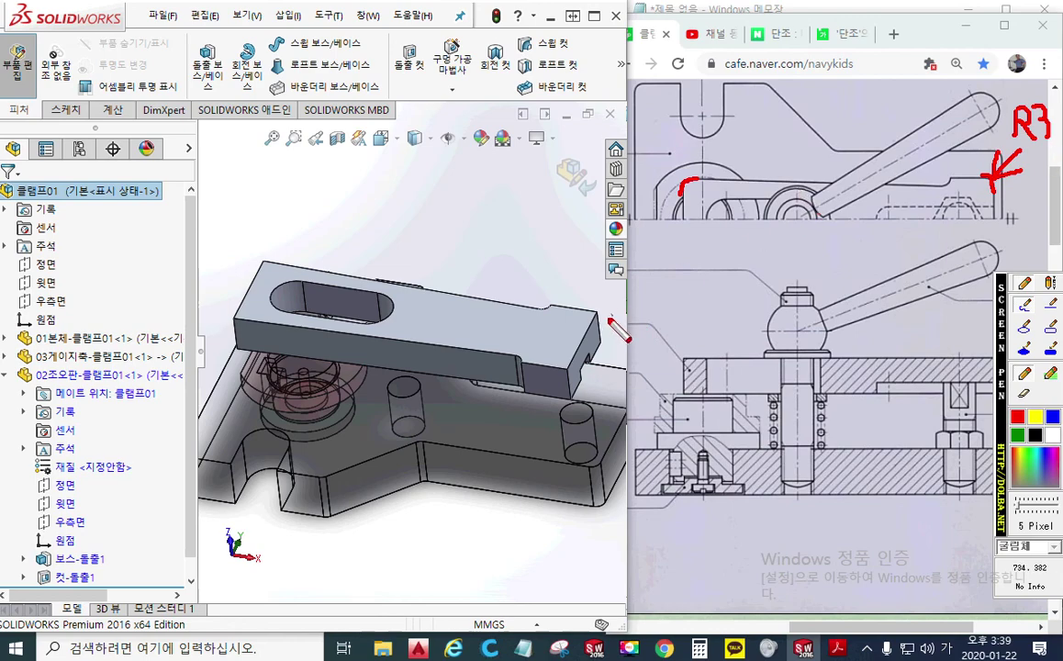
key("Escape")
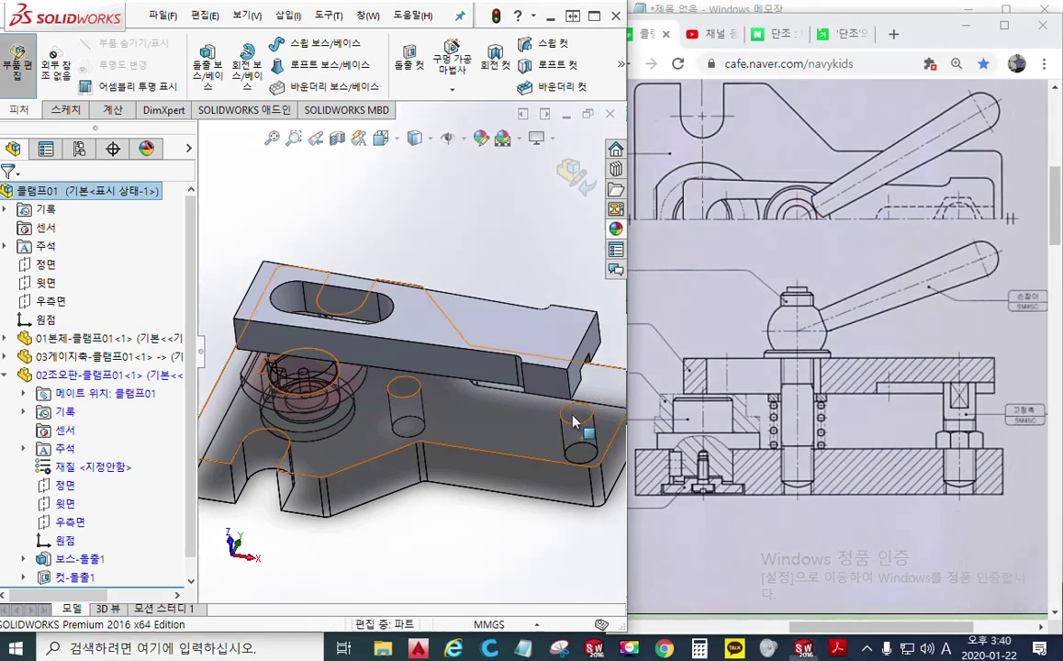
Fillet the four outer vertical corner edges of the clamp plate with a 3 mm radius.
left_click(569, 379)
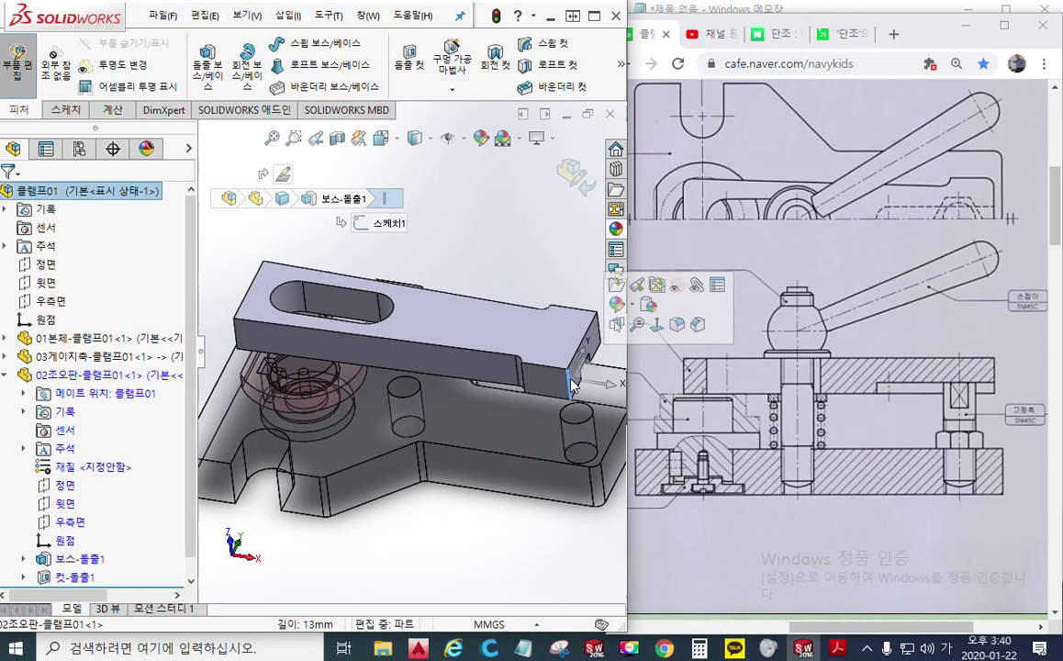
left_click(678, 326)
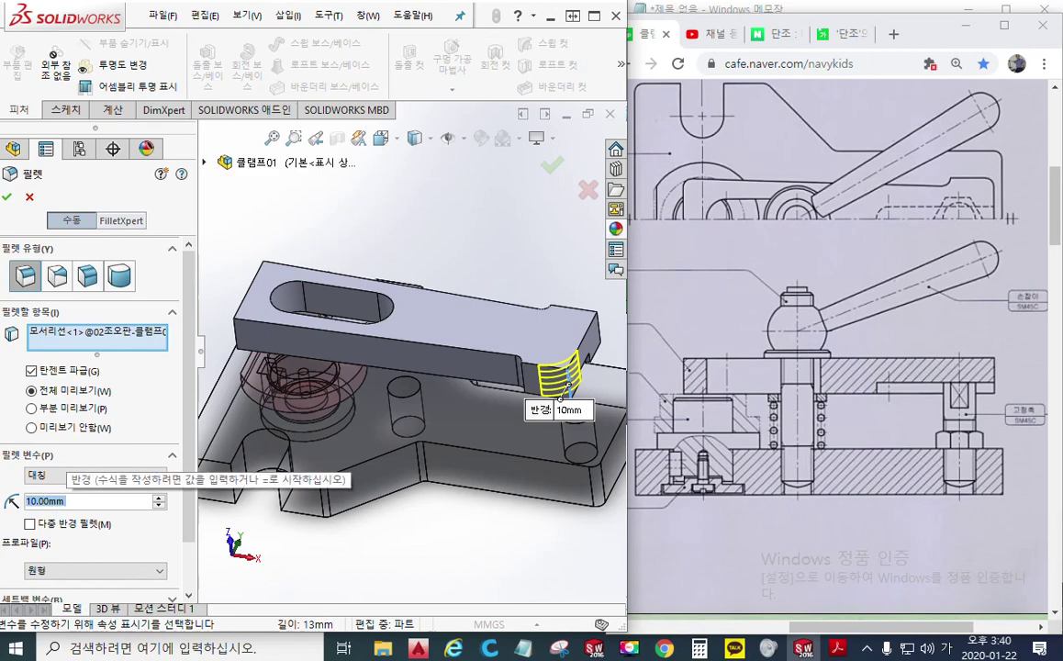
type("3")
key("Return")
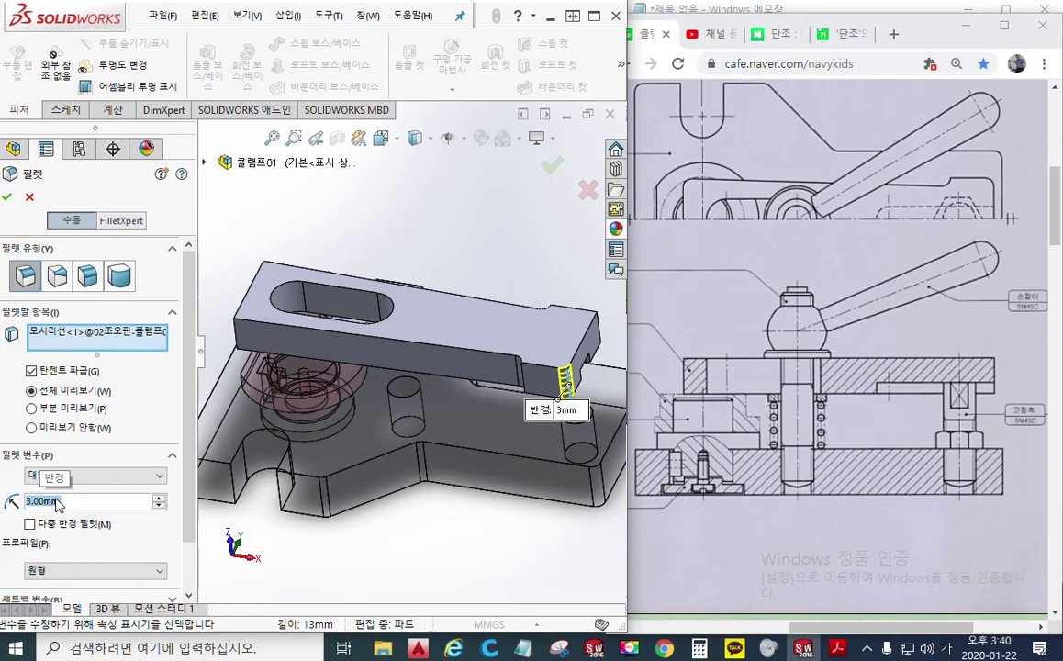
left_click(240, 338)
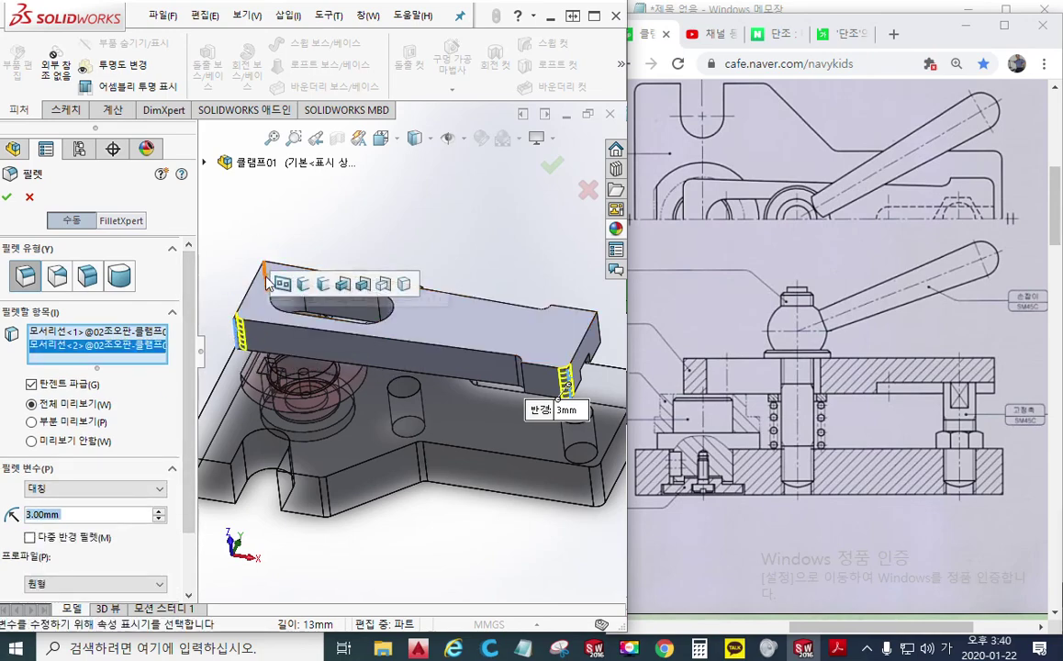
left_click(265, 279)
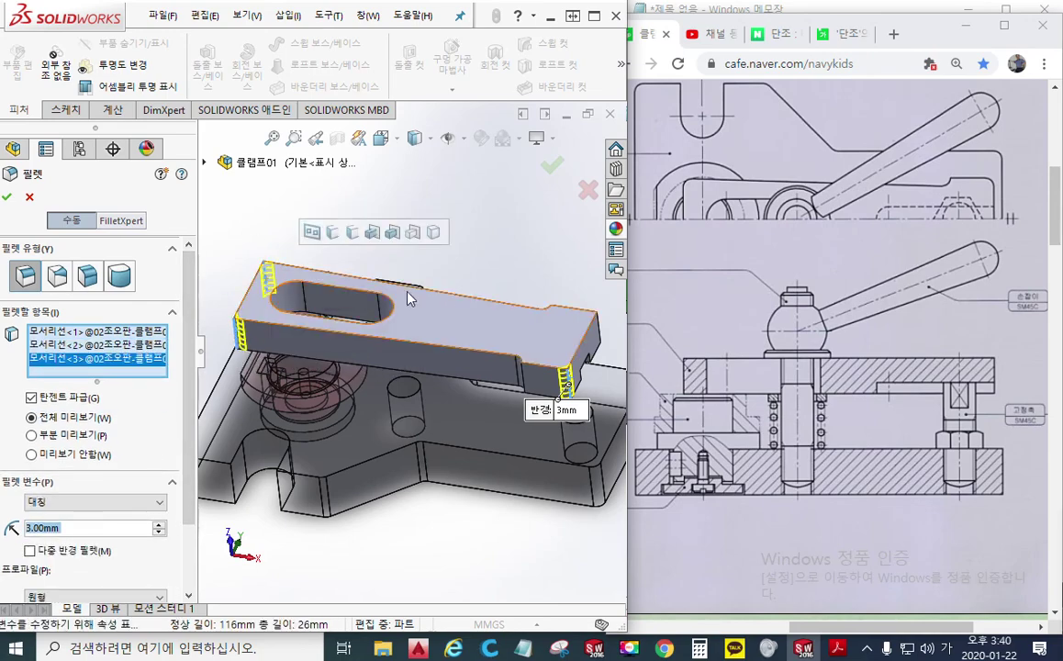
left_click(594, 328)
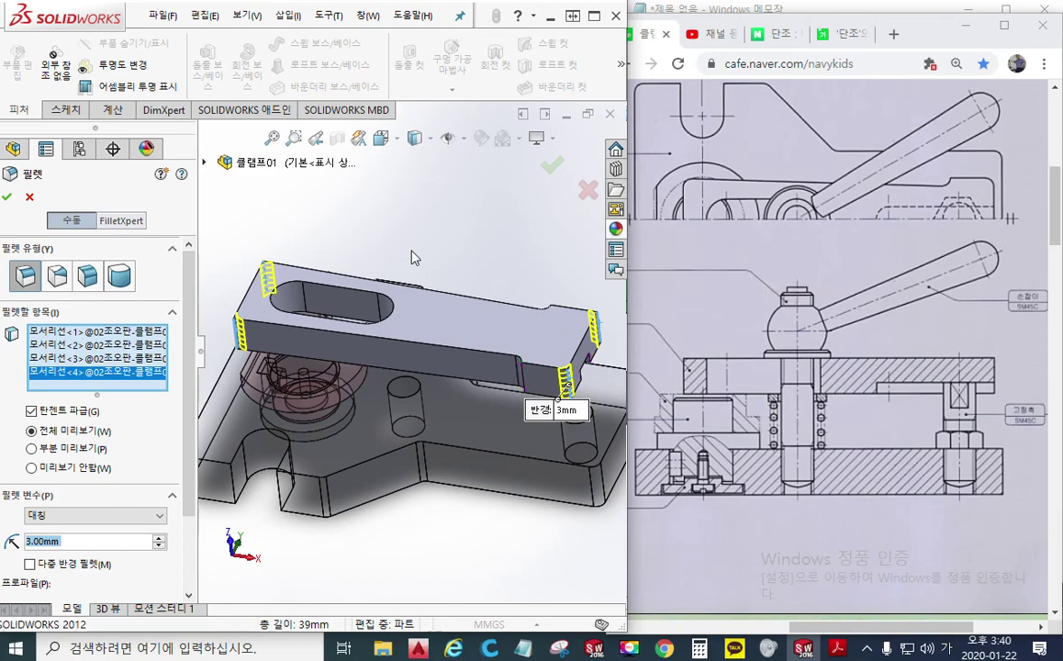
middle_click_drag(412, 258, 458, 237)
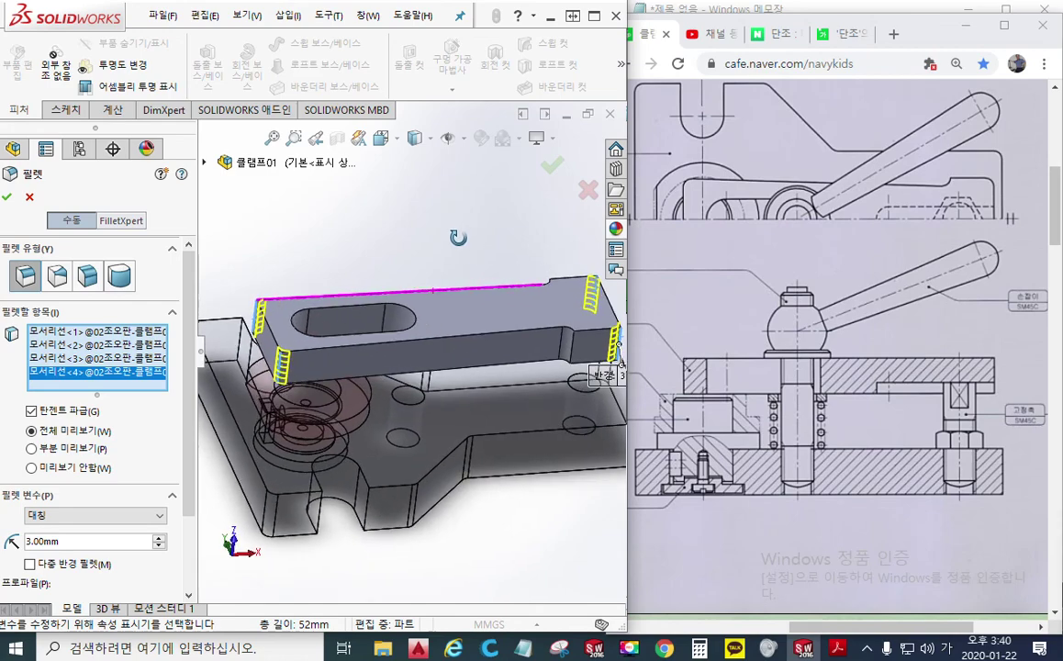
left_click(6, 196)
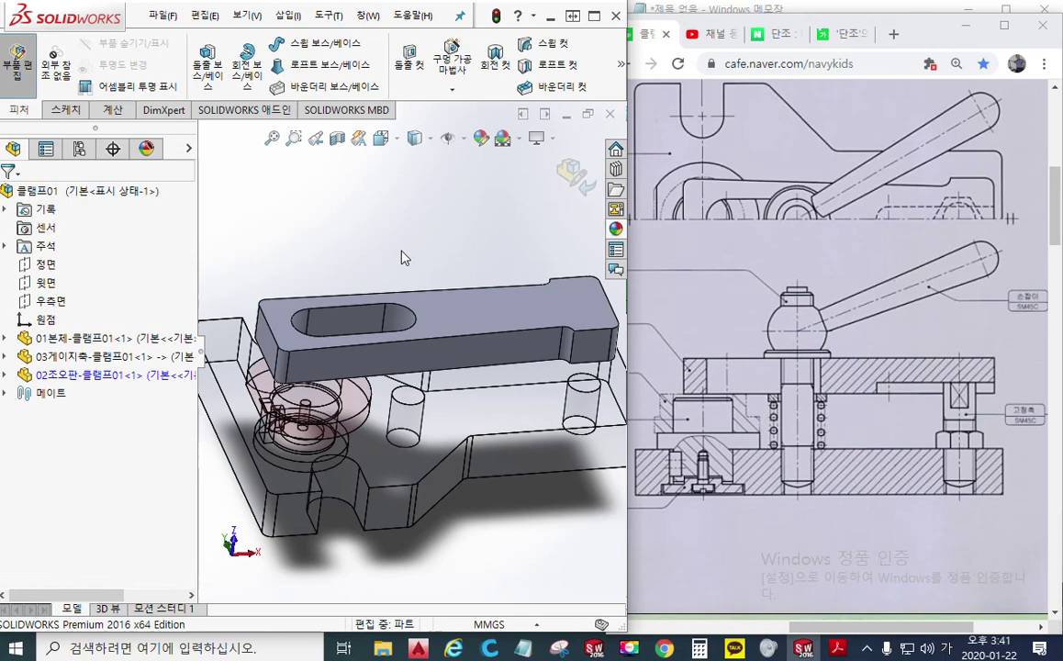
Show the model in isometric view in an enlarged window and finish editing the clamp plate to return to the 클램프01 assembly.
middle_click_drag(405, 258, 405, 258)
key("ctrl+7")
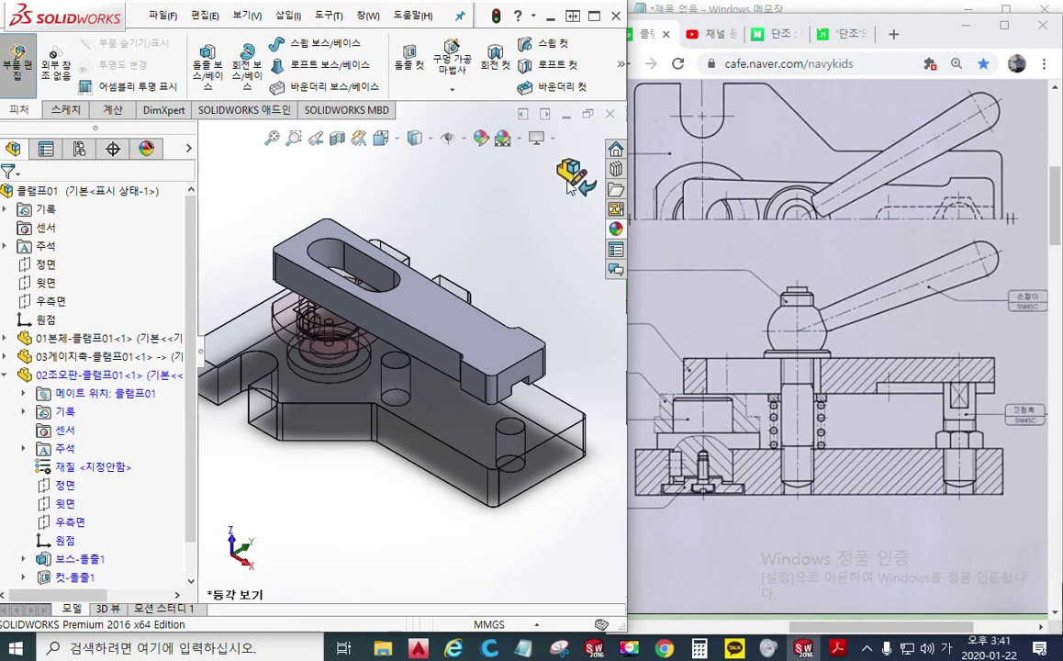
left_click(571, 16)
left_click(575, 9)
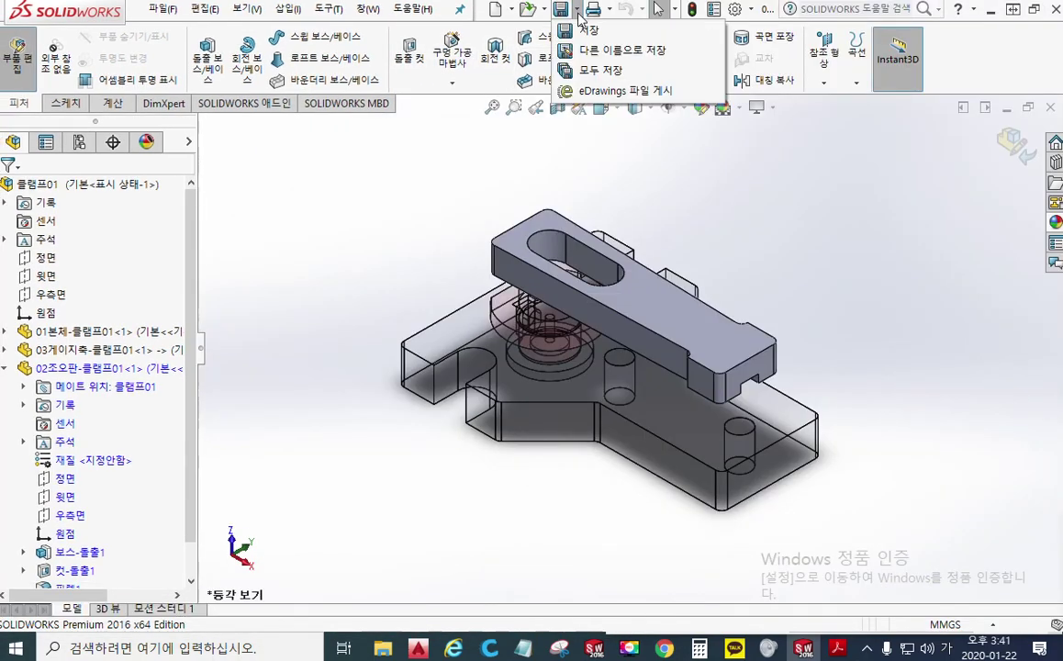
left_click(530, 66)
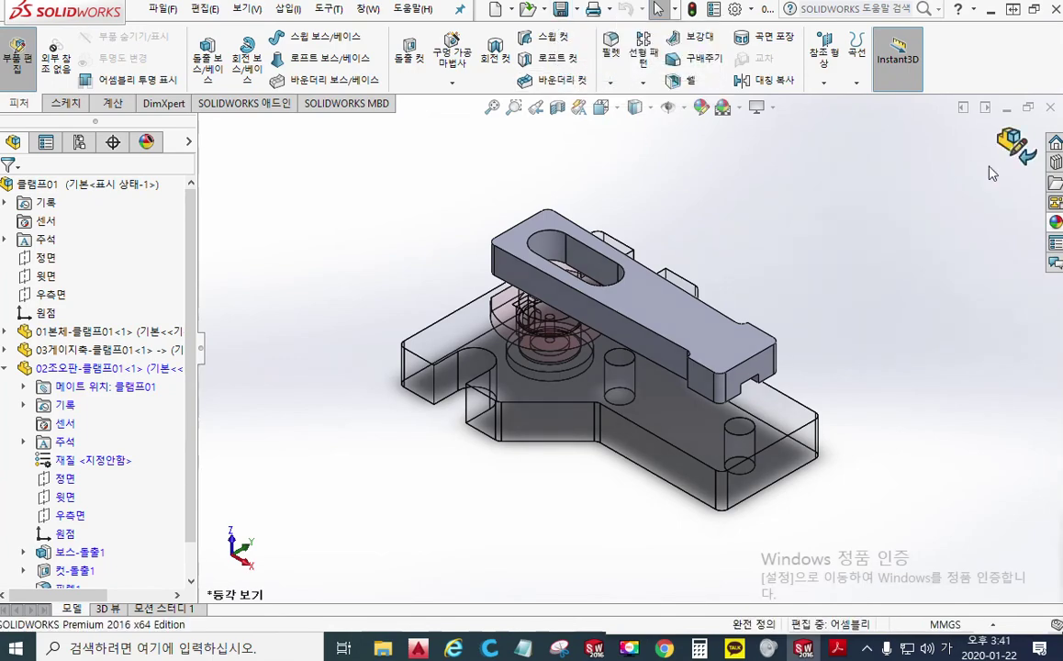
left_click(1012, 144)
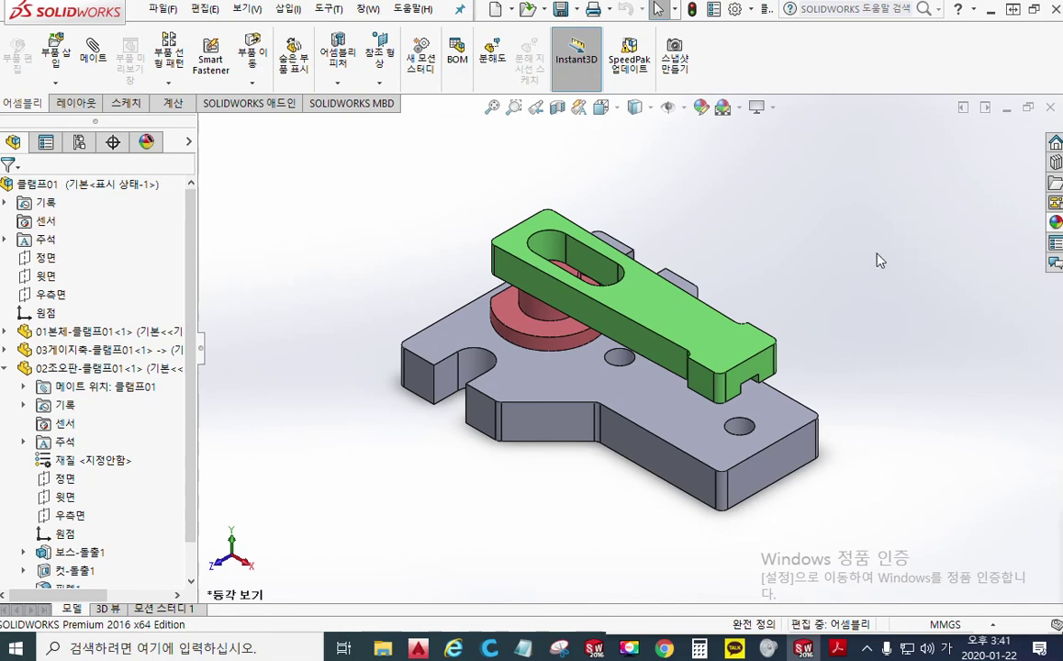